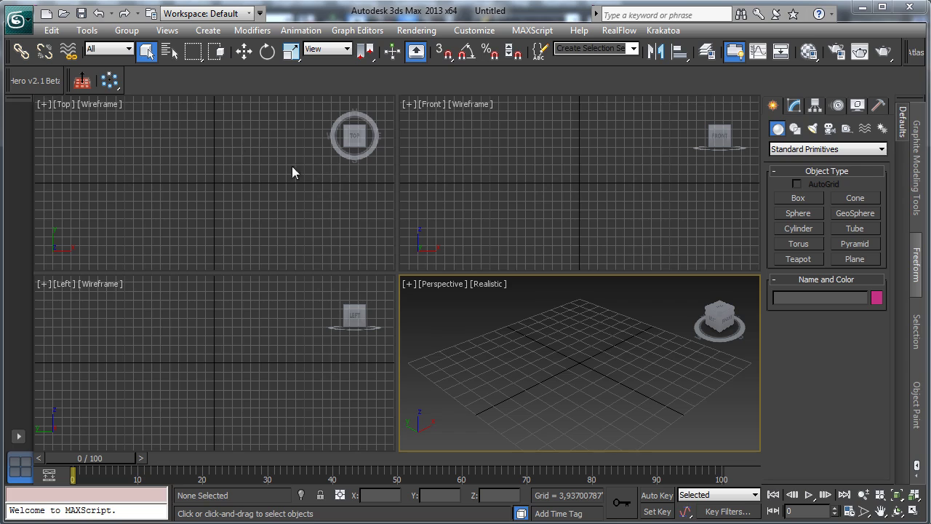
Step: Set the display unit scale to metric centimeters in the units setup
left_click(156, 191)
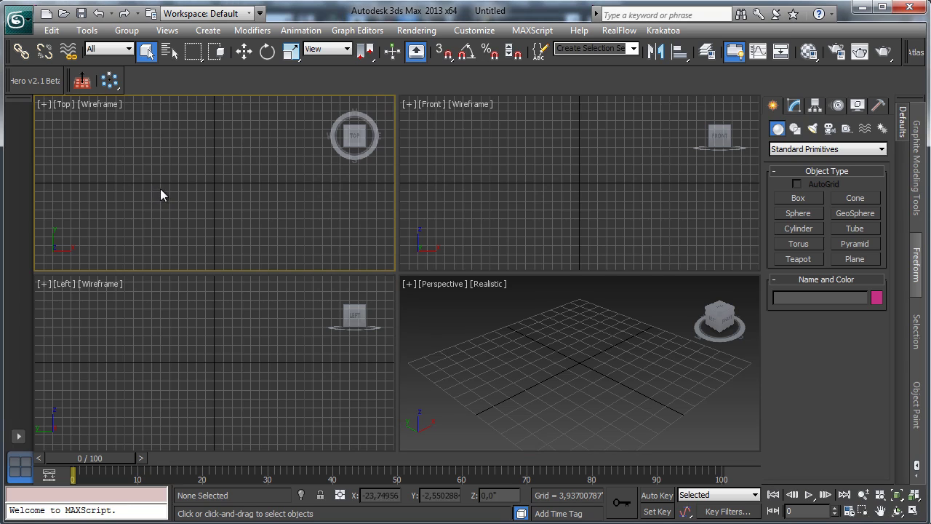
left_click(474, 30)
left_click(489, 222)
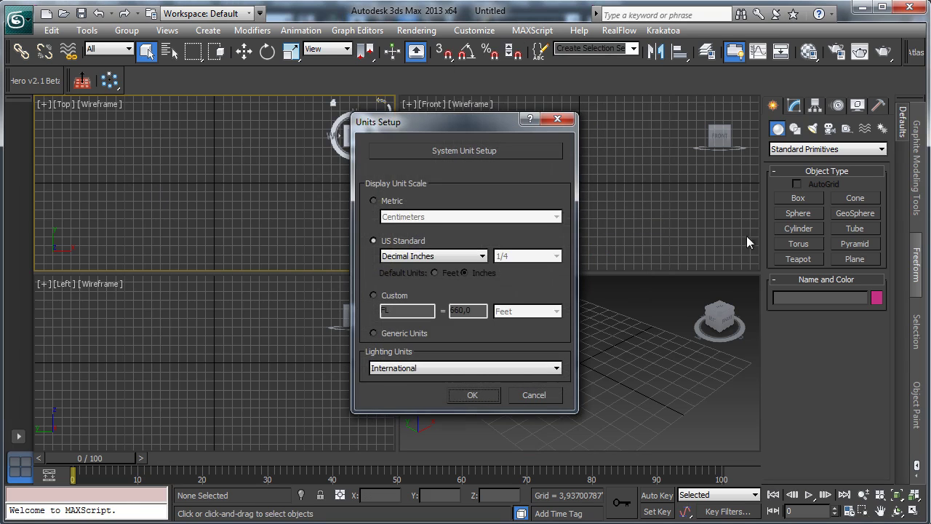
left_click(393, 202)
left_click(397, 216)
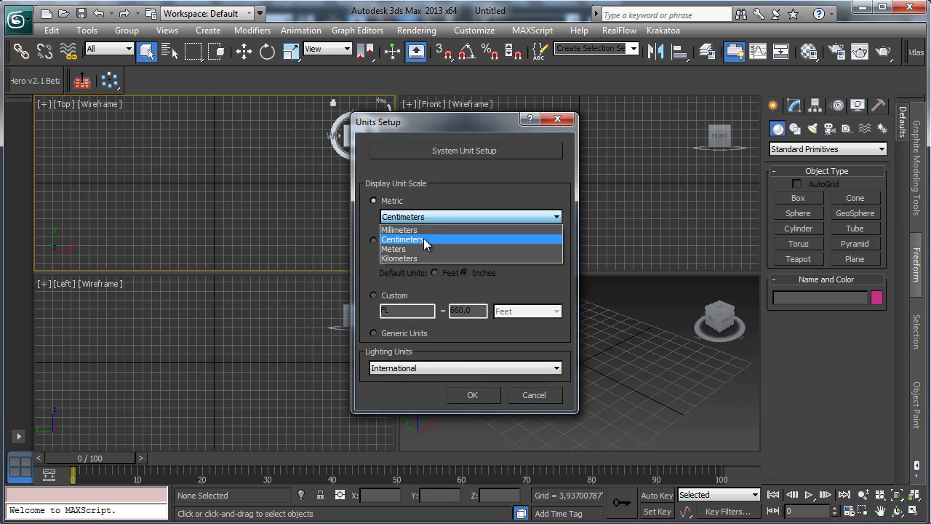
left_click(426, 240)
left_click(473, 395)
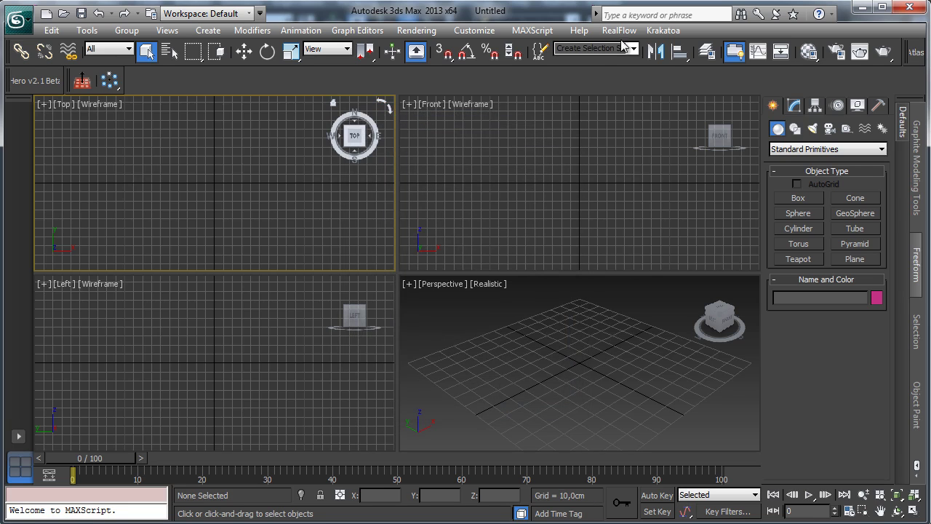
Step: Set the system unit scale to 1 unit = 1,0 centimeters and accept the units setup
left_click(473, 32)
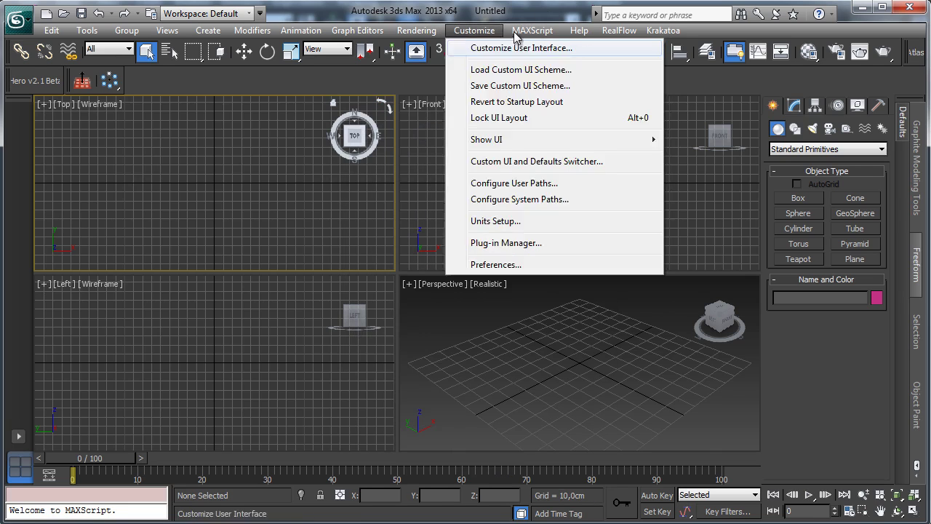
left_click(480, 220)
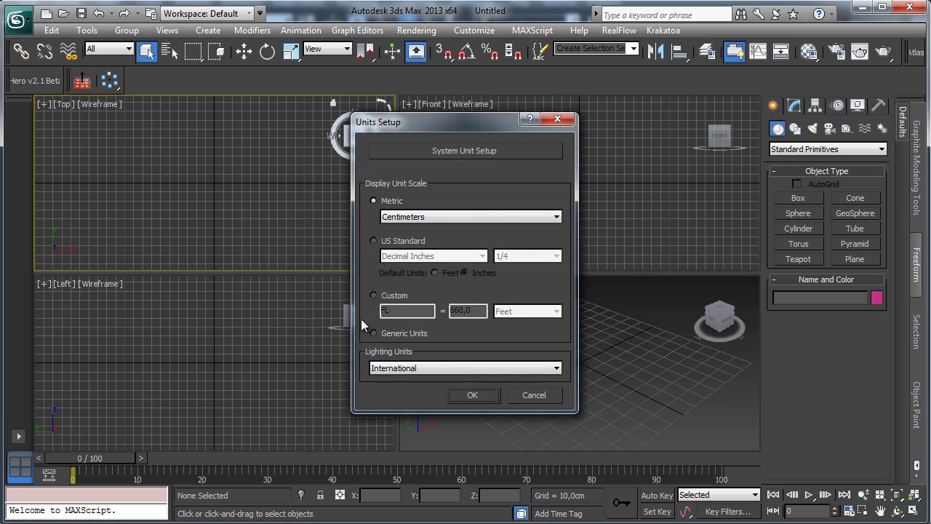
left_click(461, 151)
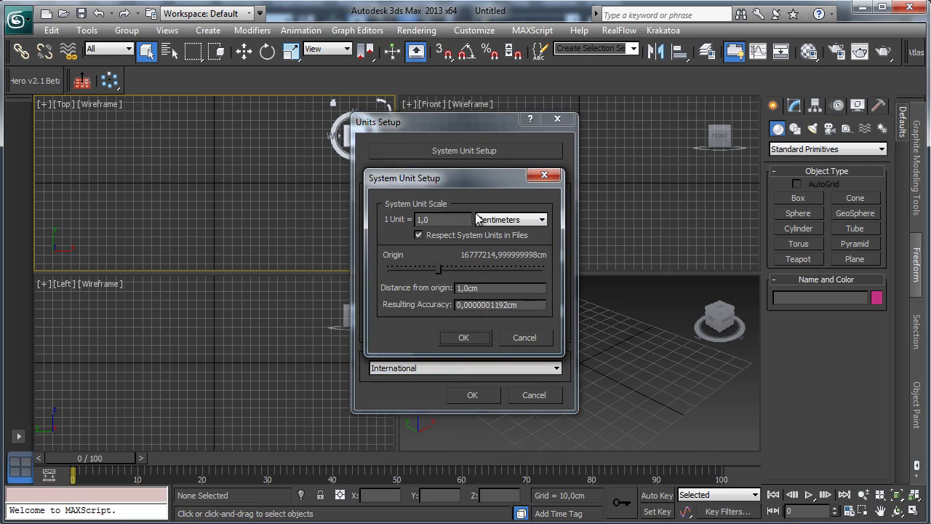
left_click(518, 220)
left_click(520, 222)
left_click(464, 336)
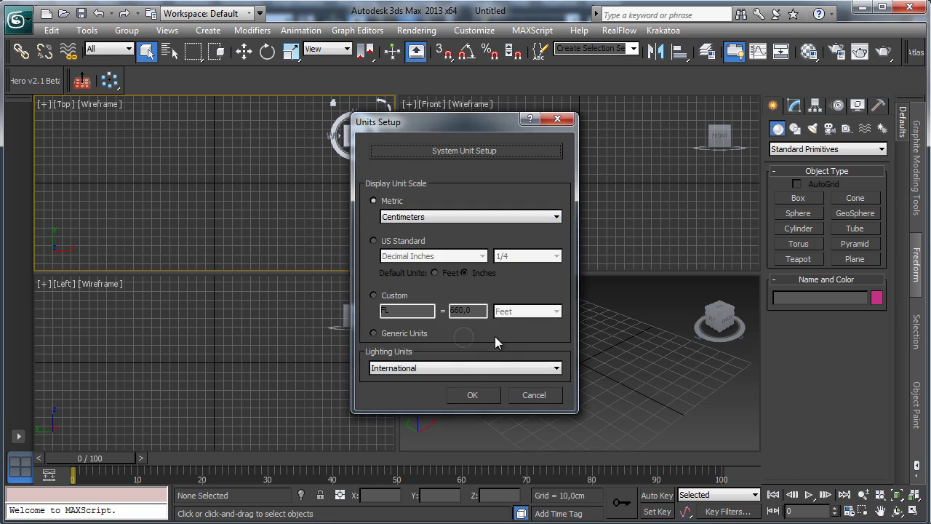
left_click(476, 395)
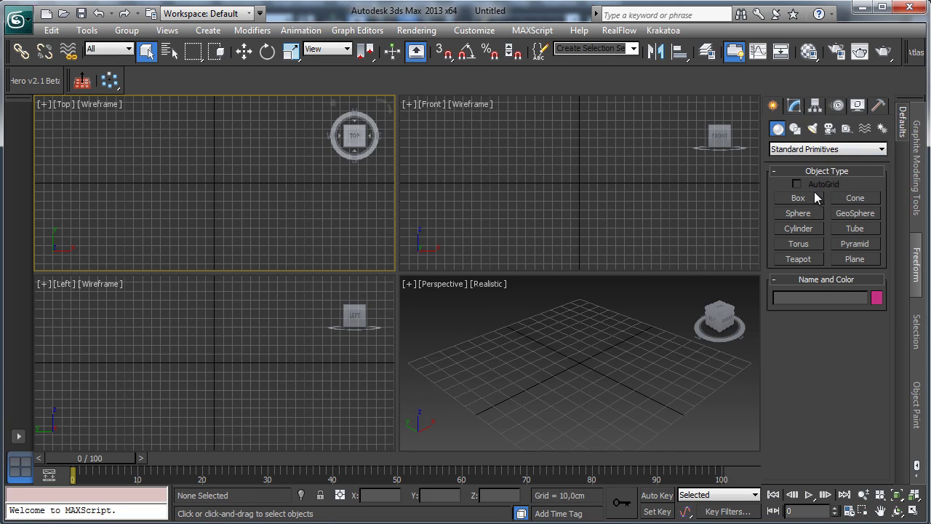
Step: Draw a plane about 83 cm long and 334 cm wide in the Top viewport and show its parameters for editing
left_click(855, 259)
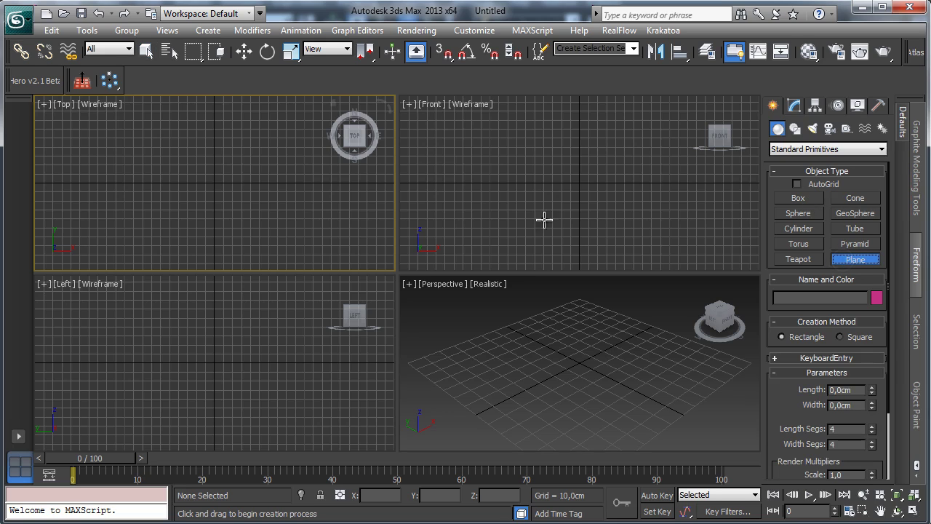
left_click_drag(66, 129, 229, 199)
left_click_drag(351, 204, 366, 202)
left_click(794, 105)
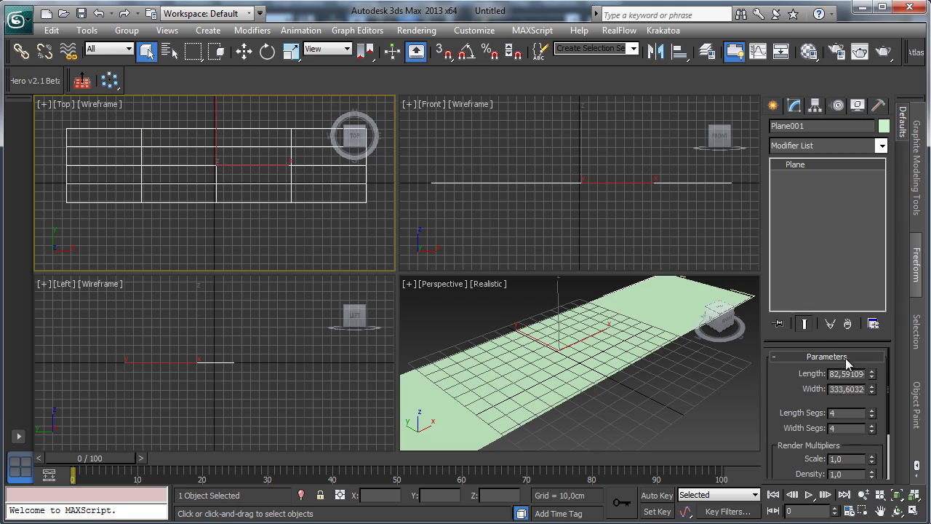
Step: Set both the width and the length of the plane to 5000 cm
double_click(846, 390)
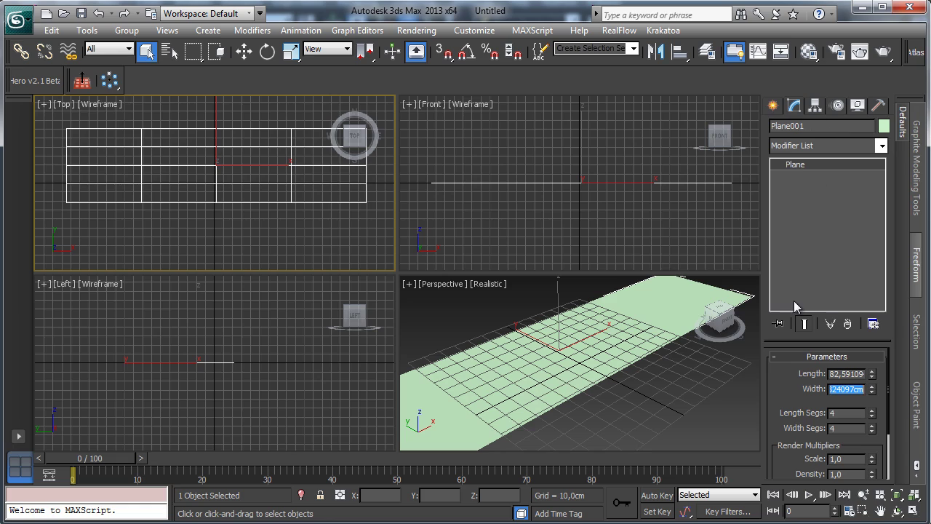
type("5000")
key("Return")
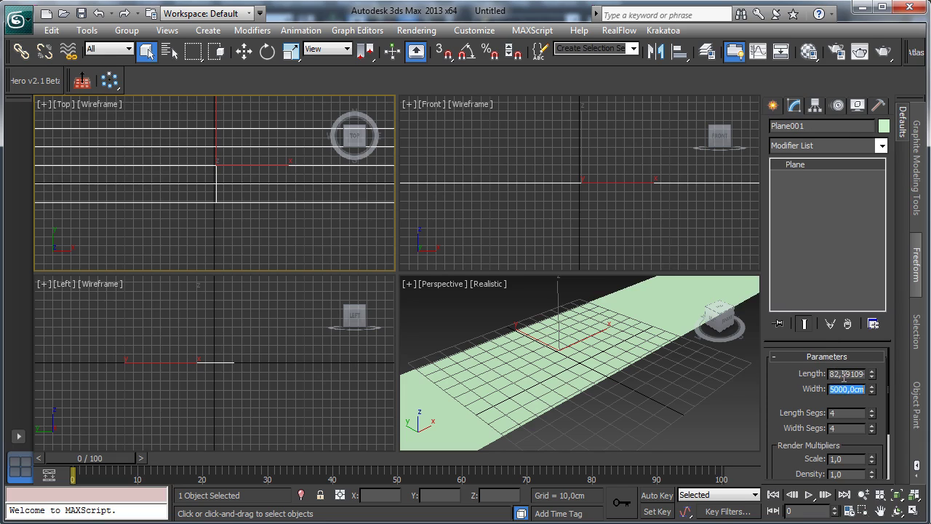
double_click(844, 373)
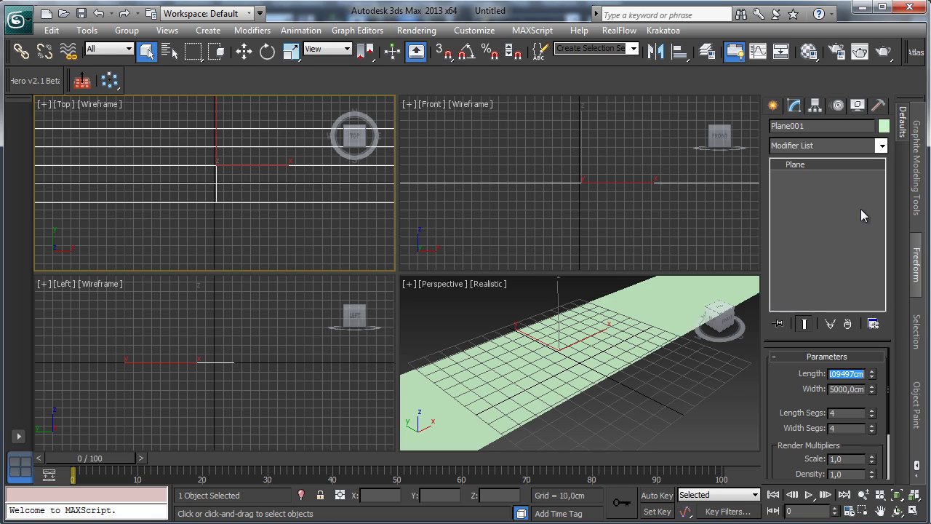
type("5000")
key("Return")
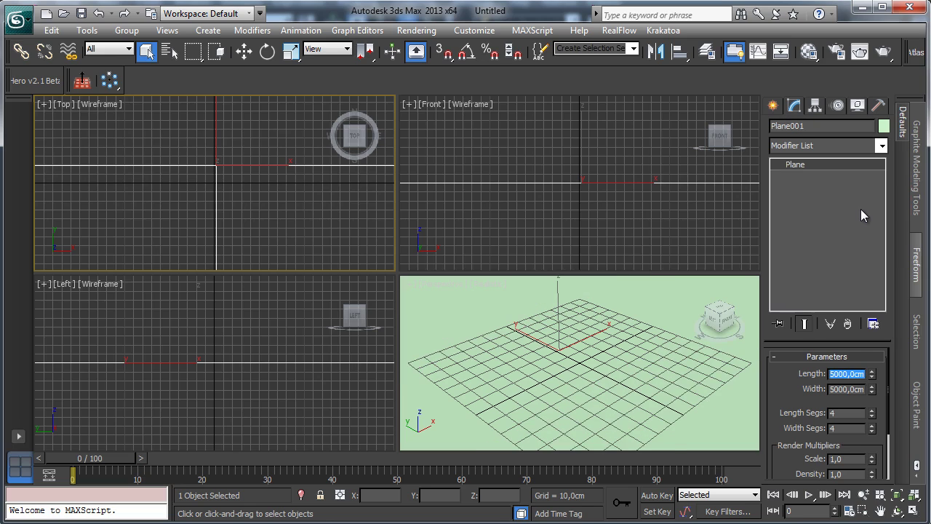
Step: Widen the plane to 9750 cm and give it 10 length segments and 13 width segments
left_click(914, 495)
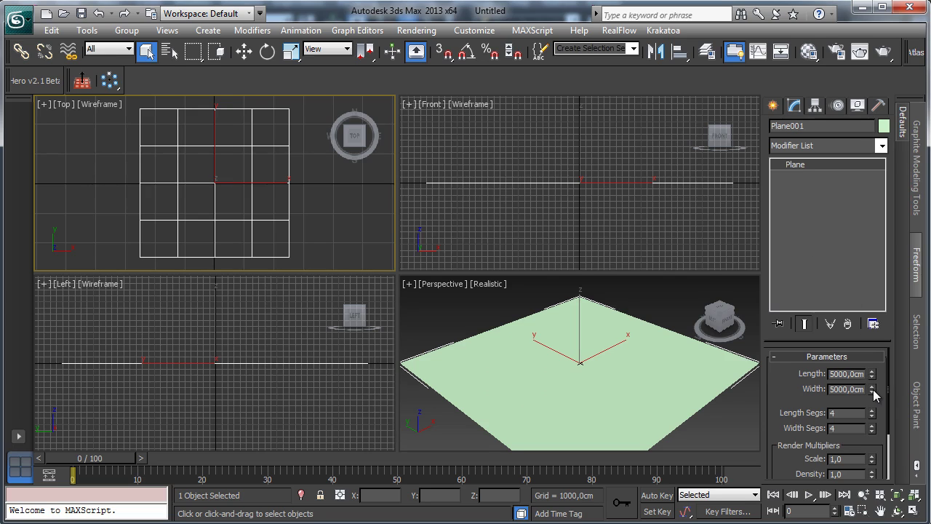
left_click_drag(872, 391, 899, 270)
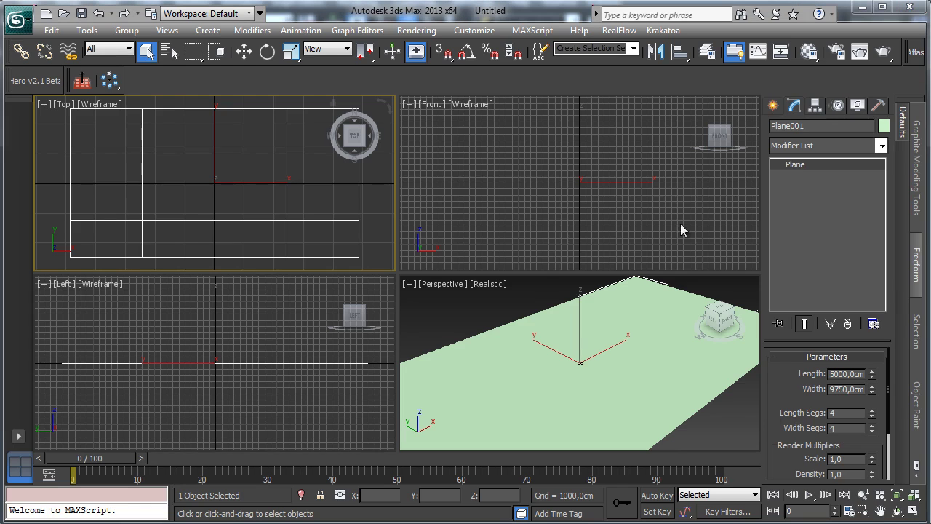
left_click_drag(873, 412, 887, 314)
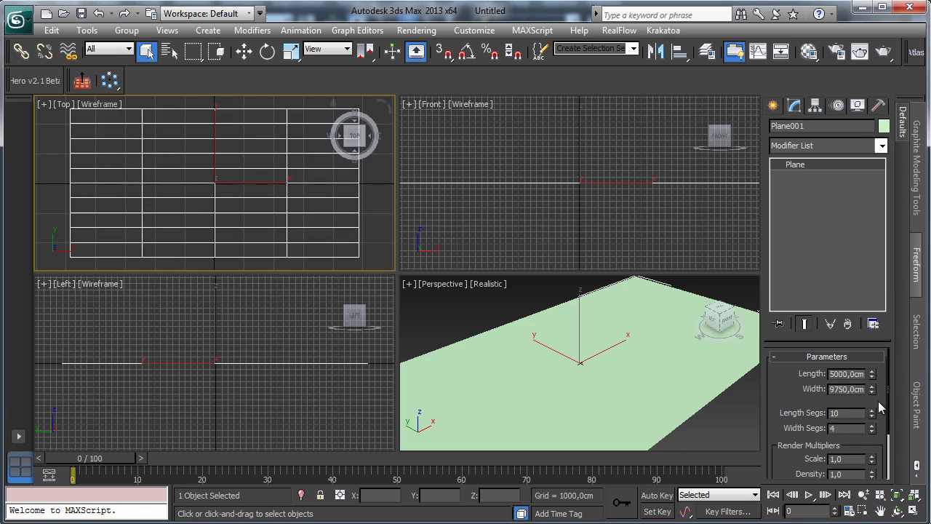
left_click_drag(872, 427, 893, 259)
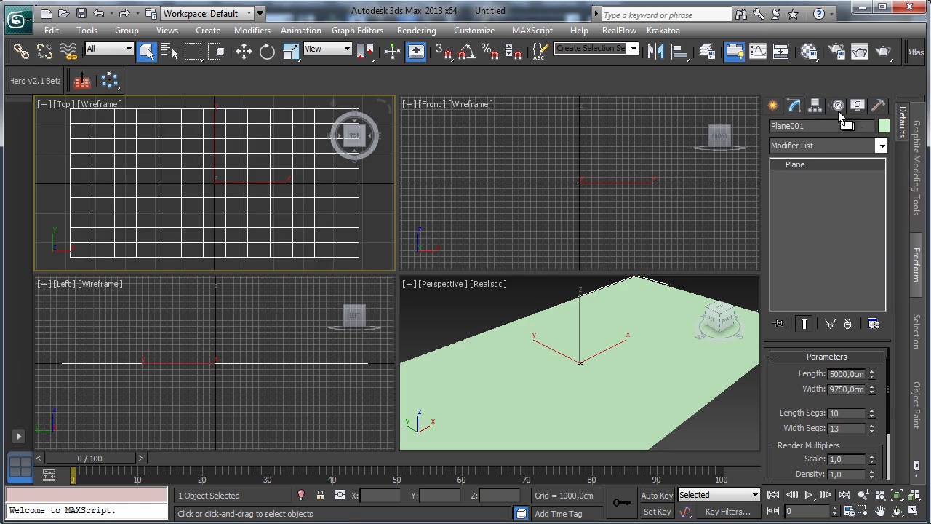
Step: Convert the plane to an Editable Poly
left_click(917, 160)
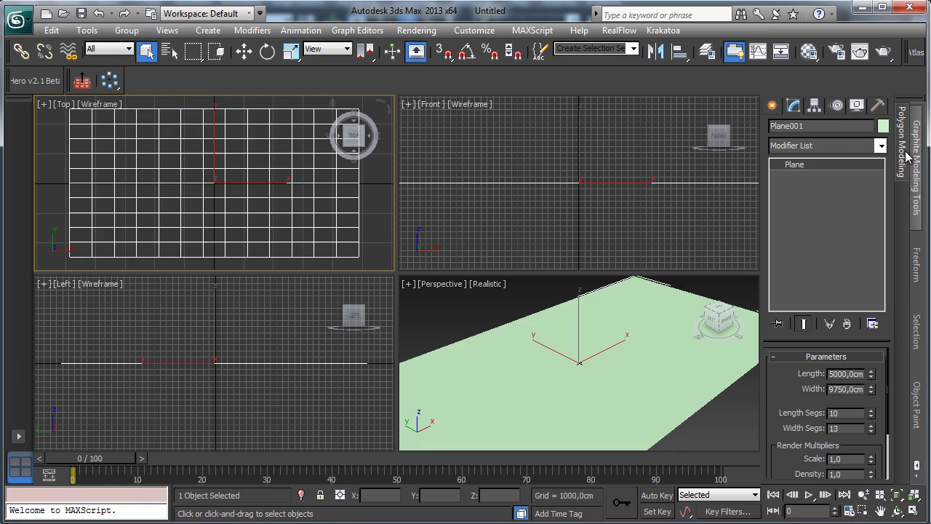
left_click(566, 342)
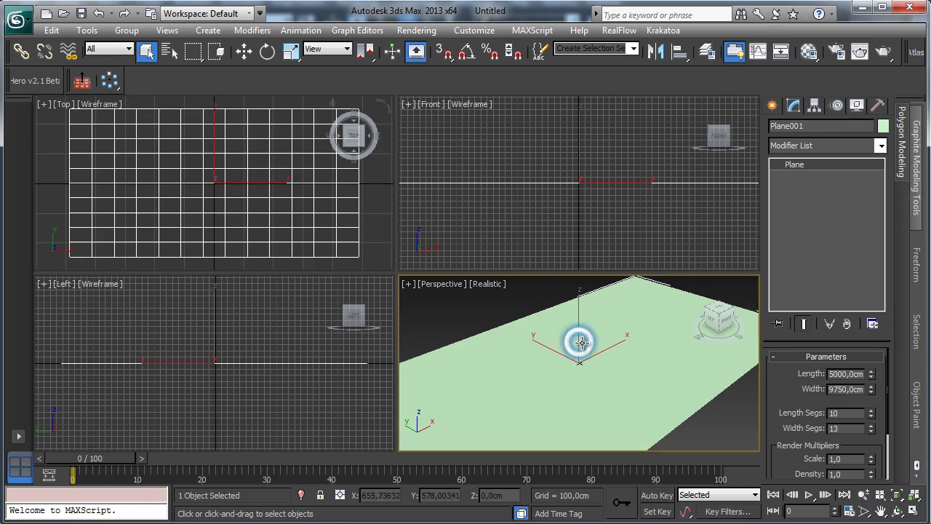
right_click(635, 364)
mouse_move(742, 503)
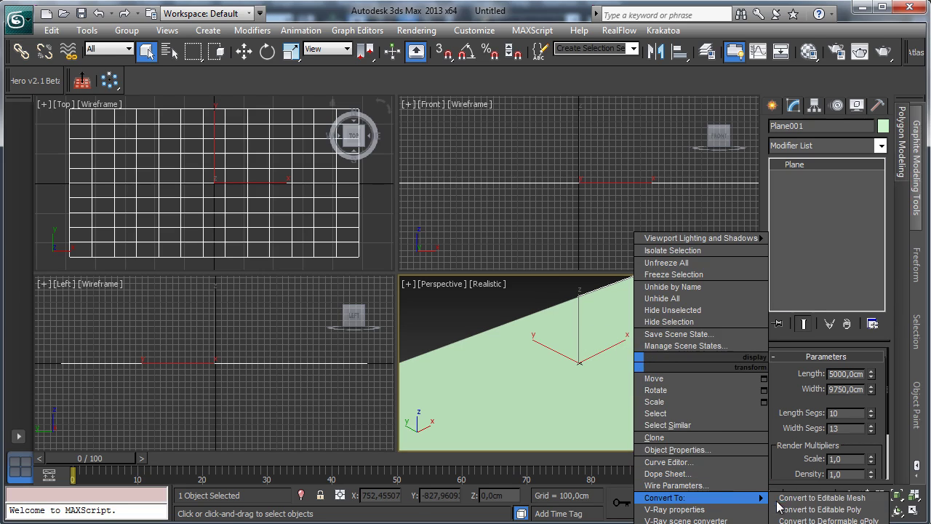
left_click(814, 509)
Step: Show the expanded Freeform tools and deform the plane's front long edge in the Perspective view with the Shift brush
mouse_move(898, 156)
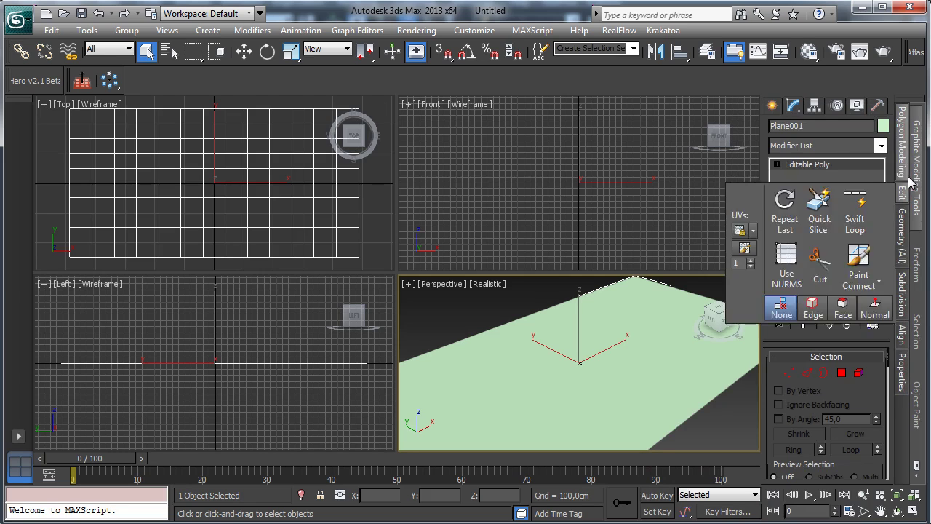
mouse_move(901, 234)
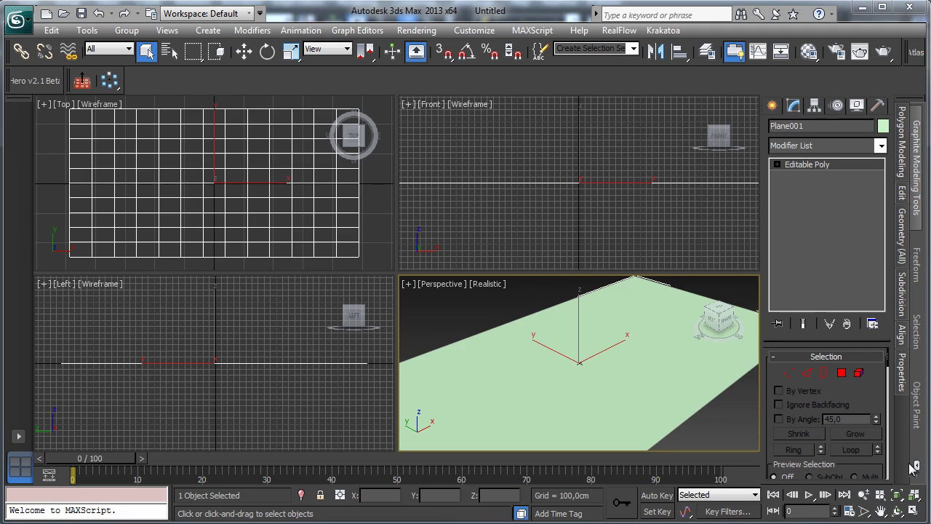
left_click(913, 413)
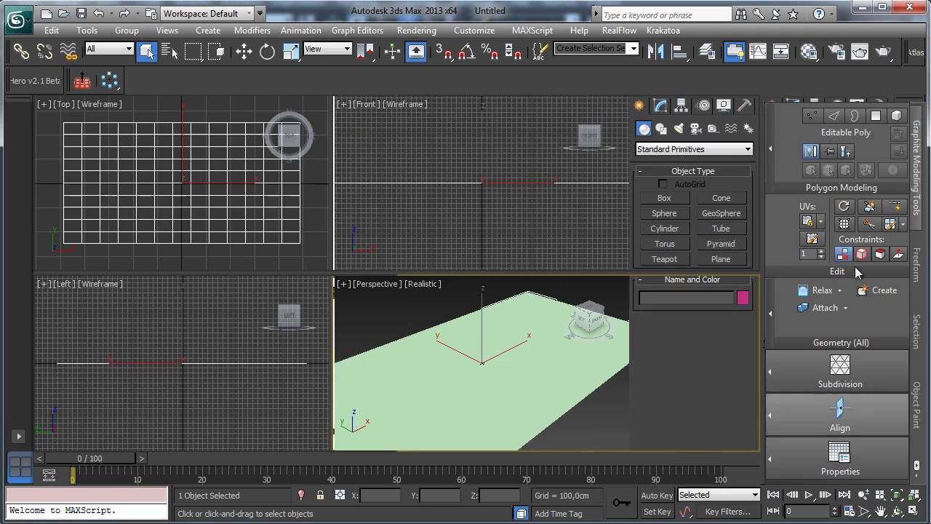
left_click(915, 269)
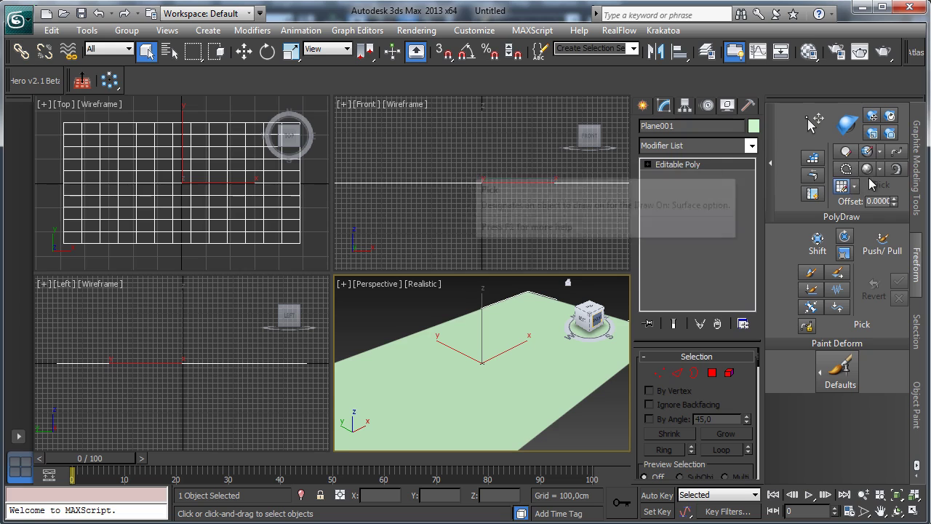
left_click(819, 238)
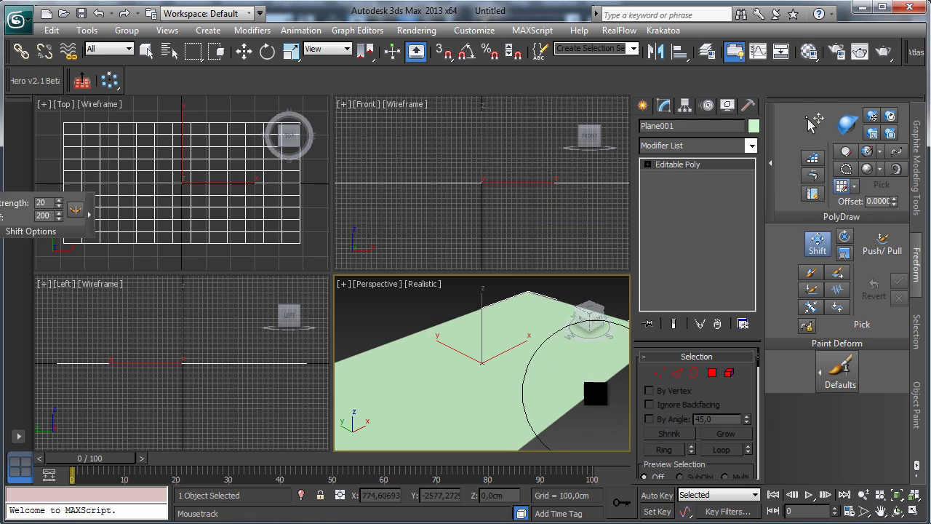
mouse_move(592, 395)
left_mouse_down()
mouse_move(561, 380)
mouse_move(538, 437)
mouse_move(586, 436)
left_mouse_up()
Step: Sculpt the plane's front long edge into a deeper, raised curve with several Shift brush strokes in the maximized Perspective view
left_click(913, 512)
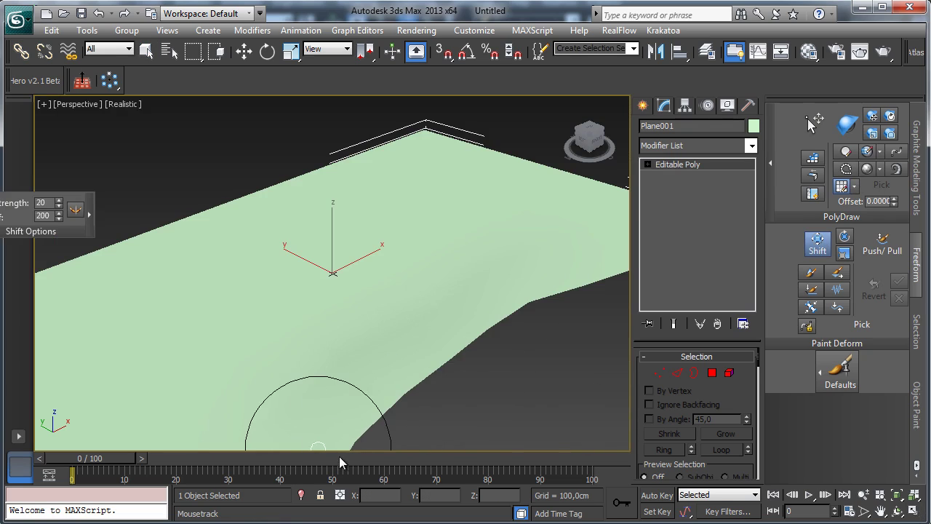
left_click(864, 494)
left_click_drag(415, 287, 357, 208)
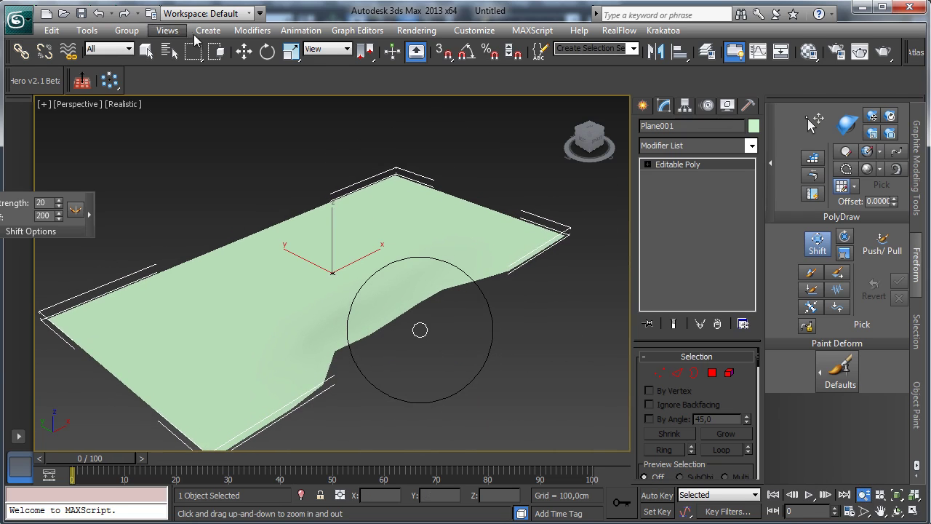
left_click(817, 242)
left_click(817, 243)
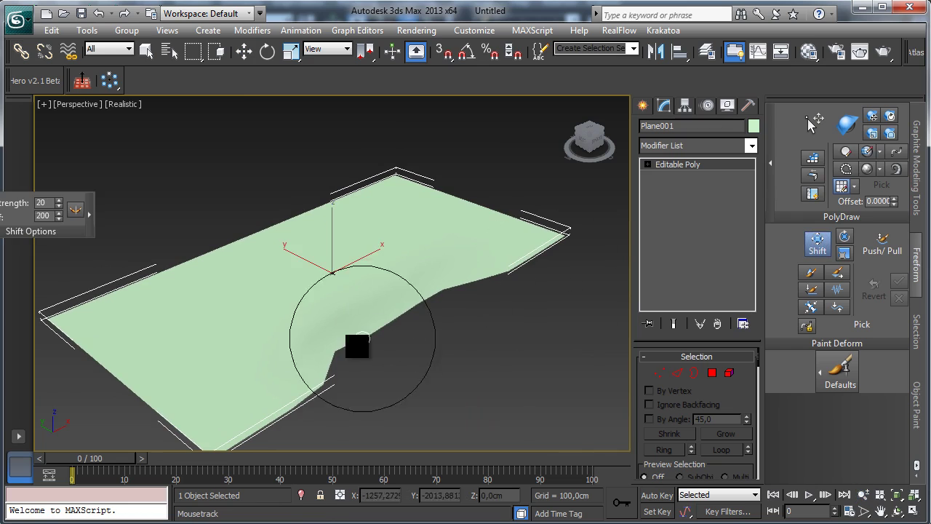
mouse_move(362, 338)
left_mouse_down()
mouse_move(345, 383)
mouse_move(290, 374)
mouse_move(312, 380)
mouse_move(288, 355)
left_mouse_up()
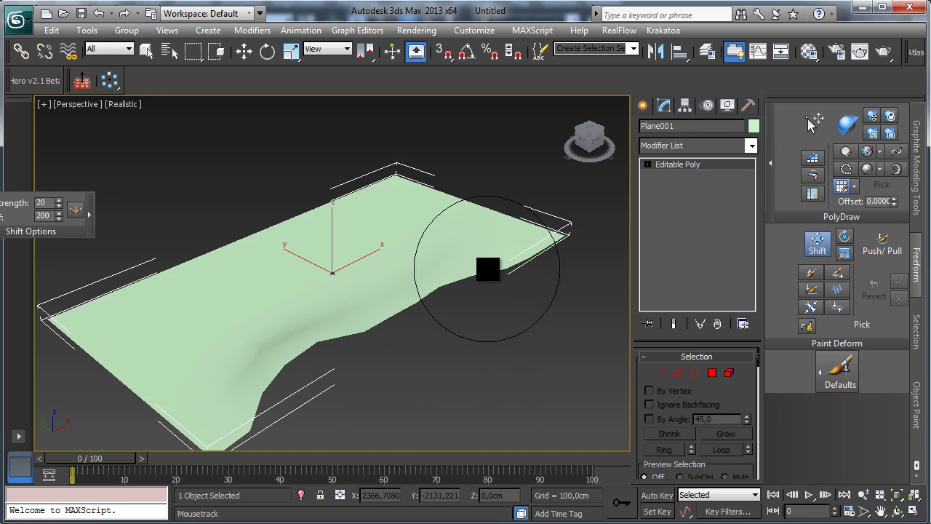
left_click_drag(491, 268, 471, 251)
left_click_drag(416, 300, 379, 273)
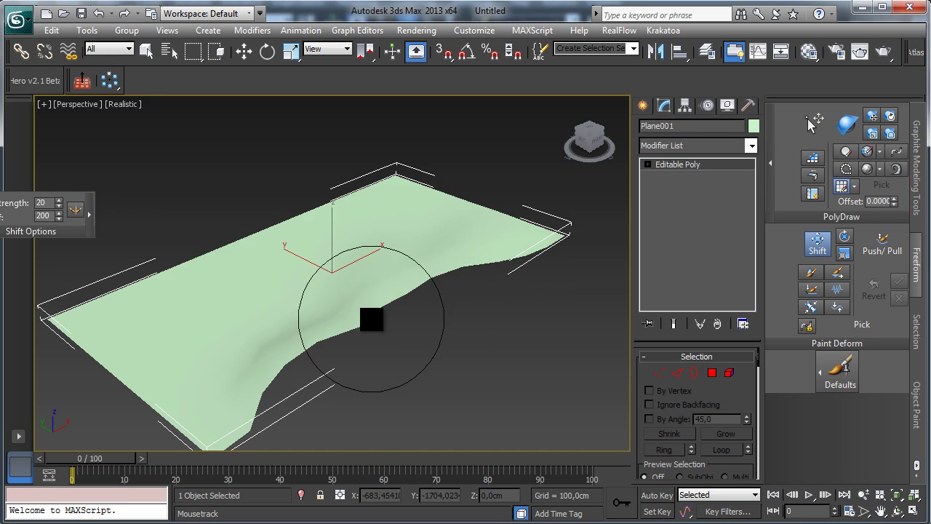
mouse_move(371, 319)
left_mouse_down()
mouse_move(322, 280)
mouse_move(400, 291)
mouse_move(401, 264)
mouse_move(405, 277)
mouse_move(395, 264)
mouse_move(340, 269)
mouse_move(379, 272)
mouse_move(312, 286)
mouse_move(319, 289)
left_mouse_up()
Step: Push the middle of the curved front edge down and outward with the Shift brush from a lower viewing angle
left_click(896, 512)
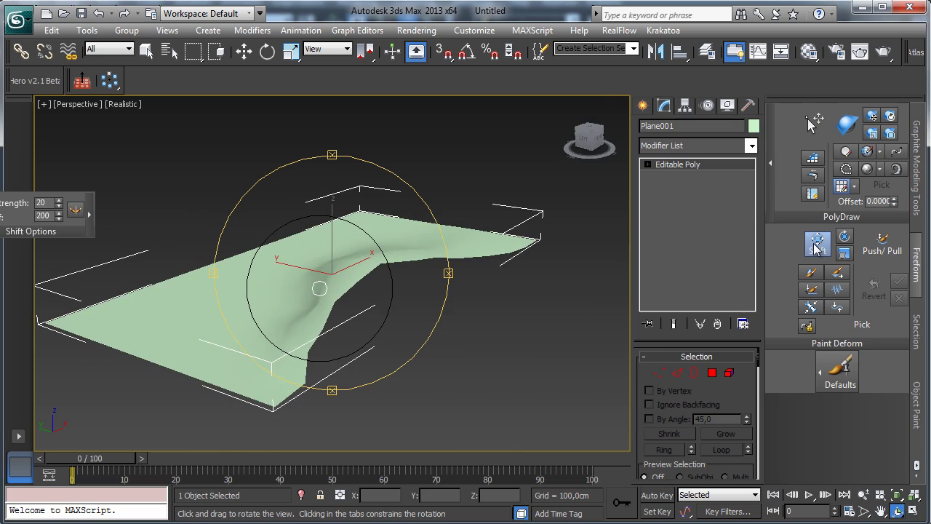
left_click(146, 57)
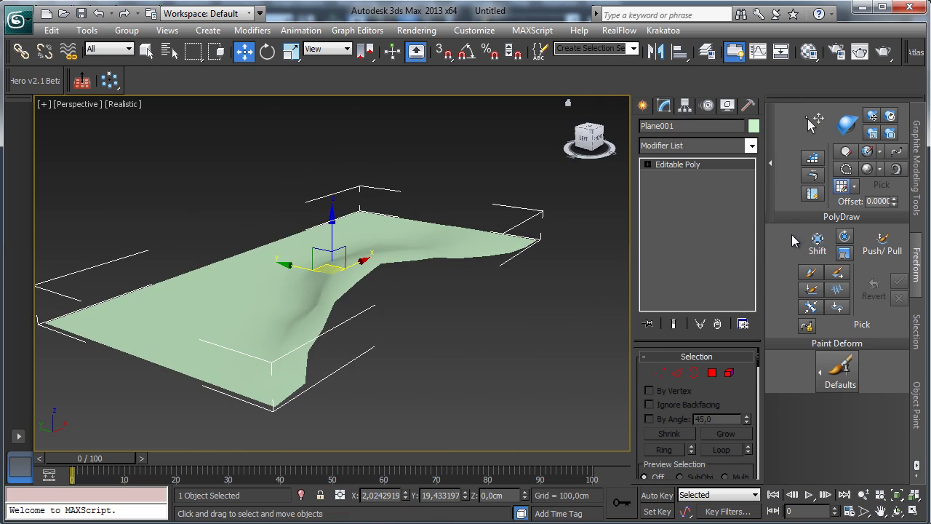
left_click(816, 245)
mouse_move(346, 267)
left_mouse_down()
mouse_move(342, 305)
mouse_move(400, 256)
mouse_move(408, 284)
mouse_move(356, 281)
mouse_move(356, 298)
mouse_move(398, 270)
mouse_move(357, 286)
mouse_move(353, 305)
left_mouse_up()
left_click(899, 512)
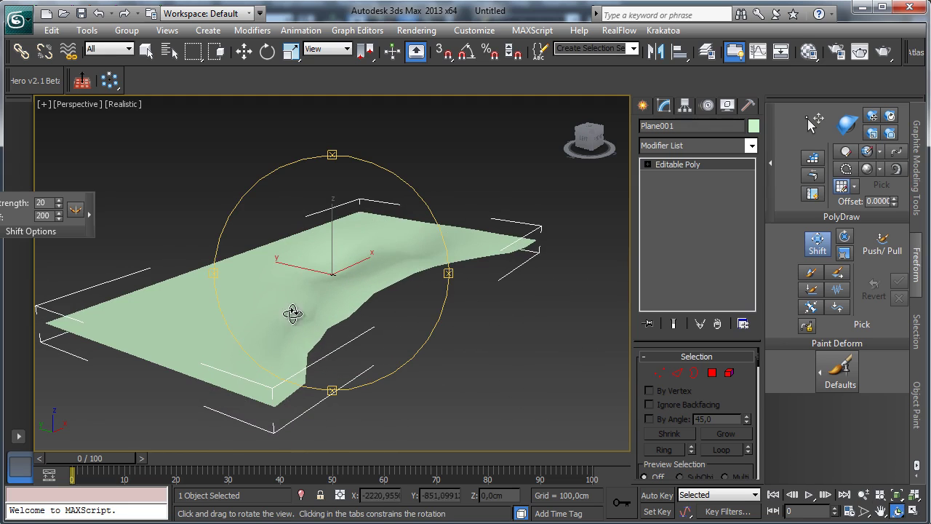
Step: Bend both short edges of the plane vertically with Shift brush strokes from a low viewing angle
left_click_drag(291, 312, 330, 293)
key("w")
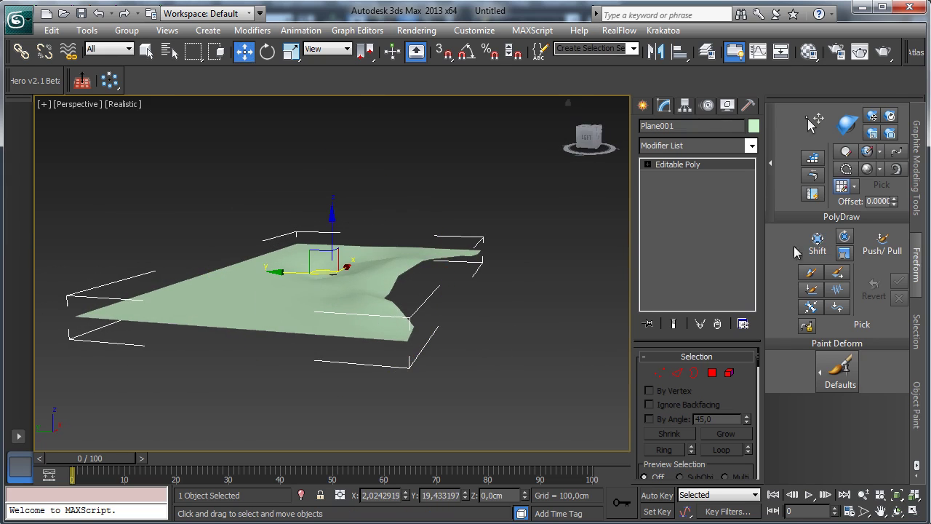
left_click(817, 243)
mouse_move(419, 263)
left_mouse_down()
mouse_move(422, 291)
mouse_move(473, 255)
mouse_move(474, 279)
left_mouse_up()
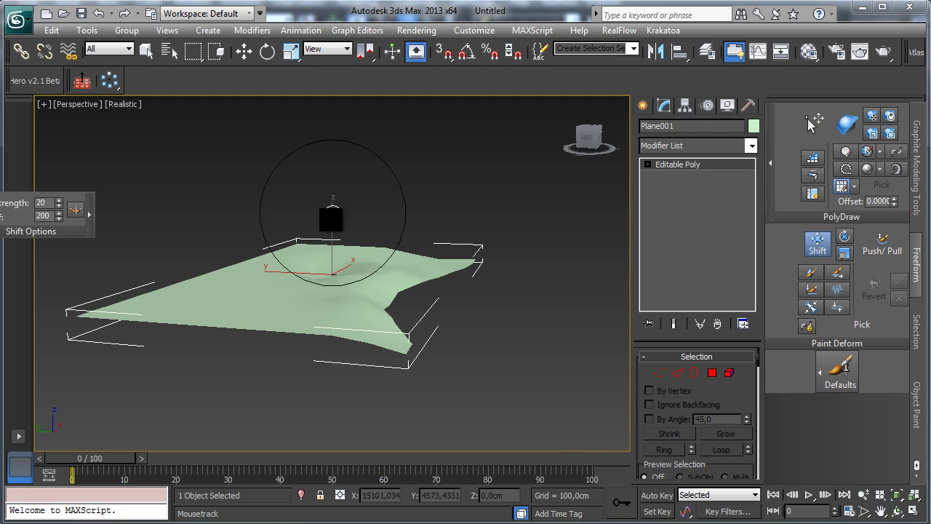
left_click_drag(245, 286, 309, 259)
Step: Return to four viewports and push the plane's outline into an irregular shape in the Top view with the Shift brush at falloff 69
left_click(897, 511)
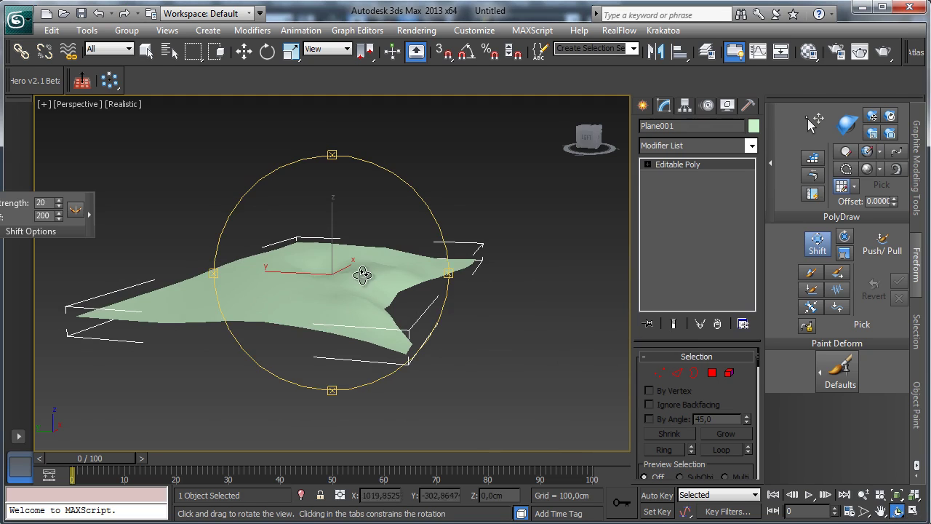
left_click_drag(364, 270, 342, 326)
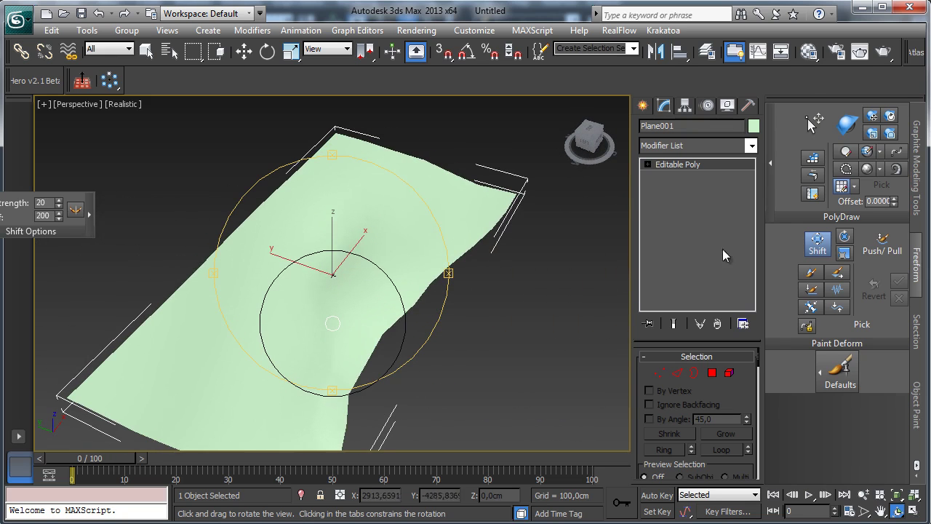
left_click(914, 495)
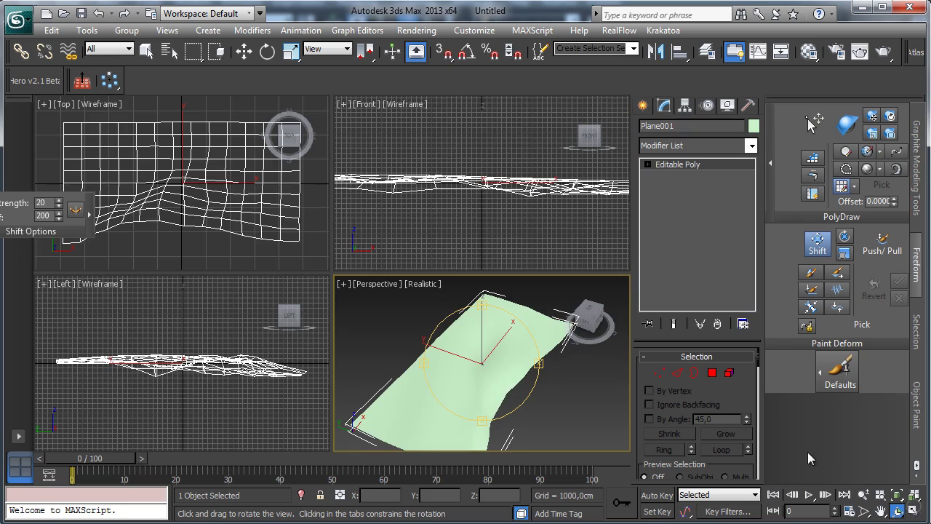
left_click(863, 495)
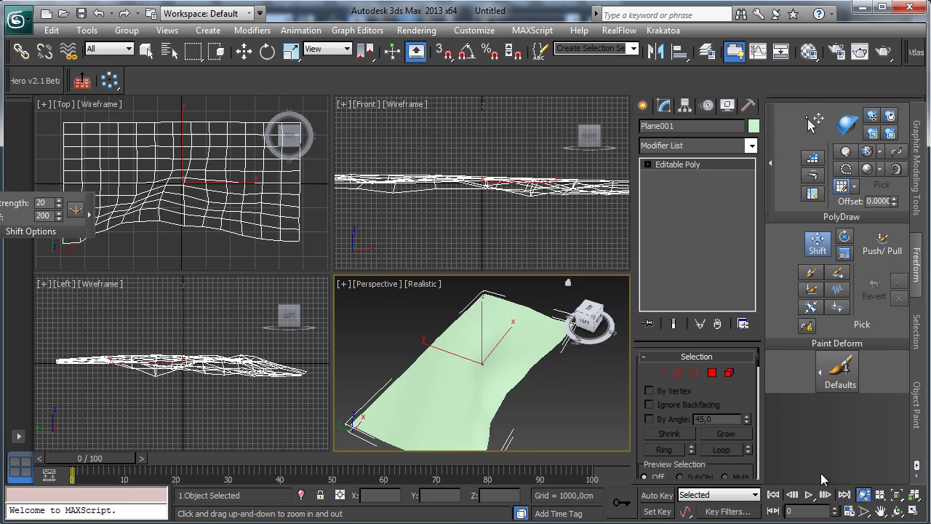
left_click_drag(230, 205, 234, 251)
left_click(817, 243)
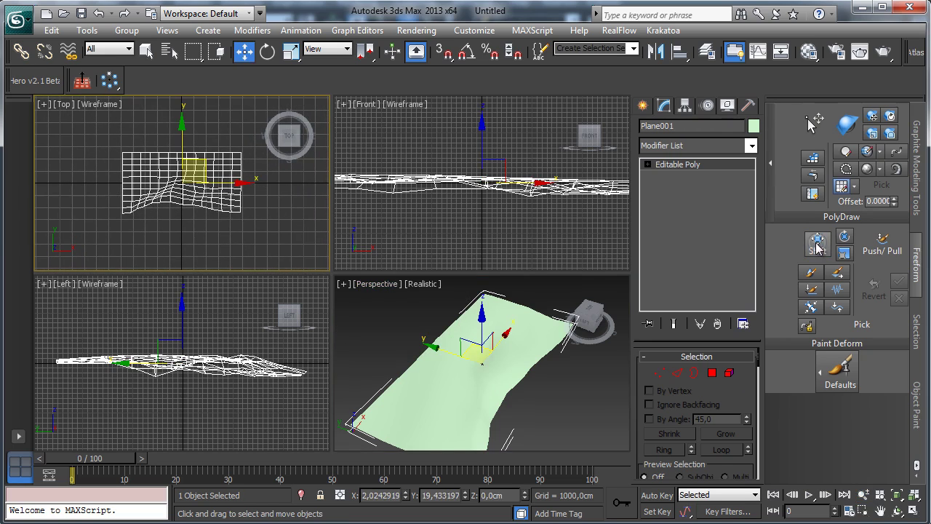
left_click(817, 243)
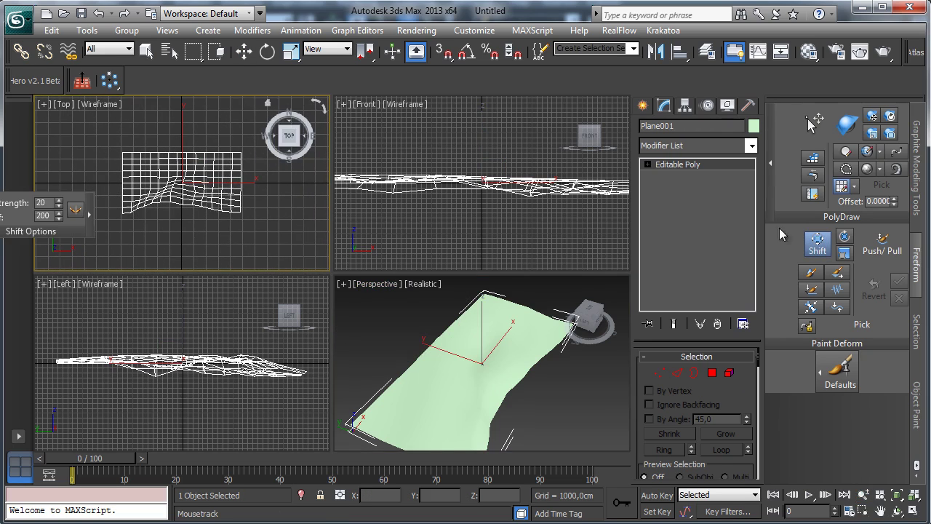
left_click_drag(57, 217, 61, 237)
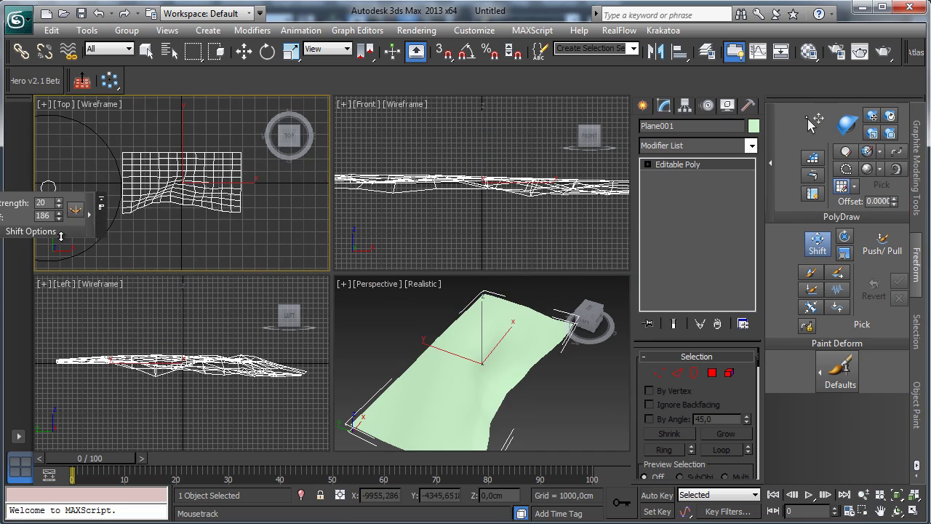
left_click_drag(57, 298, 56, 321)
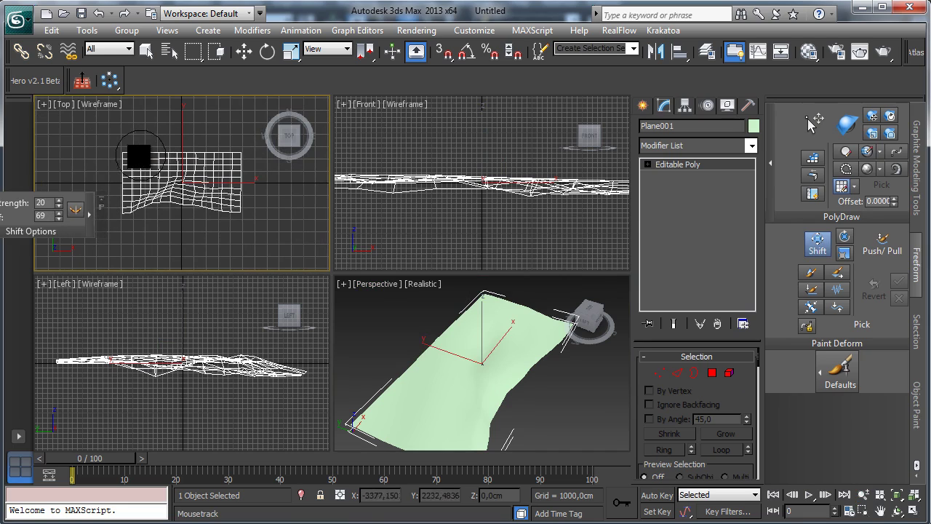
mouse_move(138, 152)
left_mouse_down()
mouse_move(137, 141)
mouse_move(199, 150)
mouse_move(206, 139)
left_mouse_up()
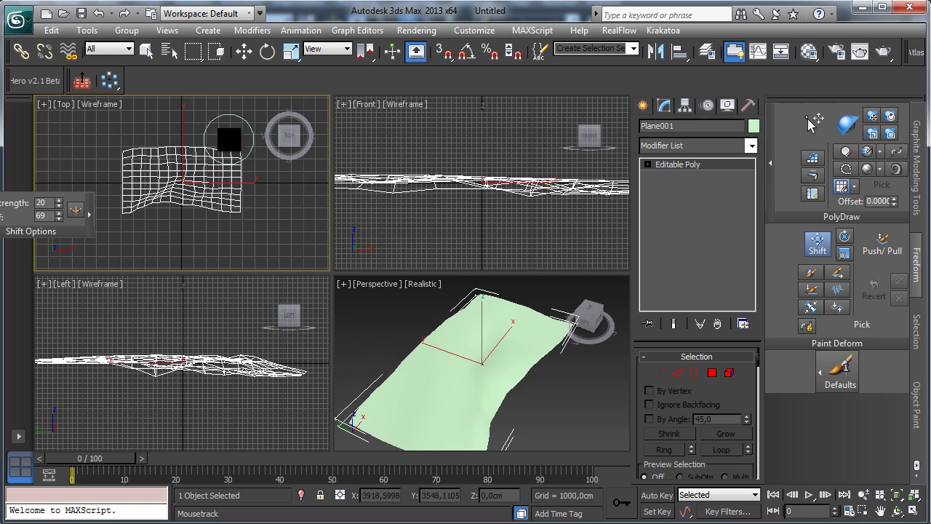
mouse_move(232, 167)
left_mouse_down()
mouse_move(254, 160)
mouse_move(243, 176)
mouse_move(262, 190)
mouse_move(245, 191)
mouse_move(268, 191)
mouse_move(246, 179)
mouse_move(266, 186)
mouse_move(239, 201)
mouse_move(264, 211)
left_mouse_up()
mouse_move(118, 191)
left_mouse_down()
mouse_move(98, 197)
mouse_move(121, 187)
mouse_move(96, 174)
mouse_move(137, 160)
mouse_move(121, 160)
mouse_move(141, 184)
mouse_move(155, 166)
left_mouse_up()
Step: Raise the plane's back long edge in the Perspective view with Shift brush strokes at falloff 126
left_click(517, 387)
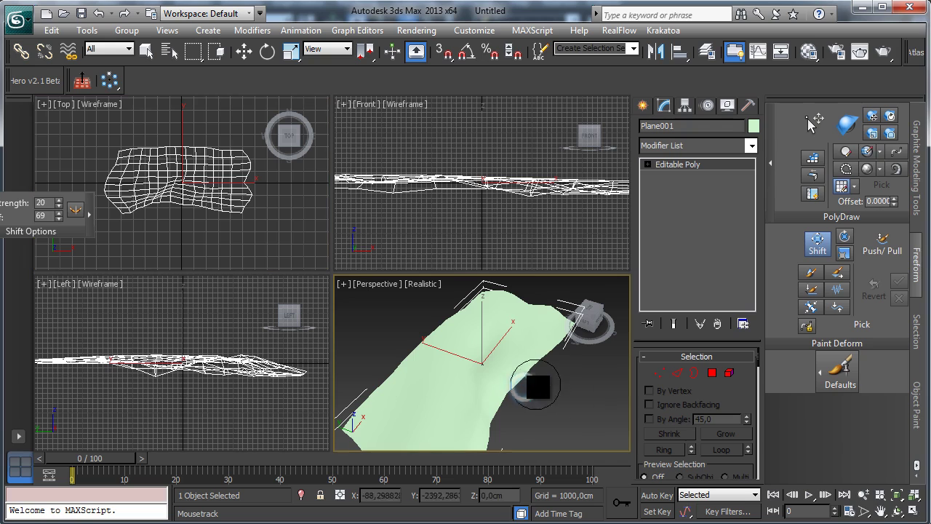
left_click(896, 511)
left_click_drag(449, 364, 474, 325)
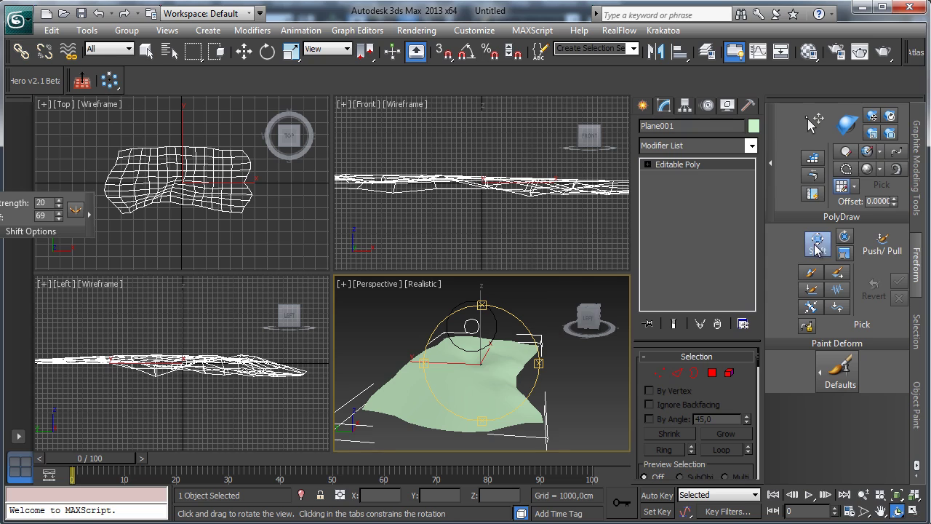
key("w")
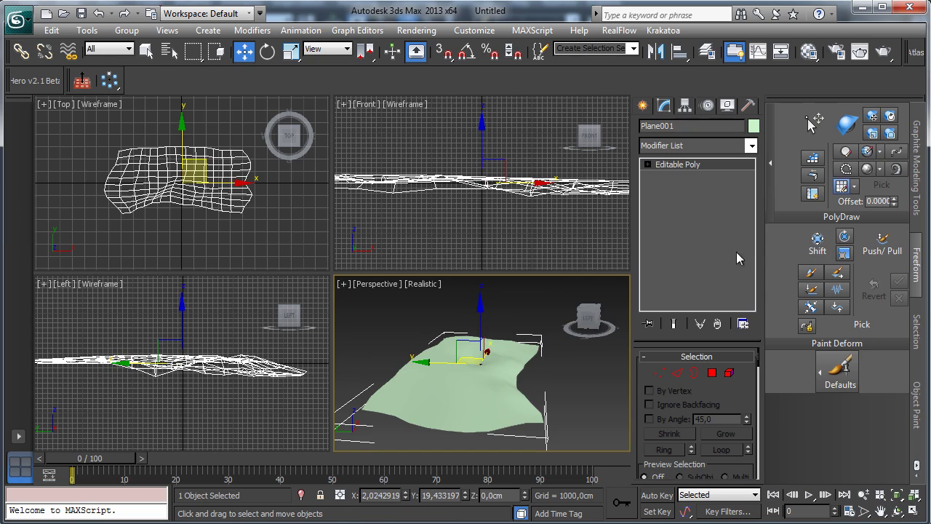
left_click(818, 242)
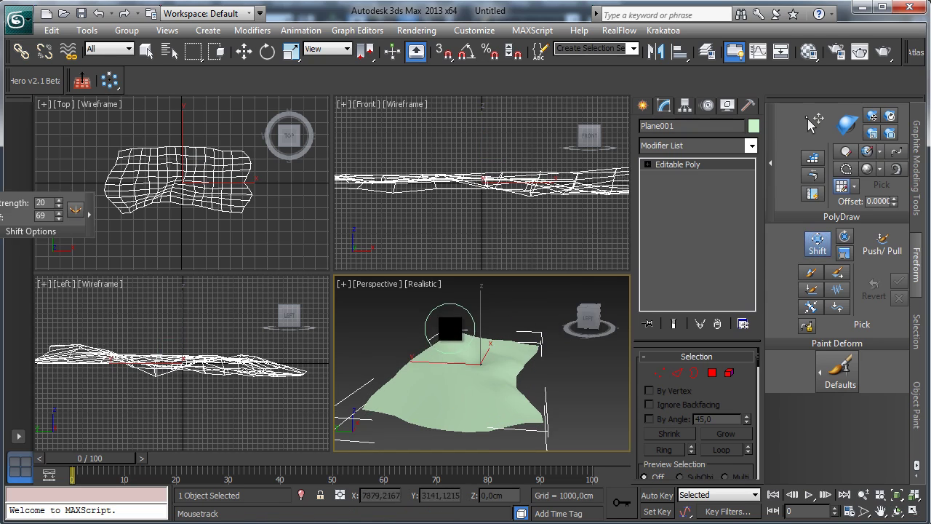
left_click(99, 15)
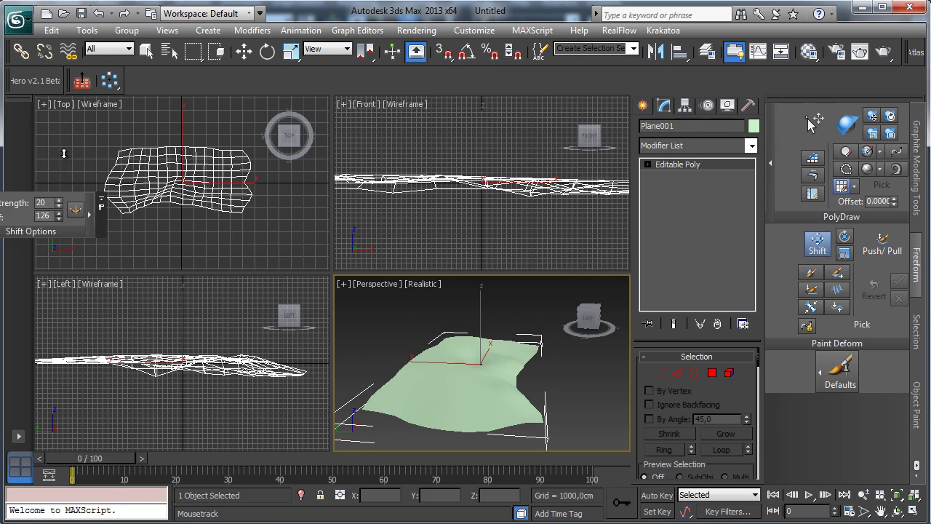
left_click_drag(438, 345, 442, 328)
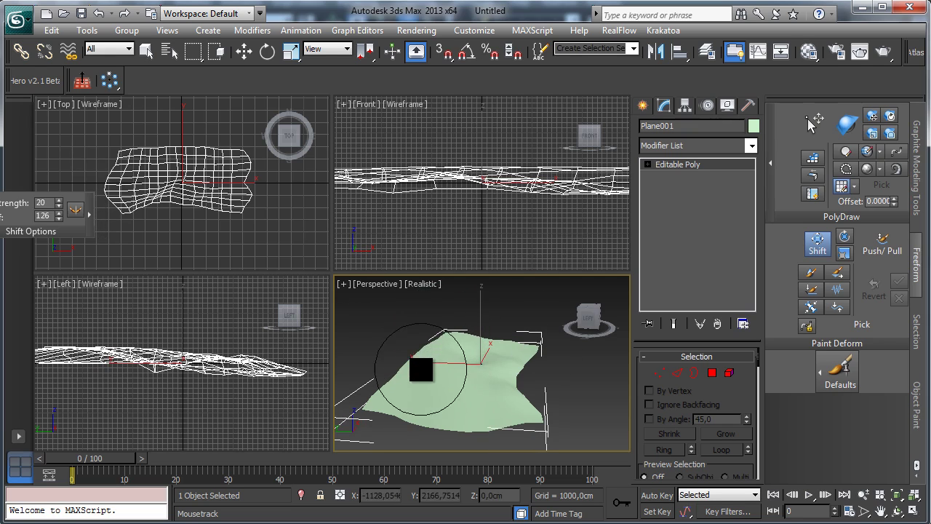
mouse_move(421, 370)
left_mouse_down()
mouse_move(422, 349)
mouse_move(395, 383)
mouse_move(388, 368)
mouse_move(380, 387)
left_mouse_up()
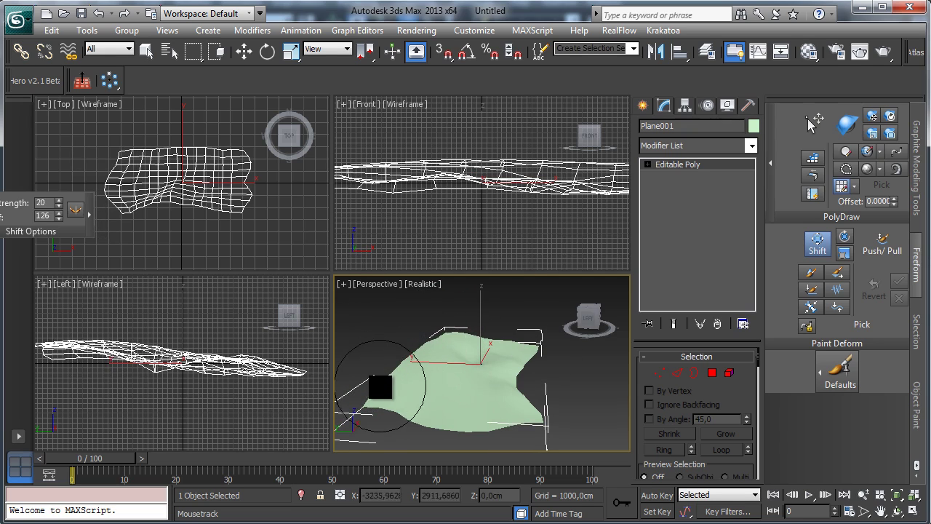
Step: Raise the left end of the terrain slightly with a Shift stroke from a low front angle, then turn the brush off
left_click(897, 511)
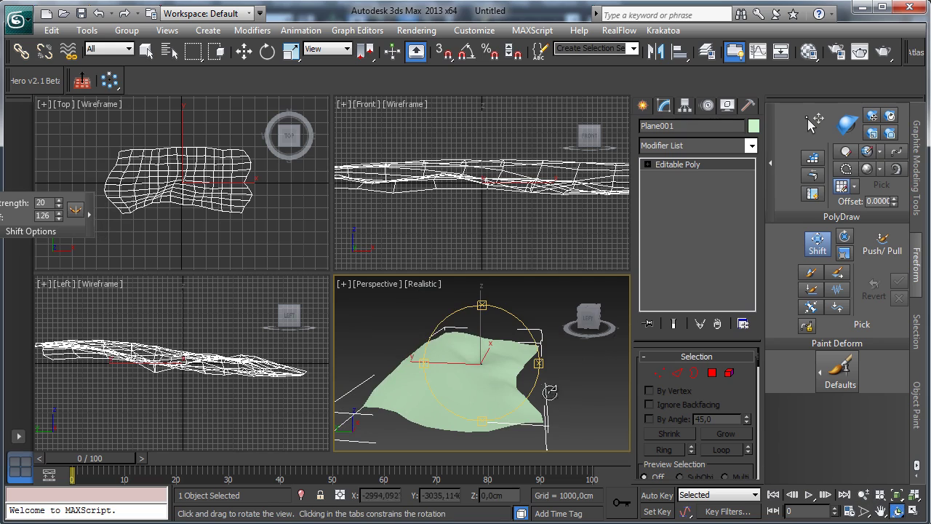
left_click_drag(550, 392, 407, 360)
key("ctrl+p")
middle_click_drag(510, 392, 440, 362, "alt")
left_click(817, 243)
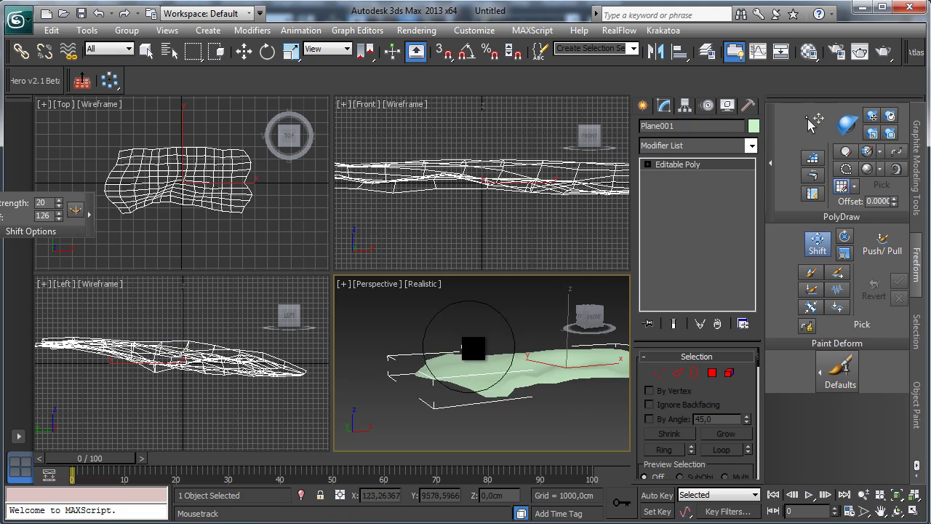
left_click_drag(474, 349, 478, 334)
left_click(837, 369)
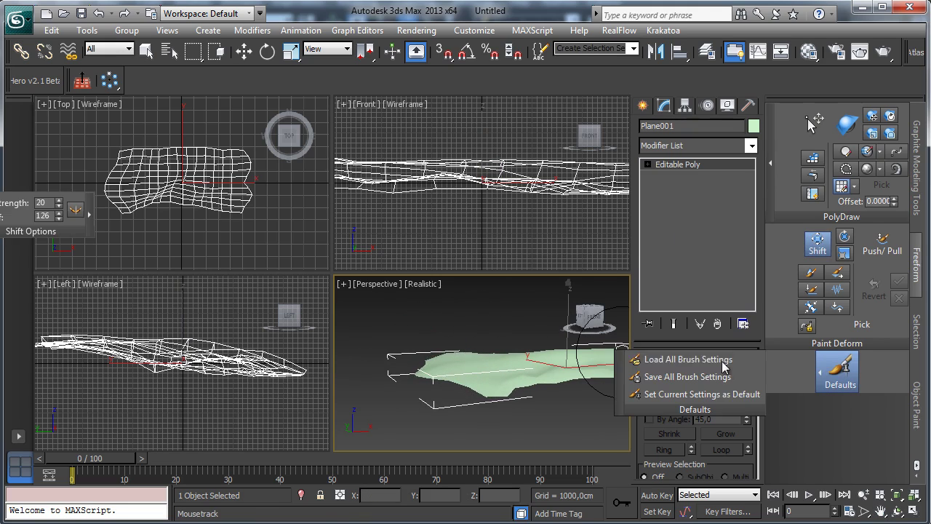
left_click(817, 243)
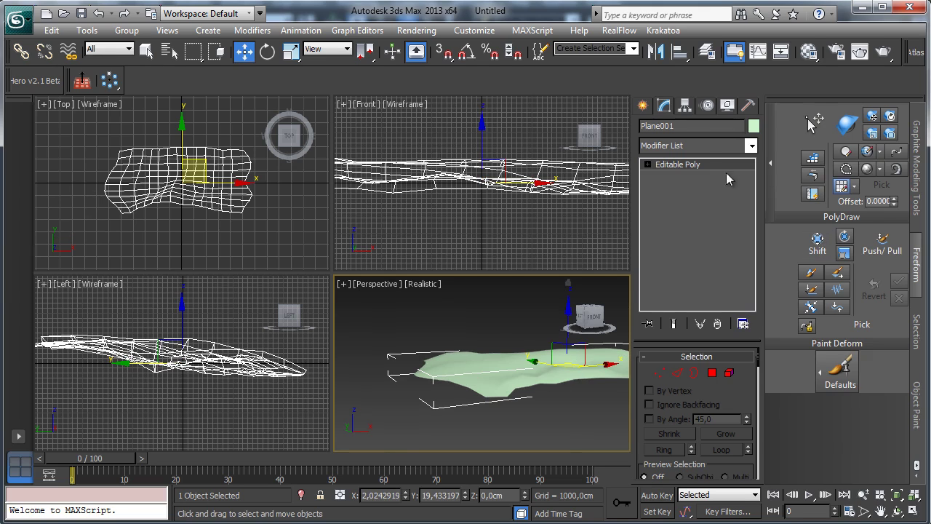
Step: Add a Tessellate modifier to the plane, operating on polygons with tension 0
left_click(751, 147)
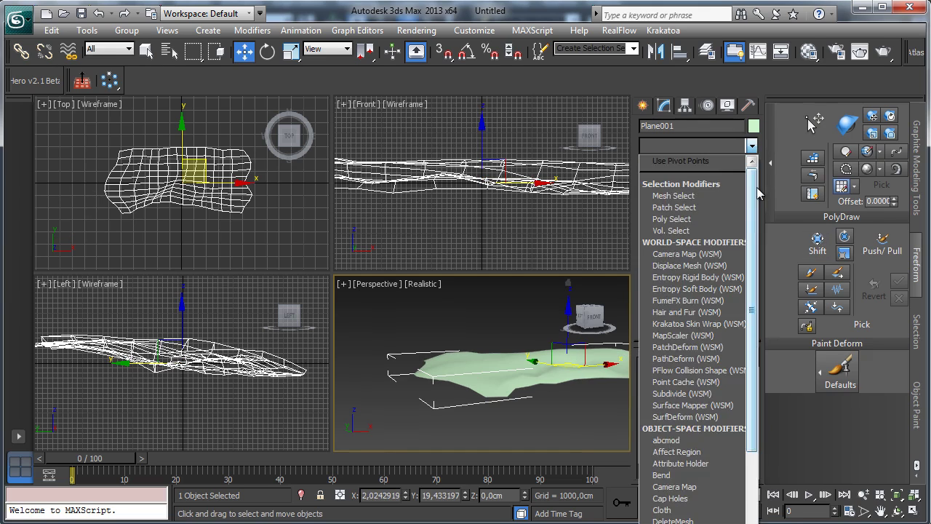
scroll(696, 327, "down", 15)
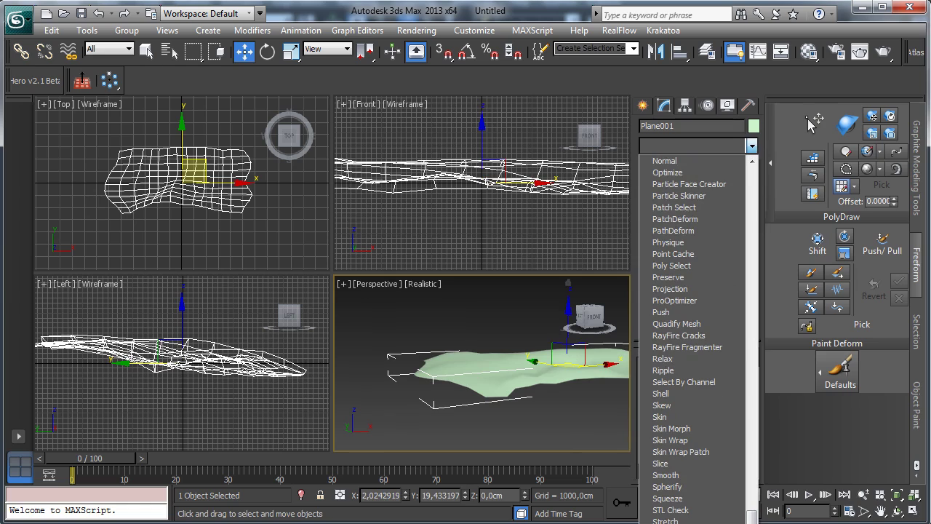
scroll(697, 327, "down", 5)
left_click(700, 284)
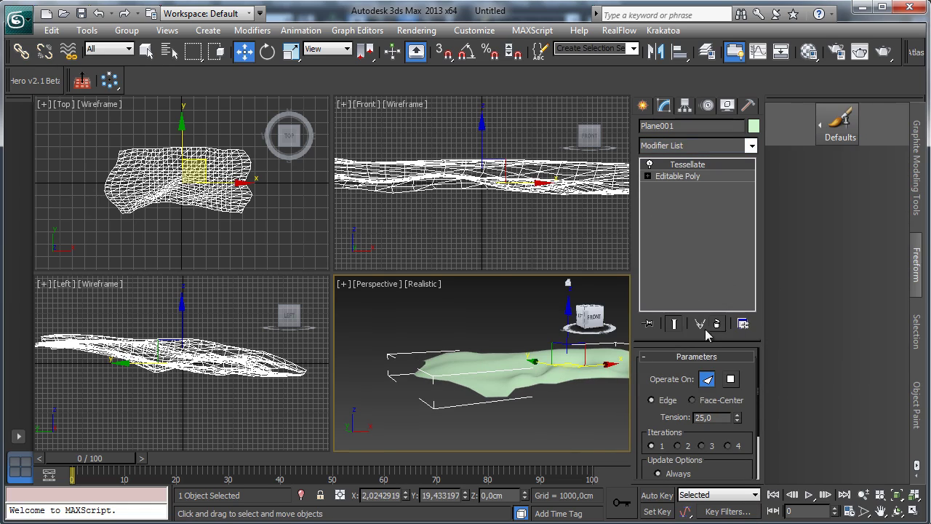
left_click(731, 381)
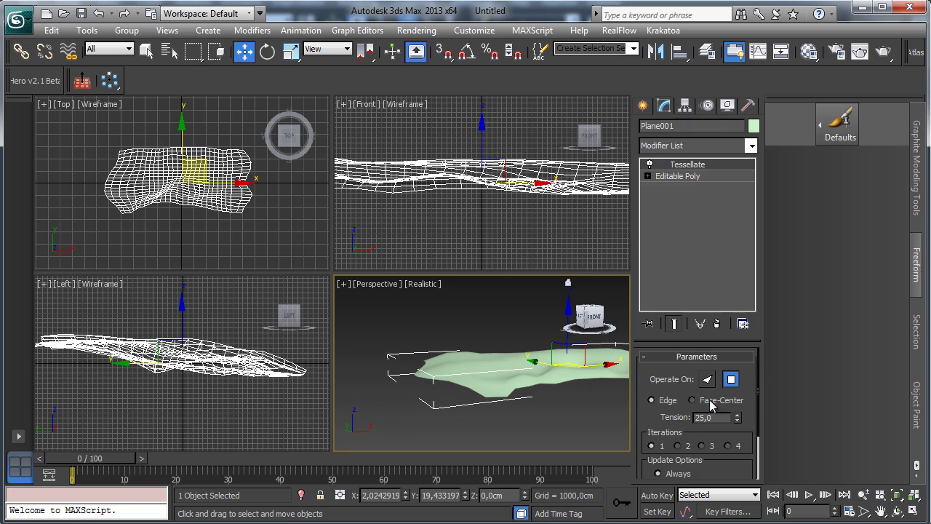
type("0")
key("Return")
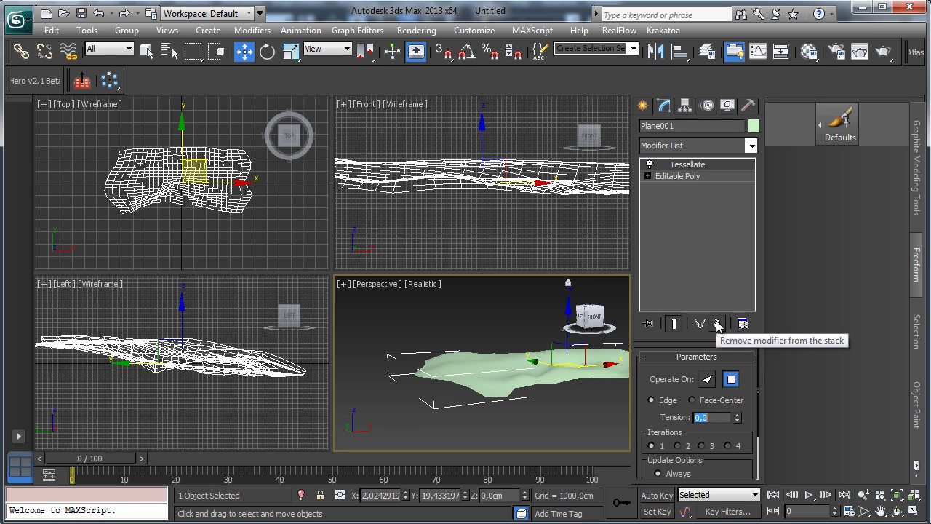
Step: Maximize the Perspective view and set the Tessellate modifier's iterations to 2
left_click(914, 511)
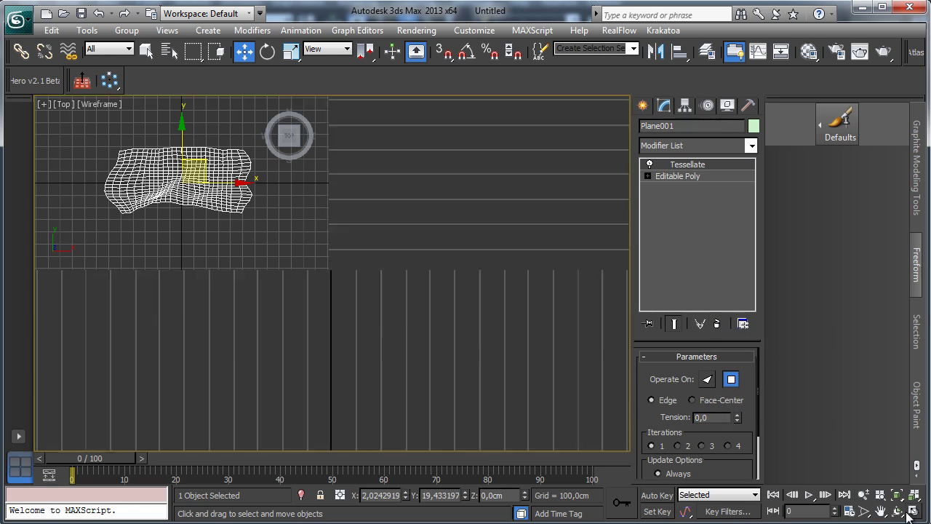
left_click(898, 510)
left_click_drag(339, 295, 676, 364)
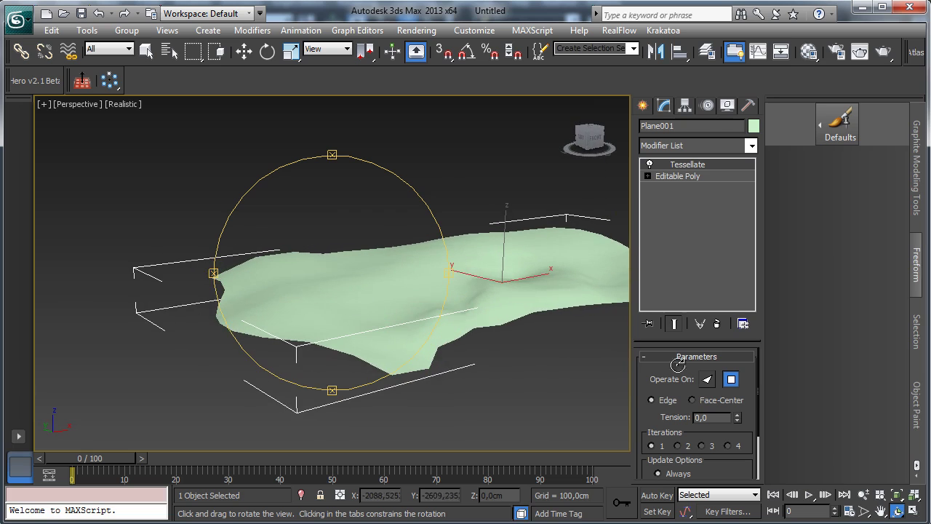
left_click(880, 511)
left_click_drag(607, 386, 219, 278)
left_click(685, 445)
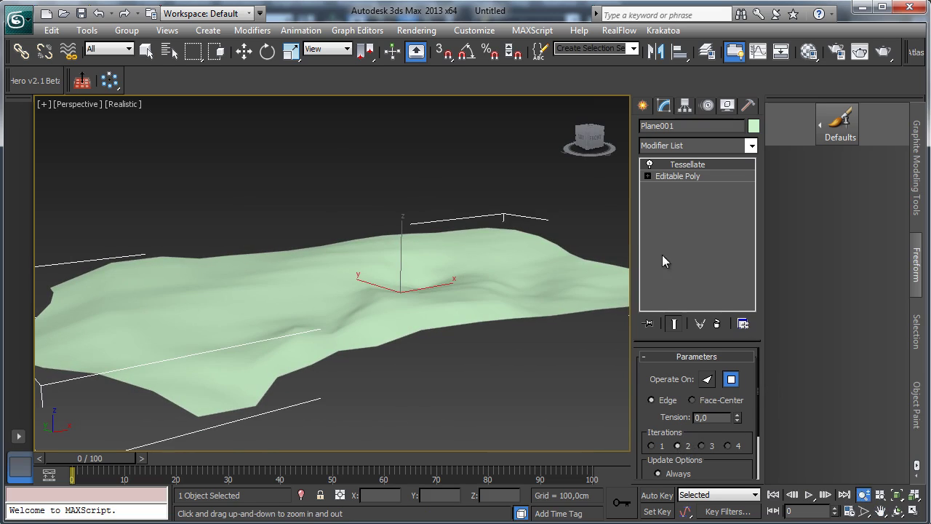
Step: Convert the tessellated plane to an Editable Poly, collapsing its modifier stack
left_click(898, 511)
mouse_move(309, 292)
left_mouse_down()
mouse_move(218, 312)
mouse_move(216, 270)
mouse_move(114, 272)
mouse_move(362, 276)
mouse_move(270, 285)
mouse_move(320, 293)
left_mouse_up()
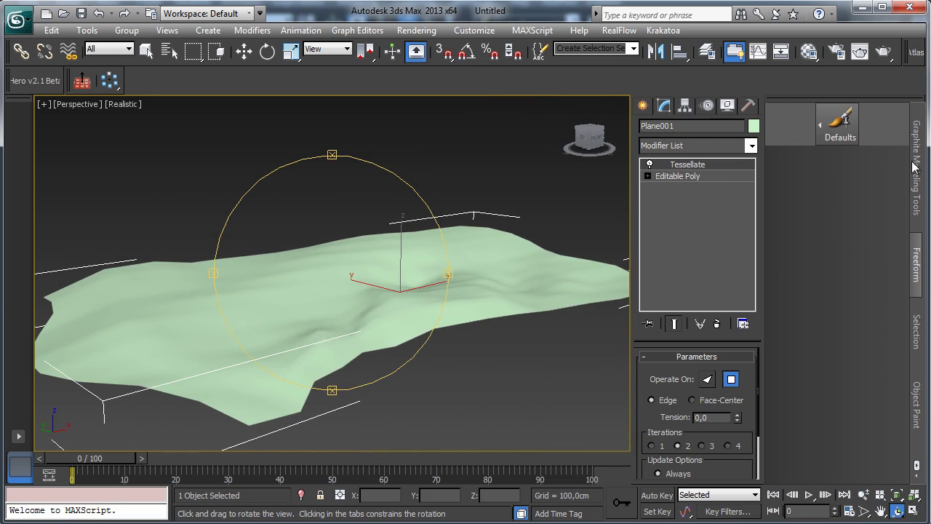
key("w")
right_click(370, 331)
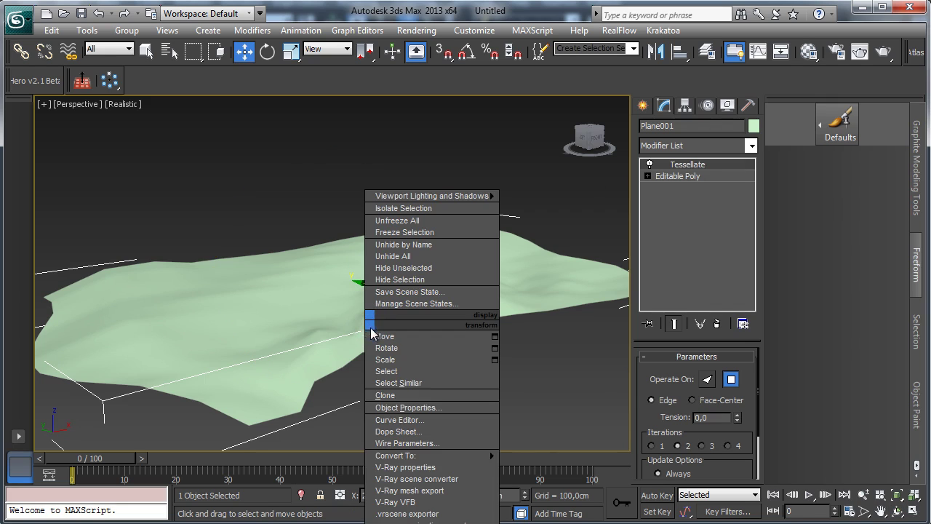
mouse_move(437, 456)
left_click(556, 479)
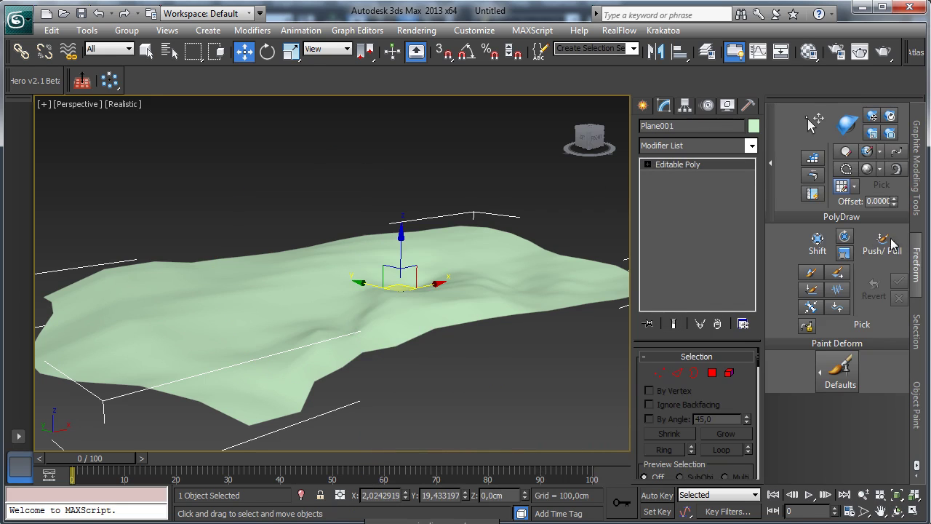
Step: Paint fine surface irregularities across the terrain with the Freeform Noise brush, adjusting the brush settings first
left_click(818, 244)
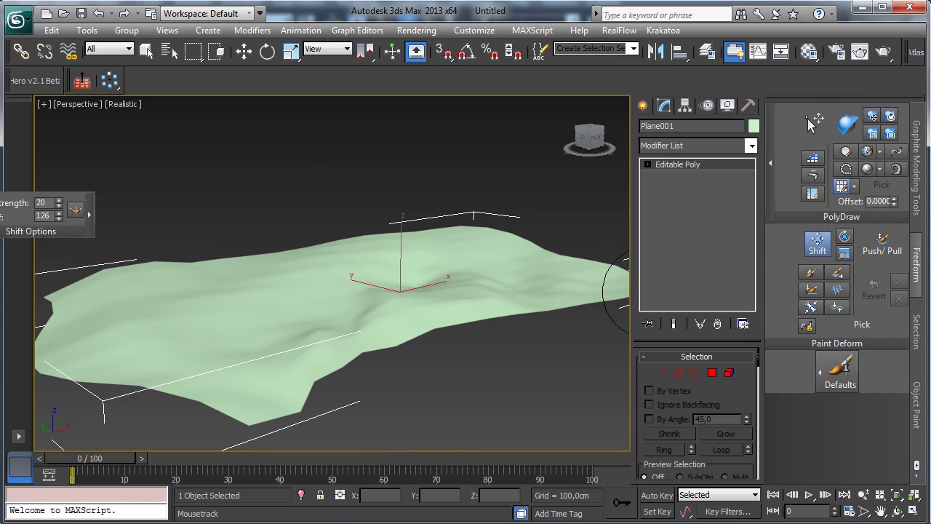
left_click(836, 290)
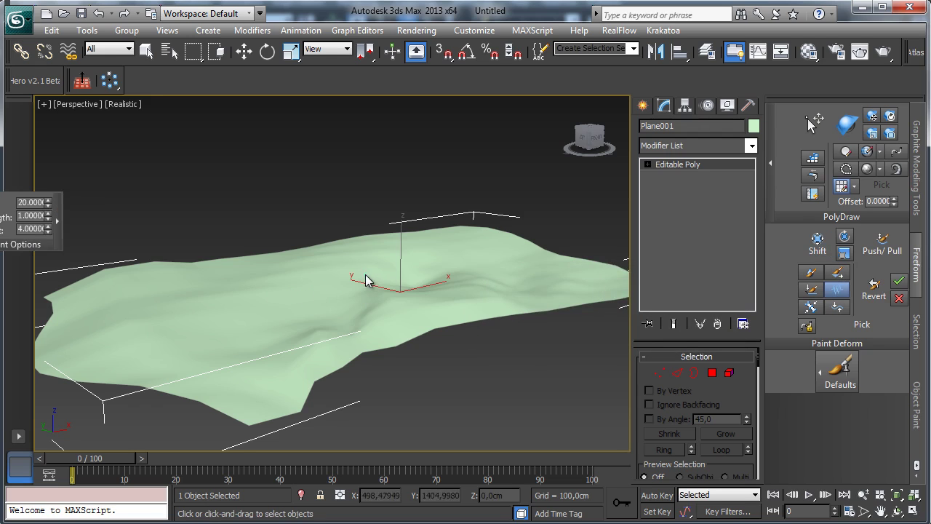
key("w")
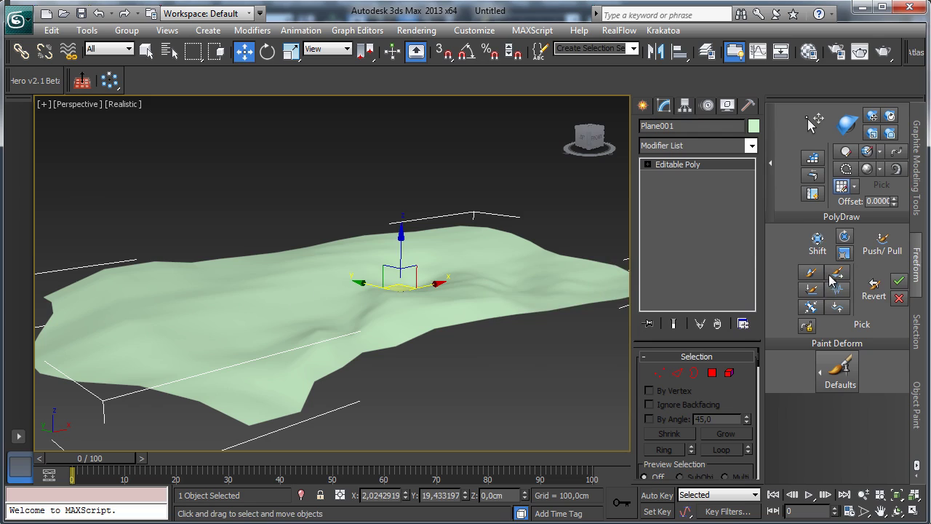
left_click(836, 288)
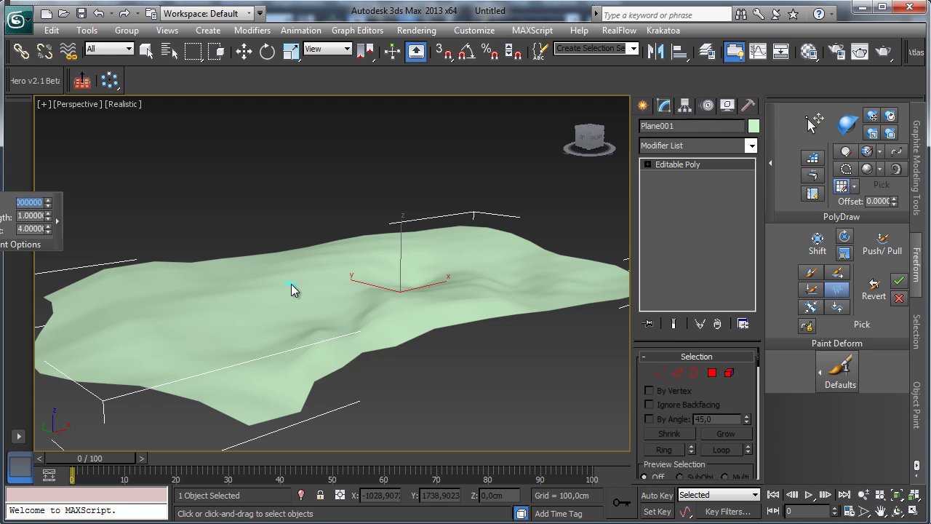
mouse_move(296, 309)
left_mouse_down()
mouse_move(225, 318)
mouse_move(246, 334)
left_mouse_up()
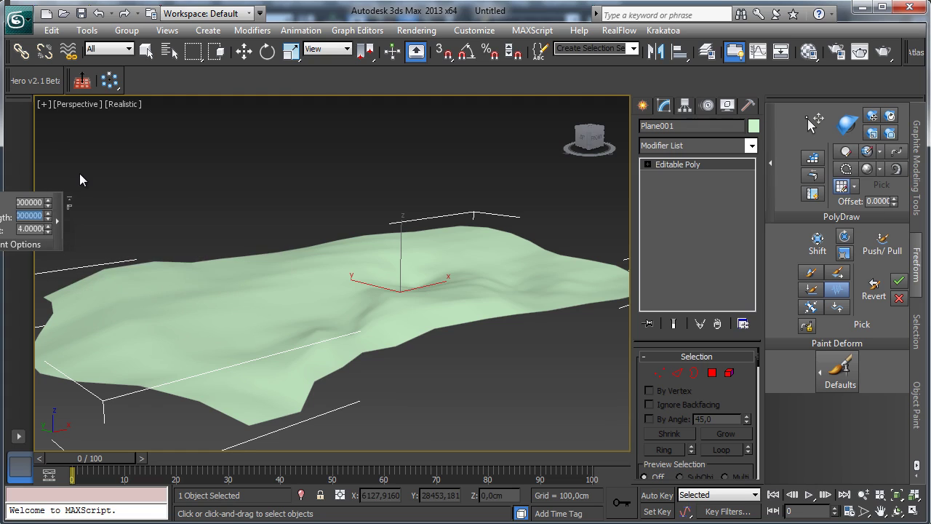
mouse_move(225, 328)
left_mouse_down()
mouse_move(183, 339)
mouse_move(272, 310)
mouse_move(266, 339)
mouse_move(166, 326)
mouse_move(439, 307)
mouse_move(475, 260)
mouse_move(529, 277)
mouse_move(311, 347)
mouse_move(187, 353)
mouse_move(133, 342)
mouse_move(330, 280)
mouse_move(160, 296)
mouse_move(266, 373)
mouse_move(144, 345)
mouse_move(297, 327)
mouse_move(551, 269)
mouse_move(372, 265)
mouse_move(575, 251)
left_mouse_up()
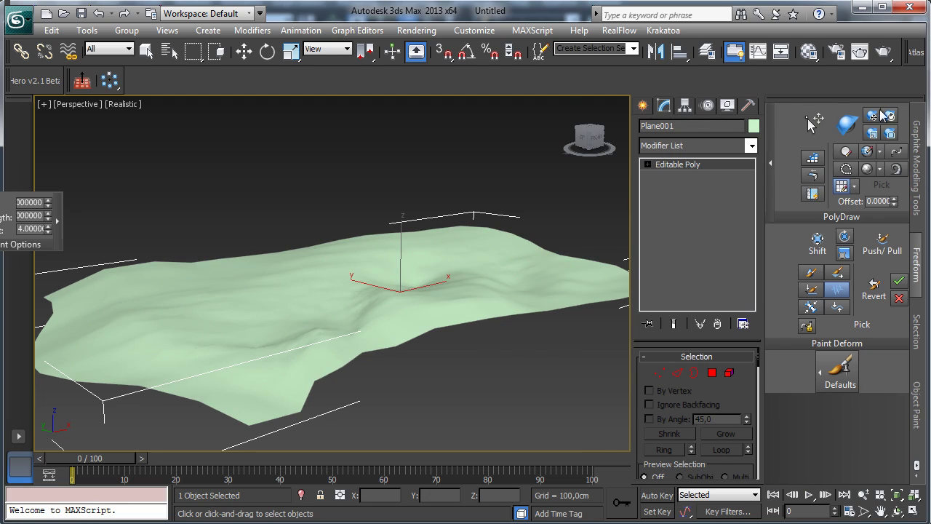
Step: Switch to the Shift brush and show edged faces to inspect the terrain's mesh density from a low angle
left_click(818, 244)
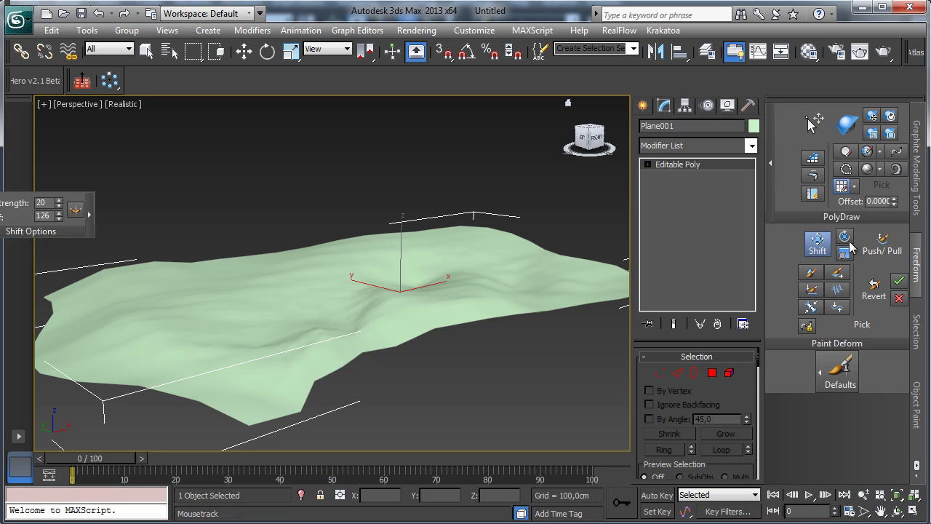
left_click(122, 104)
left_click(157, 167)
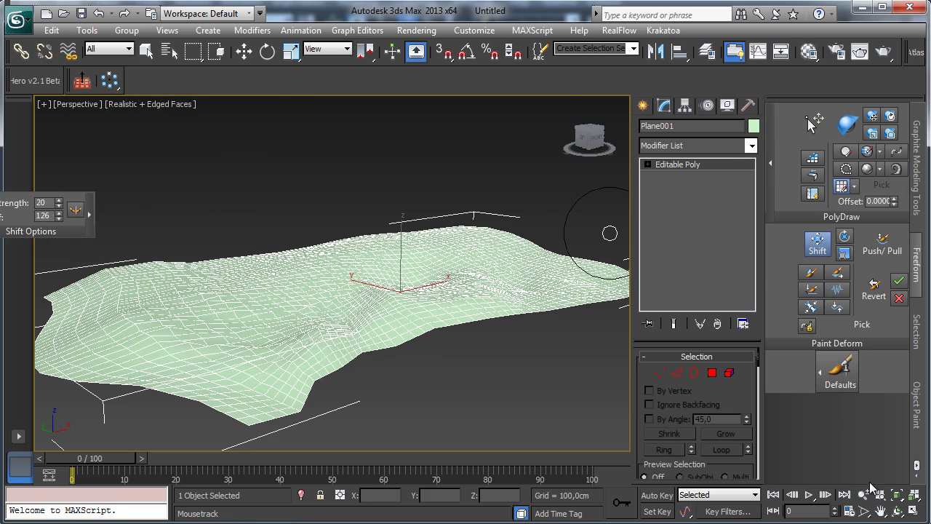
left_click(897, 510)
left_click_drag(322, 299, 515, 237)
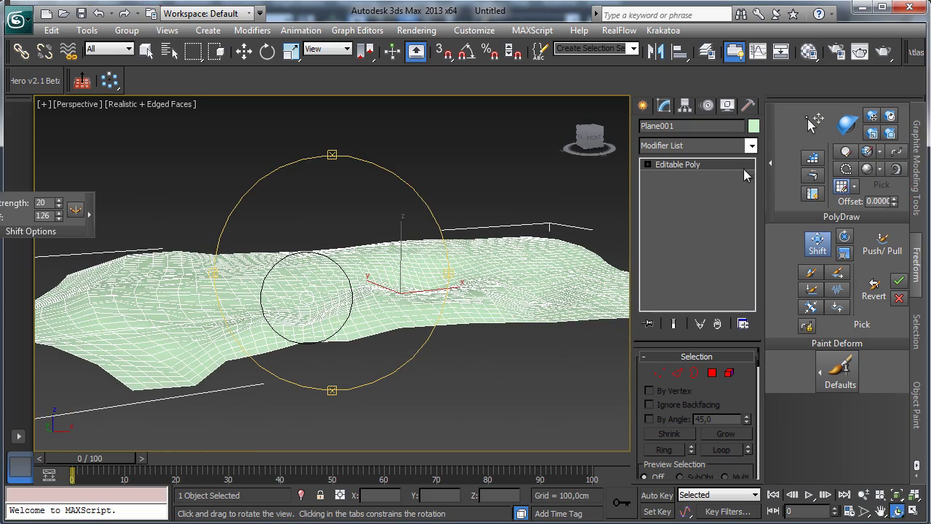
Step: Add a TurboSmooth modifier to the terrain and turn the edged faces display off
left_click(751, 146)
scroll(751, 218, "up", 10)
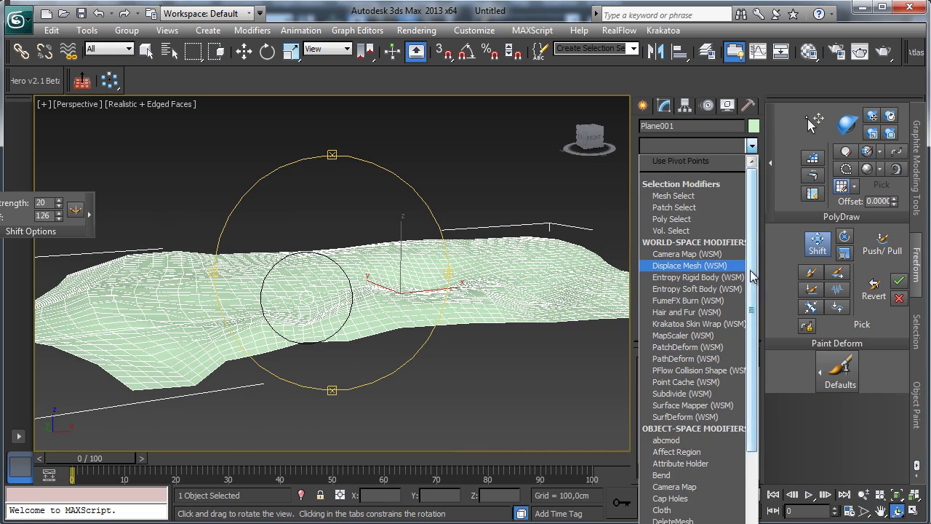
scroll(695, 262, "down", 15)
left_click_drag(752, 518, 752, 522)
left_click(695, 522)
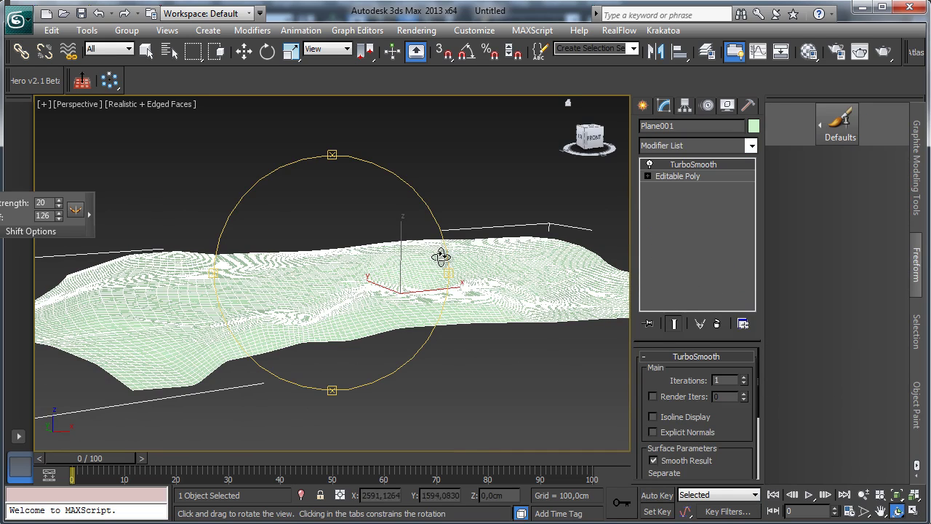
left_click(173, 107)
left_click(192, 168)
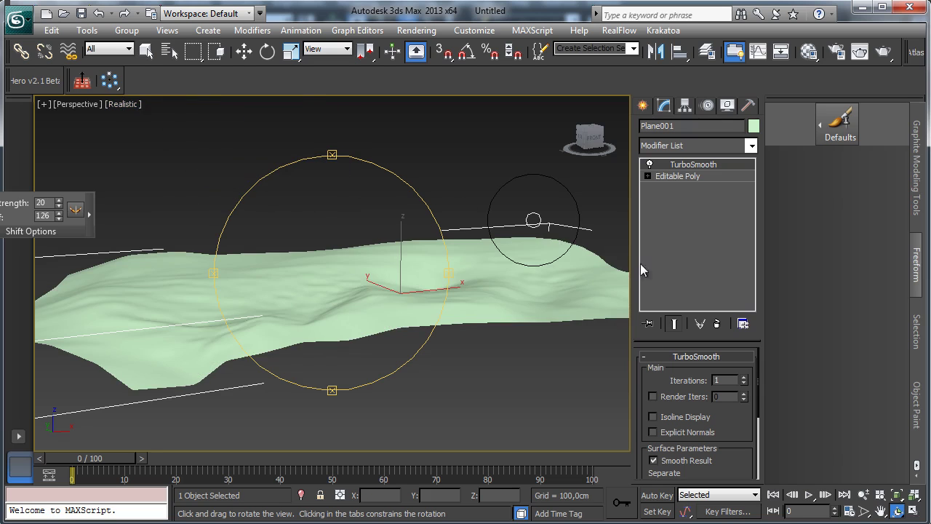
middle_click_drag(333, 289, 368, 270, "alt")
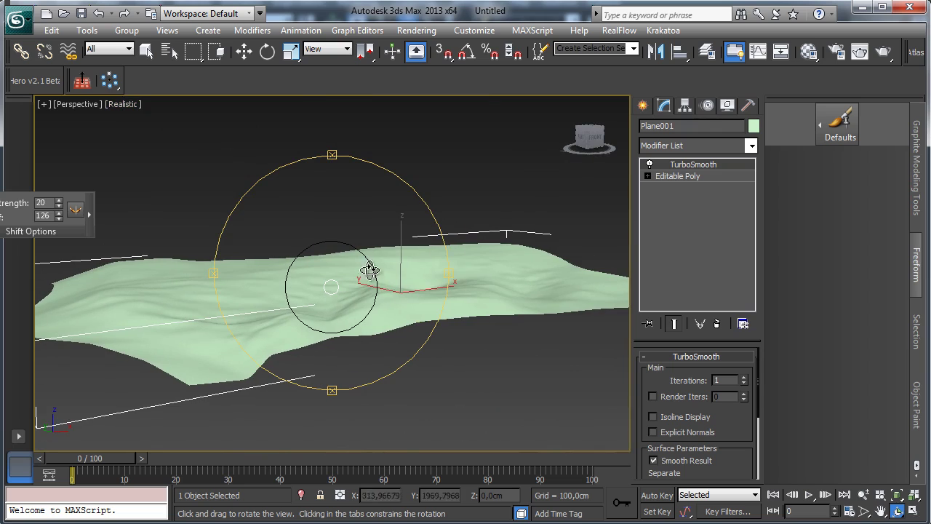
left_click(750, 147)
scroll(743, 373, "down", 12)
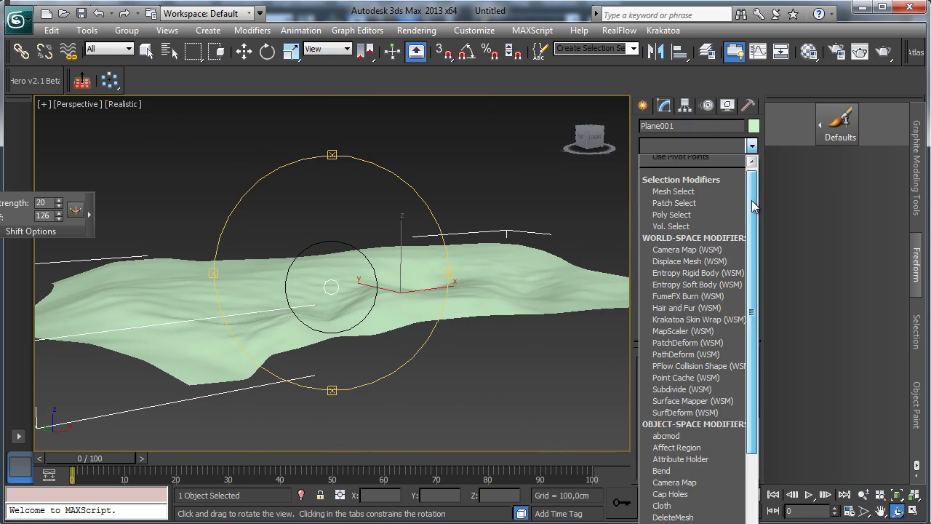
scroll(743, 373, "down", 5)
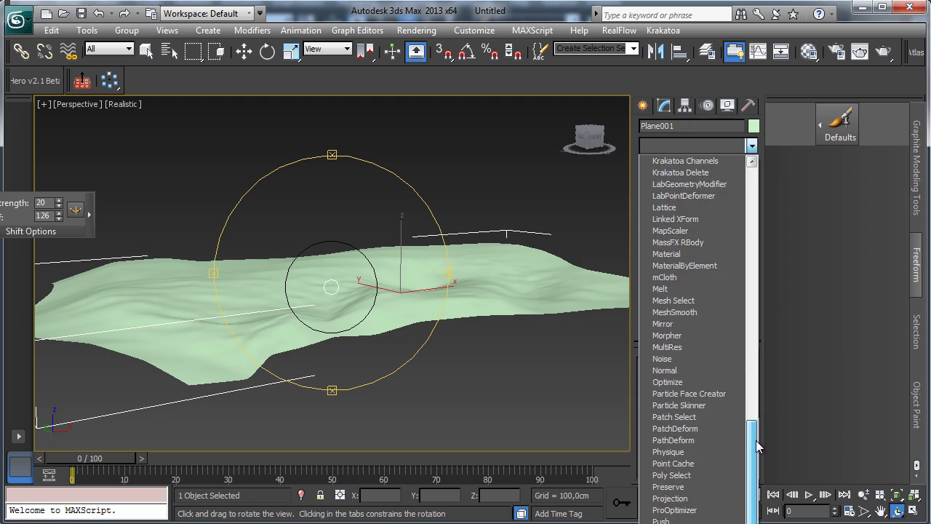
left_click_drag(752, 436, 738, 82)
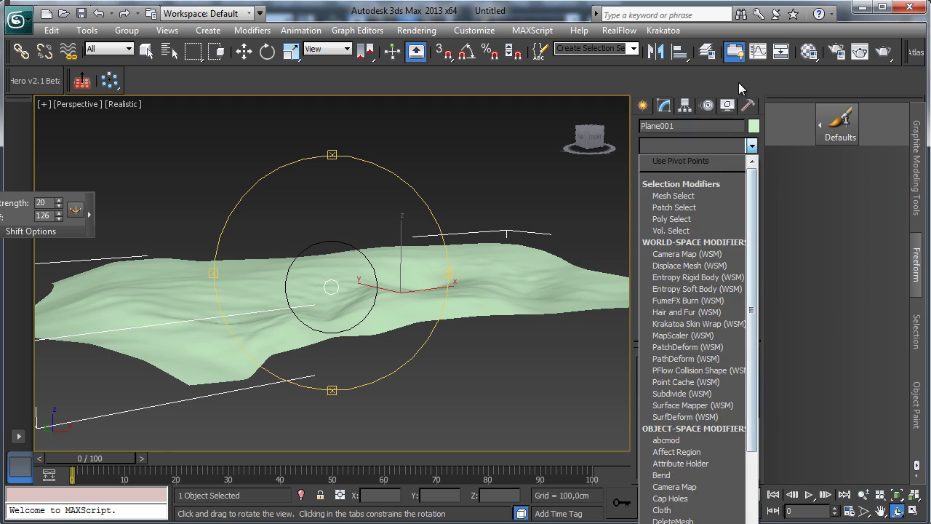
type("tu")
key("Return")
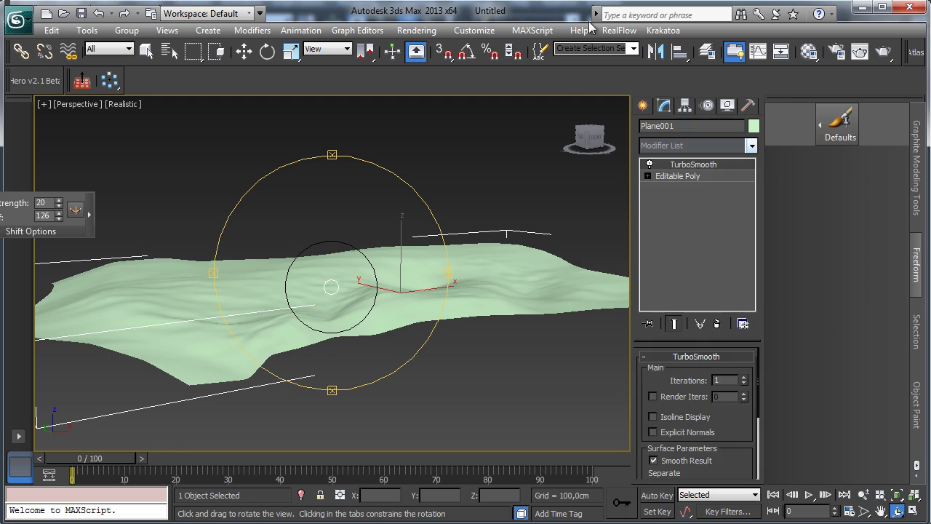
left_click(751, 145)
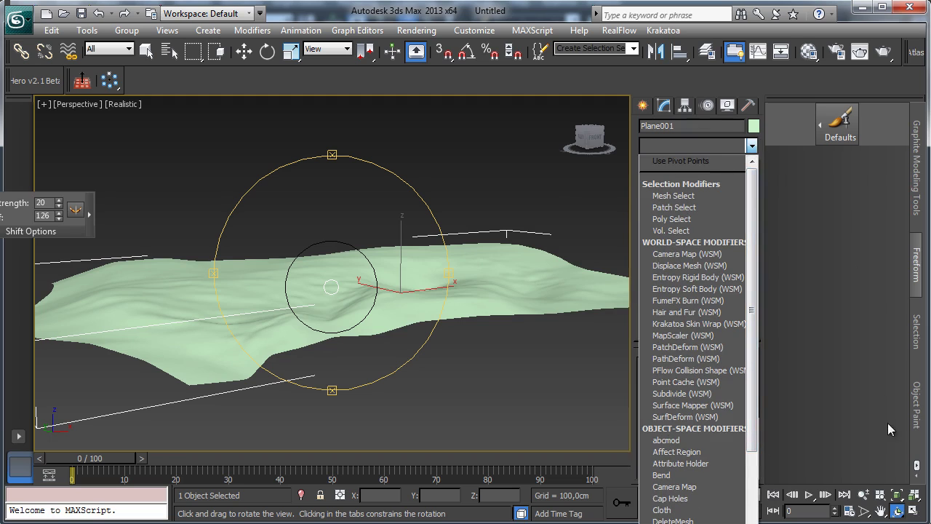
Step: Collapse the modeling ribbon to widen the viewport and add a Shell modifier above TurboSmooth
left_click(916, 469)
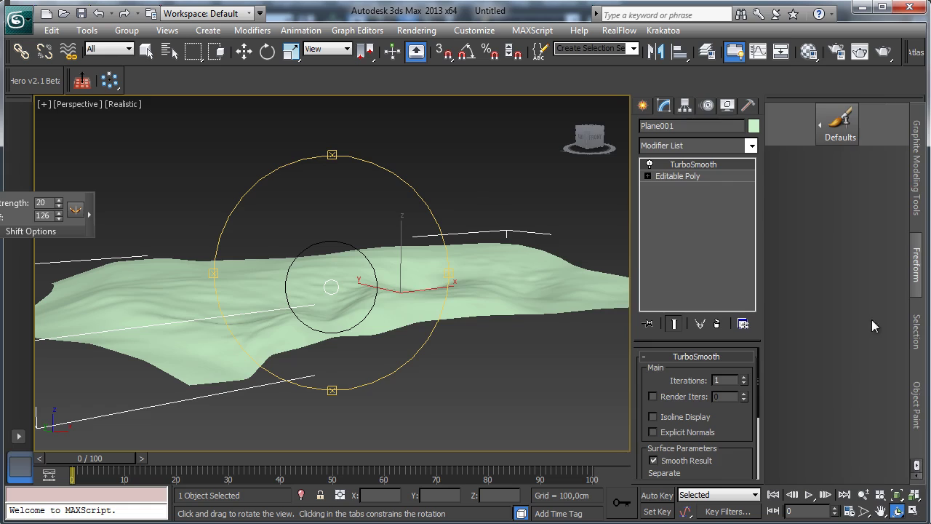
left_click(880, 146)
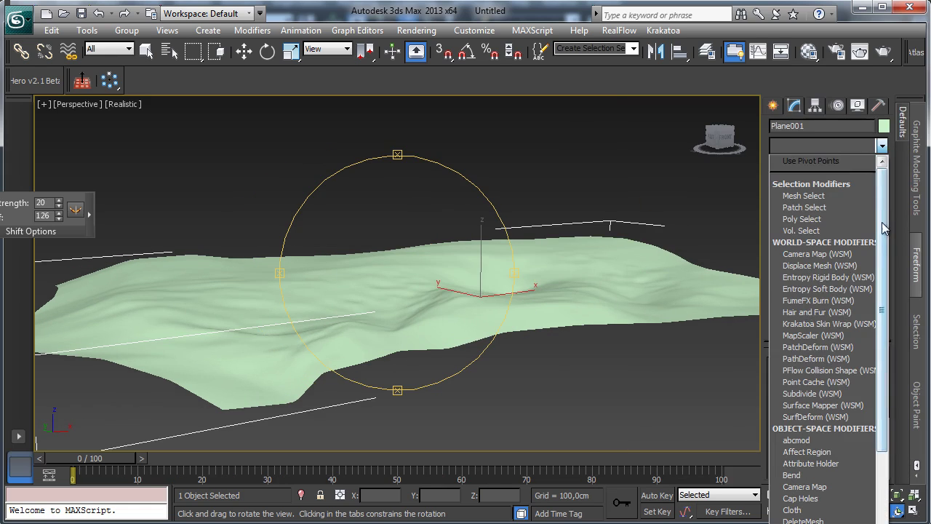
left_click_drag(882, 227, 882, 290)
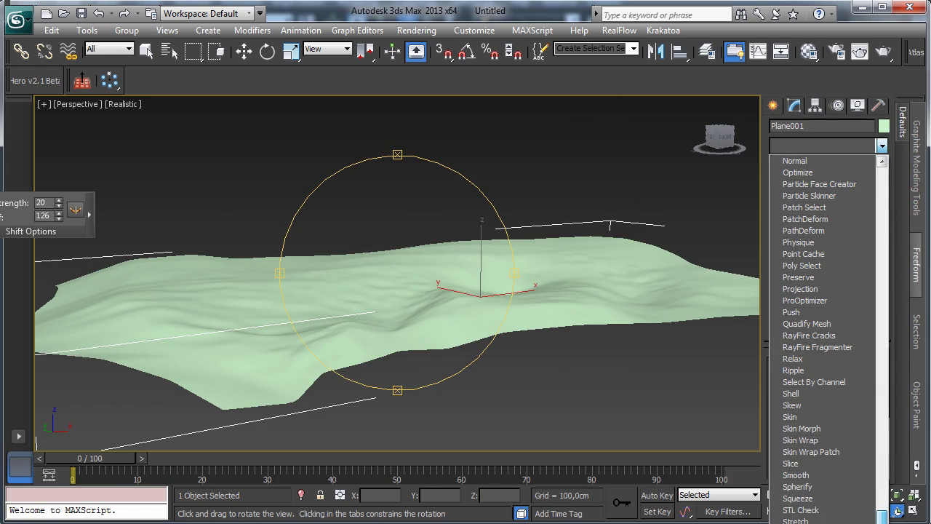
left_click(809, 394)
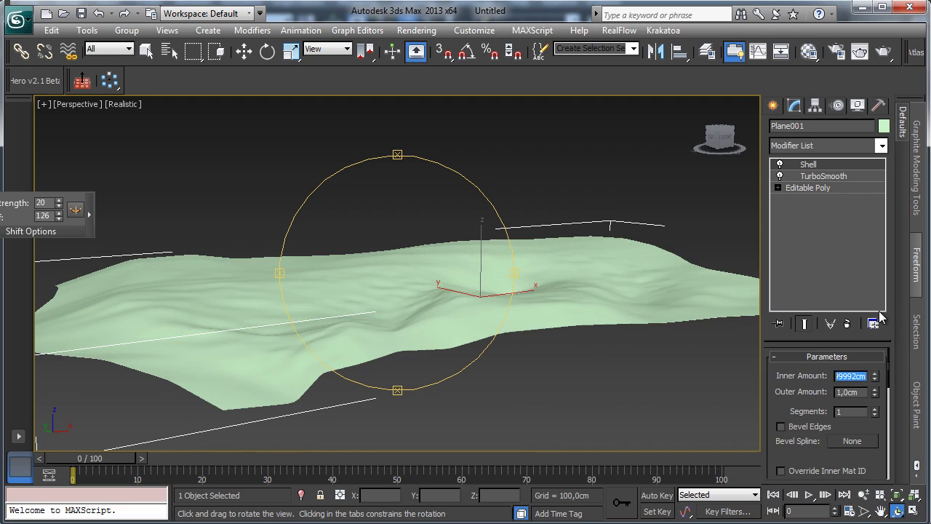
Step: Thicken the terrain by setting the Shell modifier's inner amount to 500 cm
type("25")
key("Return")
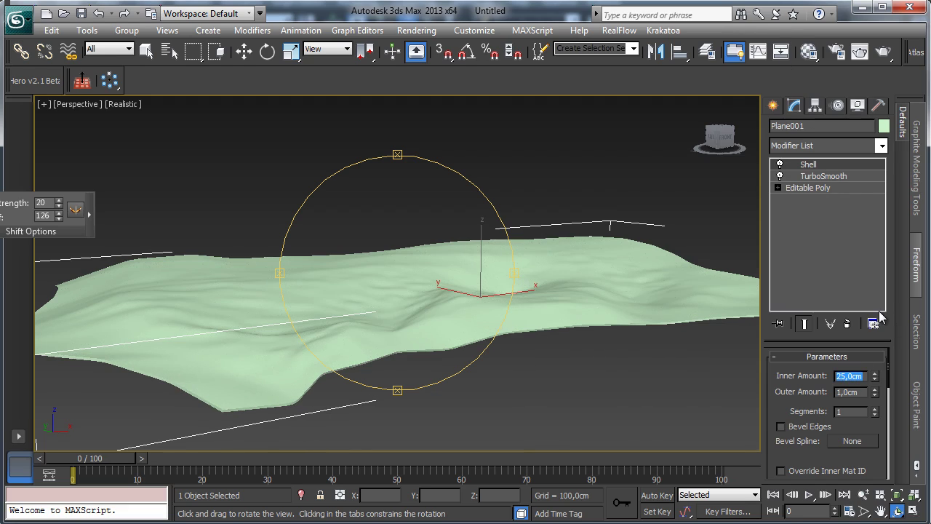
key("Return")
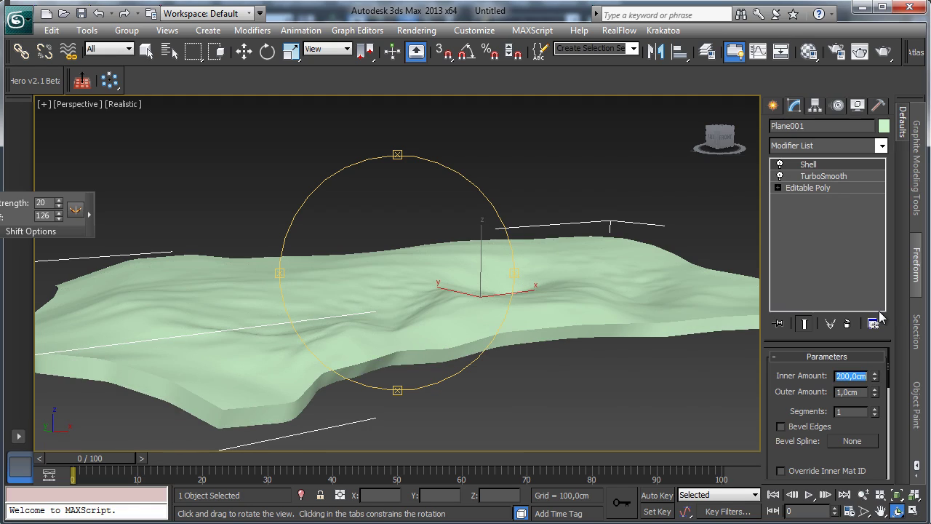
type("5")
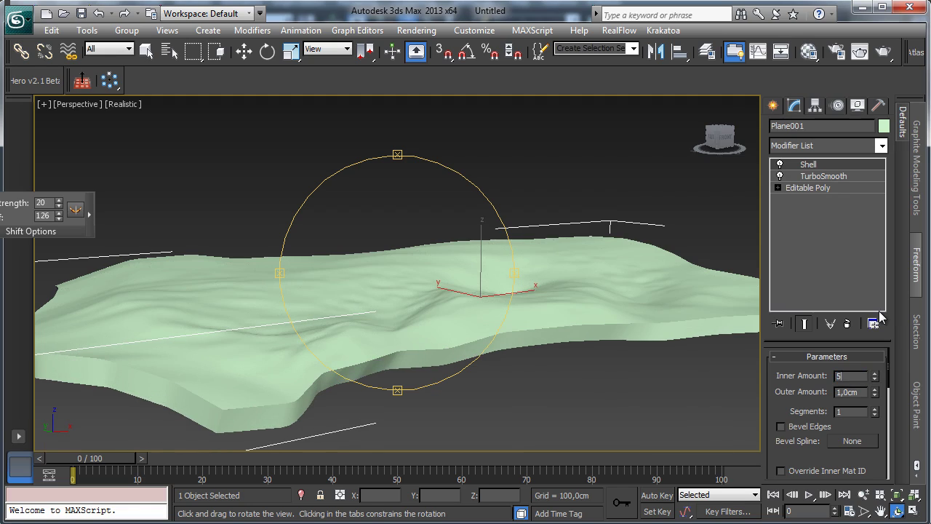
type("00")
key("Return")
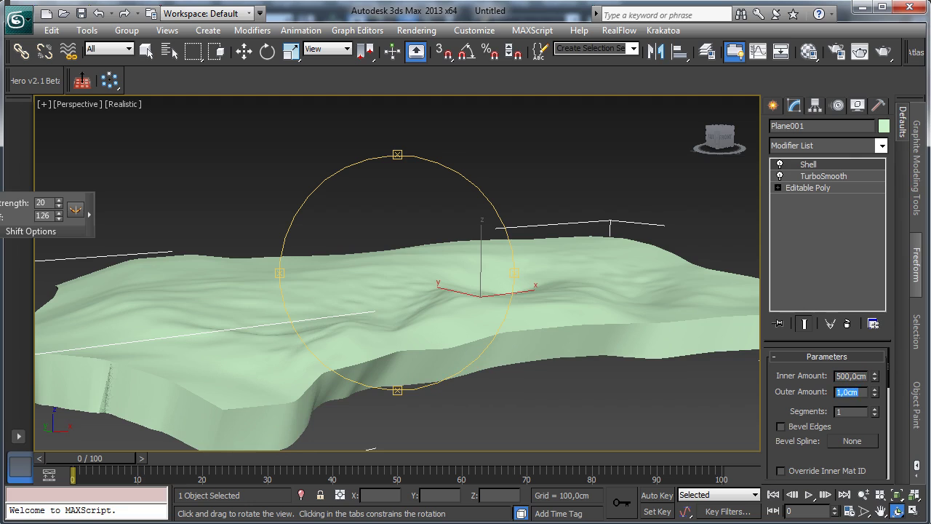
Step: Set the Shell's outer amount to 0 cm and rename the object Terrain
left_click_drag(408, 277, 464, 284)
middle_click_drag(464, 284, 437, 288, "alt")
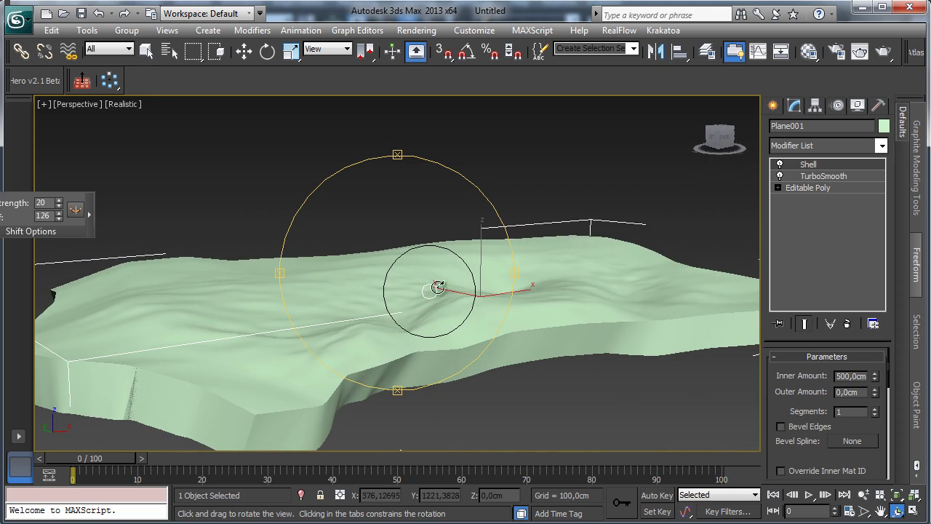
left_click(813, 126)
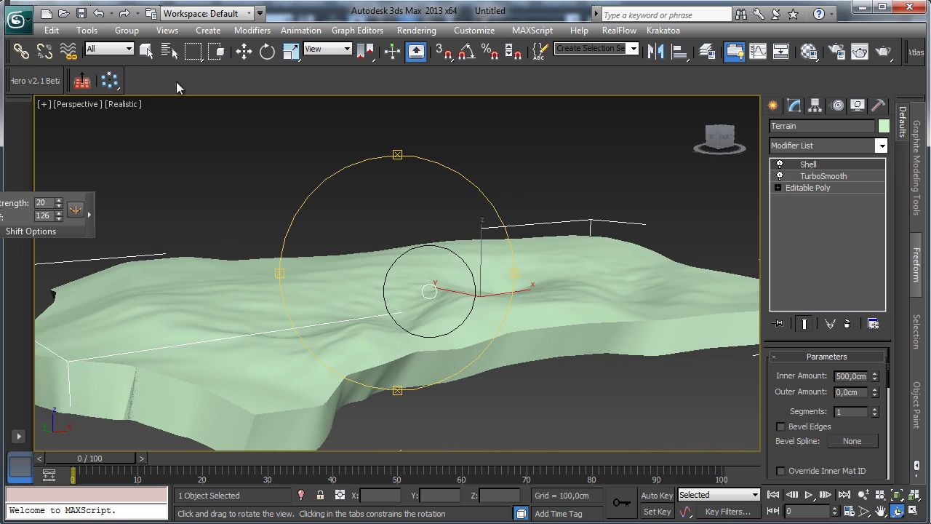
Step: Start saving the scene as a new file and browse through Dropbox to the April folder under tutorials, 2013
left_click(16, 19)
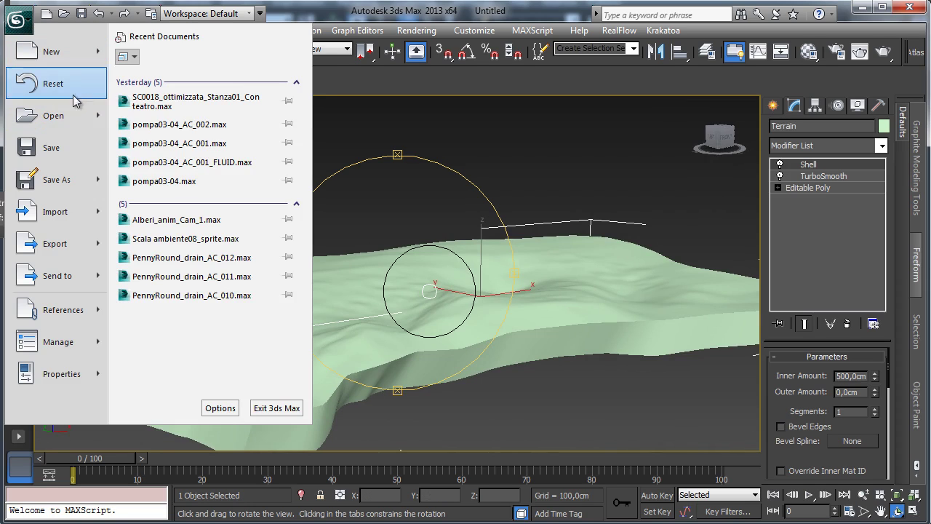
left_click(76, 182)
left_click(204, 57)
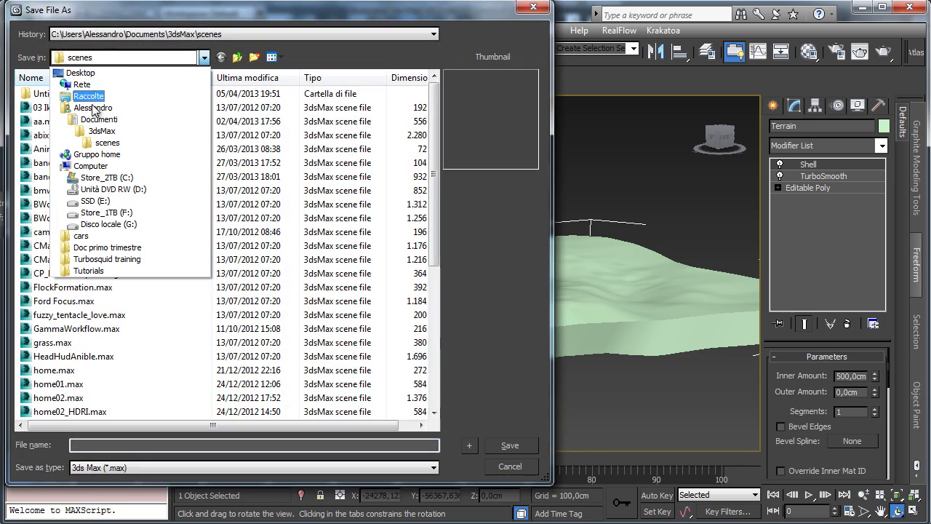
left_click(80, 72)
double_click(230, 240)
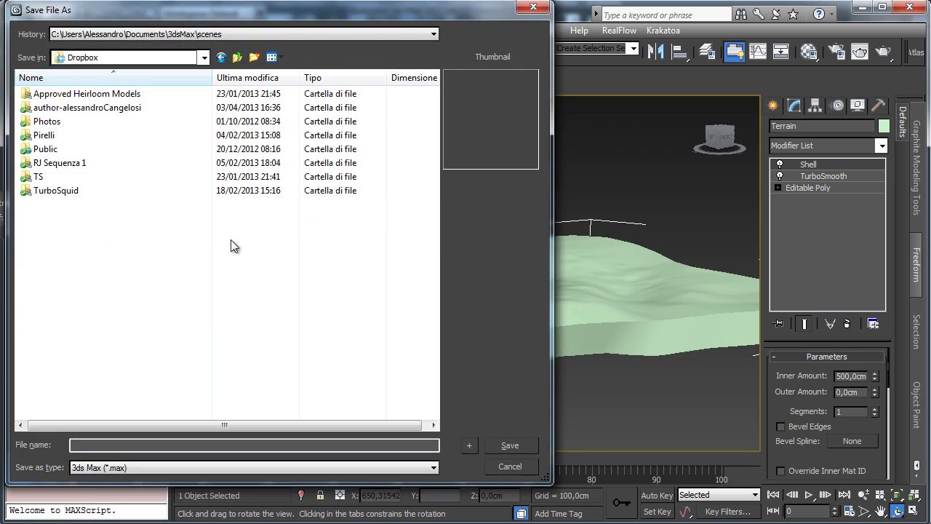
double_click(66, 110)
double_click(79, 114)
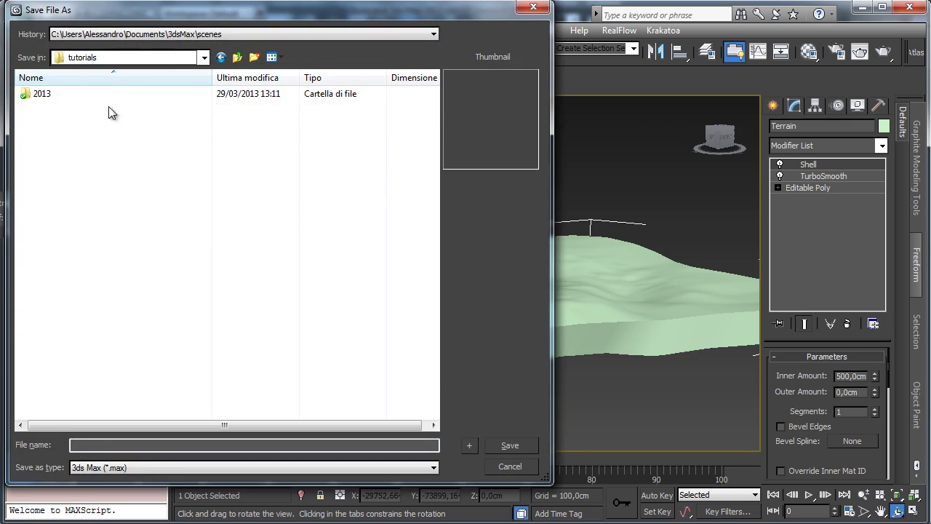
double_click(55, 97)
double_click(63, 95)
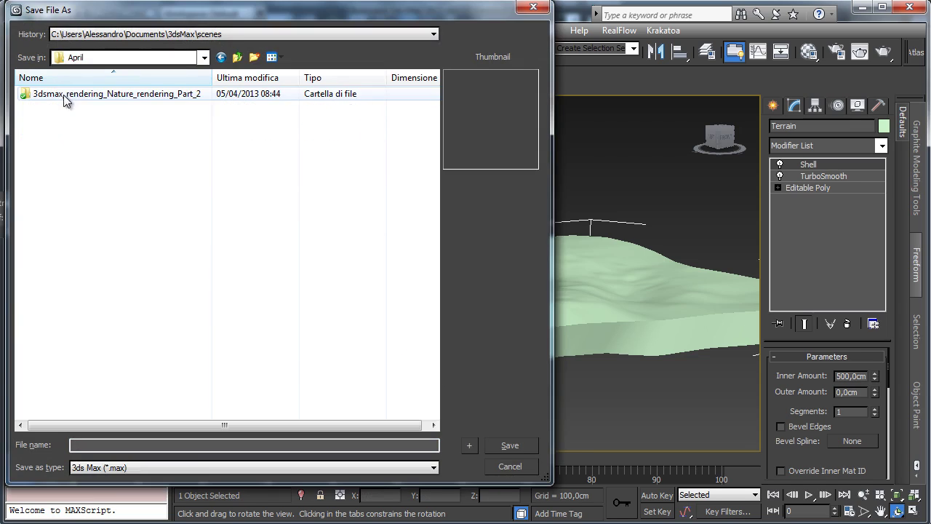
Step: Create a folder named 3dsmax_rendering_Natural_environment_introduction inside the April folder
left_click(255, 56)
type("3dsmax_")
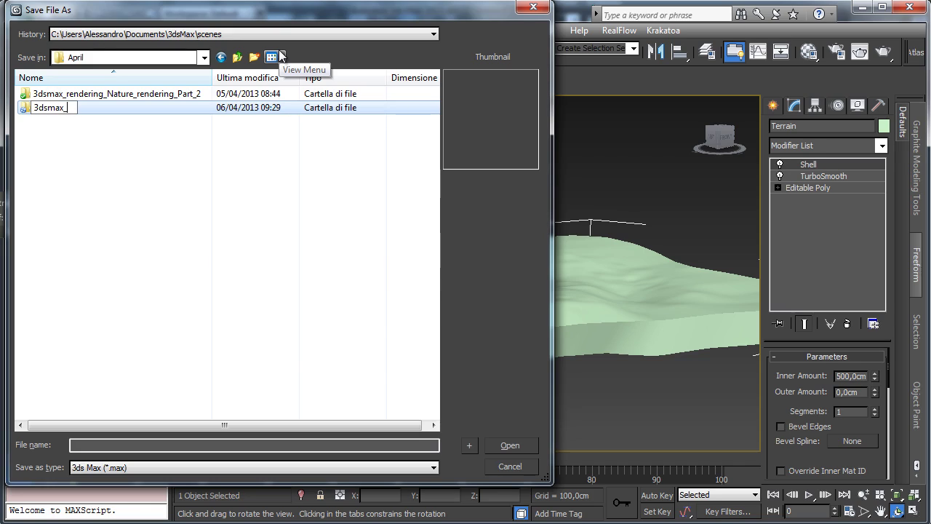
type("rendering_Natural_environment")
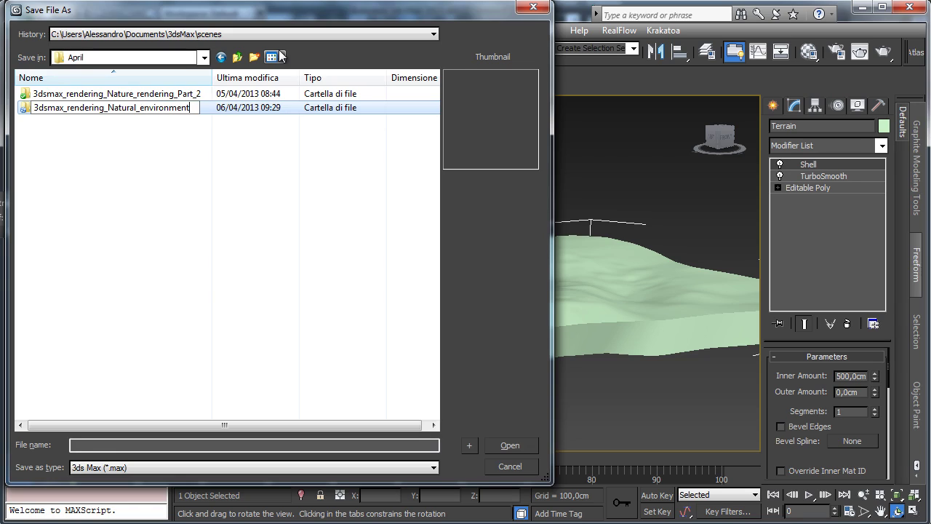
key("Return")
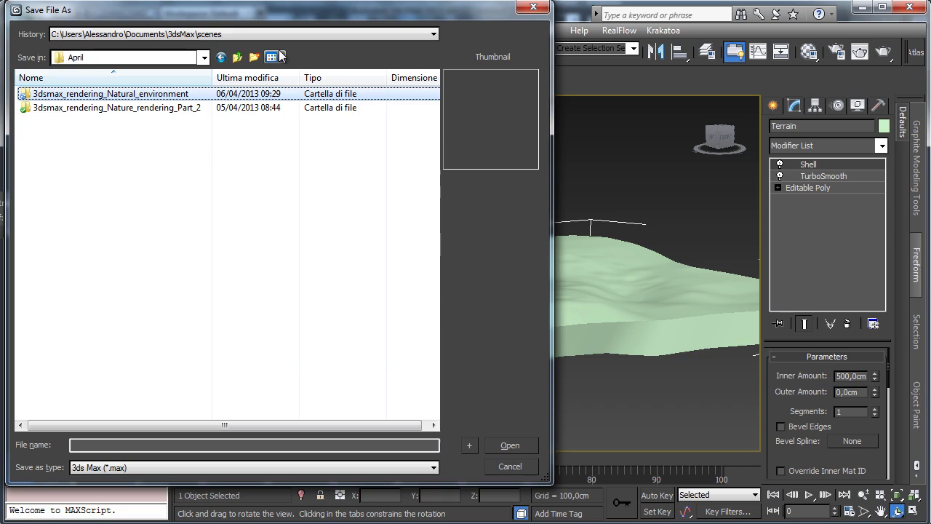
left_click(190, 94)
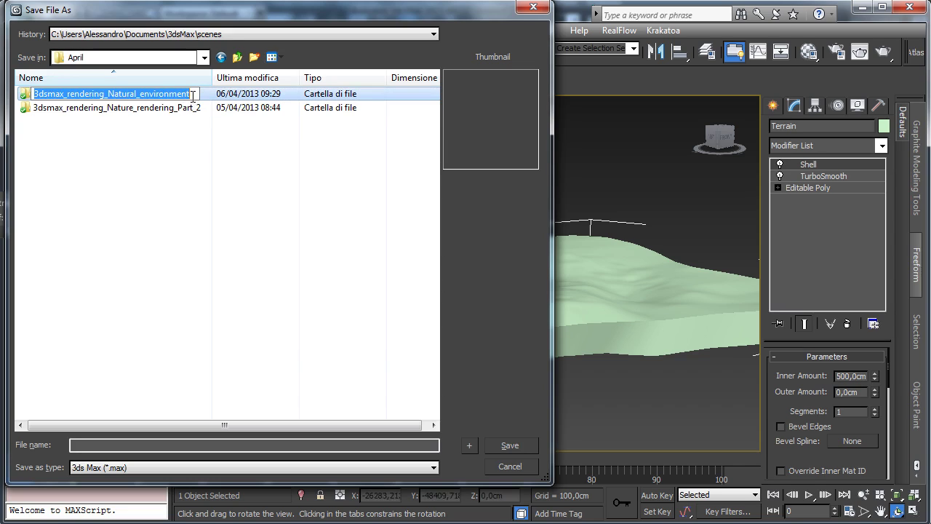
left_click(191, 95)
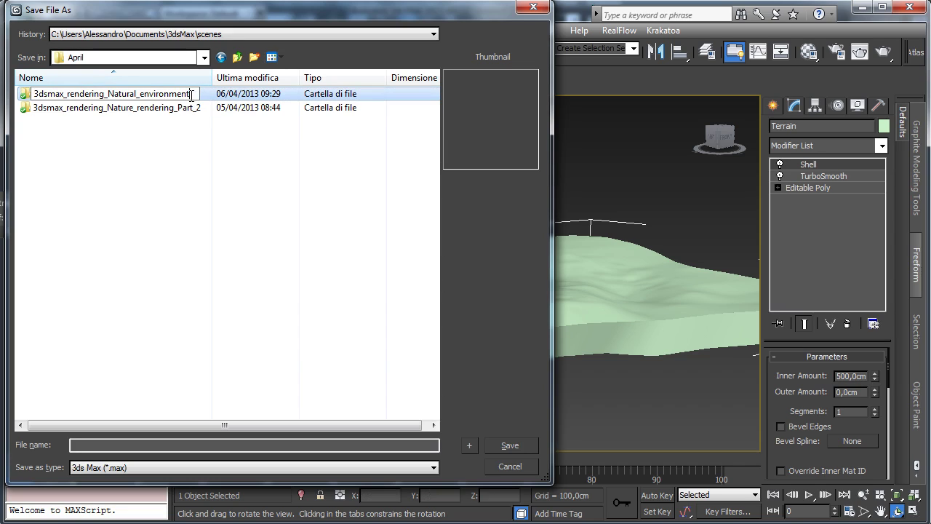
type("_introduction")
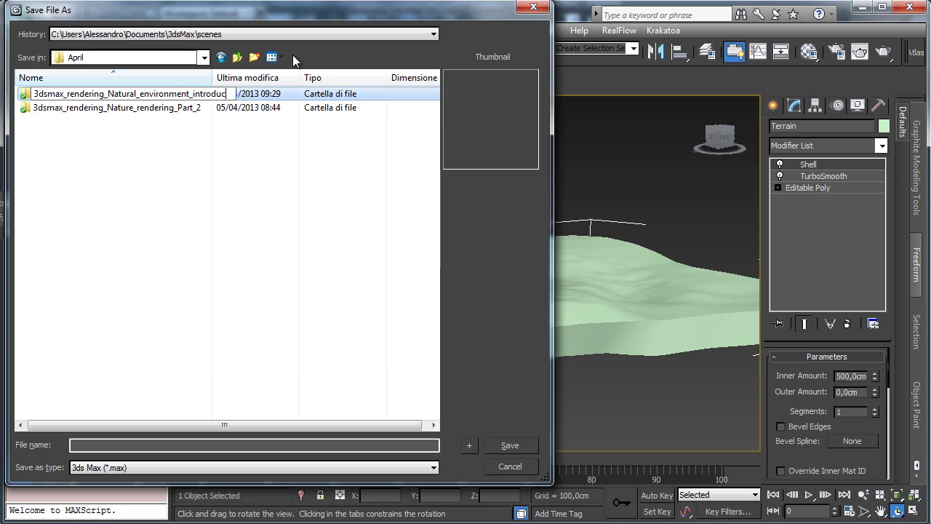
key("Return")
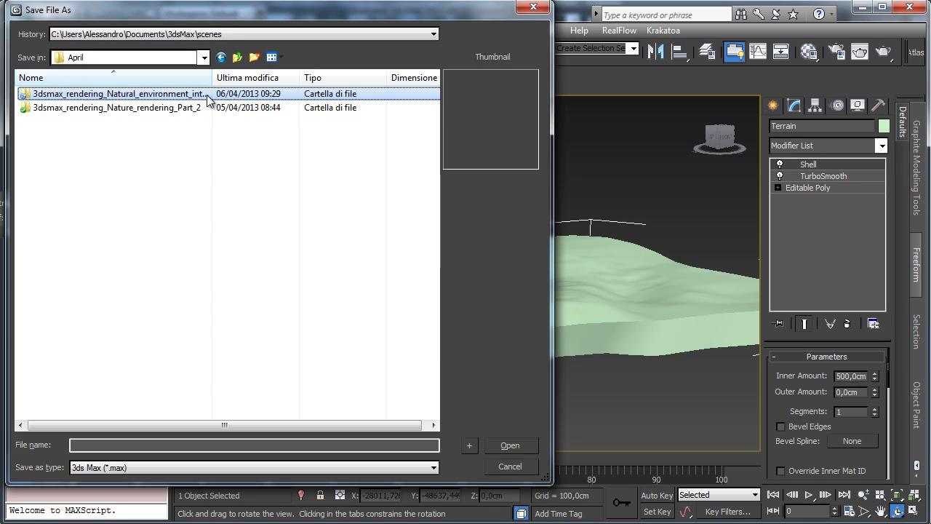
Step: Copy the new folder's name, open the folder and save the scene there as 3dsmax_rendering_Natural_environment_introduction
double_click(212, 77)
key("ctrl+c")
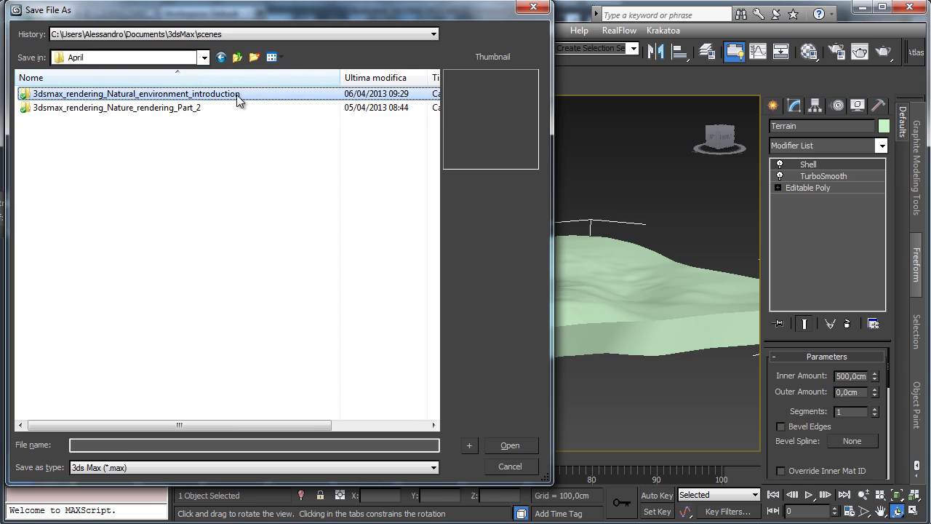
left_click(242, 97)
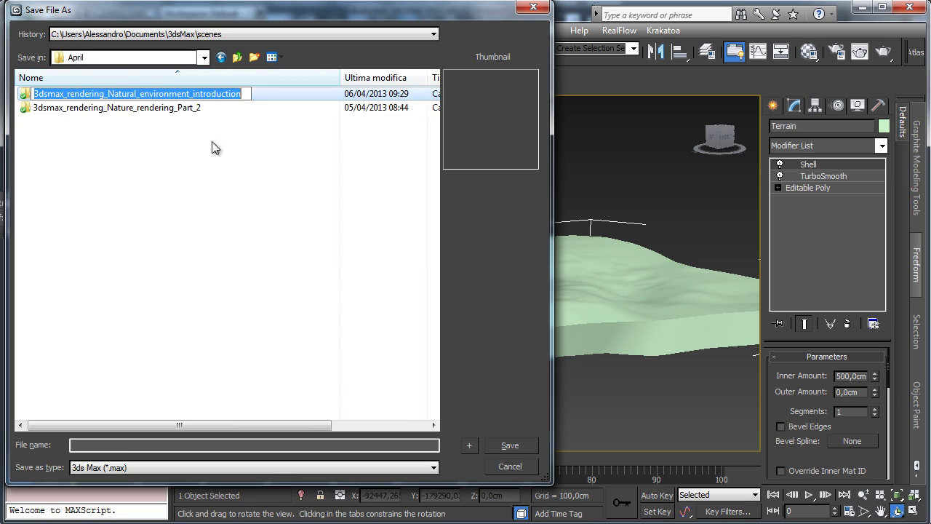
key("Return")
key("Return")
left_click(218, 444)
key("ctrl+v")
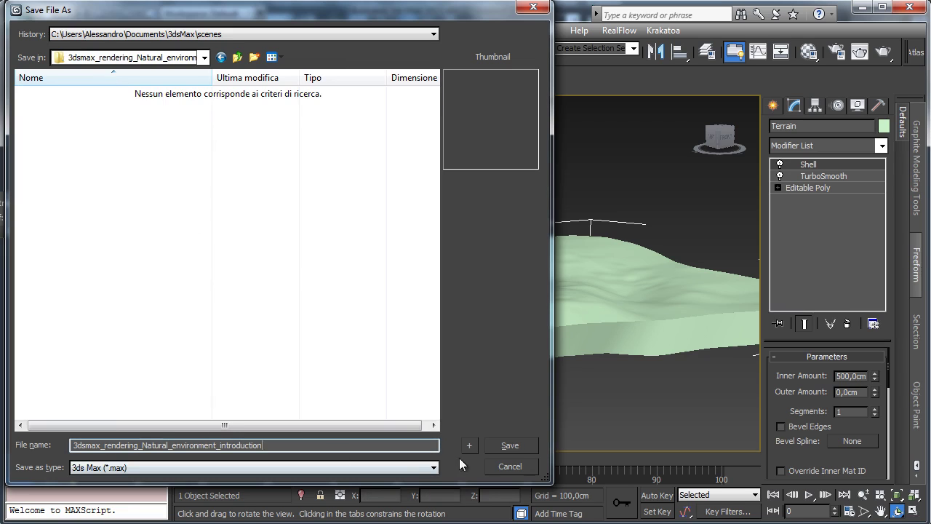
left_click(509, 444)
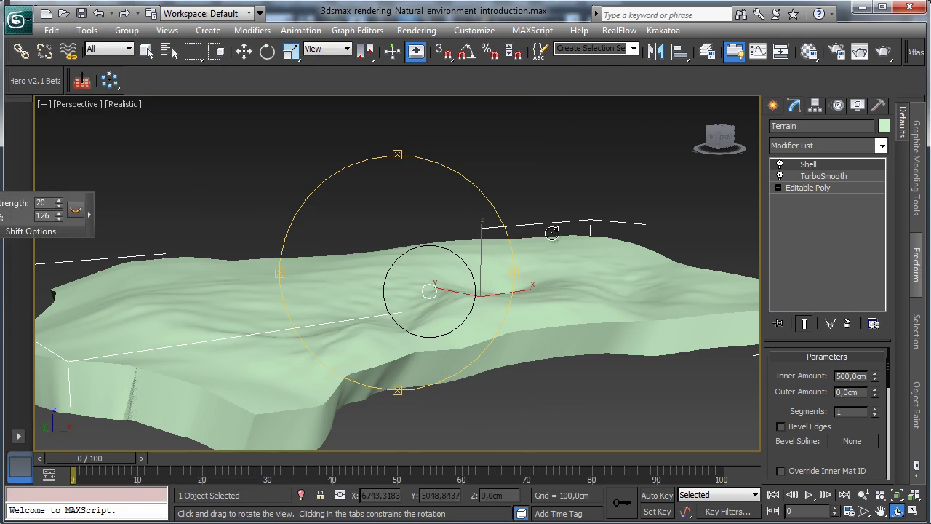
Step: Draw a standard plane about 8999 cm long and 11151 cm wide in the Top view, overlapping the terrain's lower edge
left_click(915, 512)
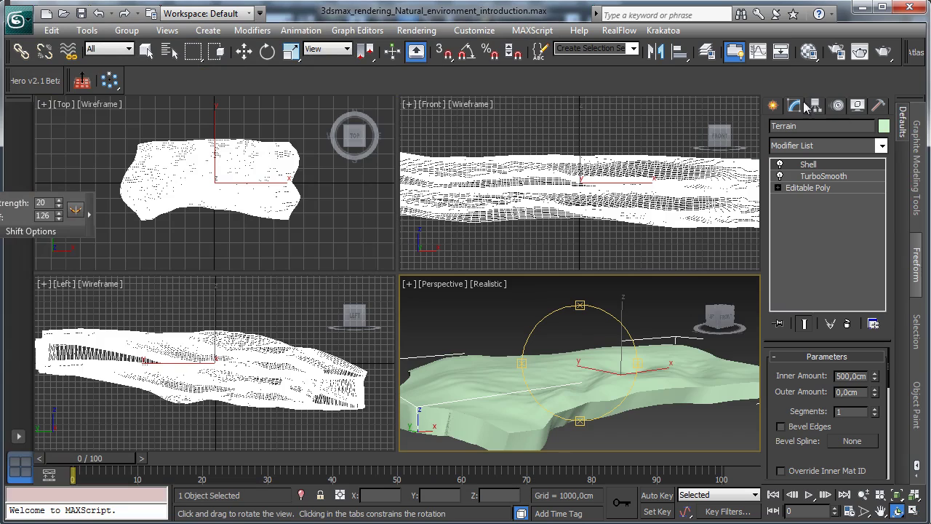
left_click(774, 106)
left_click(790, 149)
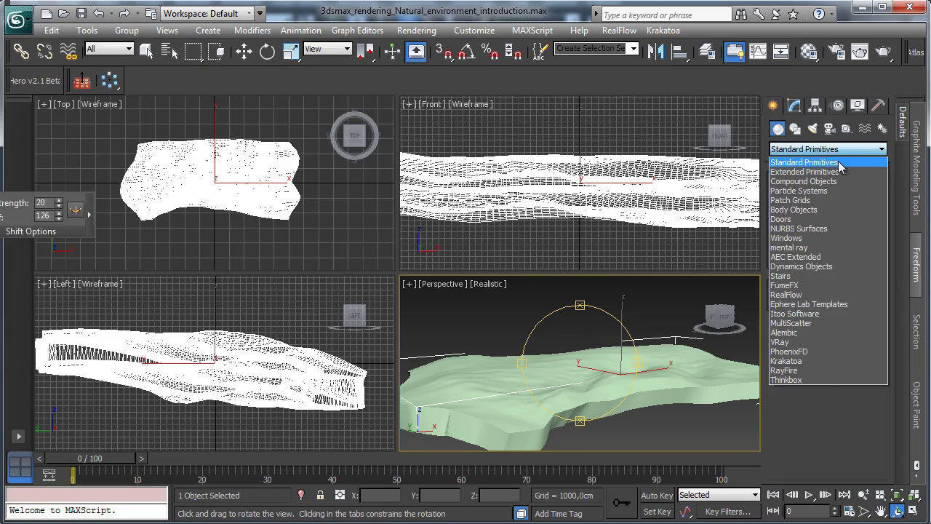
left_click(800, 158)
left_click(854, 259)
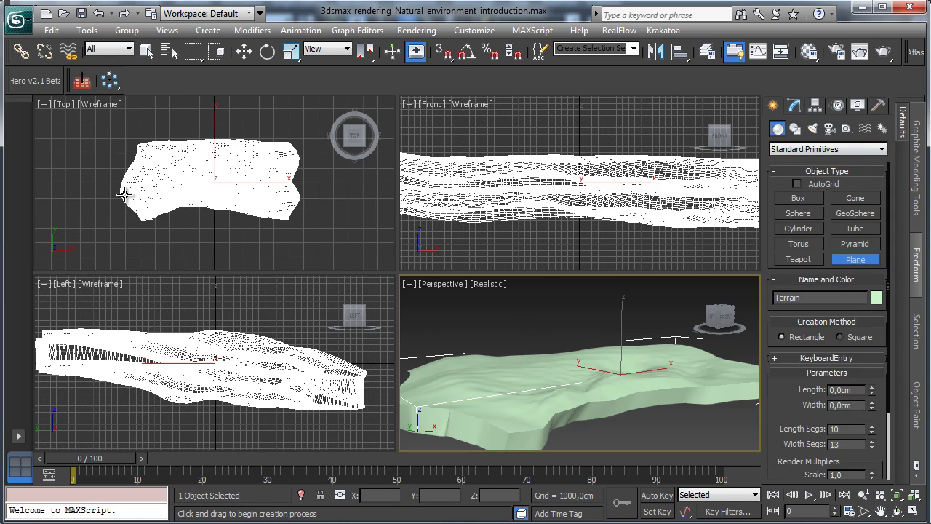
left_click_drag(127, 197, 291, 329)
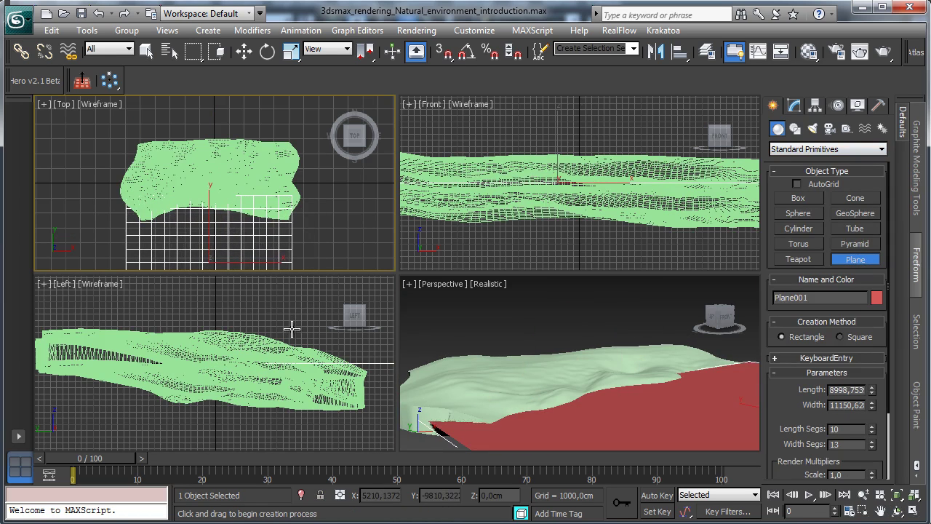
Step: Lower the new plane to about -309 cm and the terrain to about -88 cm along Z
key("w")
right_click(262, 308)
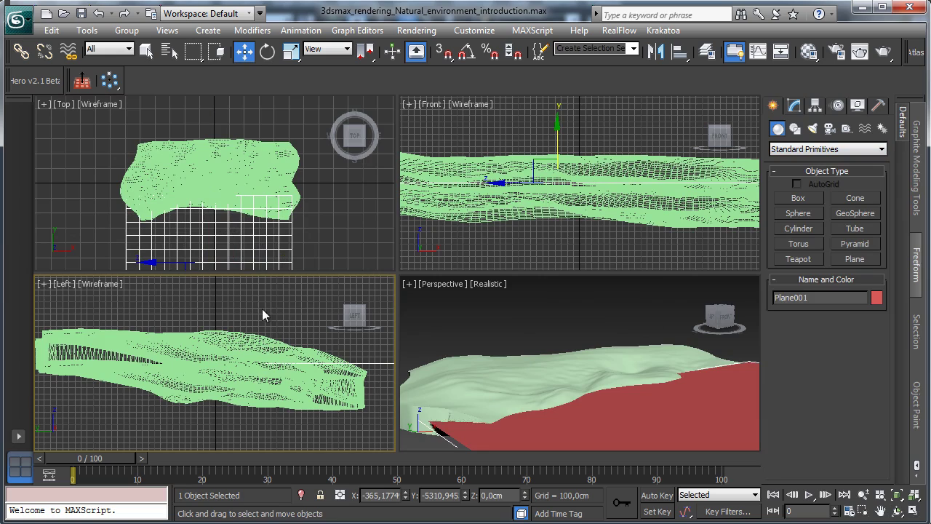
right_click(570, 128)
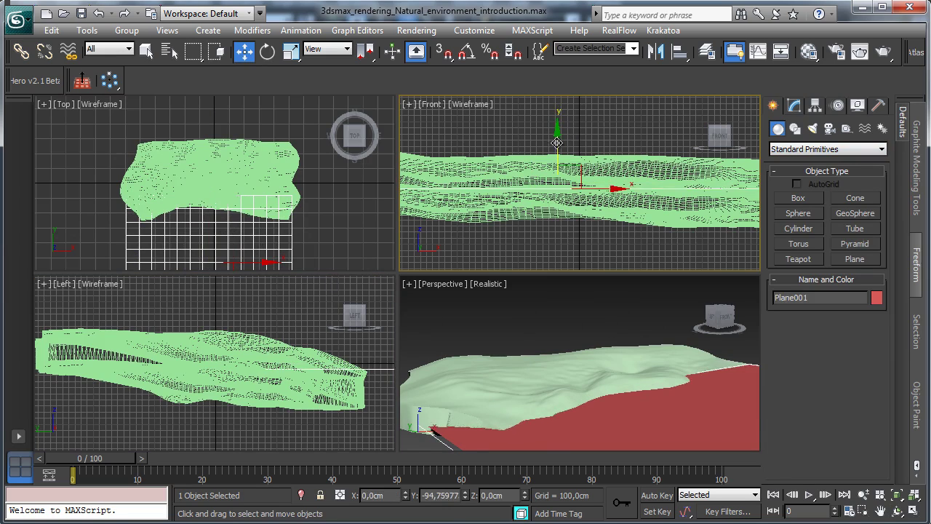
left_click_drag(557, 132, 546, 156)
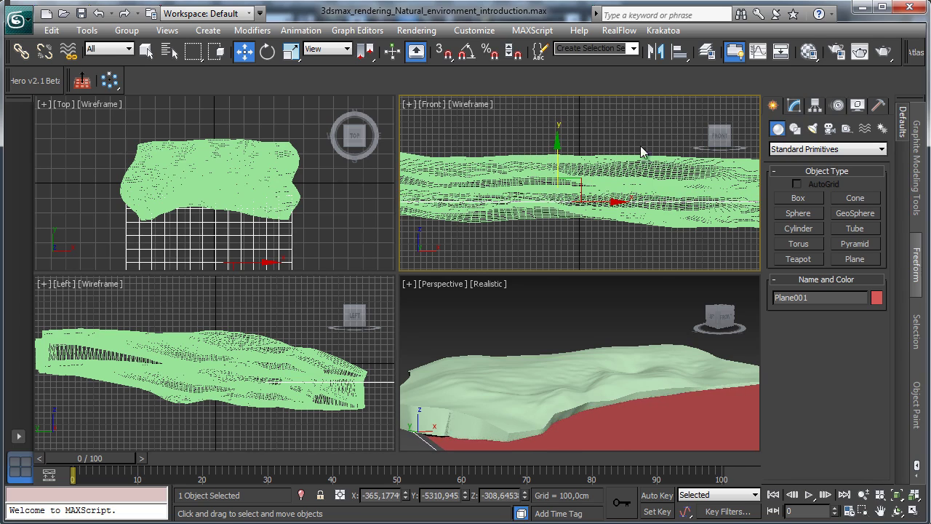
left_click(596, 401)
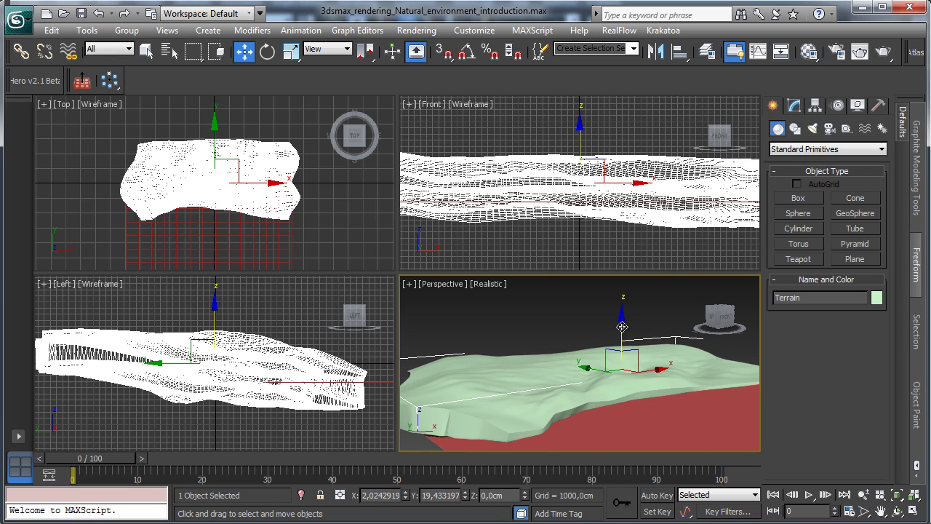
left_click_drag(622, 327, 621, 332)
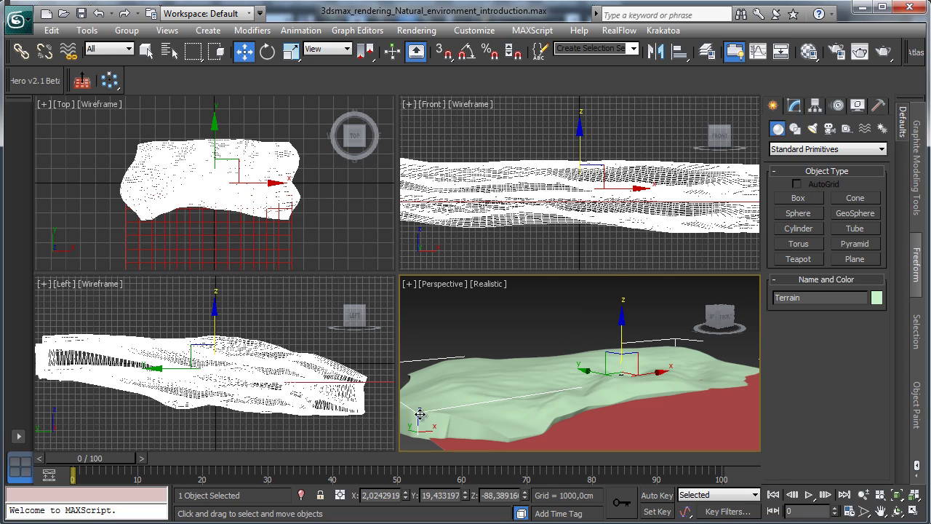
Step: Maximize the Perspective view and add a Noise modifier above Shell on the Terrain object
left_click(795, 106)
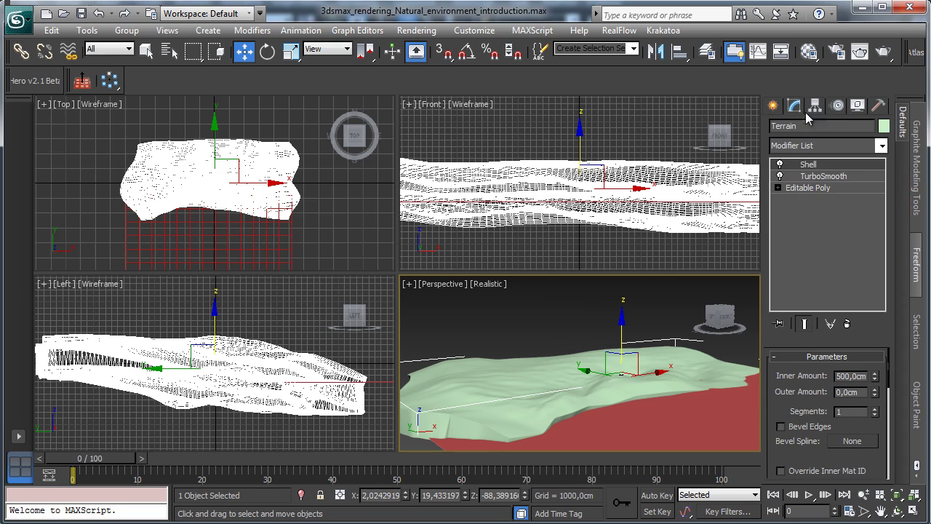
left_click(914, 511)
left_click(880, 511)
left_click_drag(555, 390, 541, 356)
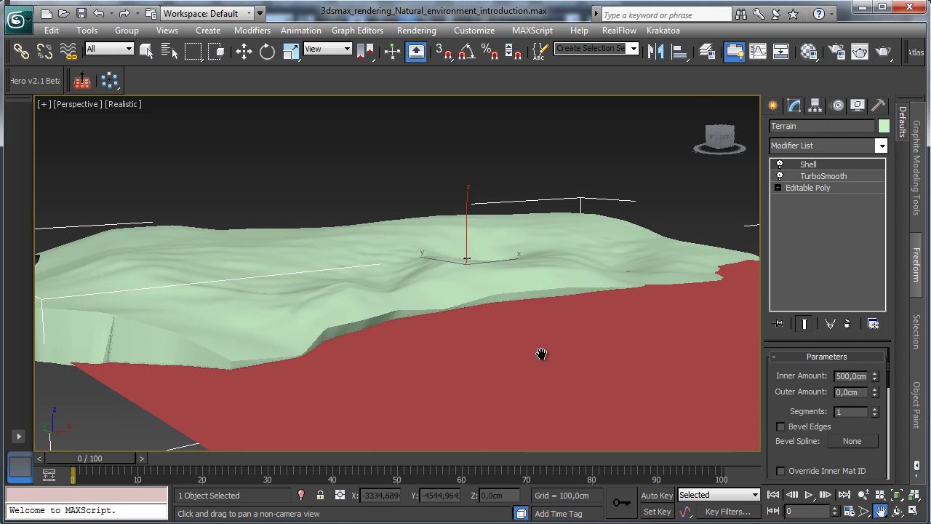
left_click(882, 147)
left_click_drag(889, 327, 893, 367)
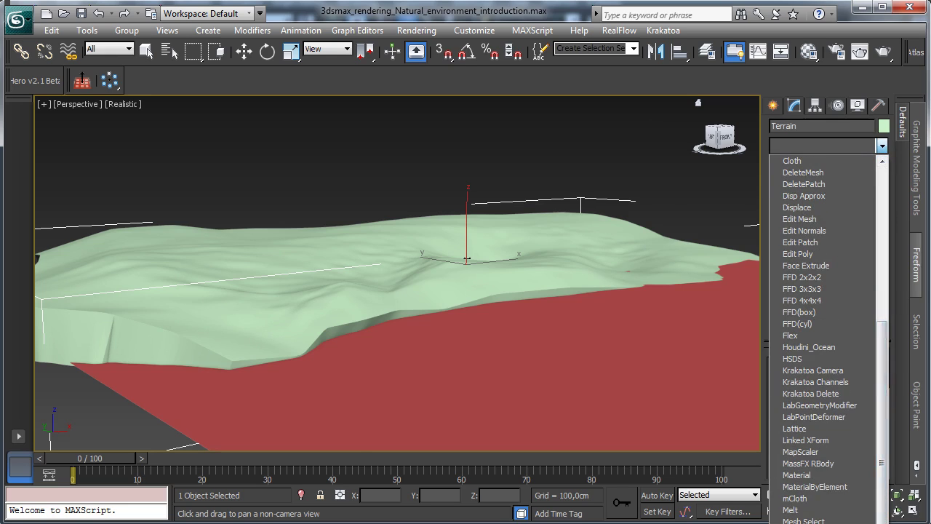
left_click(800, 517)
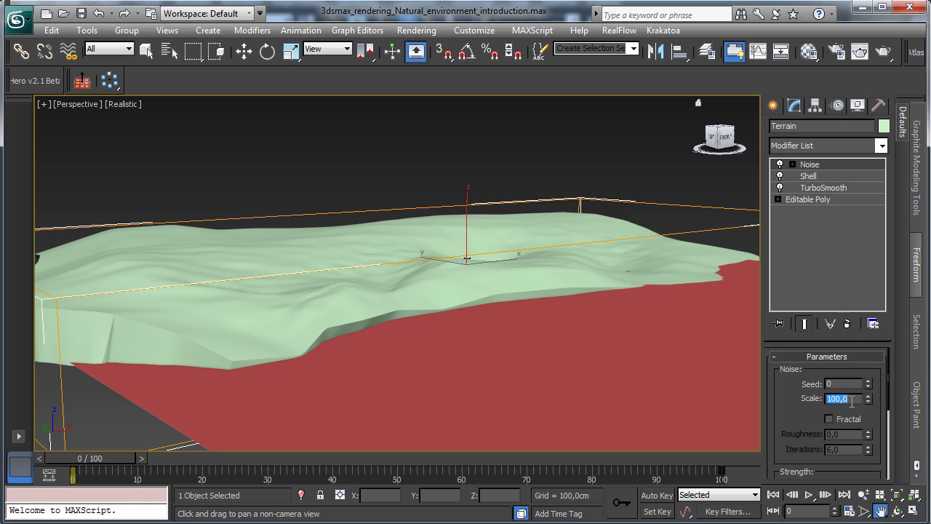
Step: Enable Fractal on the Noise modifier, with a scale of 15 and an X strength of 50 cm
left_click_drag(828, 339, 831, 247)
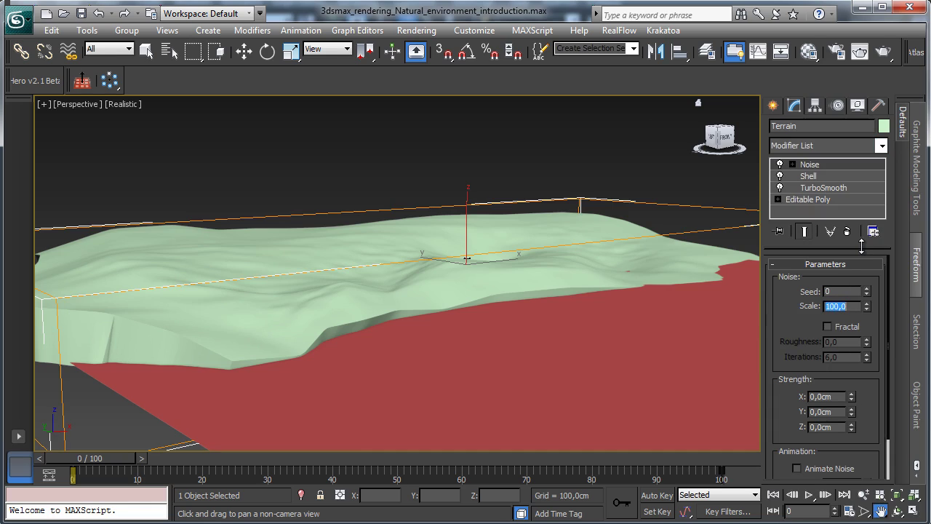
left_click(862, 329)
double_click(829, 396)
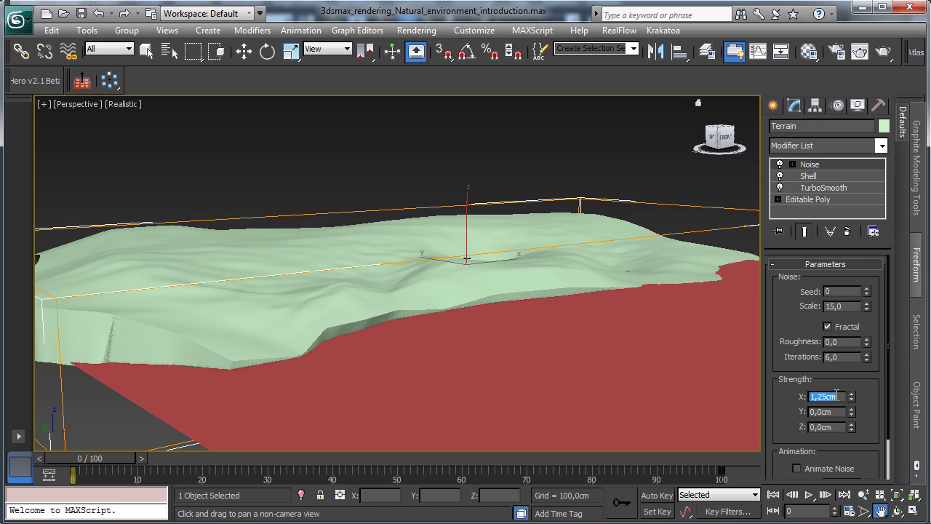
type("15")
key("Return")
type("50")
key("Return")
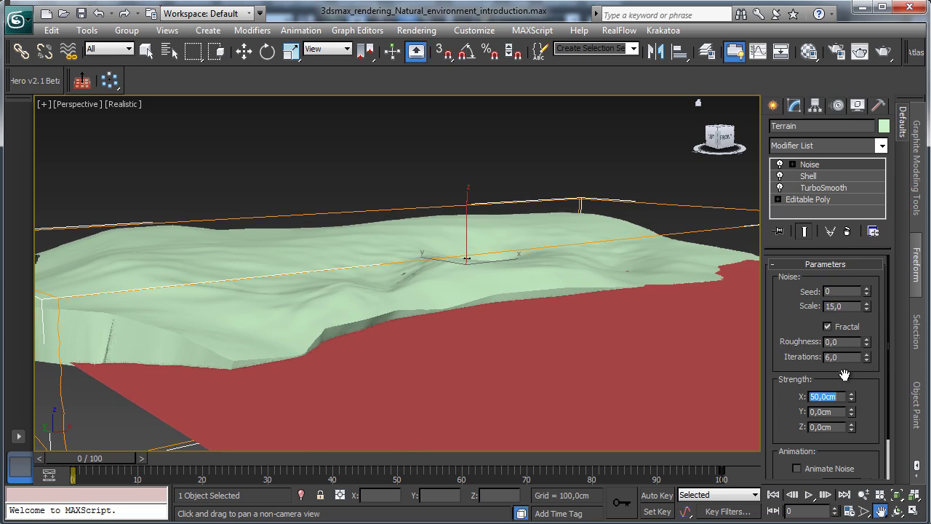
Step: Set the Noise strength to 50 cm on Y and Z and raise the noise scale to about 475.5
key("Tab")
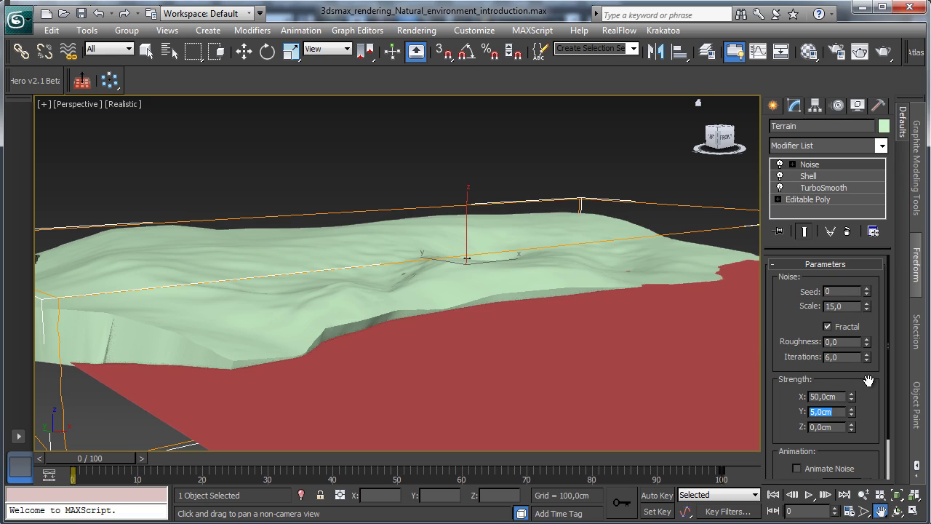
type("50")
key("Return")
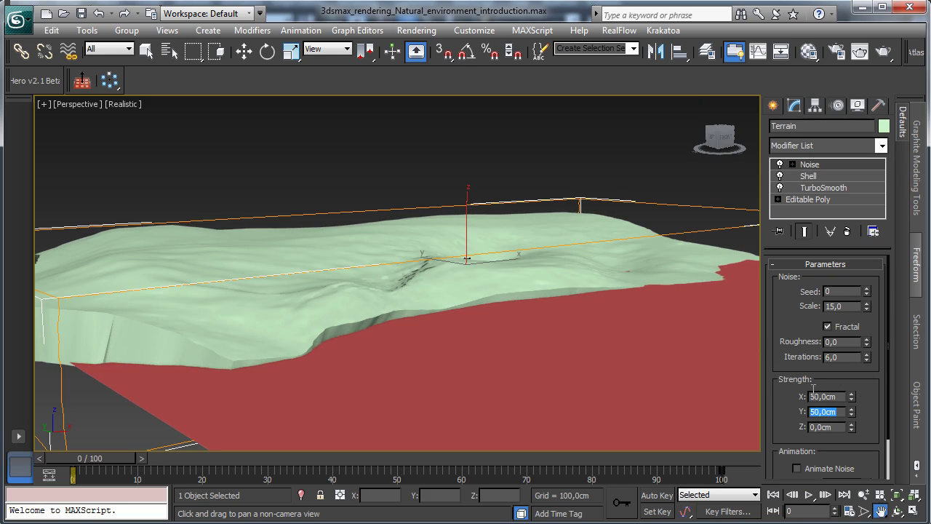
double_click(837, 427)
type("50")
key("Return")
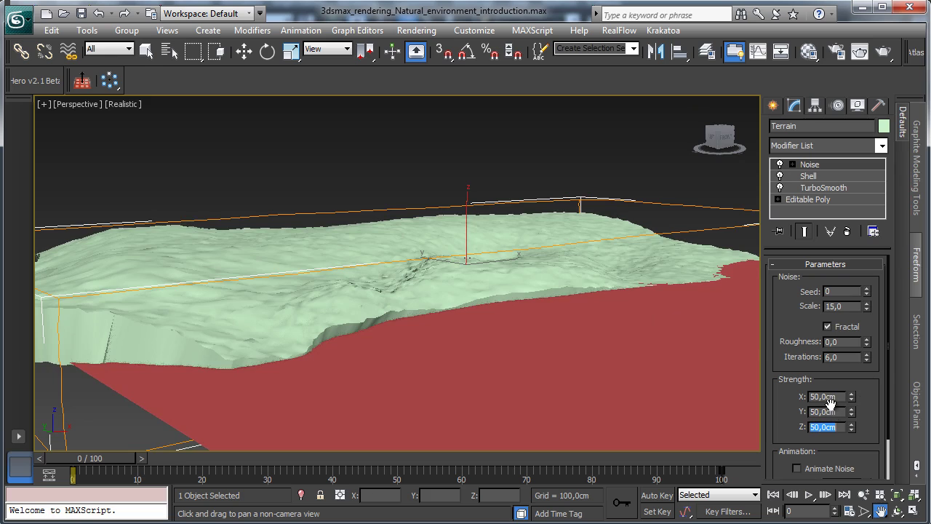
left_click_drag(869, 306, 877, 233)
left_click_drag(869, 306, 883, 179)
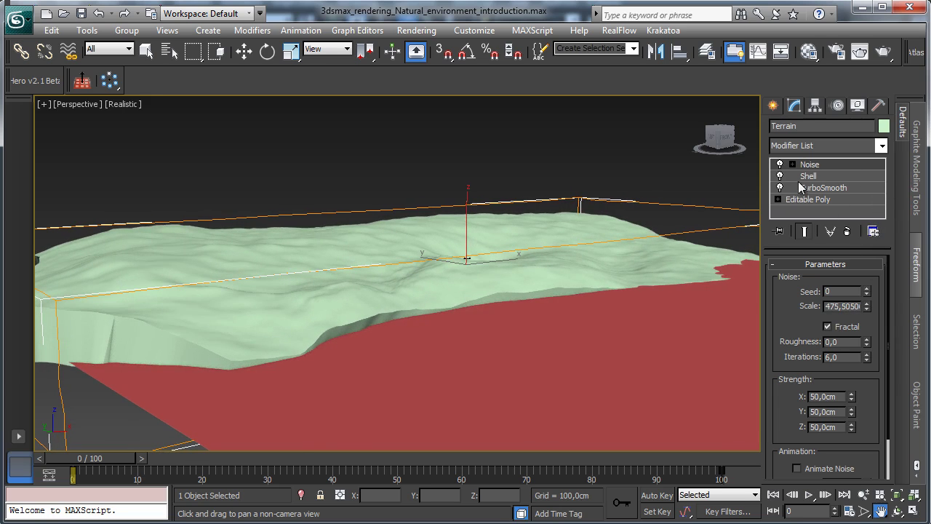
Step: Add a Relax modifier above Noise, with a relax value of about 0.42 and 3 iterations
left_click(882, 145)
scroll(829, 327, "down", 20)
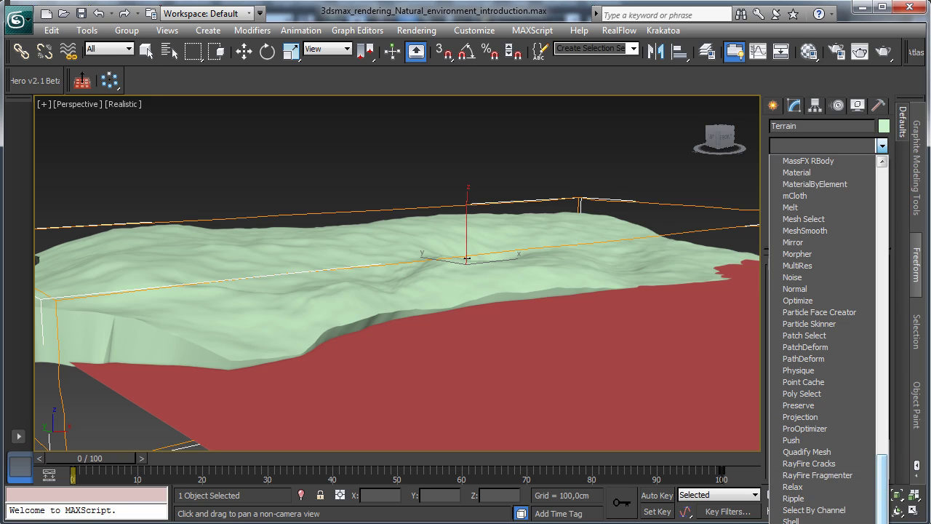
left_click(792, 487)
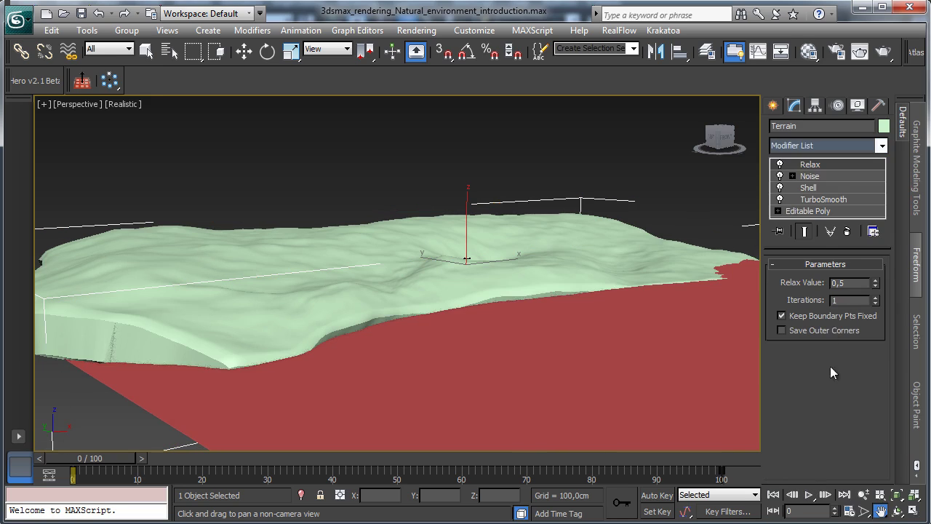
left_click(875, 297)
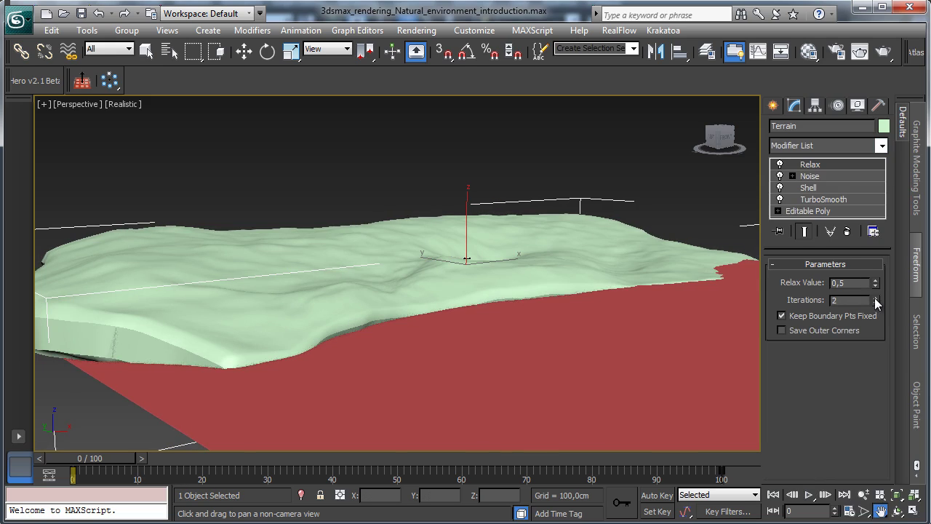
mouse_move(875, 282)
left_mouse_down()
mouse_move(869, 320)
mouse_move(865, 278)
mouse_move(864, 292)
left_mouse_up()
left_click(875, 297)
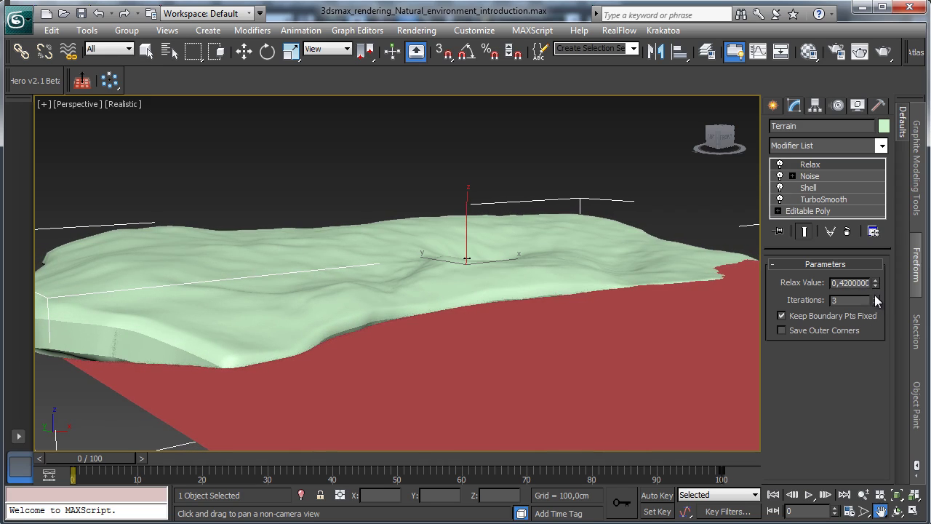
Step: Raise the Relax value to 0.63, reorder the stack so Noise sits above Relax, and restore the four-viewport layout
left_click(828, 328)
left_click(834, 325)
left_click_drag(877, 282, 881, 260)
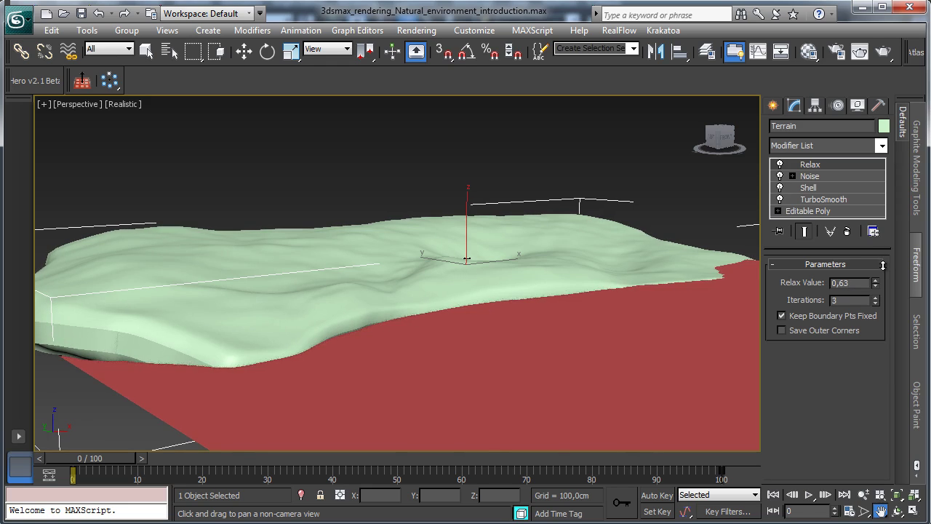
left_click(829, 179)
left_click_drag(824, 179, 824, 169)
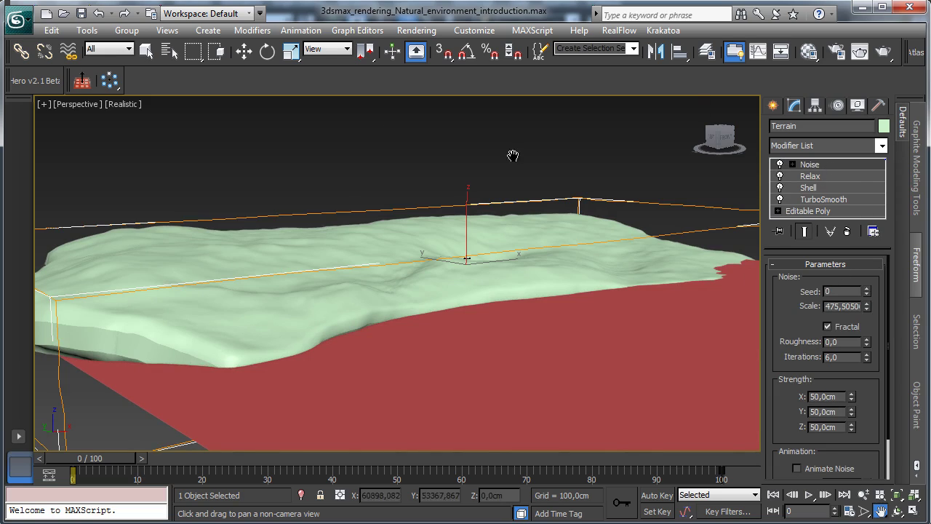
key("alt+w")
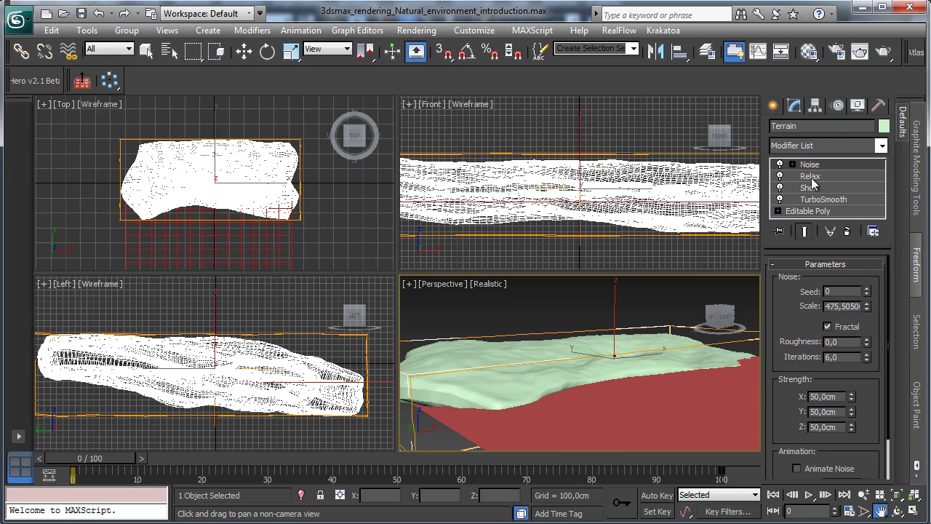
Step: Assign V-Ray Adv 2.30.01 as the production renderer and close the render setup
left_click(838, 54)
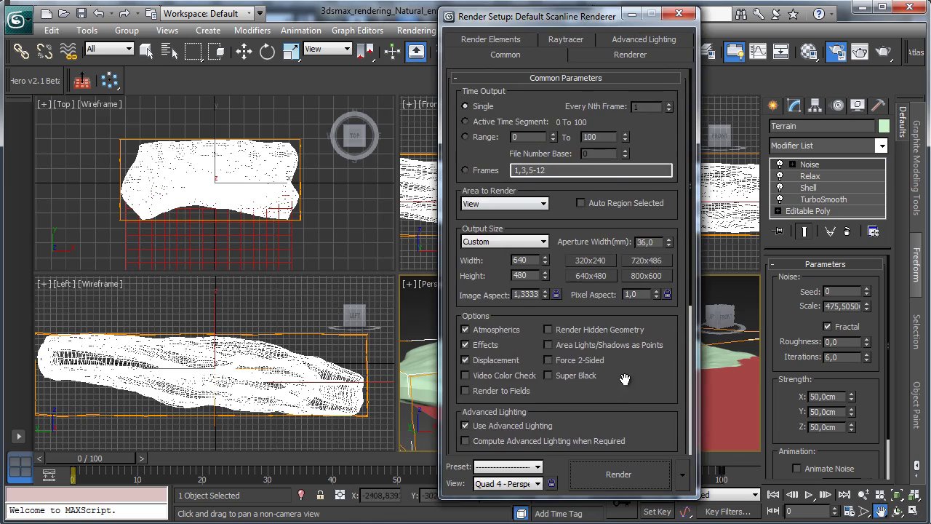
scroll(635, 222, "down", 5)
left_click(661, 444)
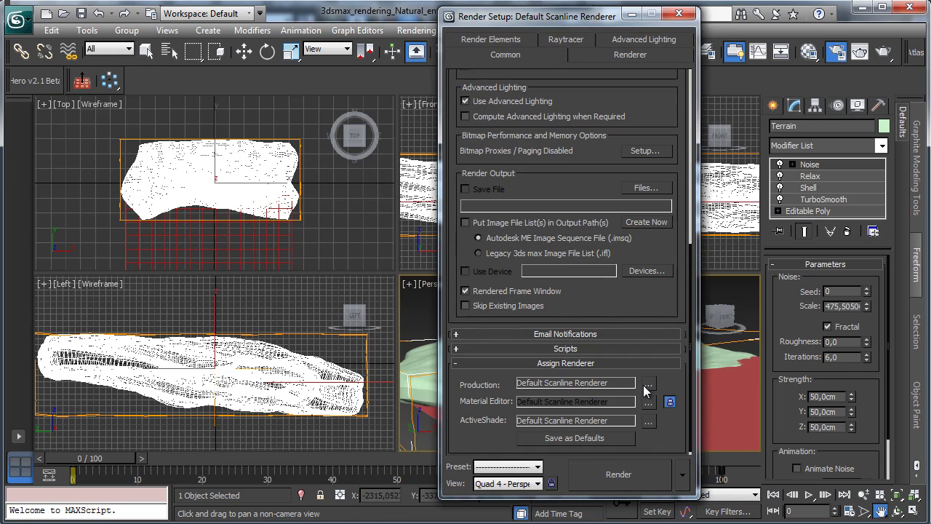
left_click(647, 384)
double_click(519, 211)
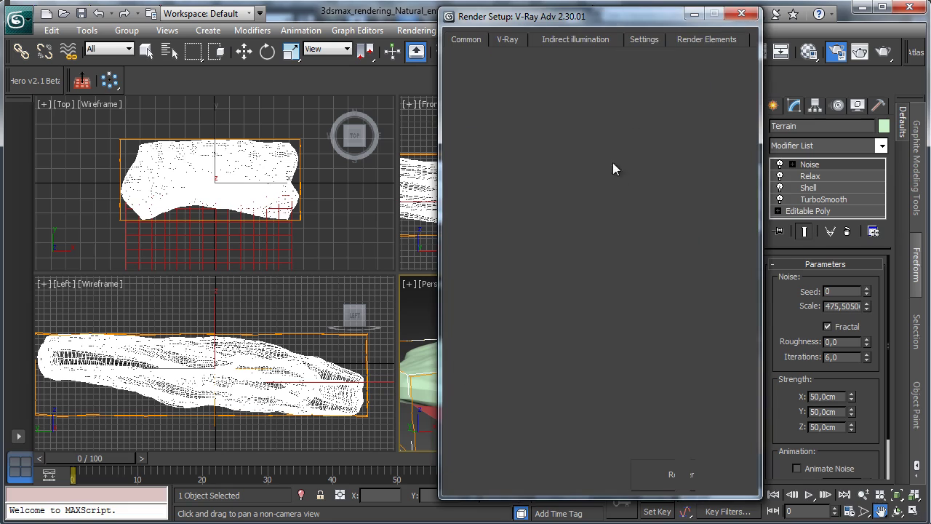
left_click(753, 15)
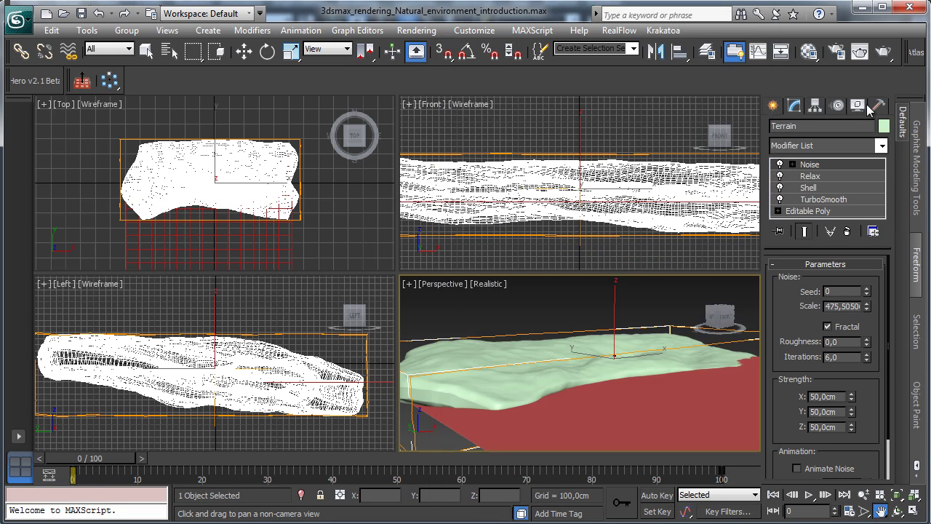
Step: Create a free camera just above the terrain in the Front view and show its view in the Perspective viewport
left_click(777, 106)
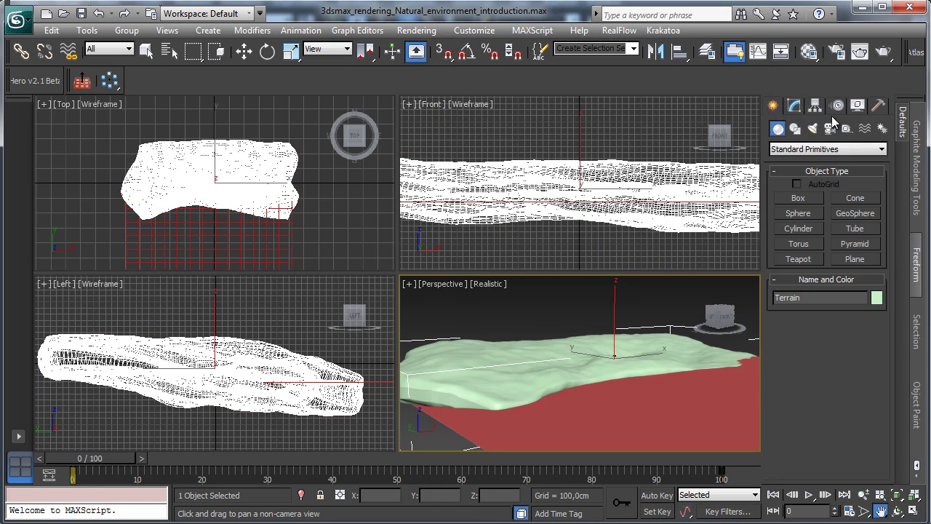
left_click(829, 129)
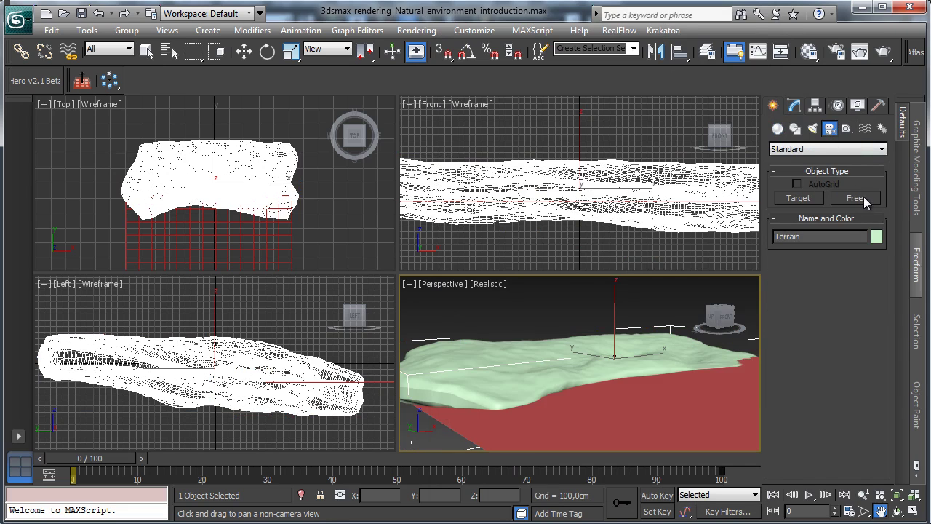
left_click(855, 198)
left_click(576, 142)
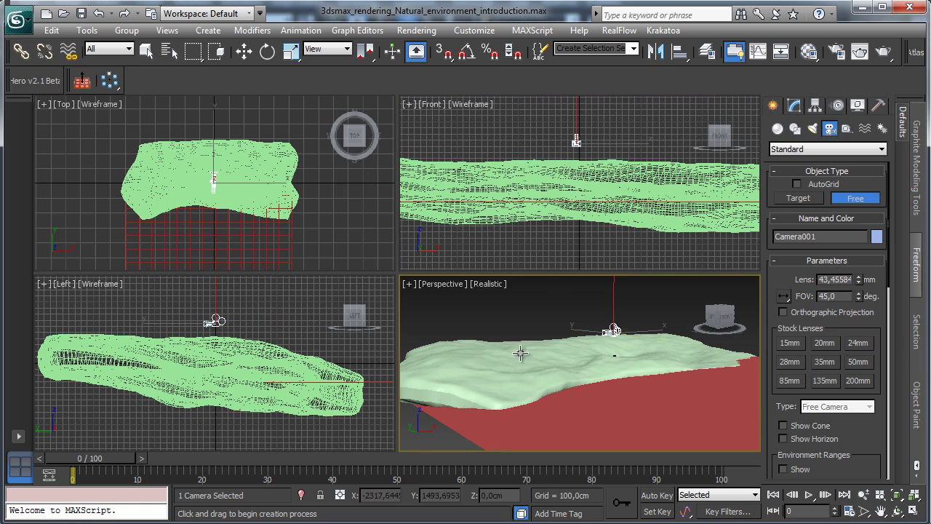
key("c")
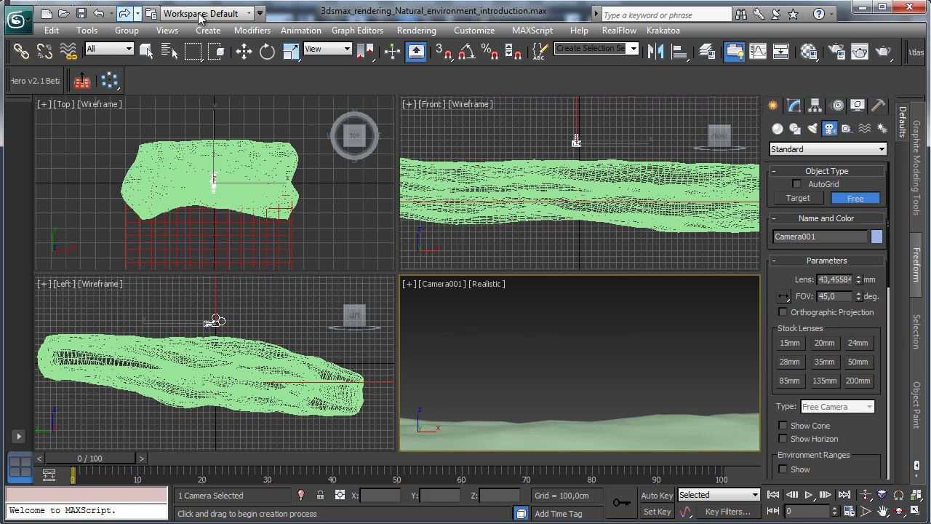
Step: Move the camera back past the front edge of the lower plane, to Y about -10856 cm
left_click(243, 50)
left_click(210, 142)
left_click_drag(210, 142, 178, 302)
right_click(496, 355)
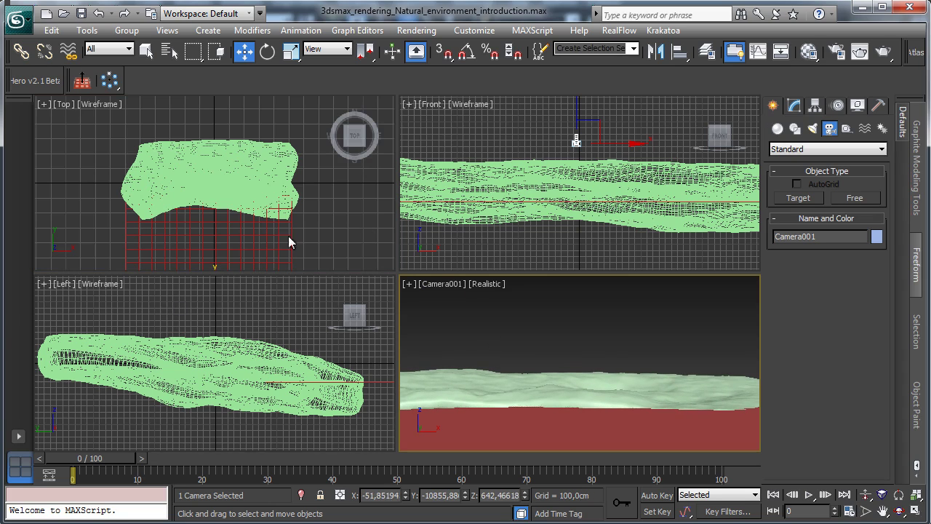
left_click(915, 494)
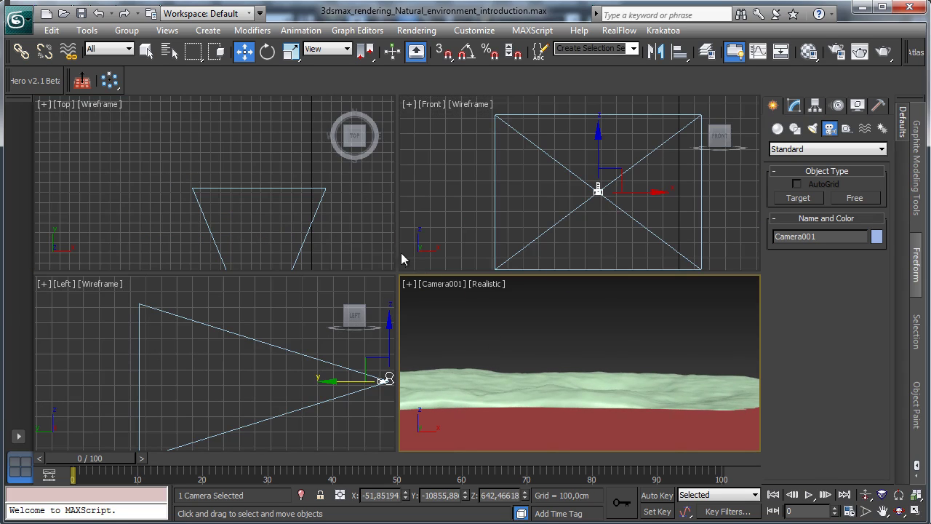
left_click_drag(915, 494, 916, 473)
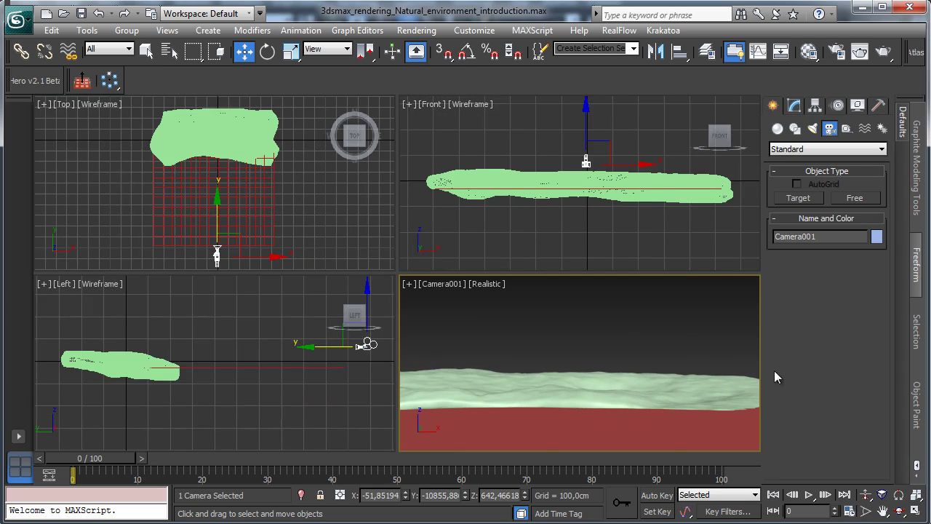
Step: Shift the camera sideways to X about -455.5 cm and lower it to Z about 247.6 cm
left_click_drag(261, 258, 259, 258)
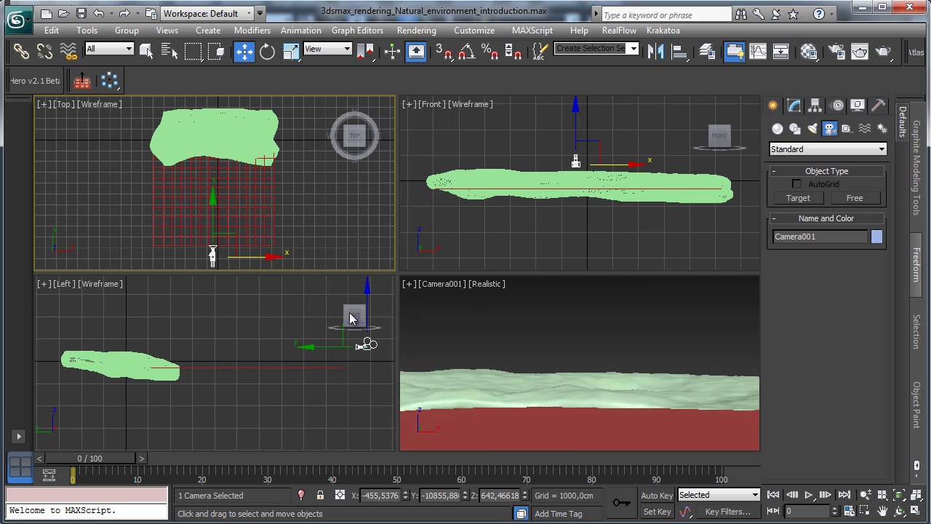
right_click(349, 318)
left_click_drag(370, 291, 369, 298)
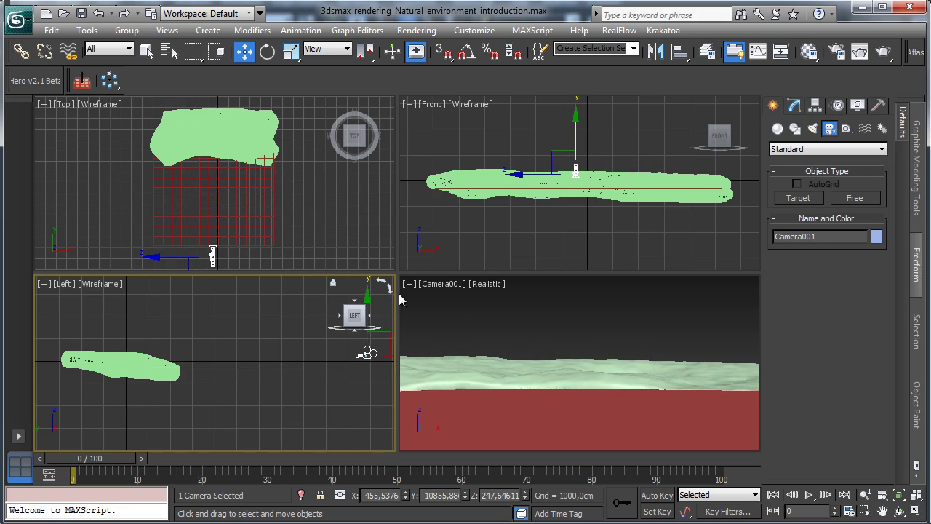
Step: Rotate the camera slightly about its X axis, to an X rotation of about 88.5 degrees
left_click(267, 55)
left_click_drag(364, 353, 333, 392)
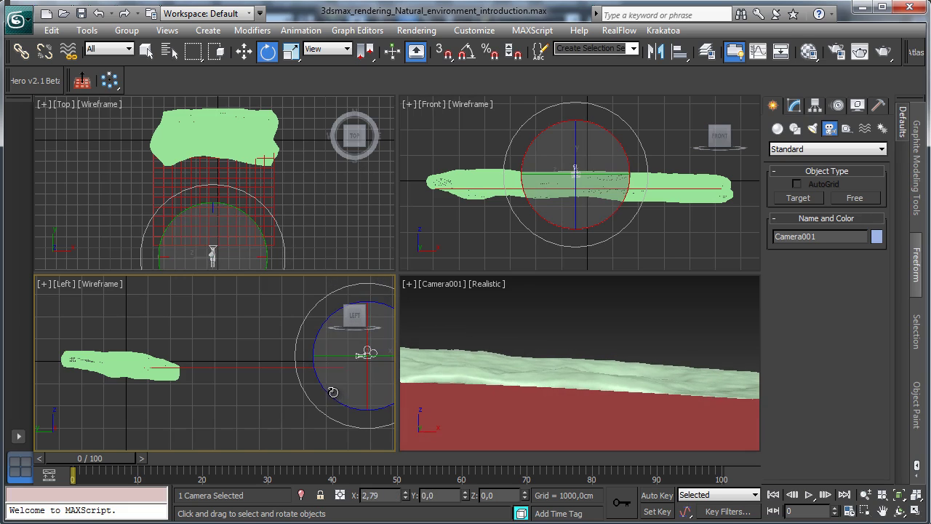
key("ctrl+z")
left_click(572, 202)
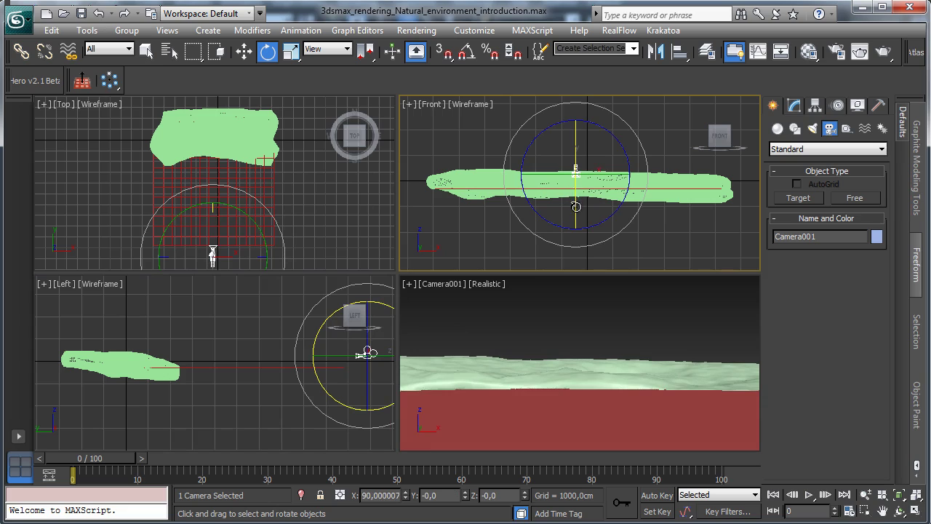
left_click_drag(576, 206, 577, 204)
right_click(630, 306)
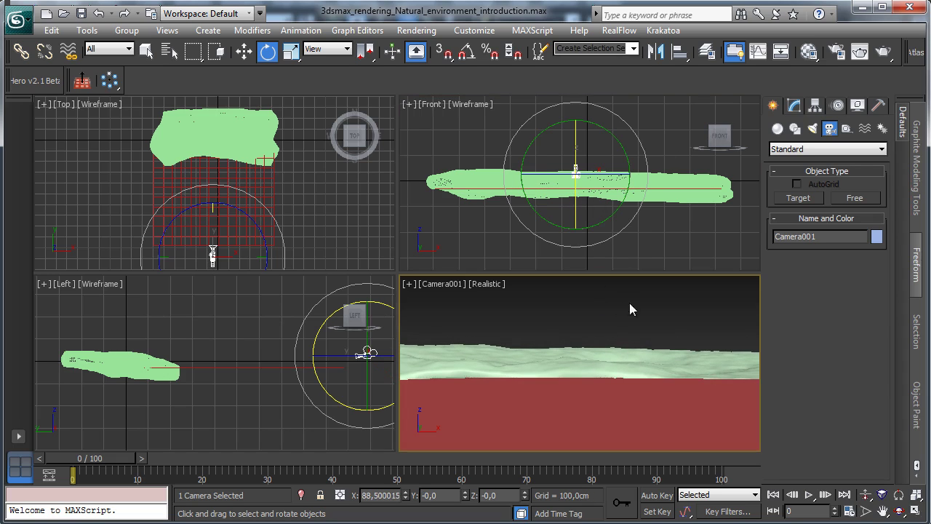
left_click(882, 494)
left_click_drag(555, 373, 561, 342)
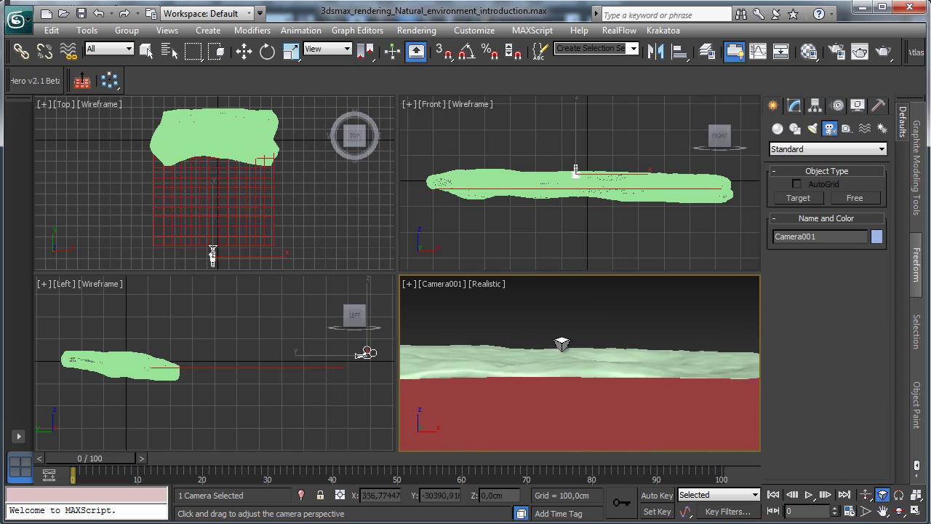
Step: Scale the Terrain object non-uniformly along X to about 113.6 percent
left_click(244, 51)
left_click(250, 120)
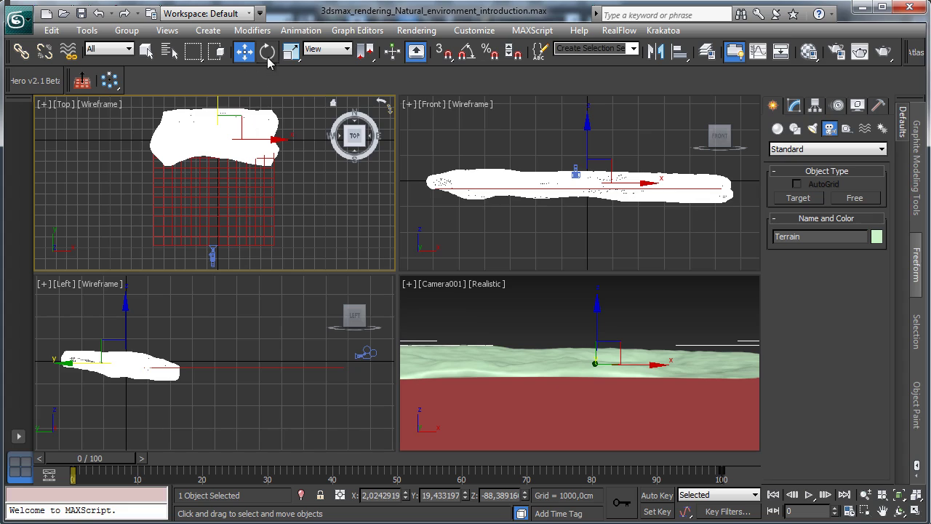
left_click_drag(290, 51, 290, 99)
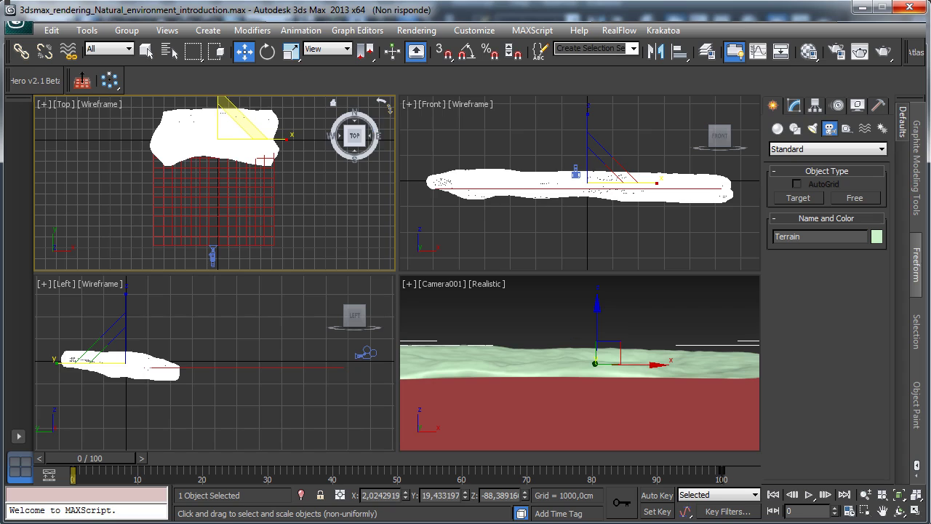
left_click_drag(291, 135, 296, 140)
right_click(579, 310)
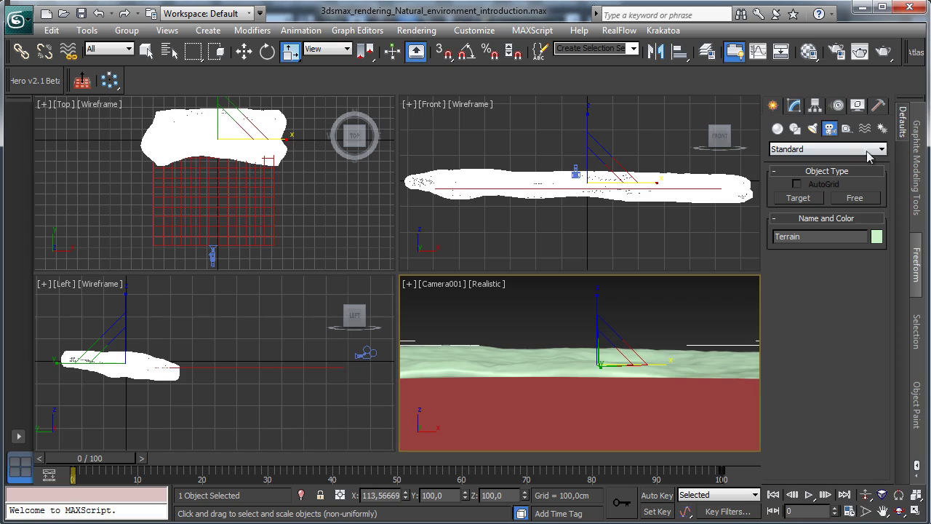
Step: Raise the Terrain's Noise strength on Z to 94.5 cm and the noise scale to about 699
left_click(794, 105)
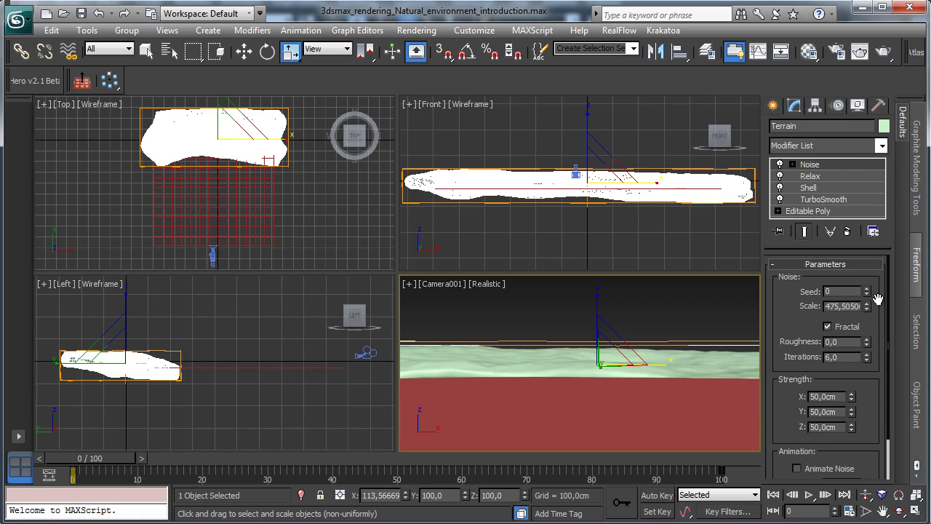
left_click_drag(852, 427, 858, 372)
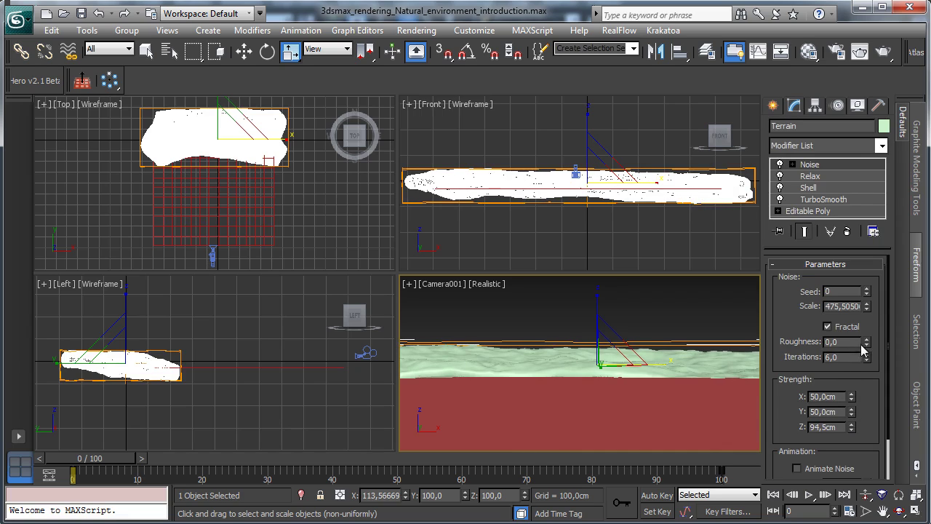
scroll(870, 299, "down", 1)
scroll(870, 298, "down", 1)
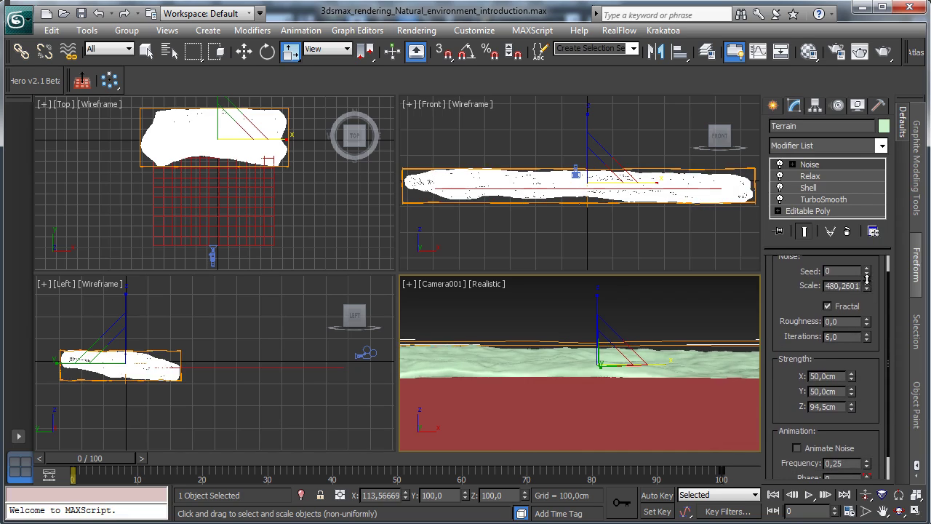
left_click_drag(866, 286, 866, 250)
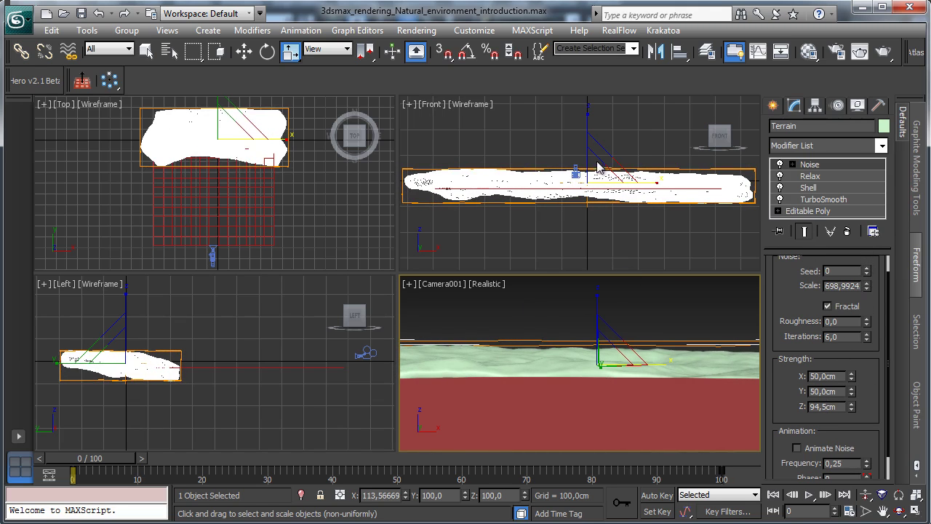
Step: Create a VRayLight over the lower plane in the Top view, with a half-length of about 1080 cm and half-width of about 877 cm
left_click(771, 106)
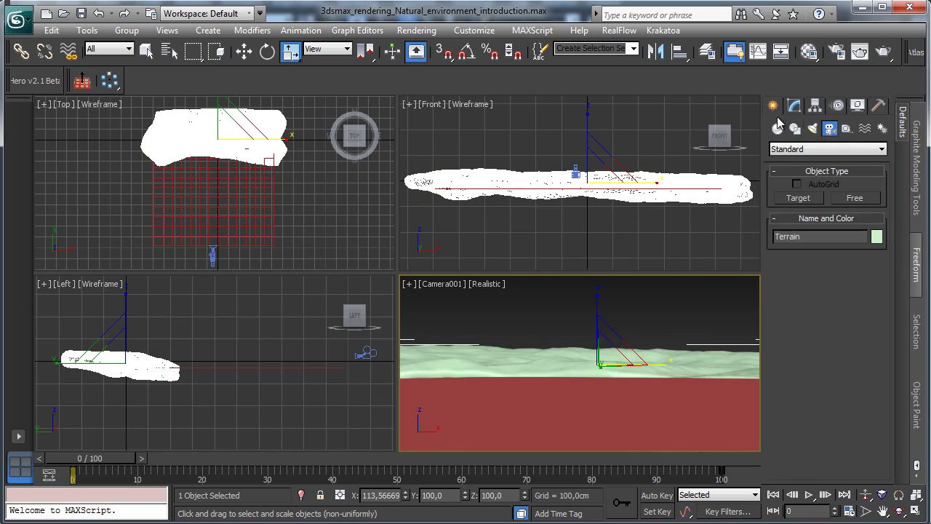
left_click(847, 128)
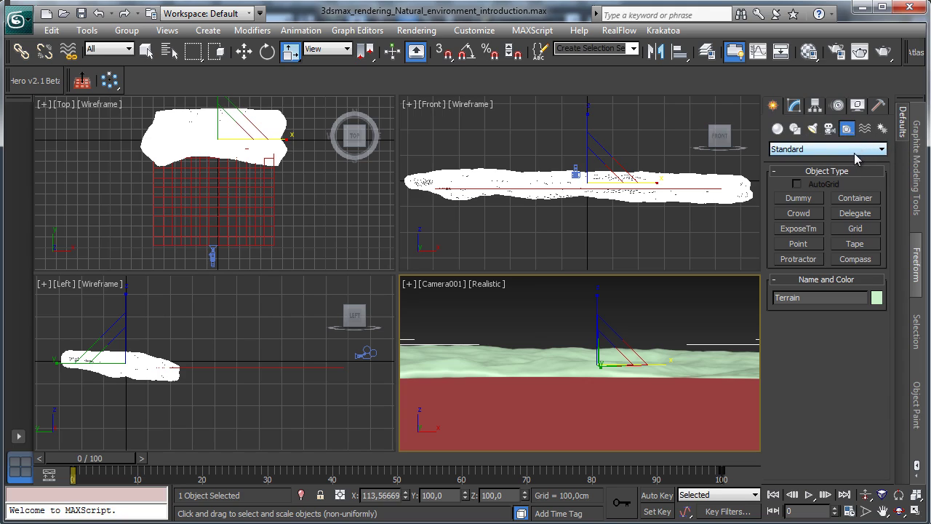
left_click(812, 128)
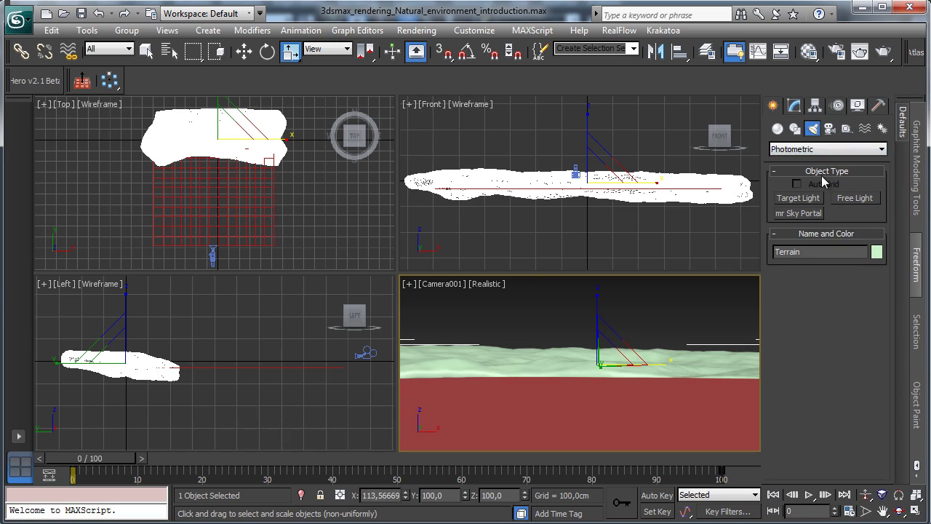
left_click(822, 149)
left_click(818, 174)
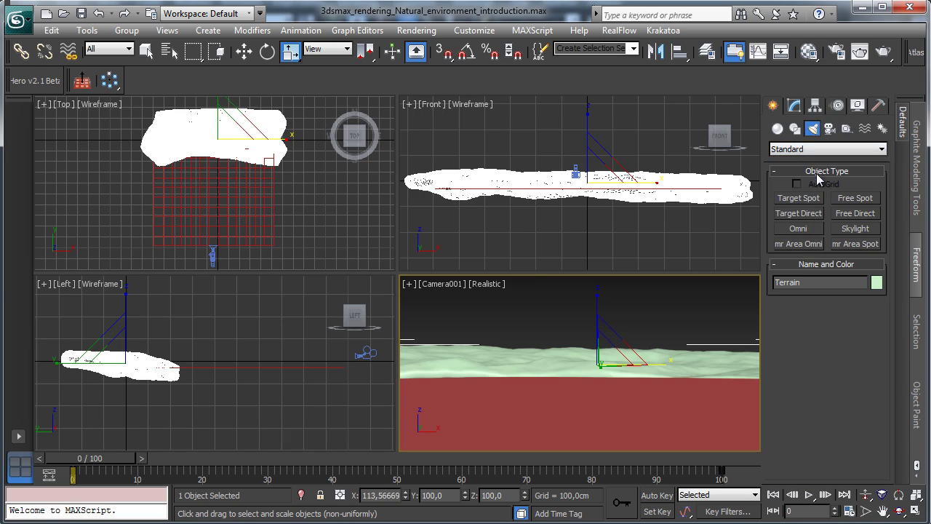
left_click(818, 149)
left_click(814, 187)
left_click(798, 198)
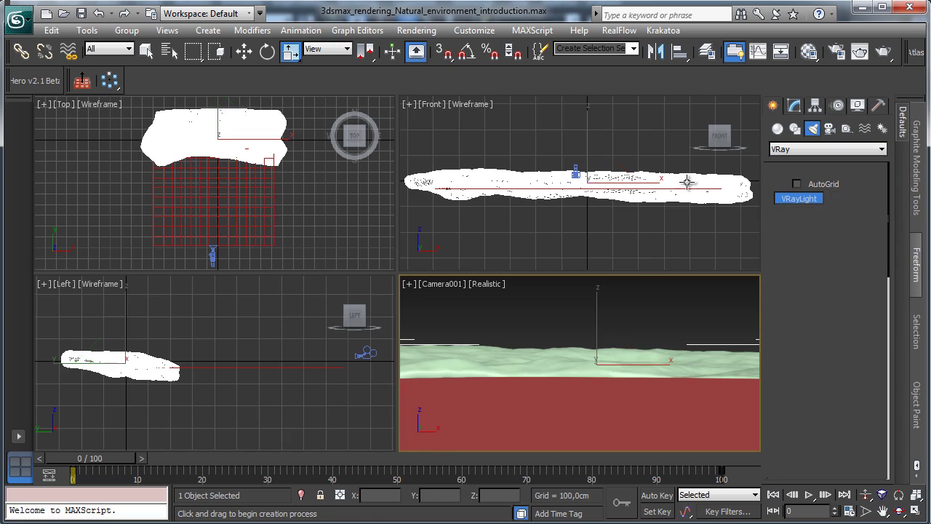
left_click_drag(215, 171, 239, 193)
Step: Change the type of the new VRayLight to Dome
left_click(793, 105)
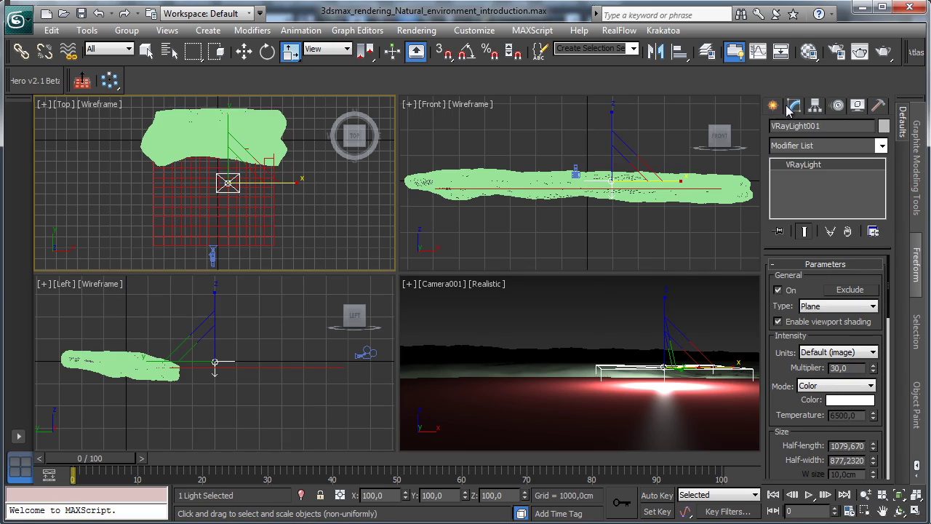
left_click(818, 306)
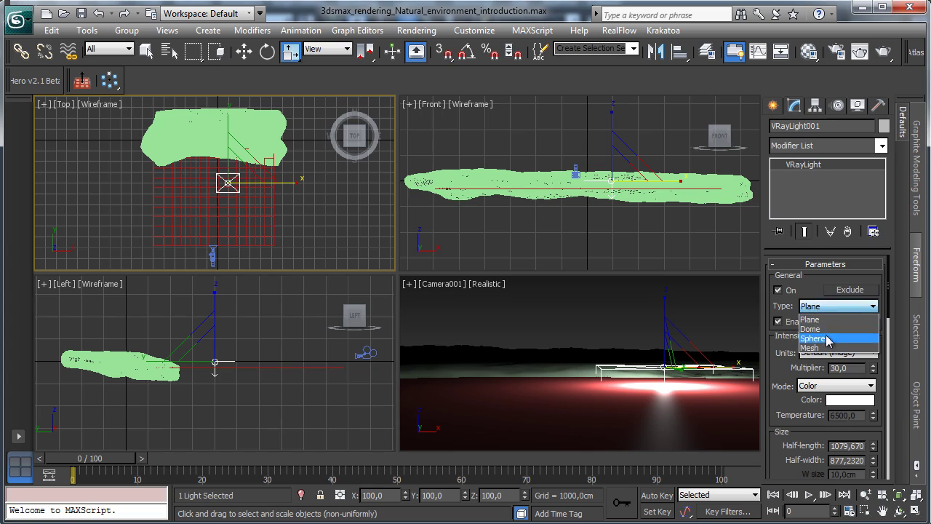
left_click(827, 326)
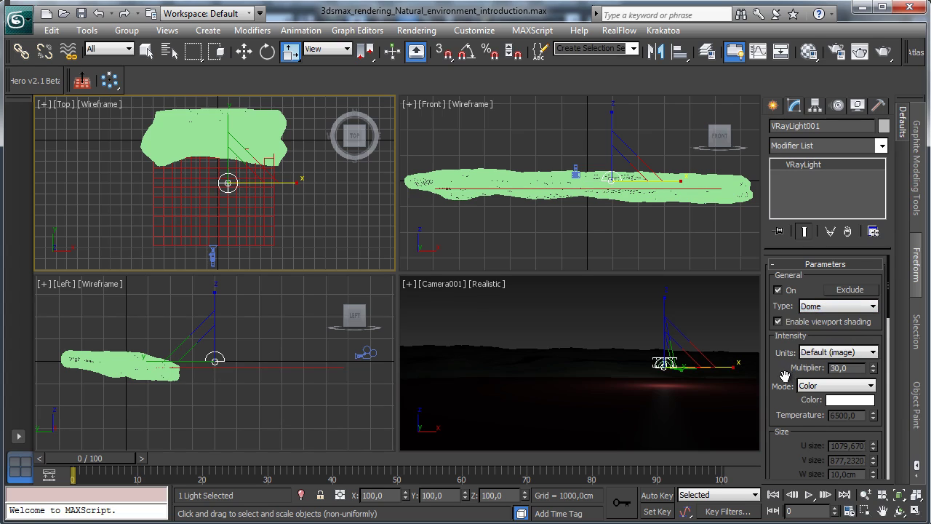
Step: Turn on the Spherical (full dome) option for the VRayLight dome
scroll(784, 375, "down", 5)
scroll(867, 328, "down", 3)
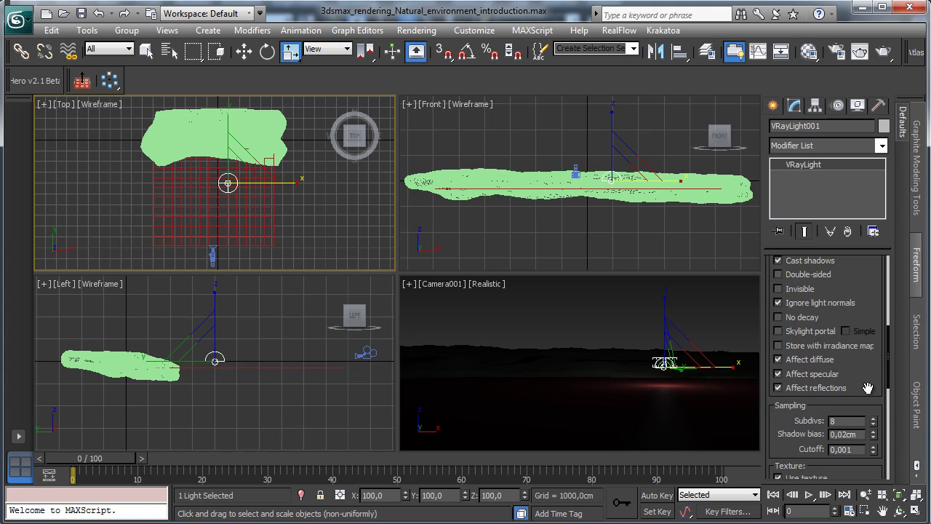
left_click_drag(861, 386, 830, 225)
double_click(845, 333)
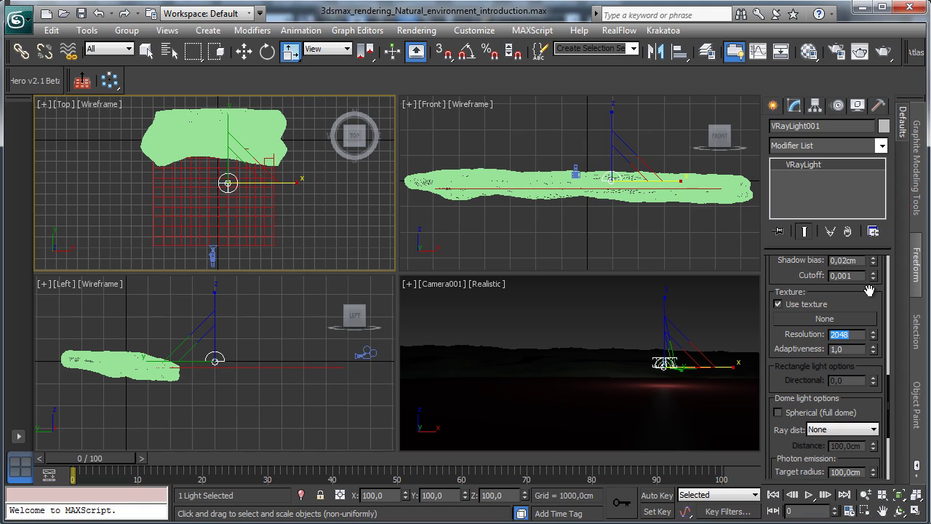
left_click(778, 413)
Step: Assign a VRayHDRI map to the diffuse colour of the 01 - Default material
mouse_move(354, 121)
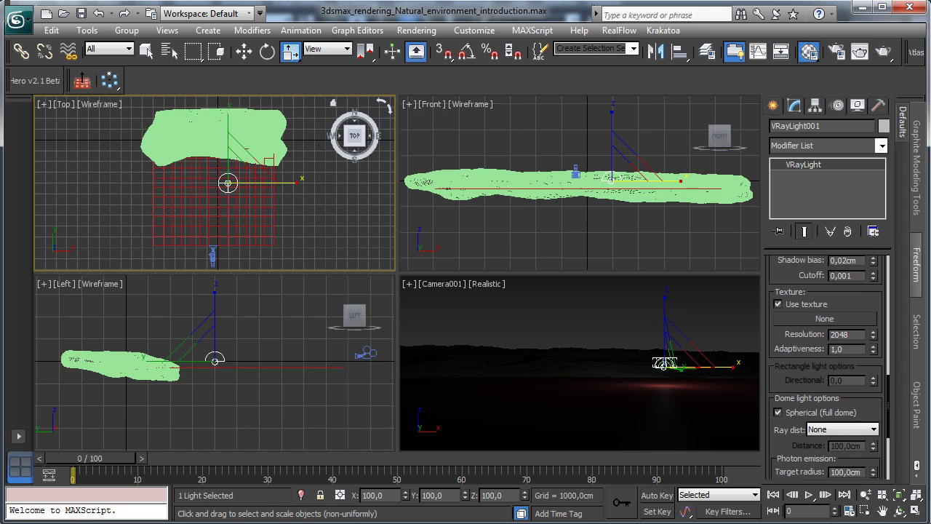
key("m")
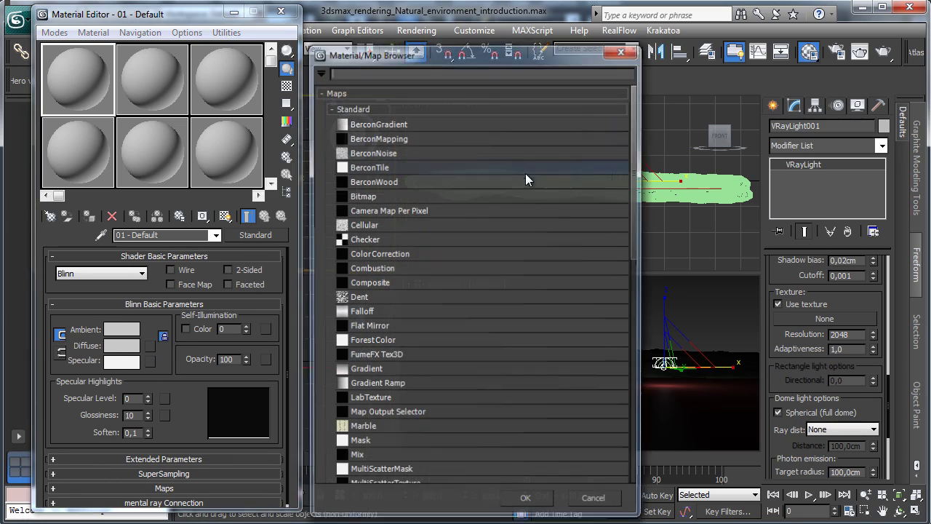
left_click_drag(634, 256, 641, 476)
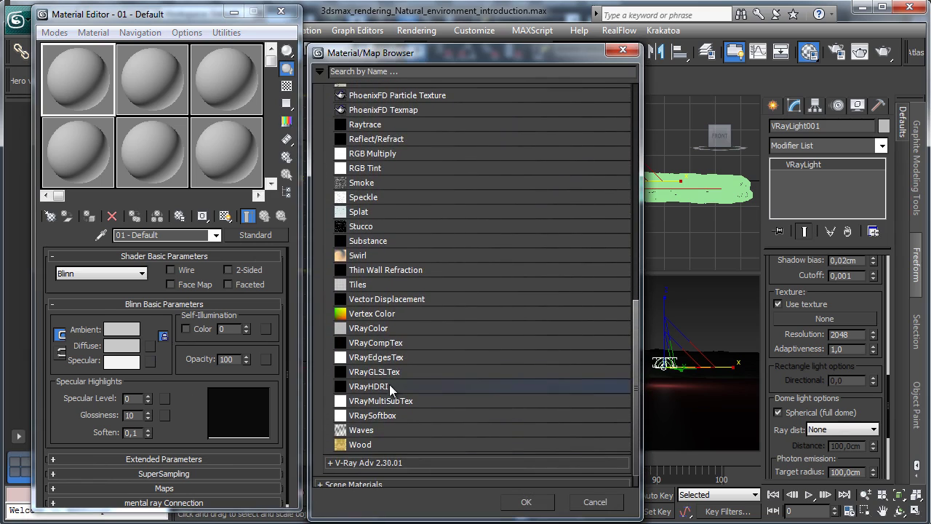
double_click(370, 386)
Step: Load SpheronVR_hdri_02.hdr from the Maps\HDRI folder on the SSD (E:) drive as the VRayHDRI bitmap
left_click(223, 323)
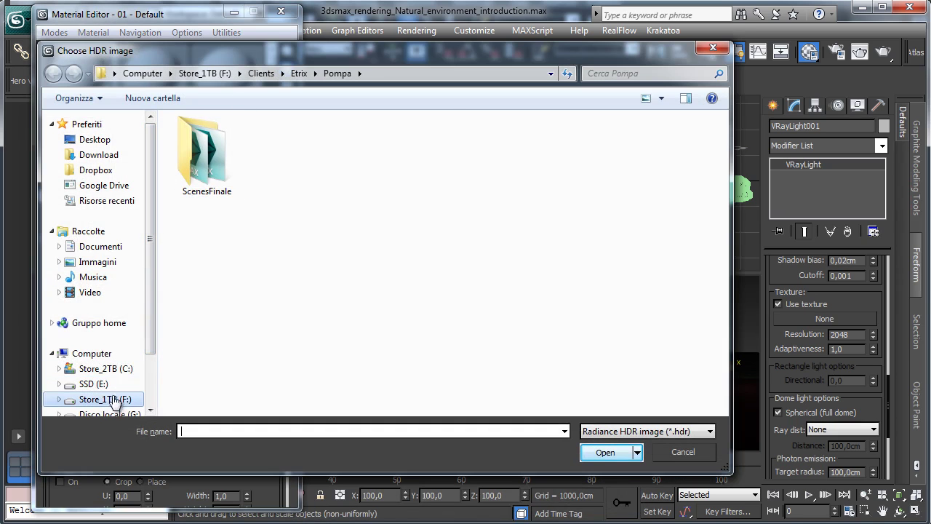
left_click(93, 383)
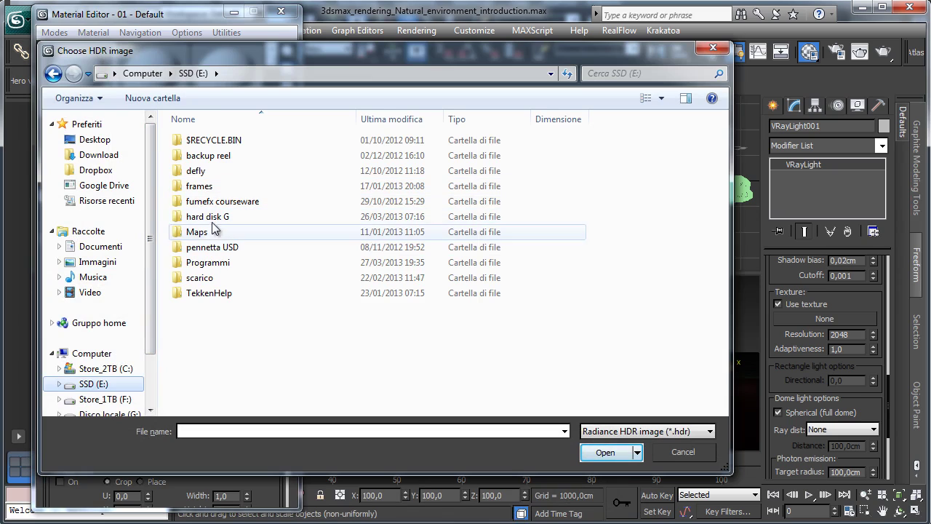
double_click(211, 217)
left_click(193, 72)
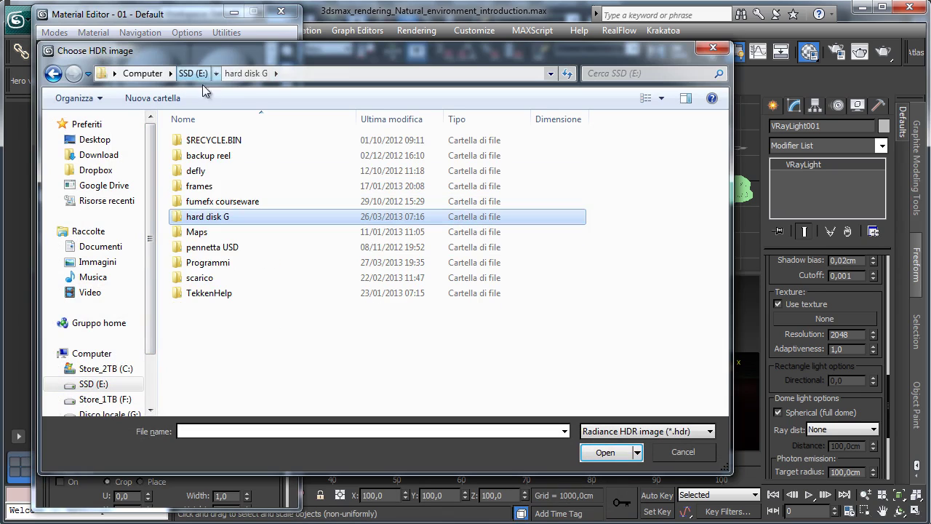
double_click(196, 232)
double_click(217, 230)
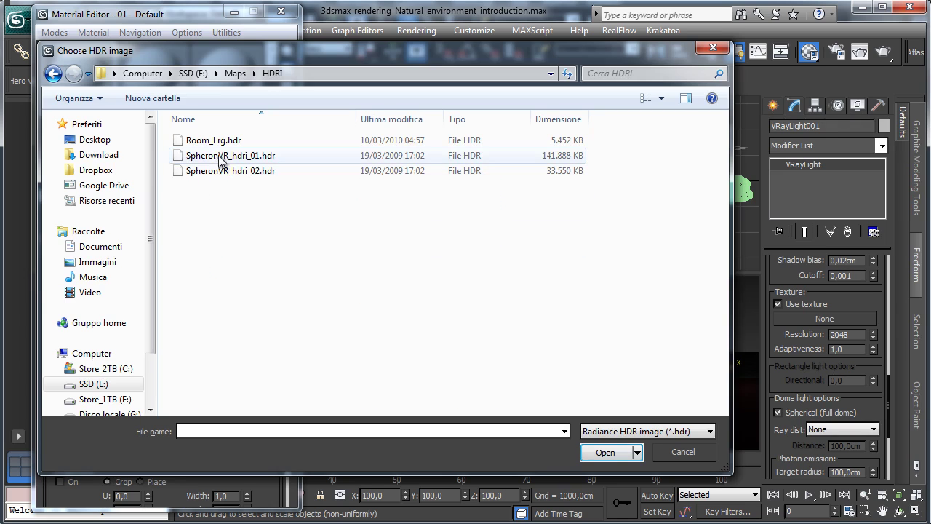
left_click(229, 170)
left_click(605, 450)
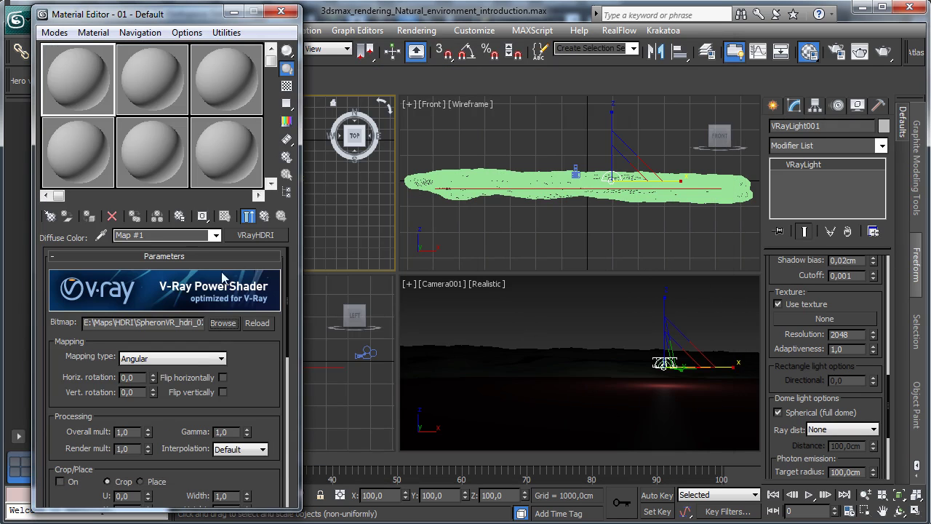
Step: Set the VRayHDRI map's mapping type to Spherical
left_click(182, 364)
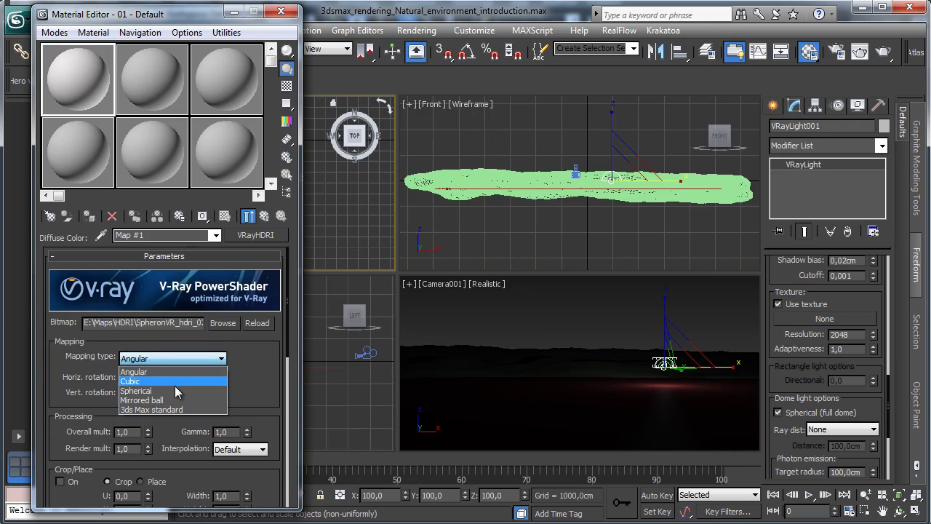
left_click(176, 383)
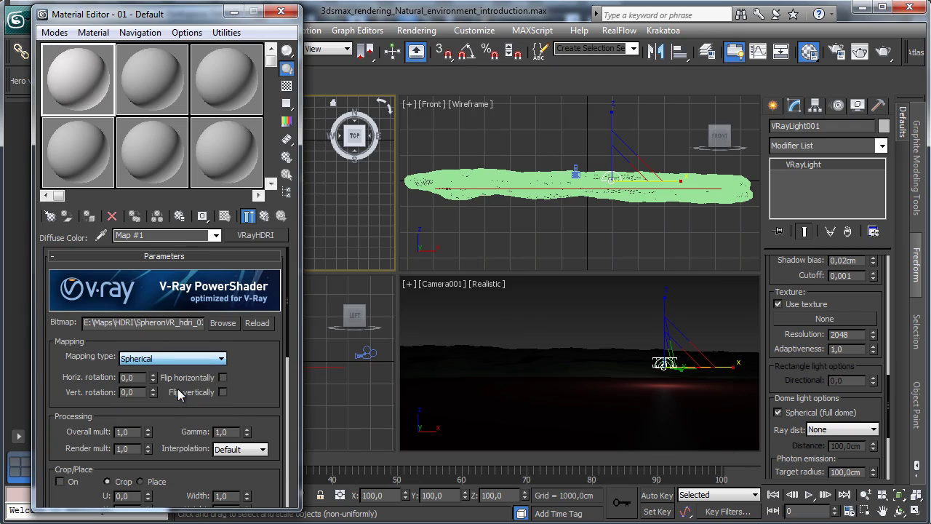
left_click(247, 216)
left_click(246, 217)
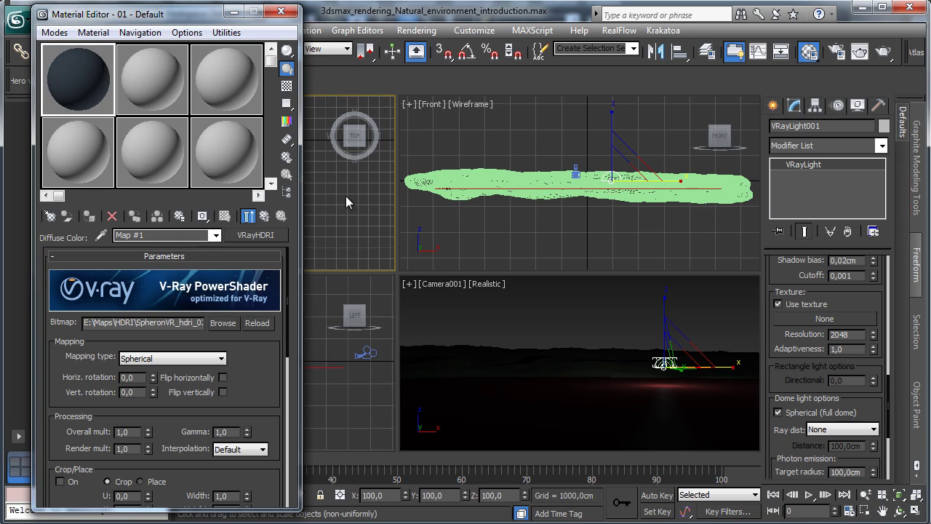
Step: Close the Material Editor and switch the Camera001 view to Shaded display
right_click(530, 300)
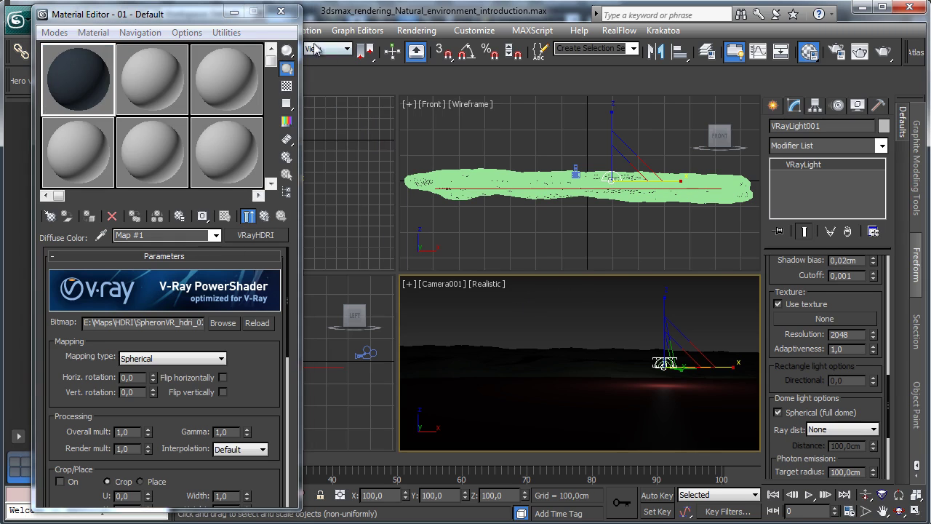
left_click(281, 10)
left_click(489, 284)
left_click(502, 318)
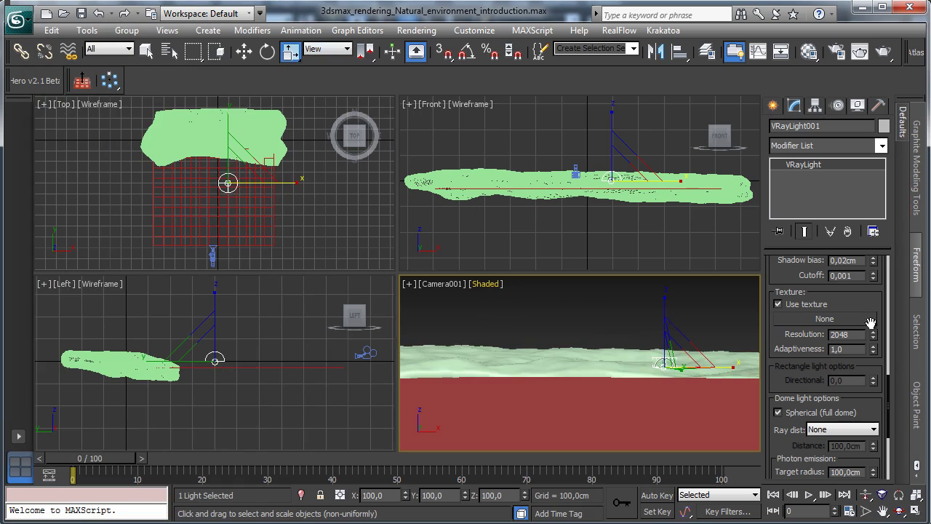
Step: Set the render output size to 900 by 400 and lock the image aspect ratio
left_click(837, 51)
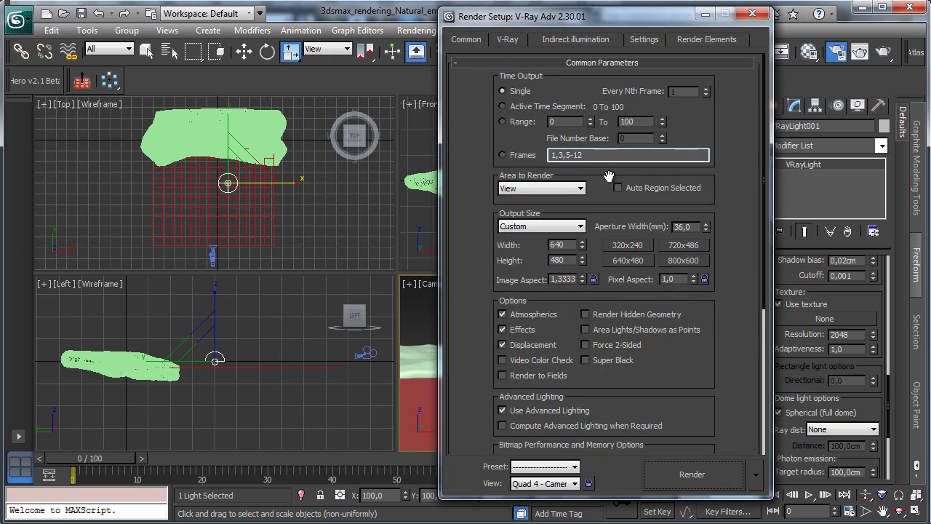
left_click(593, 278)
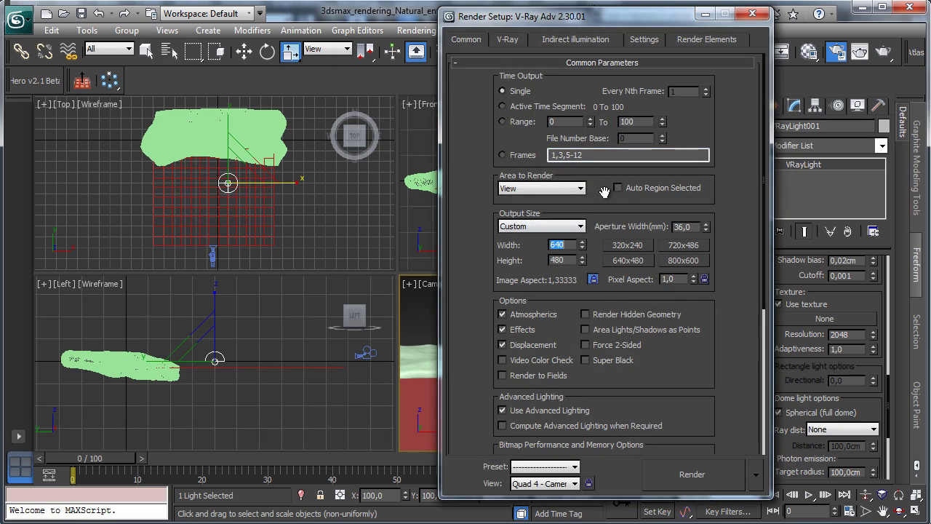
left_click(593, 280)
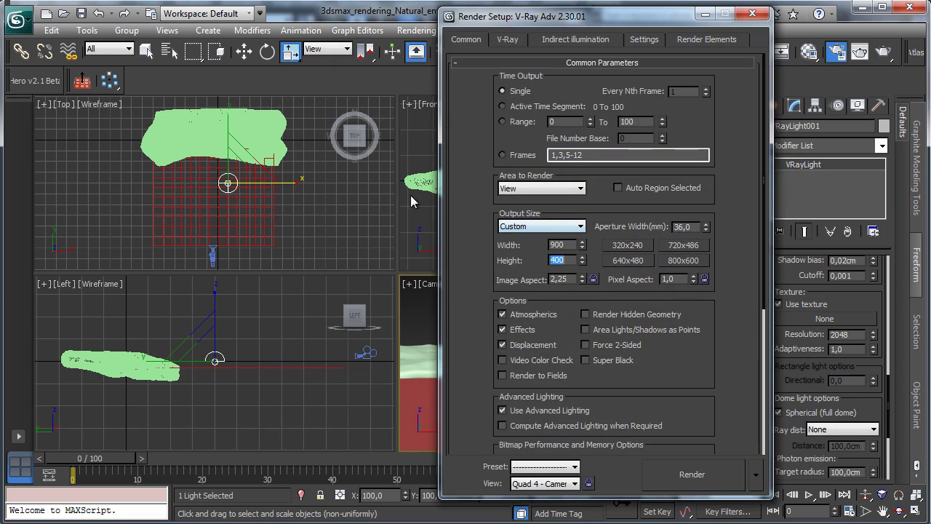
left_click(593, 278)
scroll(604, 290, "down", 3)
scroll(604, 291, "up", 3)
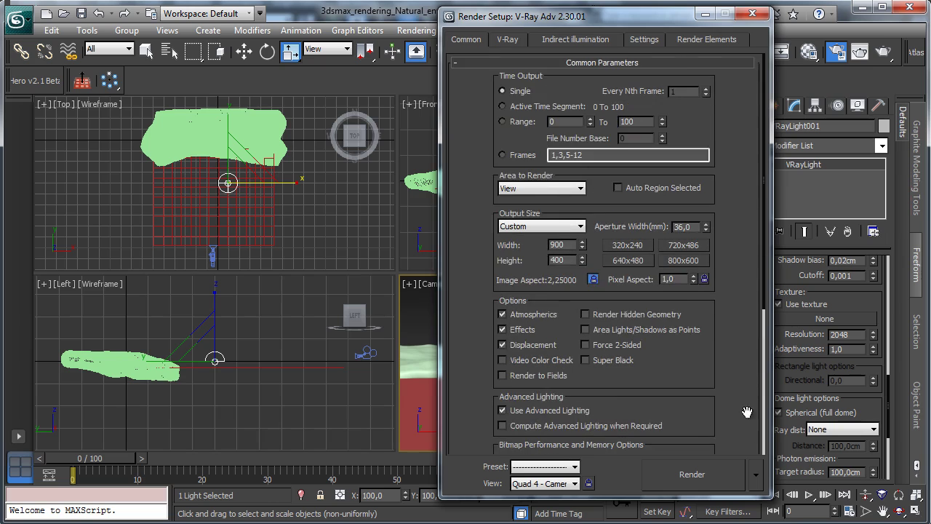
Step: Turn off V-Ray's antialiasing filter and set the color mapping gamma to 2,2
left_click(509, 39)
left_click(478, 183)
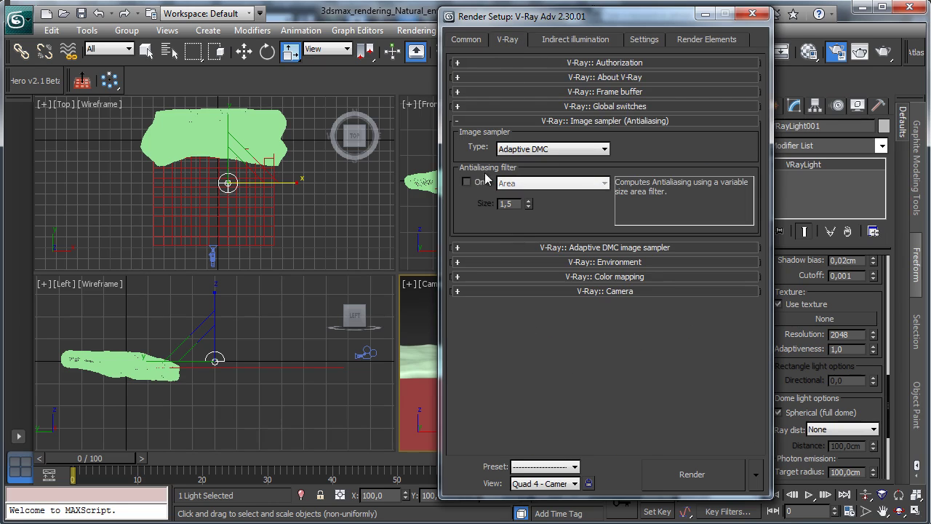
left_click(607, 277)
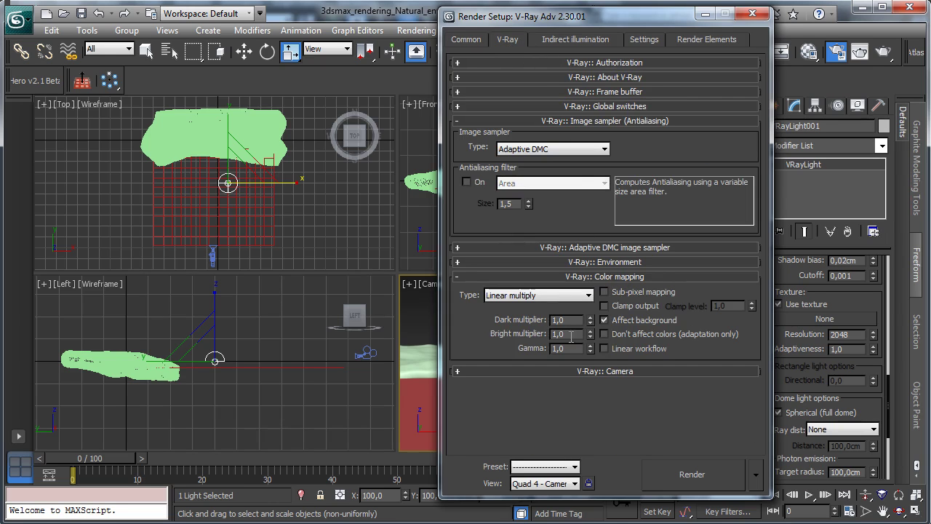
type("2,2")
key("Return")
Step: Enable V-Ray's built-in frame buffer in the render settings
left_click(576, 39)
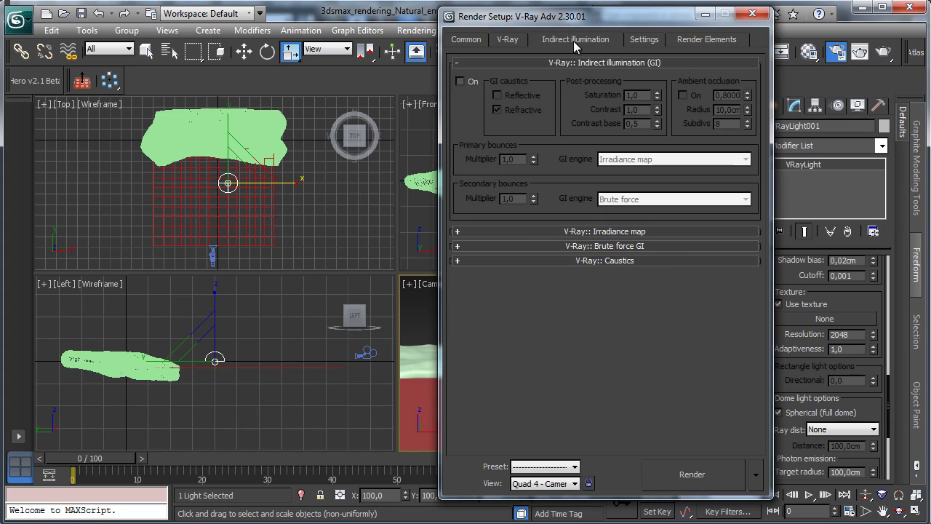
left_click(528, 41)
left_click(574, 94)
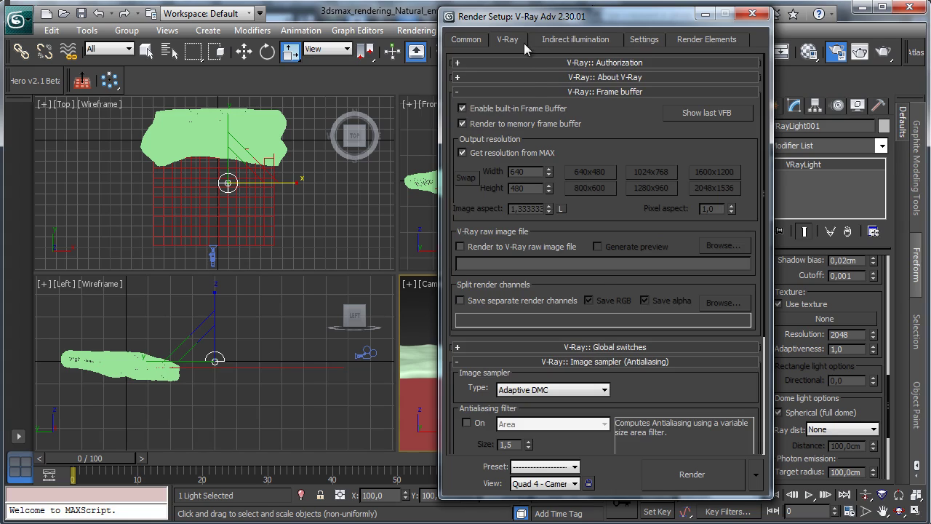
left_click(530, 93)
Step: Configure the V-Ray System settings with a 3200 MB dynamic memory limit and smaller render regions, and render the Camera001 view
left_click(595, 40)
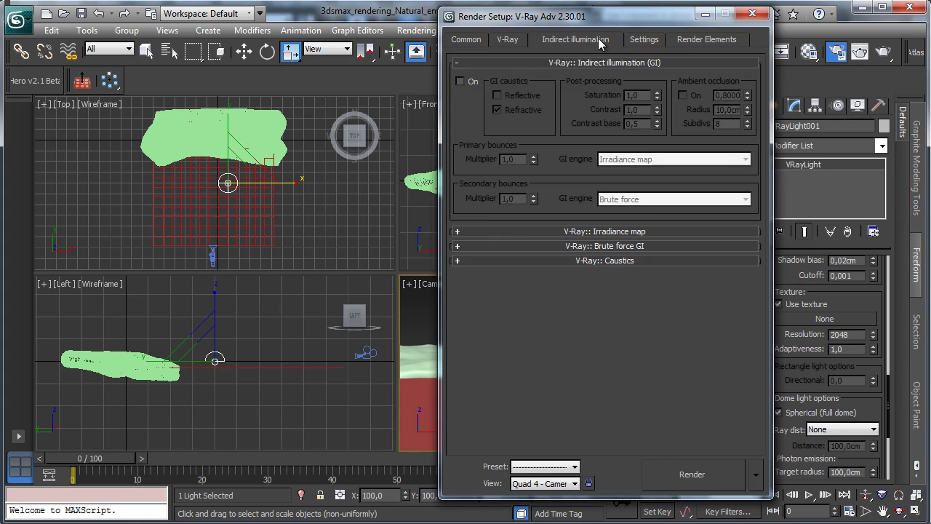
left_click(651, 43)
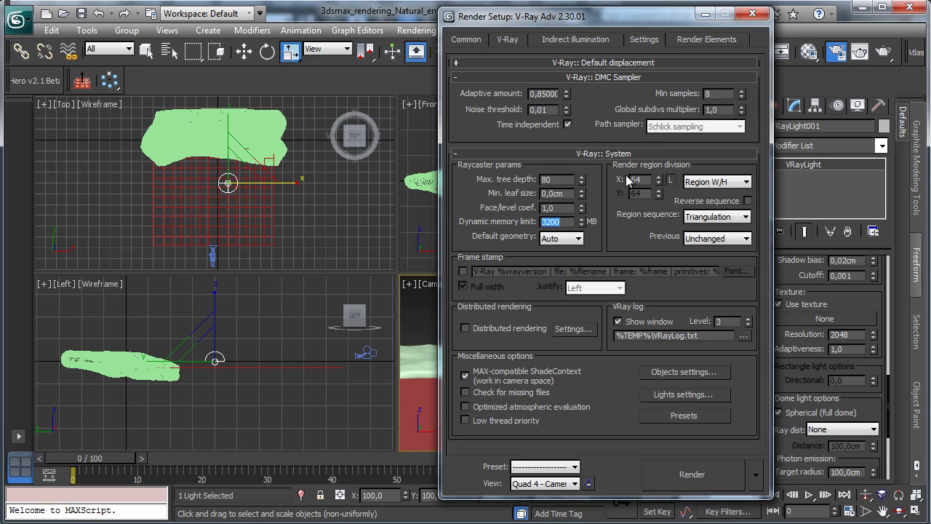
type("0")
key("Return")
double_click(638, 179)
left_click(723, 469)
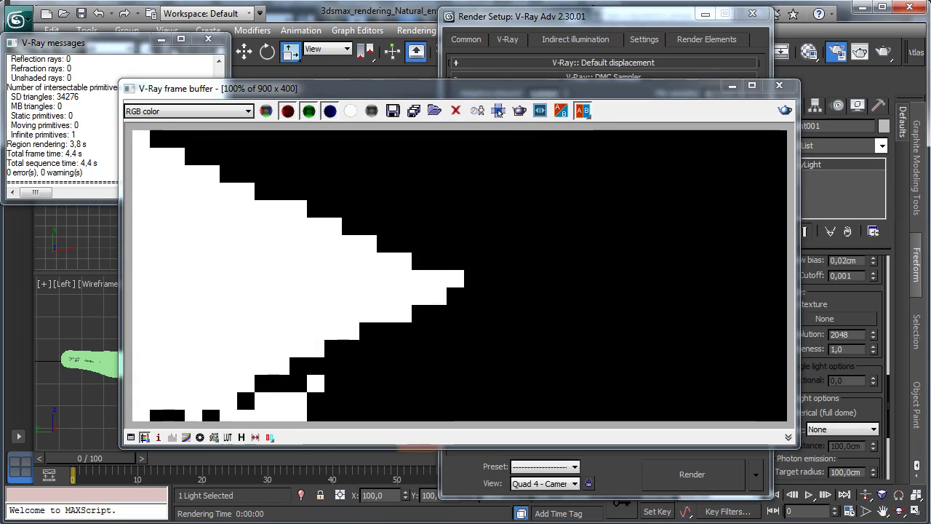
Step: Apply VRay Exposure Control with the Daylight white balance preset and render the camera view again
left_click(416, 30)
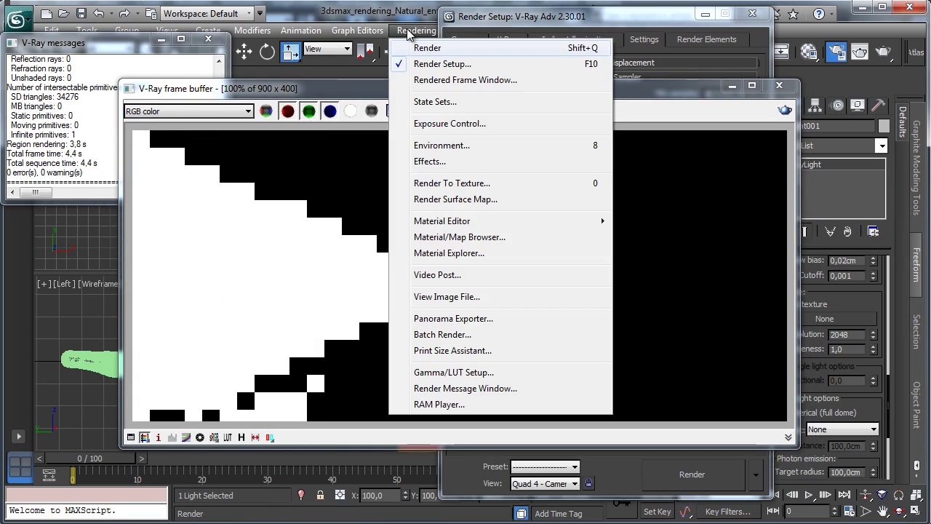
left_click(429, 123)
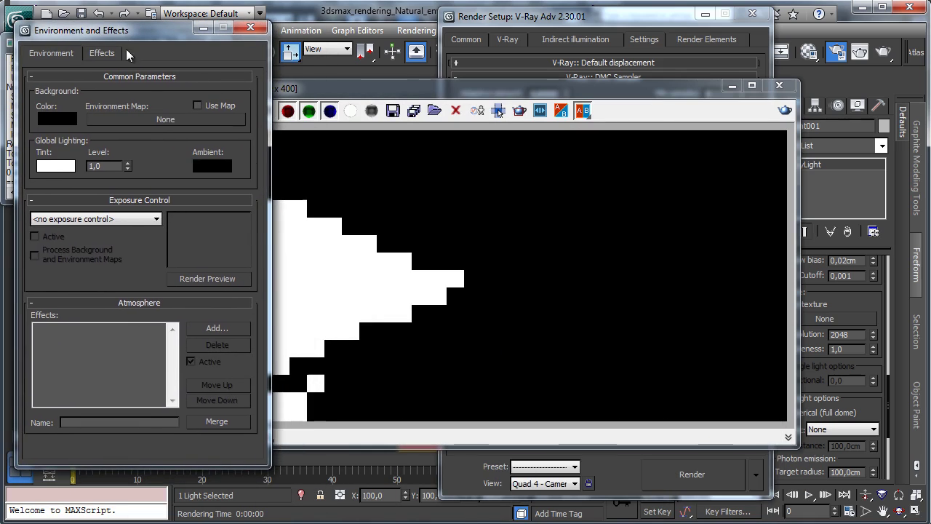
left_click(153, 219)
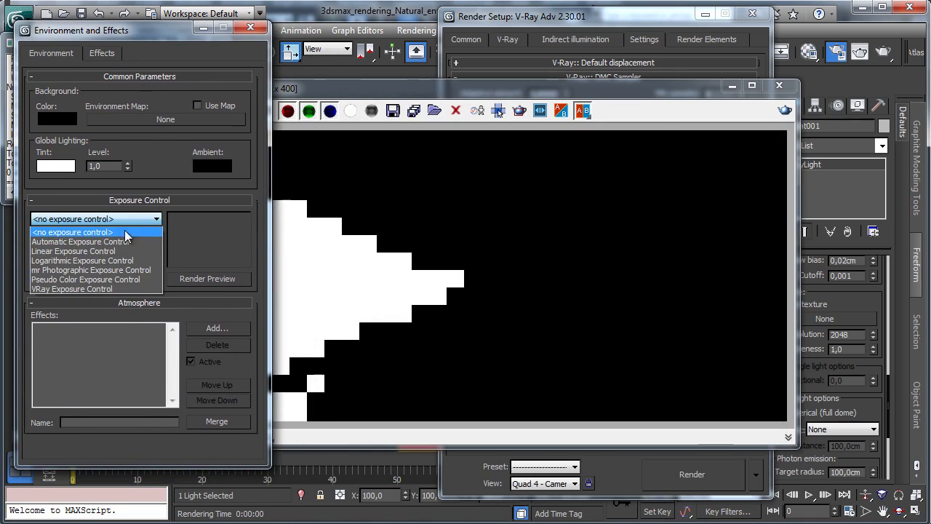
left_click(109, 292)
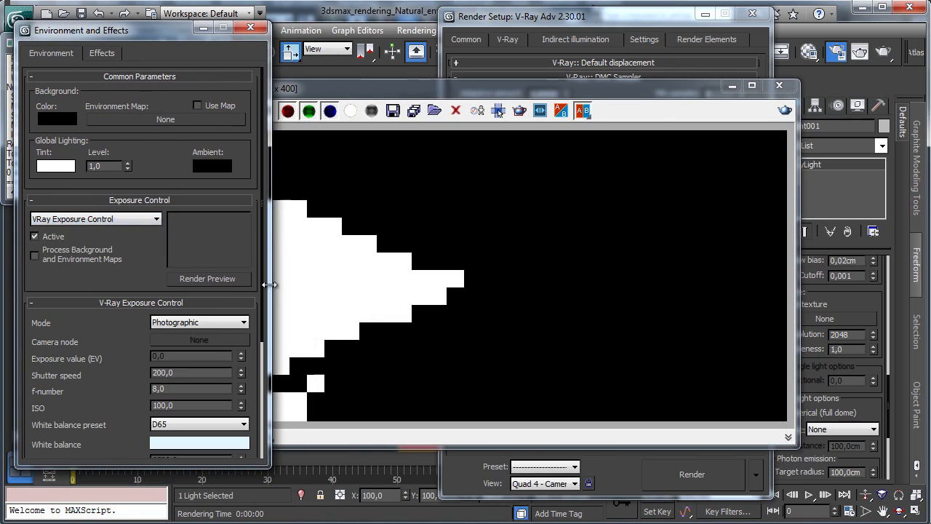
left_click(182, 431)
left_click(182, 447)
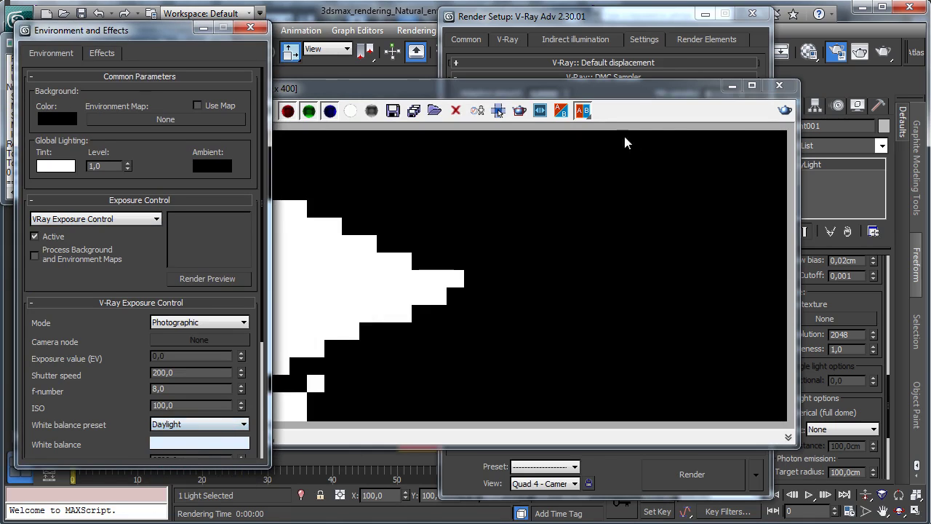
left_click(780, 111)
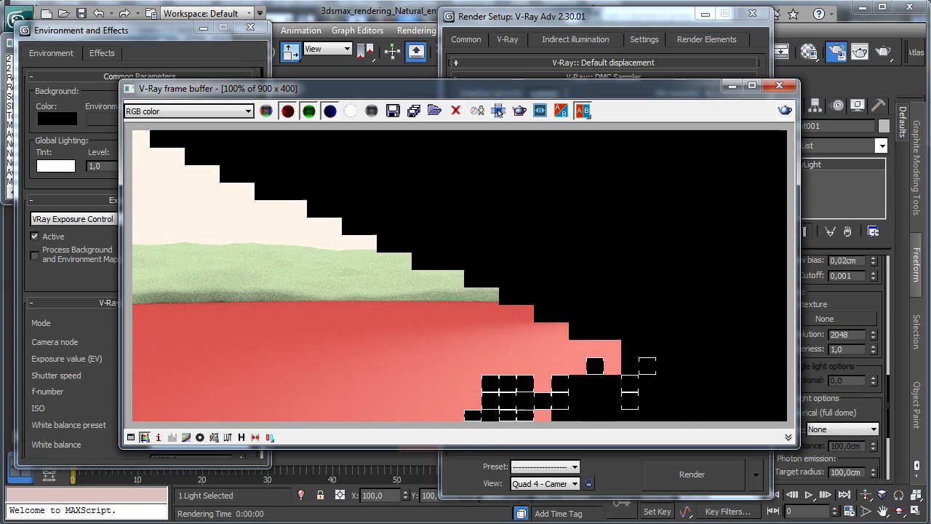
Step: Minimise the frame buffer and Render Setup windows and return to the dome light's general and intensity parameters
left_click(731, 86)
left_click(705, 14)
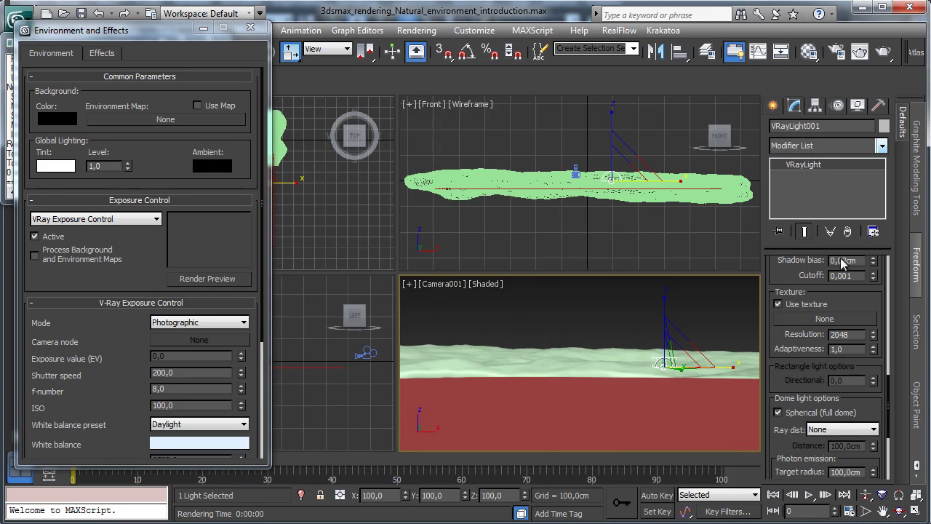
scroll(816, 276, "up", 10)
scroll(789, 312, "down", 2)
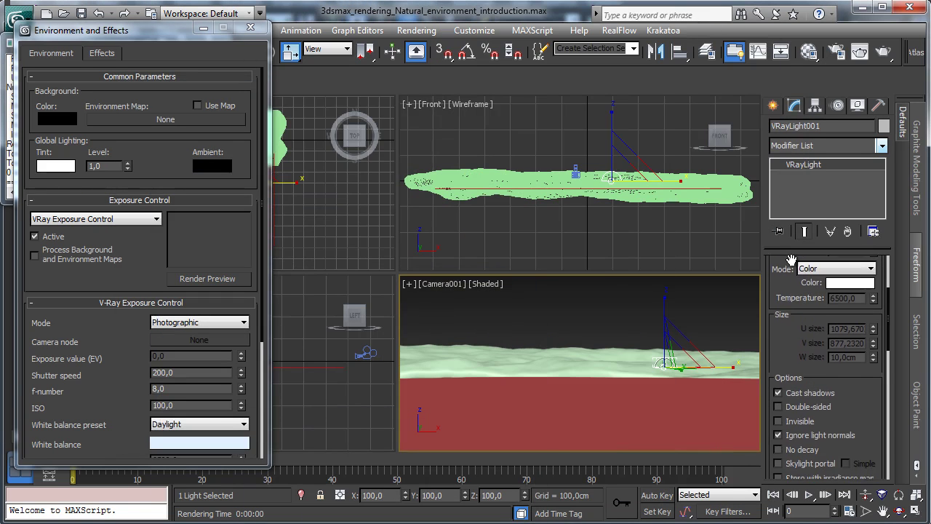
scroll(789, 259, "down", 1)
left_click_drag(790, 259, 760, 441)
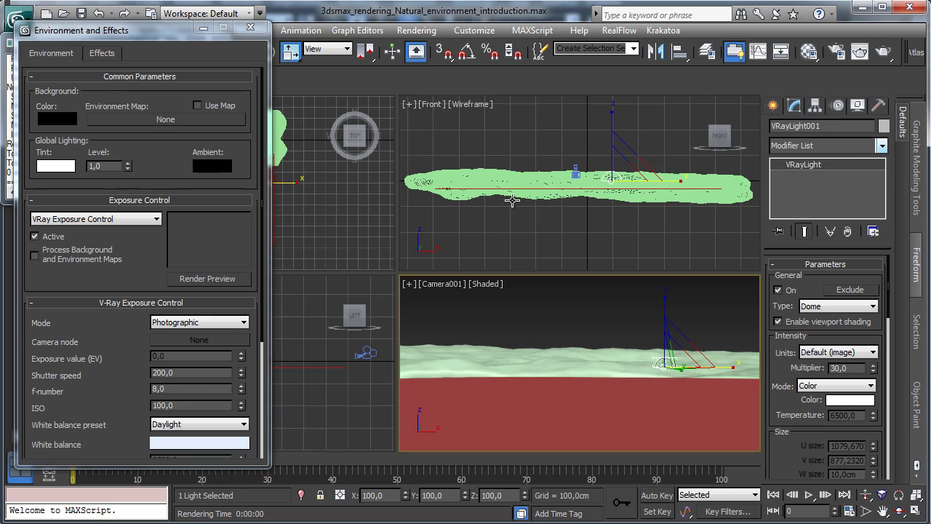
Step: Close the Environment and Effects and V-Ray messages windows and select the lower plane
left_click(250, 28)
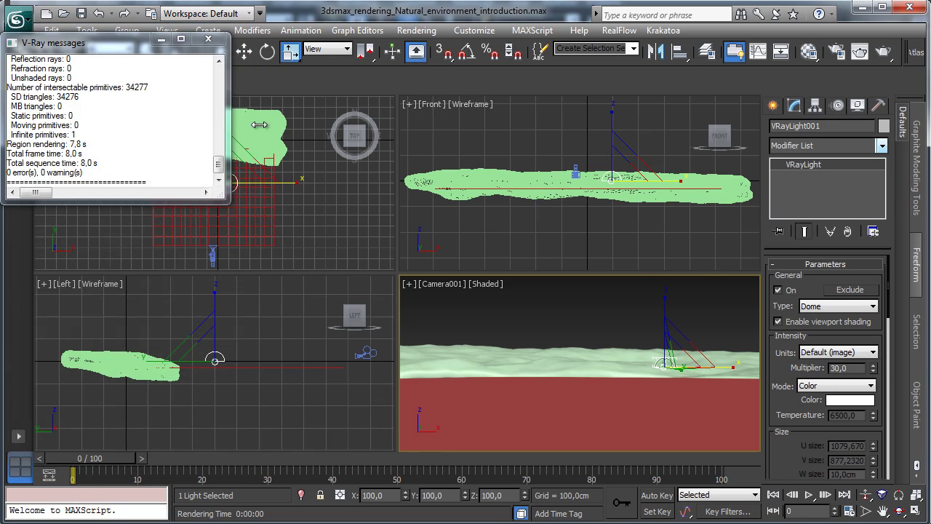
left_click(258, 230)
left_click(208, 38)
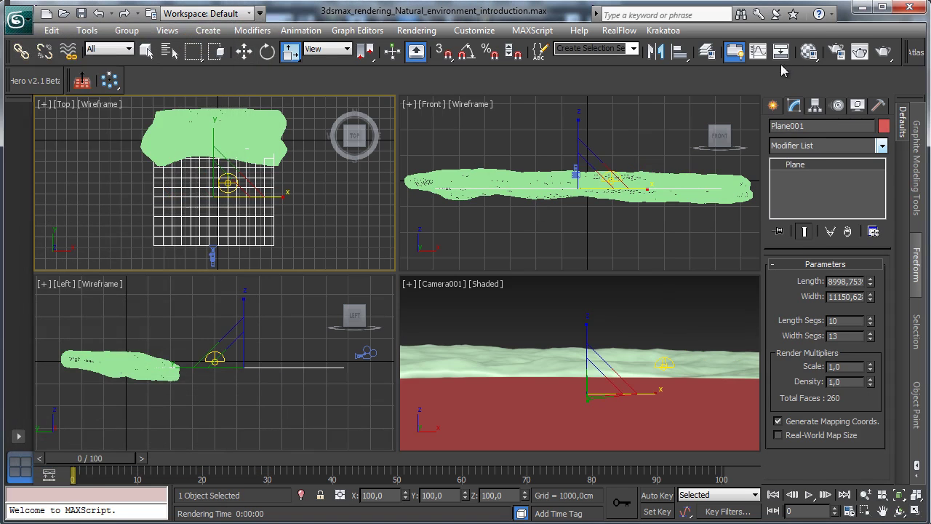
Step: Open the material editor and name the material in the second sample slot Water
key("m")
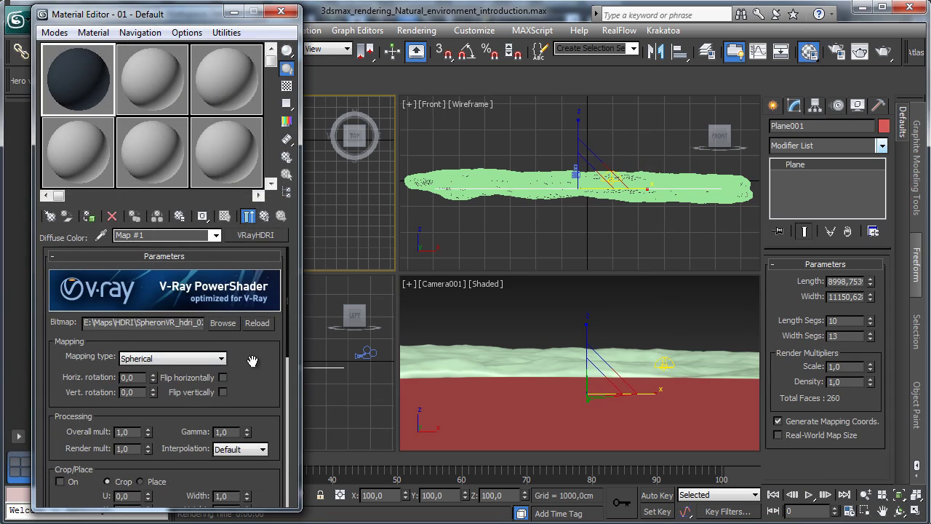
scroll(253, 361, "down", 1)
left_click(129, 105)
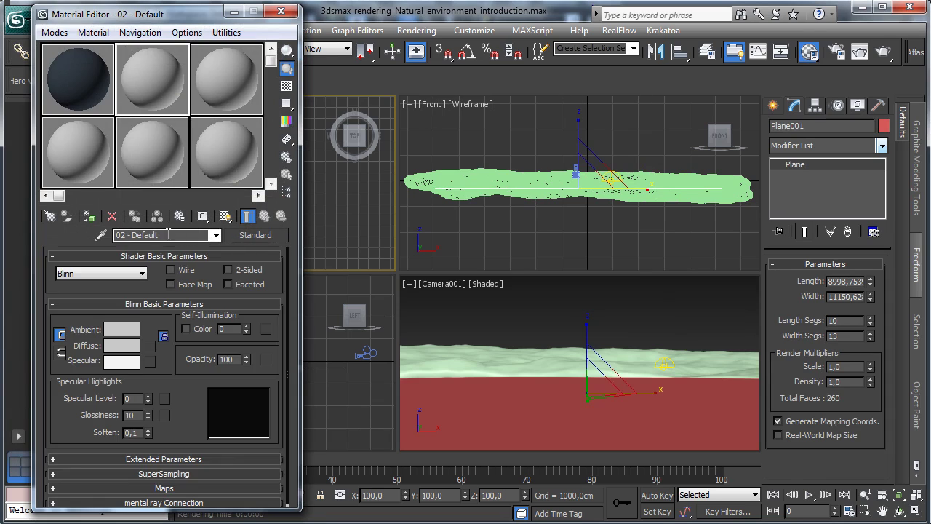
double_click(173, 234)
type("Wate")
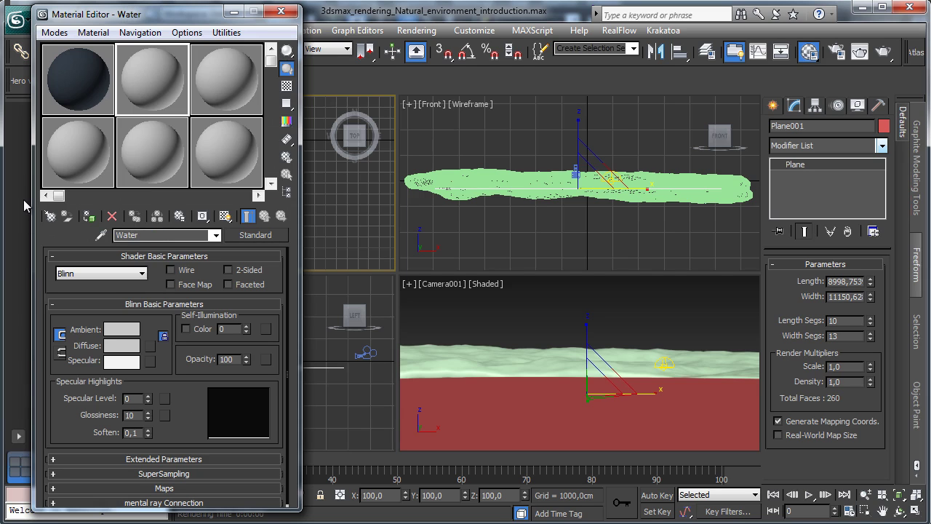
type("r")
Step: Assign the Water material to the lower plane and change its type to VRayMtl
left_click(269, 236)
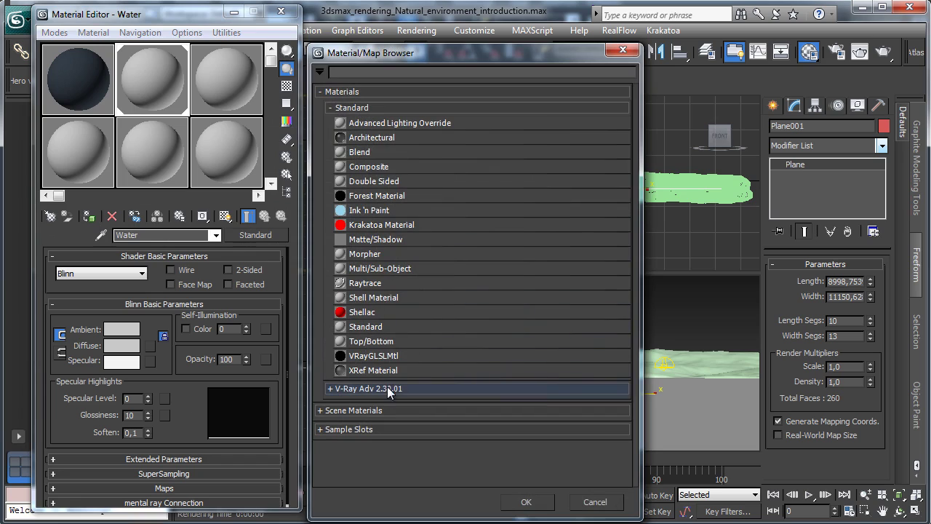
left_click(390, 388)
scroll(625, 345, "down", 3)
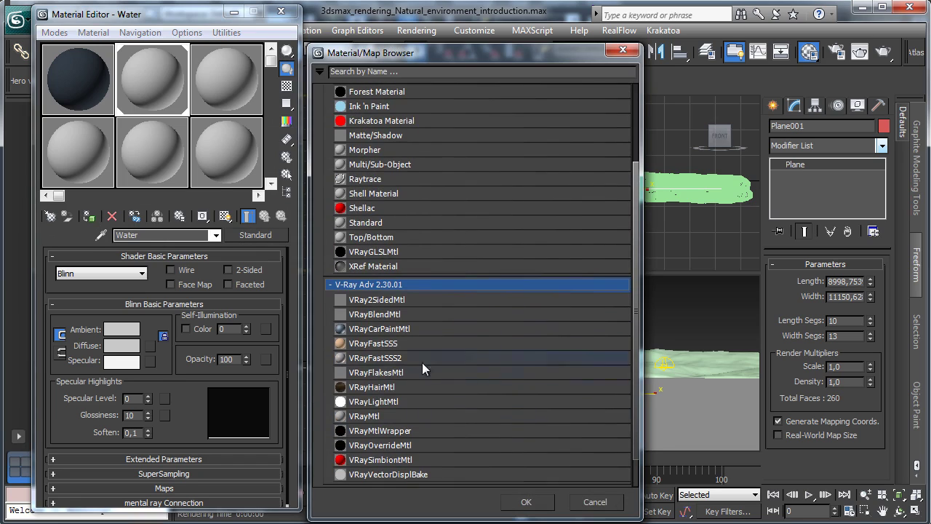
double_click(367, 416)
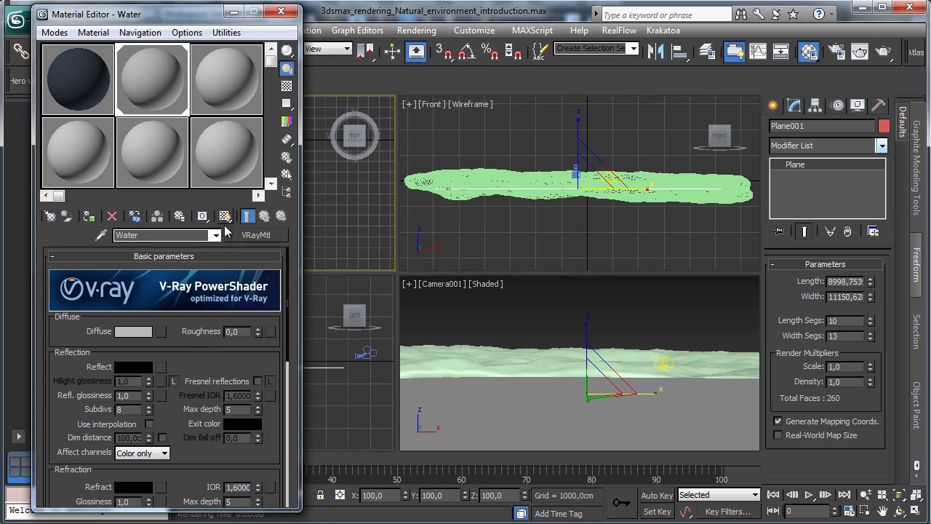
Step: Set the Water material's diffuse colour to black
left_click(160, 333)
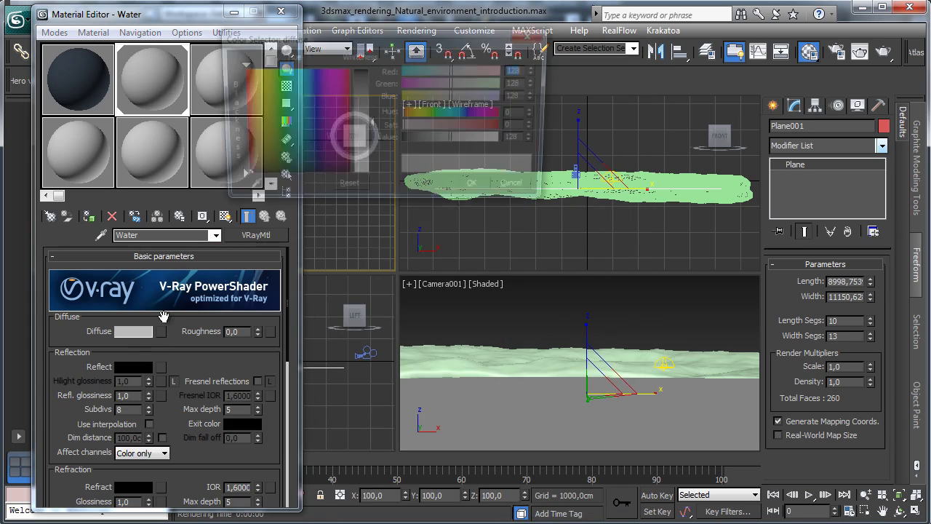
left_click_drag(442, 140, 405, 140)
left_click(482, 195)
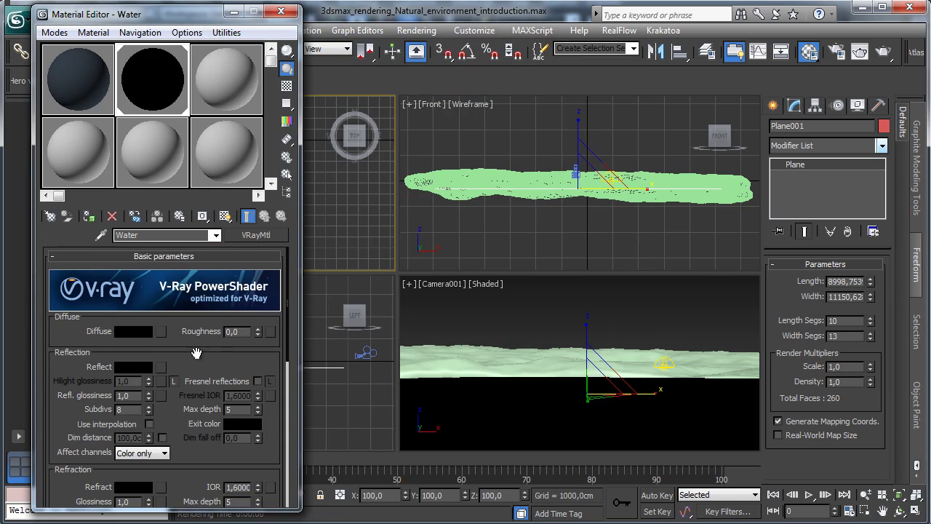
Step: Enable Fresnel reflections on the Water material and set its reflection colour to pure white (255, 255, 255)
scroll(237, 340, "down", 2)
left_click(245, 216)
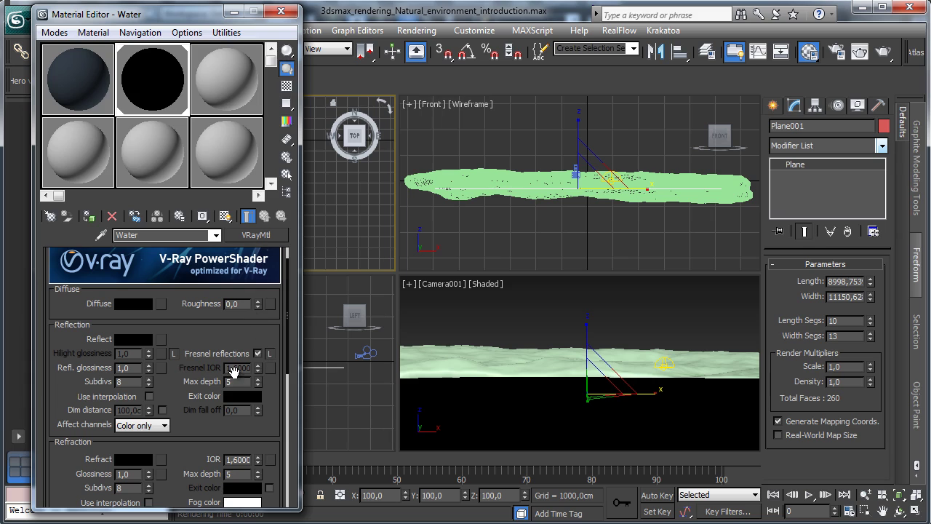
left_click(128, 338)
left_click_drag(366, 127, 363, 177)
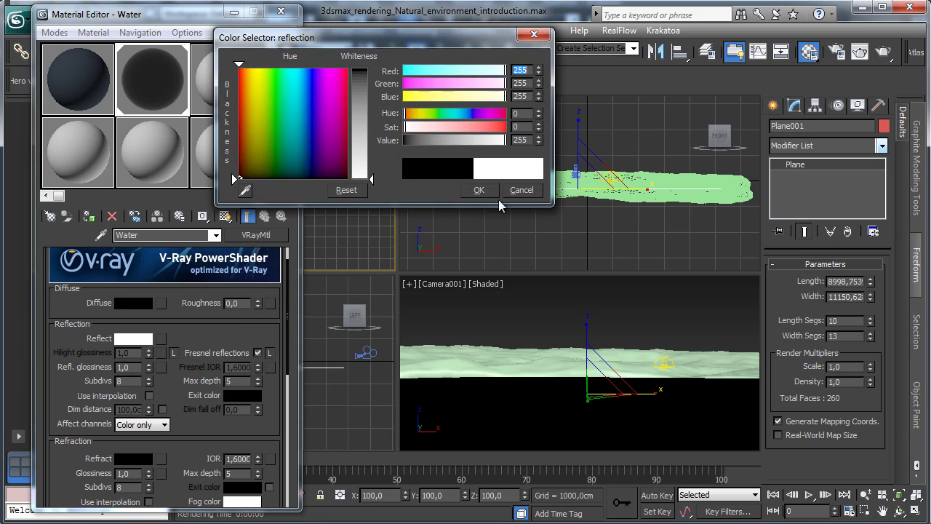
left_click(478, 189)
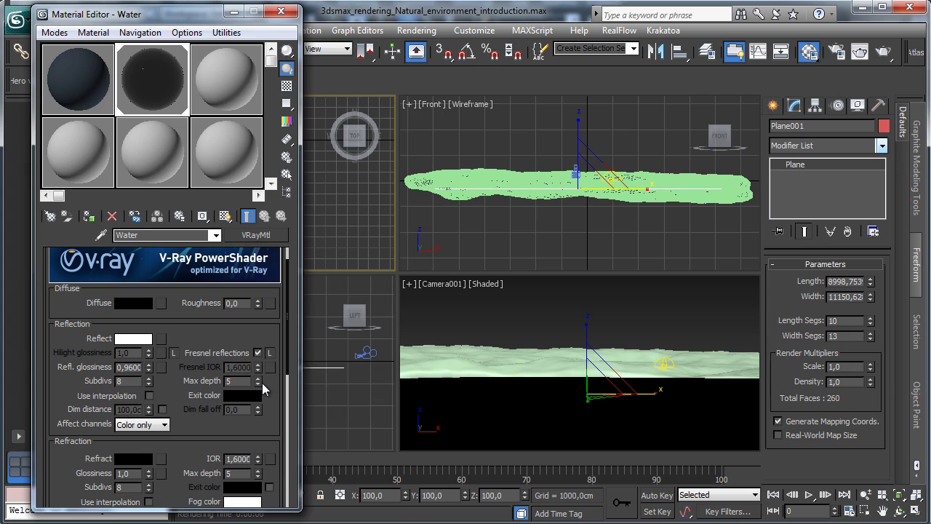
Step: Set the Water material's reflection glossiness to 0,96, unlock its Fresnel IOR and set that to 1,7
left_click(269, 352)
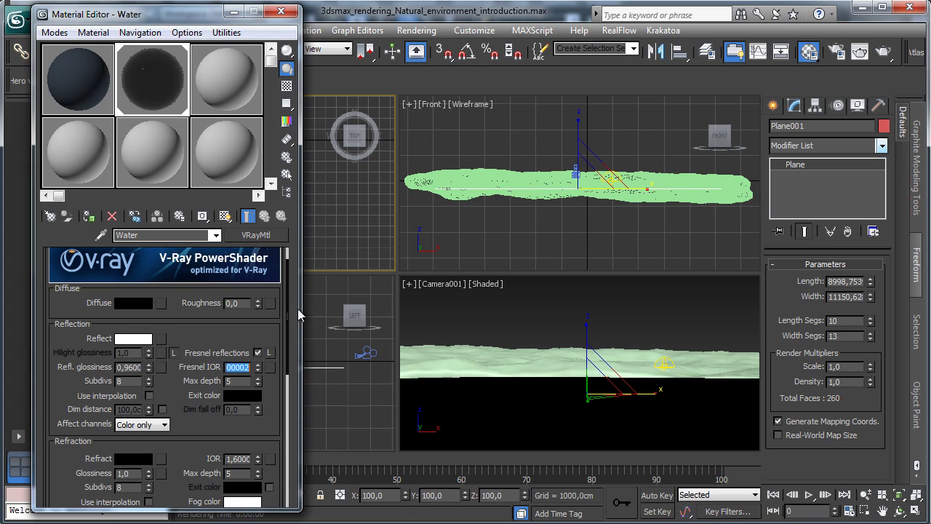
type("1,7")
key("Return")
Step: Render the Camera001 view and move the frame buffer clear of the Water material's parameters
right_click(605, 304)
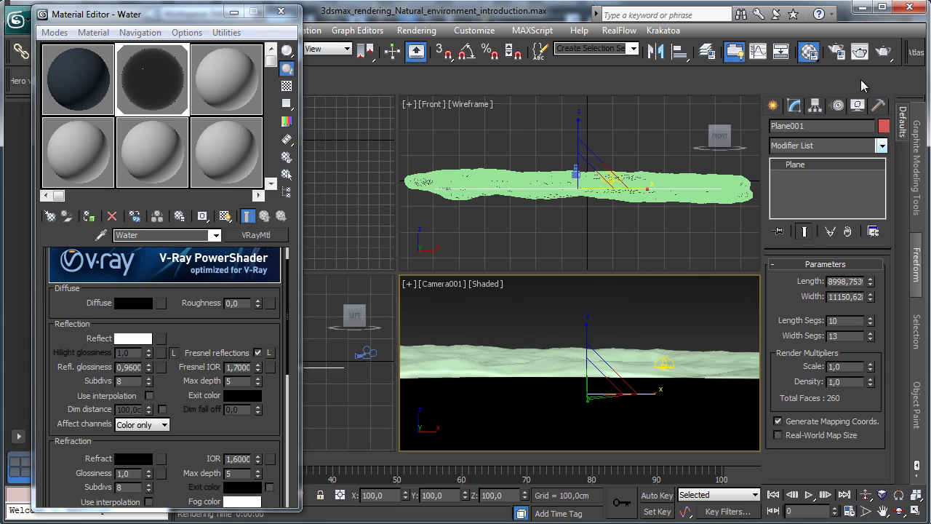
left_click(883, 51)
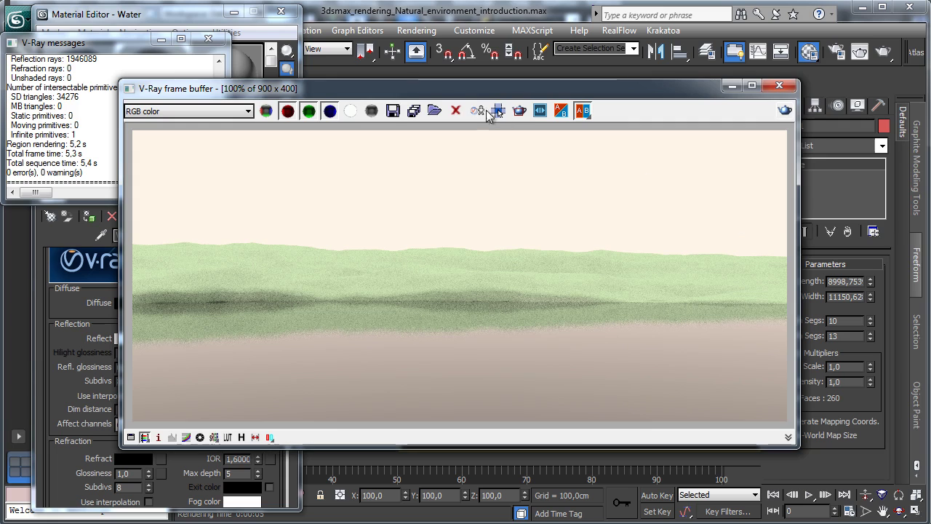
left_click_drag(402, 88, 522, 92)
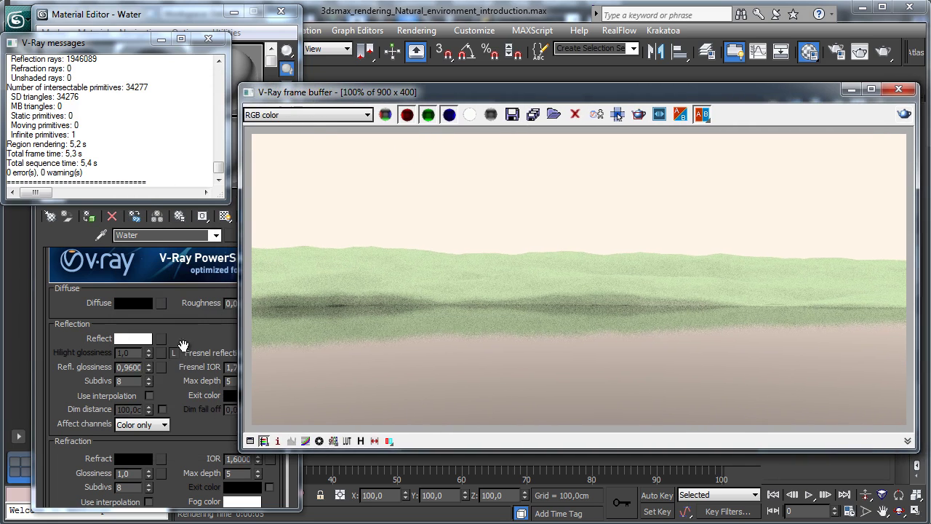
Step: Set the Water material's reflection glossiness to 0,98 and its refraction colour to near white
left_click(148, 364)
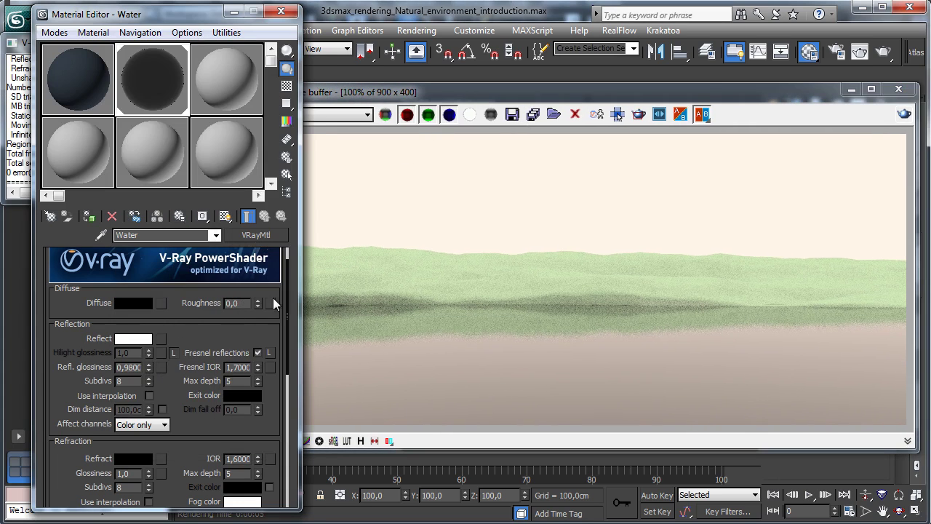
scroll(198, 334, "down", 5)
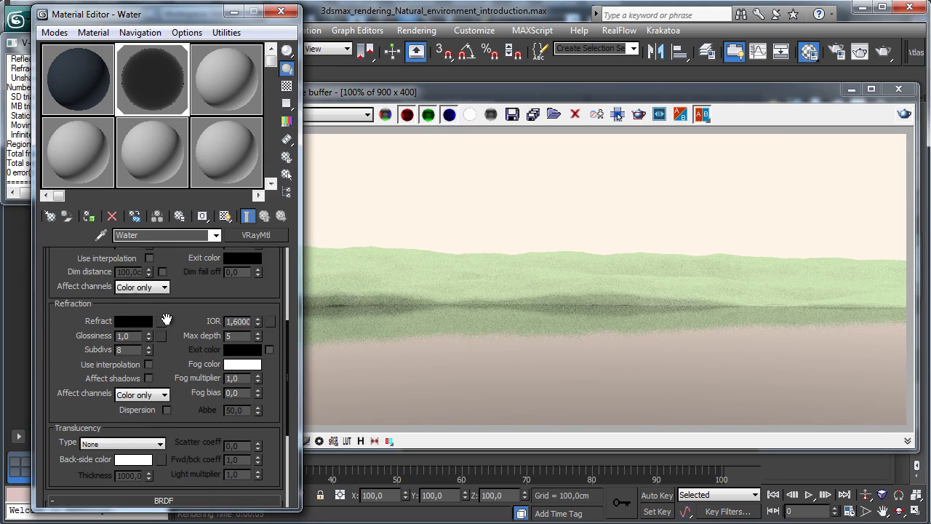
left_click(149, 321)
left_click_drag(371, 69, 369, 166)
left_click(479, 190)
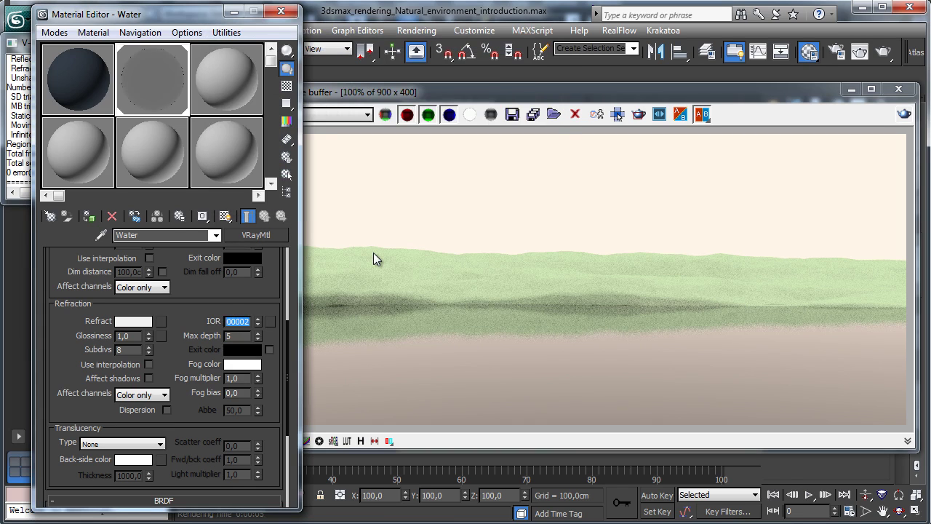
Step: Set the Water material's refraction IOR to 1,34, render the camera view again and minimise the frame buffer
type("1,354")
key("Return")
left_click(903, 115)
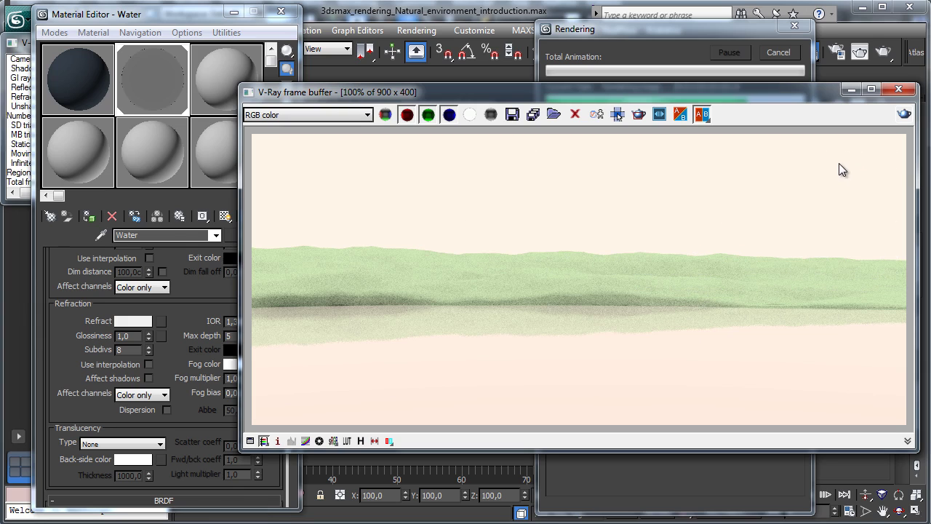
left_click(851, 89)
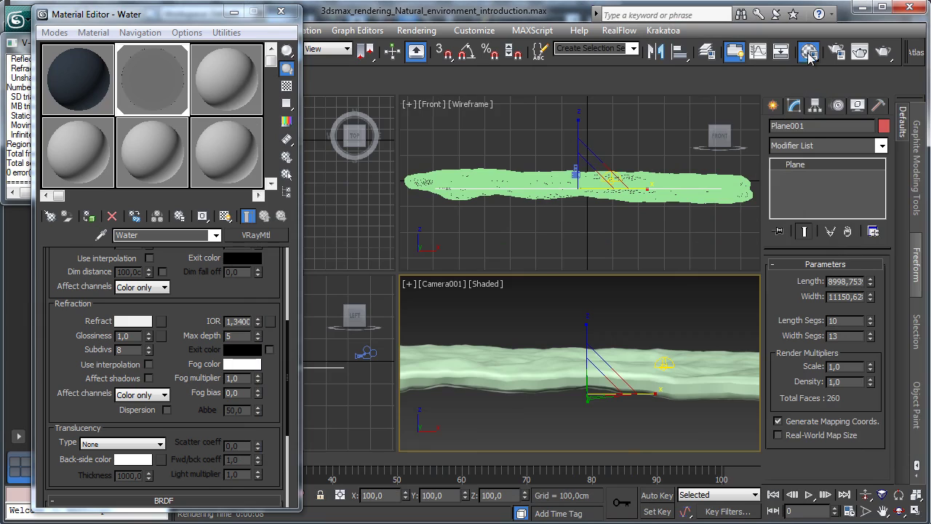
Step: Place the VRayHDRI map from the first sample slot into the dome light's texture slot as an instance
left_click(105, 92)
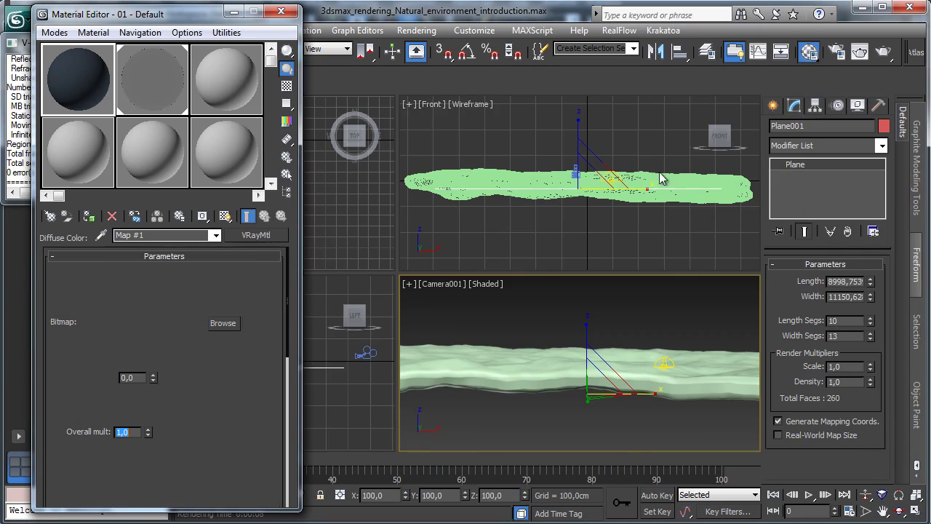
left_click(650, 356)
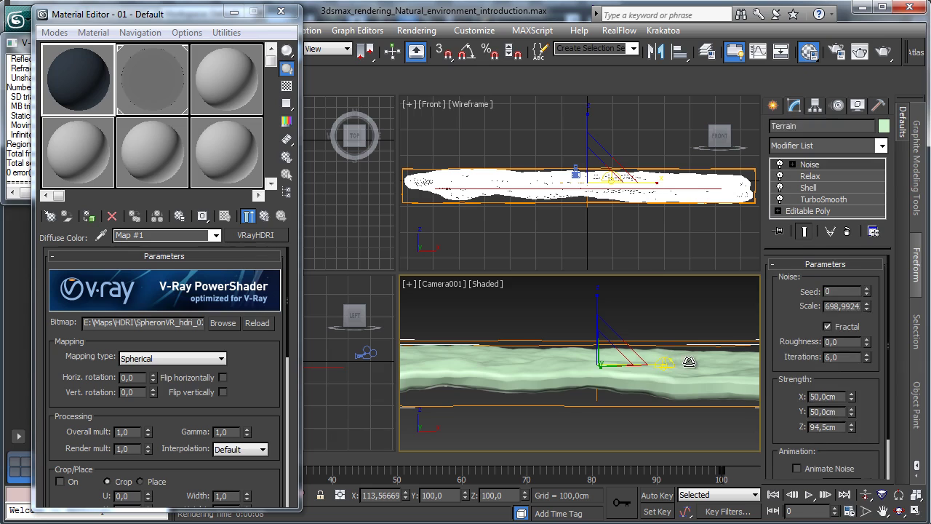
left_click(668, 364)
scroll(785, 275, "down", 2)
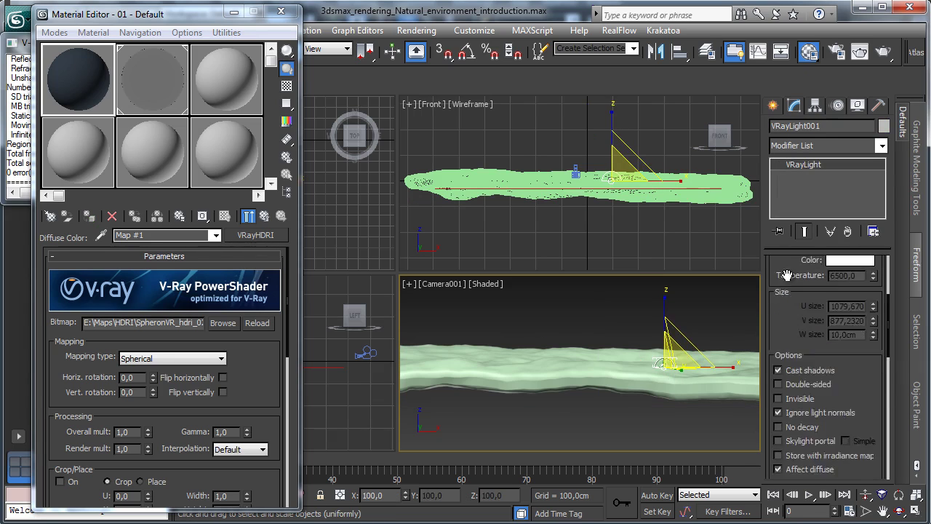
scroll(785, 274, "down", 5)
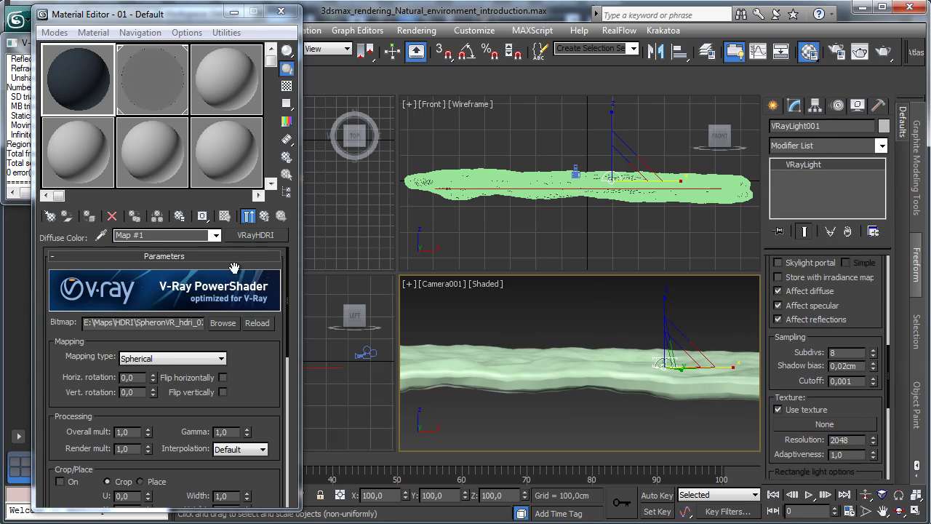
left_click_drag(256, 235, 825, 424)
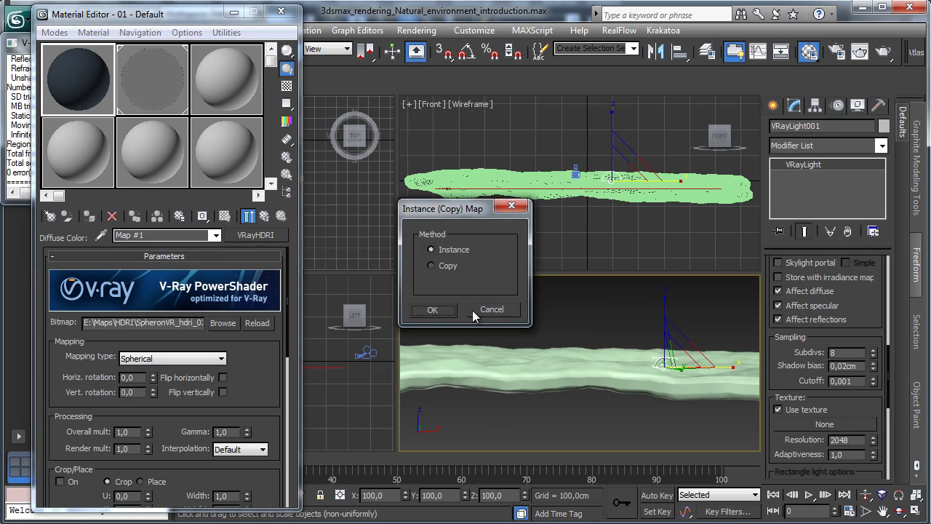
left_click(434, 310)
Step: Render the camera view with the HDRI-textured dome light, shift the frame buffer aside and return to the material editor
left_click(883, 51)
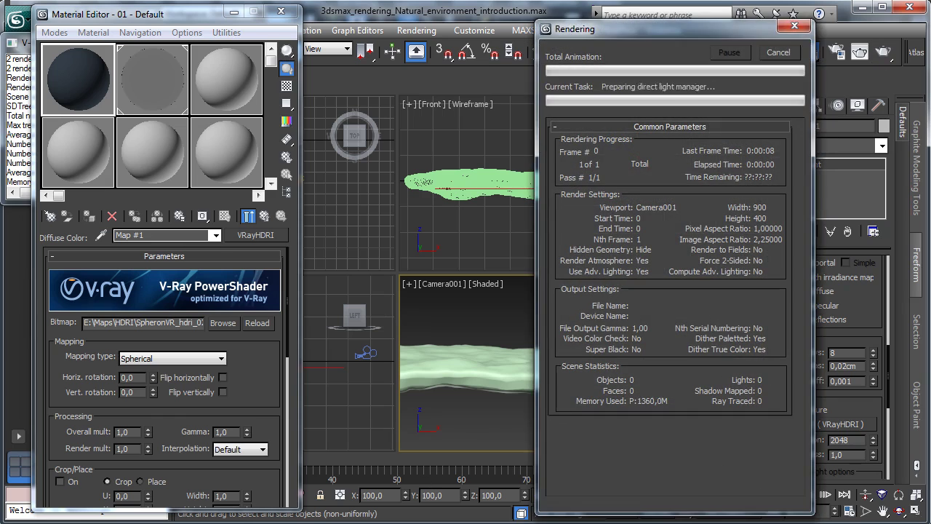
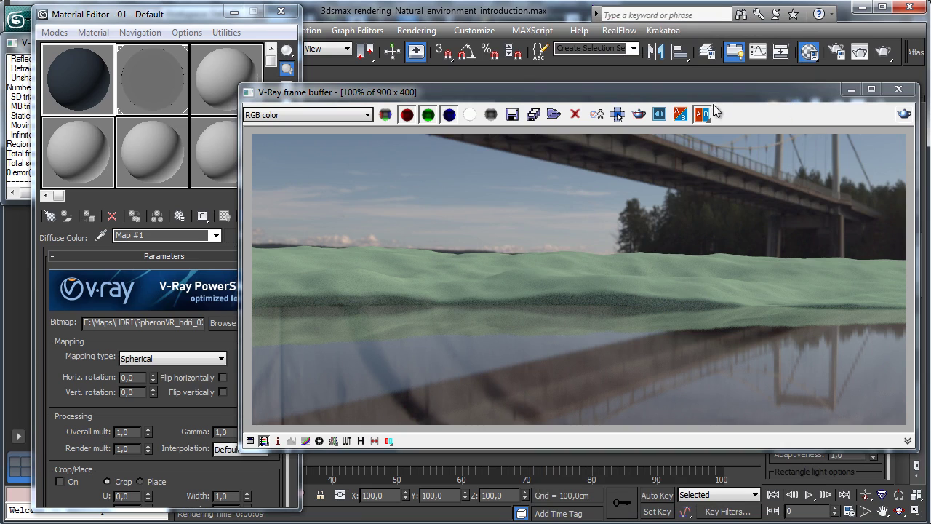
left_click_drag(717, 96, 530, 81)
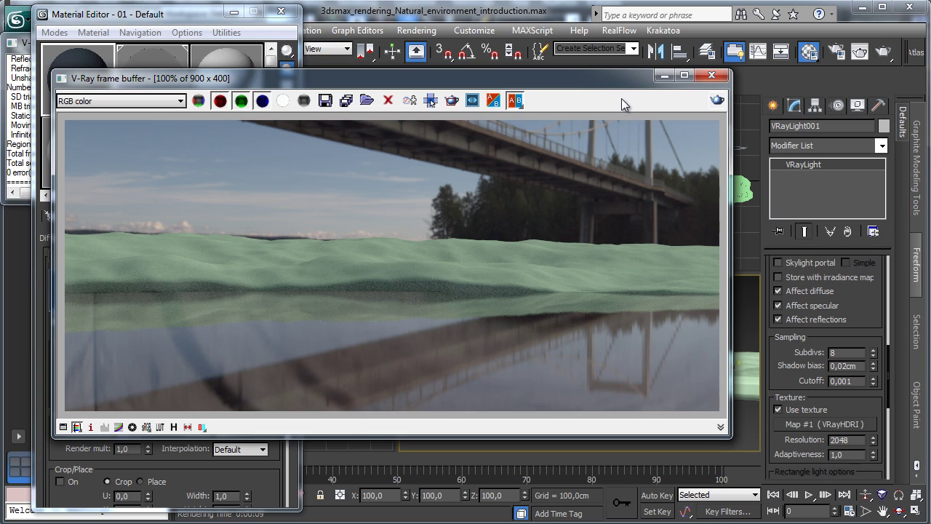
left_click(178, 19)
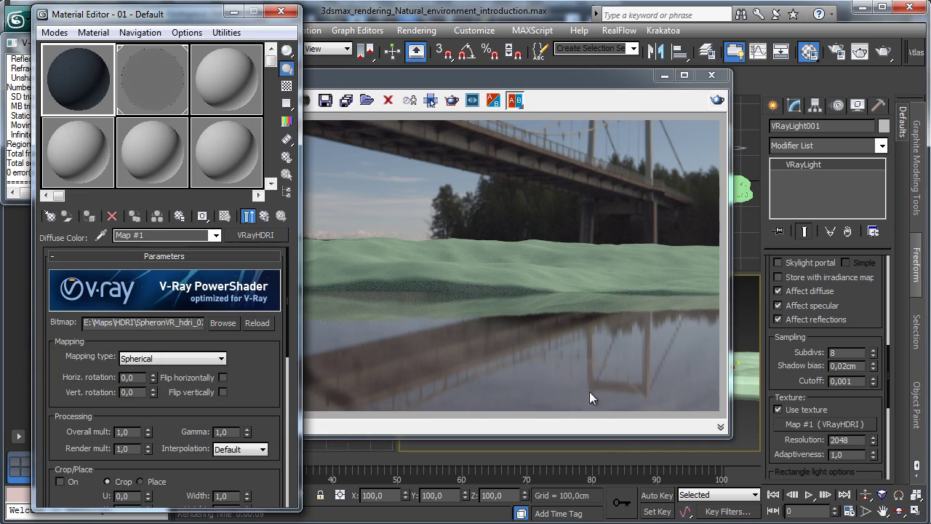
Step: Add a Noise map to the Water material's bump slot
left_click(142, 95)
scroll(163, 408, "down", 5)
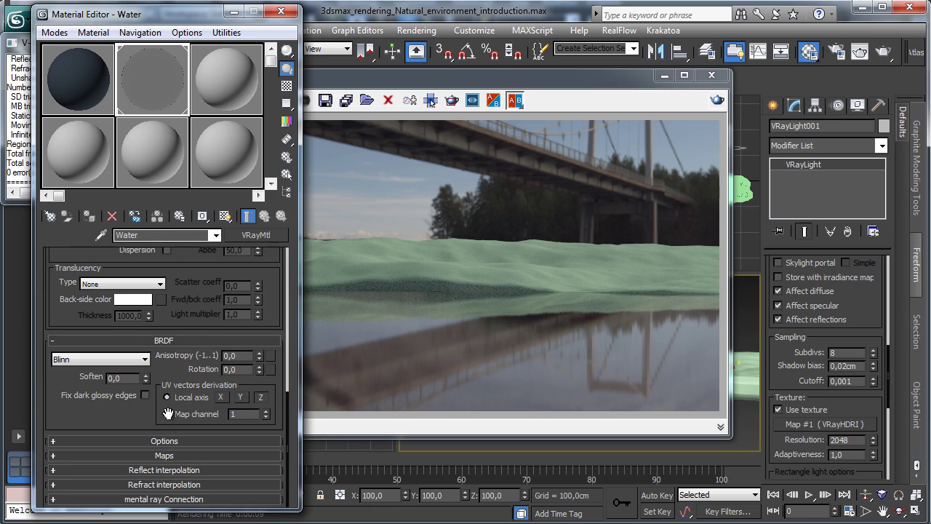
left_click(166, 455)
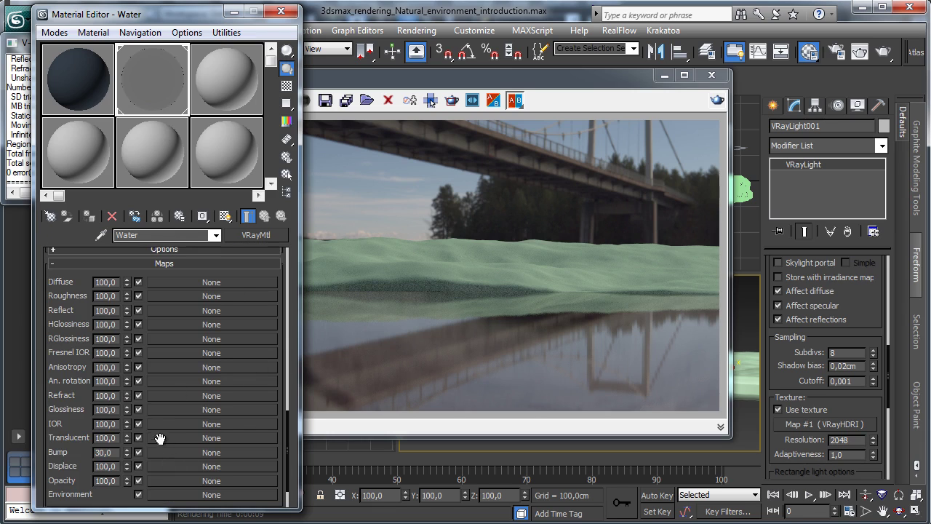
left_click(198, 448)
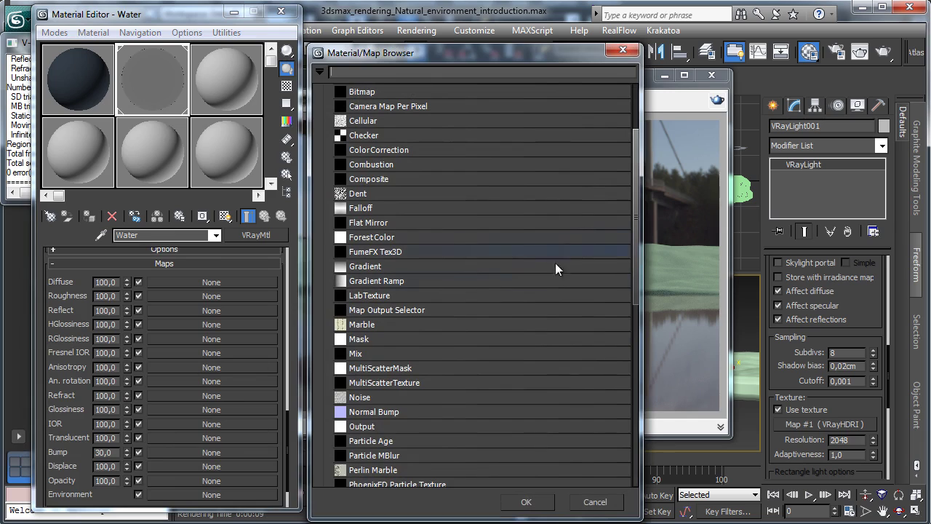
left_click_drag(635, 280, 627, 310)
double_click(374, 331)
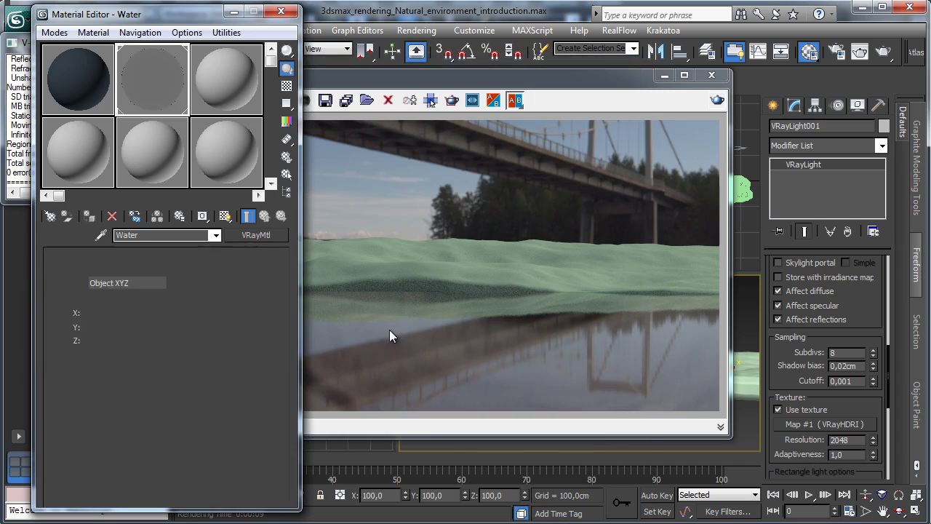
Step: Replace the Noise map in the Water material's bump slot with a Smoke map, accepting the Keep old map as sub-map option
left_click(254, 236)
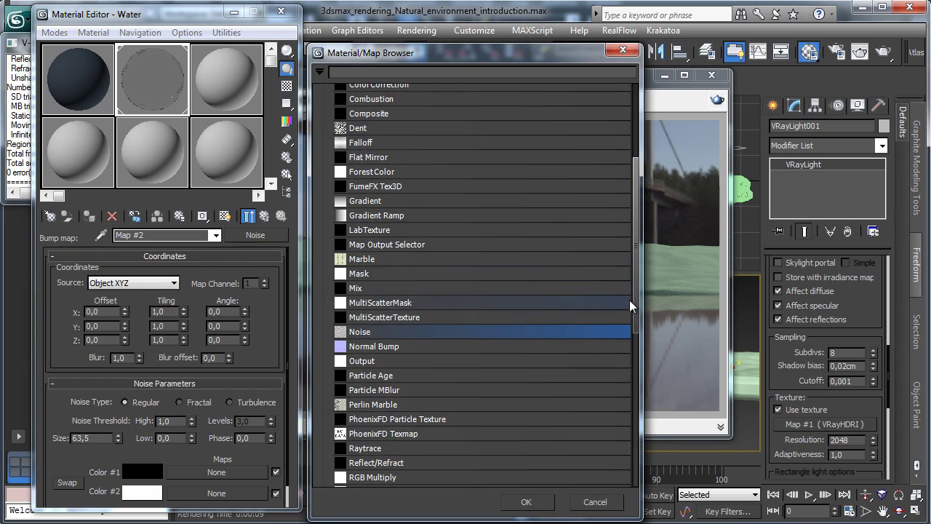
left_click_drag(629, 300, 623, 430)
double_click(363, 217)
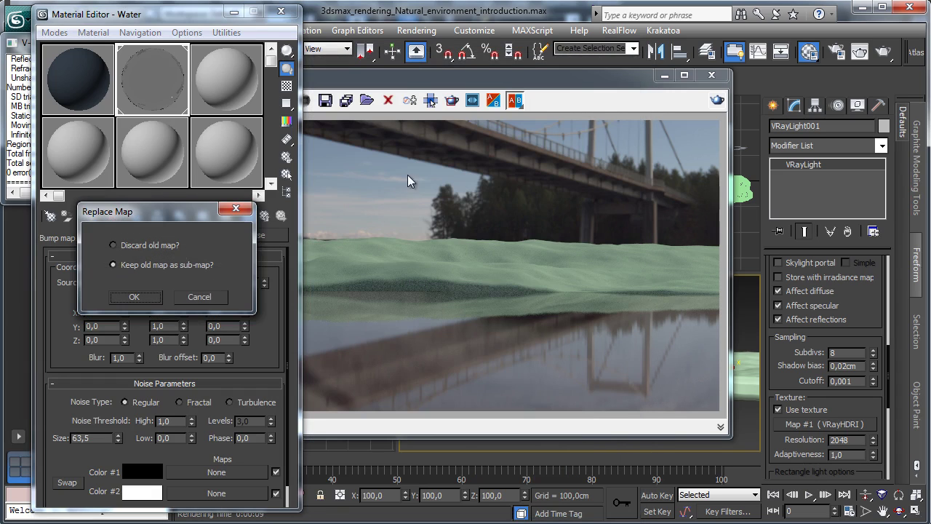
left_click(135, 297)
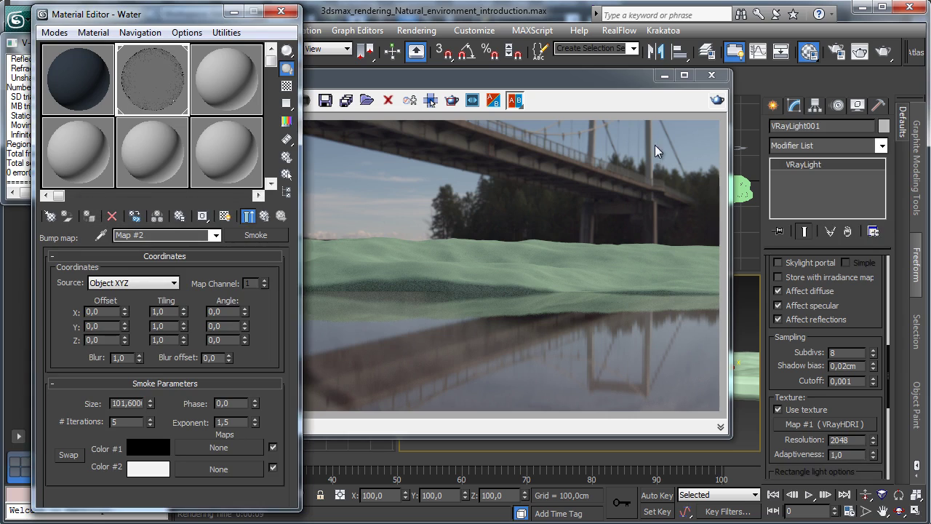
Step: Define a render region over the water area in the V-Ray frame buffer and render it with the Smoke bump
left_click_drag(545, 83, 701, 88)
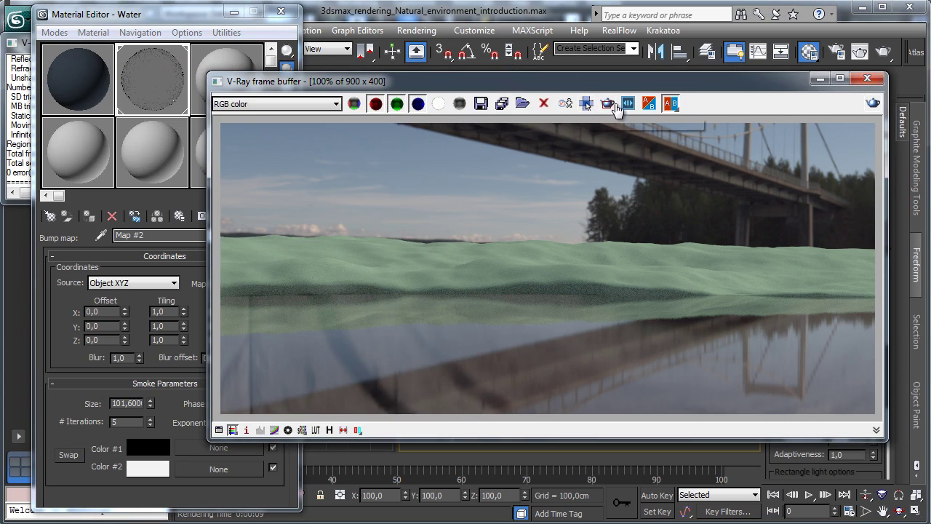
left_click_drag(234, 281, 875, 415)
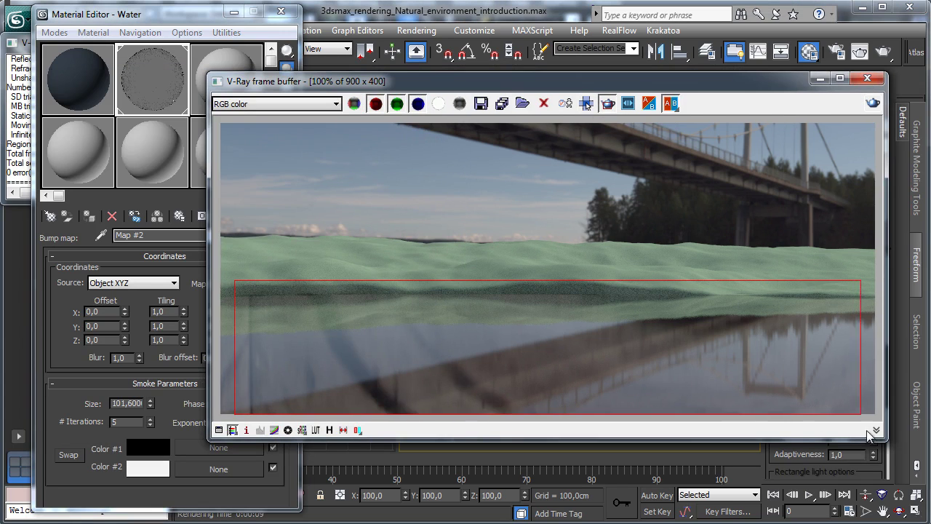
left_click(871, 104)
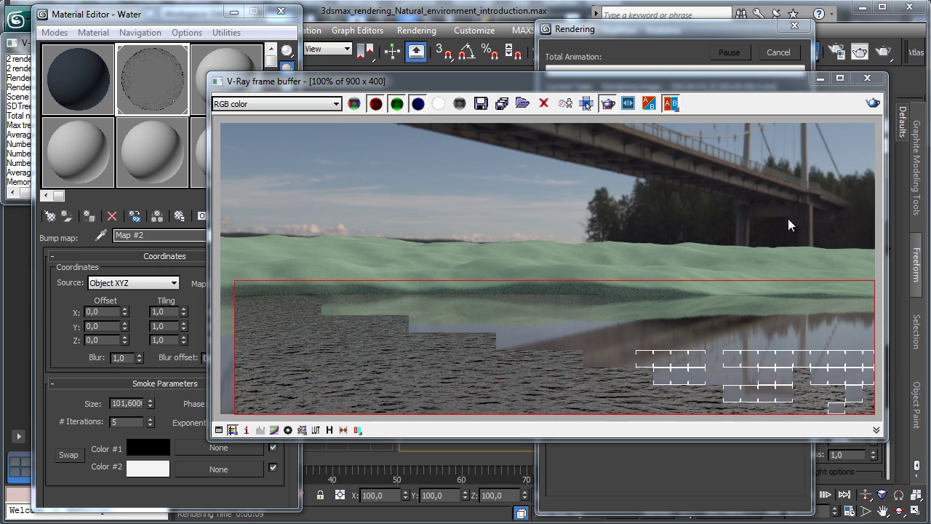
left_click(684, 27)
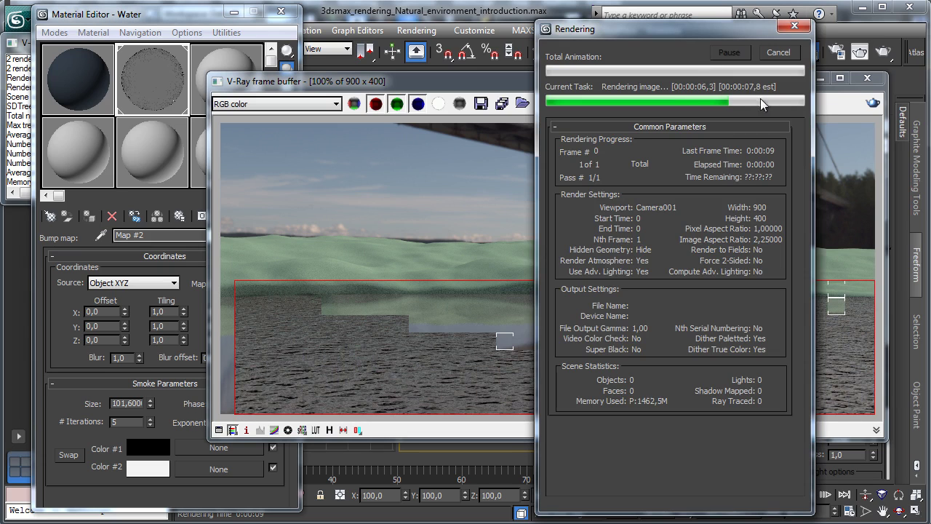
Step: Set the Smoke map's size to 200 and the Water material's bump amount to 5,0, and render the water region
left_click(154, 16)
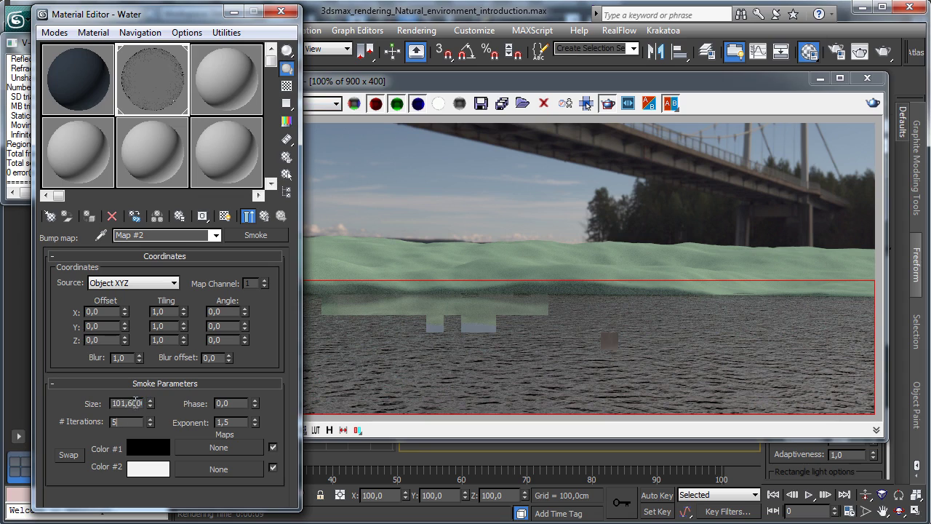
key("shift+Tab")
type("200")
key("Return")
left_click(283, 193)
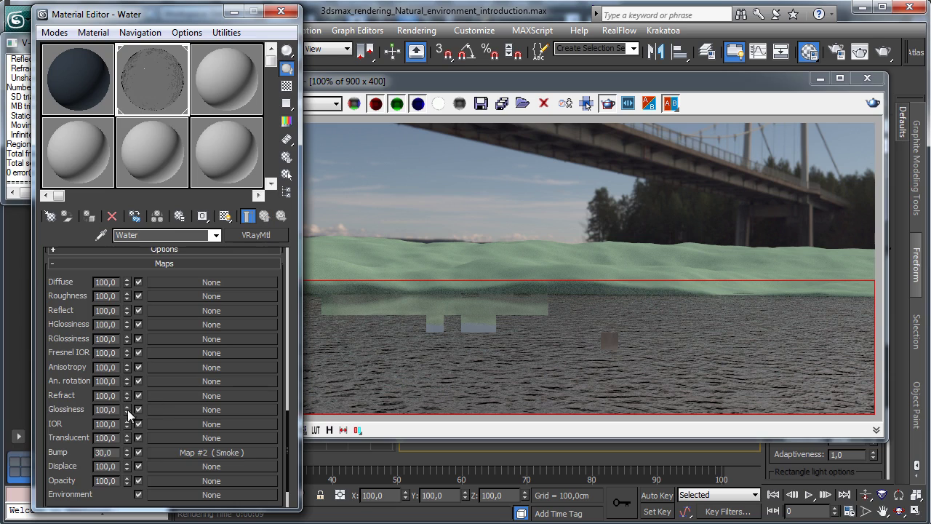
double_click(110, 452)
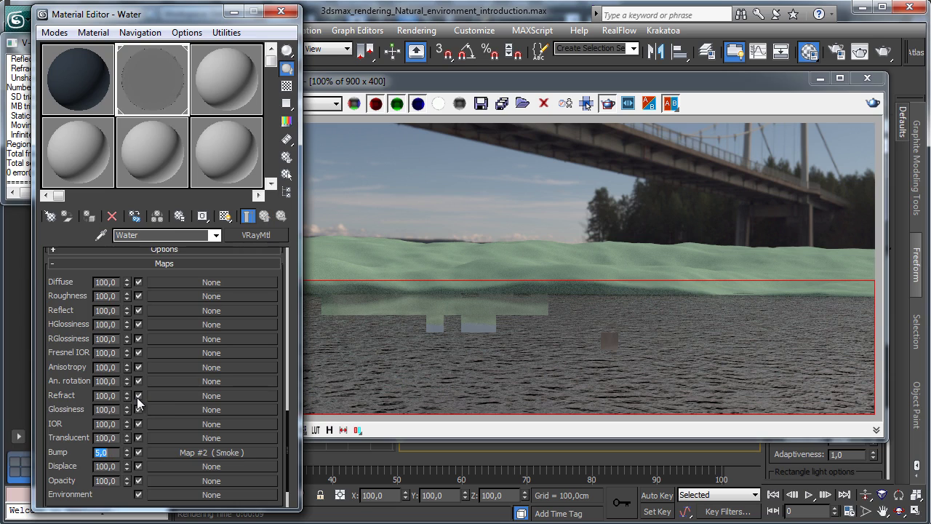
left_click(874, 102)
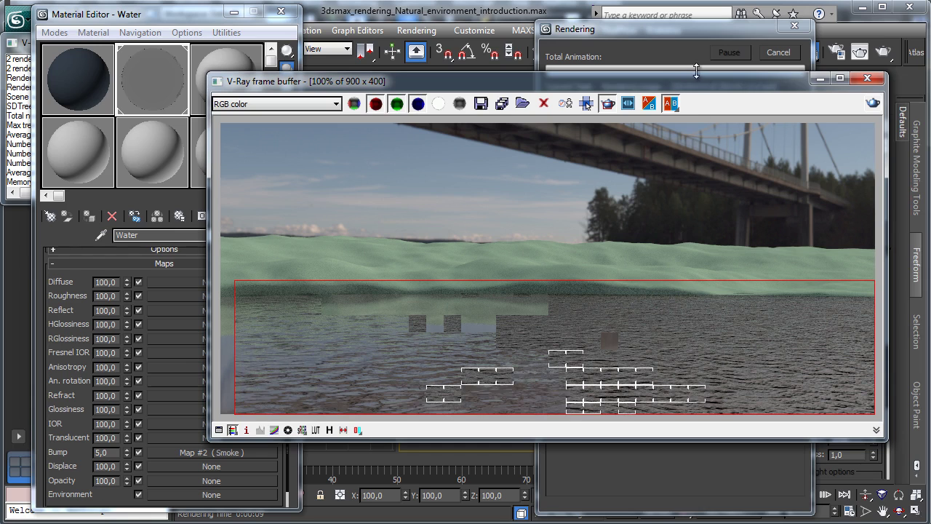
Step: Set the Water material's bump amount to 1,5 and render the water region again
left_click(143, 22)
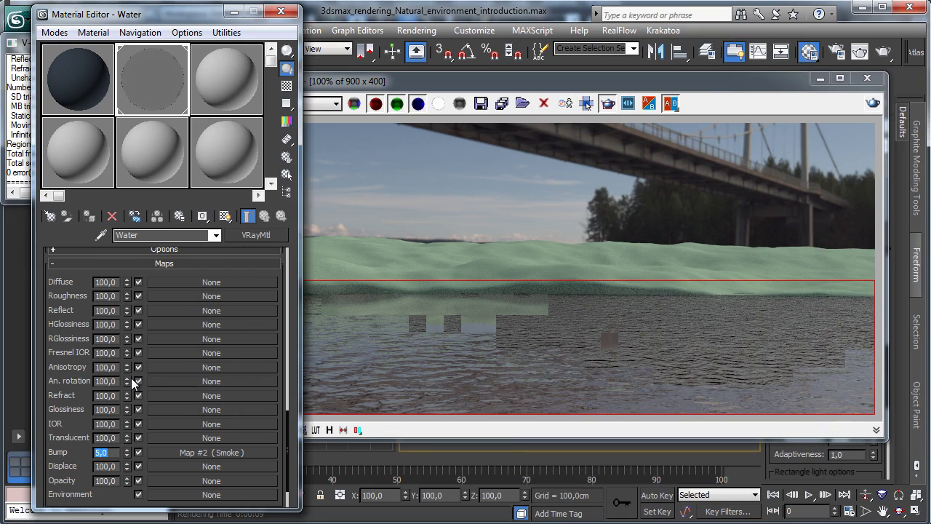
type("1,5")
key("Return")
left_click(837, 51)
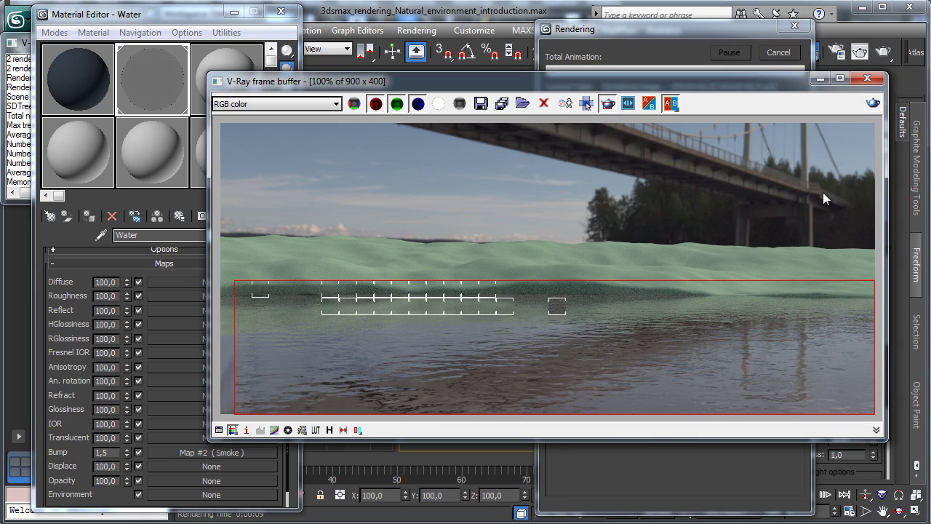
Step: Lower the Water material's bump amount to about 0,7 and re-render the water region
left_click(131, 18)
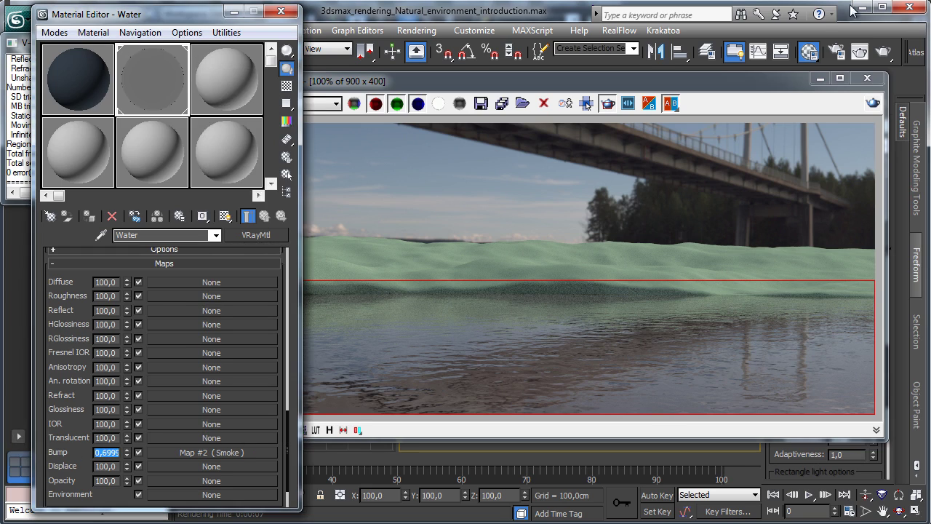
left_click(810, 79)
left_click(608, 103)
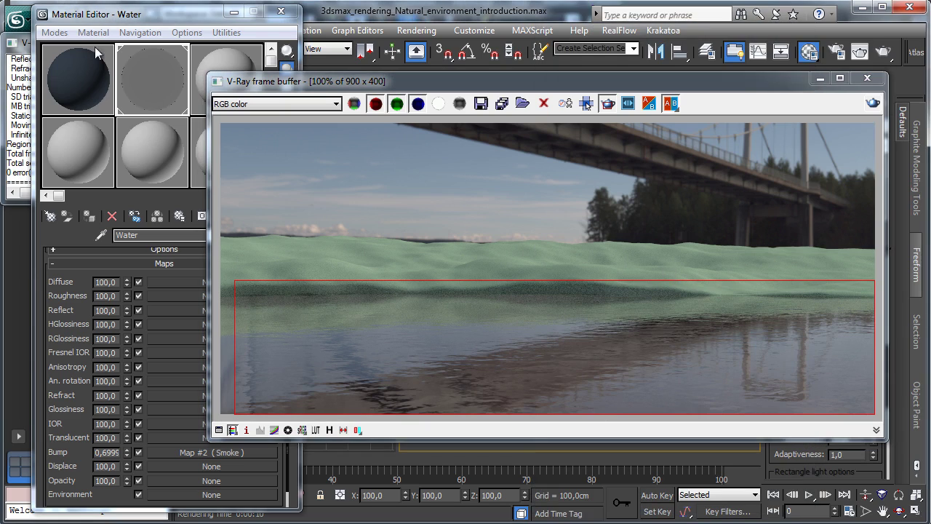
Step: Close the material editor and the V-Ray messages, save the scene and minimise the frame buffer
left_click(289, 18)
left_click(214, 44)
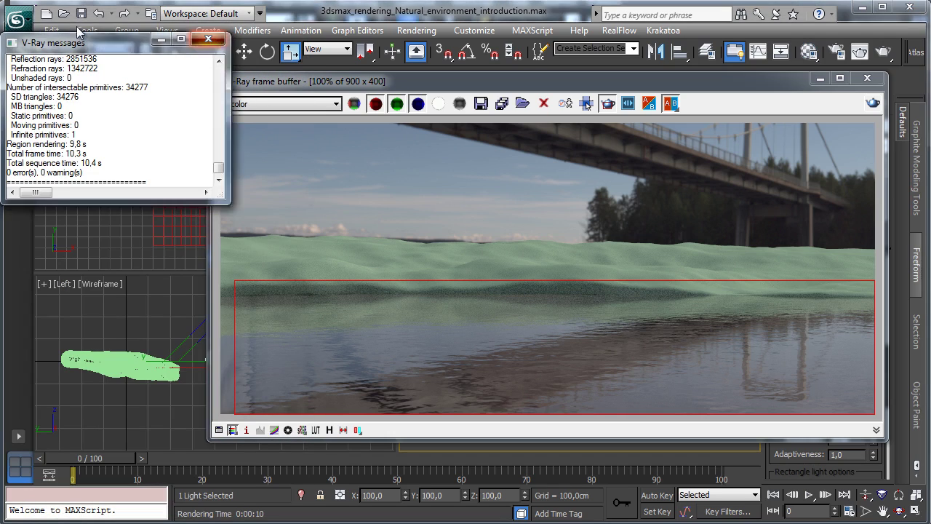
left_click(80, 14)
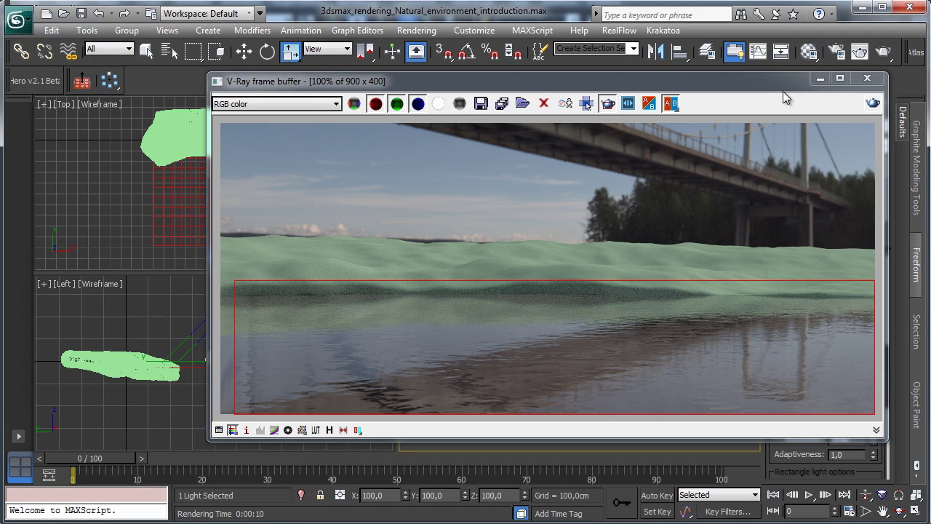
left_click(820, 78)
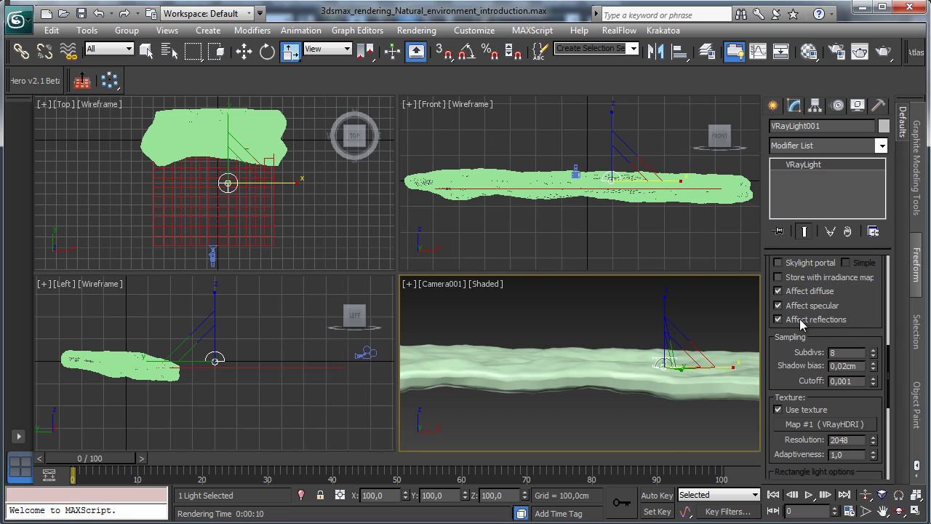
scroll(869, 306, "up", 5)
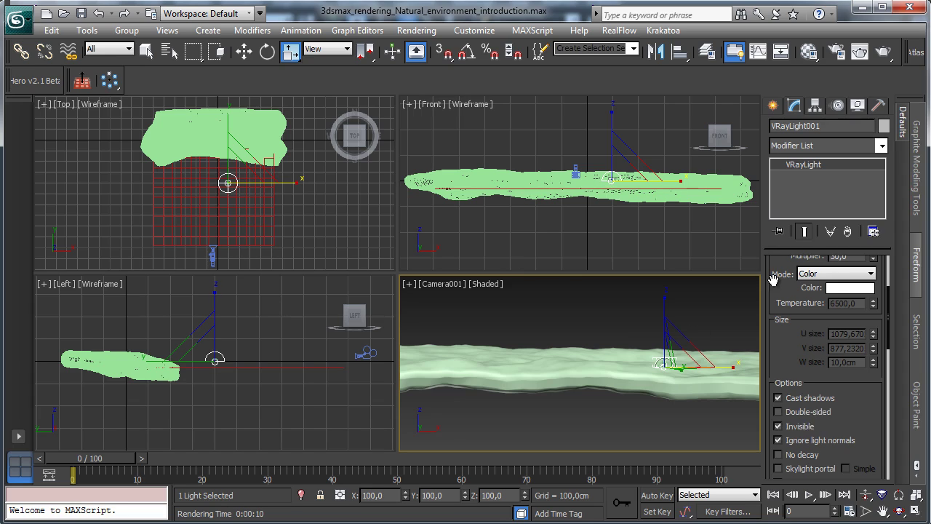
scroll(772, 280, "up", 5)
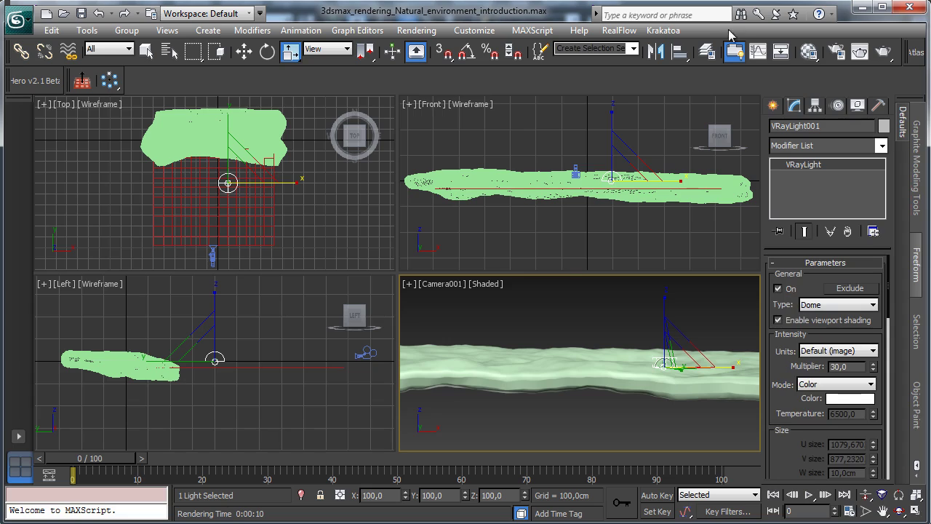
left_click(809, 52)
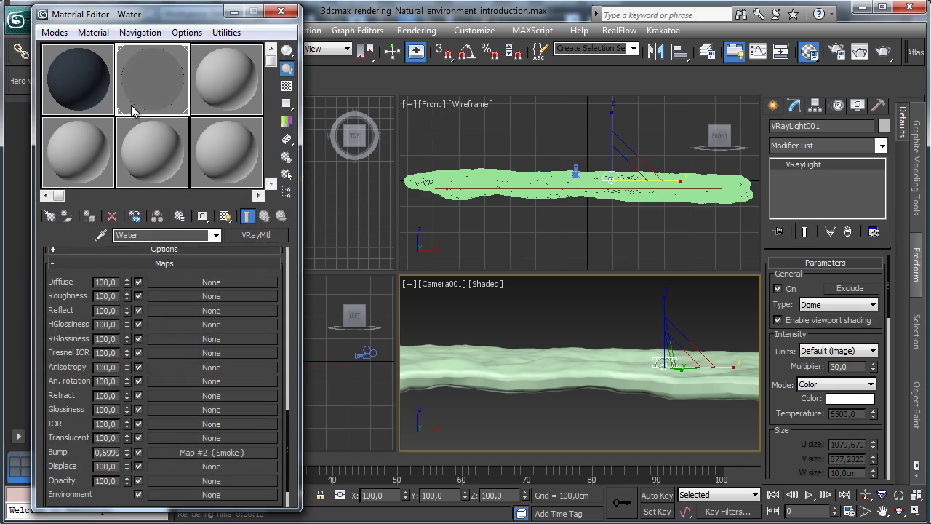
left_click(227, 94)
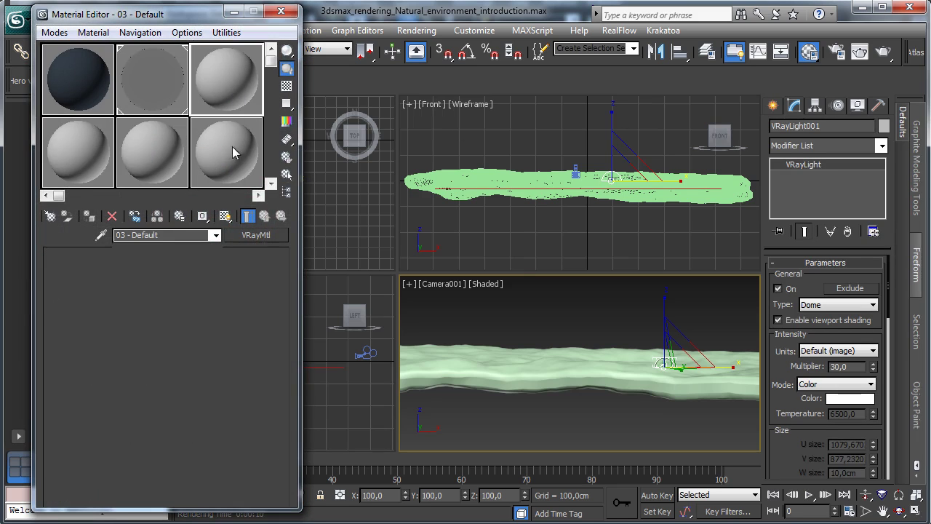
left_click(281, 11)
Step: Assign a VRaySky map as the environment map in the environment settings, with the material editor open alongside
left_click(416, 30)
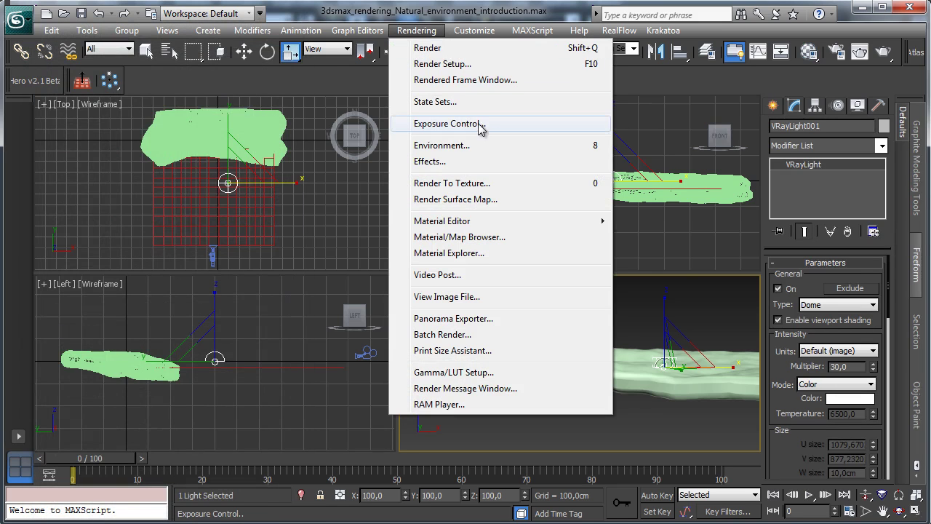
left_click(470, 146)
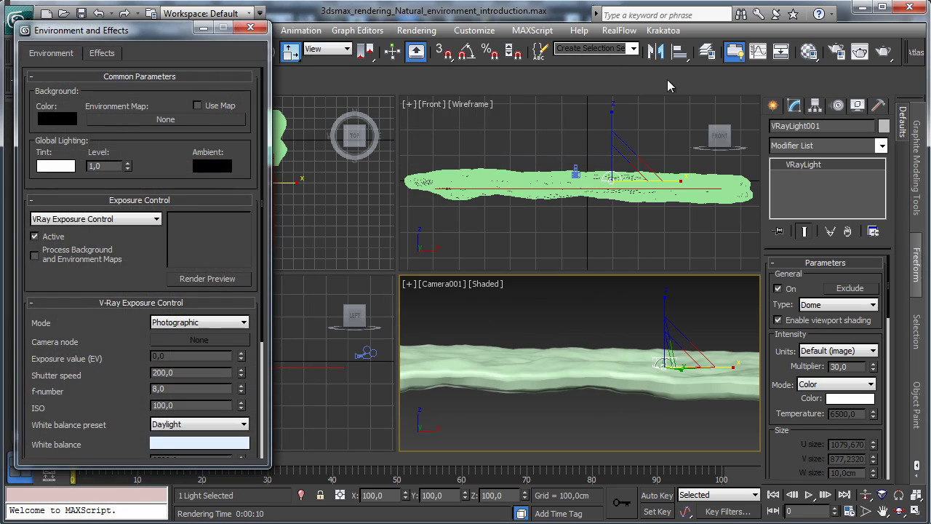
left_click(809, 51)
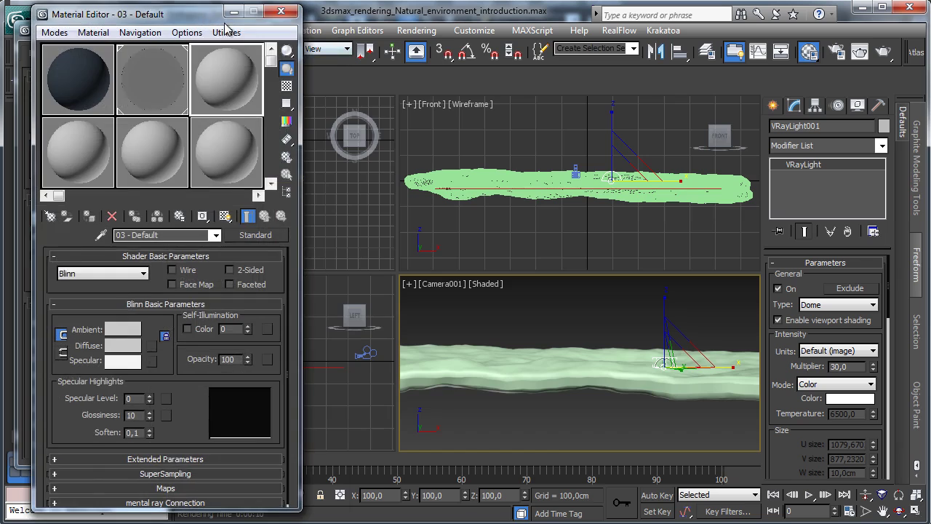
left_click_drag(227, 22, 679, 43)
left_click(165, 119)
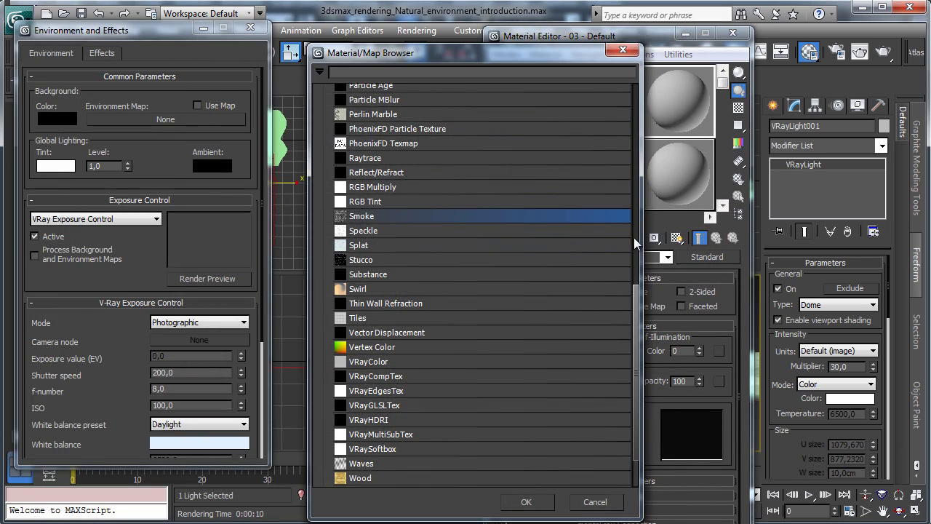
left_click_drag(634, 294, 637, 352)
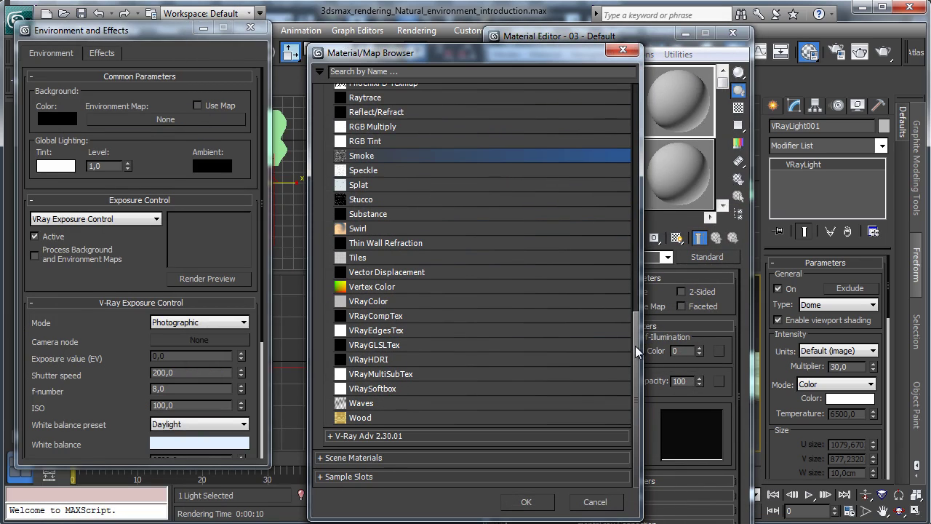
left_click(357, 436)
left_click_drag(635, 304, 629, 390)
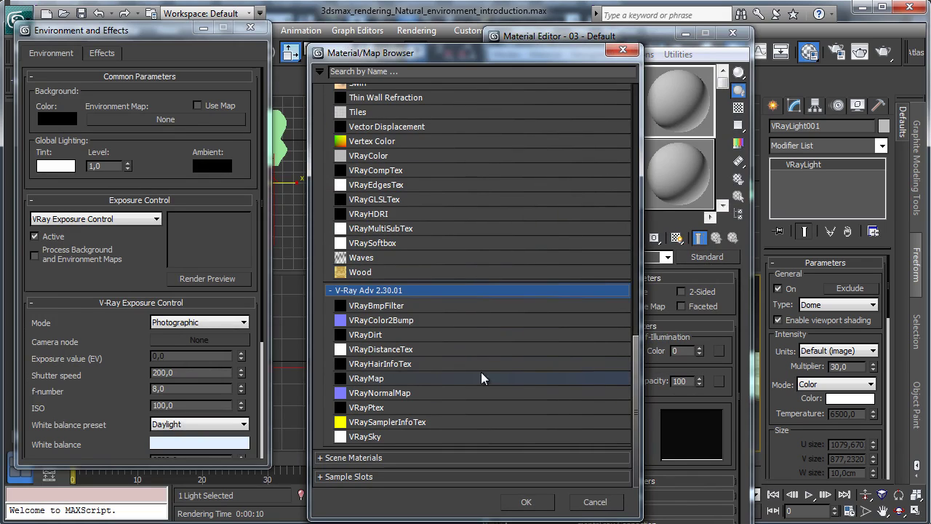
double_click(377, 437)
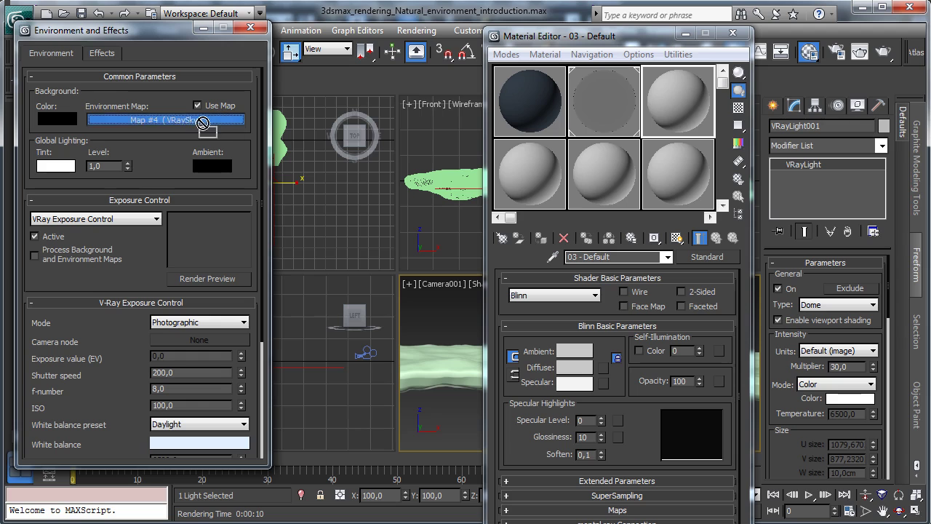
Step: Instance the VRaySky environment map into the third material sample slot, close the environment settings and shift the material editor aside
left_click_drag(670, 114, 671, 115)
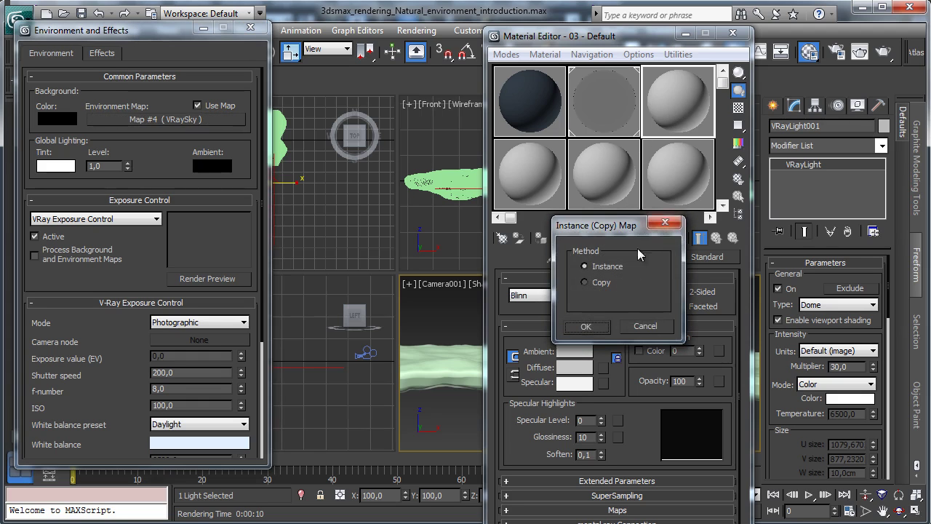
left_click(588, 325)
left_click(250, 27)
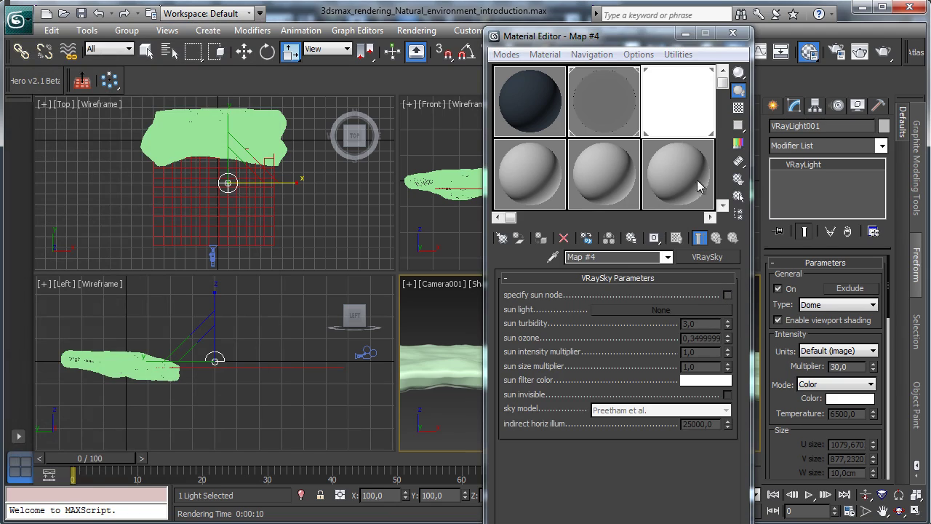
left_click_drag(637, 38, 536, 95)
Step: Create a Daylight system over the water plane in the Top view, just beside the dome light
left_click(773, 105)
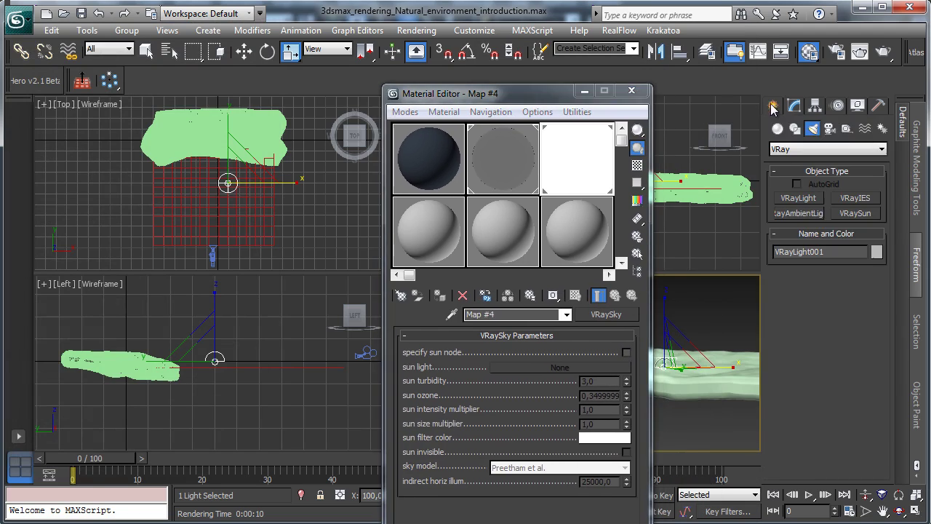
left_click(846, 128)
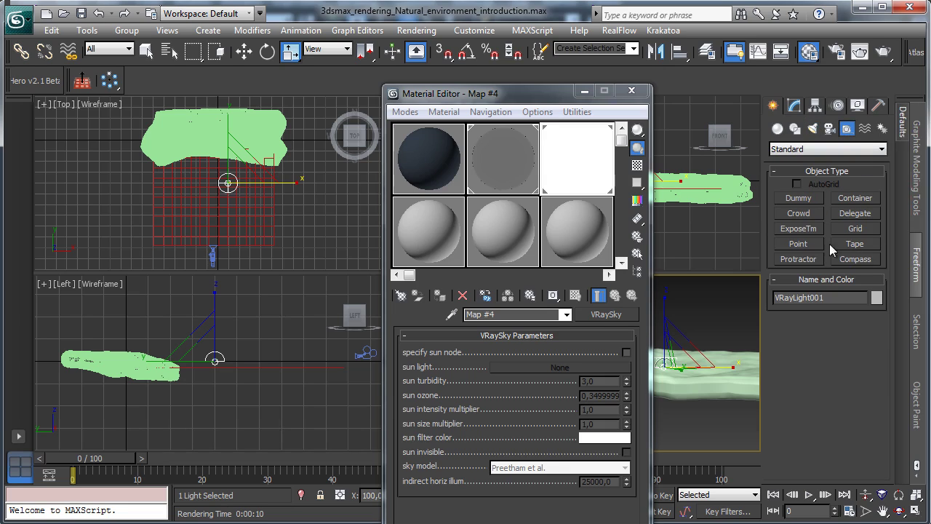
left_click(865, 129)
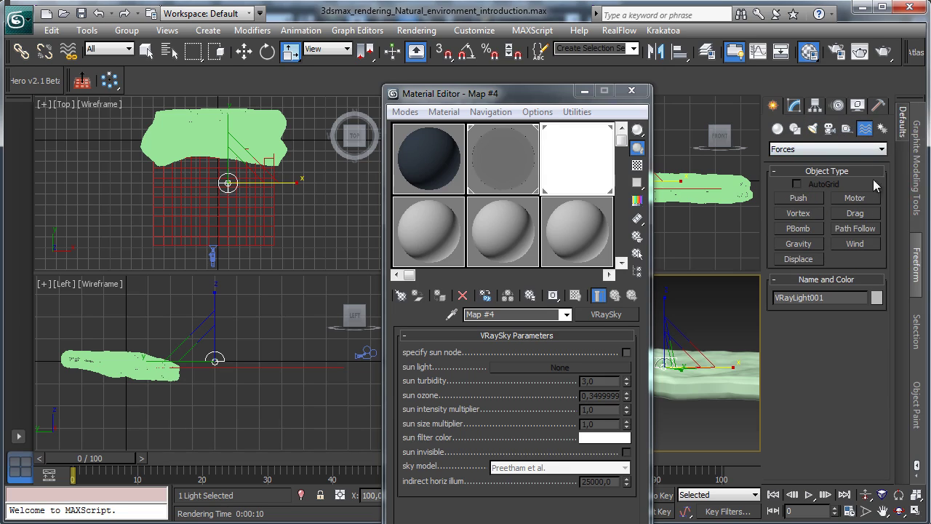
left_click(882, 129)
left_click(798, 229)
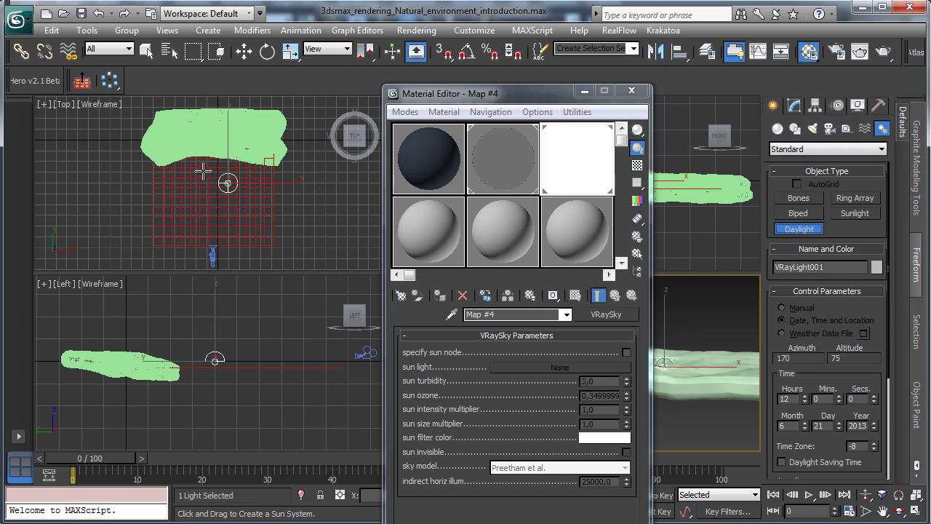
left_click_drag(213, 183, 221, 184)
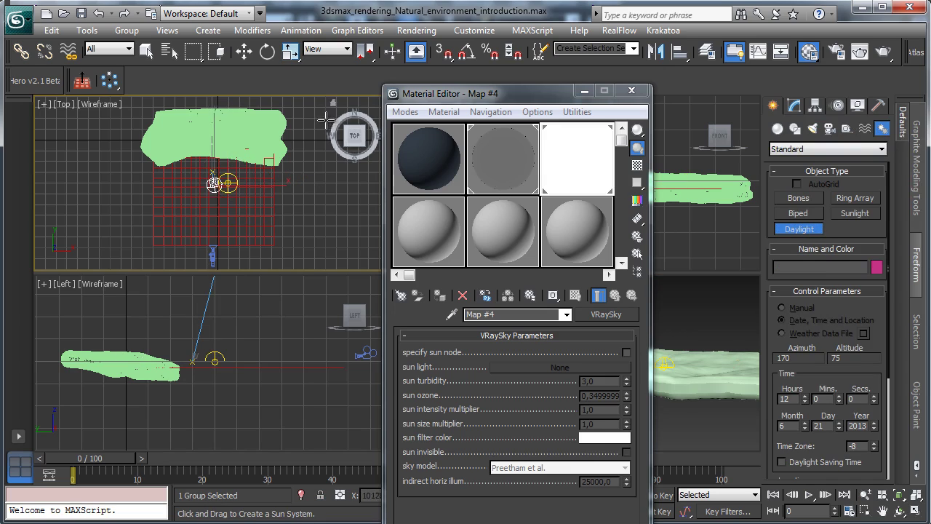
left_click(244, 51)
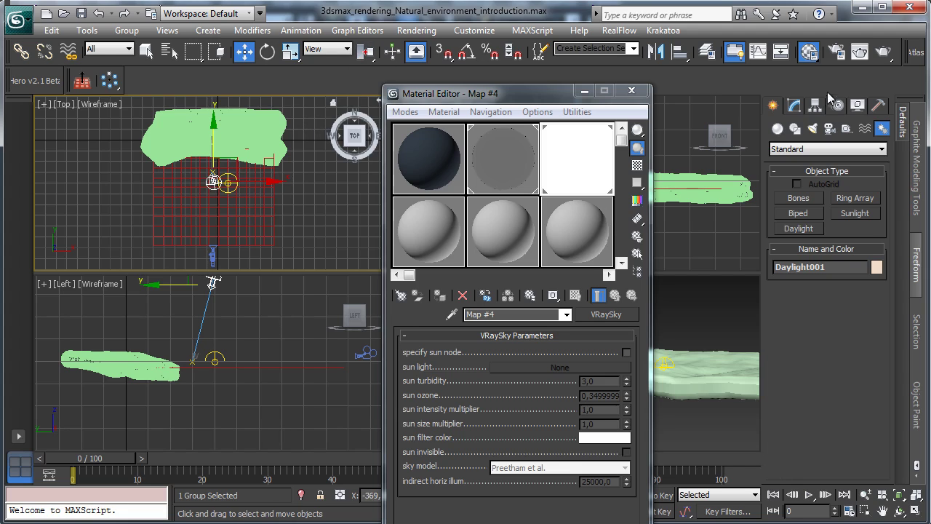
Step: Set the daylight's sunlight type to VRaySun and accept replacing the existing environment map
left_click(794, 104)
left_click(849, 295)
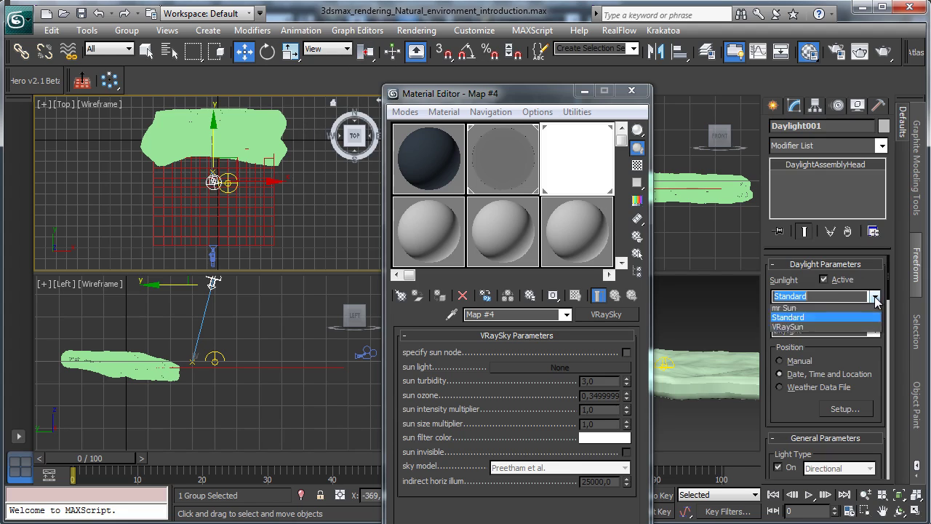
left_click(789, 345)
key("Return")
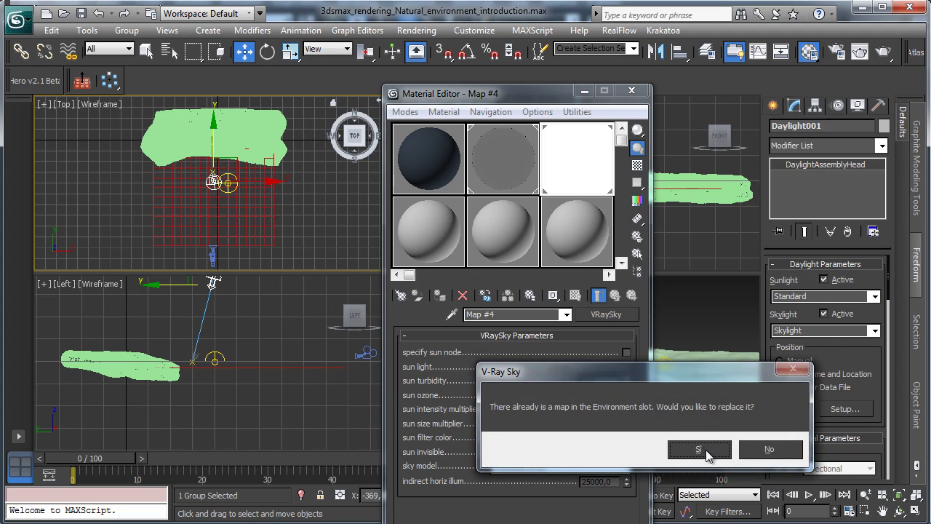
left_click(704, 451)
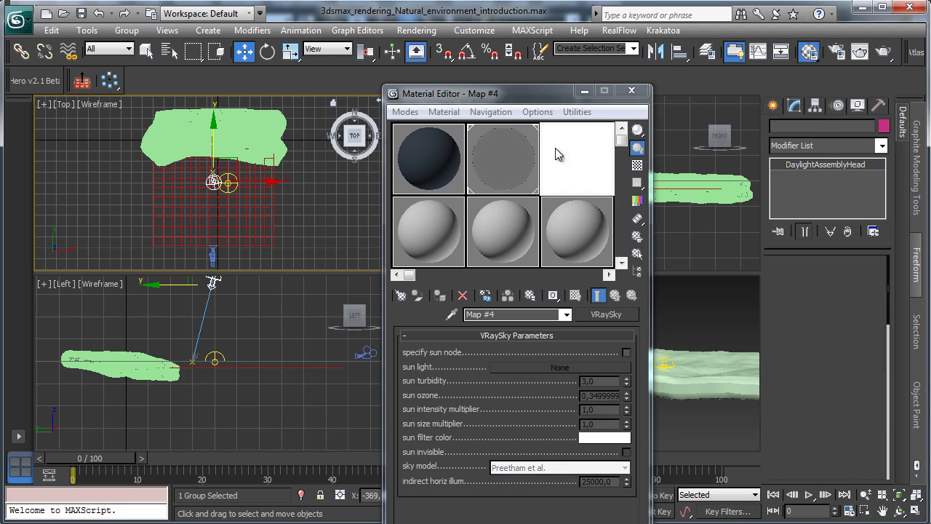
Step: Bring the new VRaySky environment map into the third material sample slot and close the environment settings
left_click(416, 30)
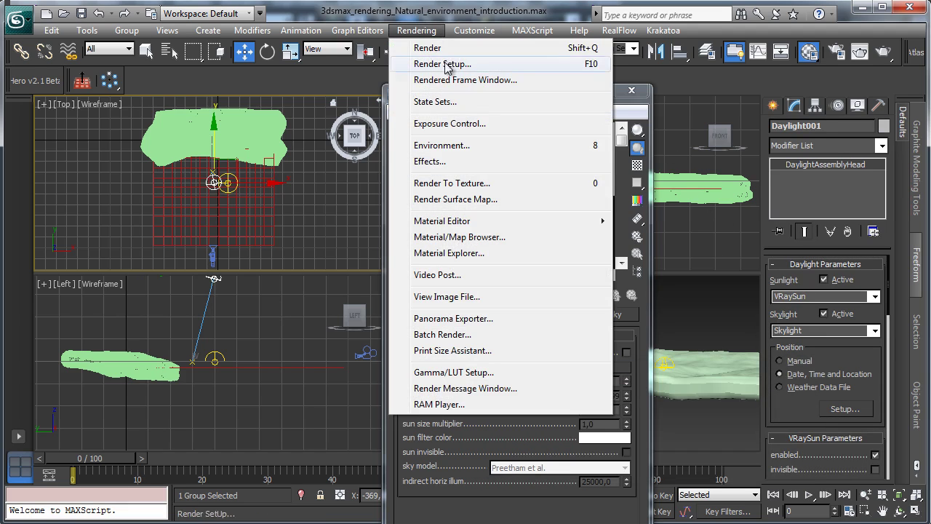
left_click(452, 124)
left_click_drag(179, 117, 578, 162)
left_click(484, 383)
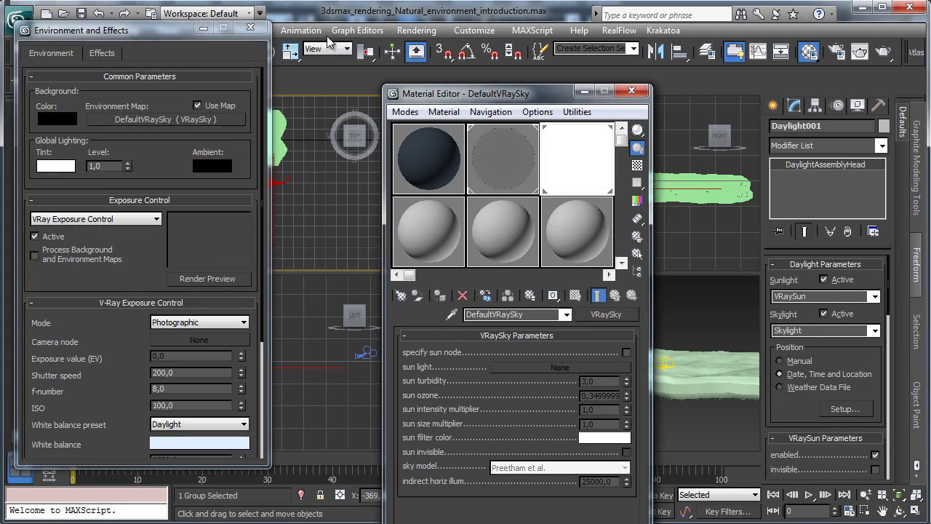
left_click(250, 27)
Step: Turn on the sky map's specify sun node option, assign the daylight's sun as its sun light, and activate the camera view
left_click(626, 352)
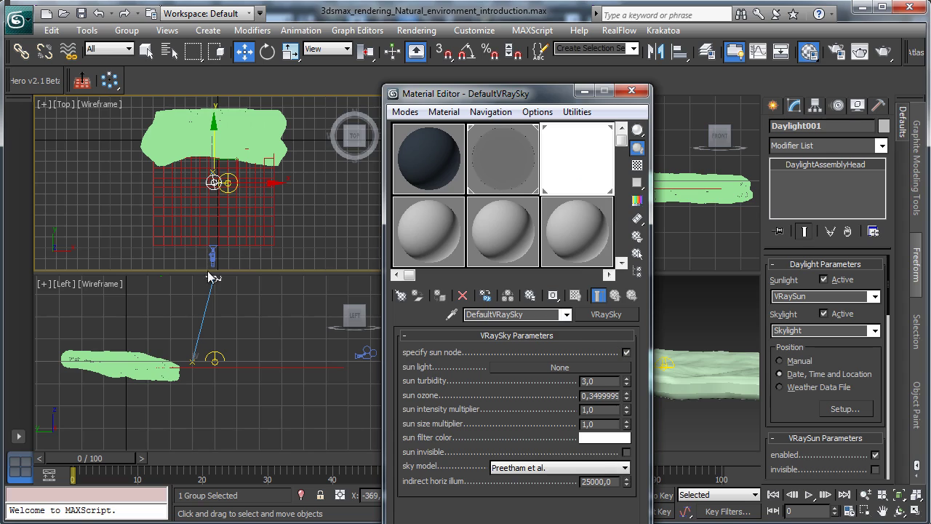
left_click(580, 366)
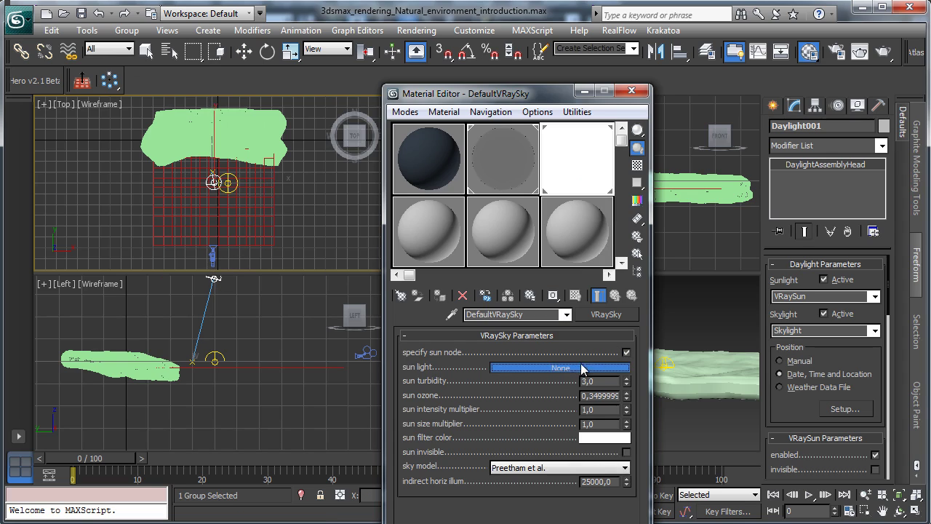
left_click(215, 281)
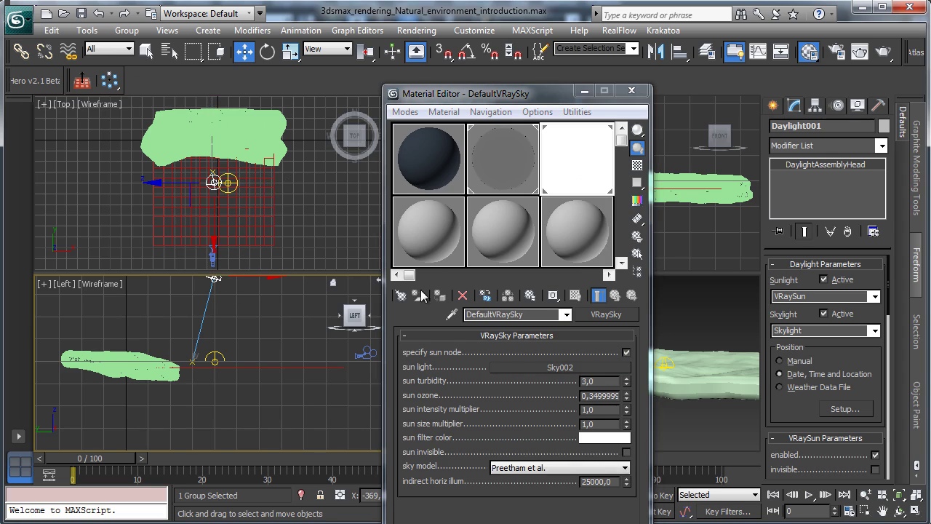
right_click(726, 325)
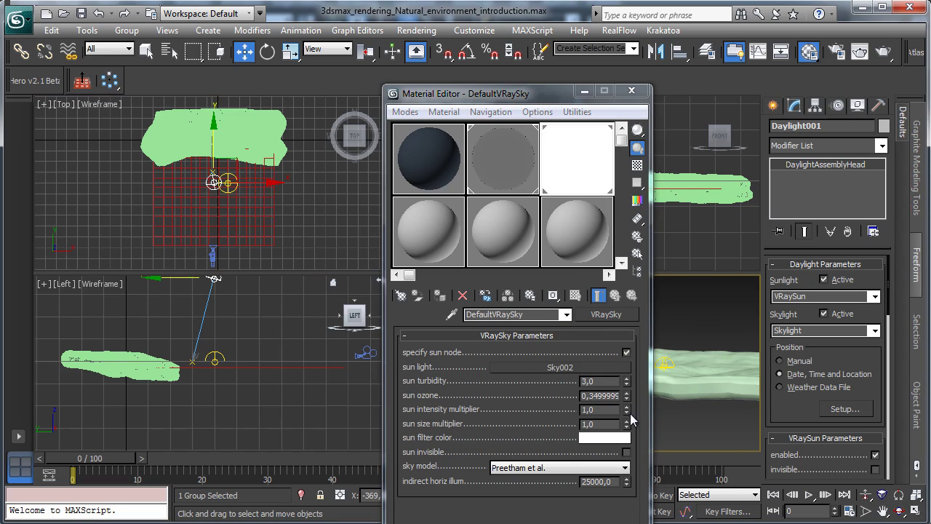
Step: Lower the VRaySky map's sun intensity multiplier to 0,02 and deactivate Skylight in the Daylight001 parameters
left_click_drag(629, 414, 620, 475)
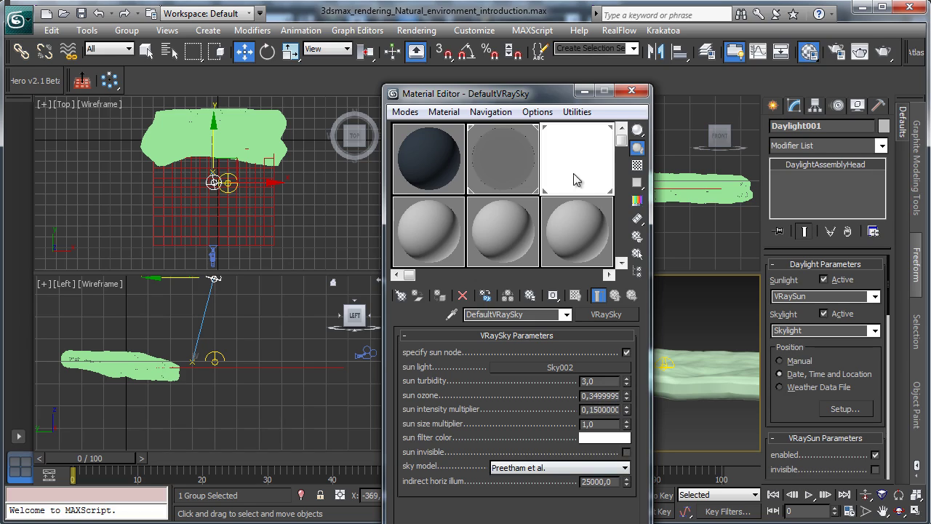
left_click_drag(627, 414, 626, 416)
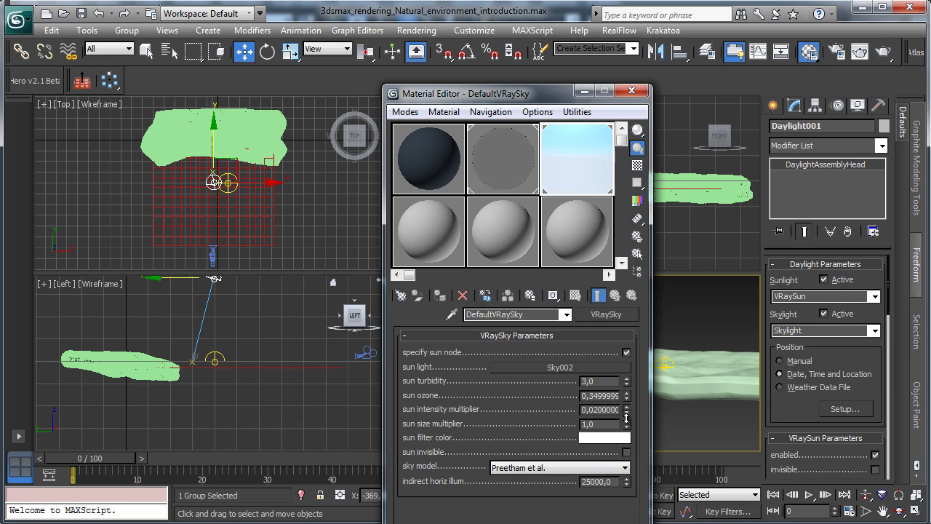
left_click(836, 316)
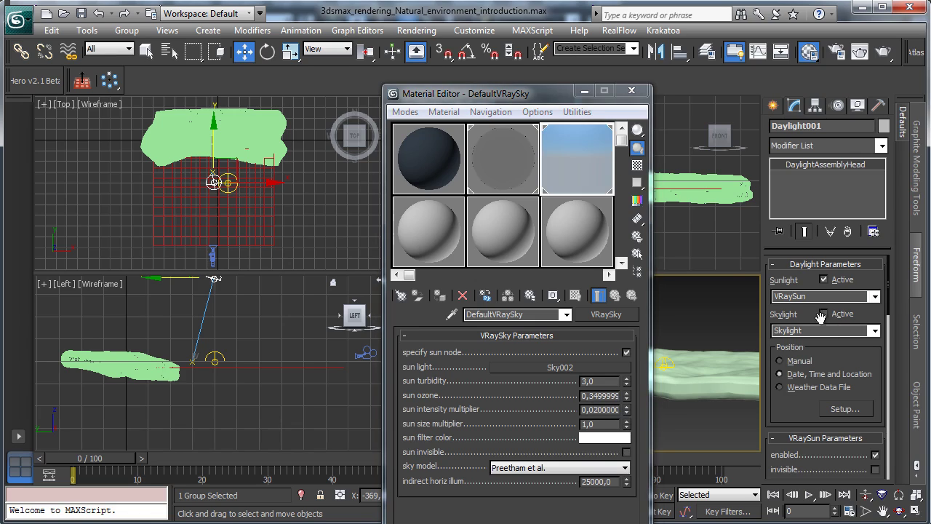
Step: Set the Daylight001 system's time to 9 hours and render the Camera001 view
left_click(215, 358)
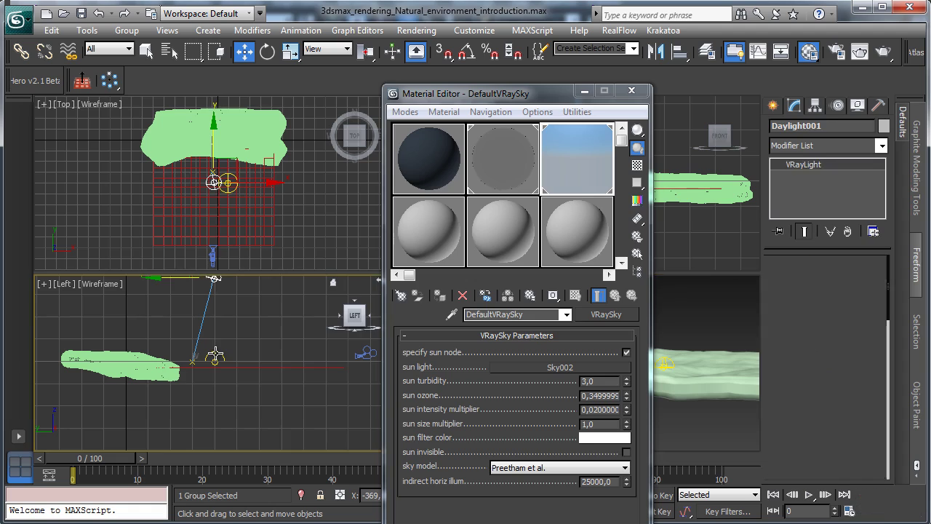
right_click(679, 314)
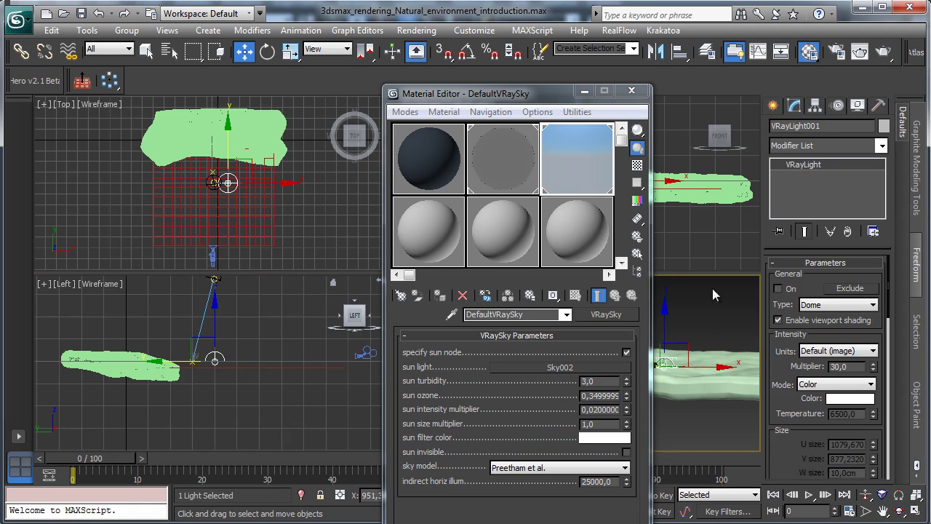
left_click(215, 280)
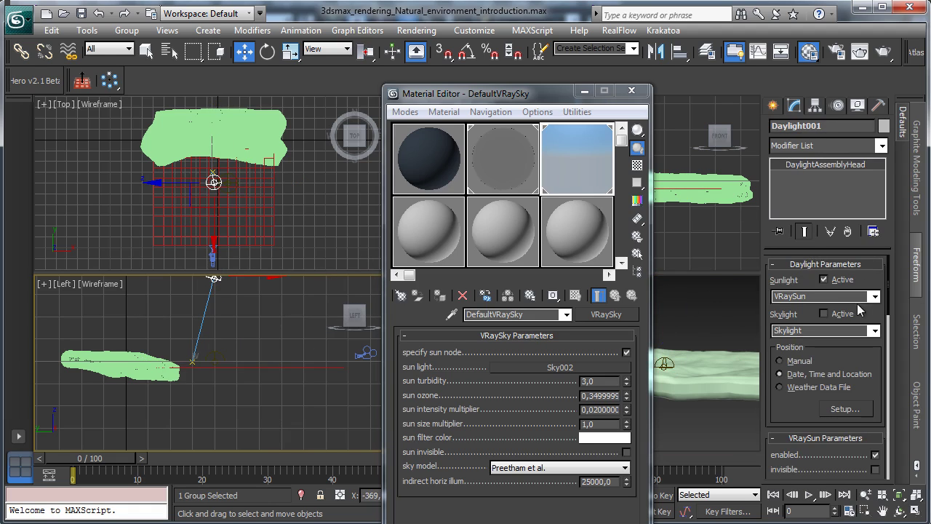
left_click(843, 409)
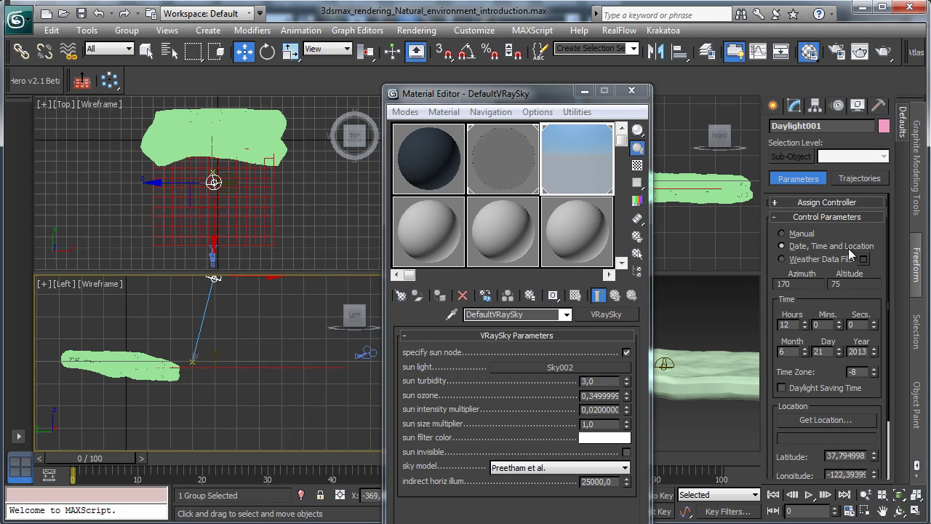
left_click(805, 327)
left_click(804, 327)
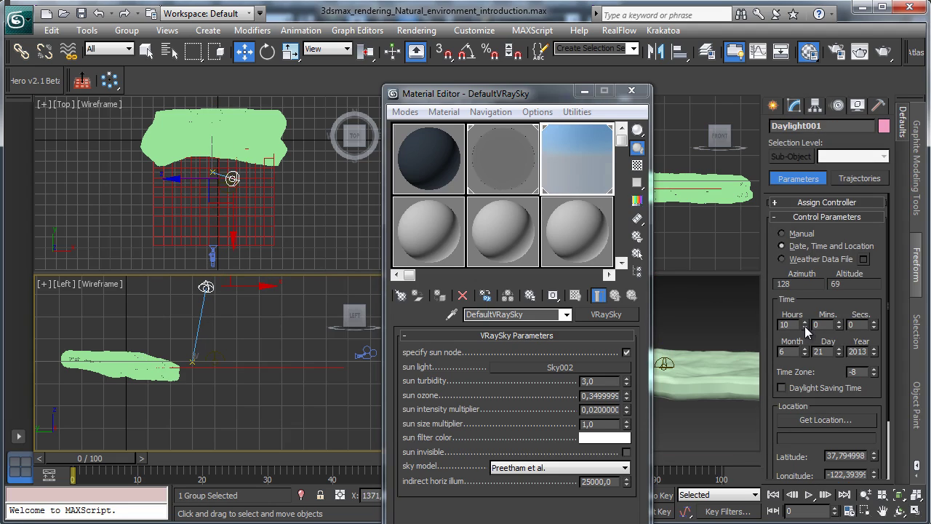
left_click(804, 327)
right_click(700, 302)
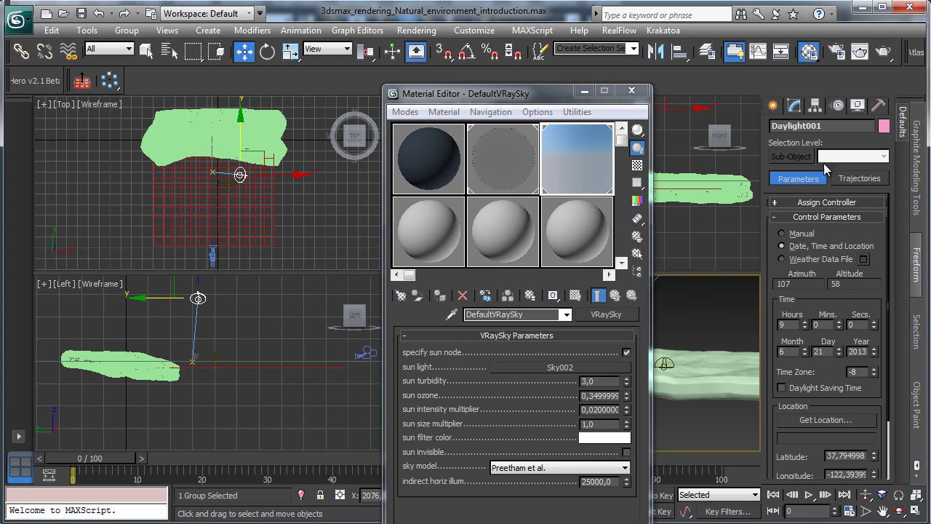
left_click(876, 54)
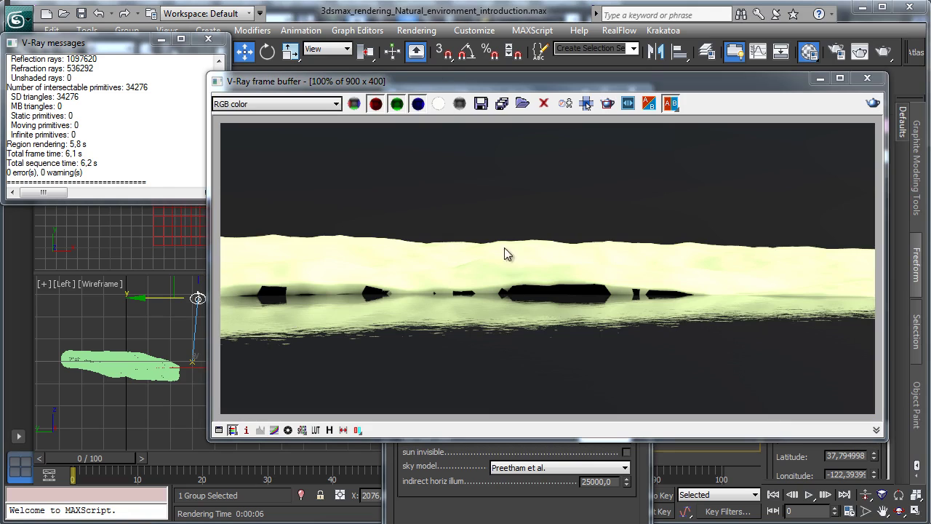
Step: Raise the VRaySky sun intensity multiplier to about 0,08 and render a test of the camera view
key("m")
left_click_drag(494, 98, 172, 69)
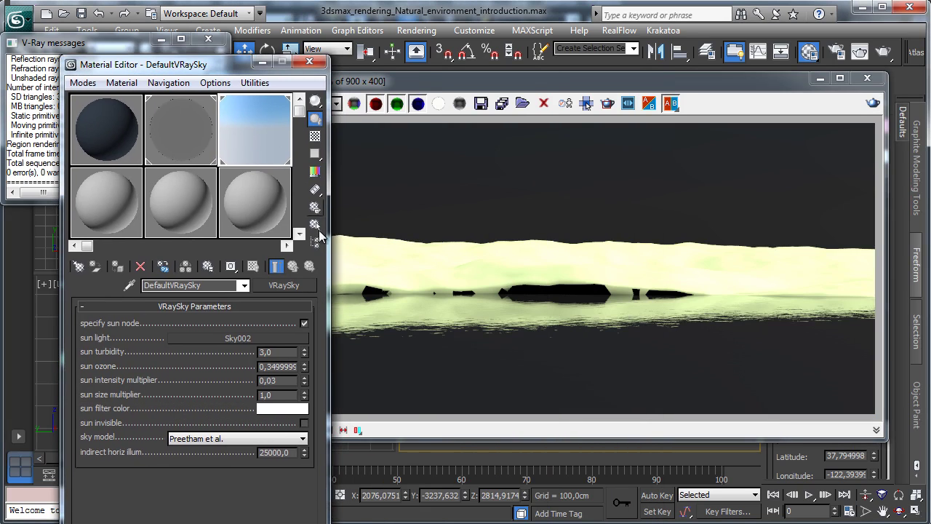
left_click_drag(304, 363, 303, 376)
left_click(305, 382)
left_click(304, 379)
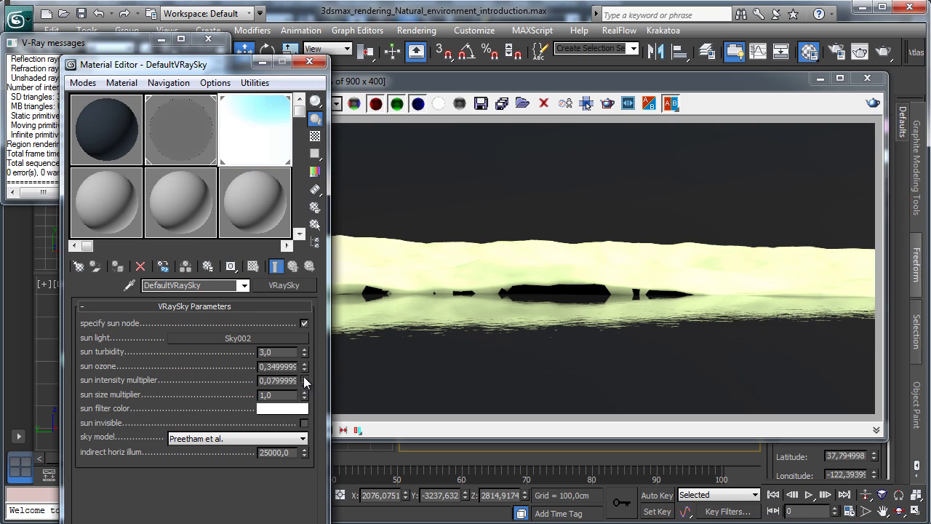
left_click(873, 104)
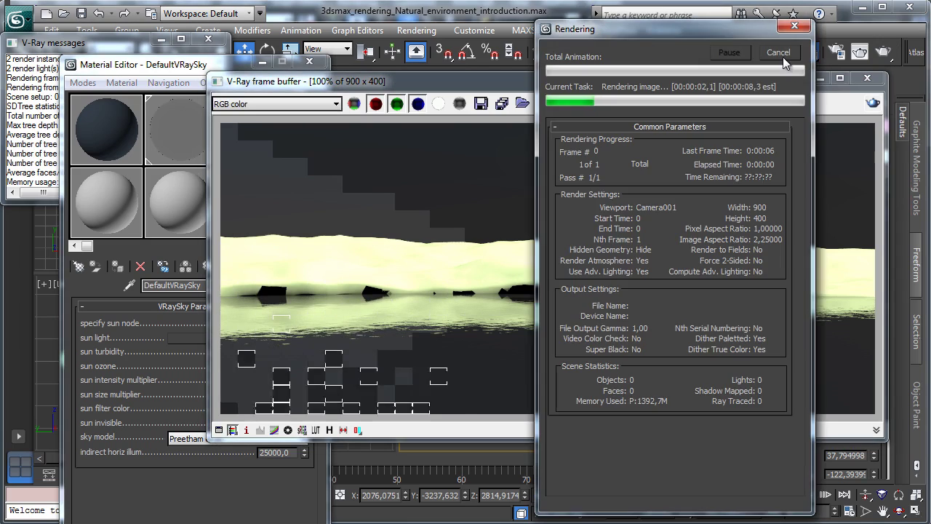
Step: Set the VRaySky sun intensity multiplier to 0,3 and run a partial test render
left_click(167, 73)
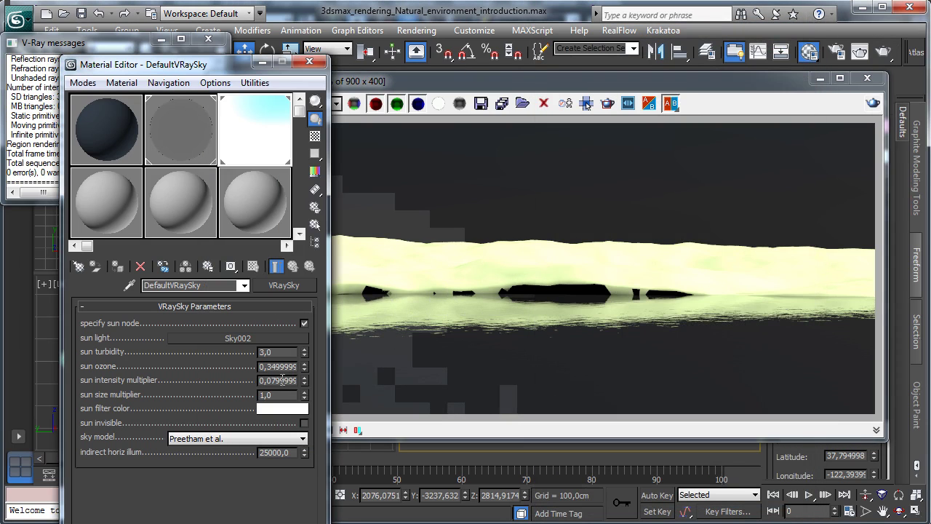
double_click(282, 380)
type("0,3")
key("Return")
left_click(872, 103)
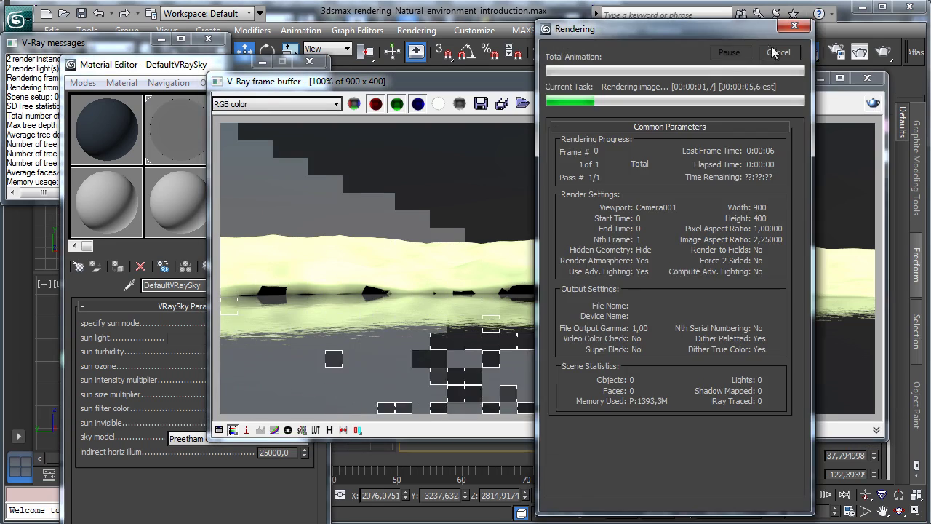
left_click(777, 53)
Step: Raise the VRaySky sun intensity multiplier to about 0,51 and run a partial test render
left_click(165, 67)
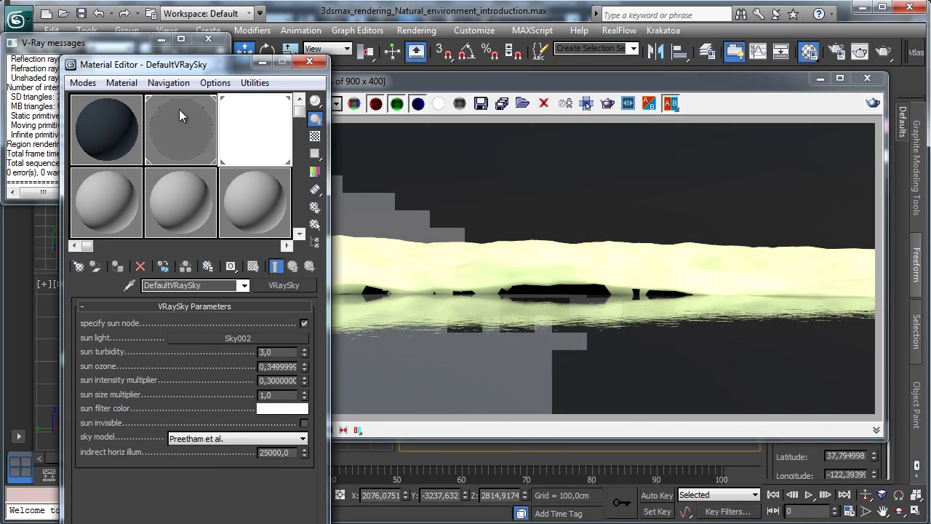
left_click_drag(305, 381, 309, 365)
left_click(867, 106)
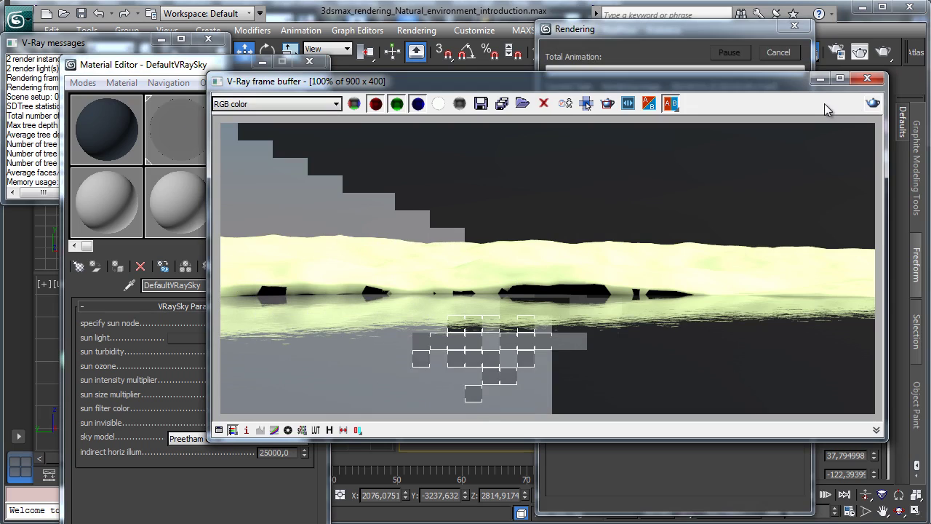
left_click(703, 37)
left_click(777, 52)
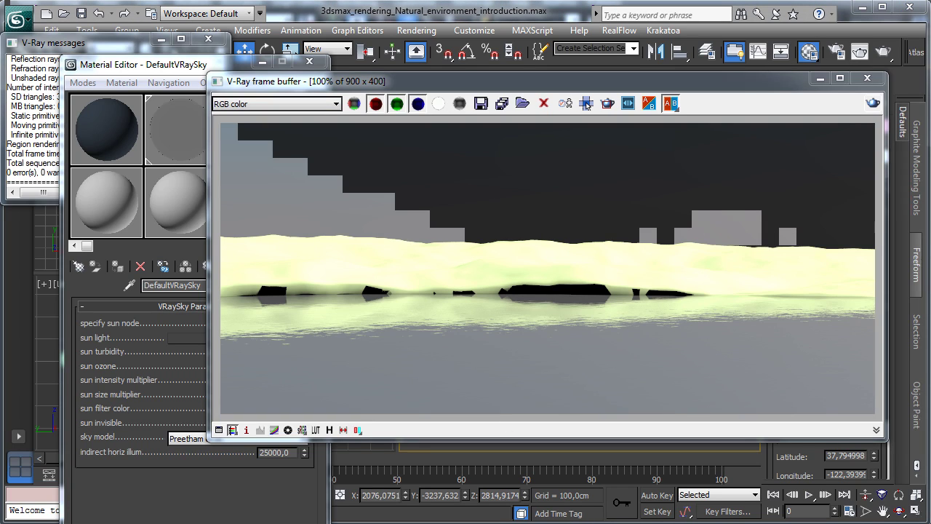
Step: Switch to Firefox to view the free HDR Sky Cloudy page on HDRI-Hub, and return to 3ds Max
key("alt+Tab")
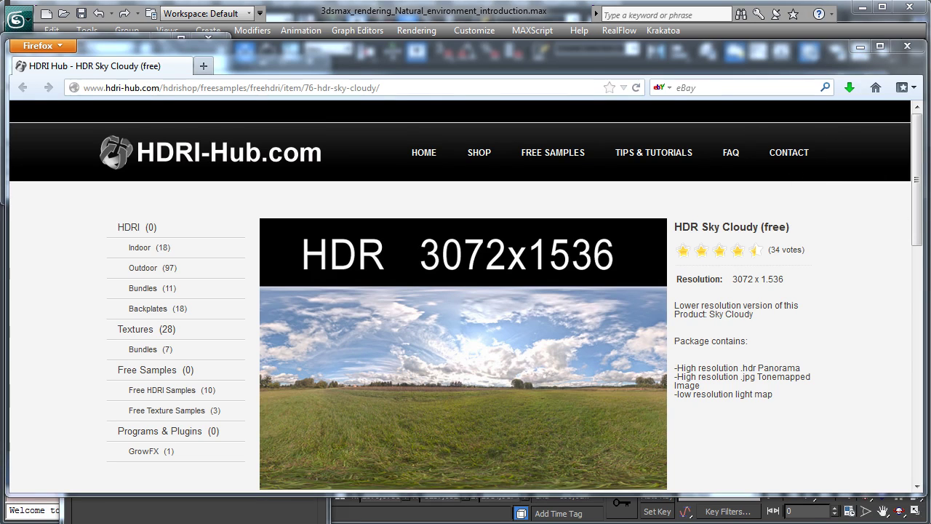
left_click(860, 46)
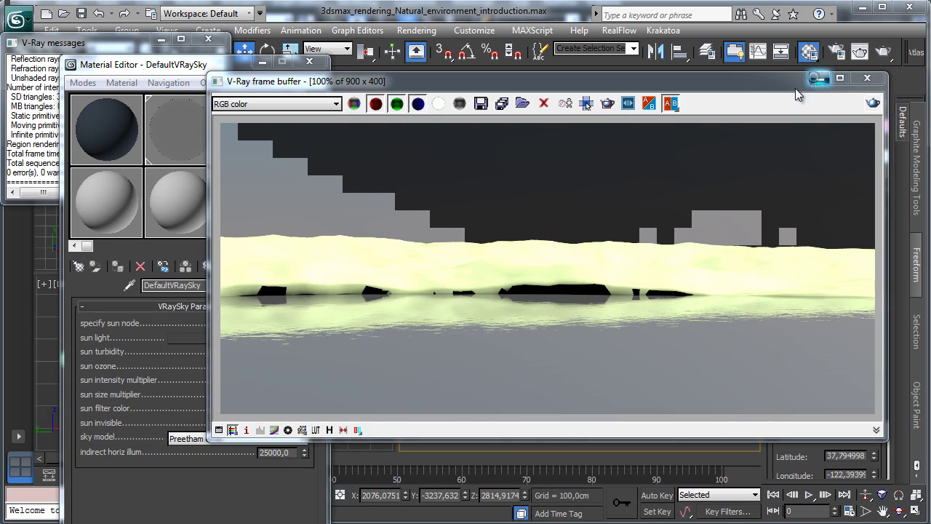
Step: Deactivate Sunlight in the Daylight001 parameters and close the Material Editor
left_click(820, 78)
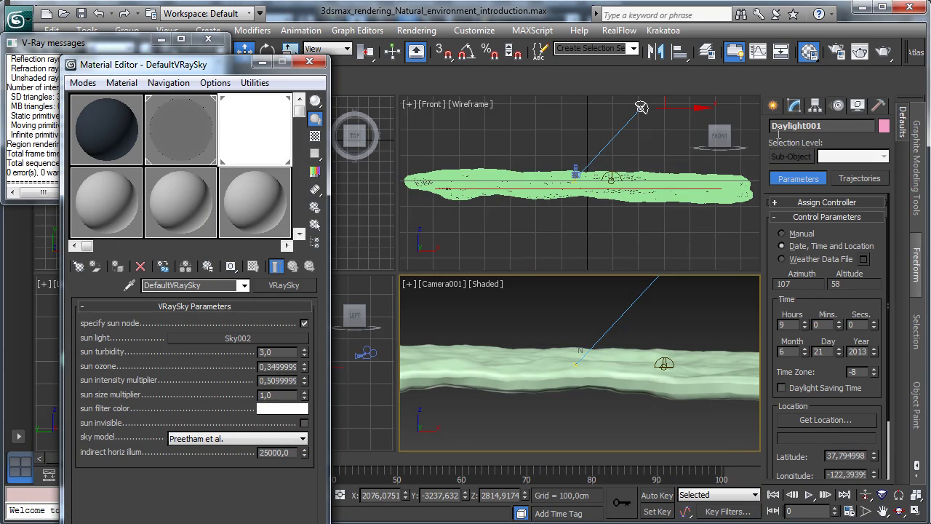
left_click(794, 107)
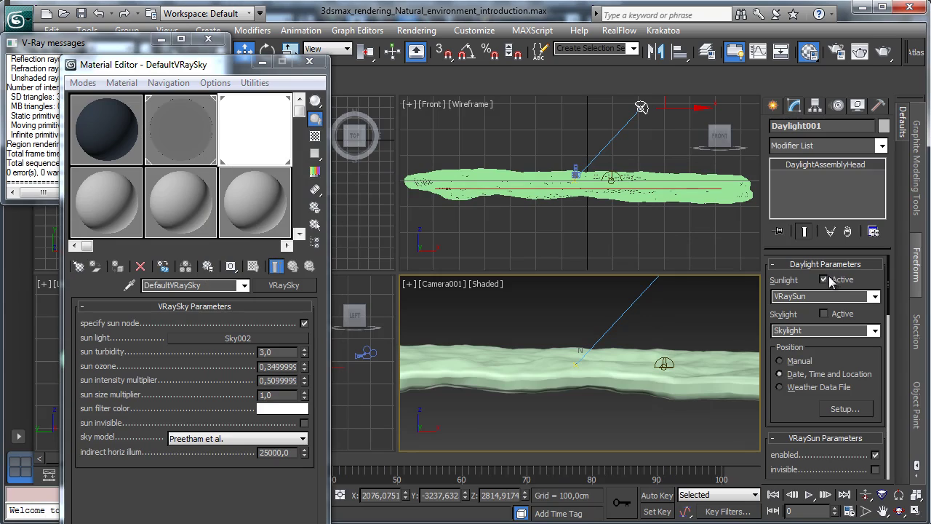
left_click(309, 61)
Step: Turn off the use of the DefaultVRaySky environment map in the scene's background settings
left_click(416, 30)
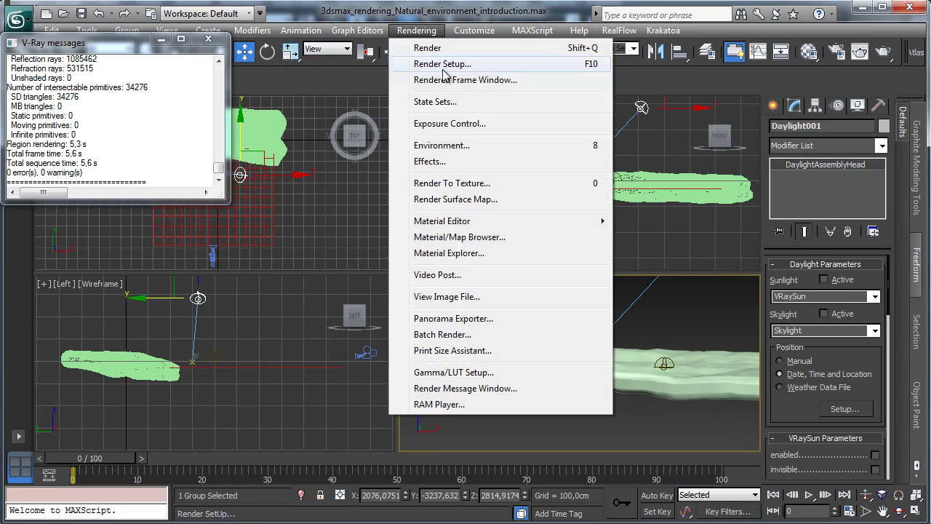
left_click(463, 125)
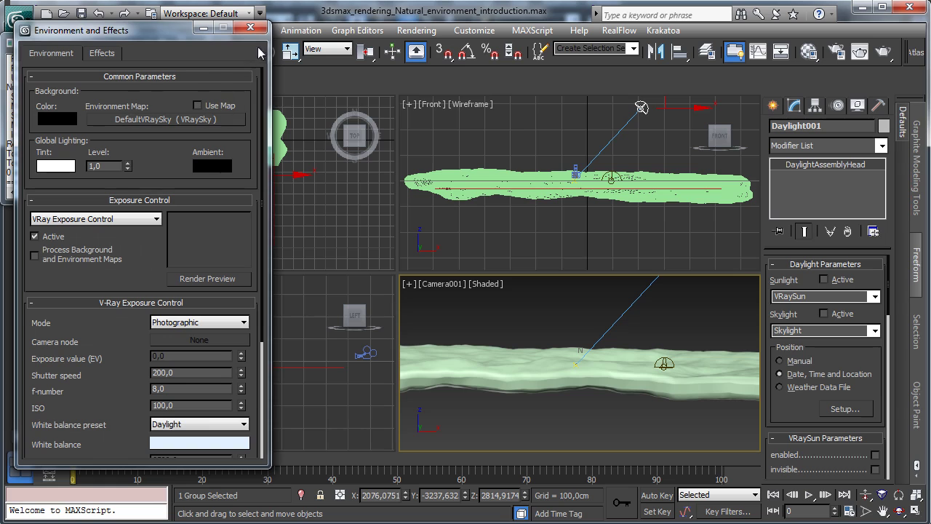
left_click(250, 27)
Step: Select the dome light VRayLight001 from the scene's object list
left_click(663, 363)
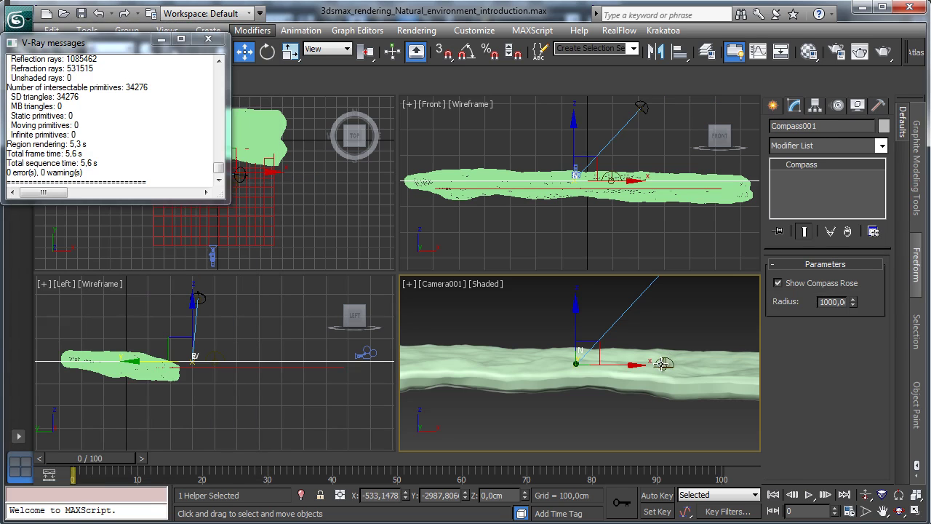
left_click(665, 369)
left_click(665, 365)
left_click(662, 365)
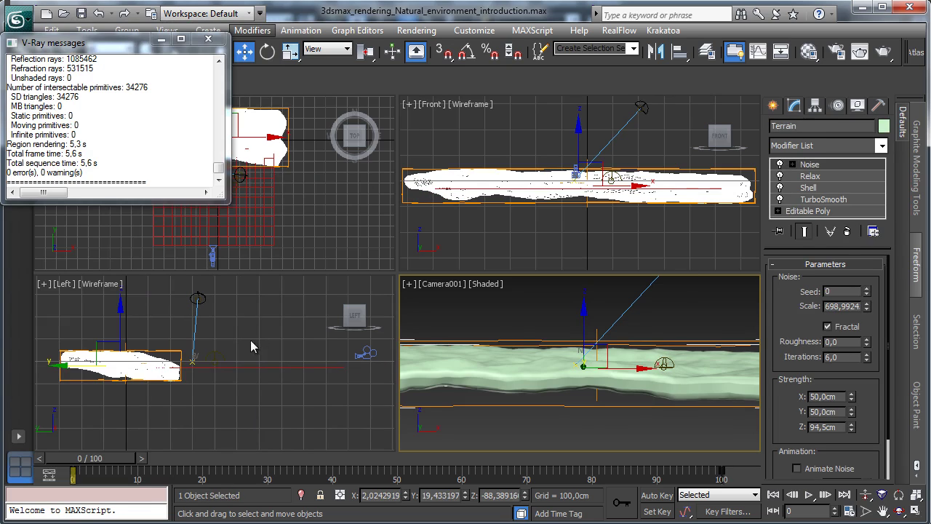
left_click(161, 38)
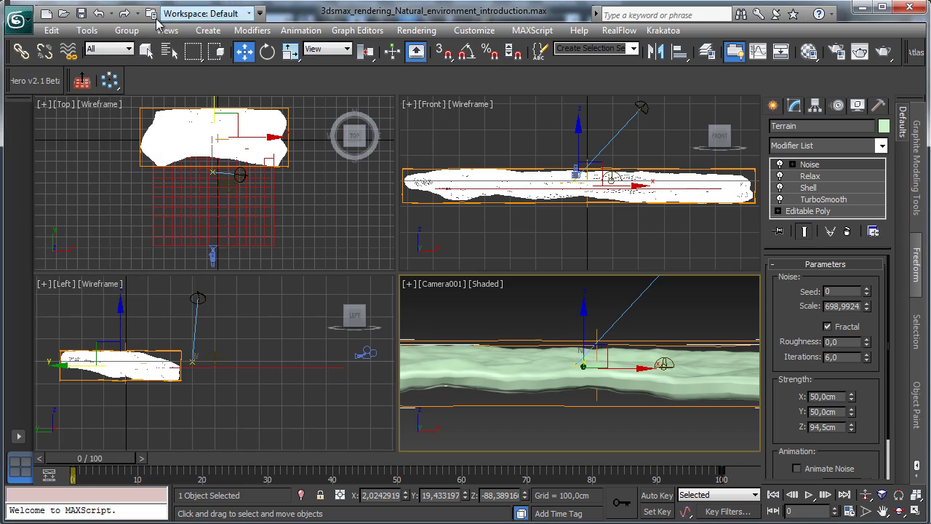
left_click(170, 50)
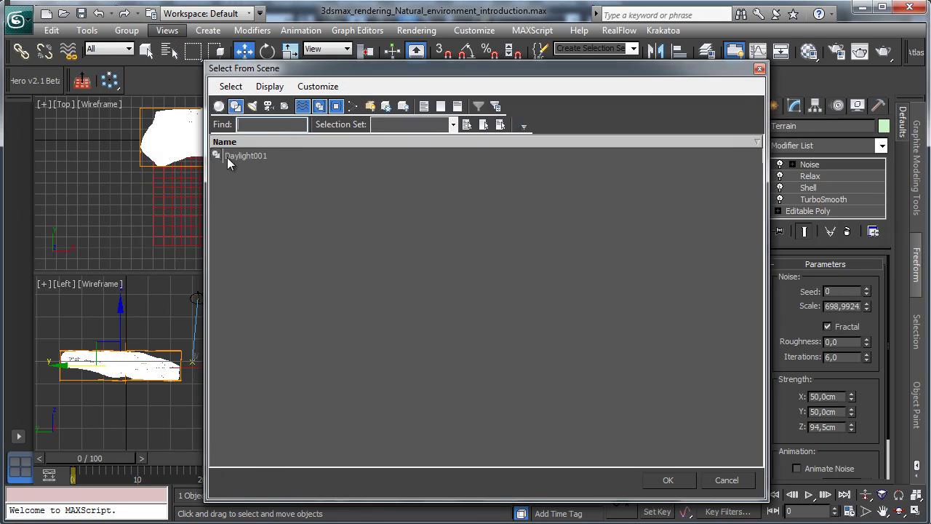
double_click(229, 157)
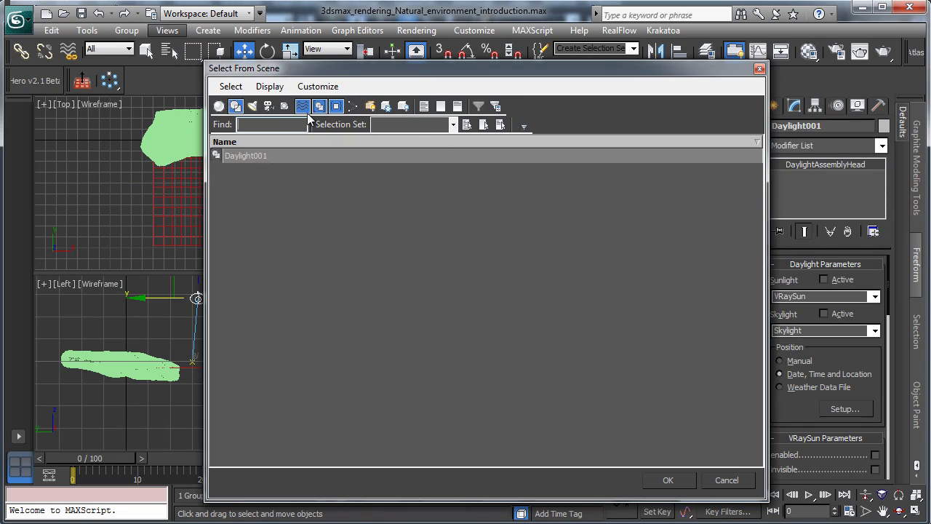
double_click(248, 157)
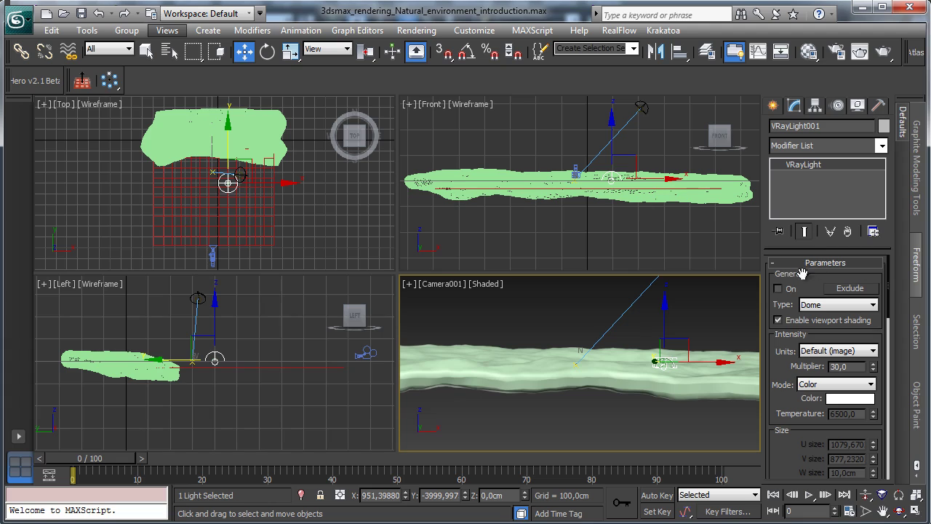
Step: Bring the dome light's VRayHDRI texture into the first sample slot of the Material Editor
scroll(778, 272, "down", 5)
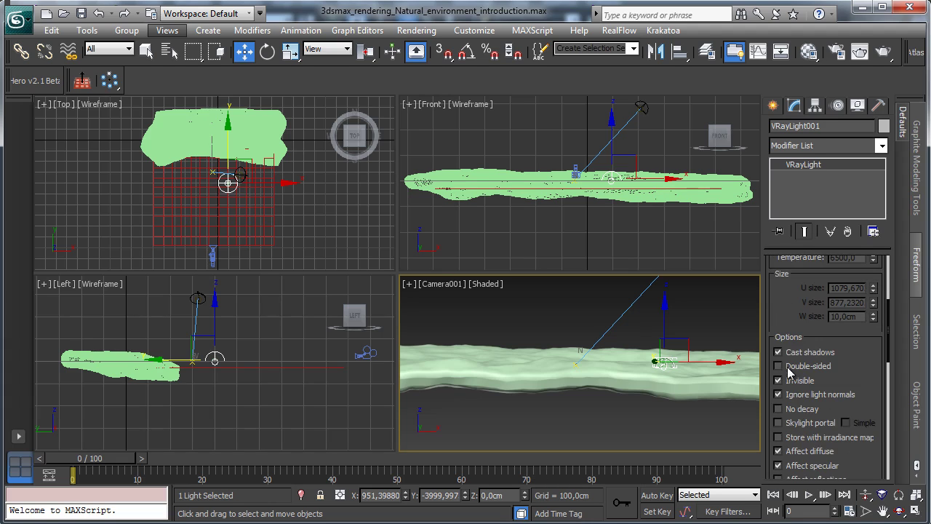
scroll(792, 385, "down", 5)
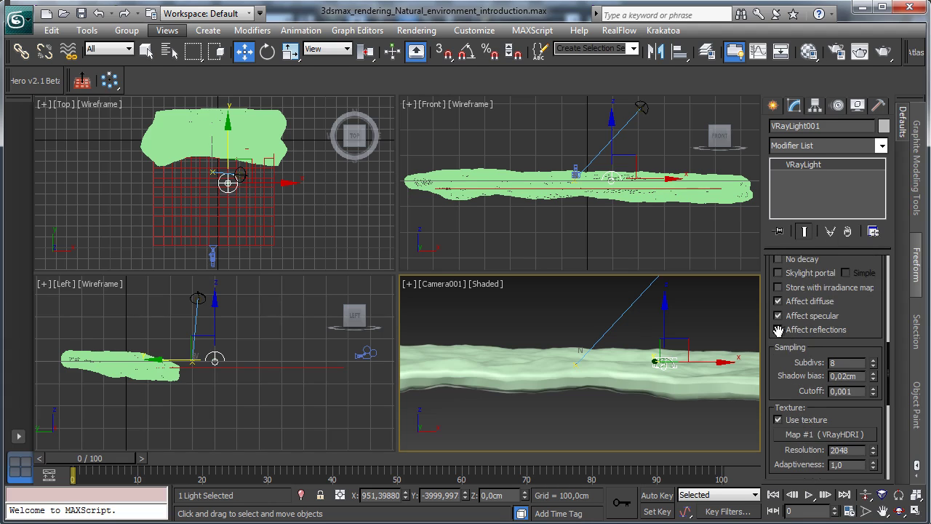
left_click(809, 51)
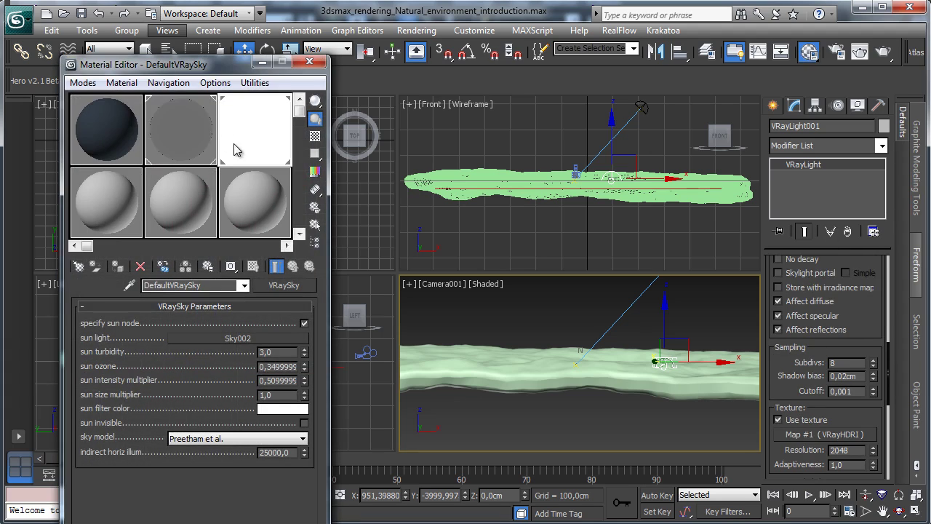
left_click(170, 139)
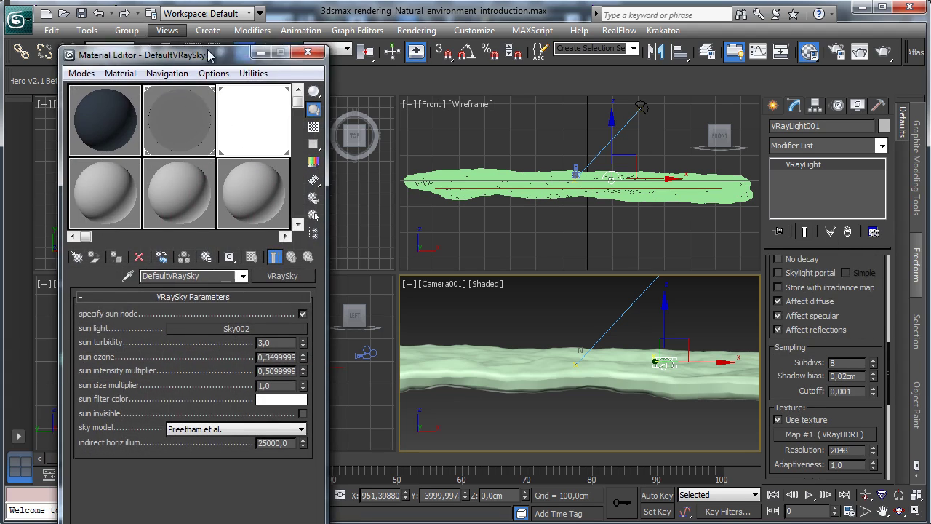
Step: Load sky_cloudy_free.hdr from the 3dsmax_rendering_Natural_environment_introduction textures folder as the VRayHDRI map's bitmap
left_click(253, 339)
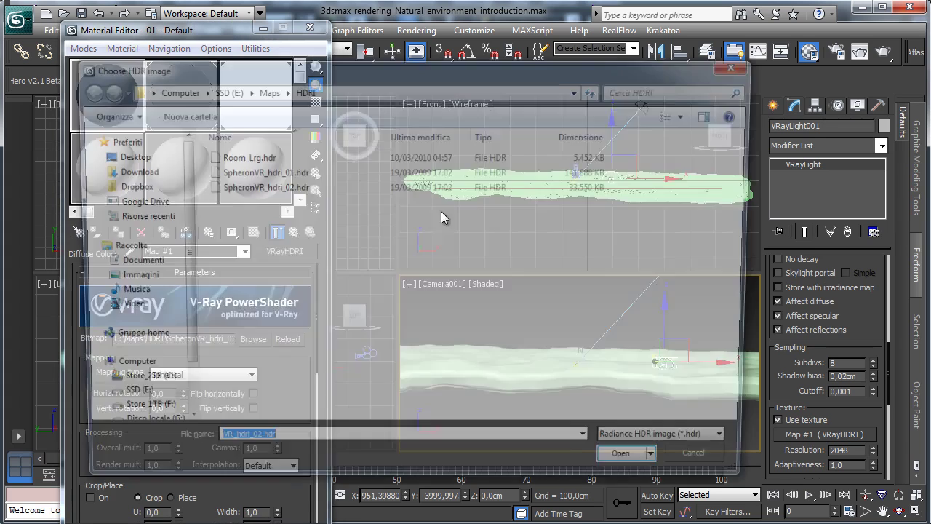
left_click(125, 186)
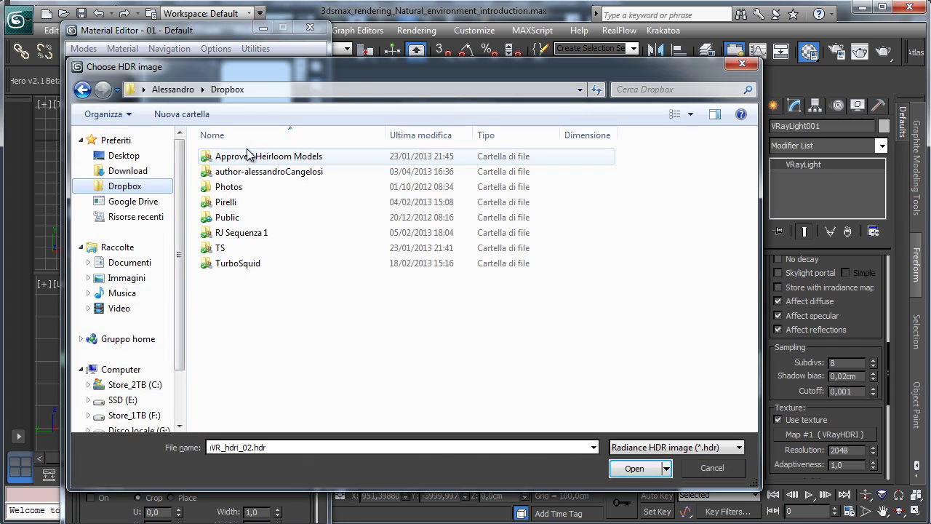
double_click(249, 172)
double_click(236, 186)
double_click(227, 157)
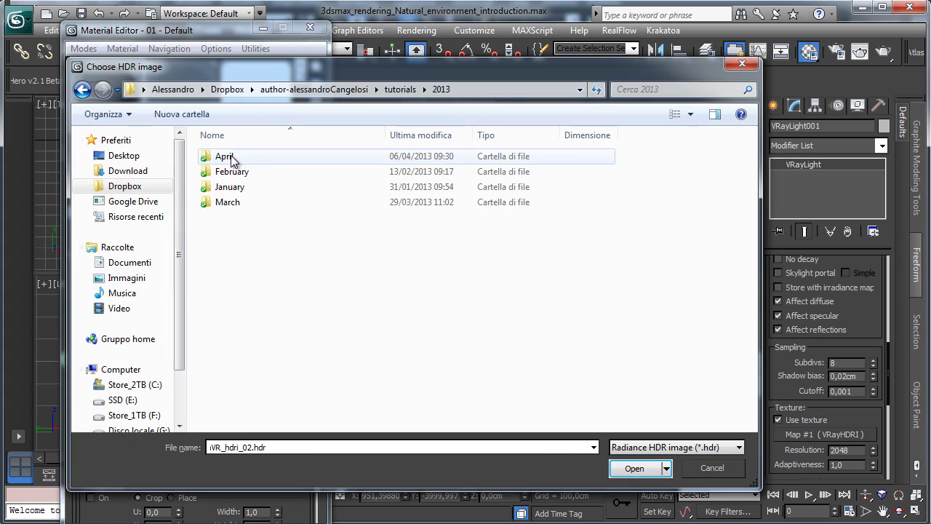
double_click(233, 158)
double_click(244, 159)
double_click(240, 160)
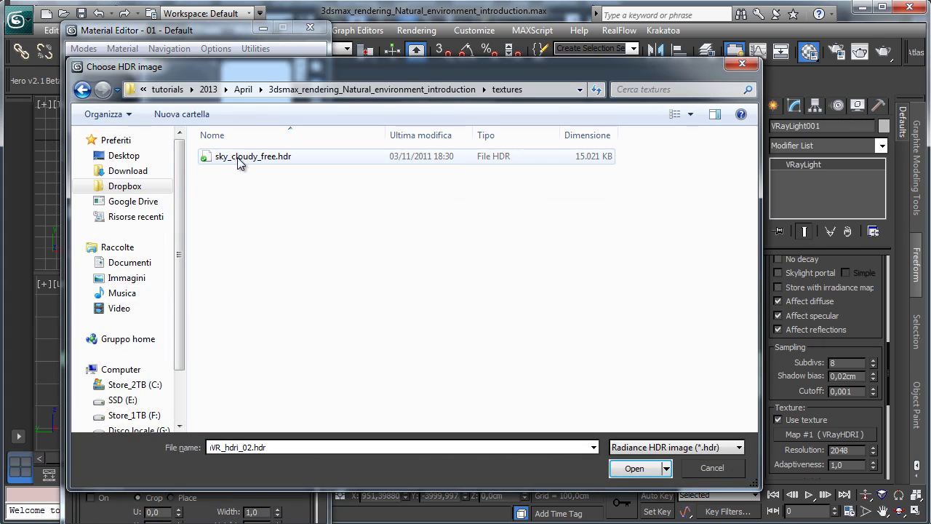
left_click(240, 160)
left_click(642, 470)
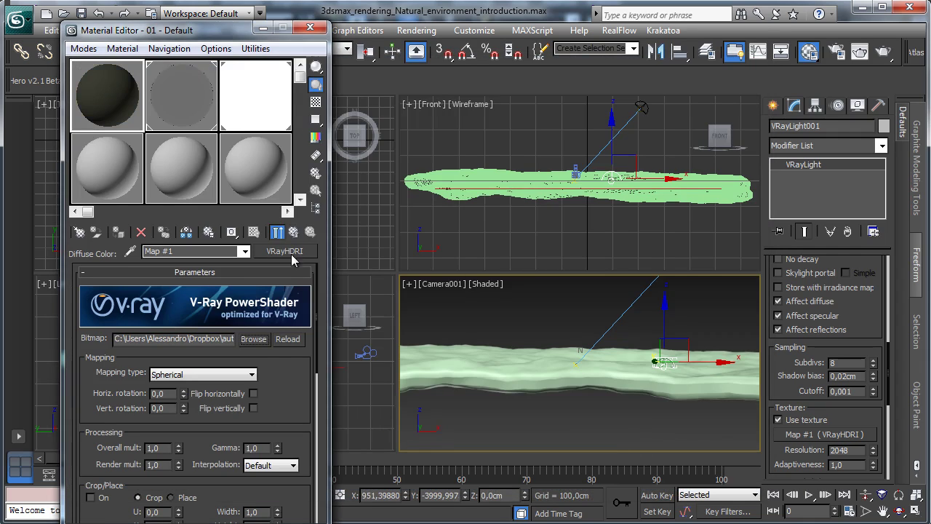
Step: Preview the HDRI map by itself in its sample slot and render the camera view
left_click(277, 232)
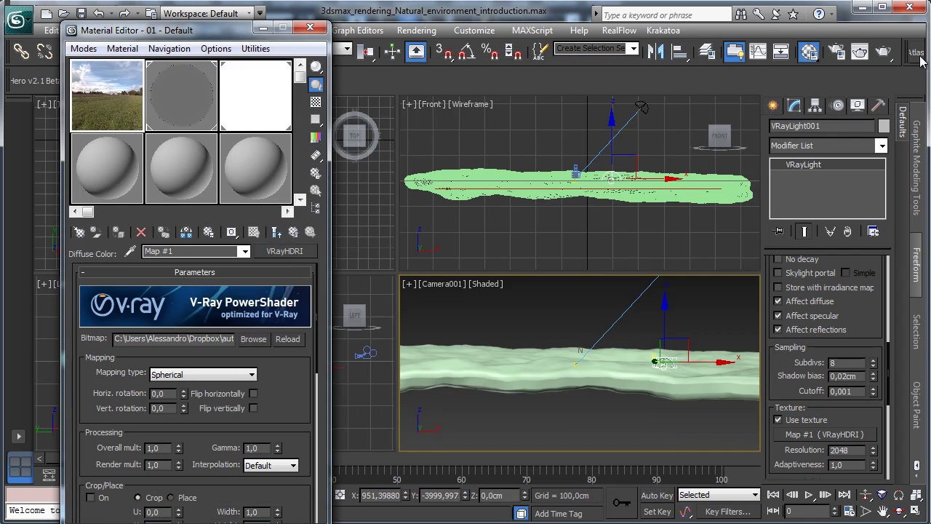
left_click(882, 51)
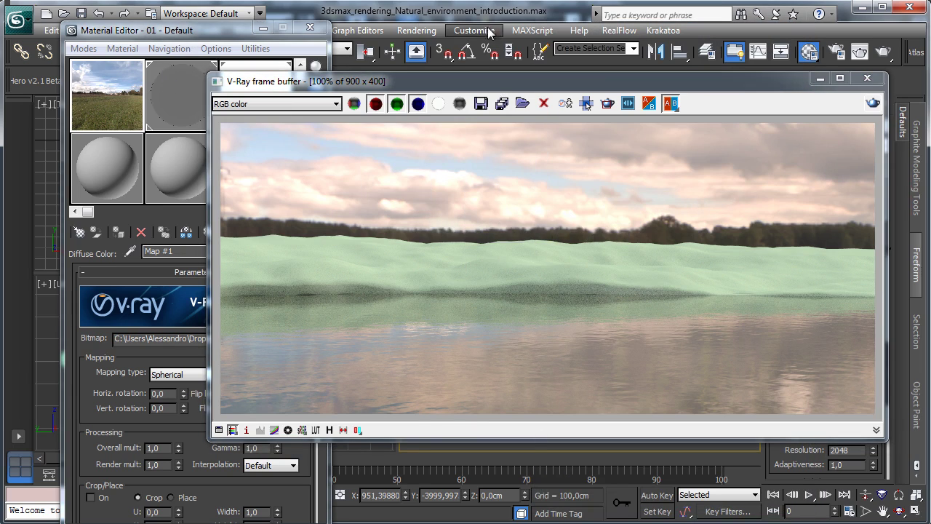
Step: Set the white balance preset of the V-Ray Exposure Control to Neutral in the environment settings
left_click(419, 29)
left_click(466, 123)
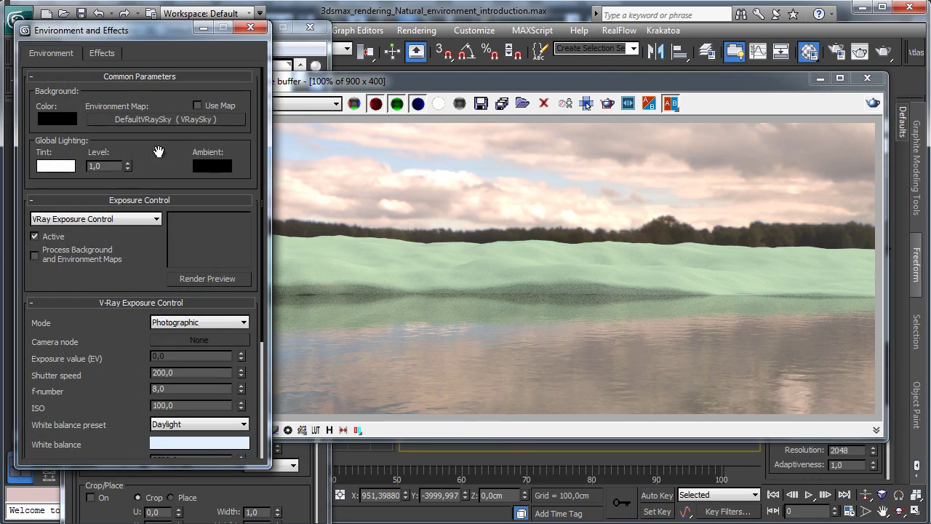
left_click(200, 324)
left_click(156, 355)
left_click_drag(129, 357, 157, 309)
left_click(183, 370)
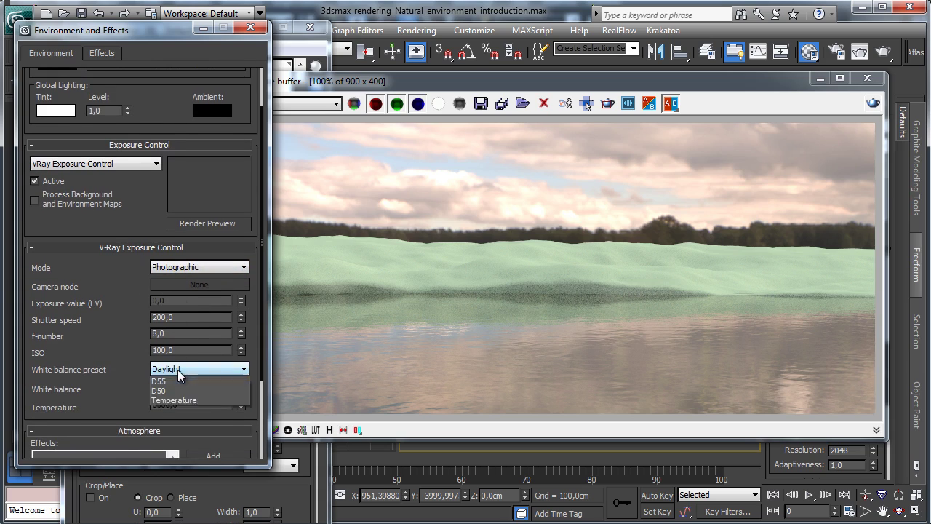
left_click(185, 391)
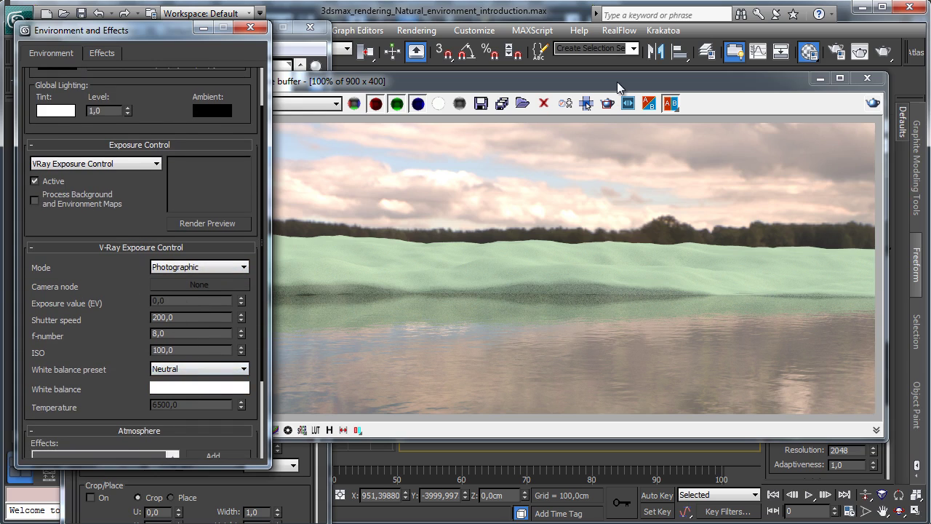
Step: Render a tall region covering sky, terrain and water in the frame buffer, and close the Material Editor
left_click(606, 103)
left_click_drag(333, 132, 493, 406)
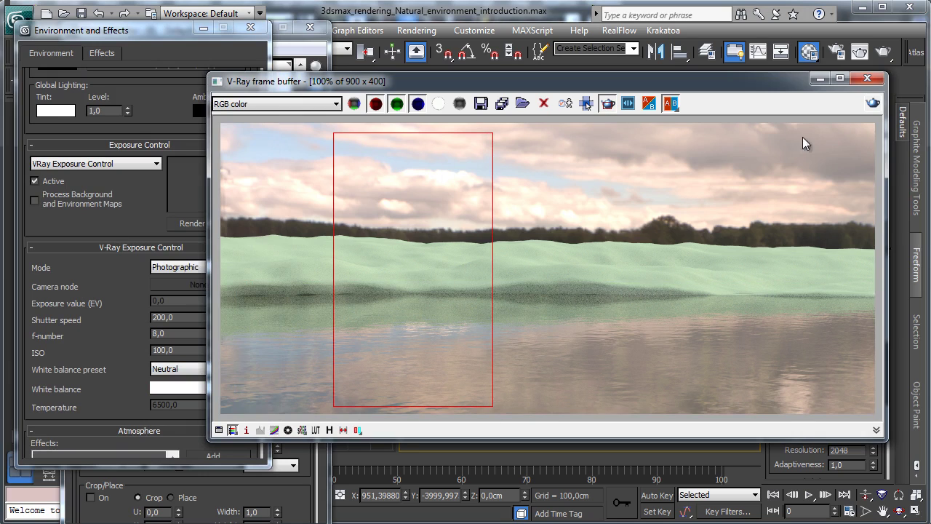
left_click(873, 103)
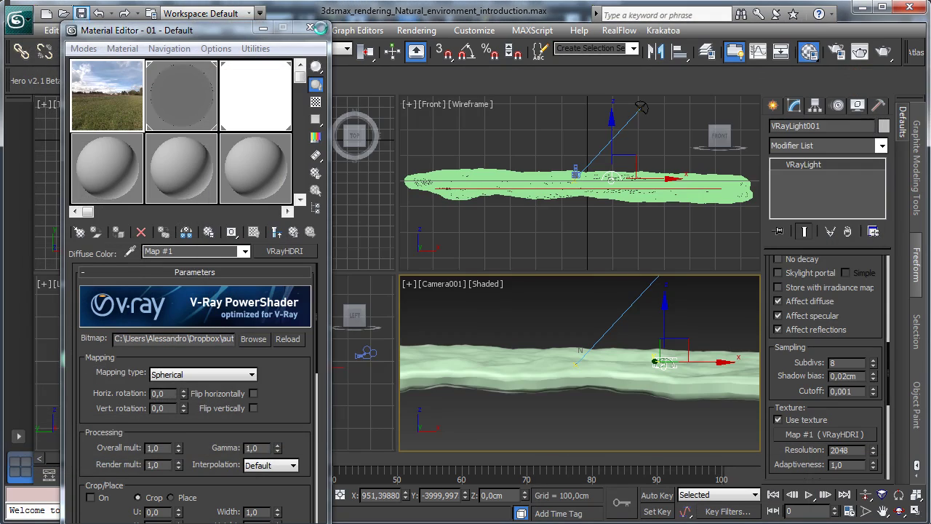
left_click(310, 27)
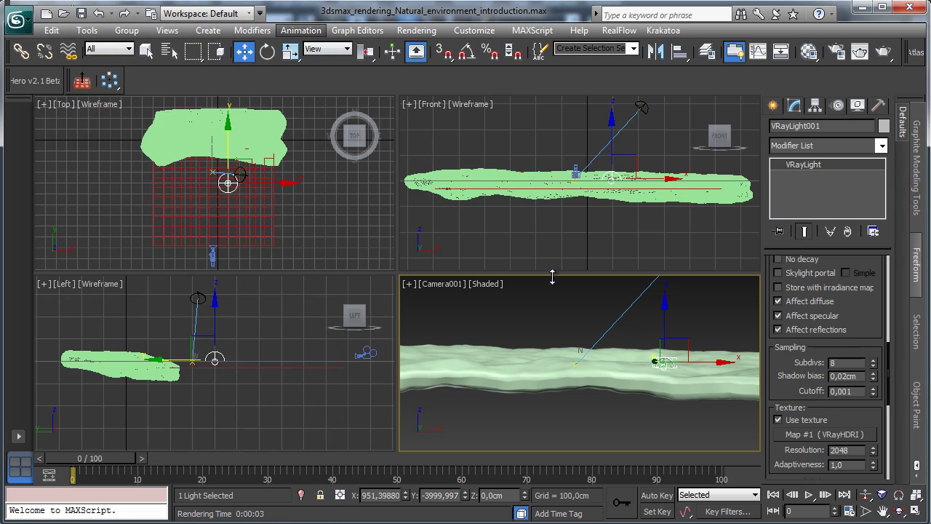
Step: Reopen the Material Editor and rename Plane001, in front of the terrain, as Water plane
left_click(500, 360)
left_click(267, 121)
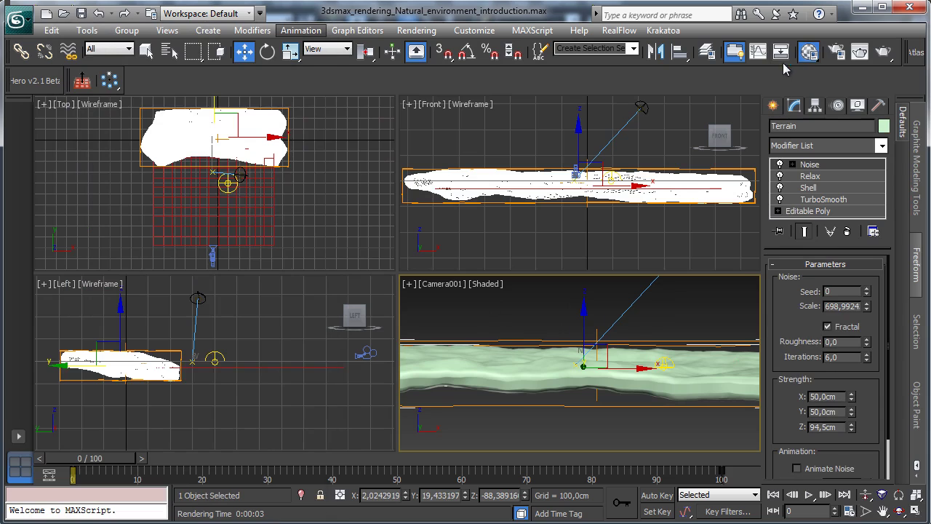
left_click(808, 52)
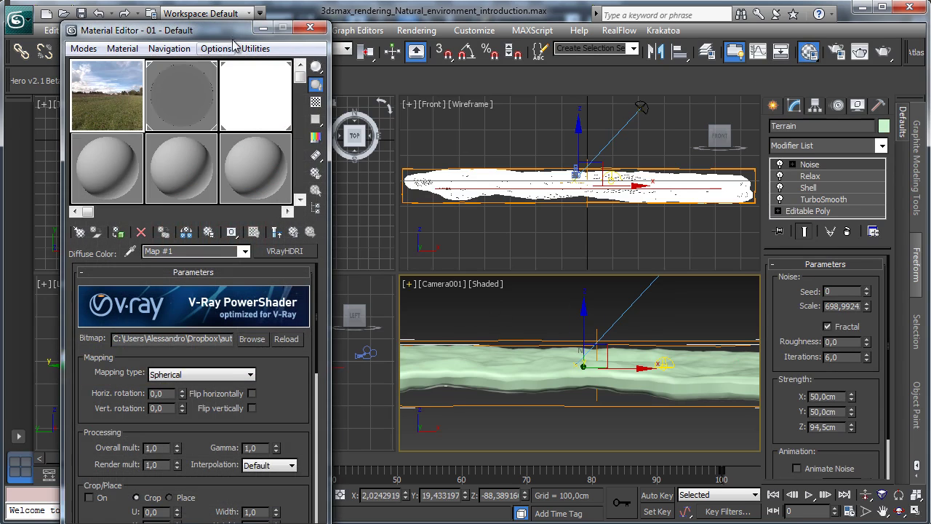
left_click_drag(211, 30, 476, 41)
left_click(240, 209)
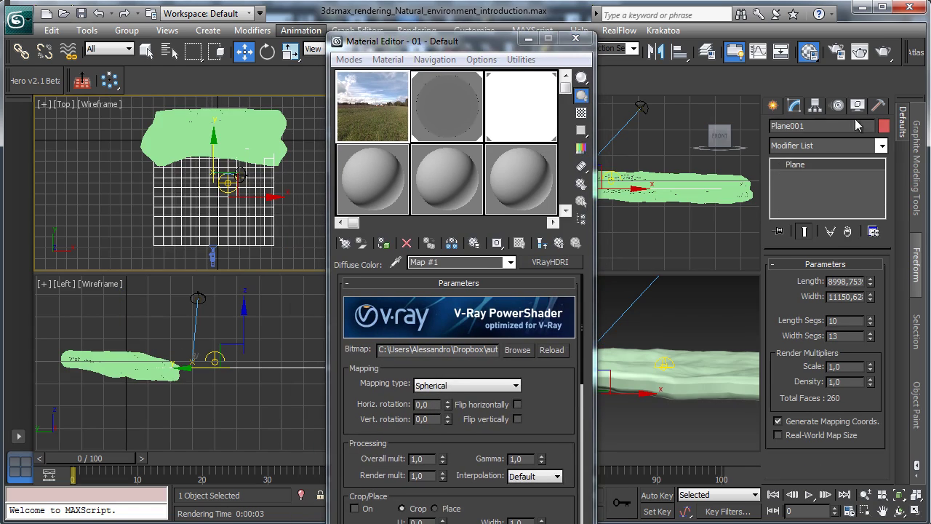
left_click(814, 125)
type("Water p")
Step: Name the unused material in the first slot of the second row Terrain
left_click(408, 168)
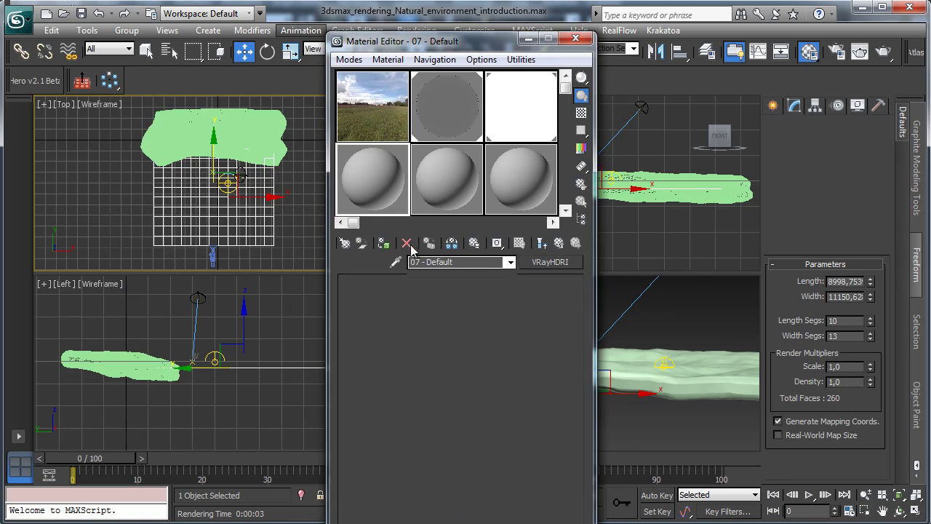
left_click(451, 262)
type("Terrain")
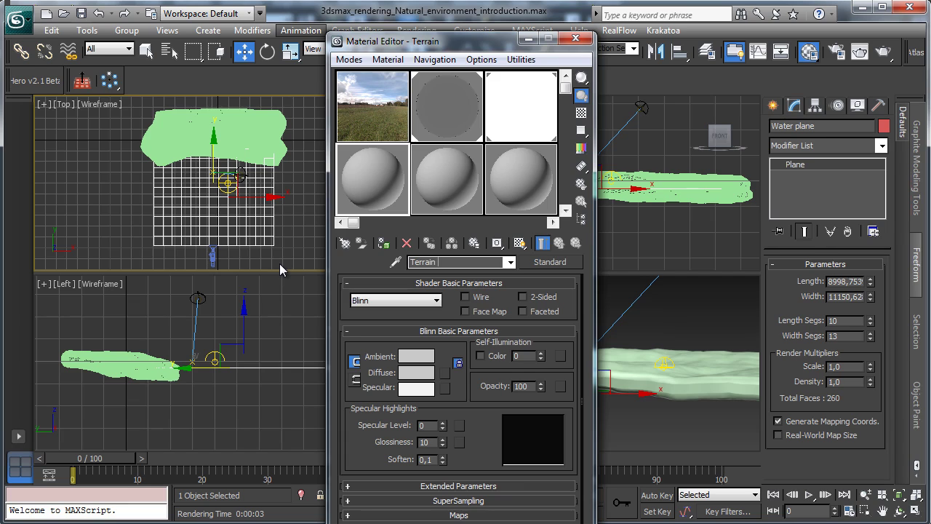
Step: Assign the Terrain material to the terrain object and change its type to VRayMtl
left_click(186, 117)
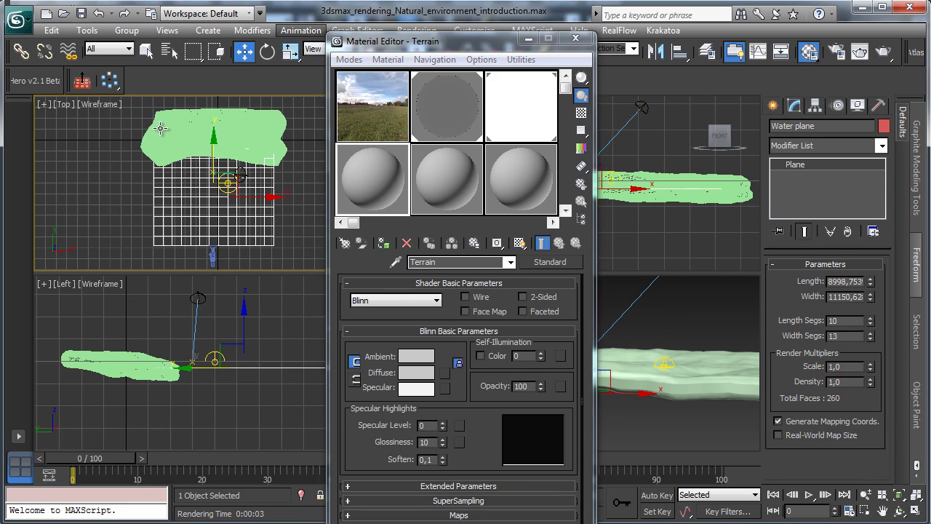
left_click_drag(426, 45, 106, 30)
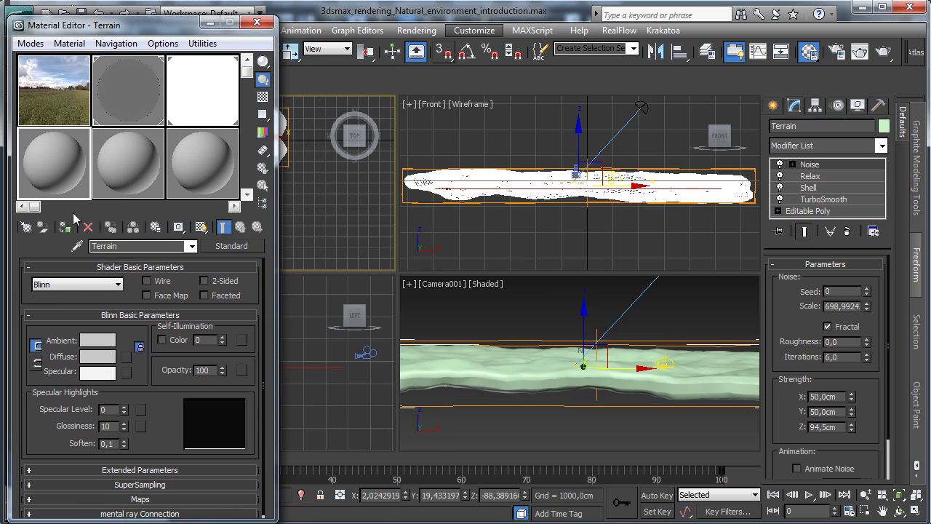
left_click(111, 227)
left_click(244, 247)
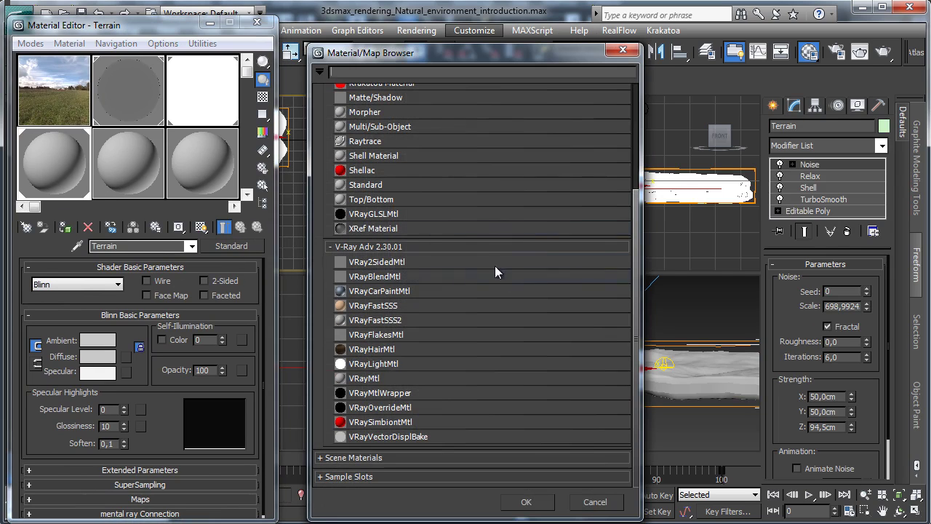
double_click(371, 378)
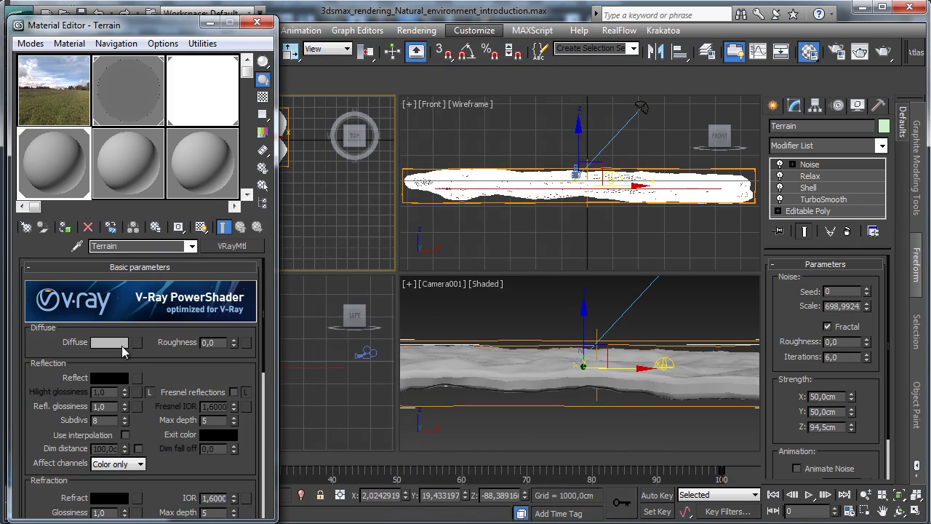
Step: Add a Substance map using Dry_Ground_01.sbsar from the textures folder to the Terrain material's diffuse color
left_click(135, 341)
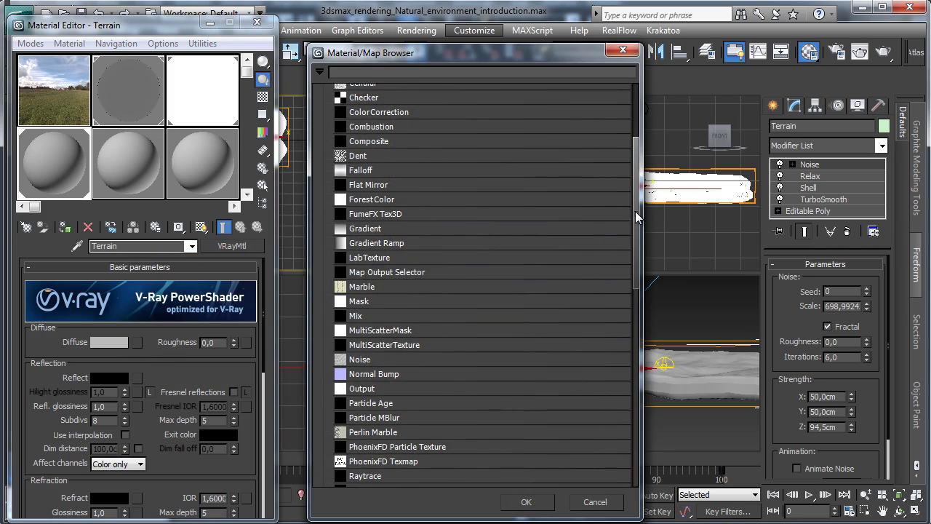
left_click_drag(637, 228, 631, 355)
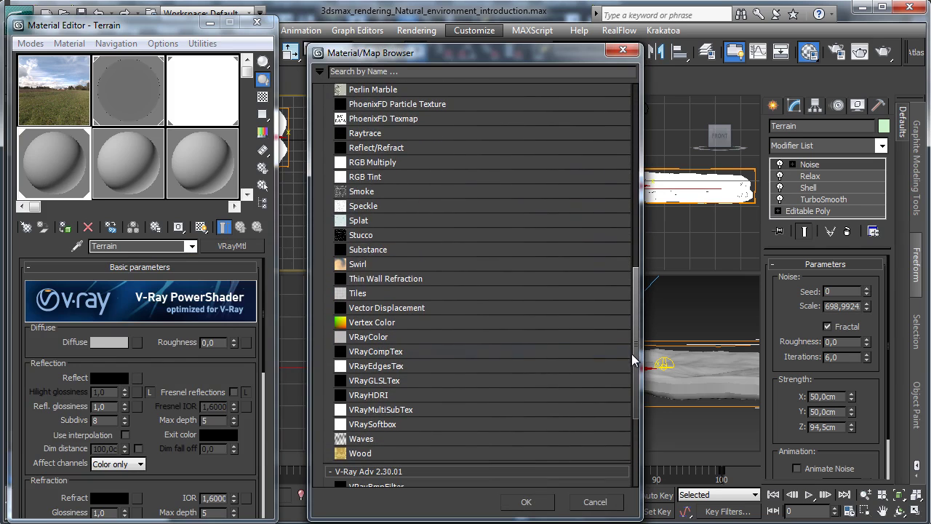
double_click(368, 250)
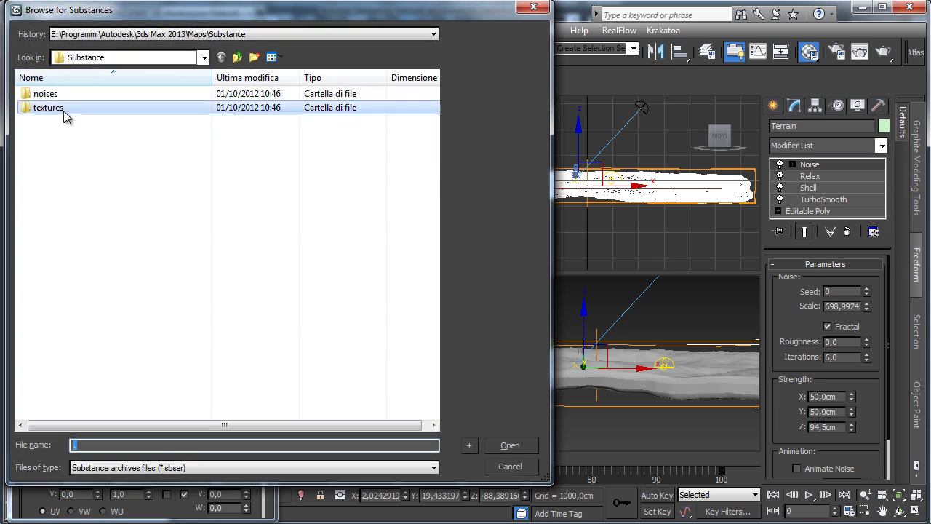
double_click(61, 111)
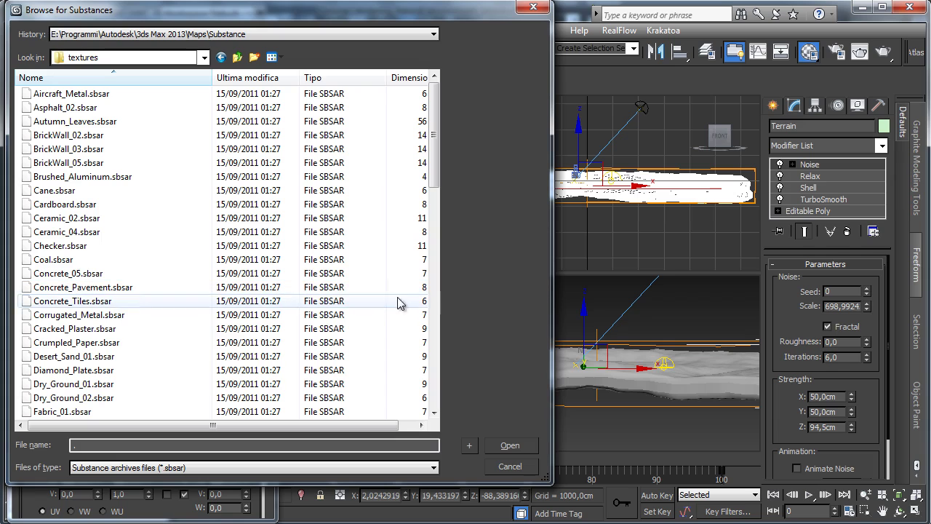
left_click(103, 386)
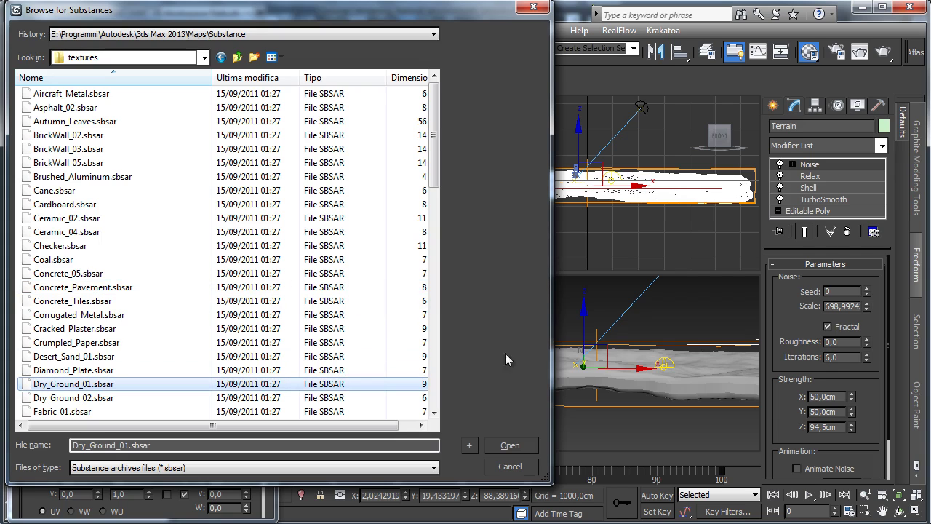
left_click(509, 444)
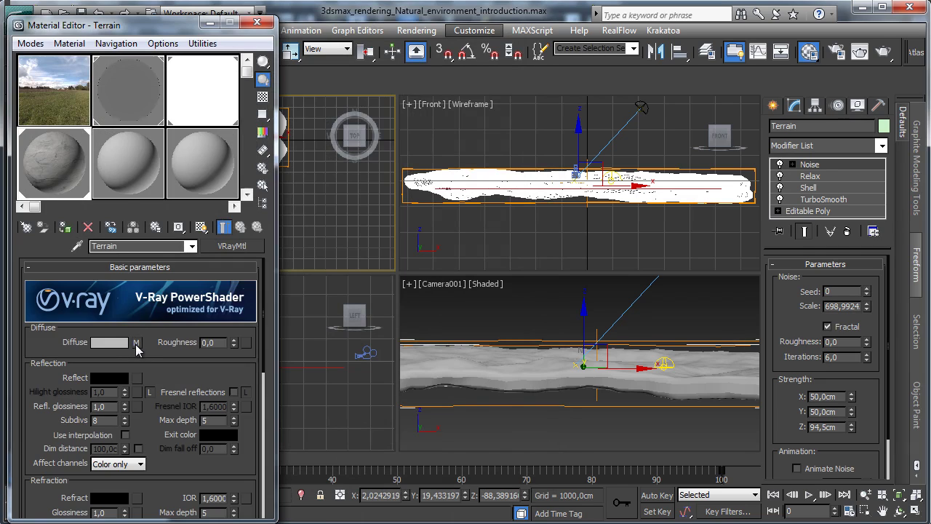
Step: Open the Dry_Ground_01 Substance map's settings through the diffuse map and maximize the camera view
left_click(136, 342)
left_click(916, 511)
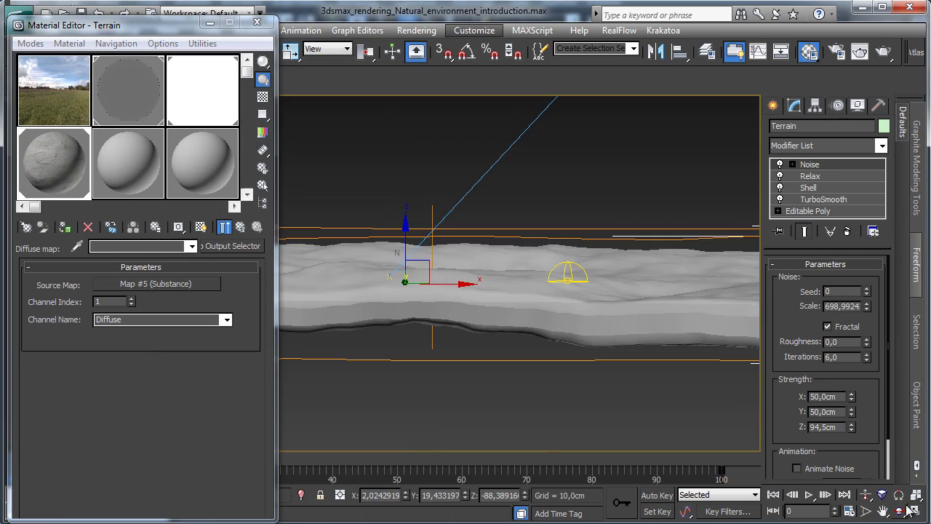
left_click_drag(153, 30, 803, 31)
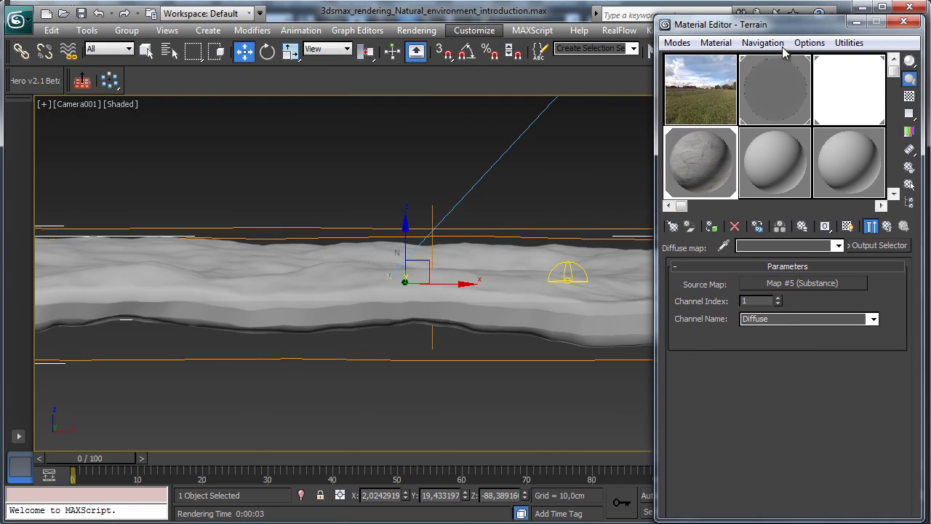
left_click(783, 287)
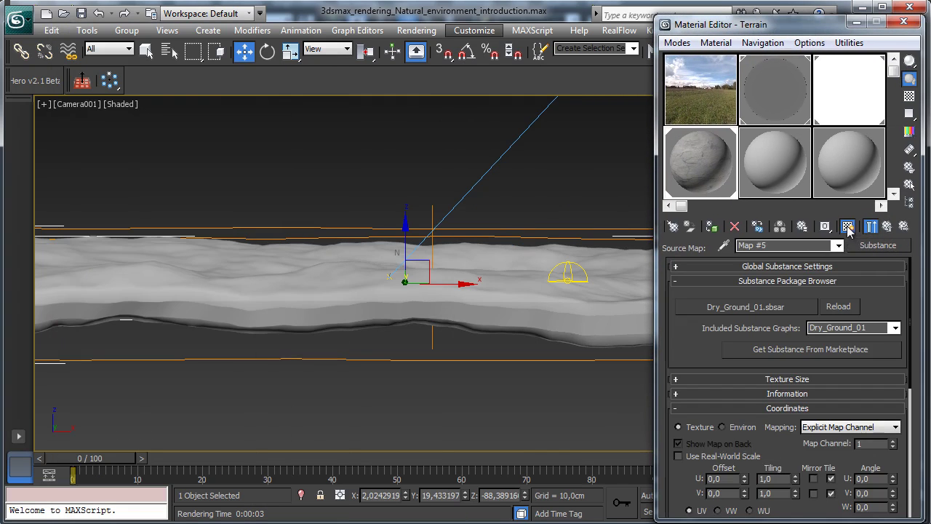
Step: Show the Dry_Ground_01 map in the viewport and set its texture size to an absolute 2048 by 2048
left_click(850, 227)
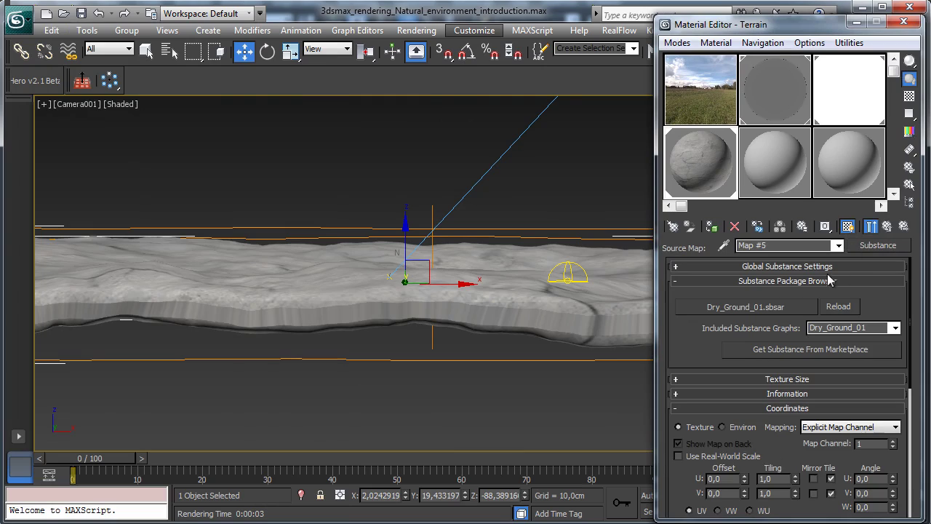
left_click_drag(686, 349, 699, 283)
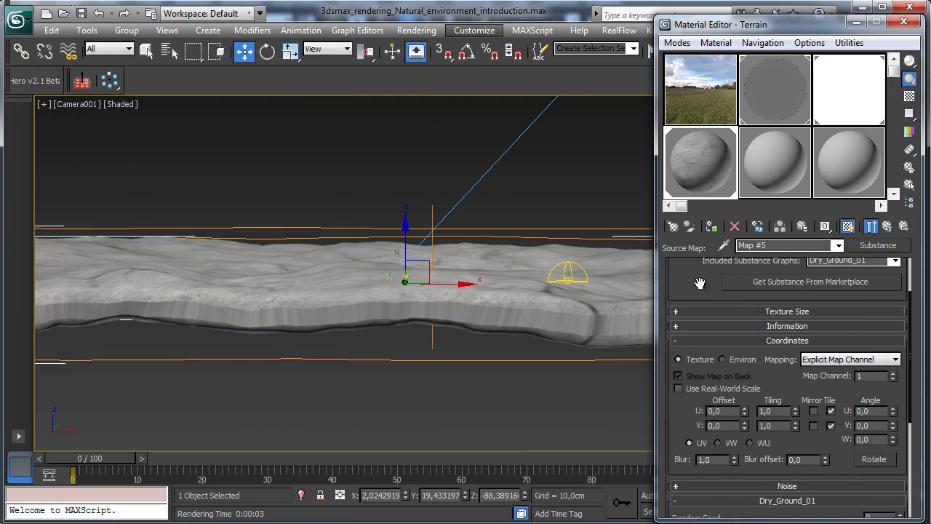
left_click(782, 312)
left_click(805, 363)
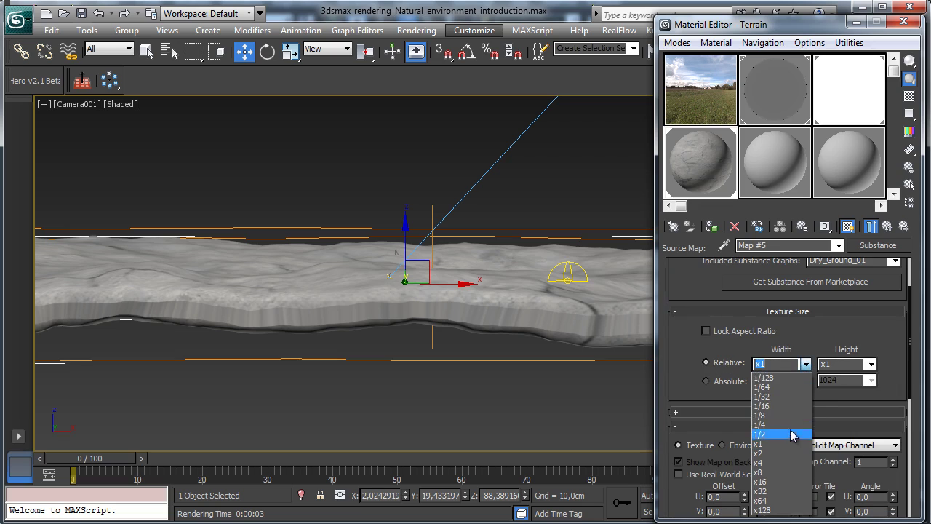
left_click(805, 364)
left_click(730, 381)
left_click(806, 380)
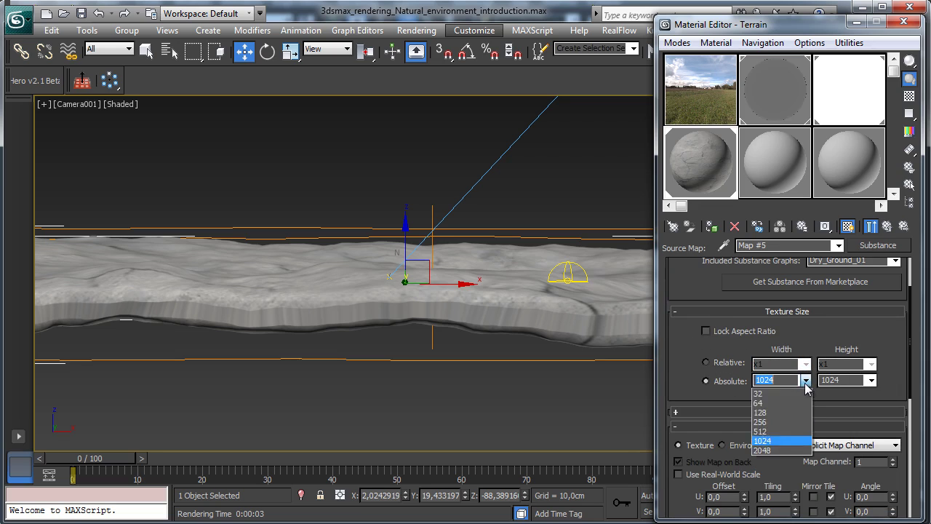
left_click(762, 450)
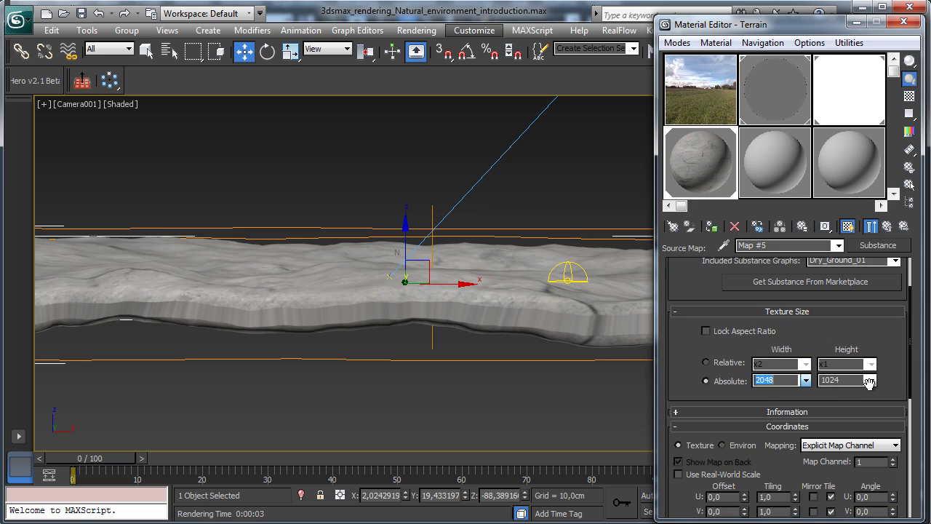
left_click(871, 380)
left_click(829, 440)
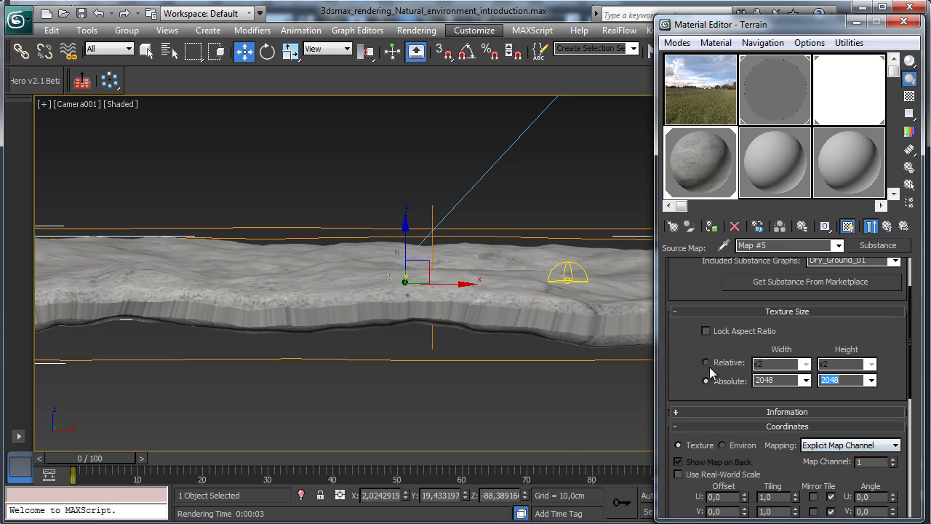
Step: Set the Dry_Ground_01 map's blur to 0,25 and its U and V tiling to 5
left_click_drag(691, 380, 726, 271)
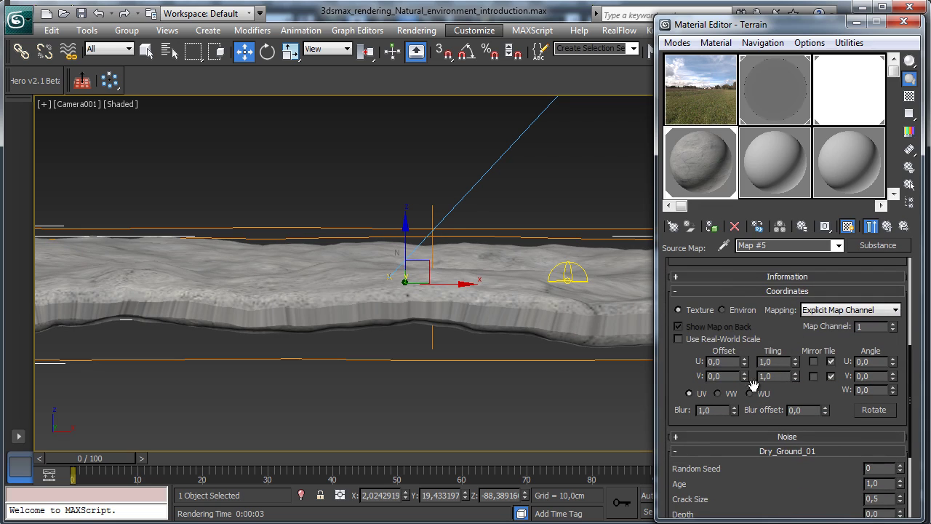
double_click(768, 362)
double_click(724, 411)
type("0,25")
key("Return")
left_click(783, 361)
type("5")
key("Tab")
type("5")
key("Return")
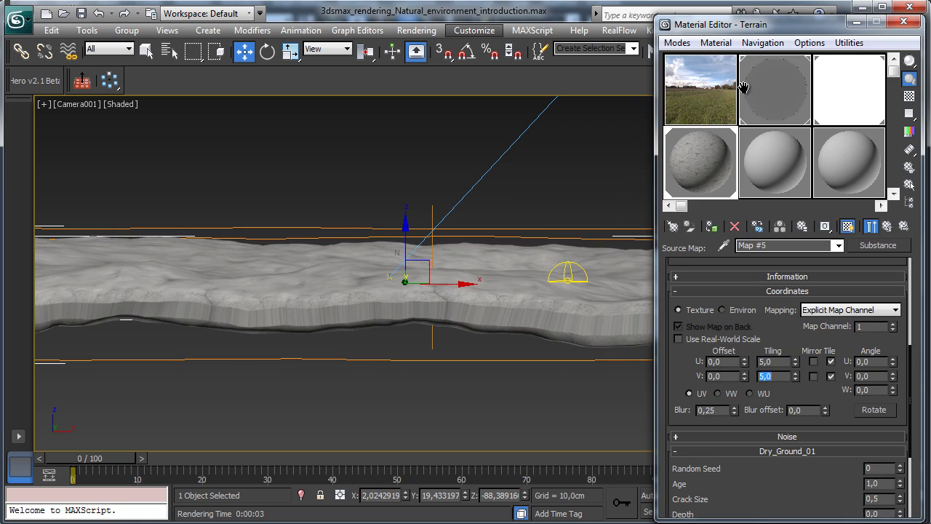
Step: Review the Dry_Ground_01 parameters, close the Material Editor and test-render the camera view to check the terrain texture
left_click(884, 227)
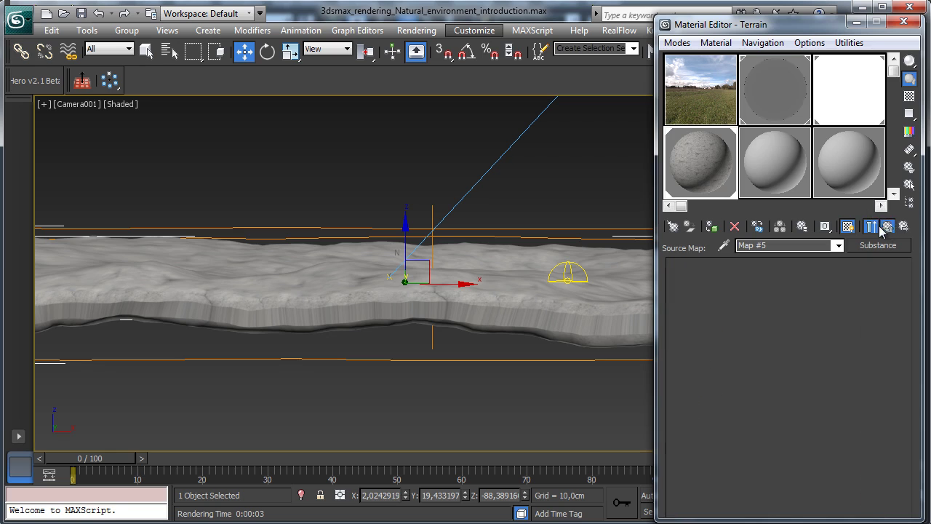
left_click(802, 283)
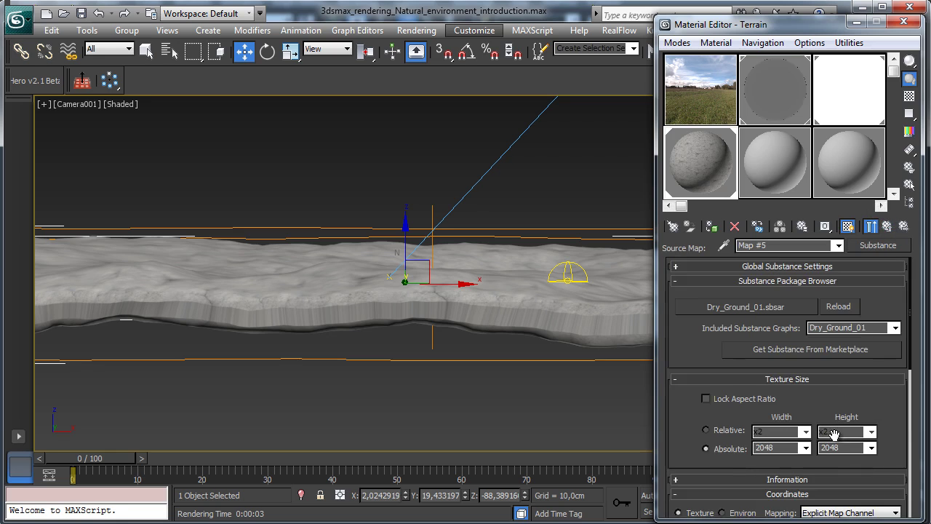
scroll(763, 301, "down", 10)
scroll(781, 359, "down", 1)
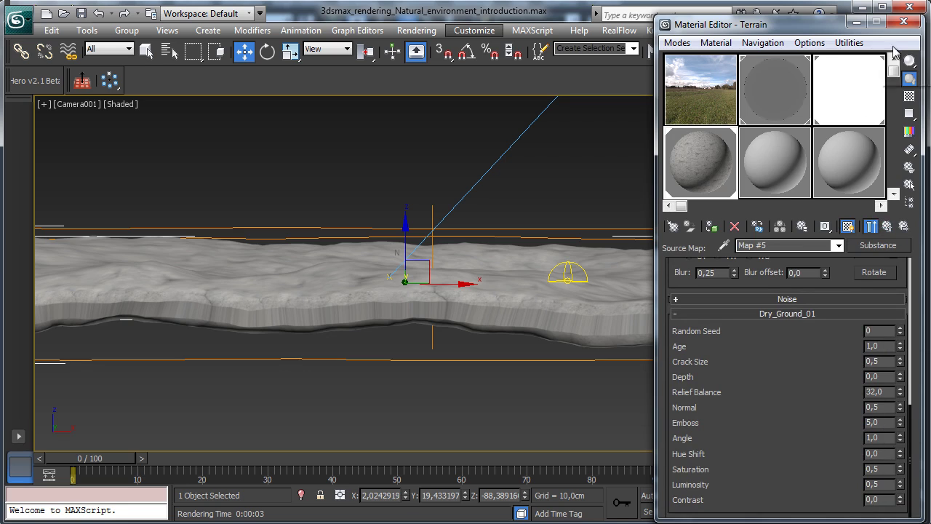
left_click(903, 21)
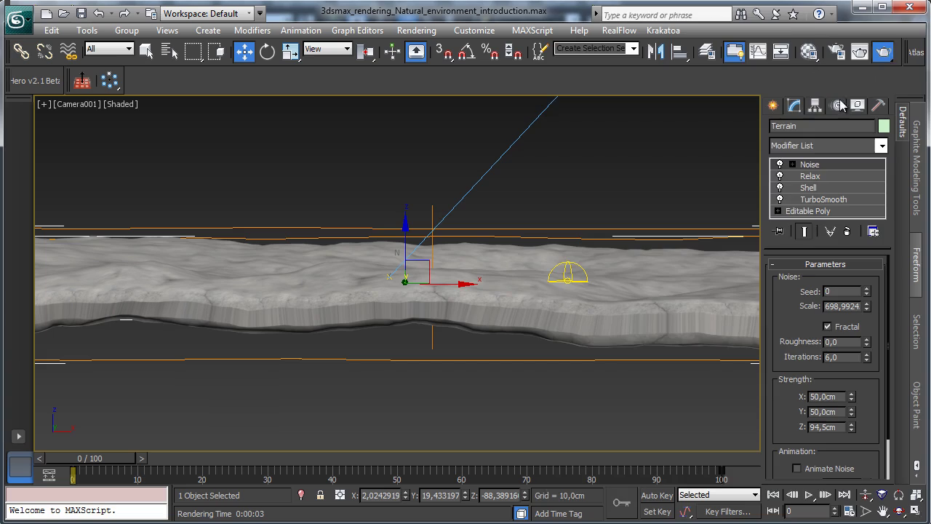
left_click(882, 51)
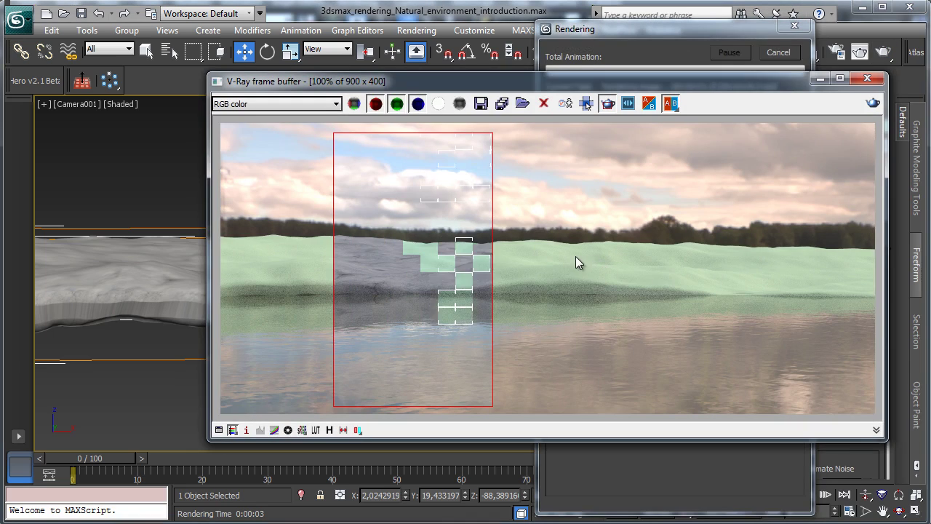
left_click(820, 78)
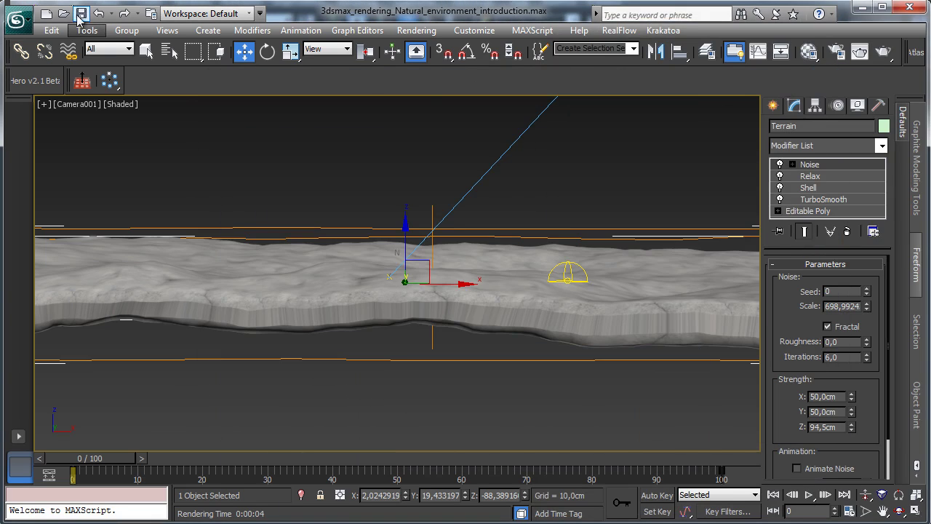
Step: Create an Itoo Software Forest Pro object with the terrain as its scattering surface and enable camera limit to visibility
left_click(772, 107)
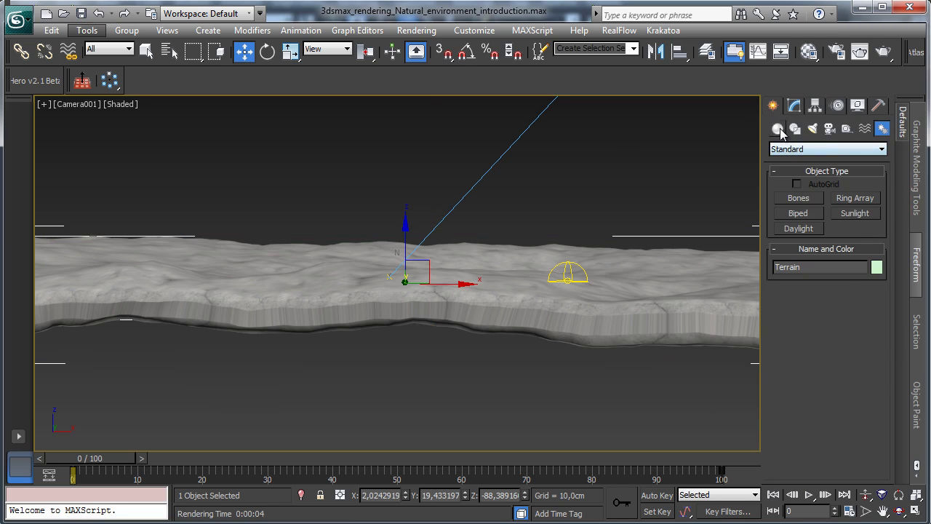
left_click(778, 129)
left_click(797, 150)
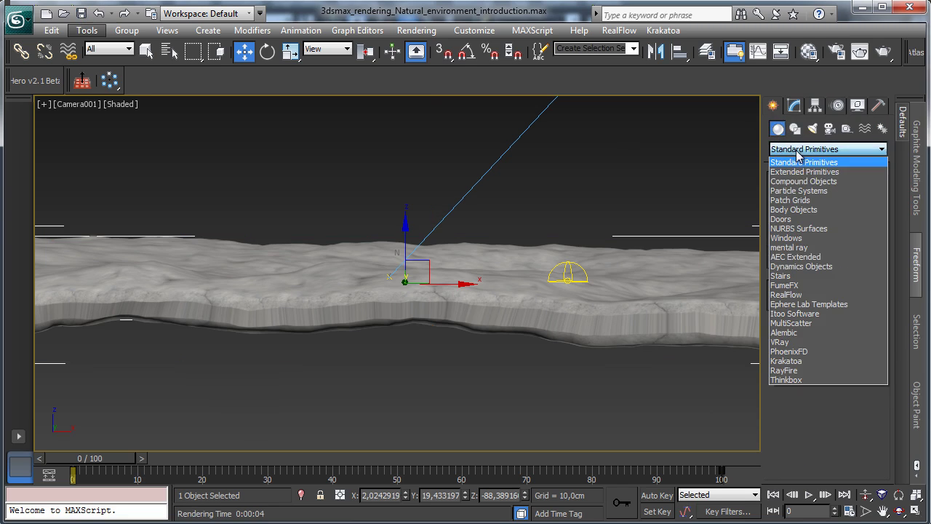
left_click(803, 314)
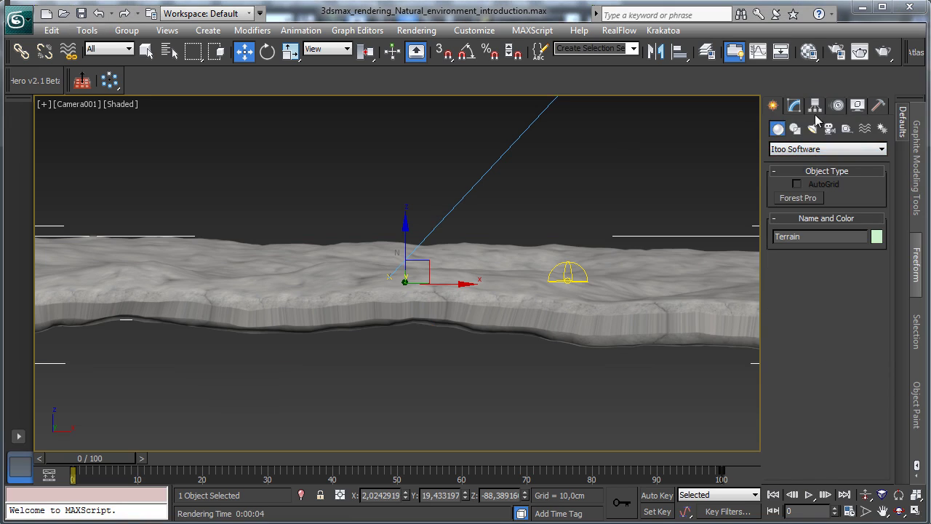
left_click(796, 198)
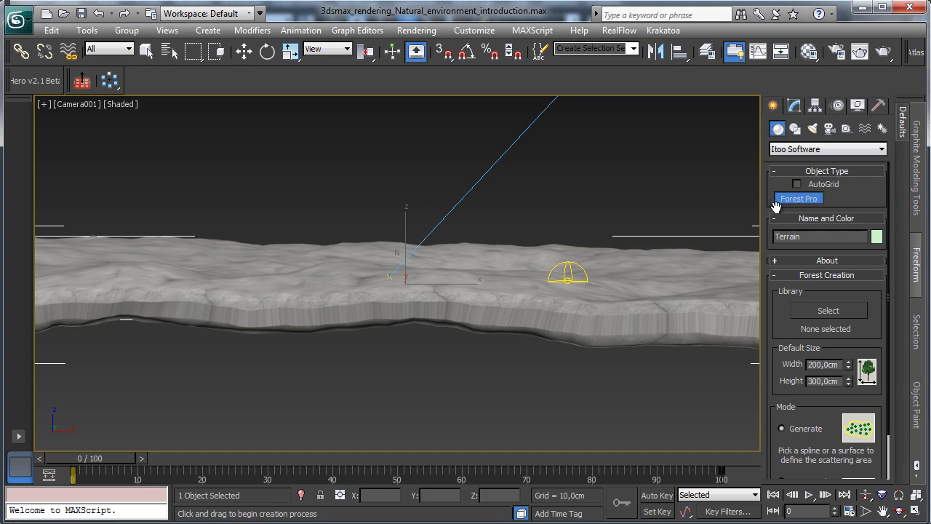
left_click(185, 267)
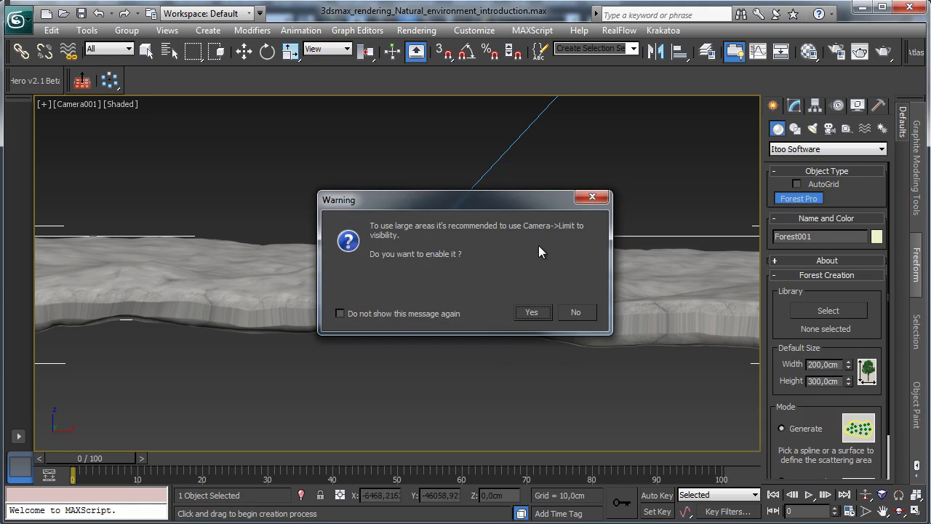
left_click(534, 312)
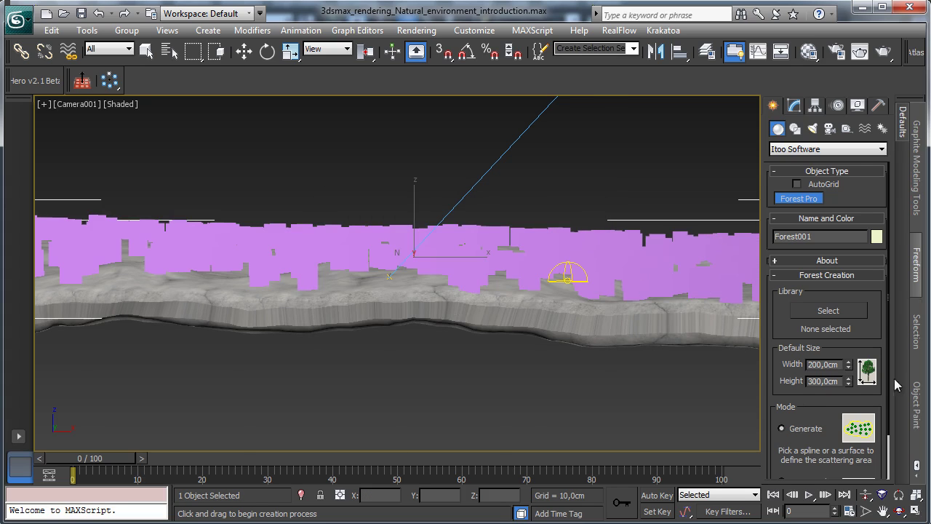
Step: Display the forest object's modify settings in a two-column command panel and view the scattered terrain in an angled Perspective view
left_click(793, 105)
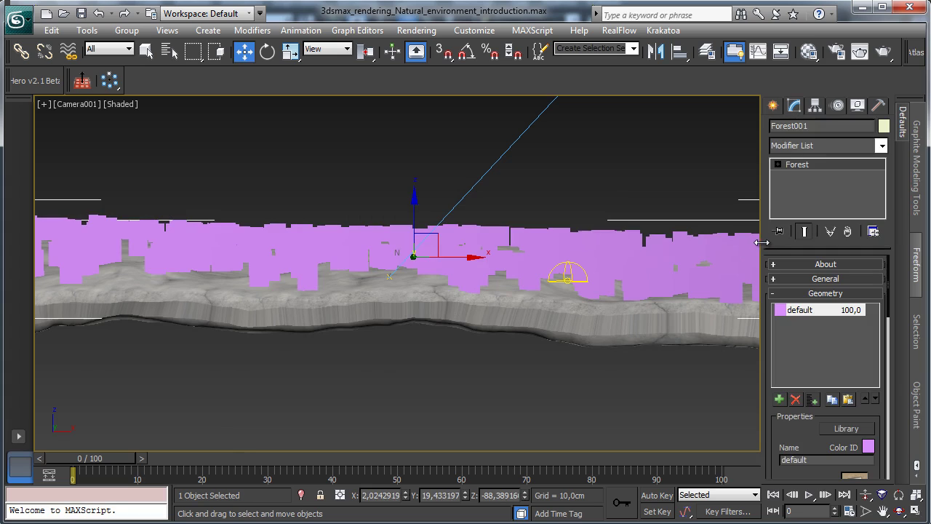
left_click_drag(761, 242, 627, 243)
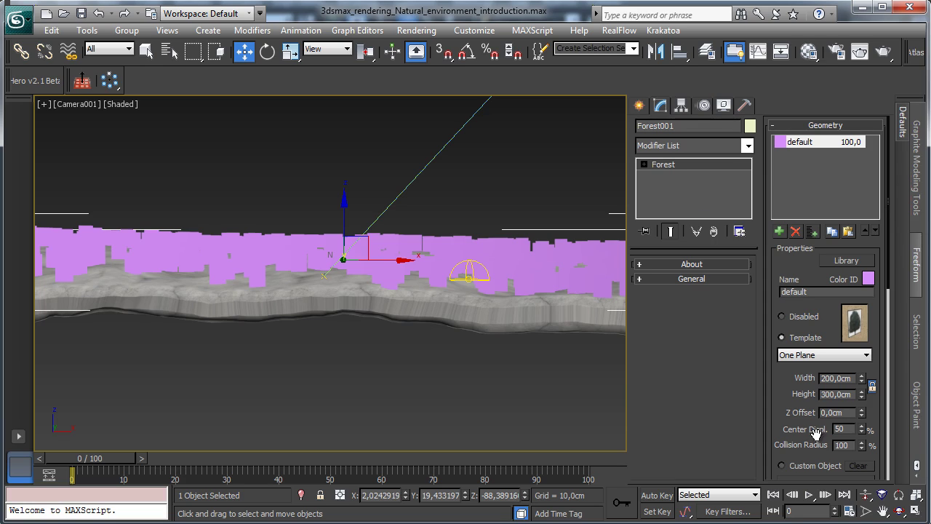
left_click(75, 106)
left_click(120, 158)
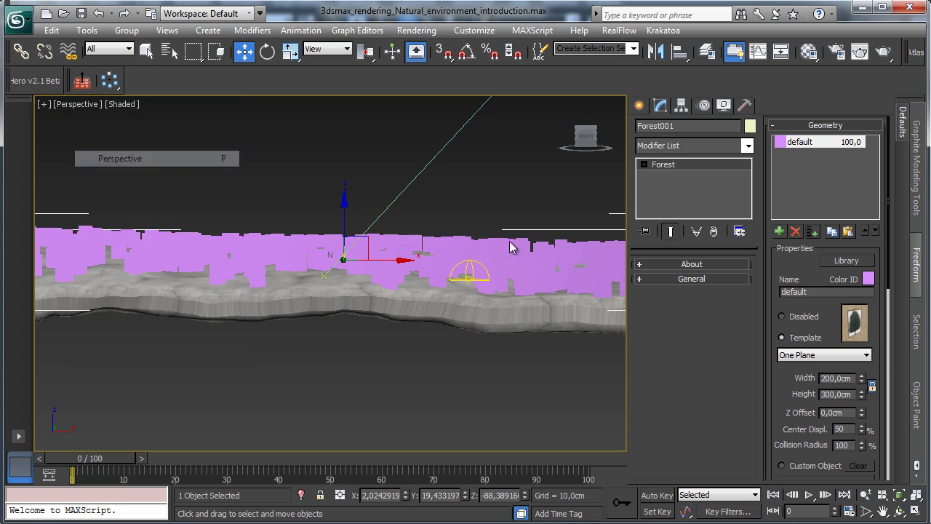
left_click(899, 513)
left_click_drag(300, 291, 401, 306)
key("alt+z")
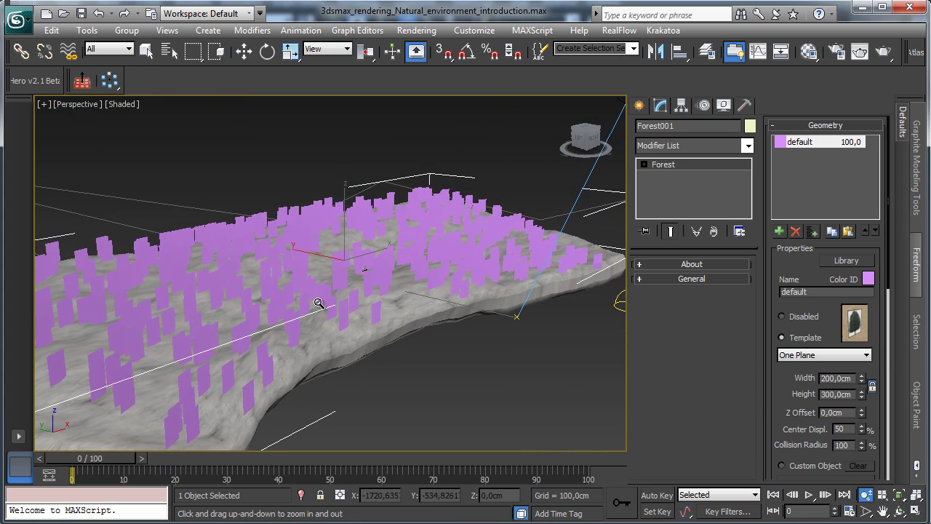
left_click_drag(318, 302, 338, 379)
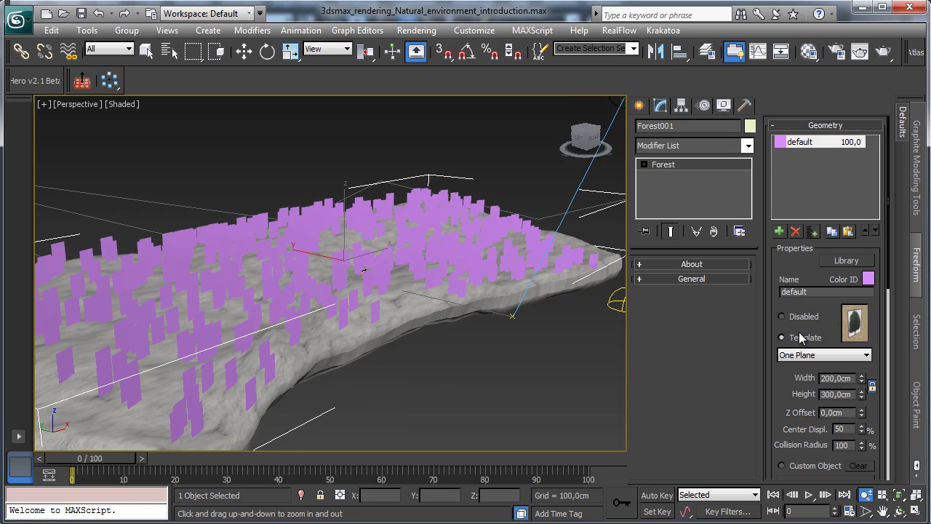
Step: Look through the forest object's geometry settings and open the library browser for its default geometry item
left_click_drag(782, 388, 780, 265)
scroll(780, 265, "down", 5)
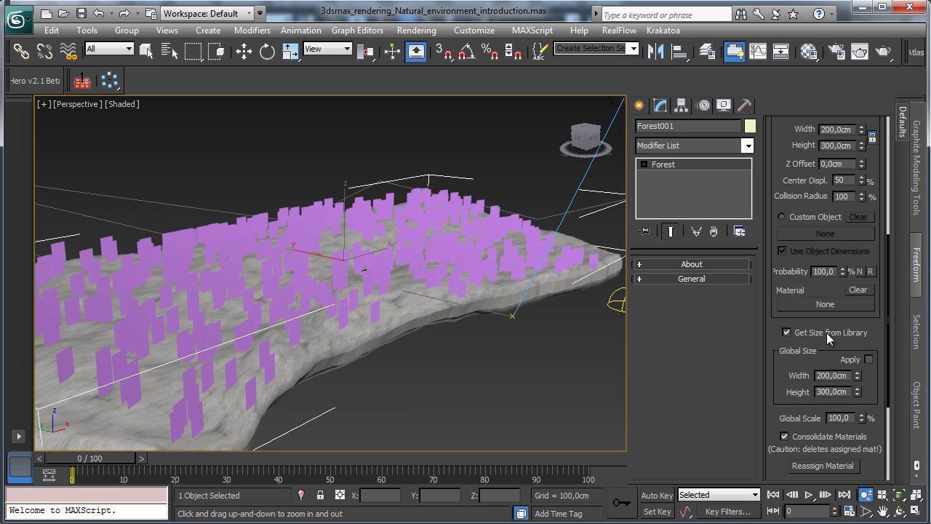
scroll(807, 283, "down", 5)
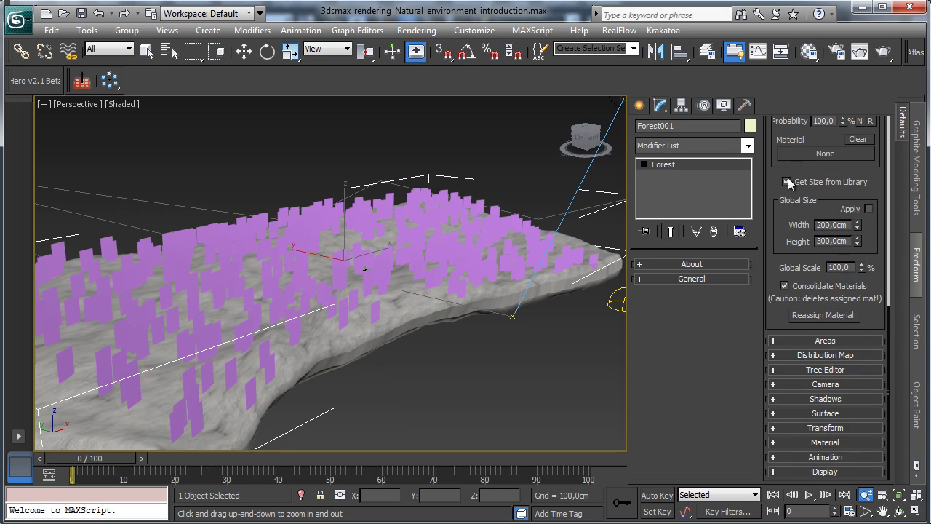
scroll(784, 188, "up", 10)
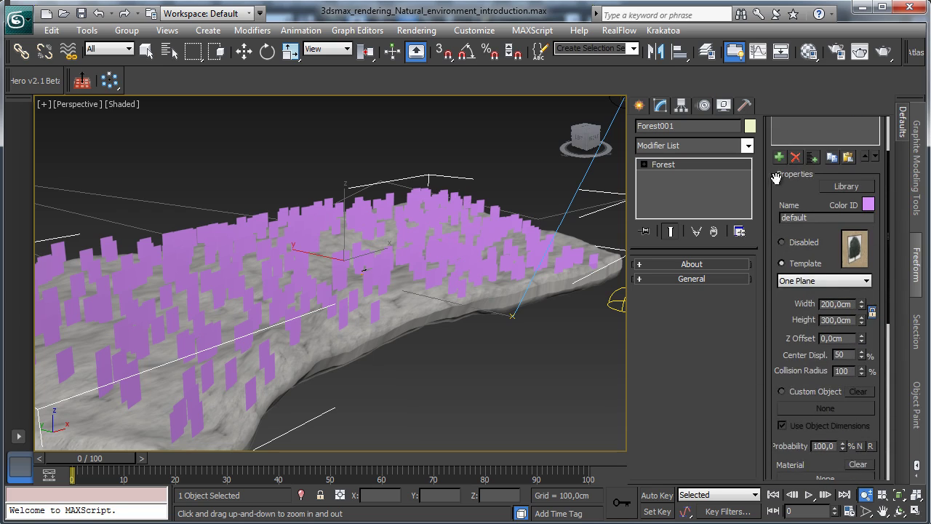
scroll(777, 178, "up", 2)
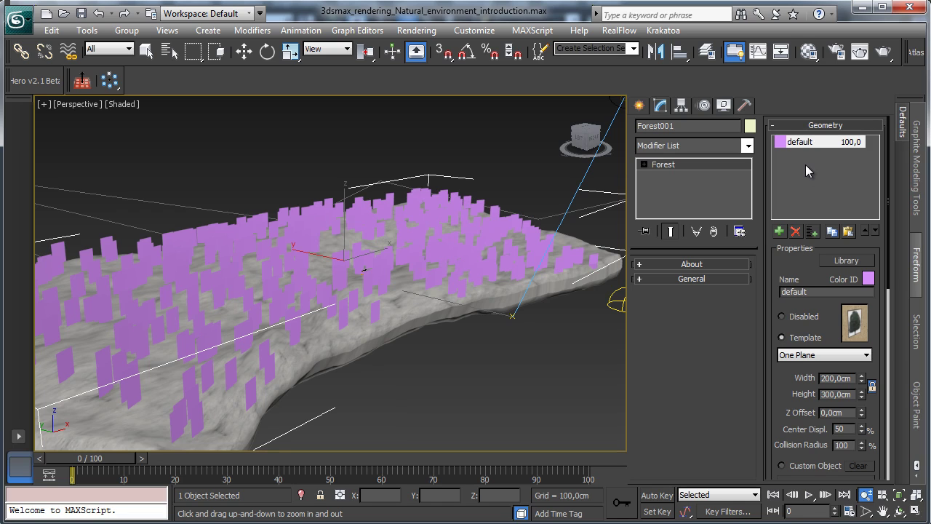
left_click(844, 264)
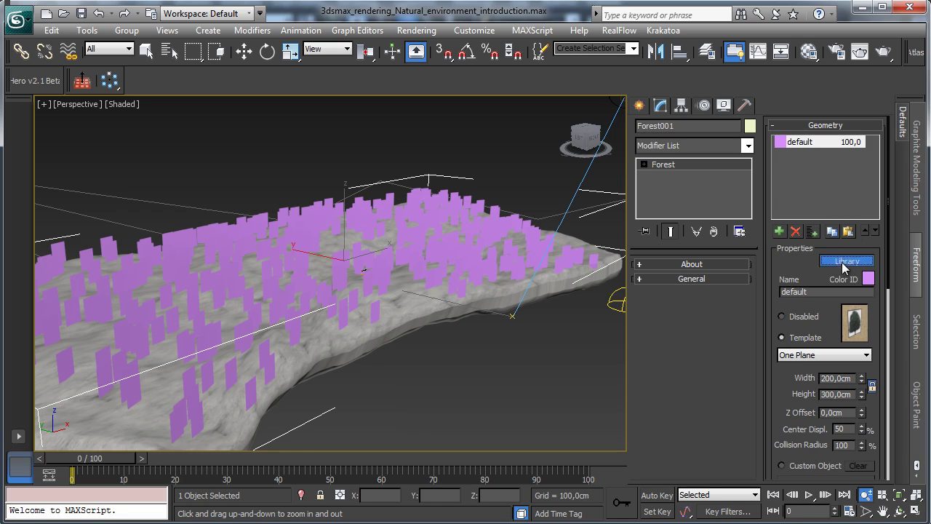
left_click_drag(595, 190, 439, 68)
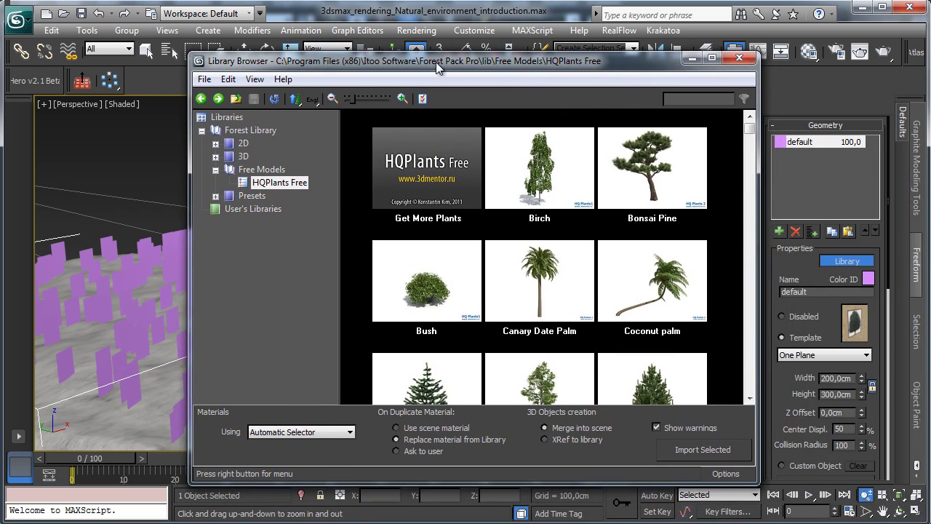
Step: Browse the Forest Library's 2D Shrubs and Trees categories and open the 3D Flowers&grass category
left_click(243, 143)
left_click(216, 144)
left_click(266, 156)
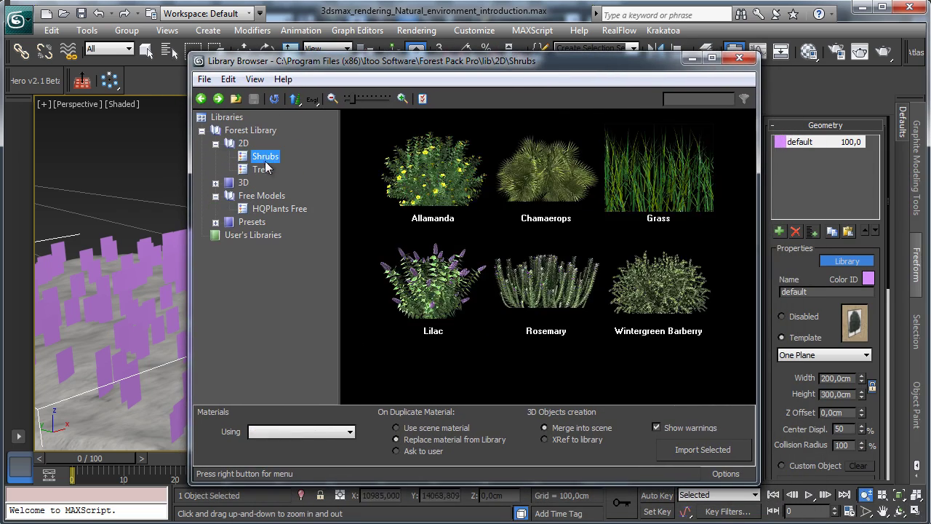
left_click(263, 169)
left_click(263, 158)
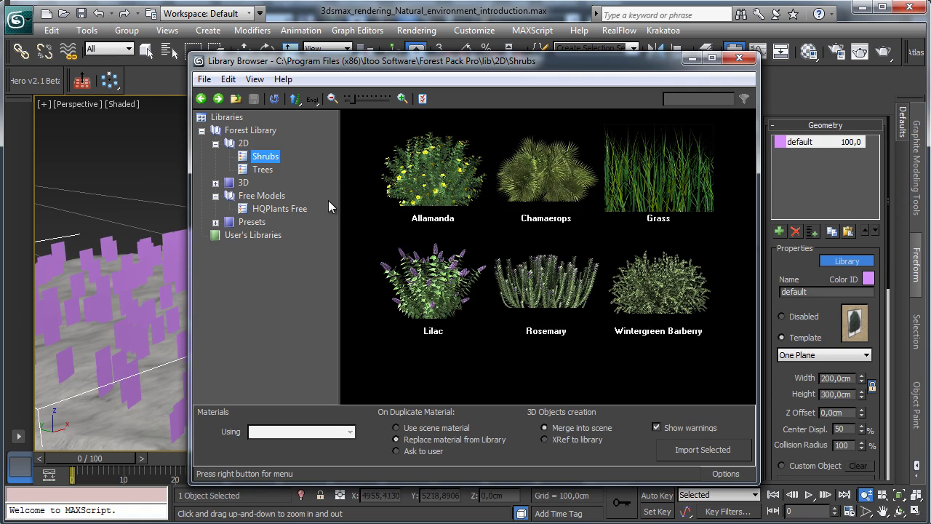
key("Left")
key("Left")
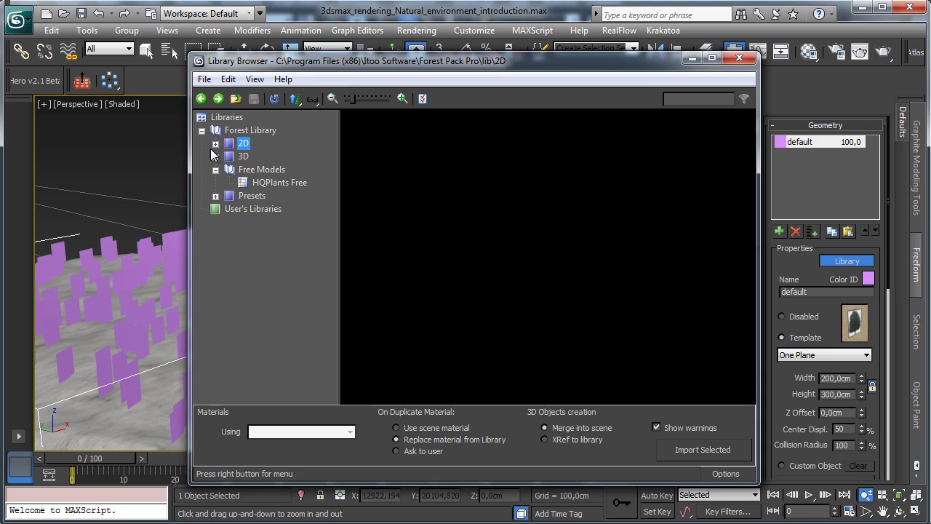
left_click(215, 156)
left_click(275, 169)
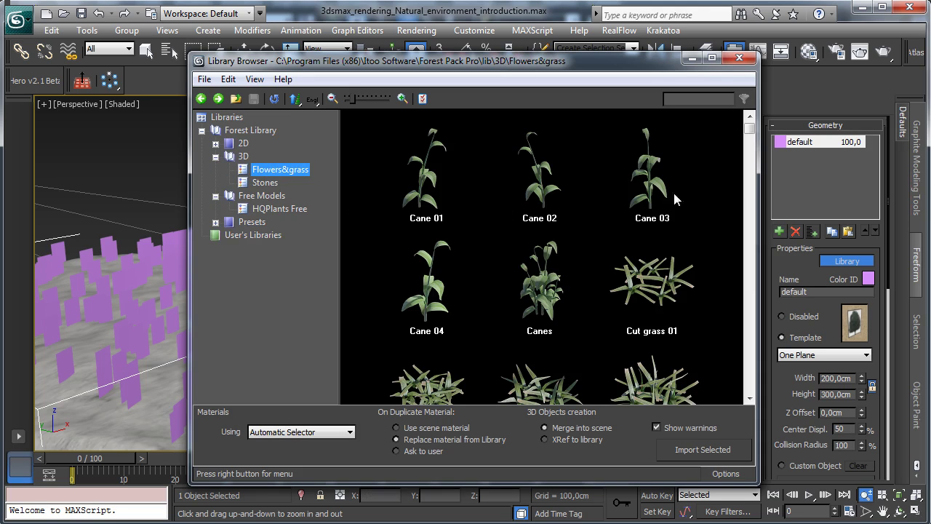
Step: Look through the 3D Flowers&grass models and browse the 3D Stones category of the Forest Library
left_click_drag(751, 138, 635, 189)
left_click(280, 183)
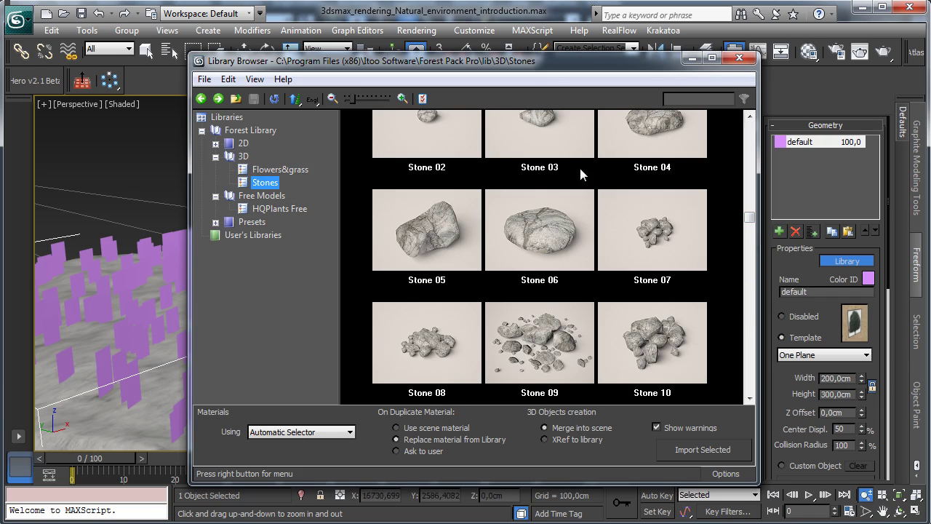
scroll(749, 217, "up", 1)
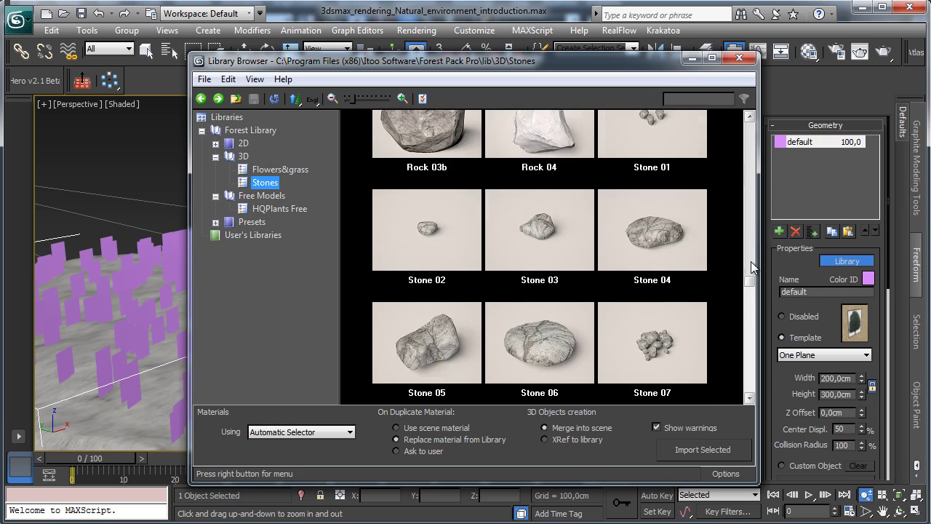
scroll(749, 264, "up", 1)
scroll(746, 207, "down", 1)
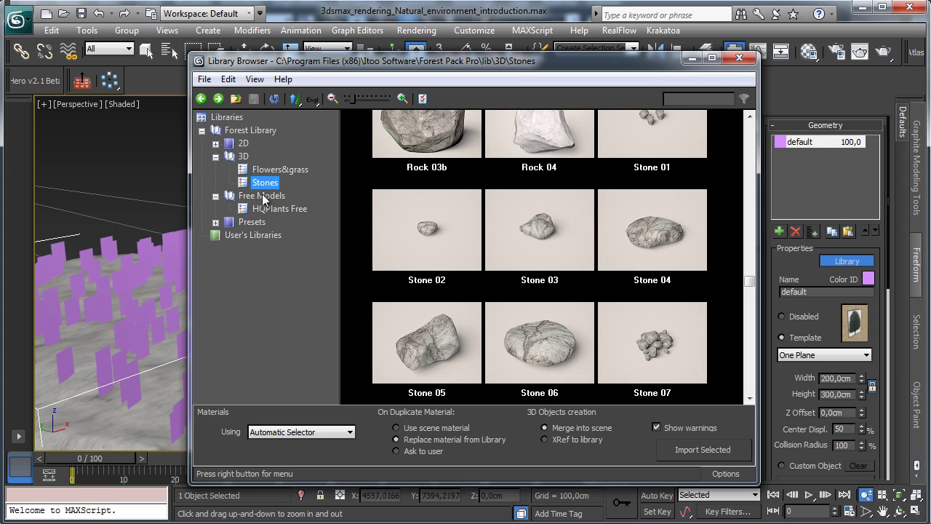
Step: Expand the library's Presets and look through its Grass, Leaves and Stones categories
left_click(215, 222)
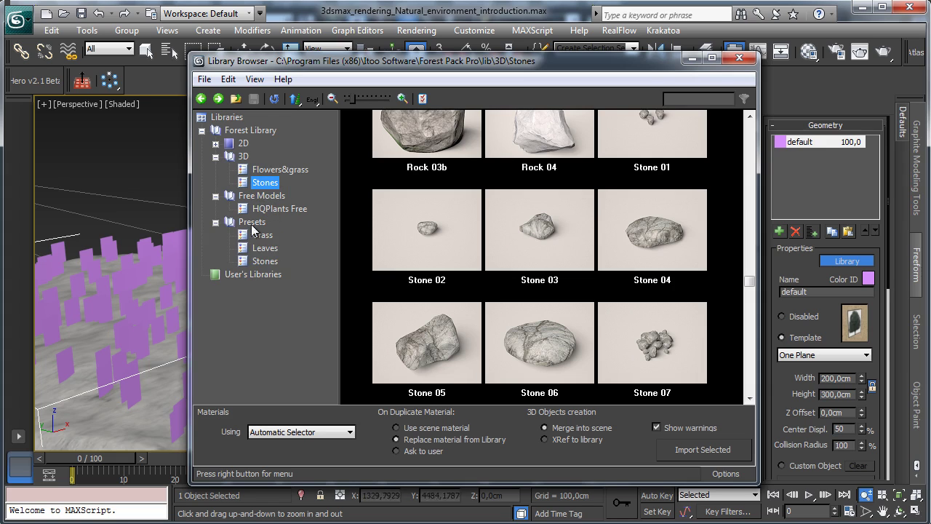
left_click(261, 234)
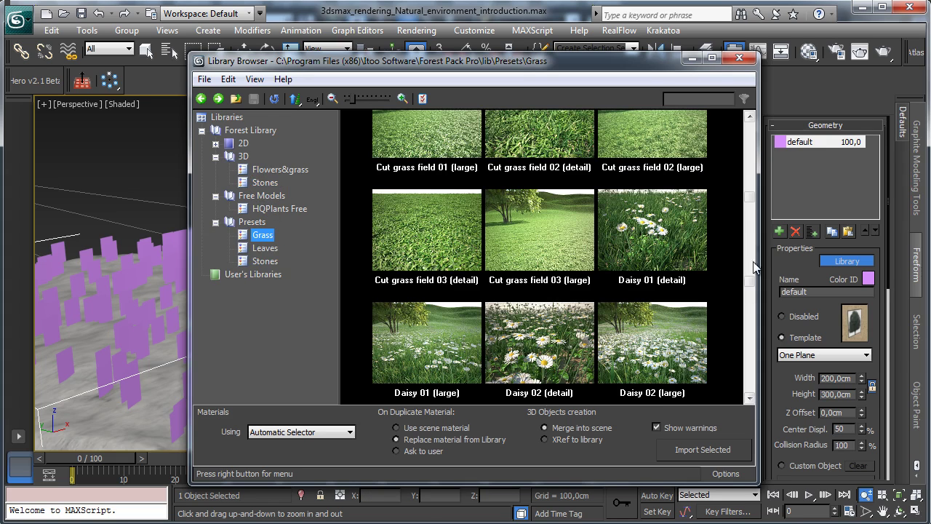
left_click_drag(749, 204, 730, 161)
left_click(258, 248)
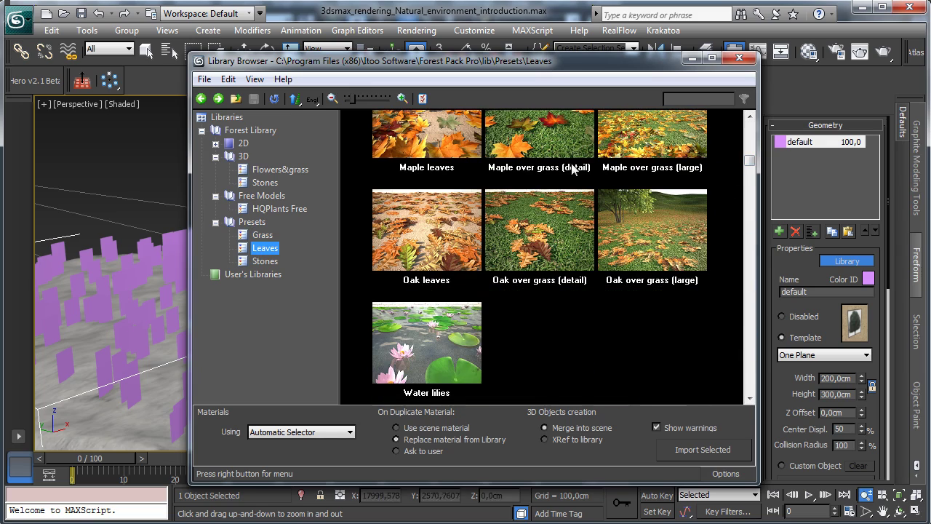
left_click(750, 151)
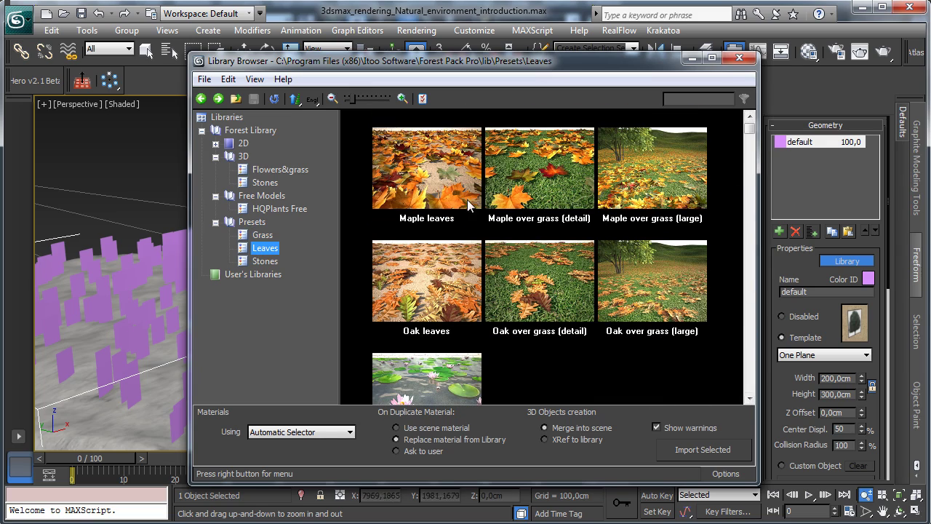
left_click(265, 261)
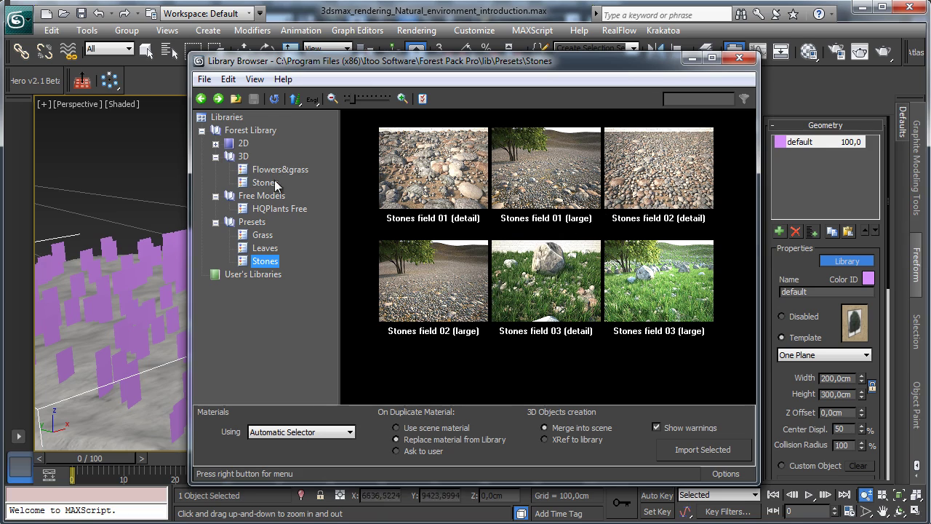
Step: Browse the HQPlants Free tree models and move the library browser away from the forest object's settings
left_click(290, 209)
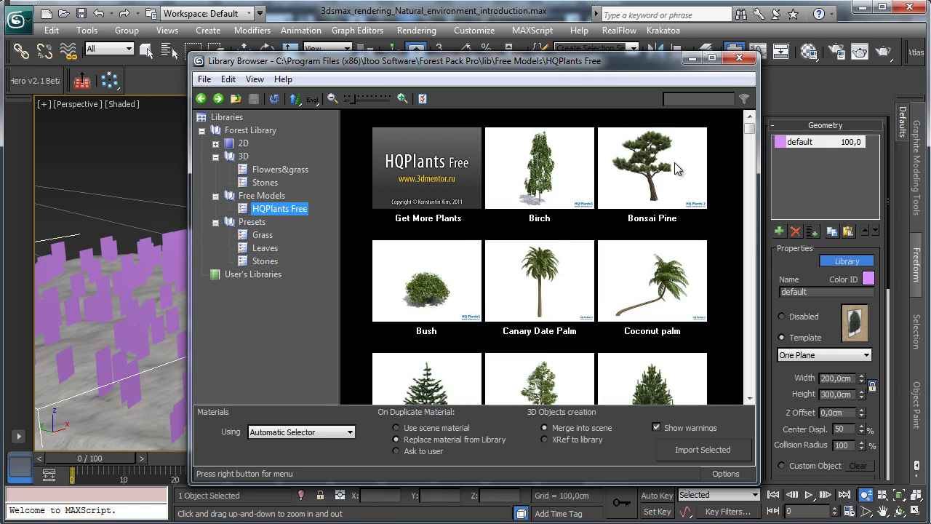
left_click_drag(750, 130, 728, 385)
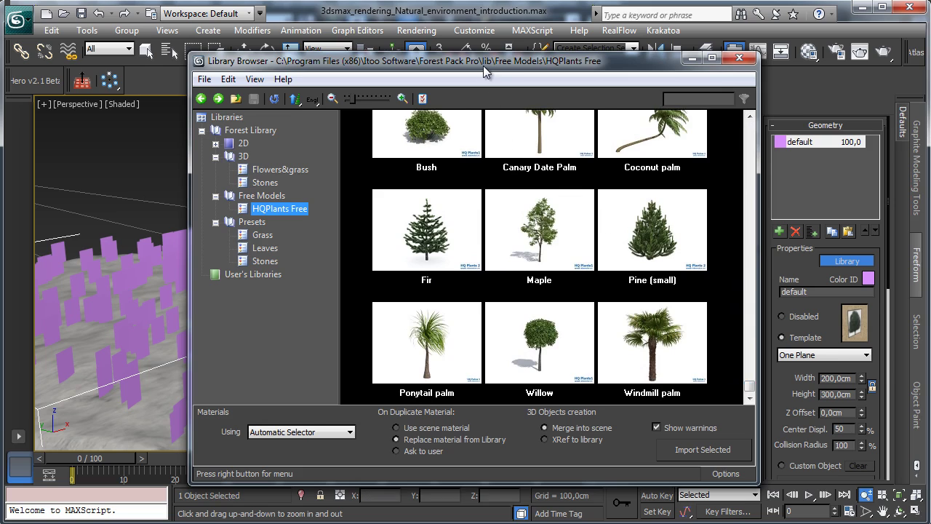
left_click_drag(486, 66, 392, 55)
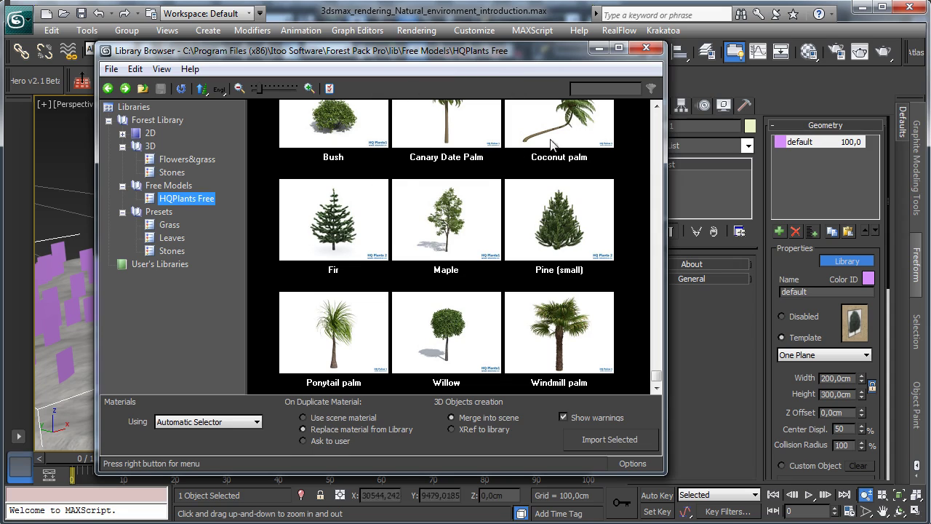
Step: Import the Common grass 01 (large) preset from the library's Grass presets into the forest object
left_click(171, 226)
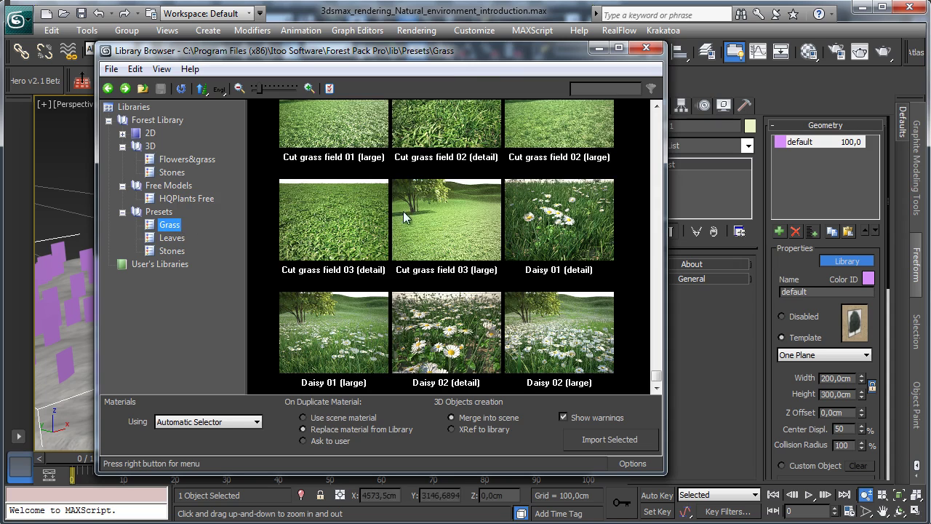
left_click(656, 137)
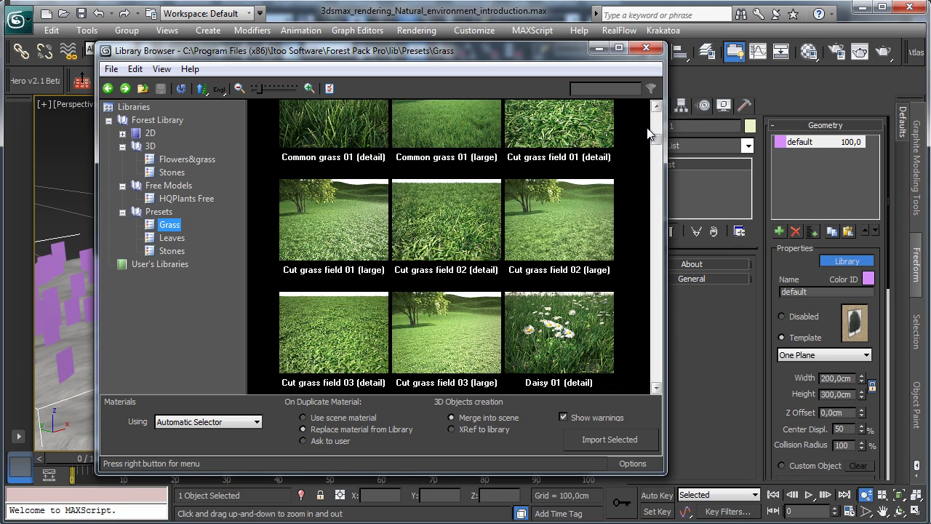
scroll(658, 125, "up", 1)
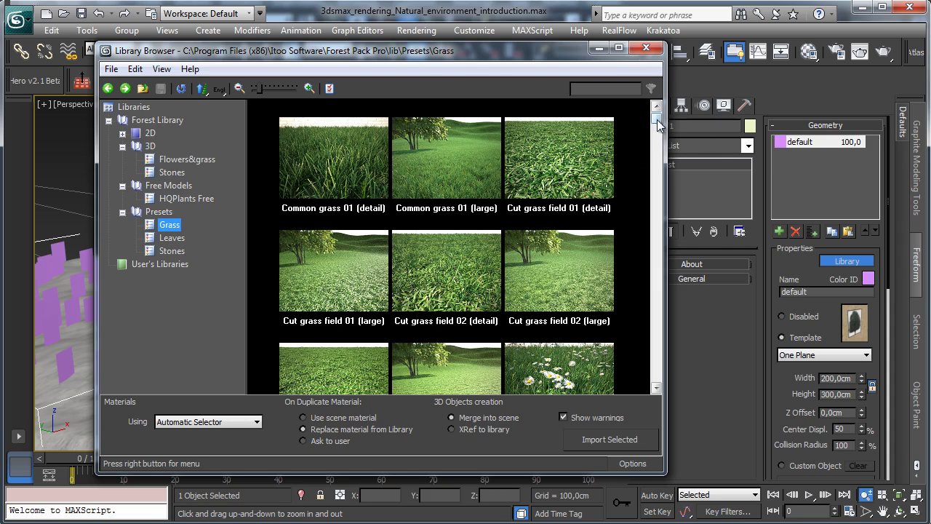
left_click_drag(657, 120, 658, 230)
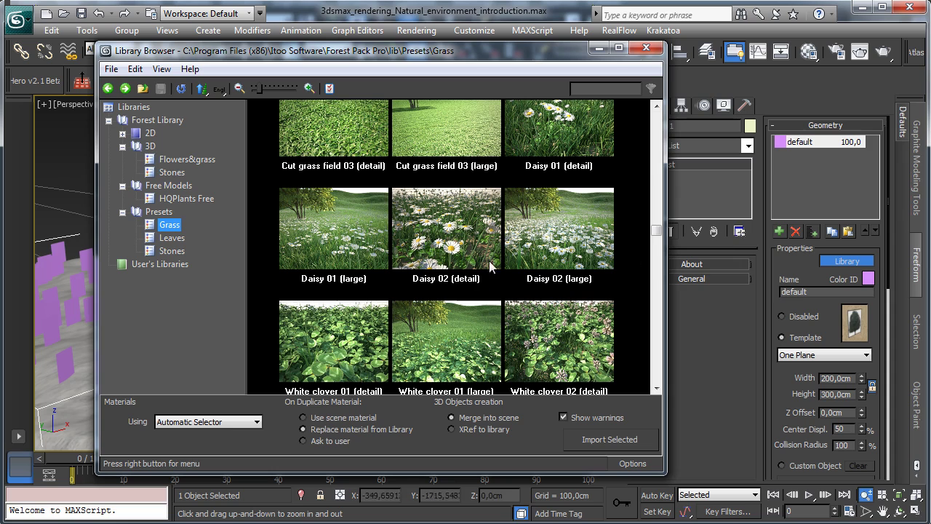
left_click_drag(658, 230, 652, 131)
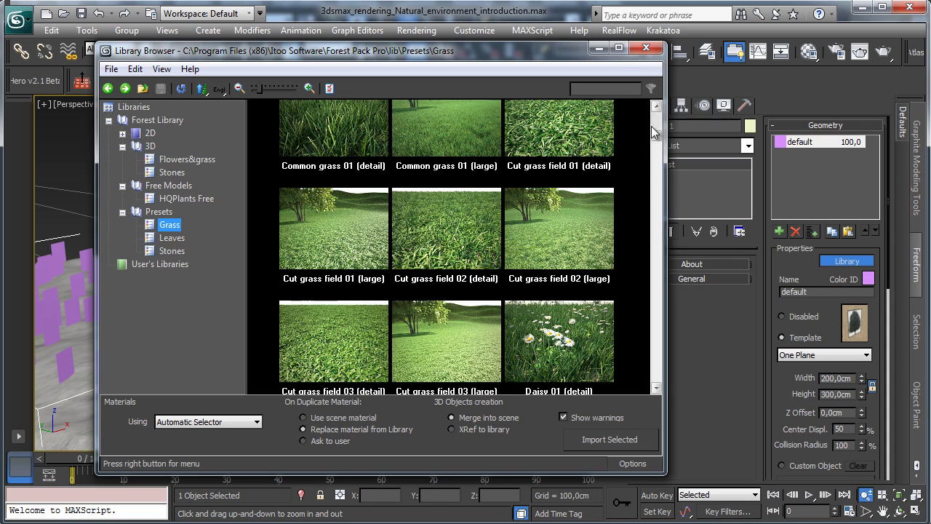
left_click(481, 146)
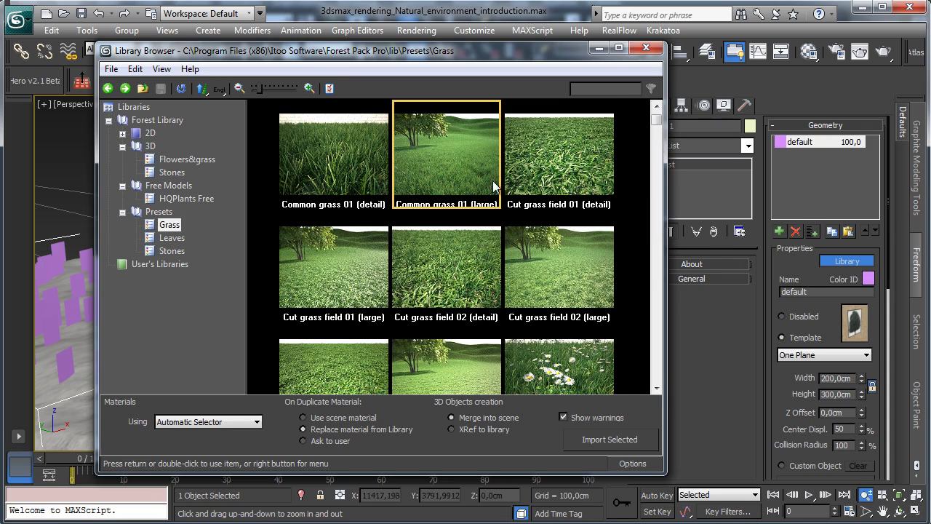
left_click(602, 440)
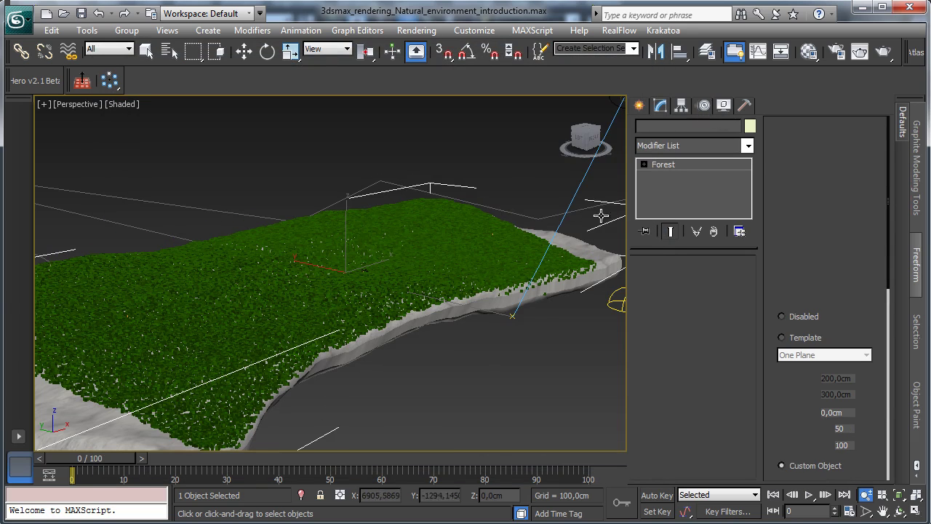
Step: Switch the viewport to Camera001, test-render the grass-covered terrain in V-Ray, and close the render windows
left_click(97, 107)
mouse_move(127, 121)
left_click(297, 120)
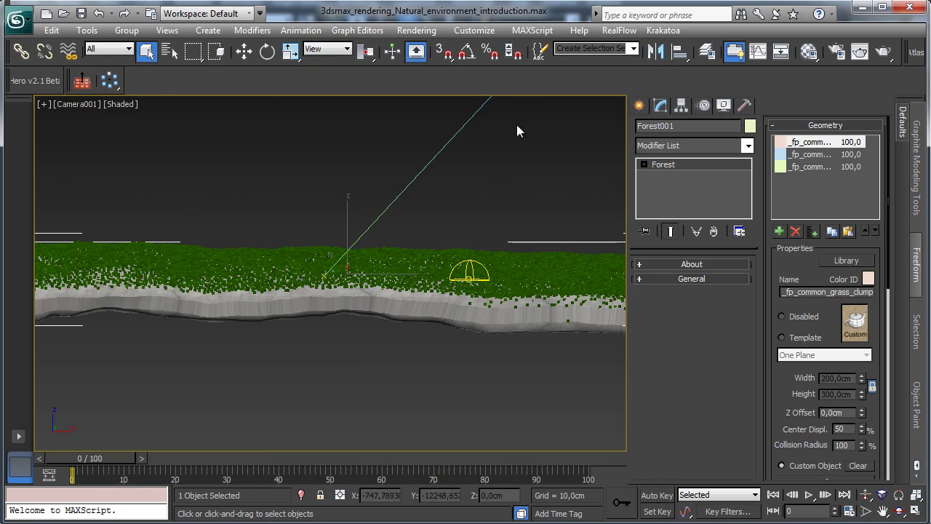
left_click(841, 58)
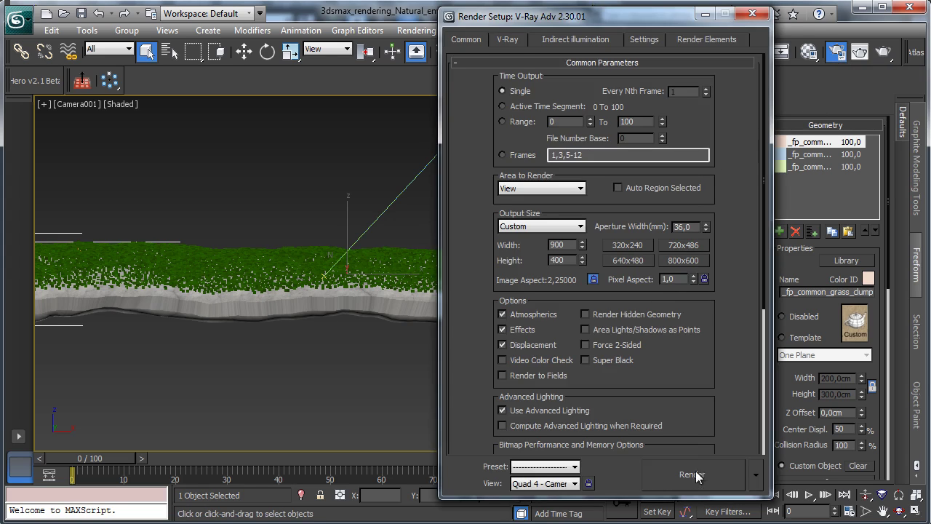
left_click(696, 474)
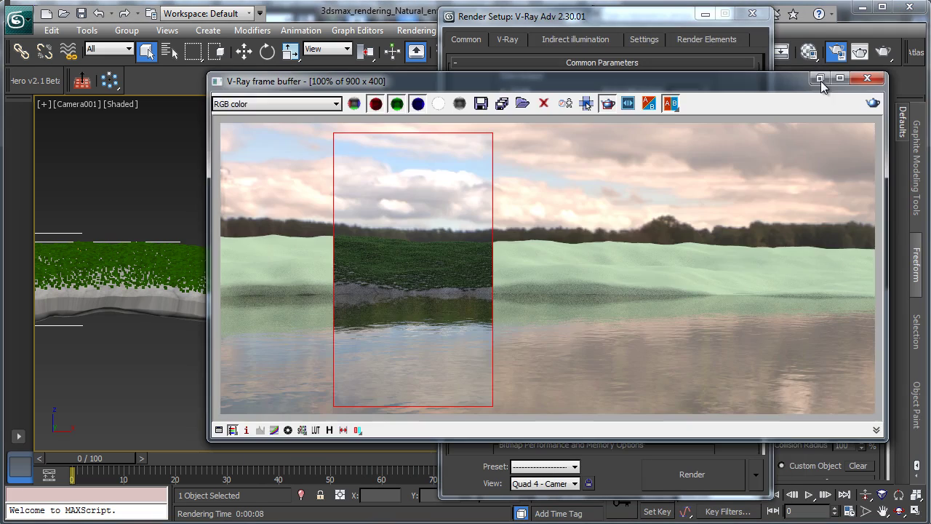
left_click(819, 78)
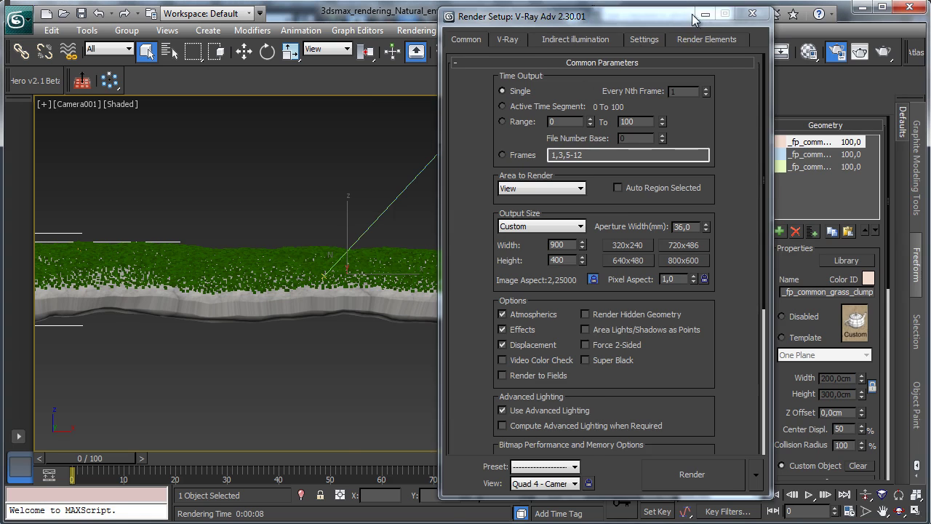
left_click(752, 13)
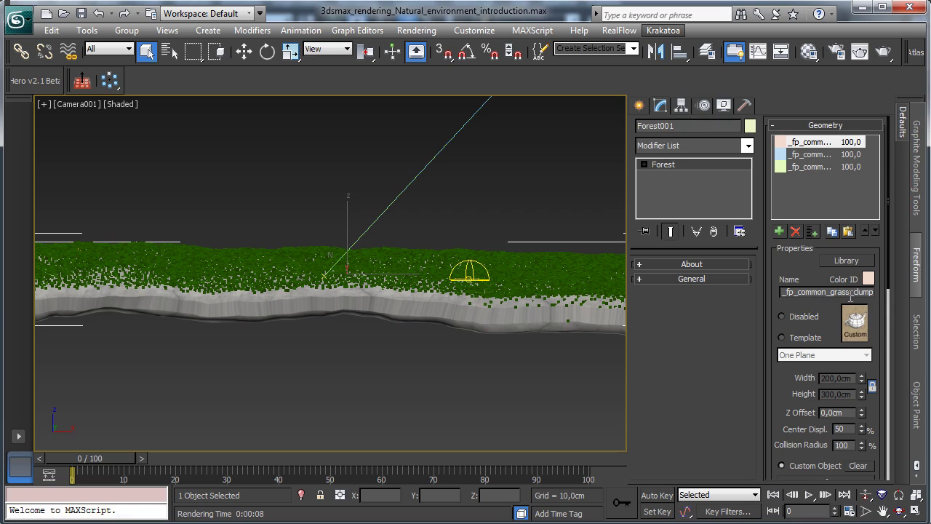
Step: Review the imported grass item's geometry properties, including its custom object, material and global size settings
left_click_drag(780, 403, 787, 334)
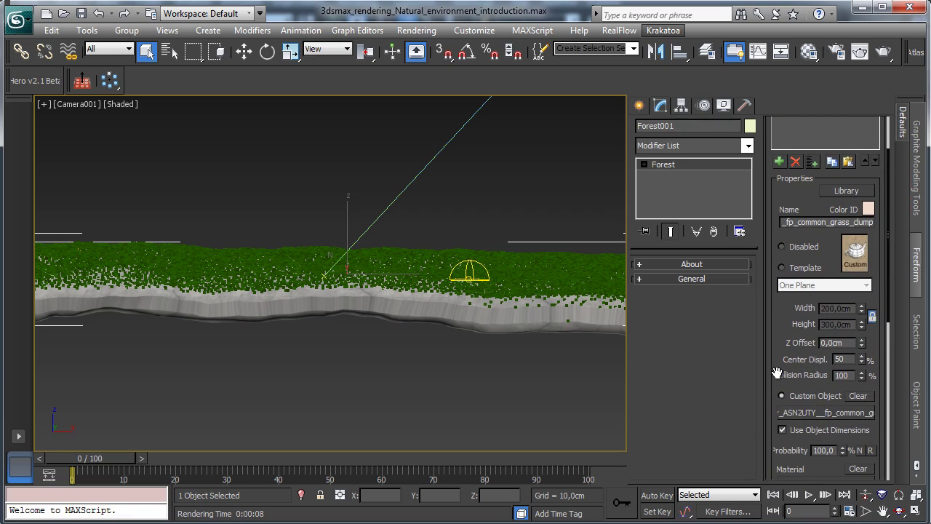
scroll(776, 373, "down", 2)
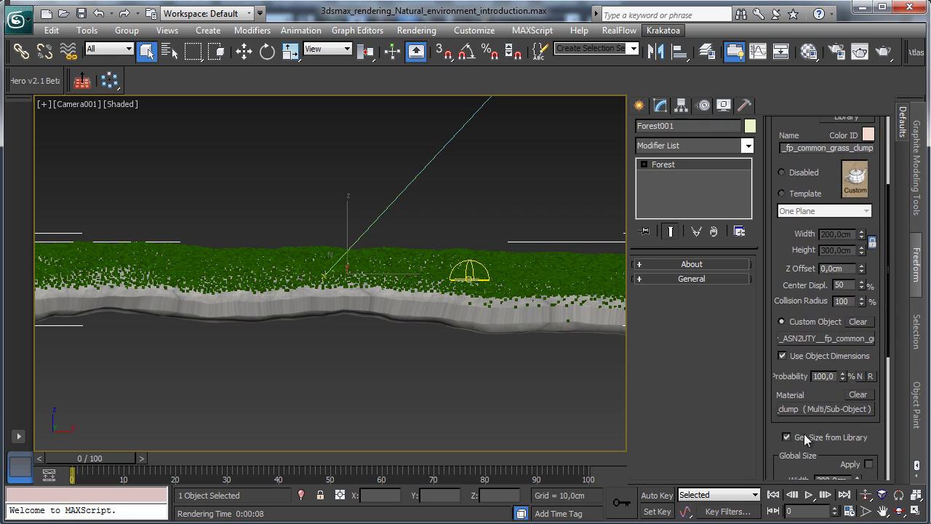
scroll(820, 421, "down", 4)
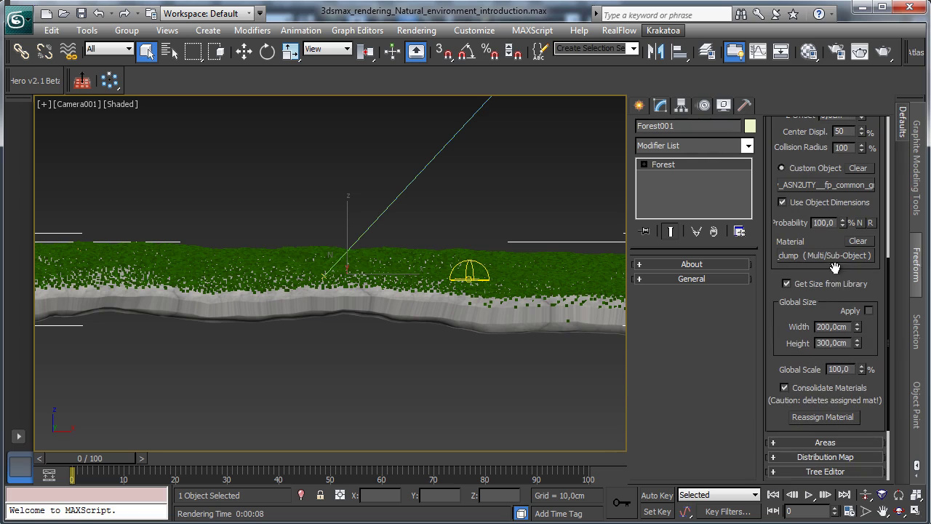
scroll(776, 417, "down", 1)
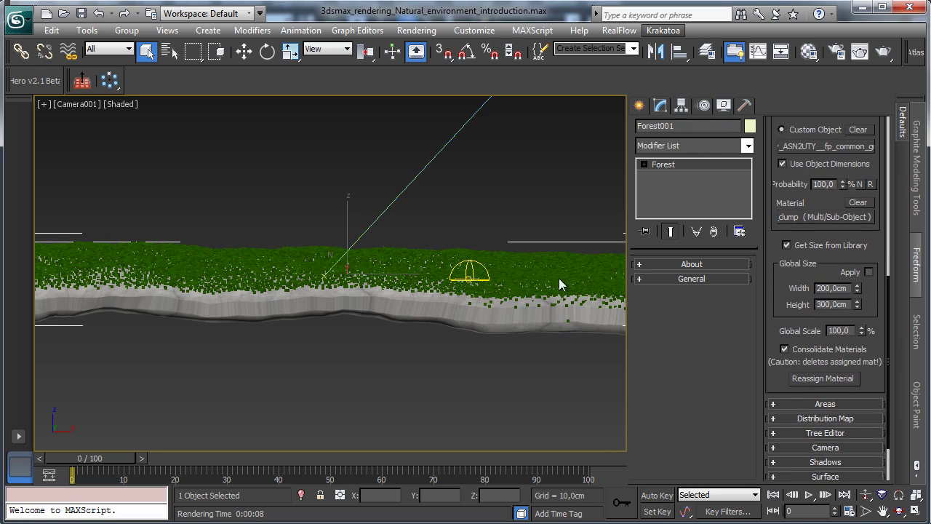
Step: Switch the viewport to Perspective and frame the grass-covered terrain in a close-up from an angled viewpoint
left_click(68, 104)
left_click(117, 158)
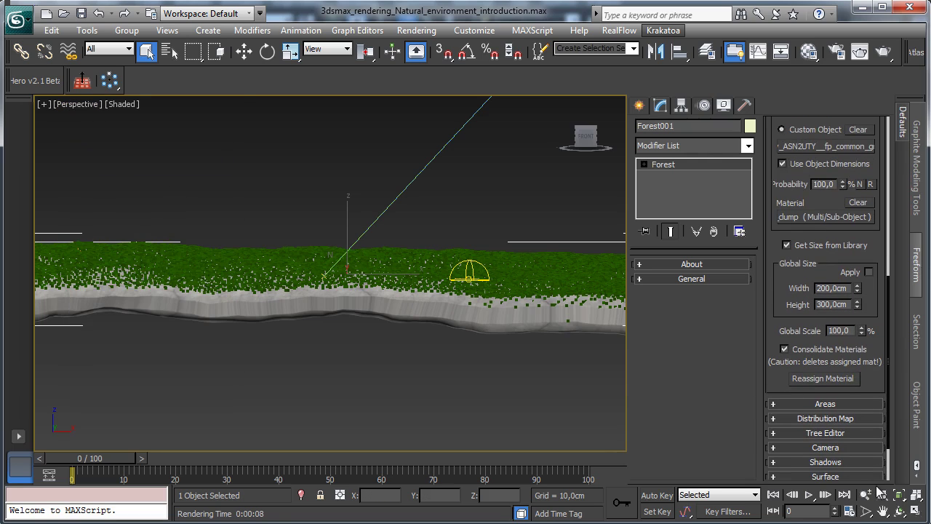
left_click(899, 511)
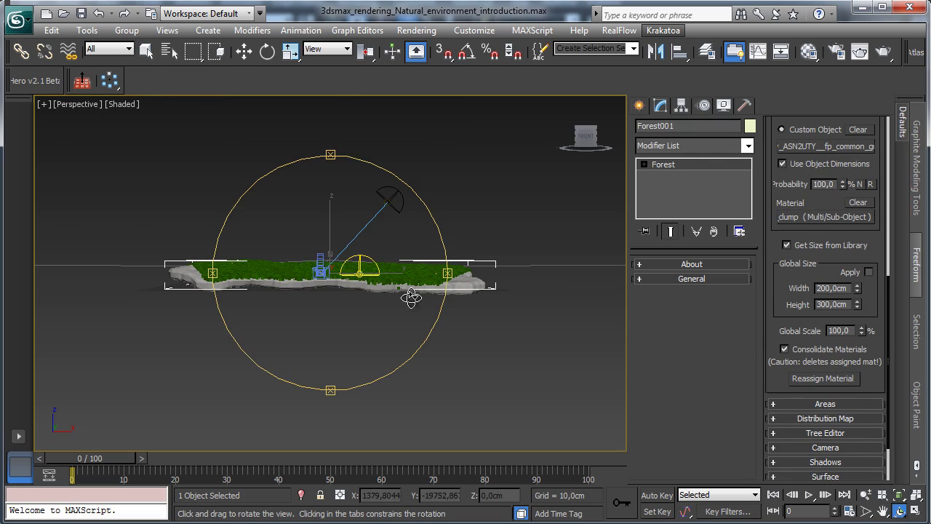
left_click_drag(412, 293, 414, 332)
left_click(864, 494)
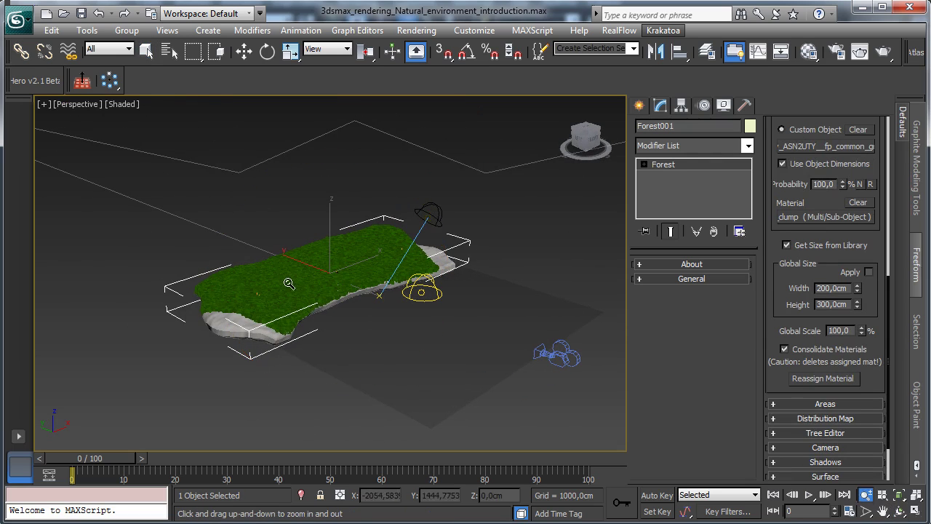
left_click_drag(291, 282, 285, 236)
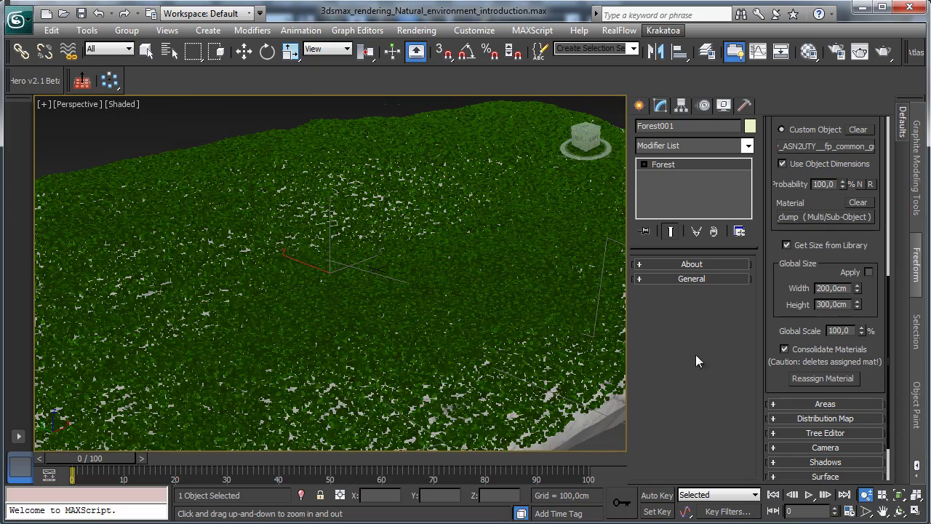
Step: Open the forest object's display settings to examine the viewport display modes, and save the scene
scroll(783, 379, "down", 3)
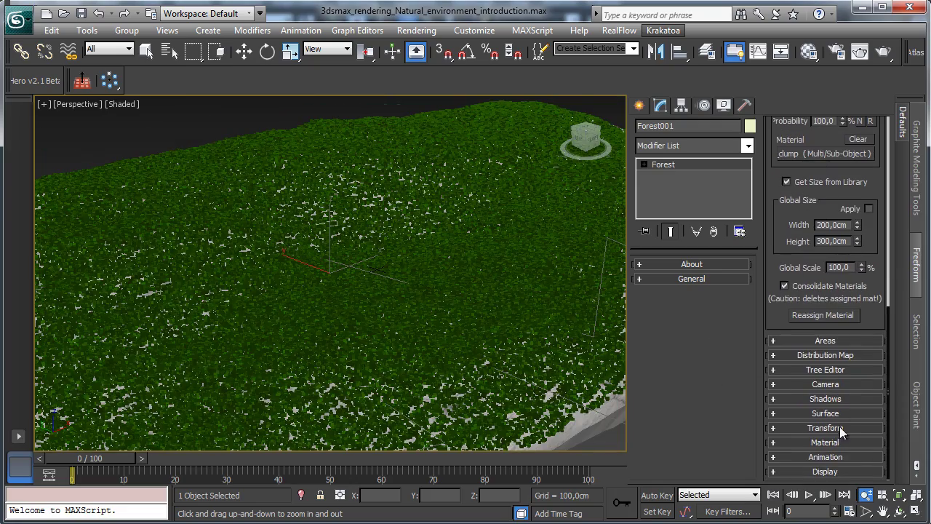
left_click(837, 471)
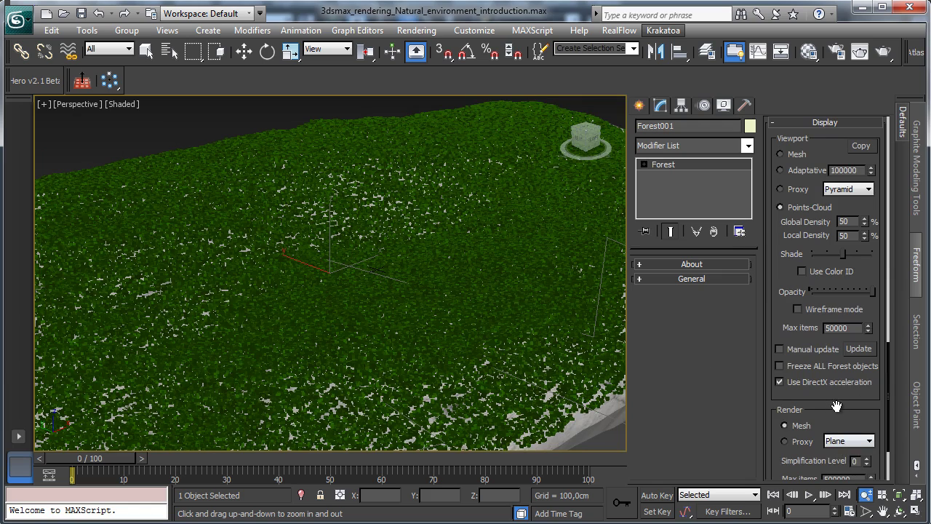
left_click_drag(834, 408, 834, 450)
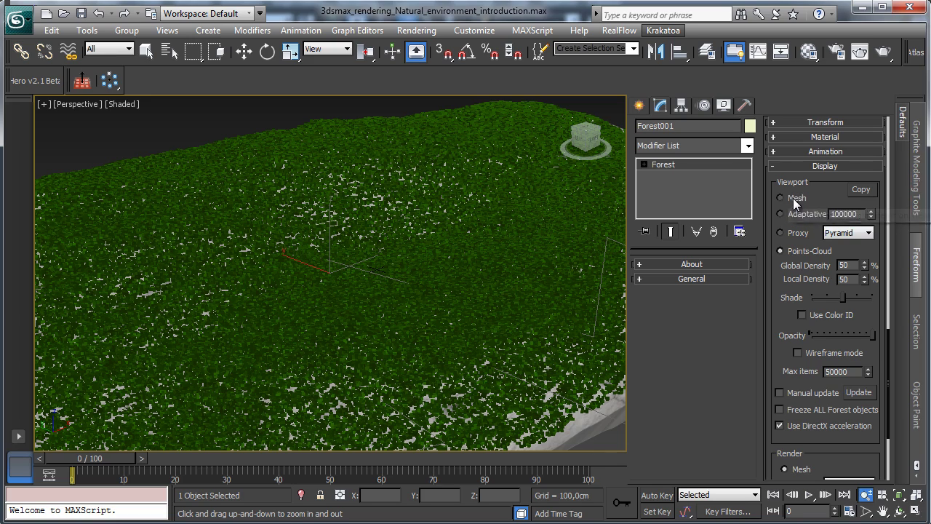
key("ctrl+s")
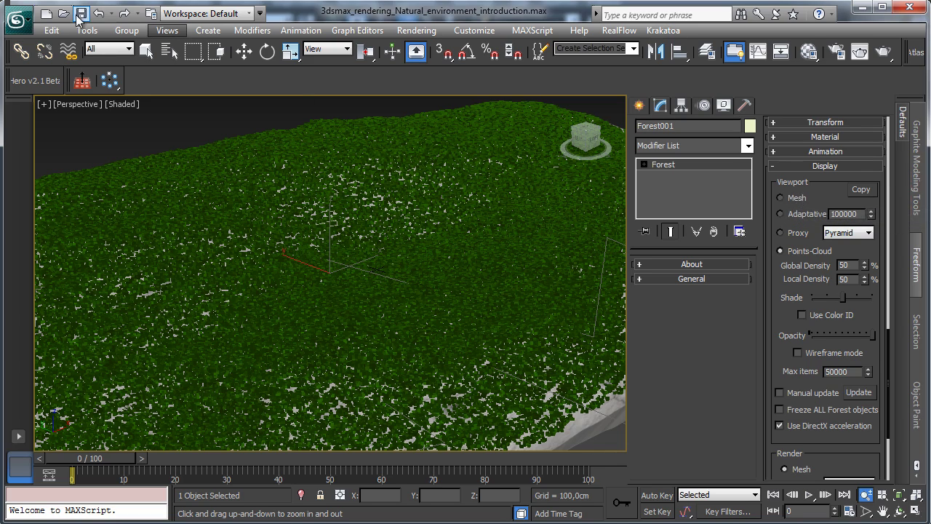
Step: Compare the forest's Proxy and Points-Cloud viewport displays, settle on Points-Cloud, and adjust the point shading
left_click(804, 240)
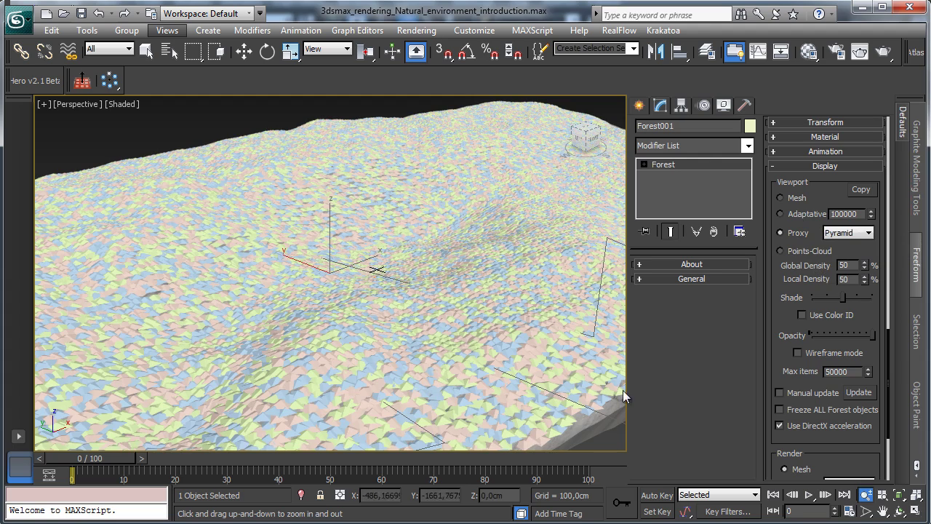
left_click(800, 251)
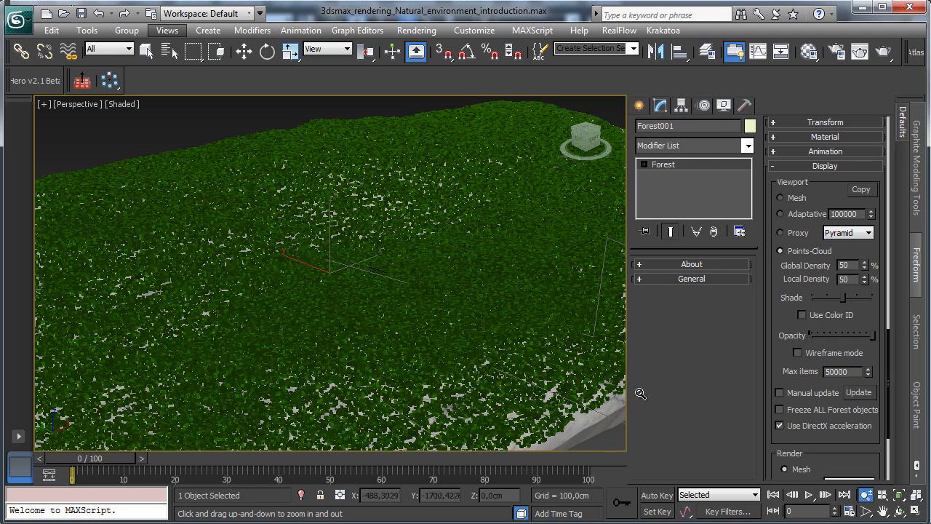
mouse_move(843, 296)
left_mouse_down()
mouse_move(869, 297)
mouse_move(790, 304)
mouse_move(842, 298)
left_mouse_up()
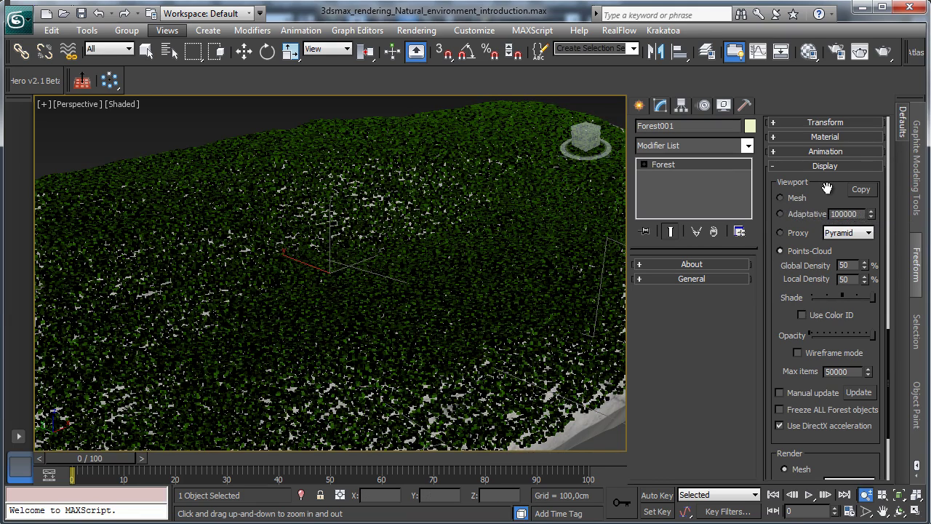
Step: Set the forest's random X scale range to a minimum of 150% and a maximum of 200% in its transform settings
left_click_drag(824, 185, 835, 341)
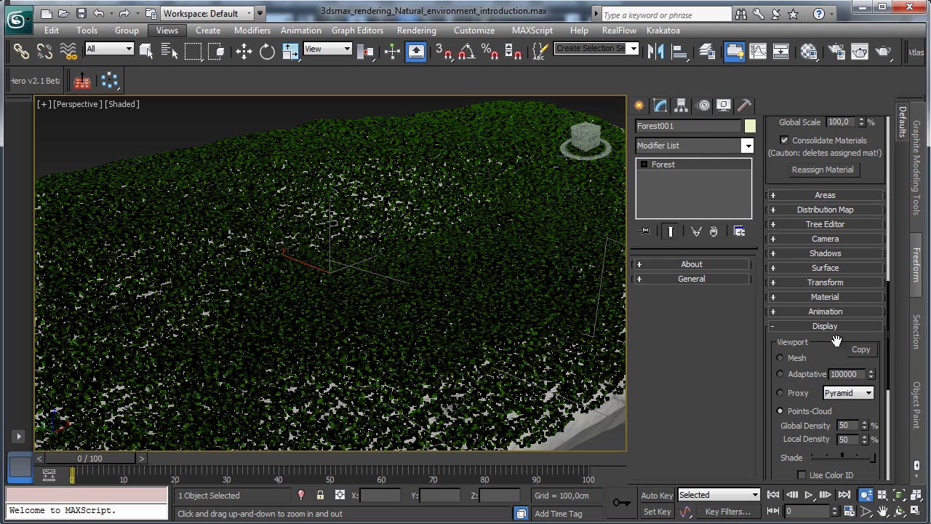
left_click(837, 283)
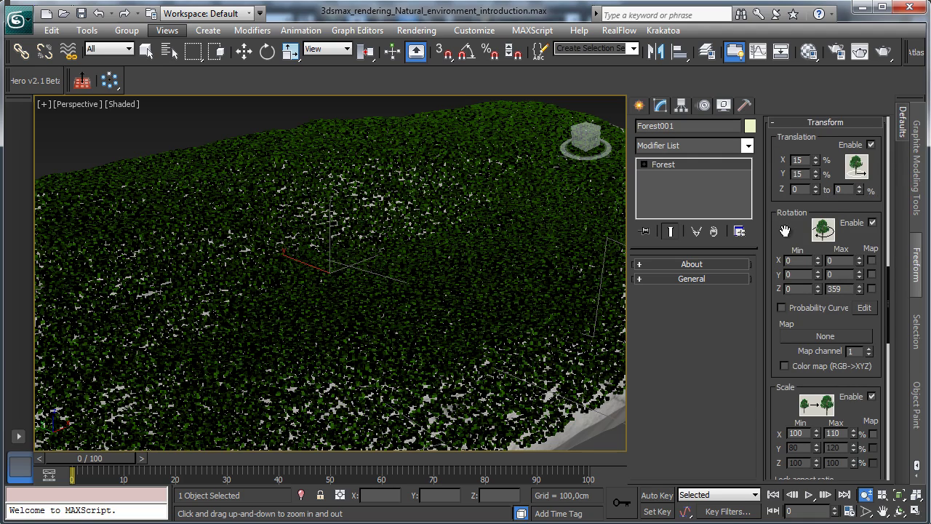
left_click_drag(785, 231, 800, 184)
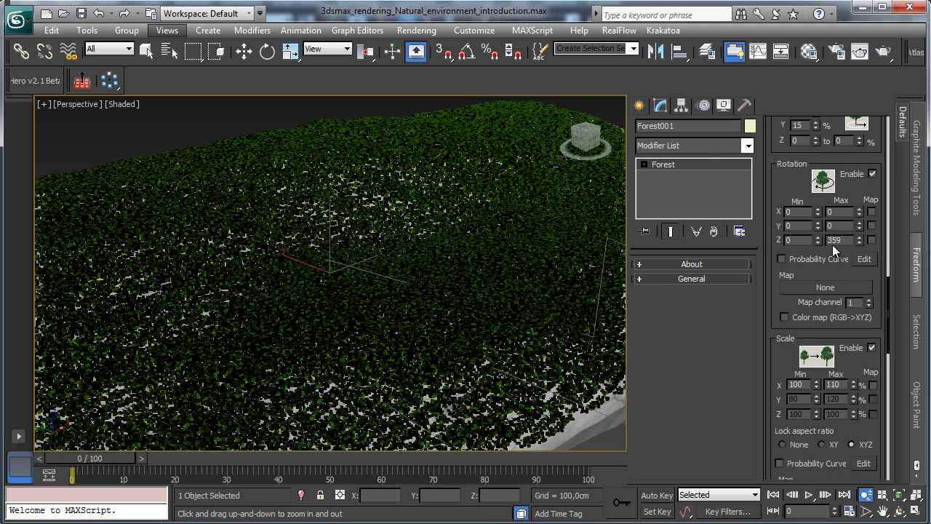
left_click_drag(785, 338, 821, 266)
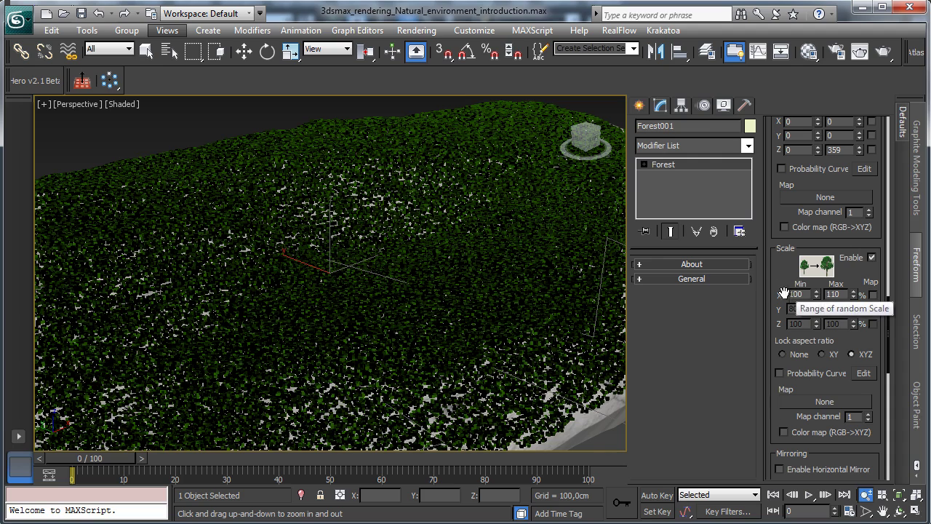
left_click_drag(786, 257, 786, 223)
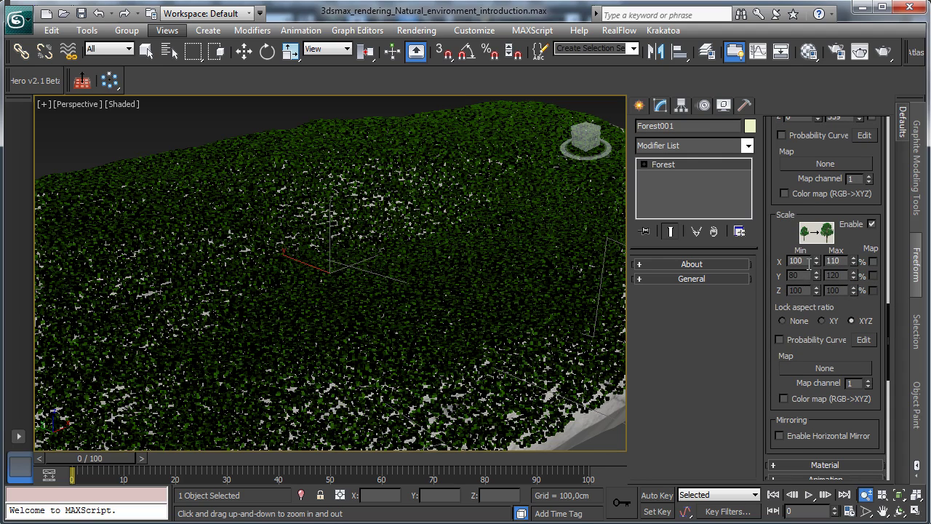
double_click(799, 261)
type("150")
key("Tab")
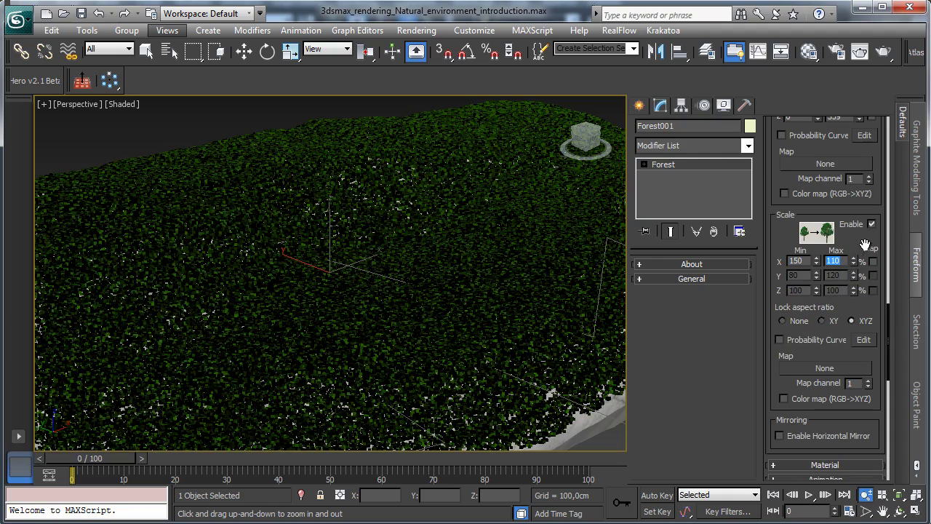
type("22")
key("BackSpace")
key("Return")
Step: Switch the viewport to Camera001, test-render the enlarged grass in V-Ray, and dismiss the frame buffer
left_click(82, 105)
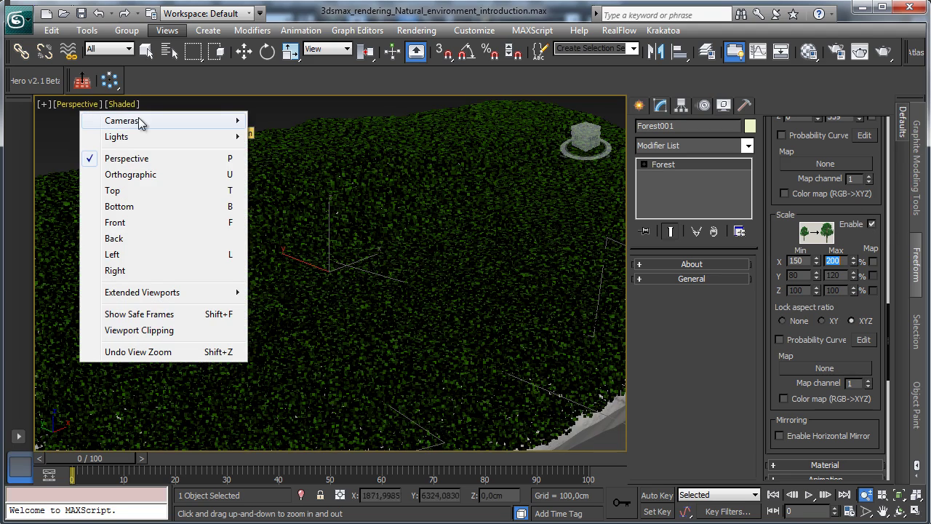
mouse_move(140, 124)
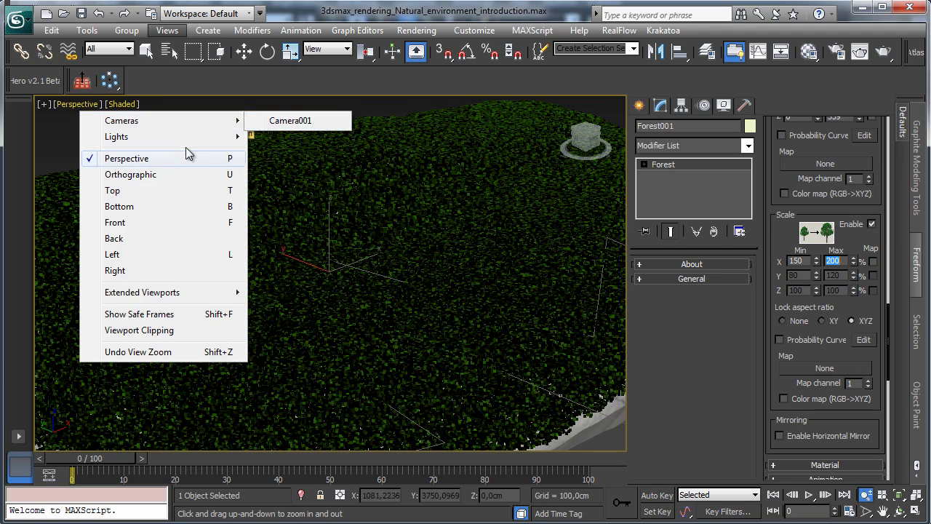
left_click(275, 121)
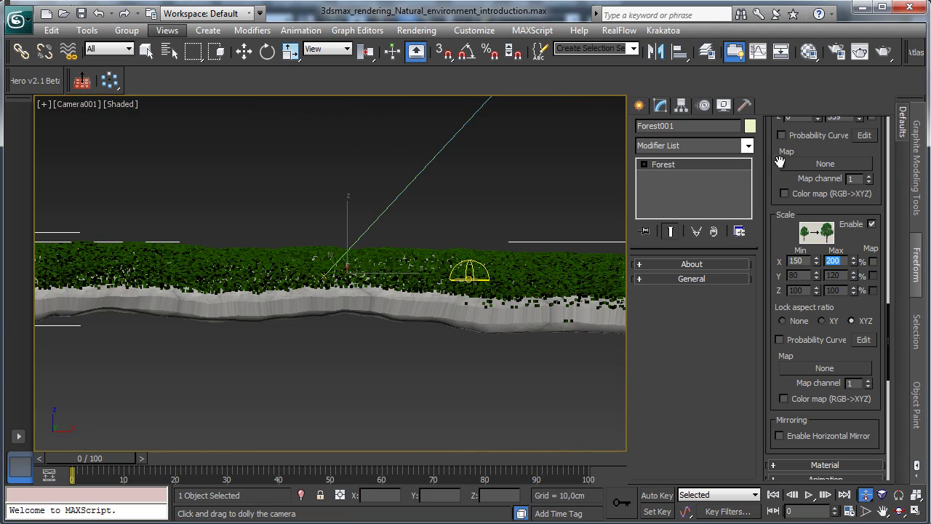
left_click(863, 58)
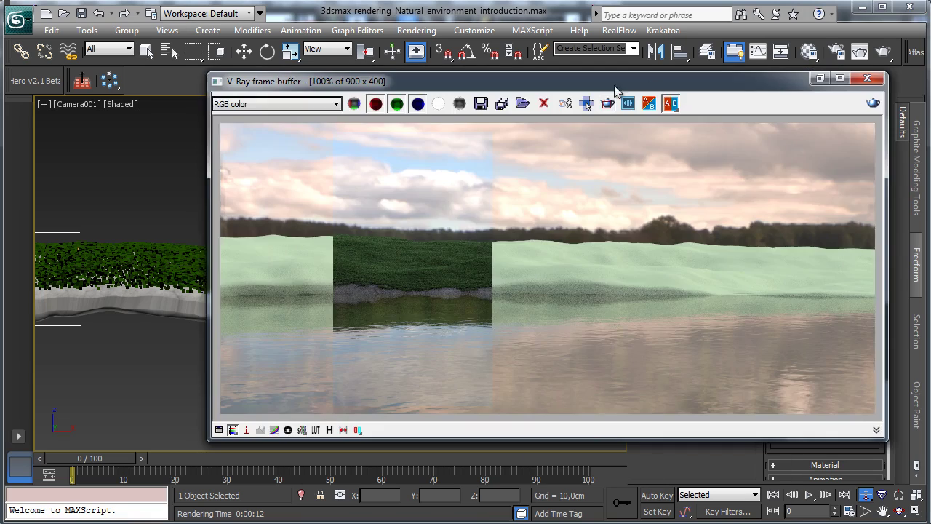
left_click(820, 80)
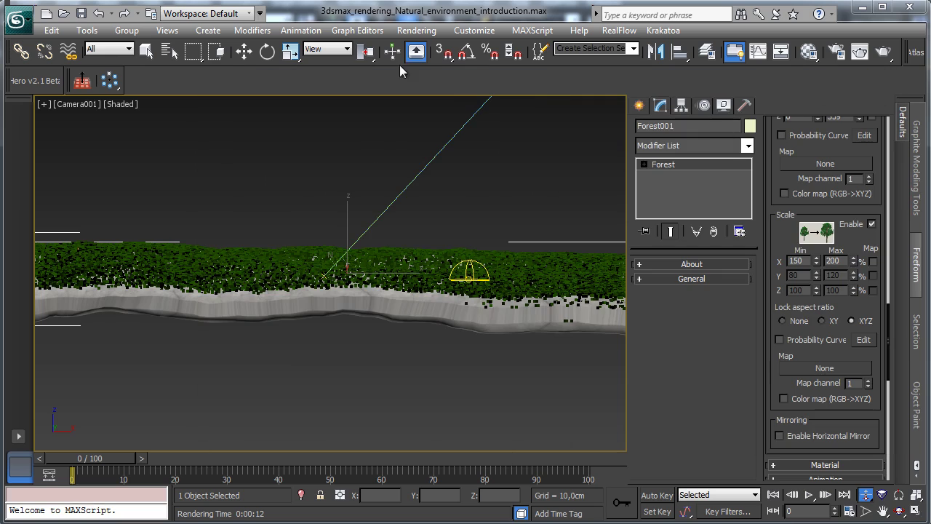
Step: Set the ISO of the V-Ray exposure control to 150 in the environment settings
left_click(424, 33)
left_click(461, 125)
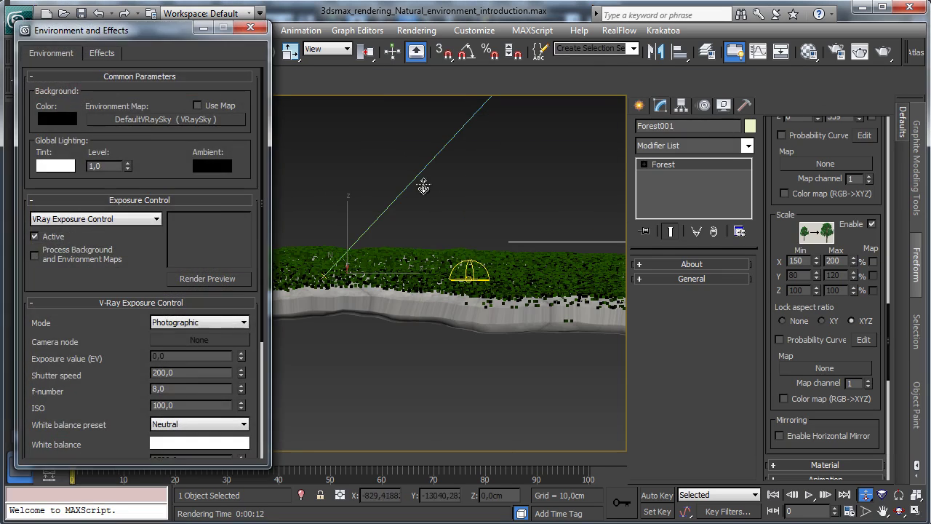
double_click(183, 407)
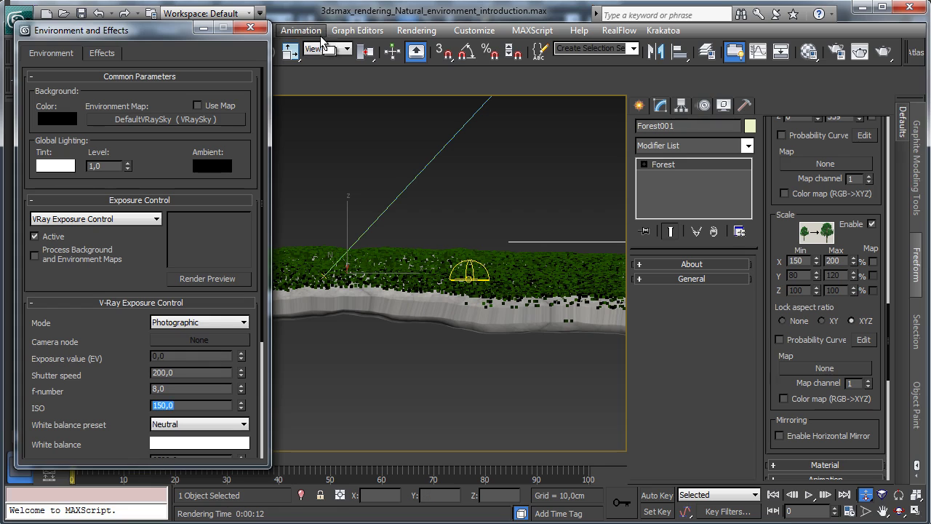
left_click(250, 27)
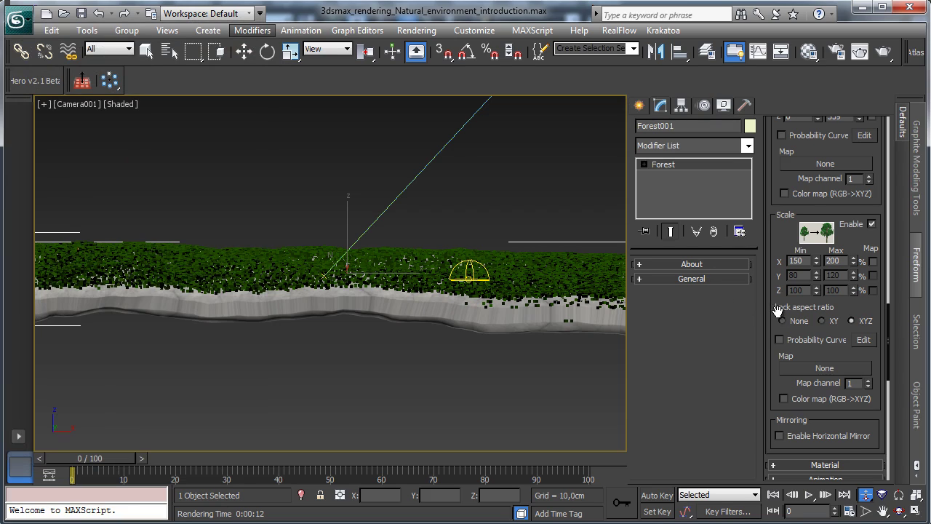
Step: Open the library browser for the first grass item in the forest's geometry list and view the Stones presets
scroll(777, 309, "down", 4)
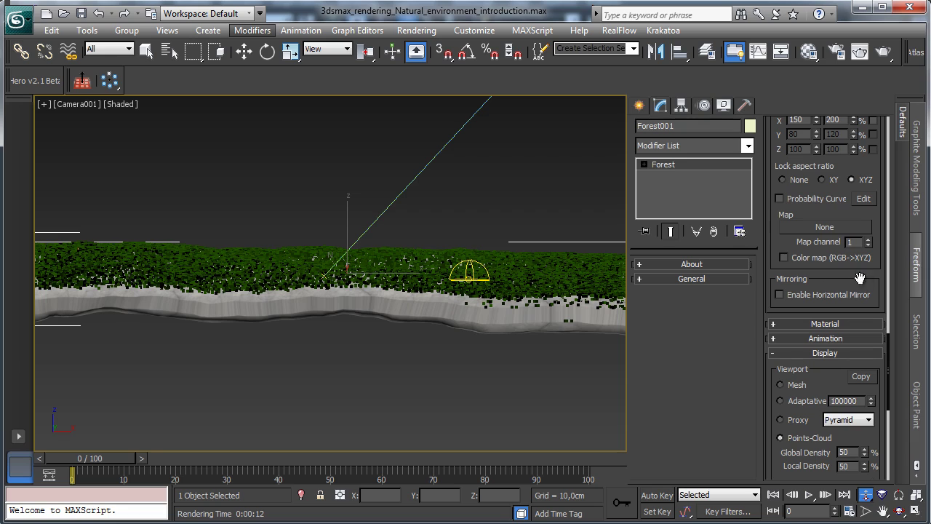
scroll(833, 205, "up", 10)
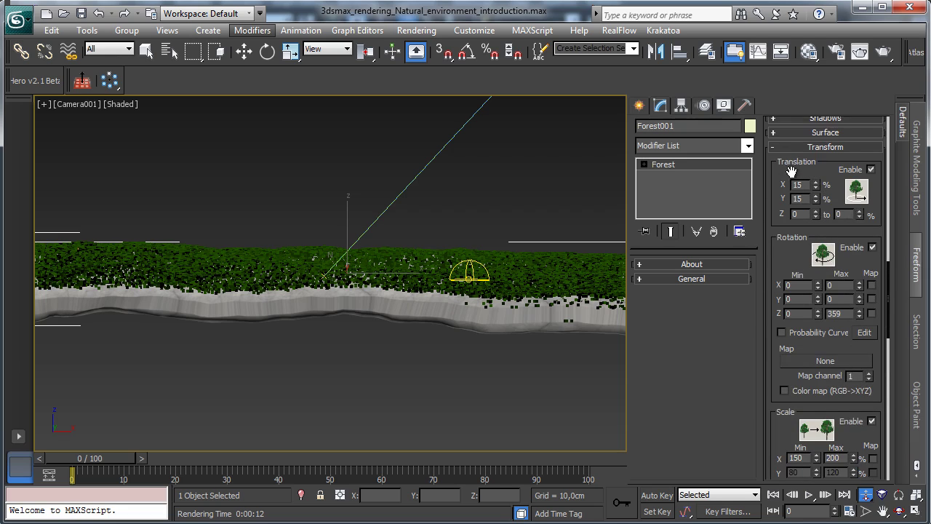
left_click_drag(813, 174, 761, 465)
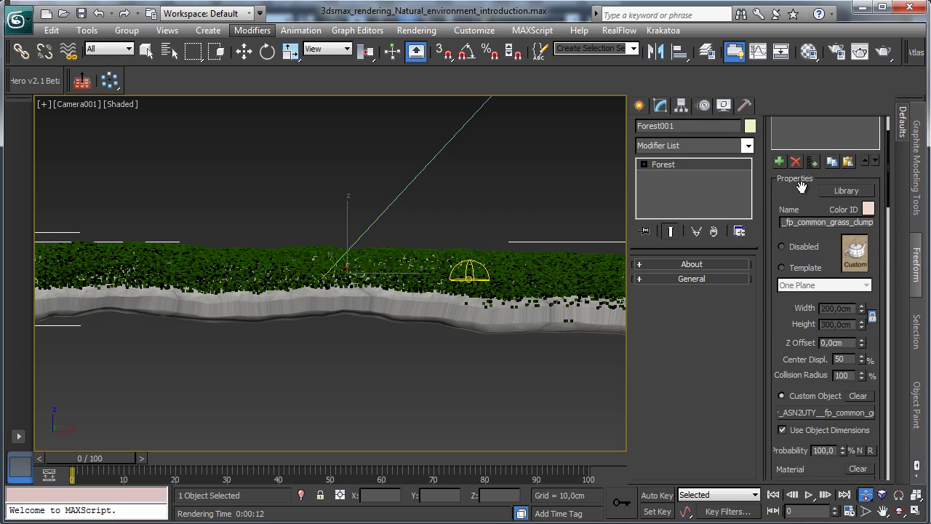
left_click_drag(801, 188, 782, 395)
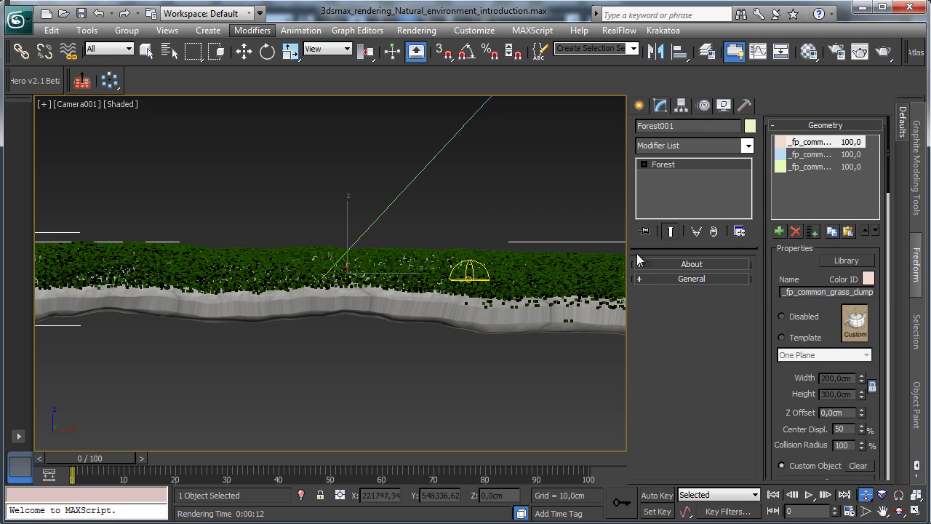
left_click(843, 261)
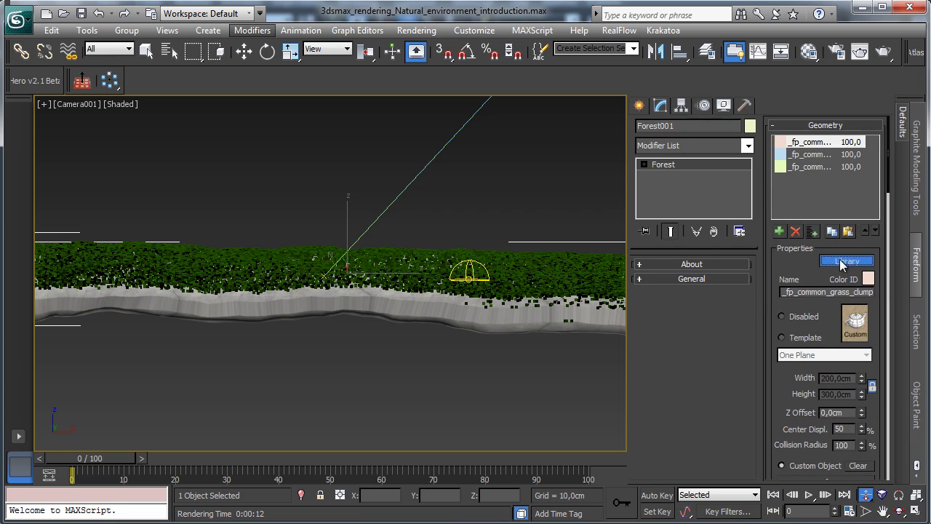
left_click(186, 212)
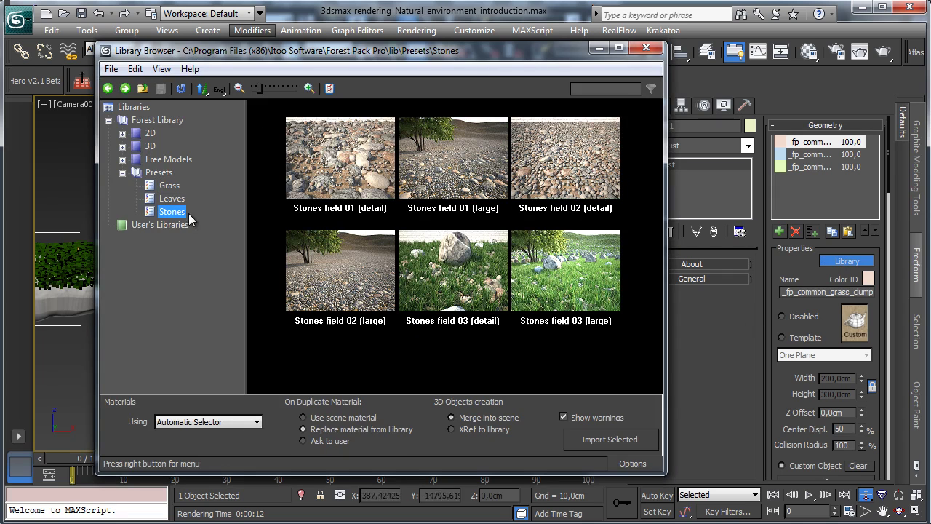
Step: Replace the first grass item with Rock 01 imported from the library's 3D Stones category
left_click(150, 146)
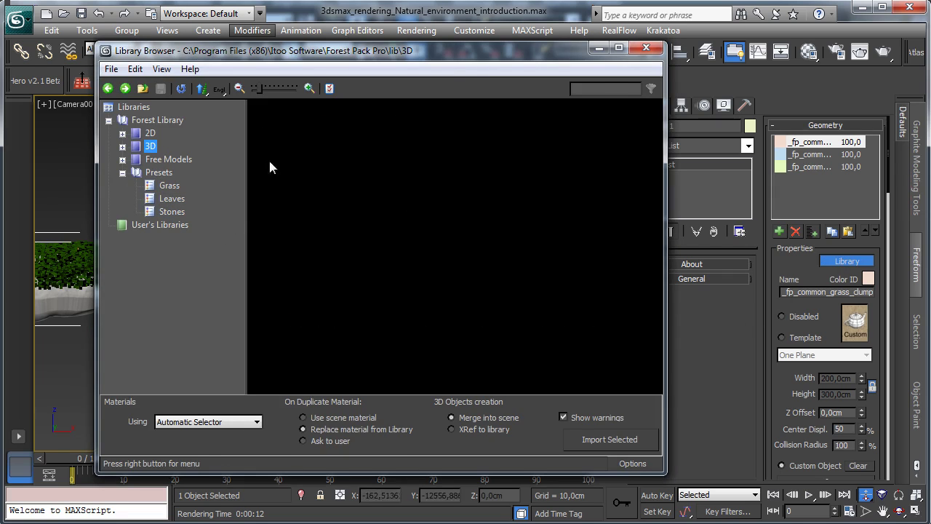
double_click(153, 147)
left_click(172, 172)
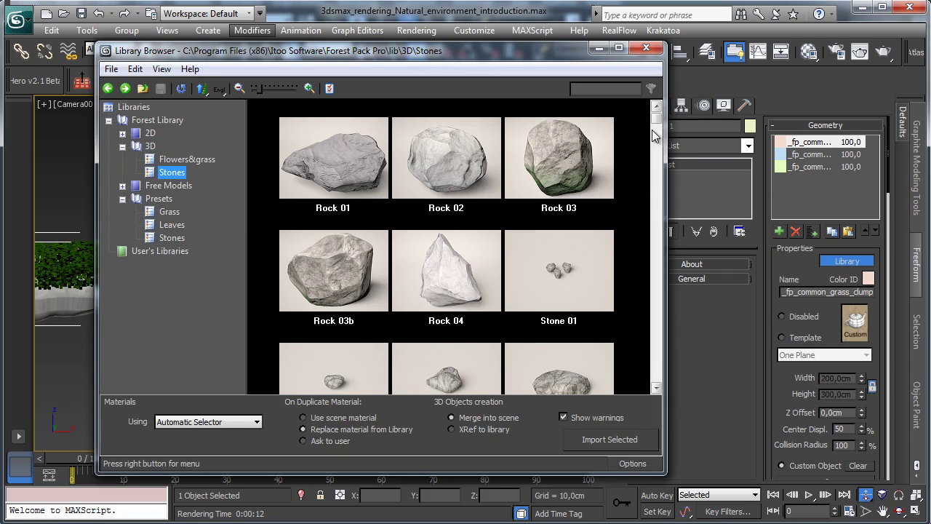
mouse_move(658, 128)
left_mouse_down()
mouse_move(631, 292)
mouse_move(628, 398)
mouse_move(657, 139)
left_mouse_up()
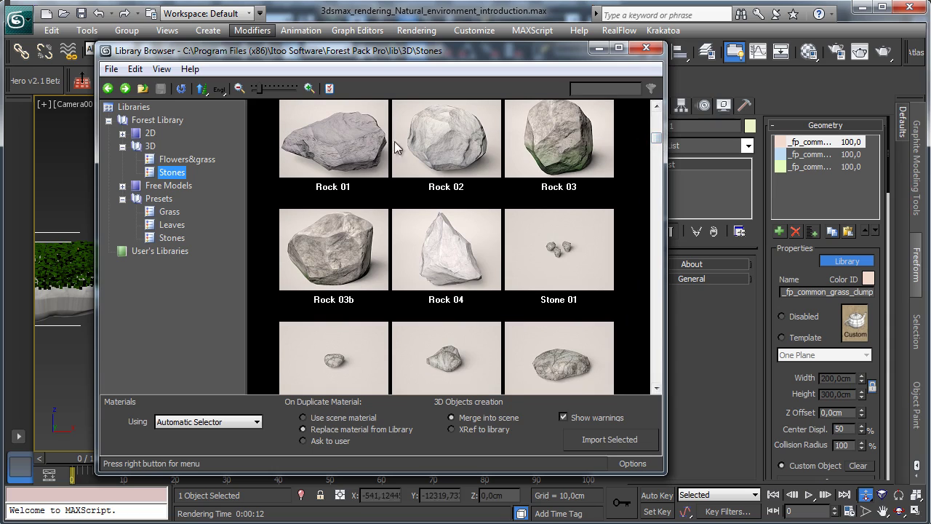
left_click(362, 167)
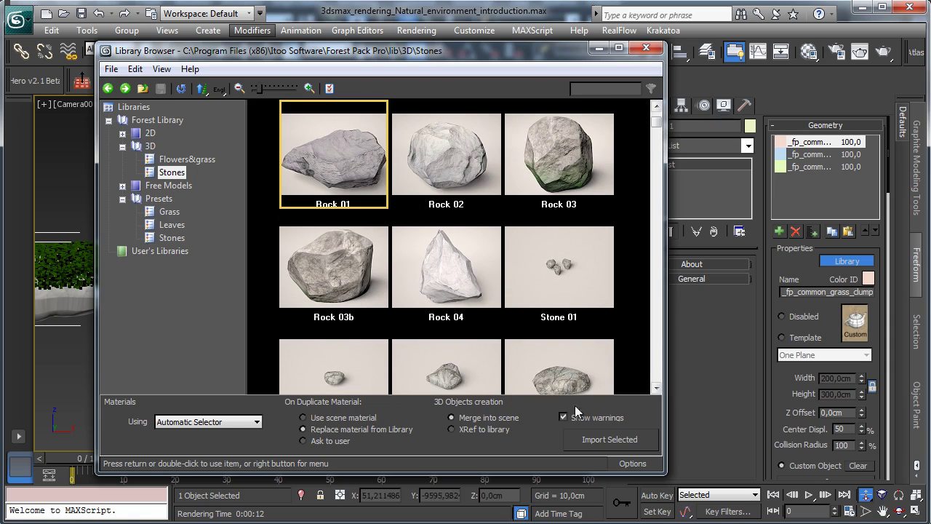
left_click(599, 439)
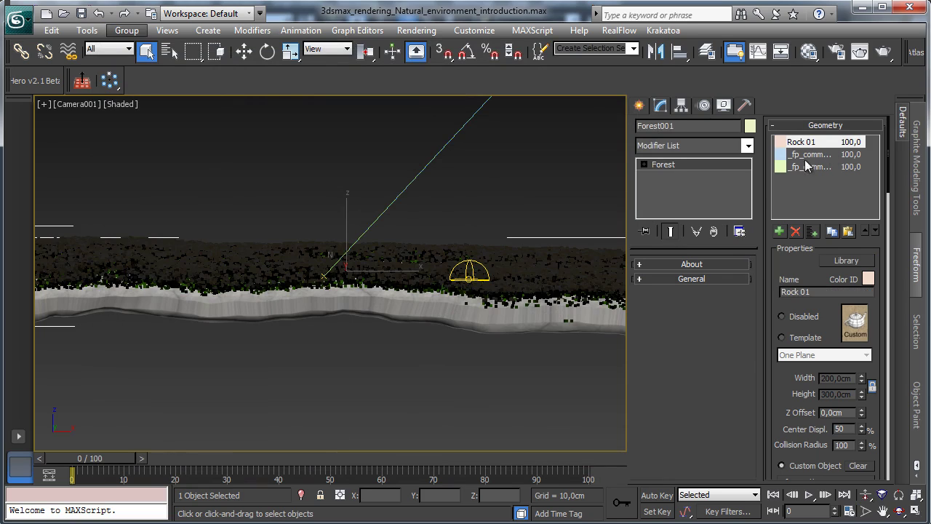
Step: Reload the scene file 3dsmax_rendering_Natural_environment_introduction.max without saving the changes
left_click(16, 20)
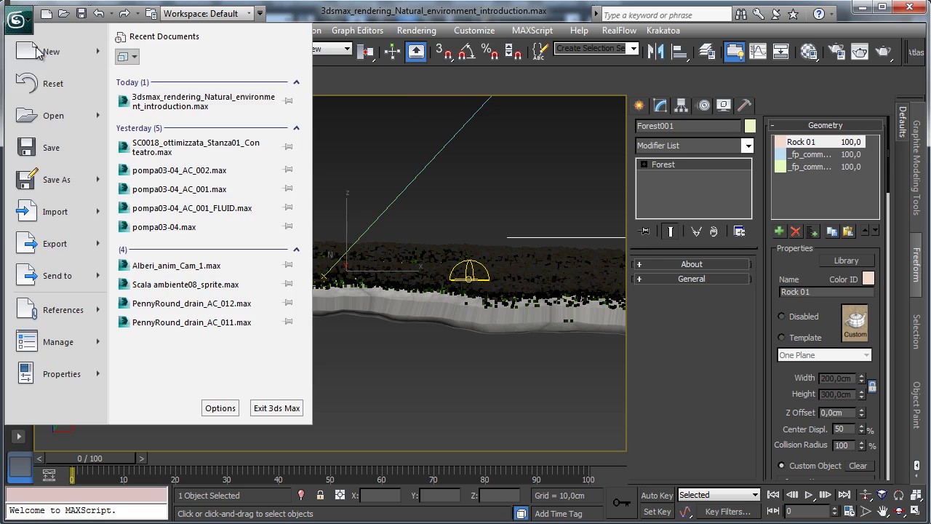
left_click(516, 159)
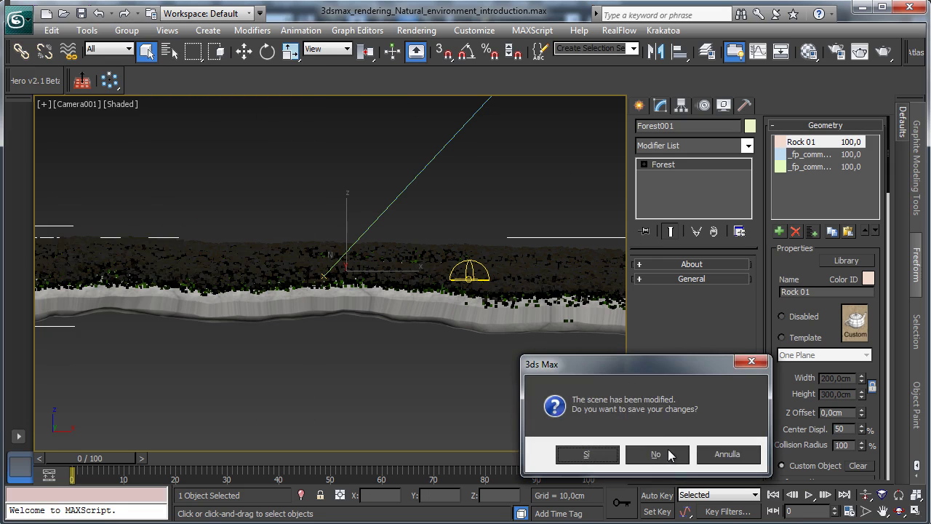
left_click(665, 450)
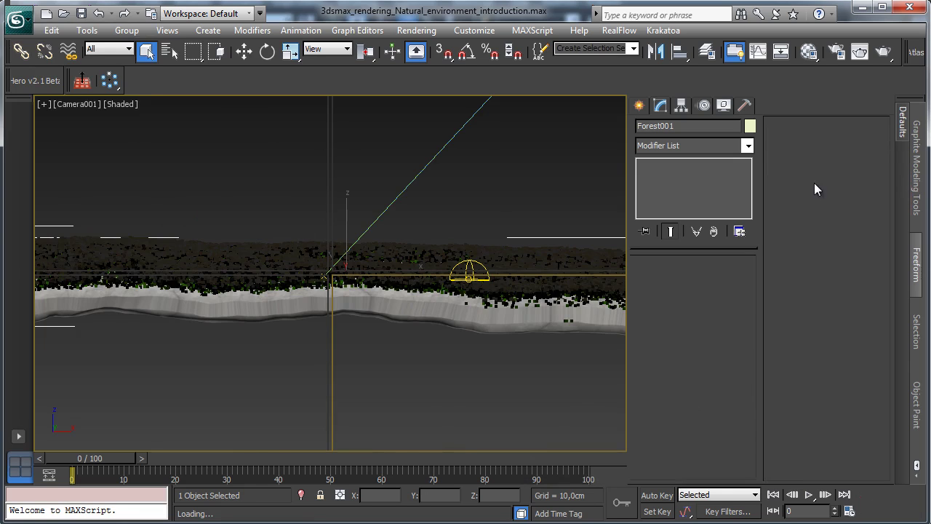
left_click(221, 109)
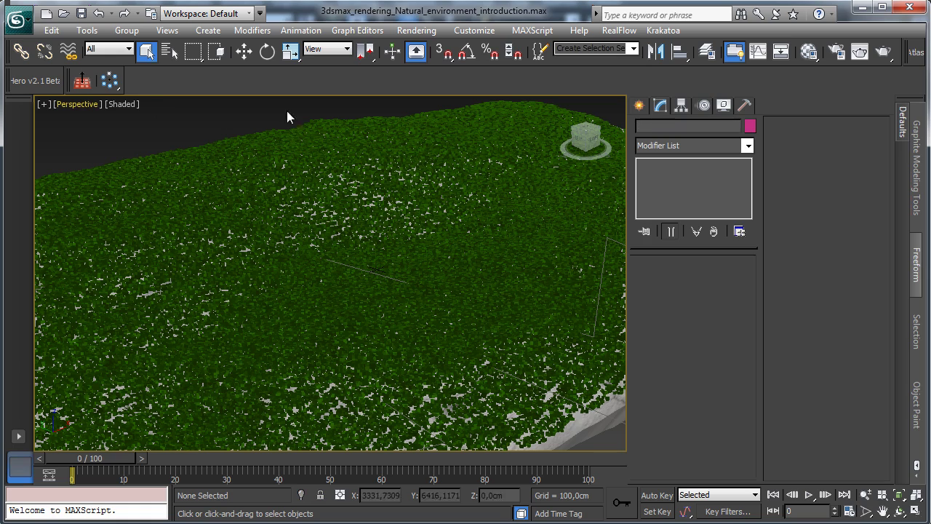
Step: Select the Forest001 object by name from the scene's object list
left_click(169, 51)
left_click(218, 106)
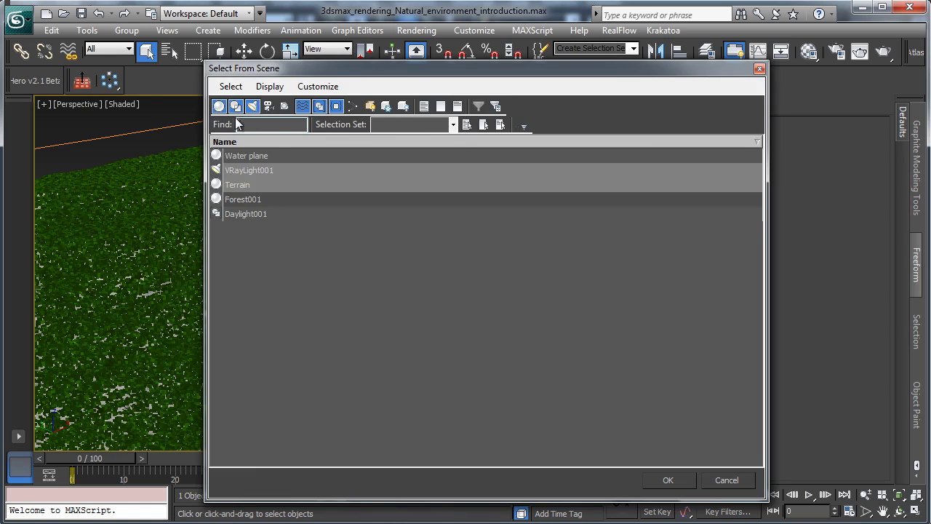
left_click(291, 199)
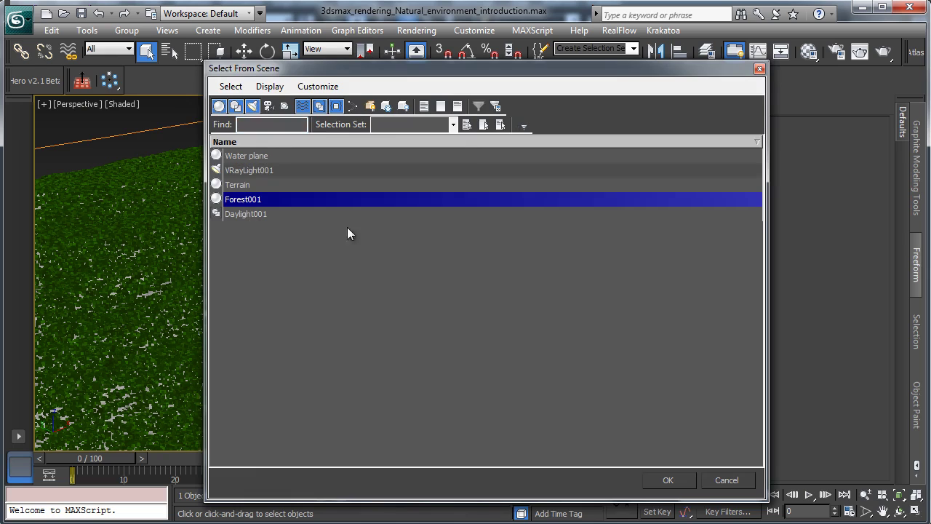
left_click(662, 480)
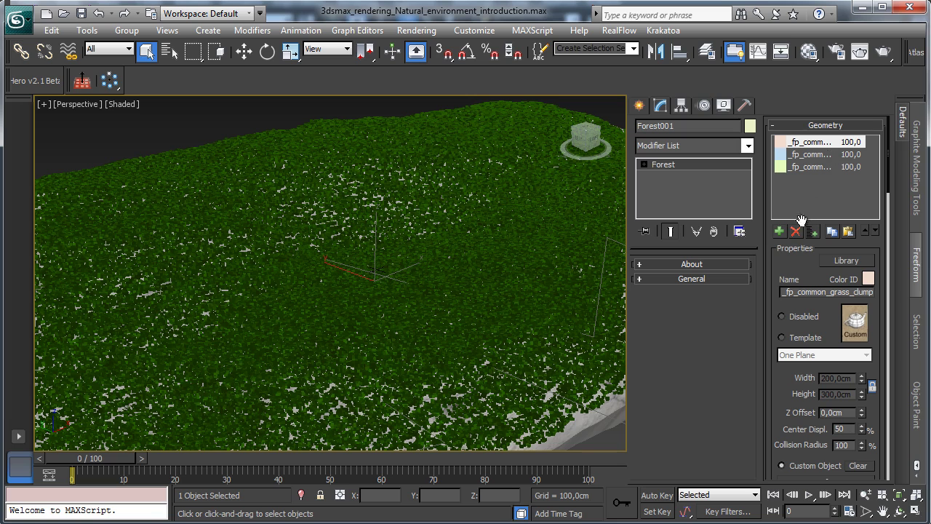
Step: Add a new item to the forest's geometry list and import Rock 01 into it from the 3D Stones library
left_click(779, 231)
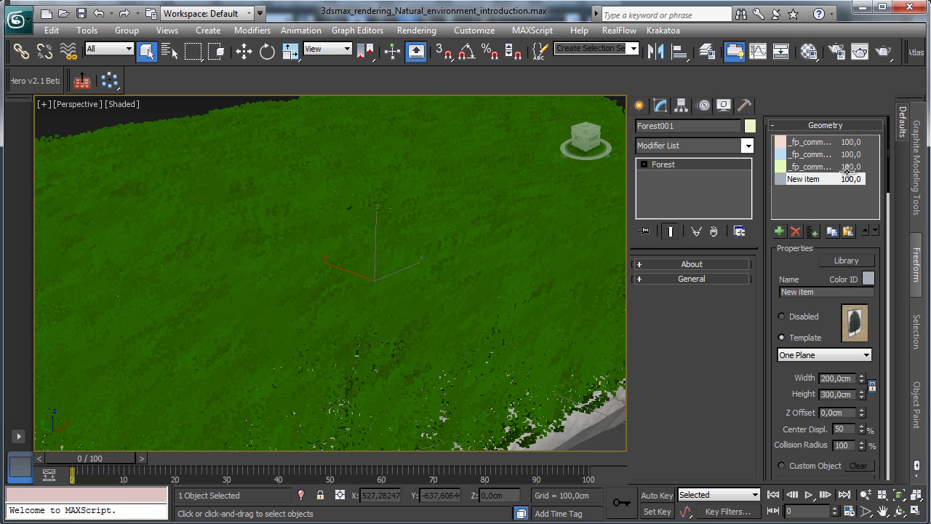
left_click(846, 260)
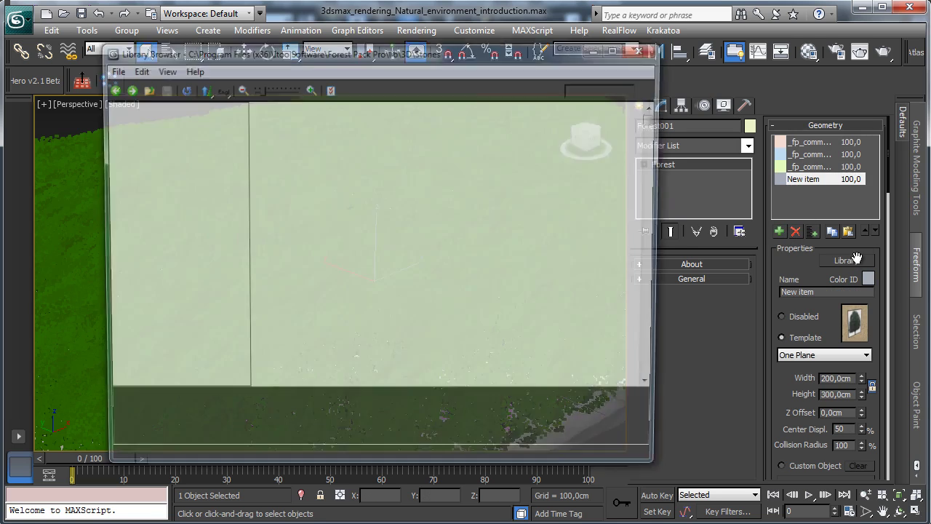
left_click(372, 177)
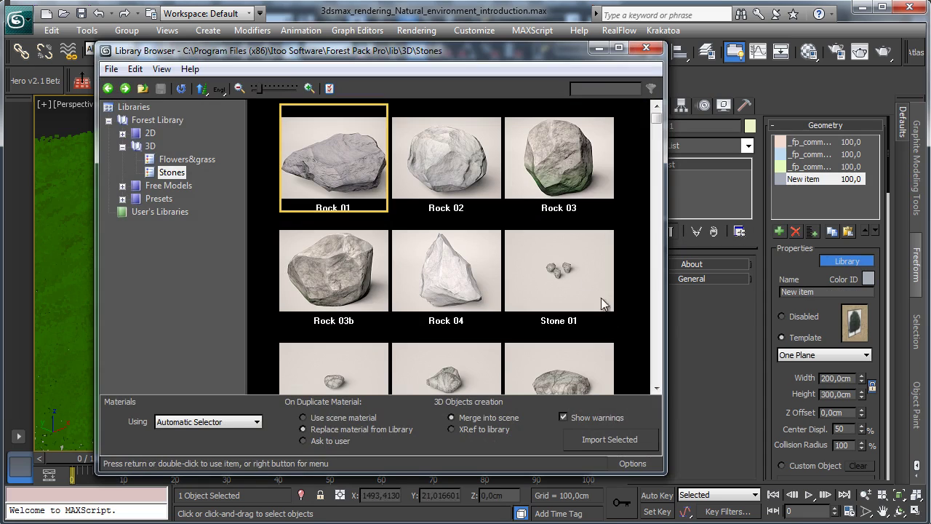
left_click(609, 439)
left_click(809, 142)
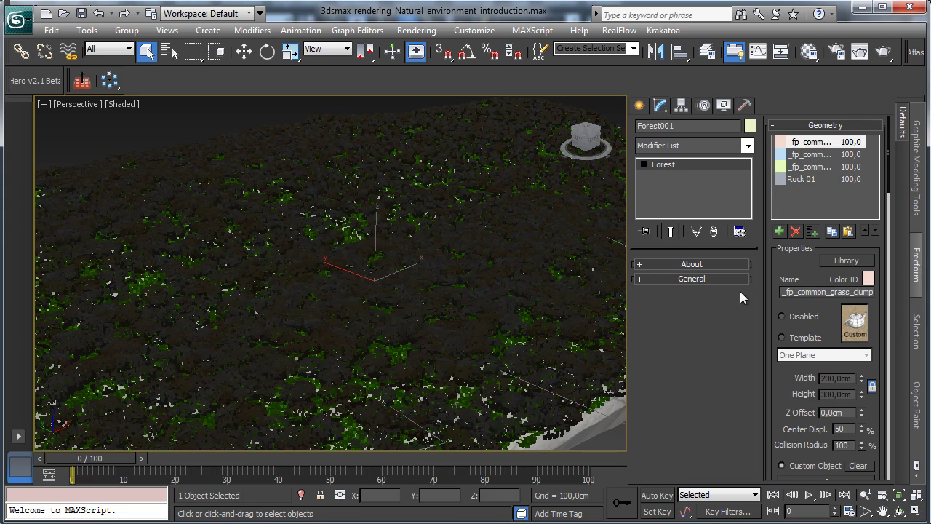
Step: Set the probability of the Rock 01 geometry item to 1%
left_click(813, 179)
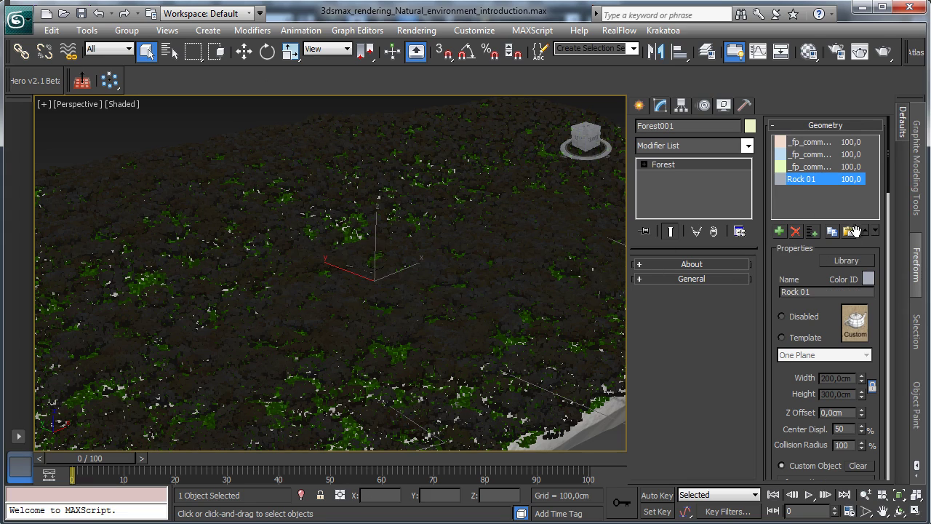
left_click_drag(780, 385, 810, 266)
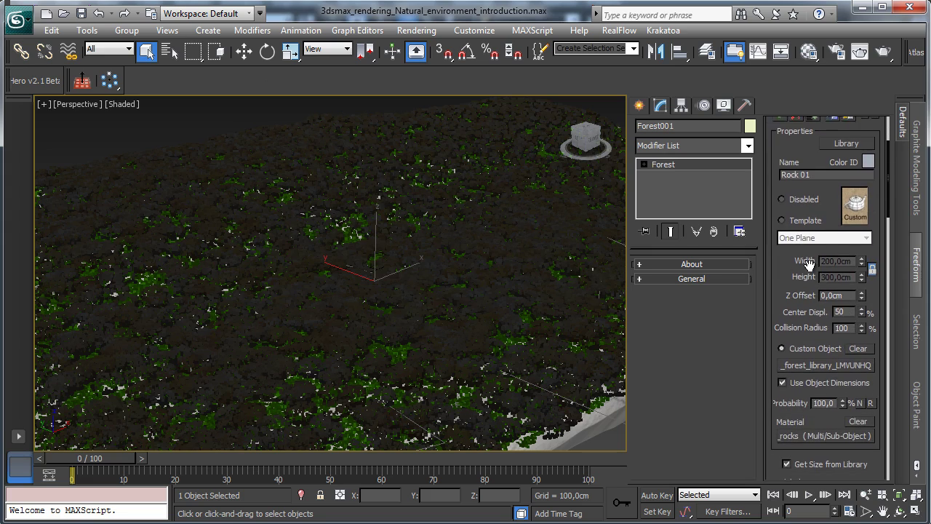
left_click(833, 405)
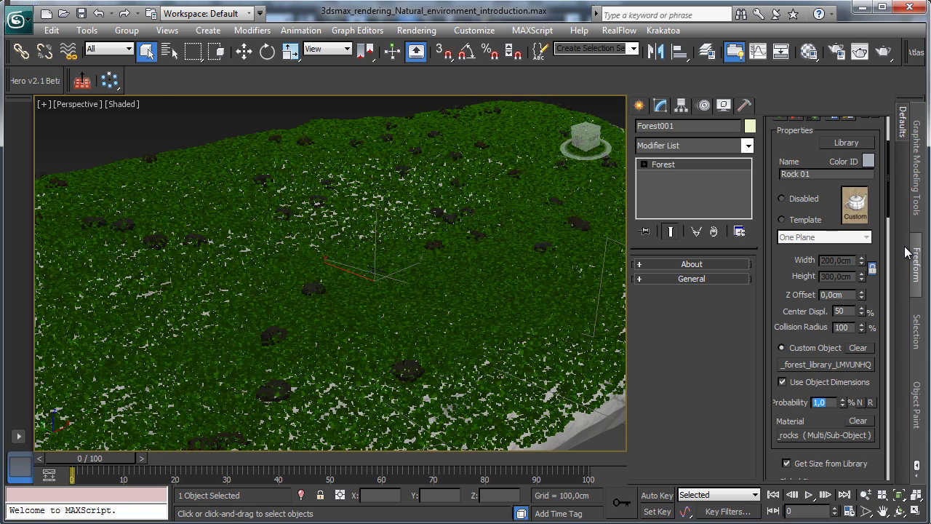
Step: Switch the perspective viewport to the Camera001 view
left_click(71, 104)
mouse_move(135, 119)
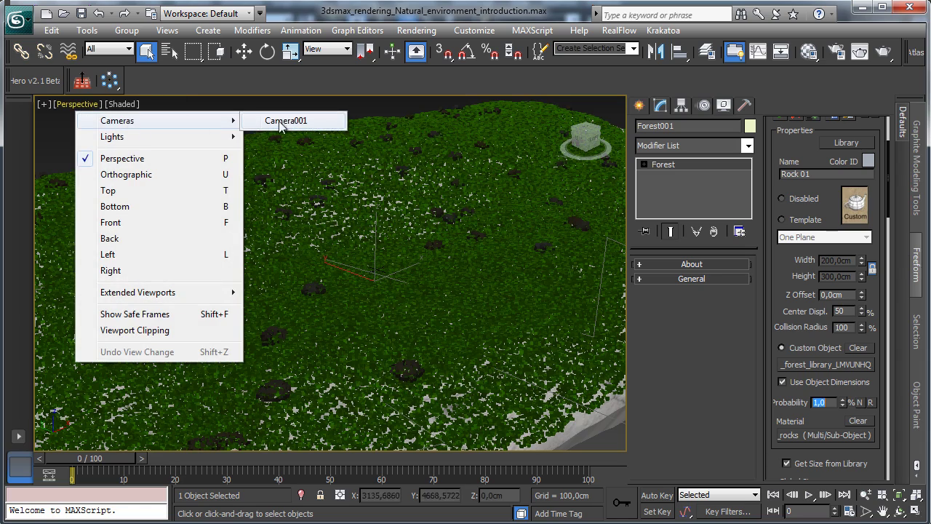
left_click(311, 120)
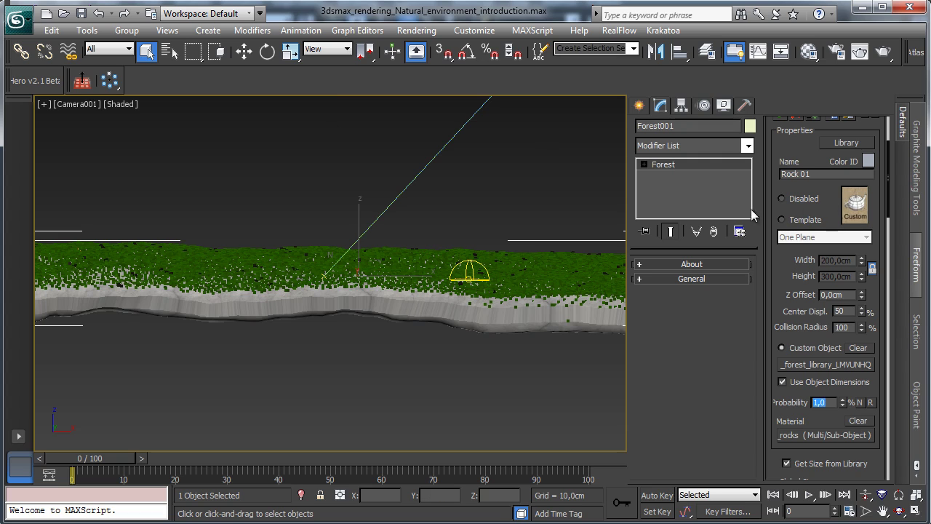
Step: Set the forest geometry's global scale to 200% and render the camera view, keeping the whole frame buffer in sight
scroll(785, 311, "down", 5)
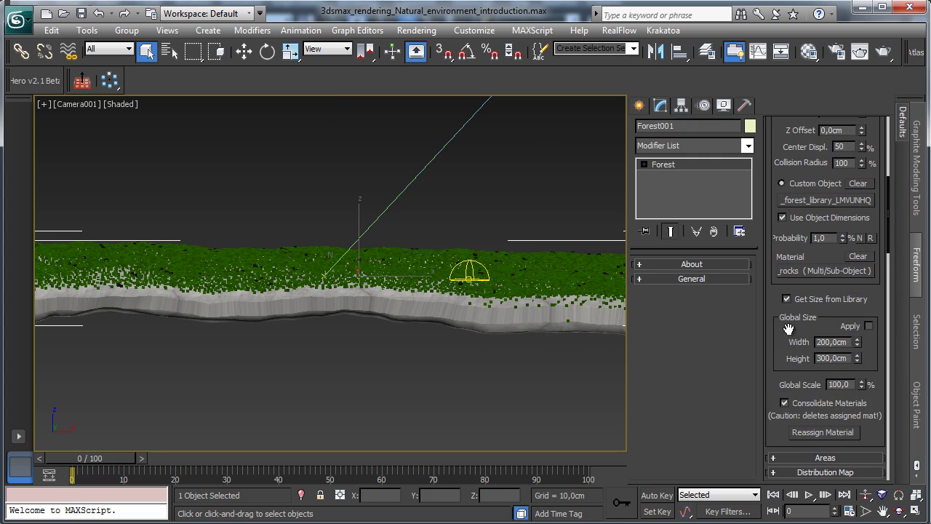
scroll(836, 313, "down", 4)
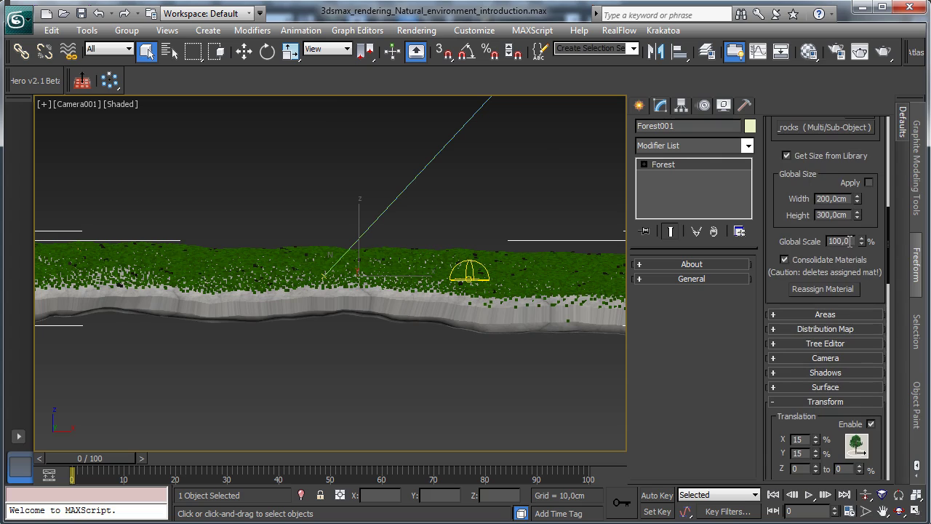
double_click(849, 242)
type("200")
key("Return")
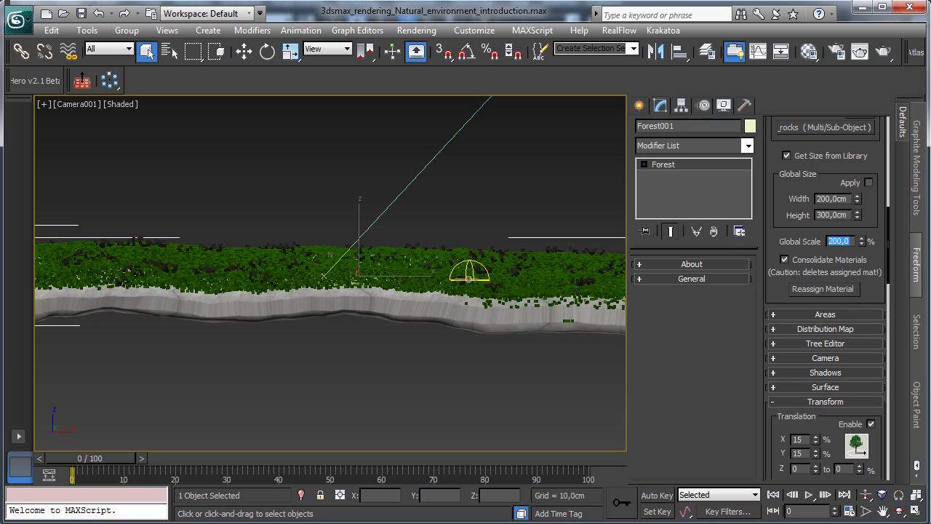
left_click(860, 51)
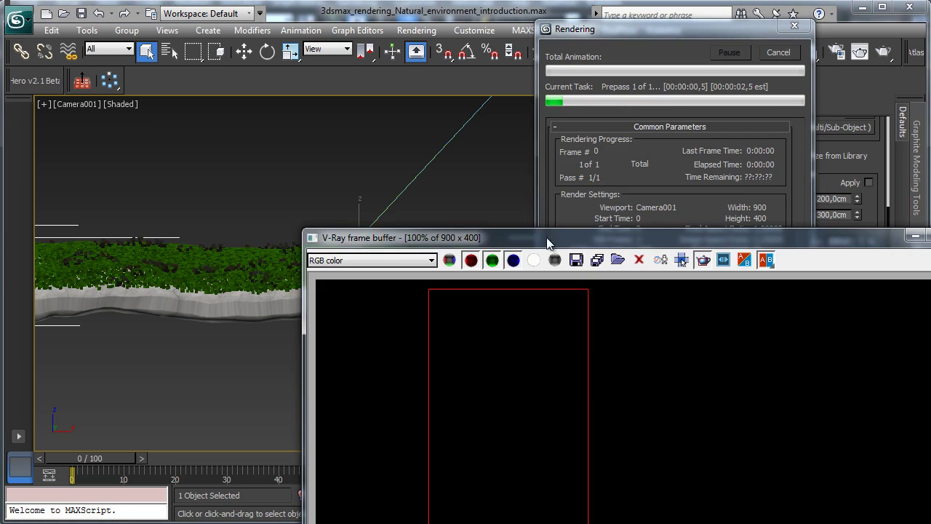
left_click_drag(548, 239, 287, 116)
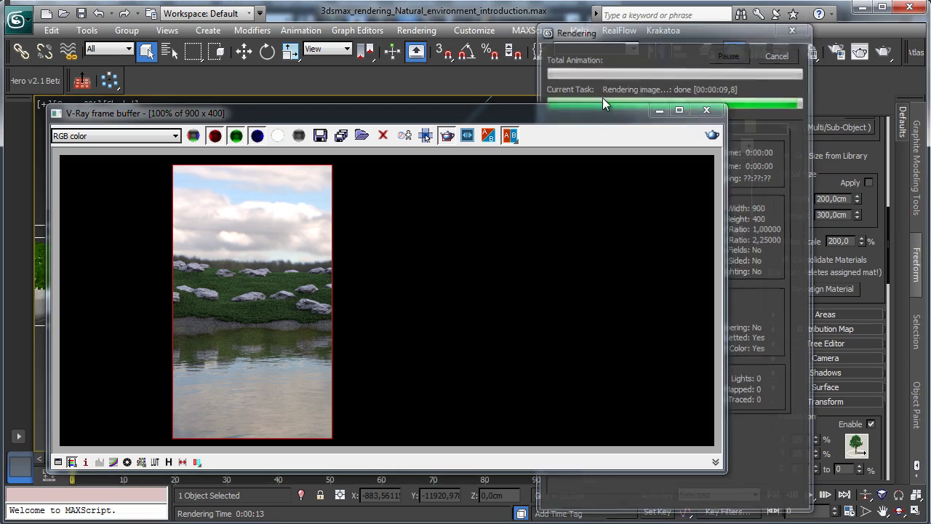
Step: Review the V-Ray exposure control values in the scene's environment settings and close them
left_click(422, 29)
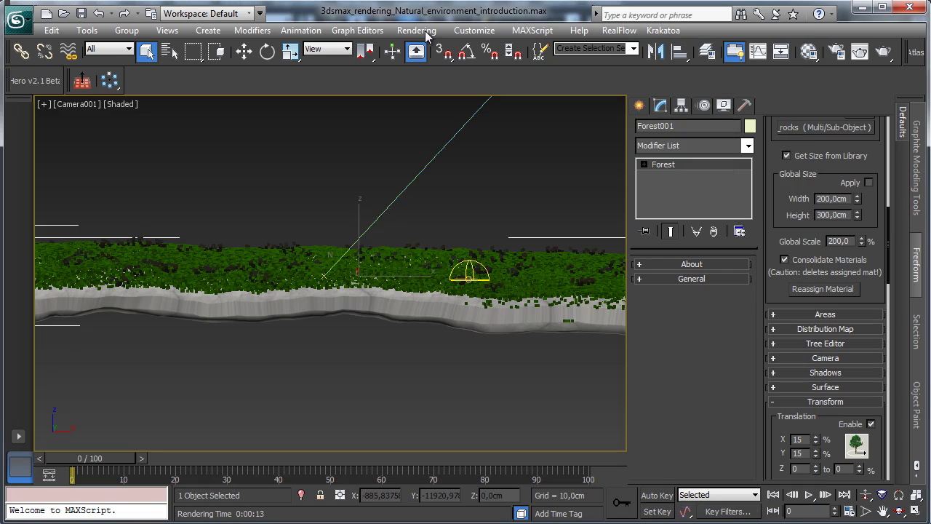
left_click(418, 31)
left_click(426, 124)
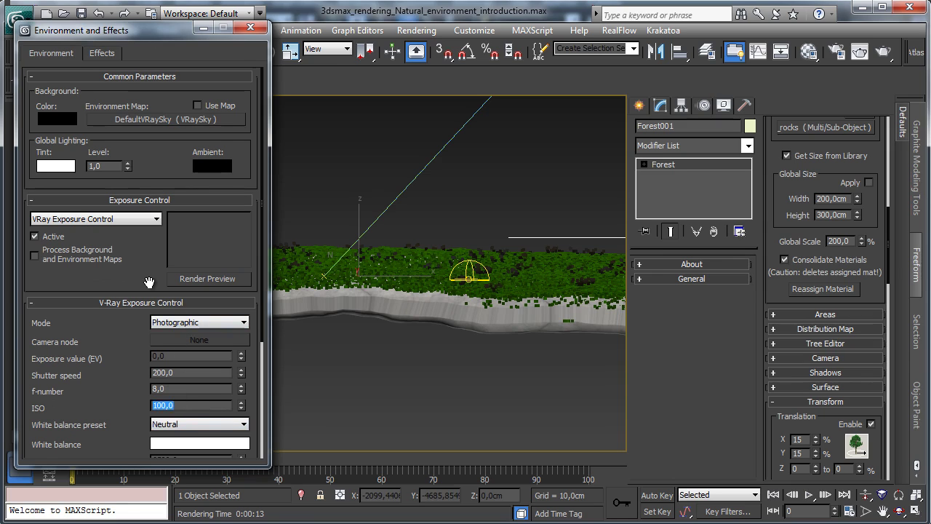
left_click(250, 27)
Step: Reduce the probability of the Rock 01 geometry item to about 0.35%
left_click(639, 106)
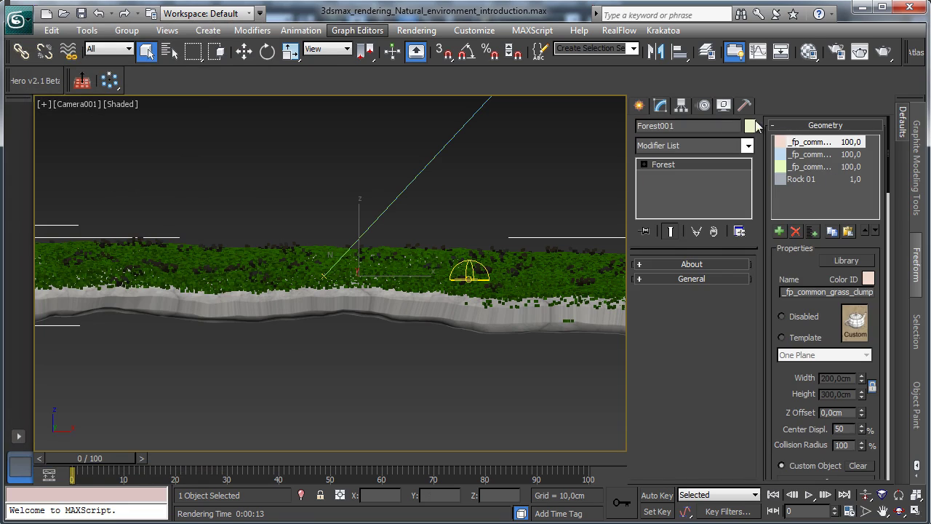
left_click(816, 178)
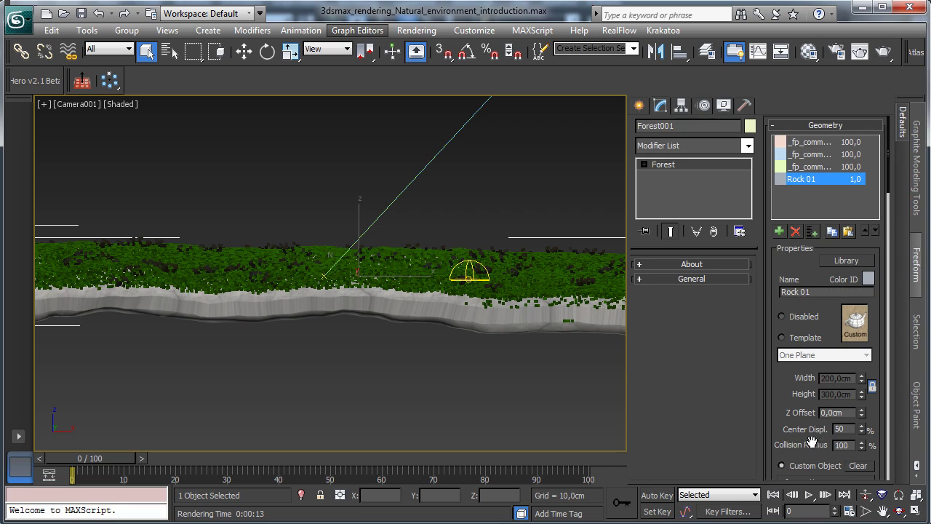
scroll(800, 430, "down", 3)
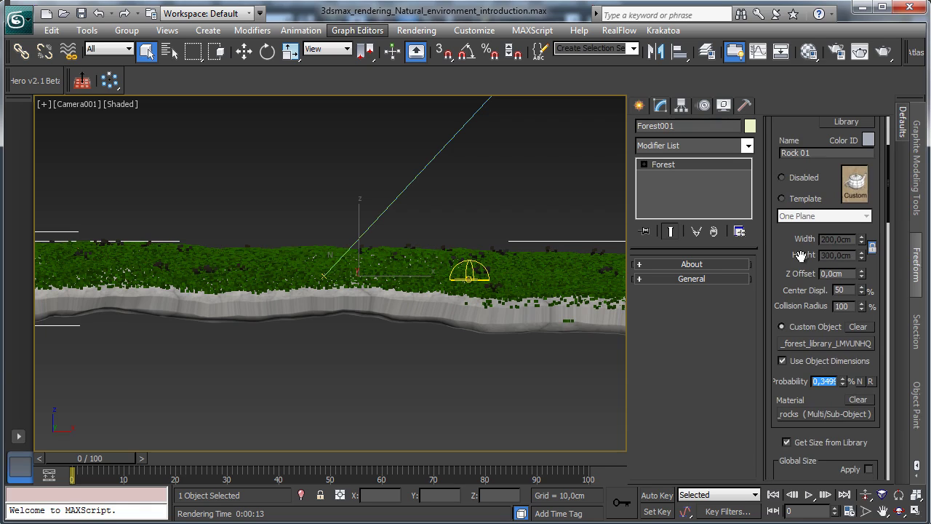
Step: Set the minimum X scale in the forest's random scale transform to 80%
scroll(813, 380, "down", 7)
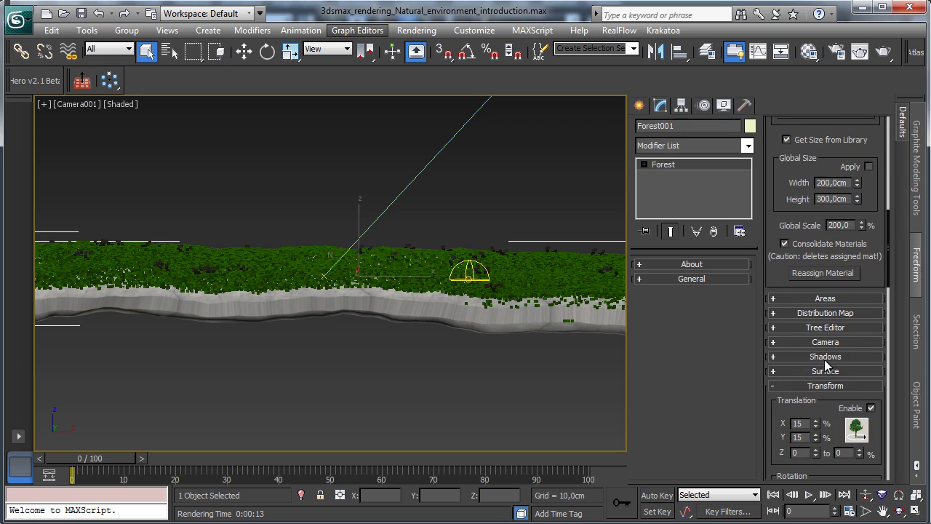
left_click(826, 369)
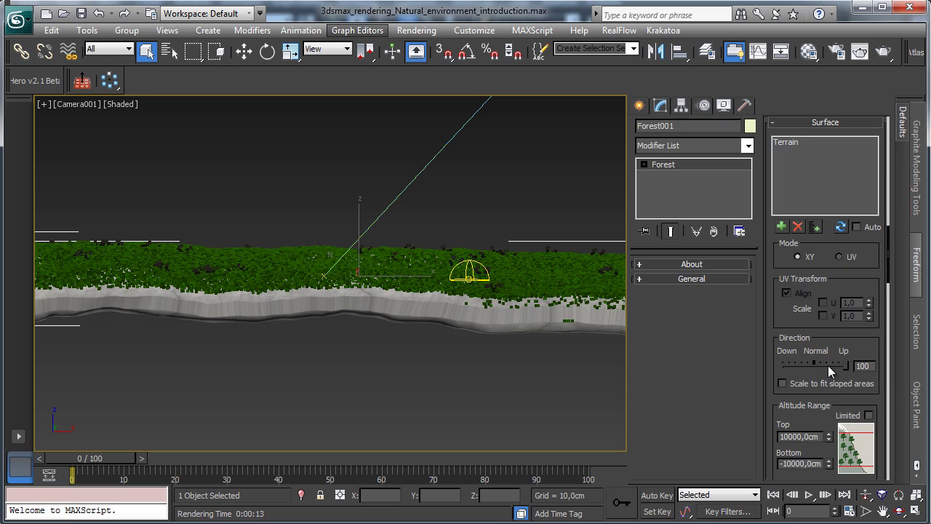
left_click(813, 122)
scroll(830, 242, "down", 5)
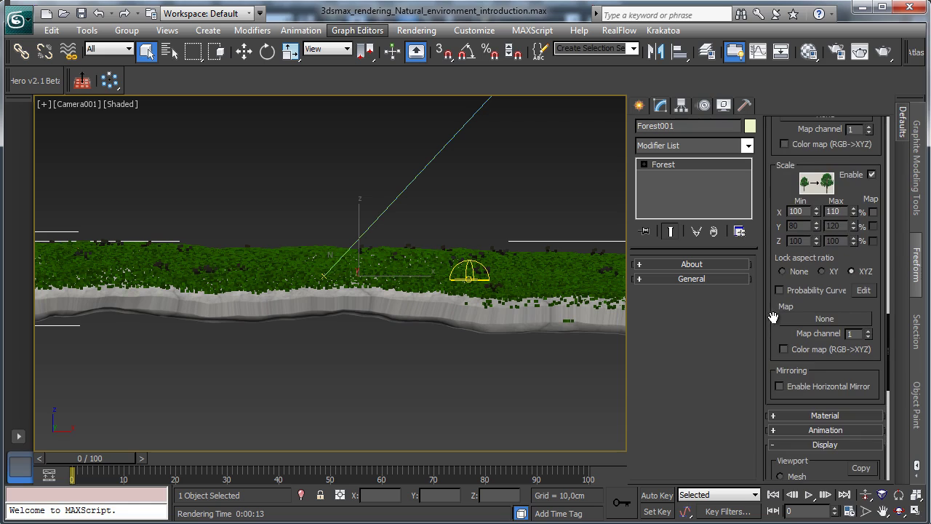
scroll(773, 317, "down", 4)
scroll(829, 207, "up", 6)
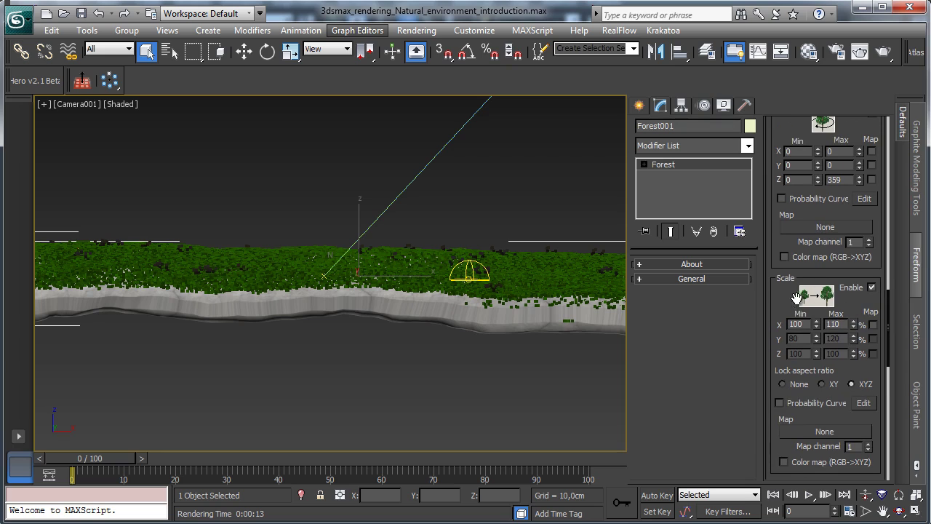
left_click_drag(830, 212, 836, 156)
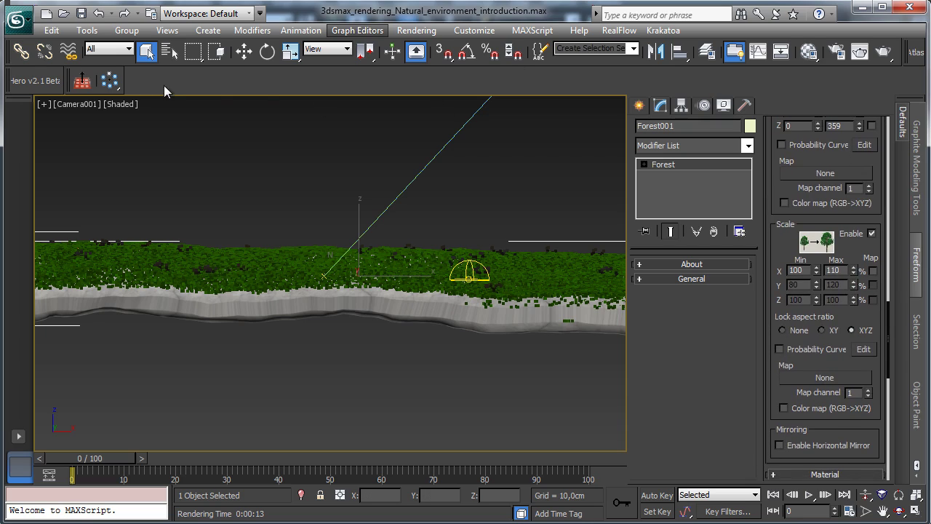
double_click(799, 270)
type("80")
key("Return")
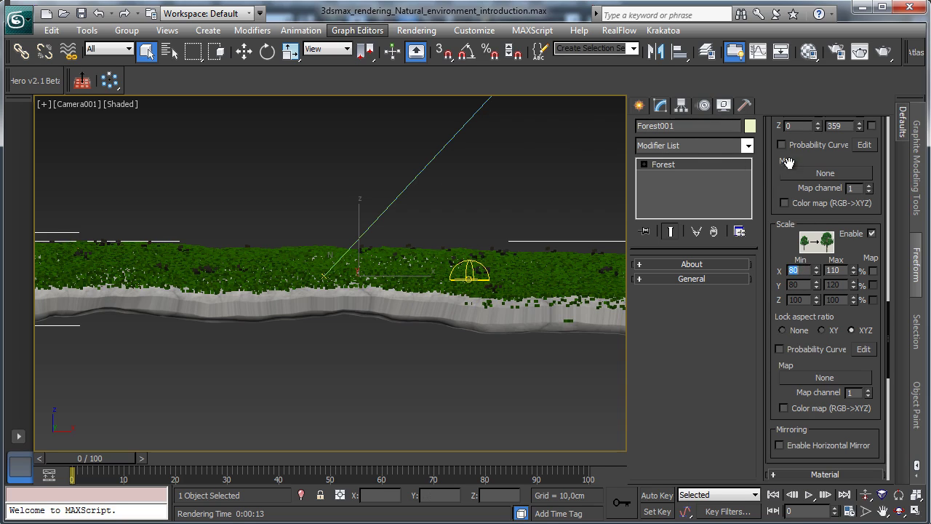
Step: Add another item to the forest's geometry list and import Daisy 05 into it from the 3D Flowers&grass library
scroll(788, 161, "up", 10)
scroll(782, 158, "up", 5)
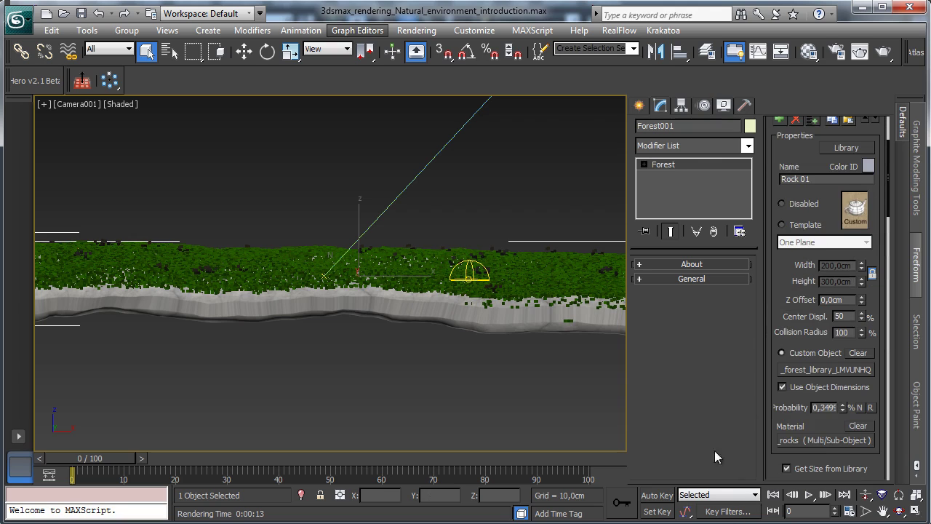
scroll(757, 324, "up", 3)
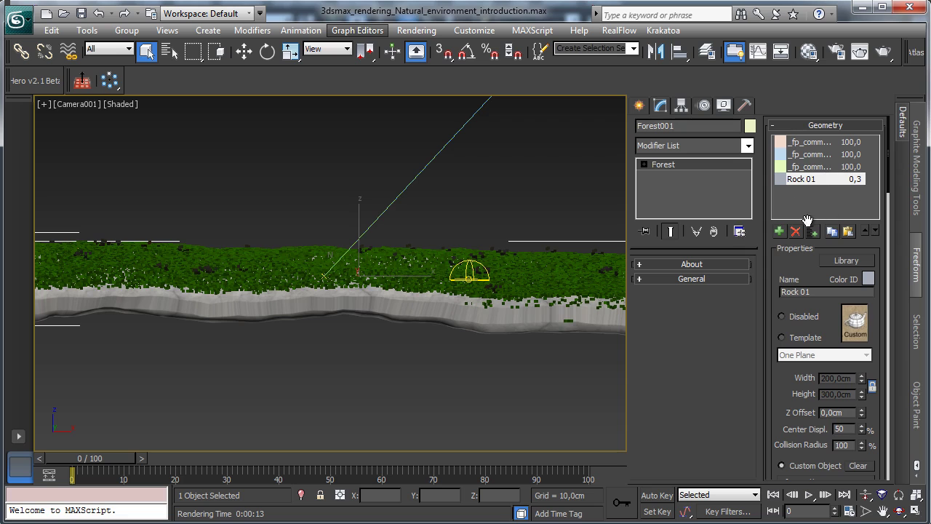
left_click(778, 231)
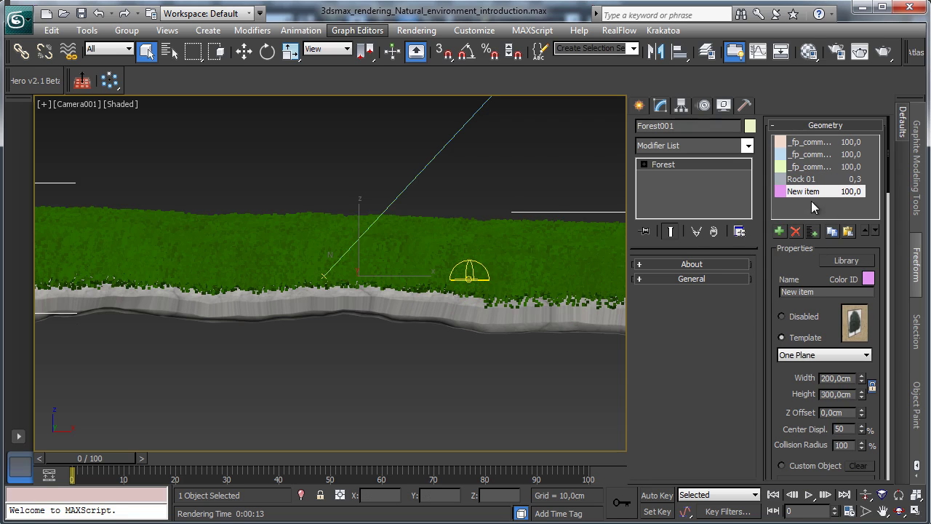
left_click(846, 261)
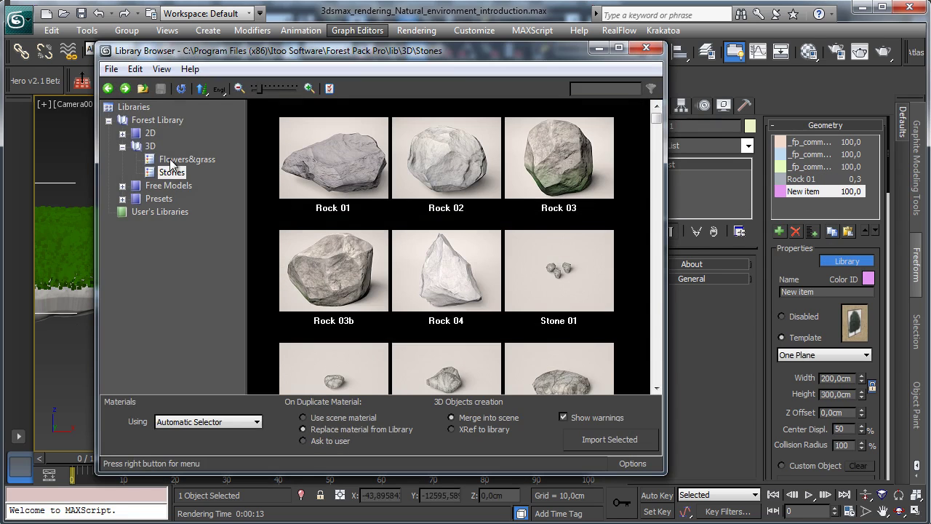
left_click(172, 160)
left_click_drag(655, 120, 656, 186)
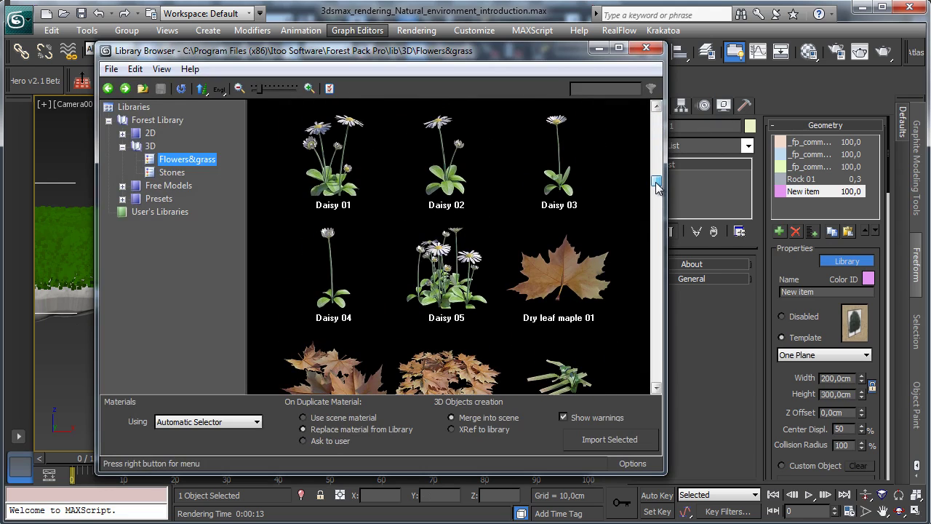
left_click(440, 295)
left_click(595, 439)
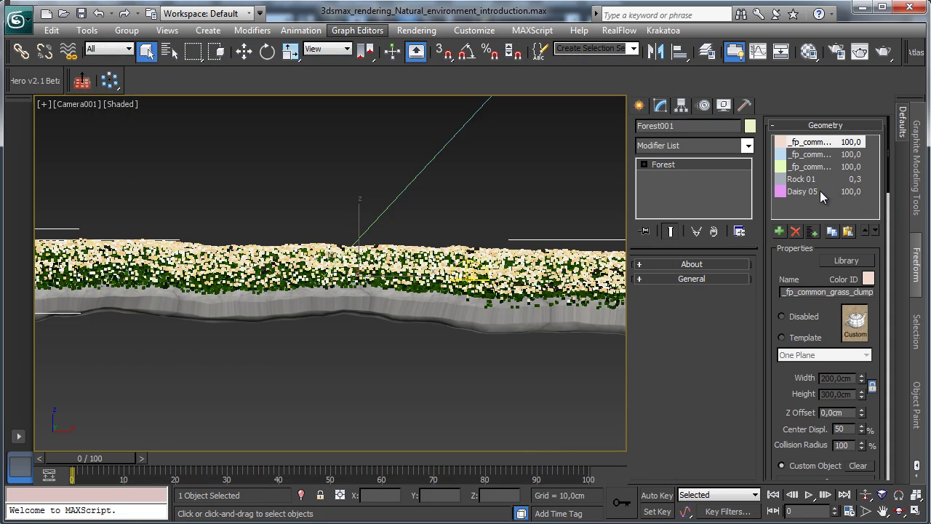
Step: Set the probability of the Daisy 05 geometry item to 10% and start a test render of the camera view
left_click(820, 191)
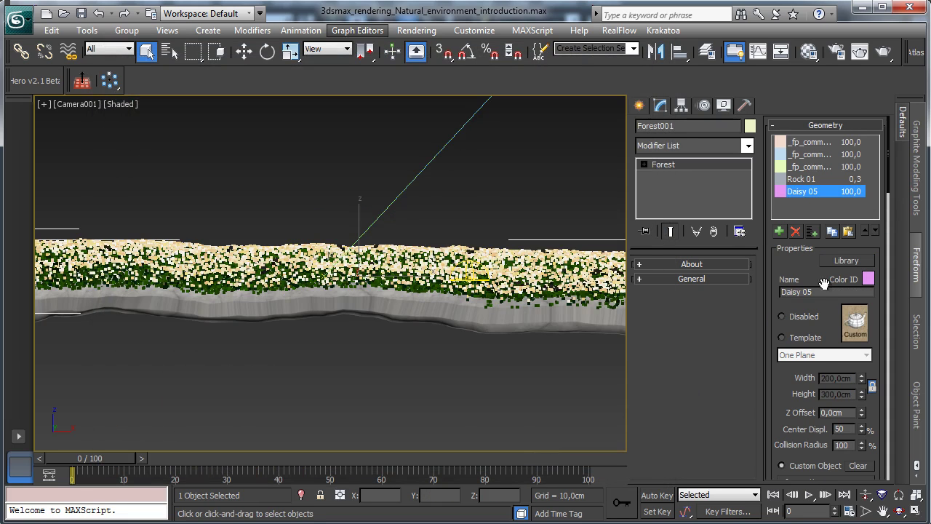
scroll(793, 396, "down", 5)
double_click(822, 350)
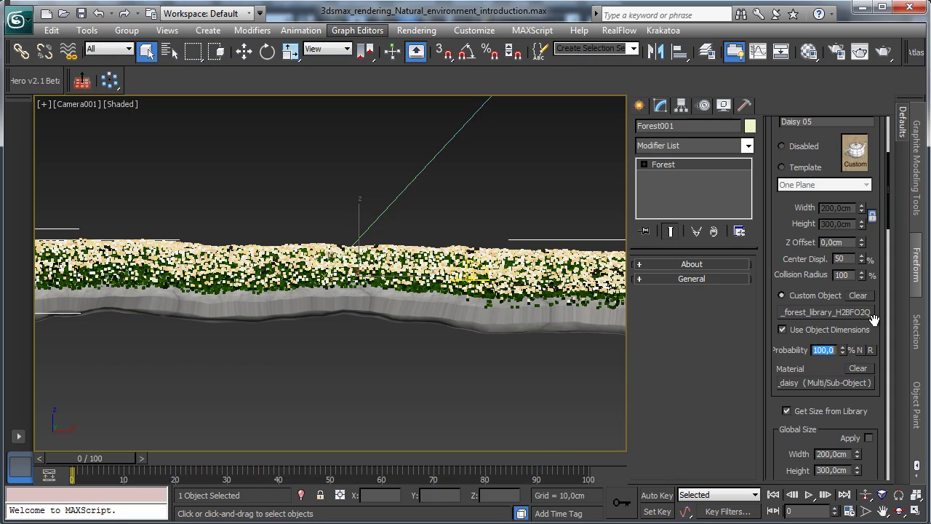
key("Return")
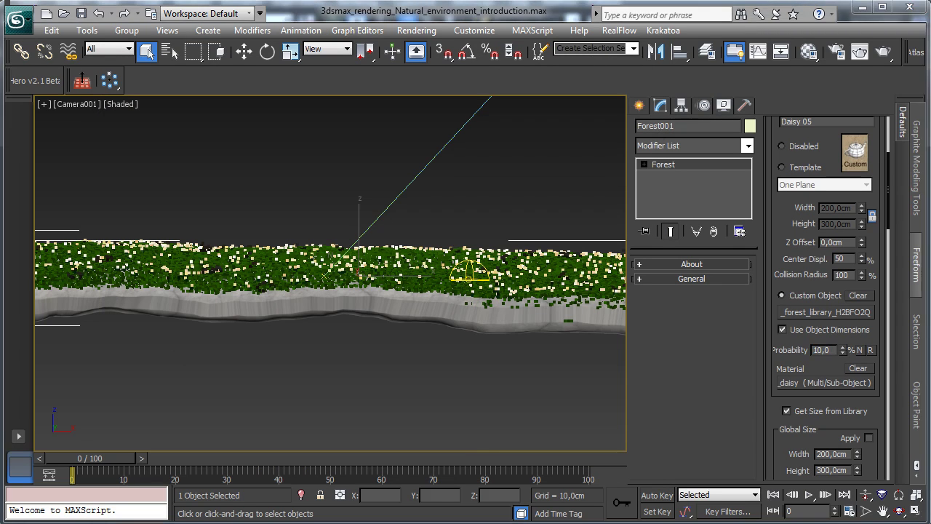
key("shift+q")
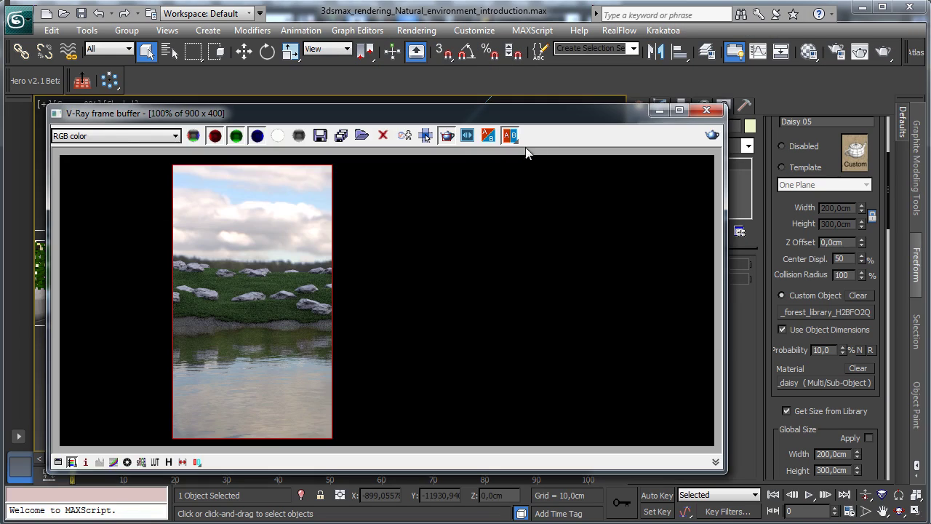
Step: Turn off region rendering and run a test render of the whole camera view, stopping it before it completes
left_click(445, 137)
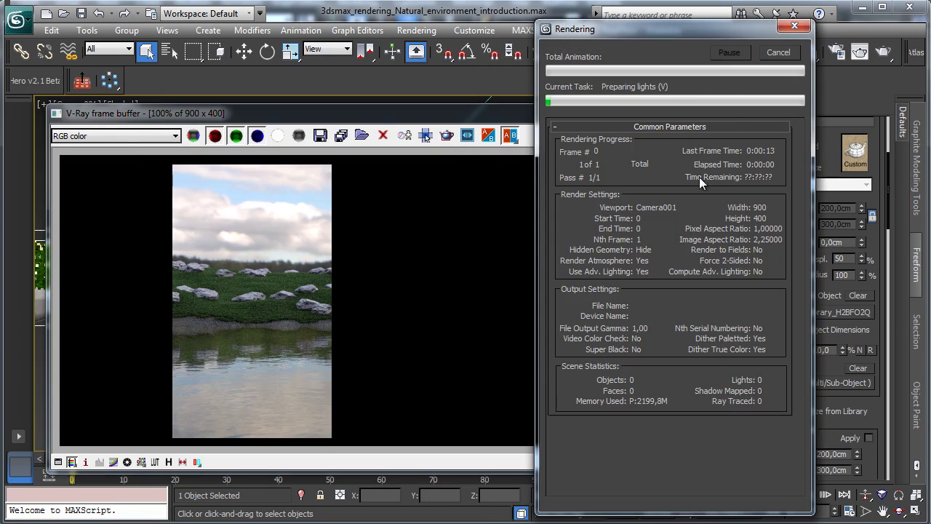
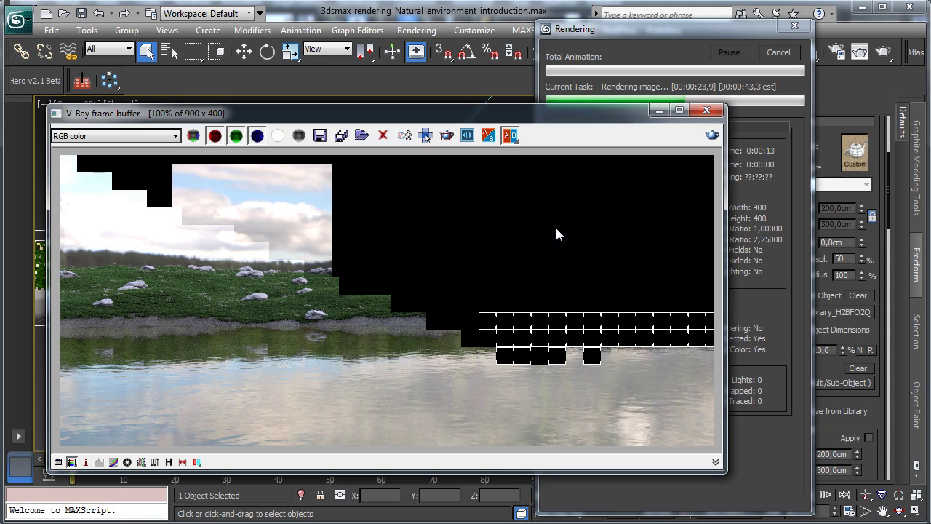
left_click(775, 54)
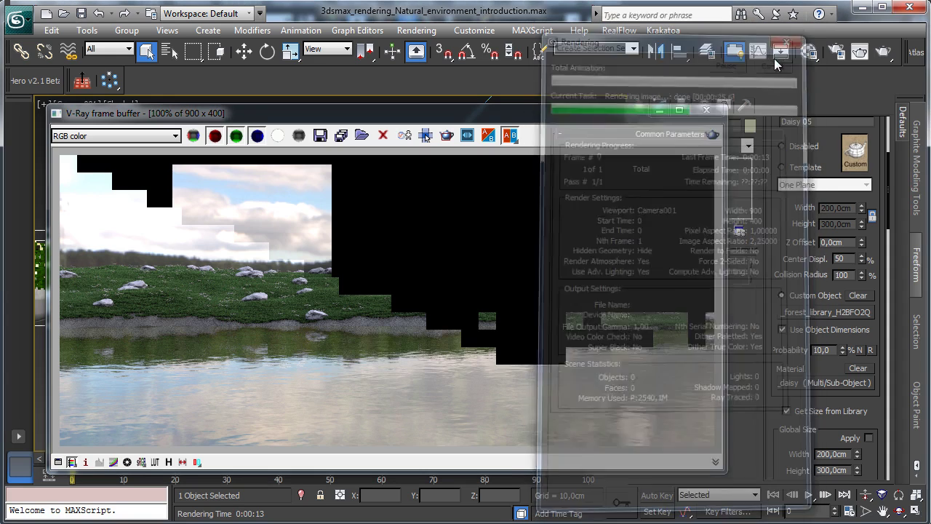
left_click(706, 109)
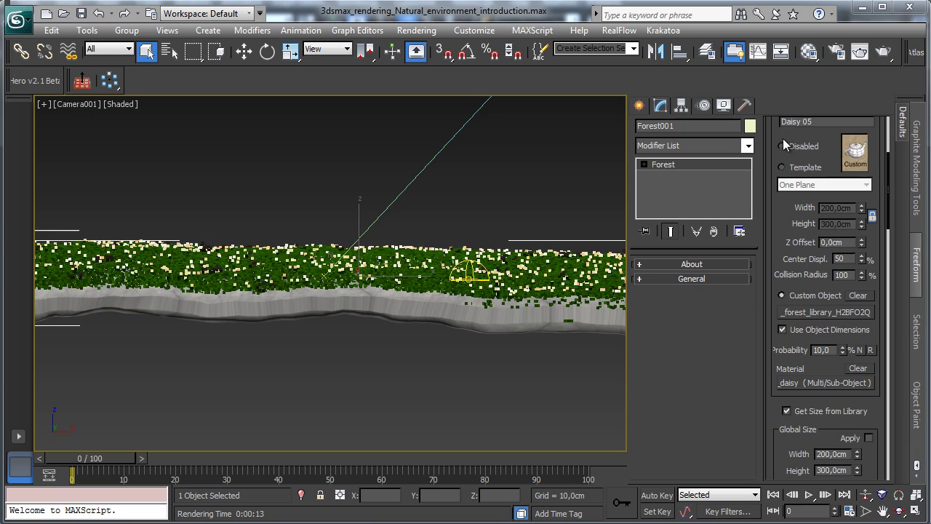
Step: Set the probability of the Rock 01 geometry item to 0.1% and save the scene
scroll(776, 145, "up", 5)
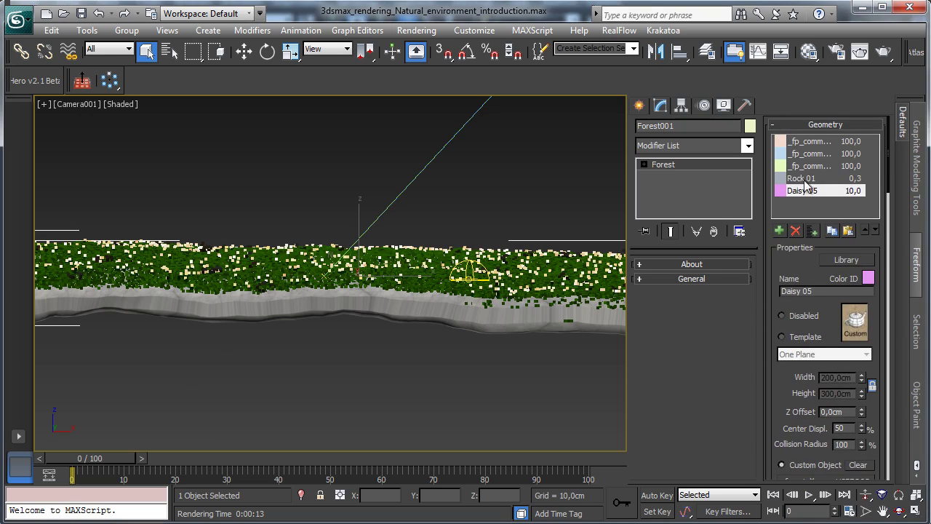
left_click(803, 179)
scroll(786, 389, "down", 5)
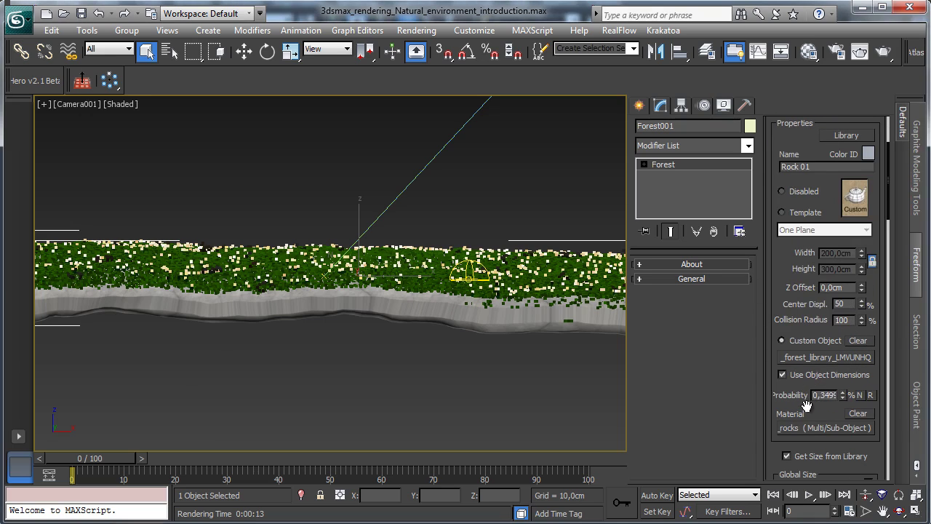
double_click(834, 395)
type("0,1")
key("Return")
key("ctrl+s")
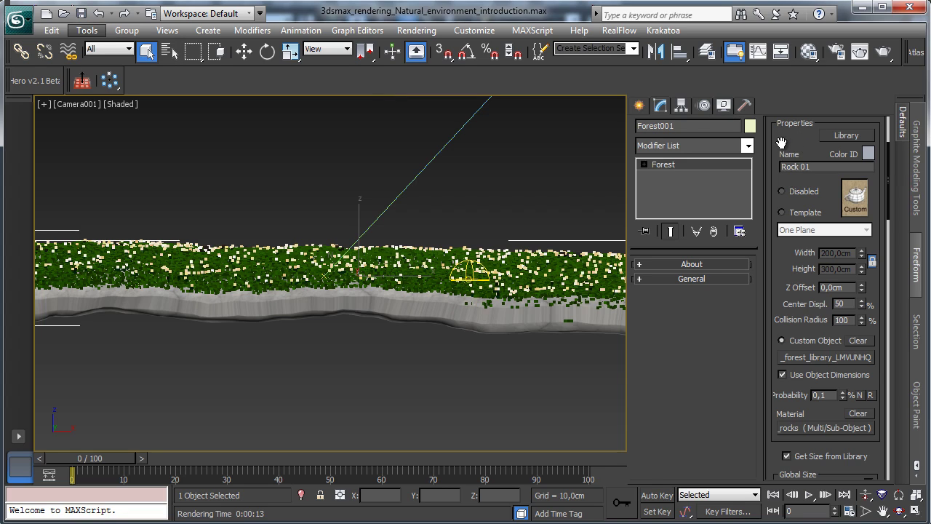
Step: Open the area settings of the terrain's forest and show the Surface Area properties
left_click_drag(786, 140, 724, 371)
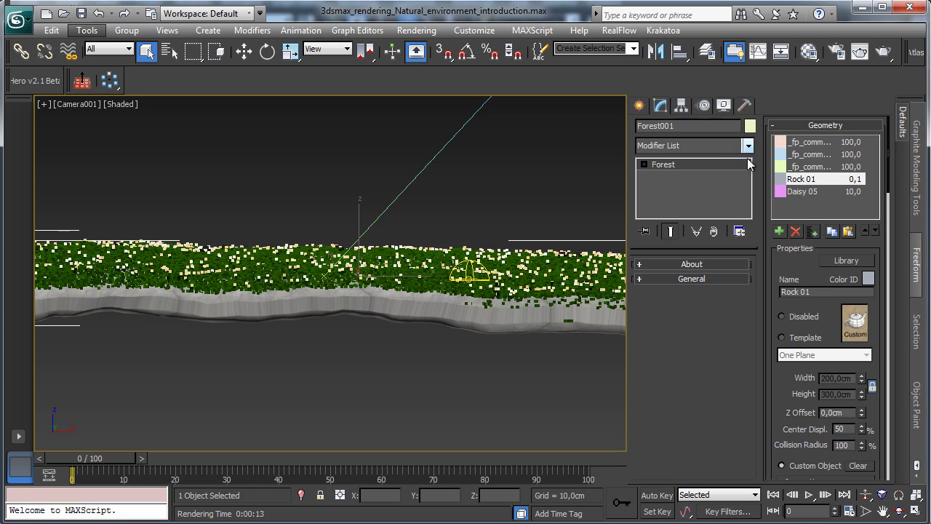
scroll(791, 270, "down", 5)
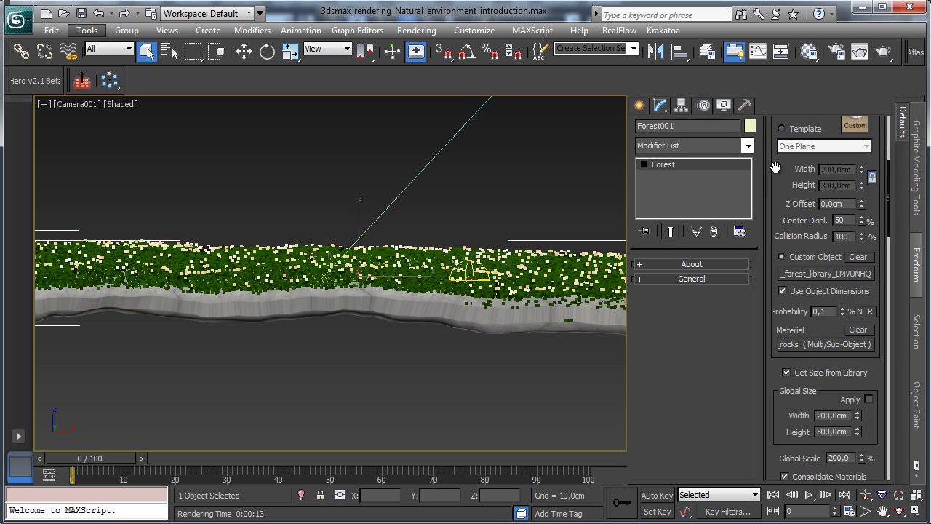
scroll(776, 357, "down", 4)
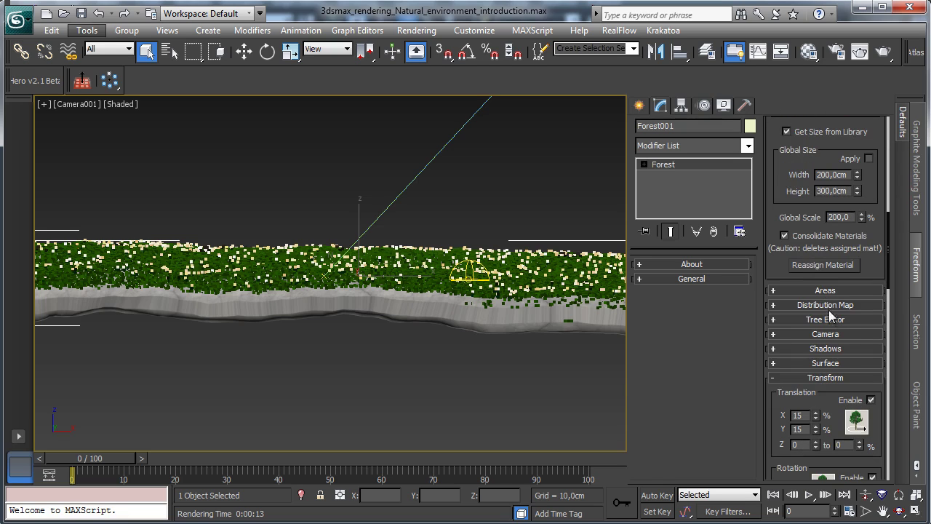
left_click(825, 291)
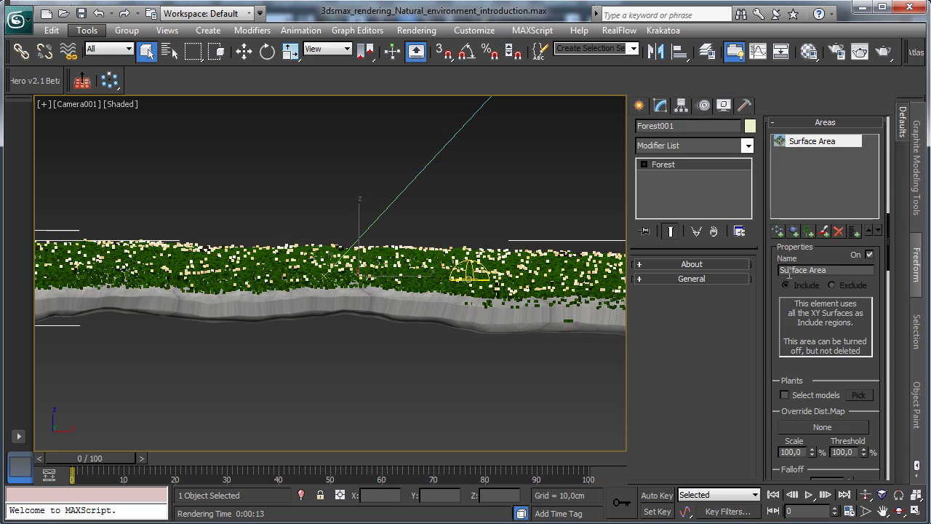
Step: Create a second Forest Pro object scattered over the water plane and open its parameters
left_click(640, 105)
left_click(663, 197)
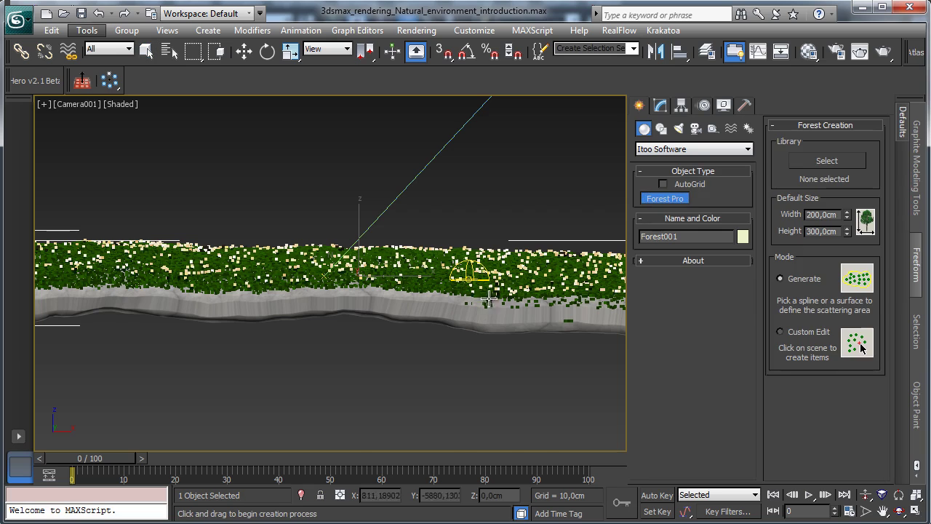
left_click(530, 327)
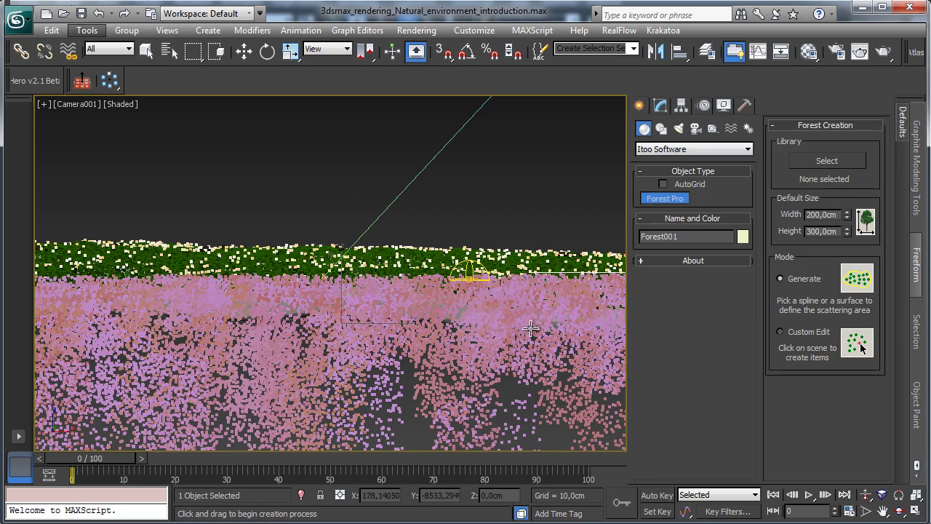
left_click(664, 106)
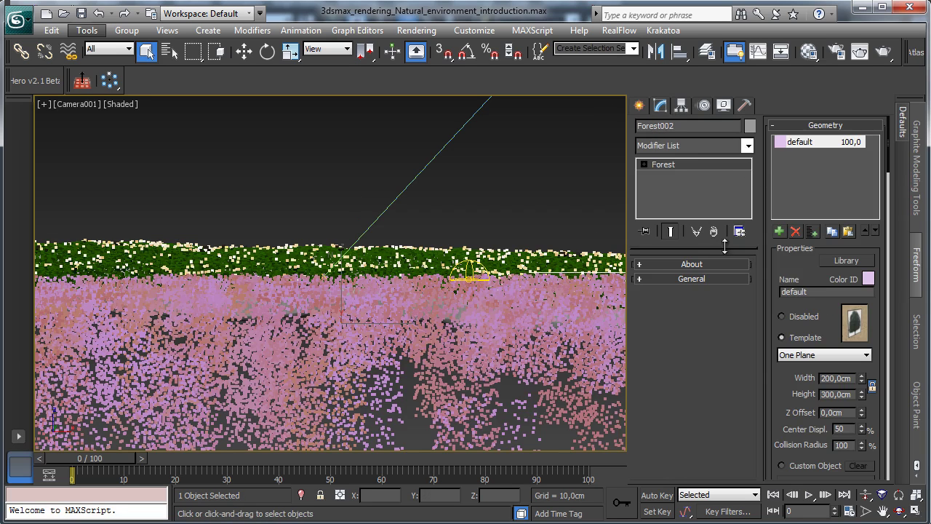
Step: Try a 5% override distribution map scale on the new forest's surface area, then remove that forest from the water plane
scroll(792, 269, "down", 10)
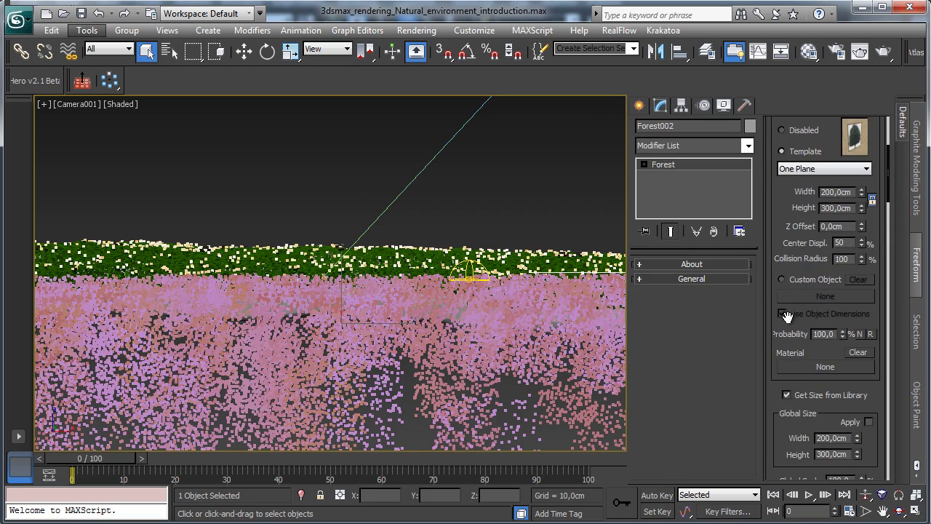
scroll(880, 300, "down", 5)
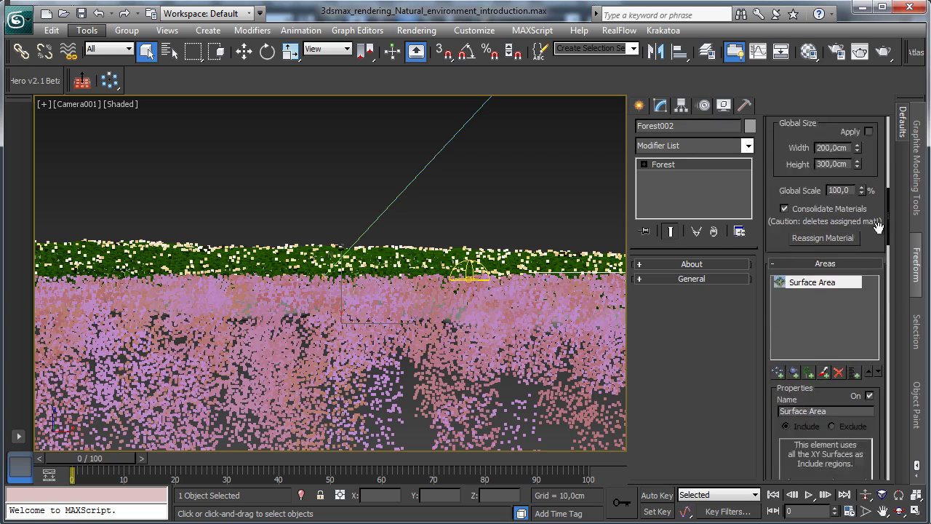
scroll(851, 342, "down", 6)
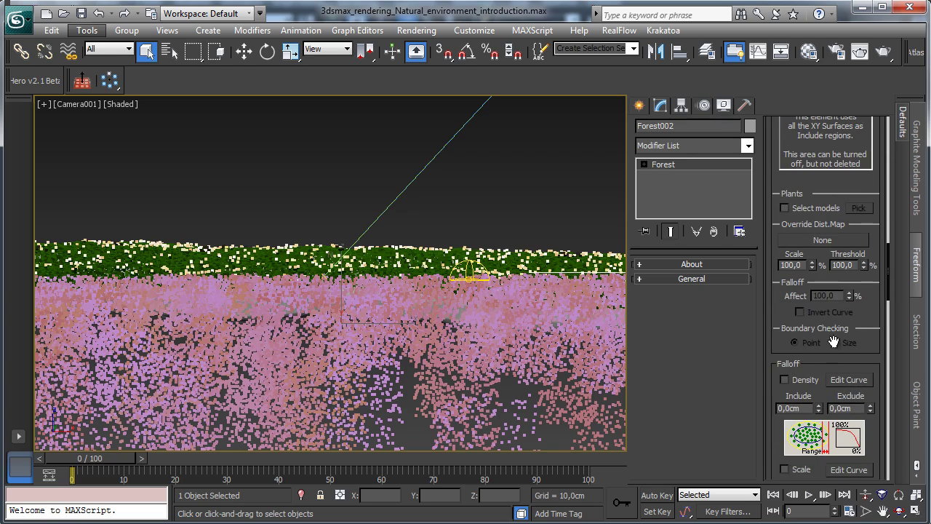
scroll(854, 327, "down", 2)
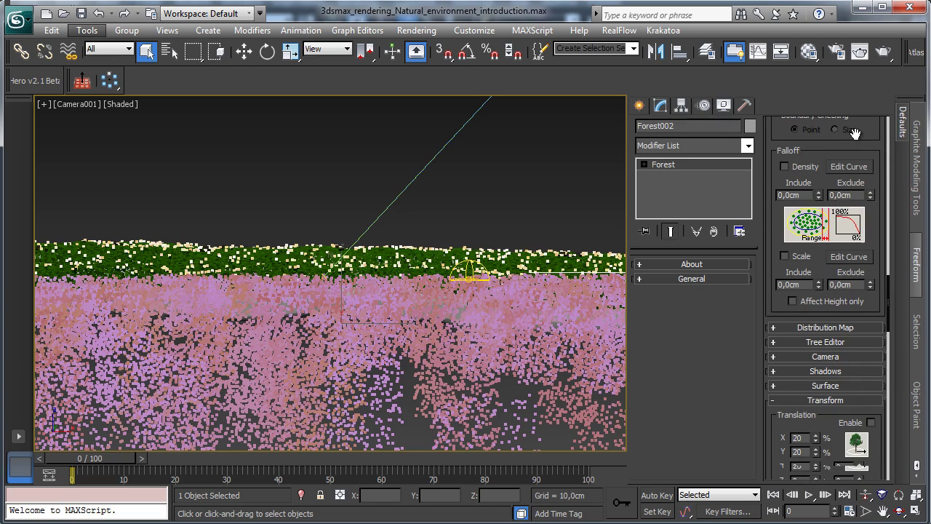
left_click(785, 328)
scroll(826, 282, "up", 3)
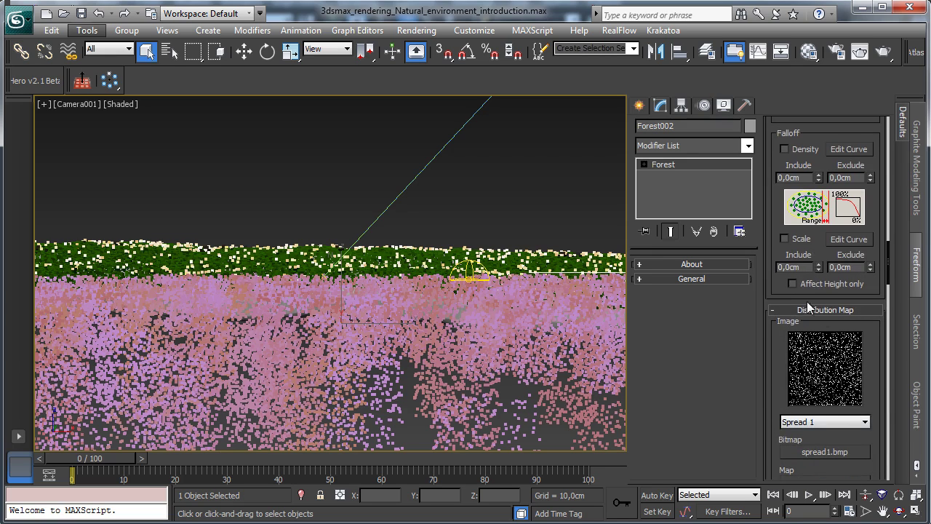
scroll(812, 266, "up", 5)
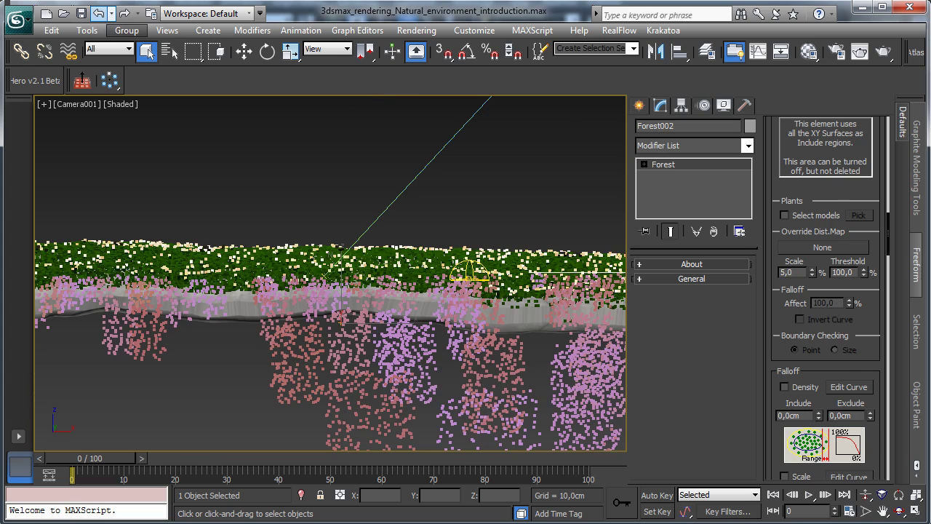
scroll(784, 187, "up", 5)
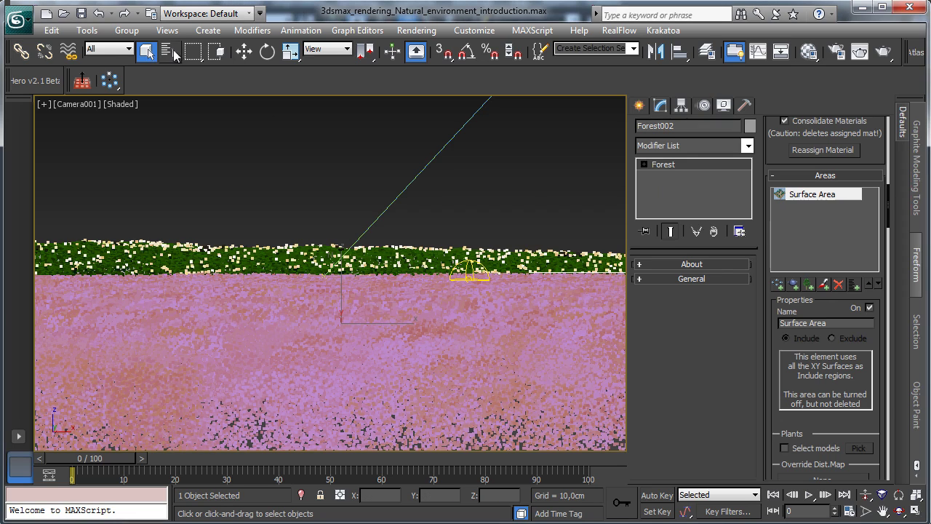
key("ctrl+d")
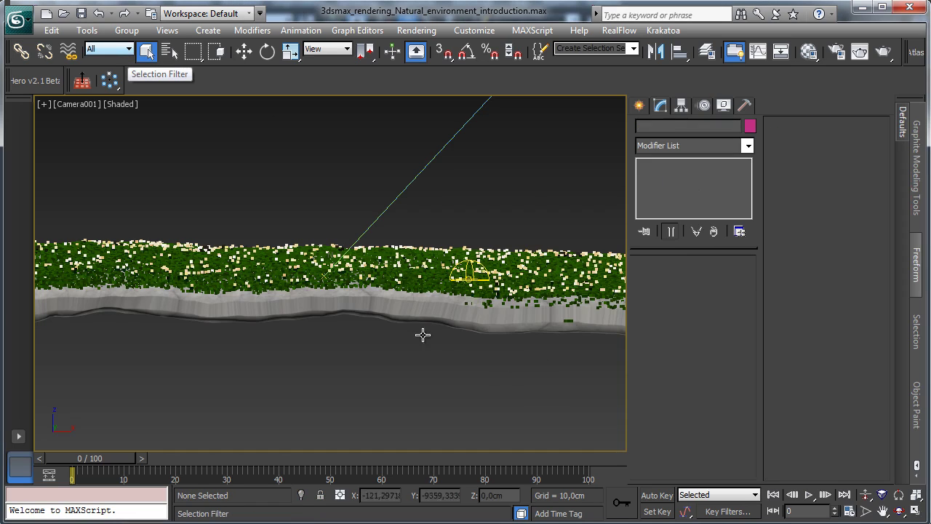
Step: Draw a closed curved line spline around the terrain in the Top view, running its front edge across the grassy area
left_click(395, 312)
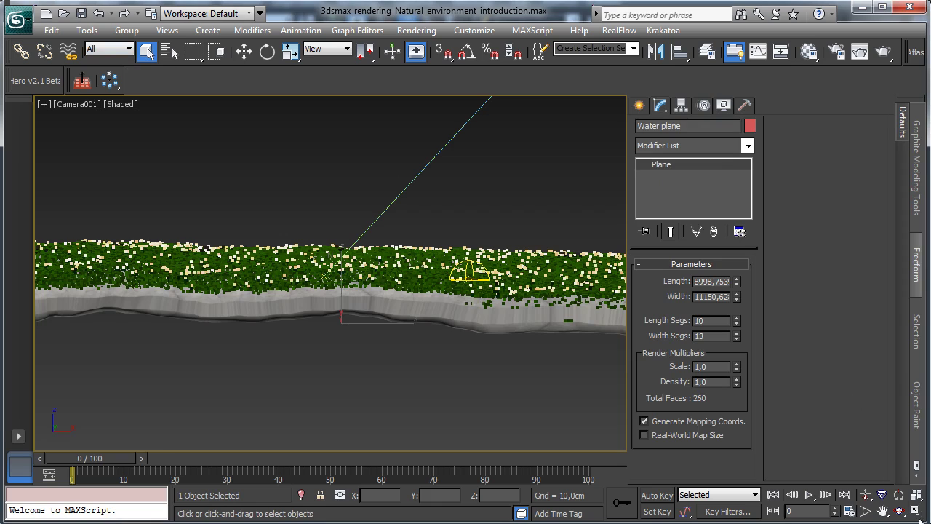
left_click(915, 511)
left_click(639, 105)
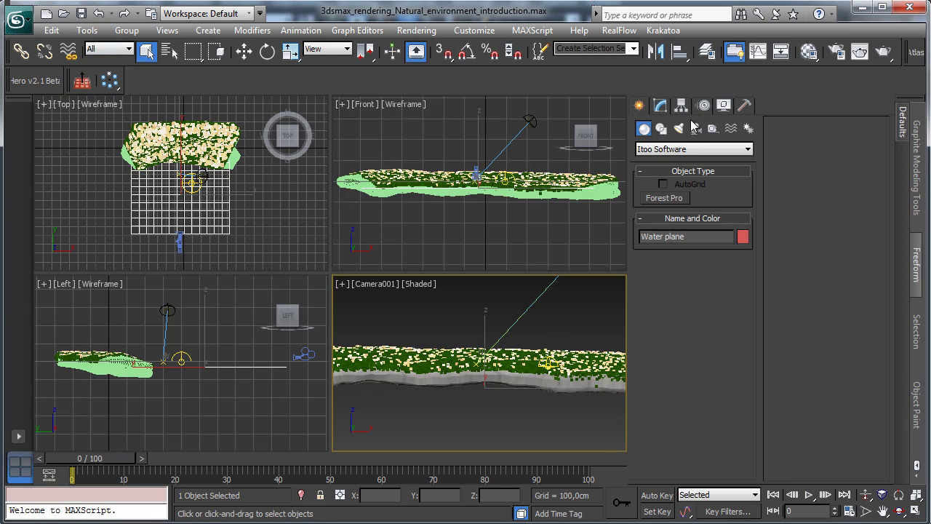
left_click(660, 128)
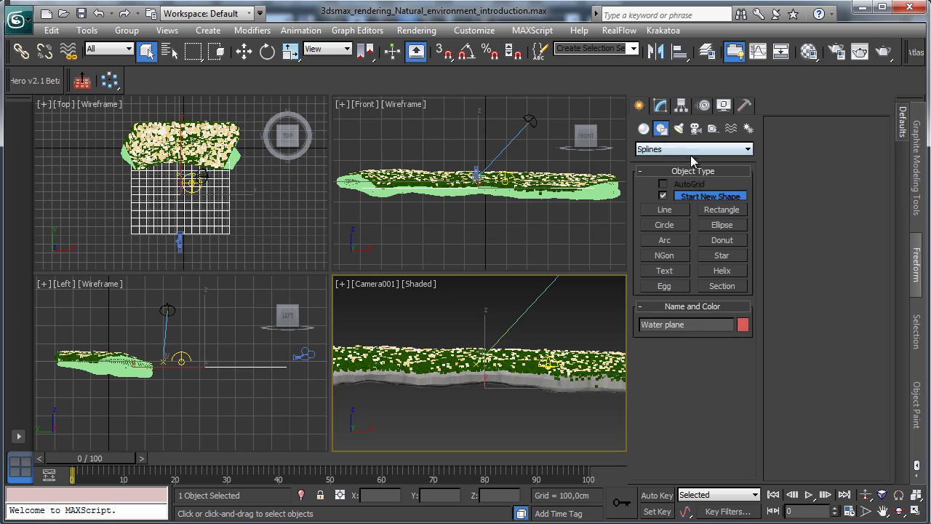
left_click(665, 210)
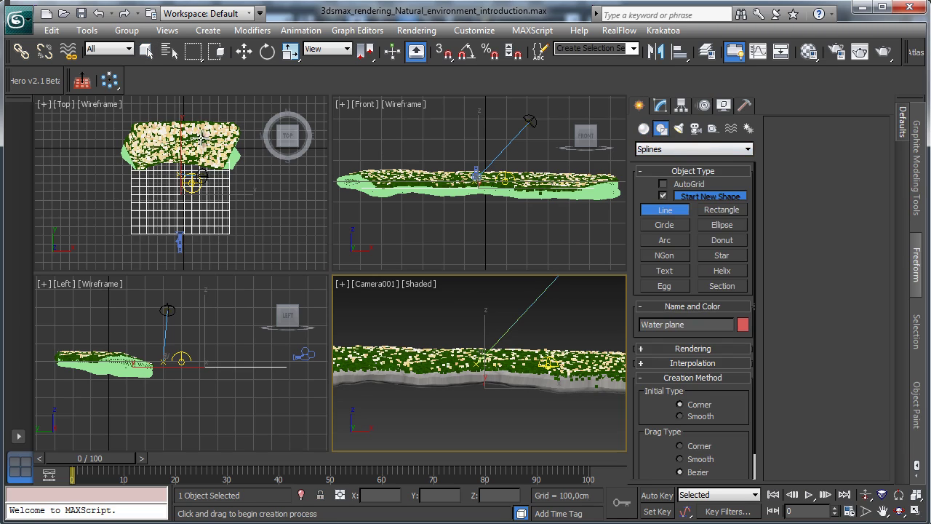
left_click(130, 114)
left_click(111, 140)
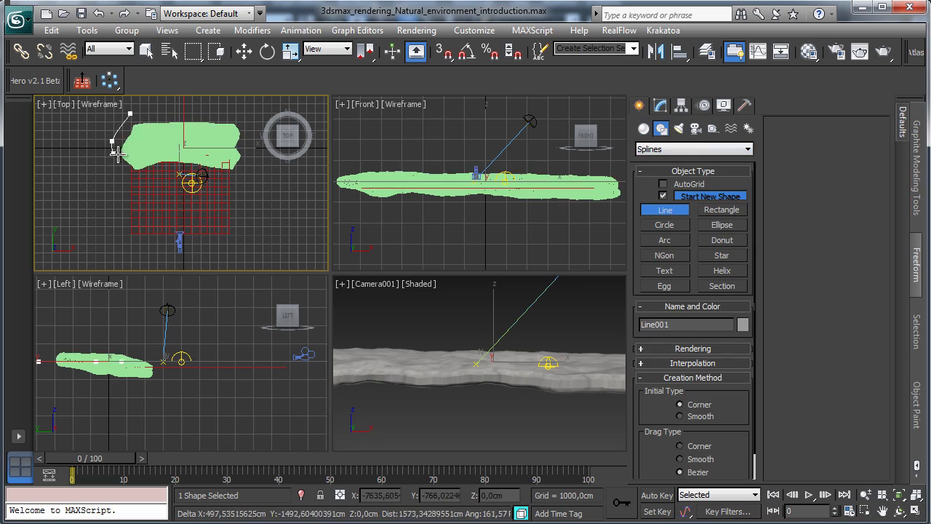
left_click(119, 158)
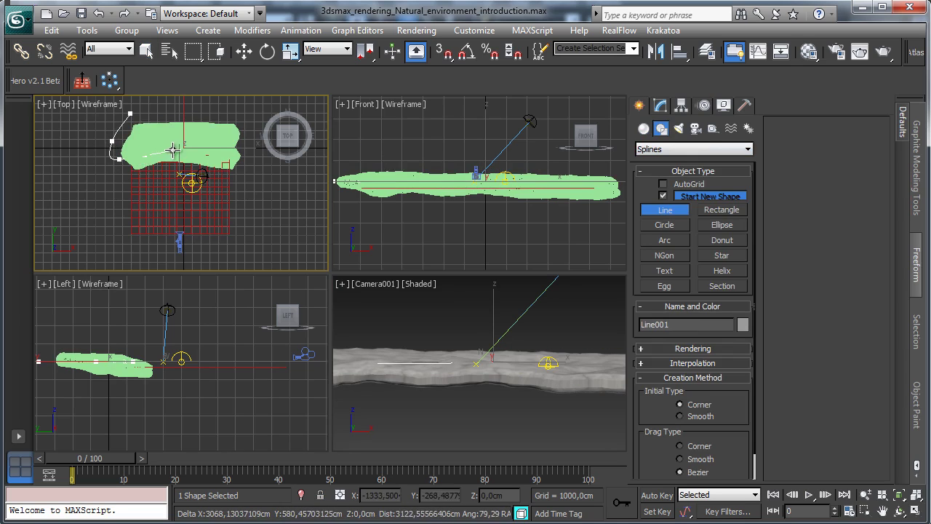
left_click(229, 160)
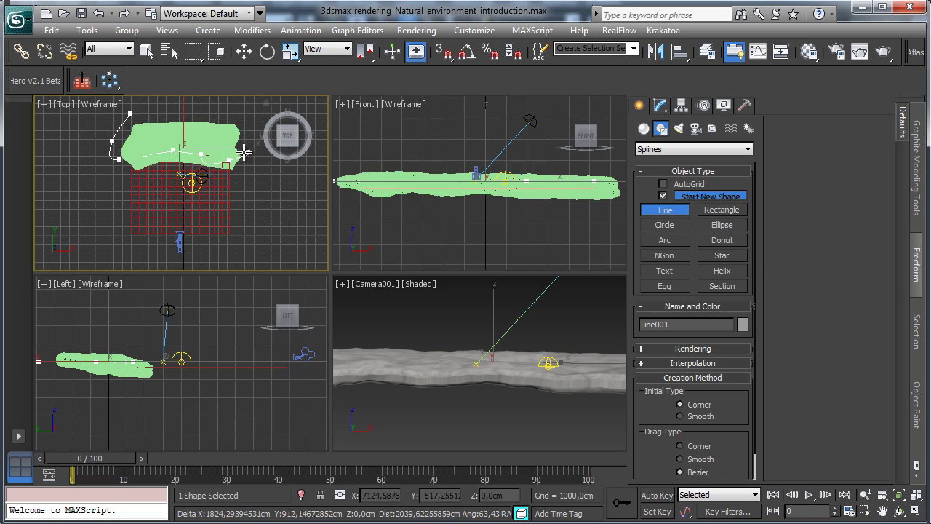
left_click(245, 151)
left_click(243, 111)
left_click(161, 107)
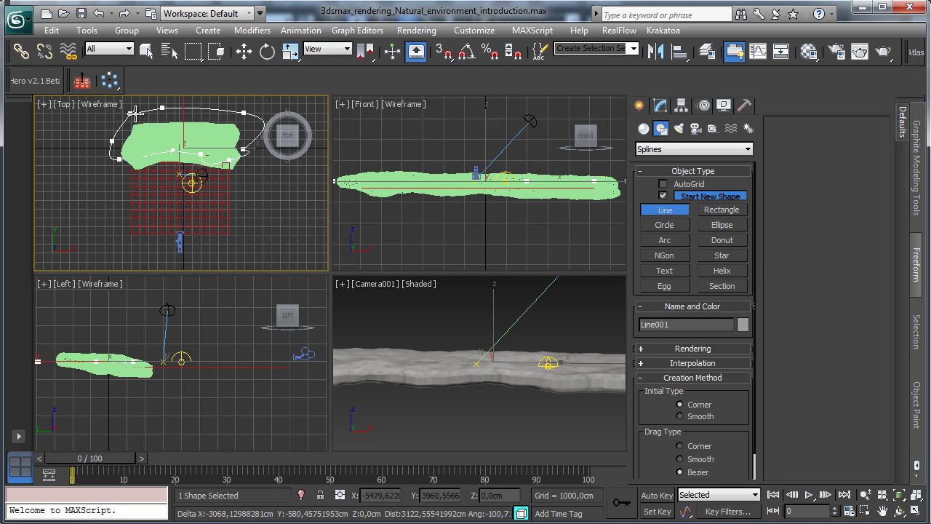
left_click(130, 115)
left_click(620, 448)
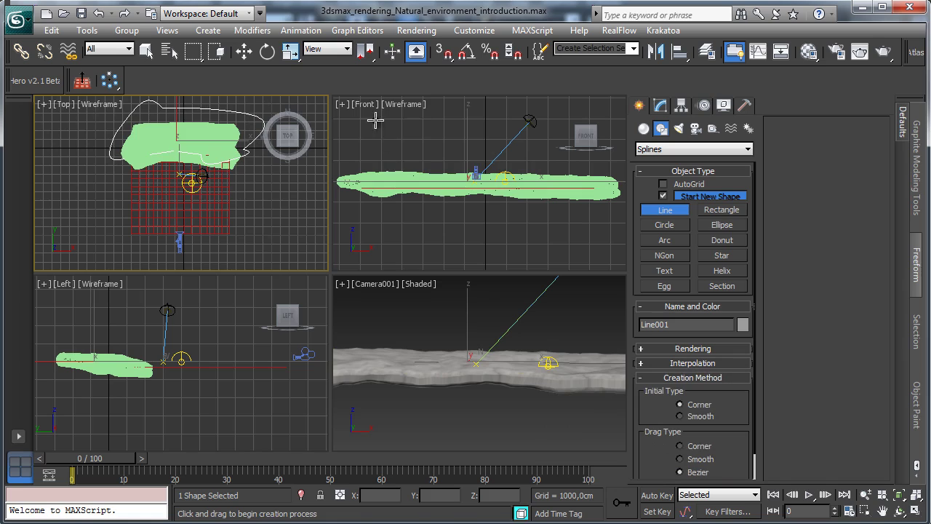
left_click(147, 51)
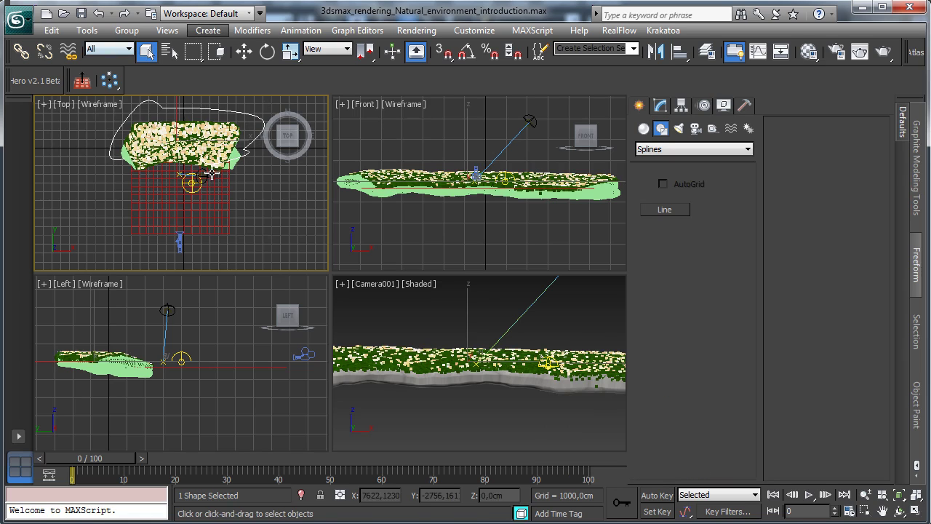
Step: Select the Forest001 object and show its area settings
left_click(372, 193)
right_click(495, 299)
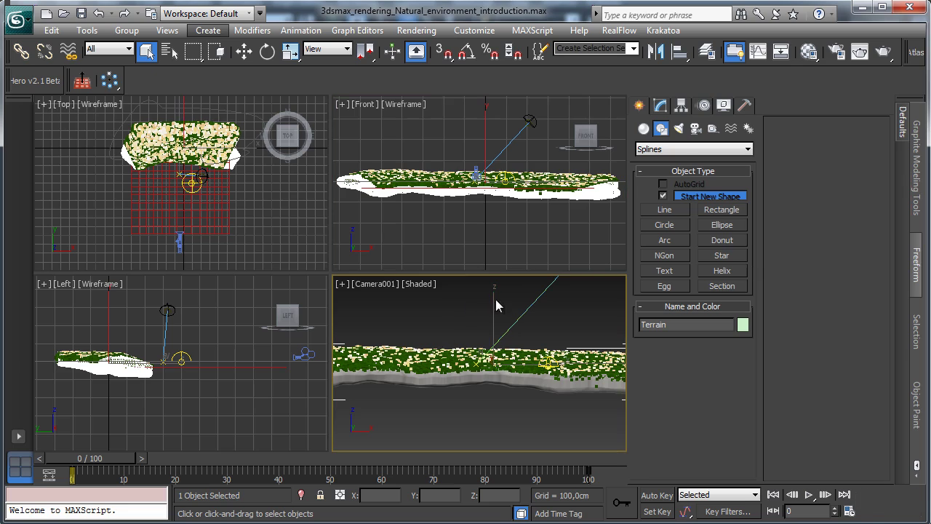
left_click(659, 105)
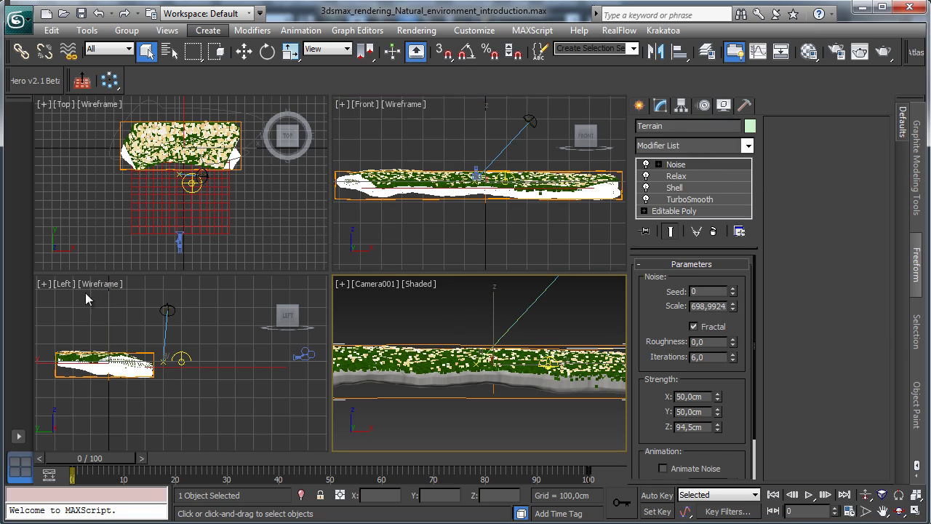
left_click(84, 355)
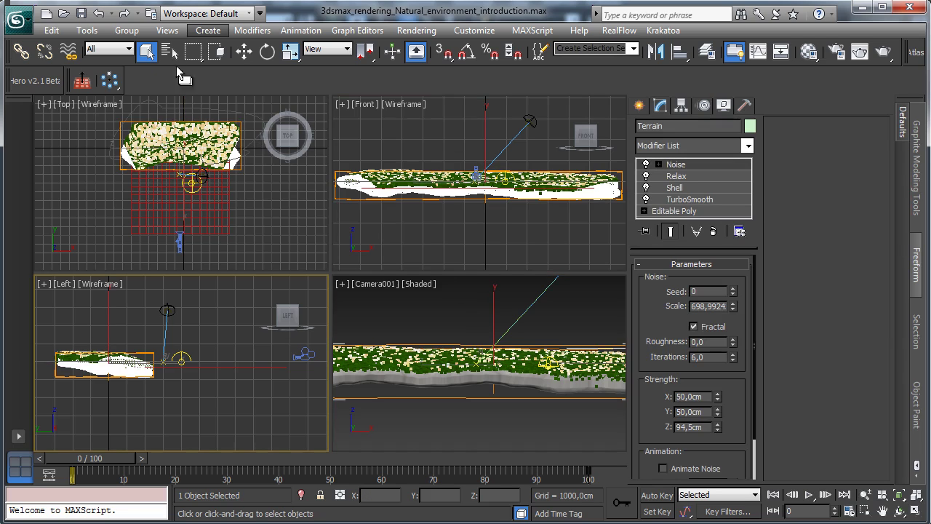
left_click(175, 56)
double_click(247, 214)
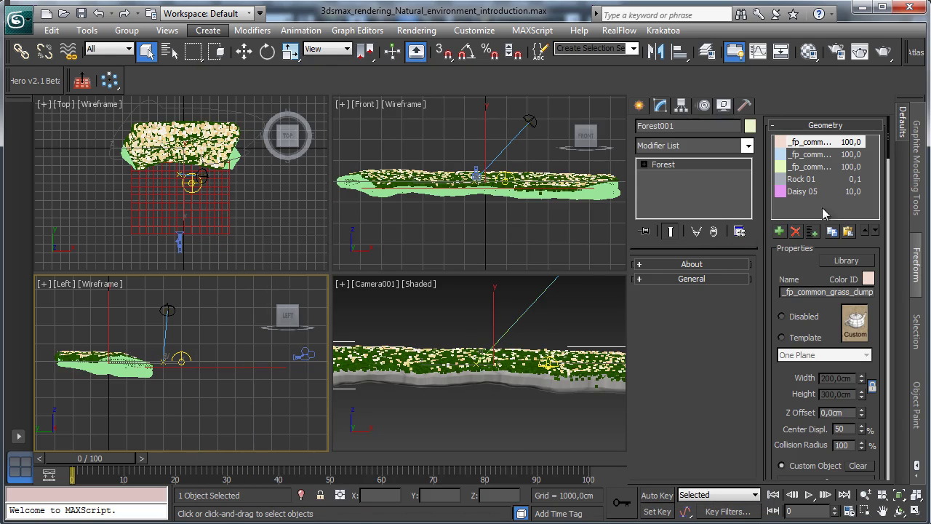
left_click_drag(788, 266, 765, 72)
scroll(808, 269, "down", 5)
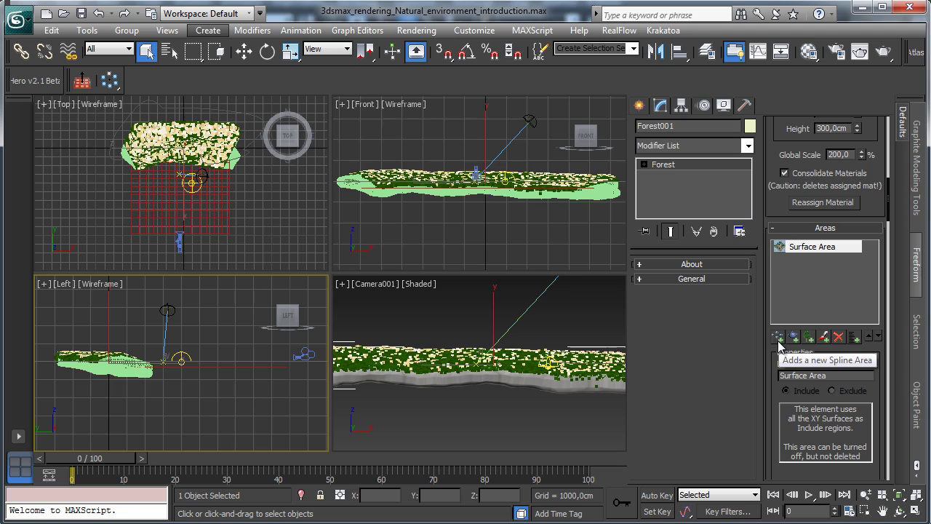
Step: Add a new spline area to Forest001 using the closed line around the terrain, and set it to Exclude
left_click(778, 336)
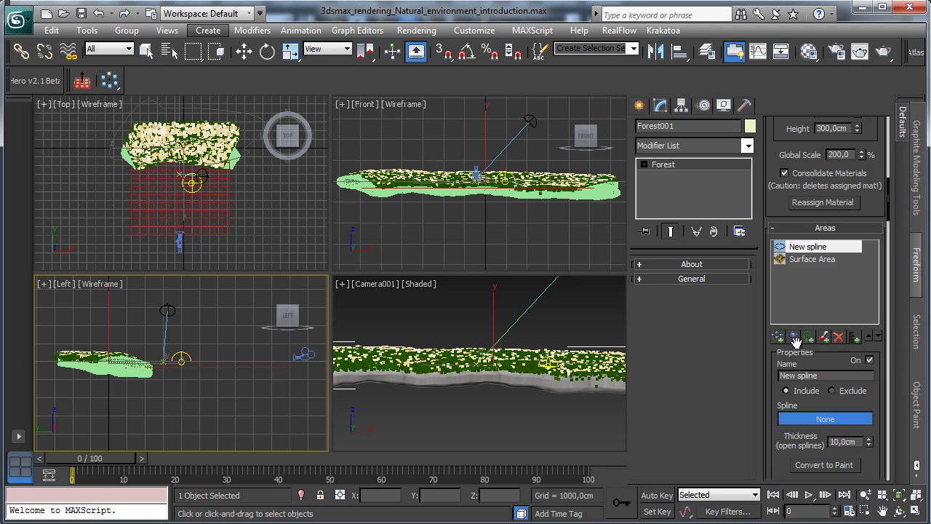
left_click(120, 125)
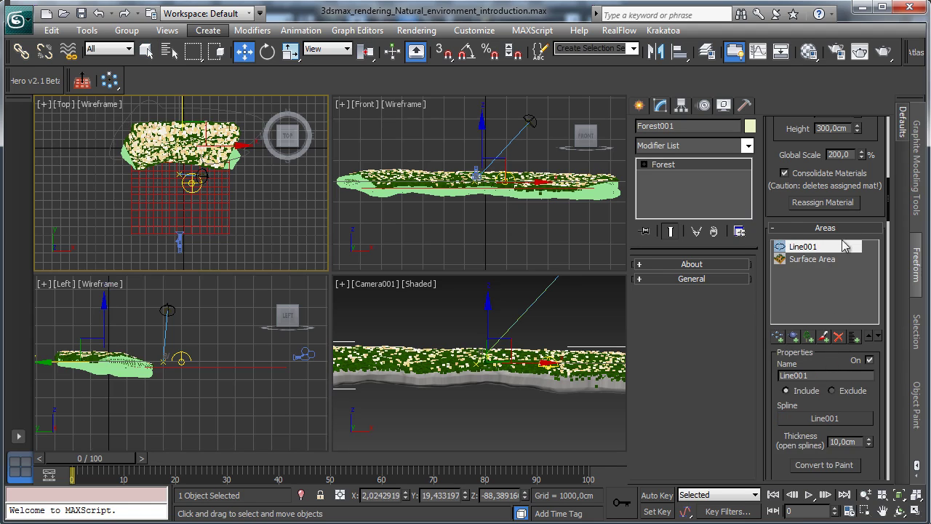
left_click_drag(876, 464, 888, 336)
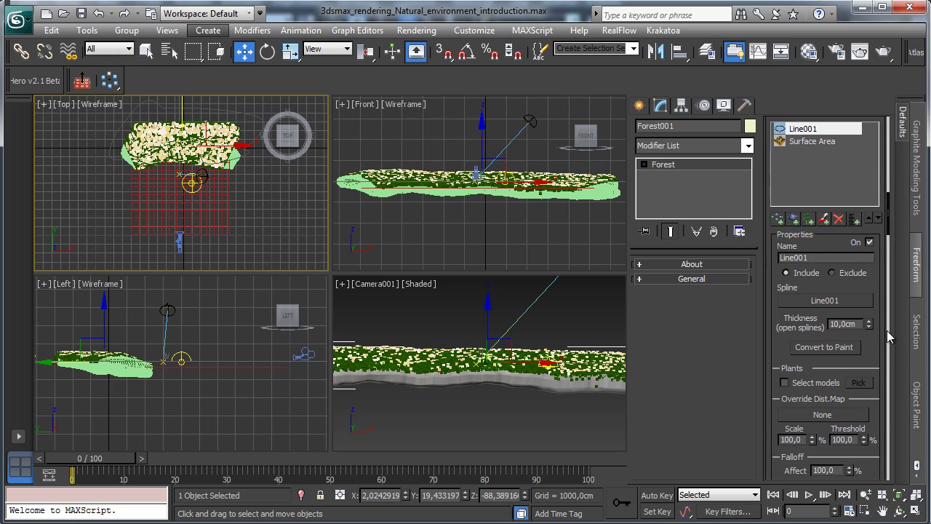
left_click(832, 273)
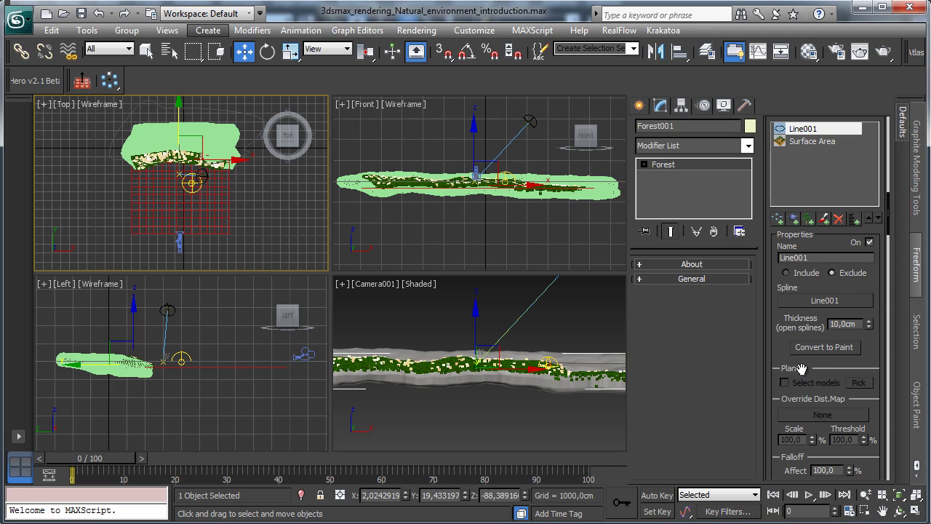
left_click_drag(800, 368, 816, 264)
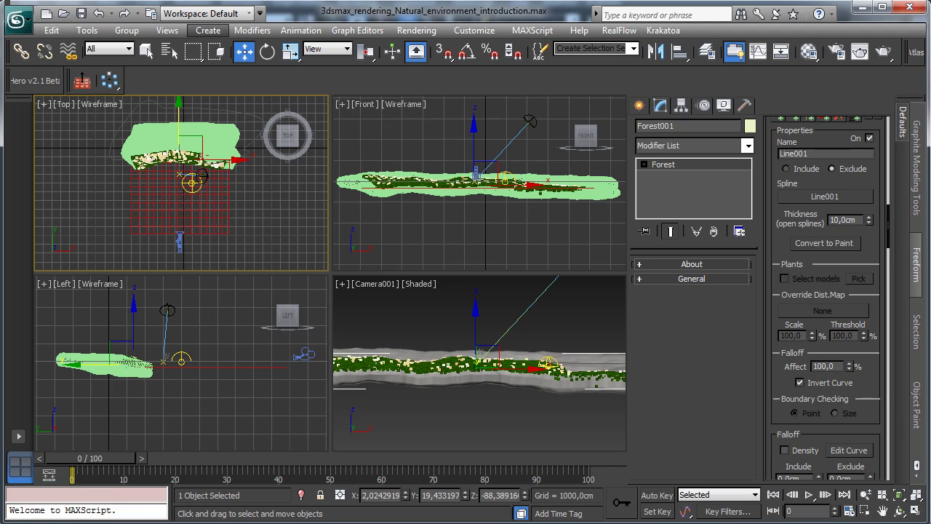
scroll(840, 245, "up", 3)
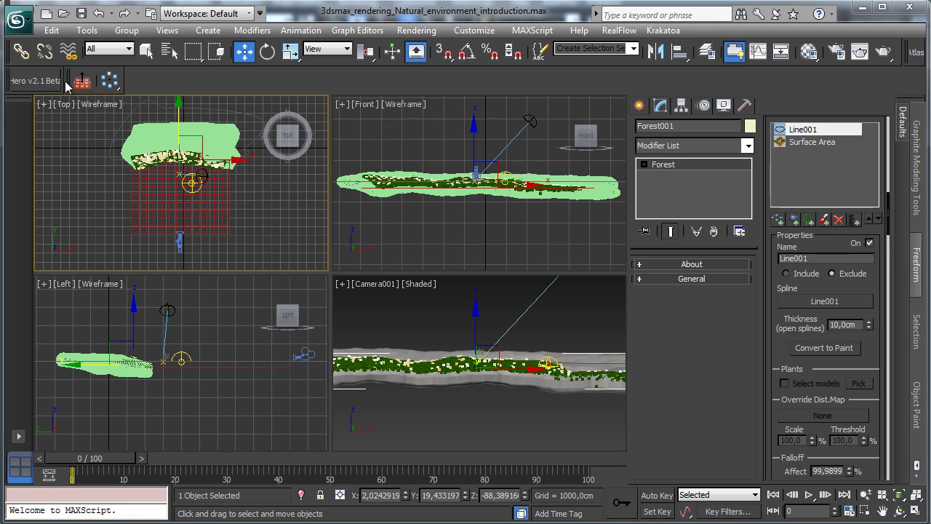
Step: Select Line001 and rotate it 180 degrees about its X axis in the Top view with angle snap enabled
left_click(244, 120)
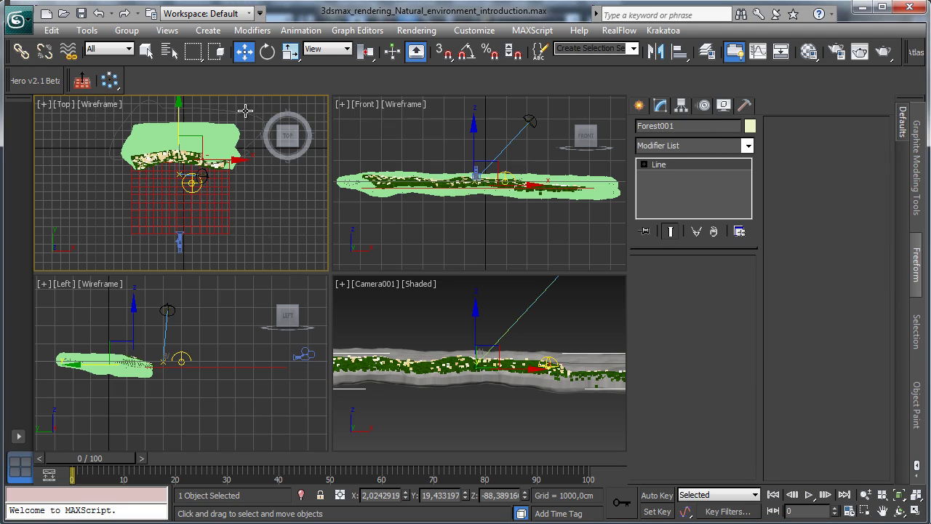
left_click(266, 53)
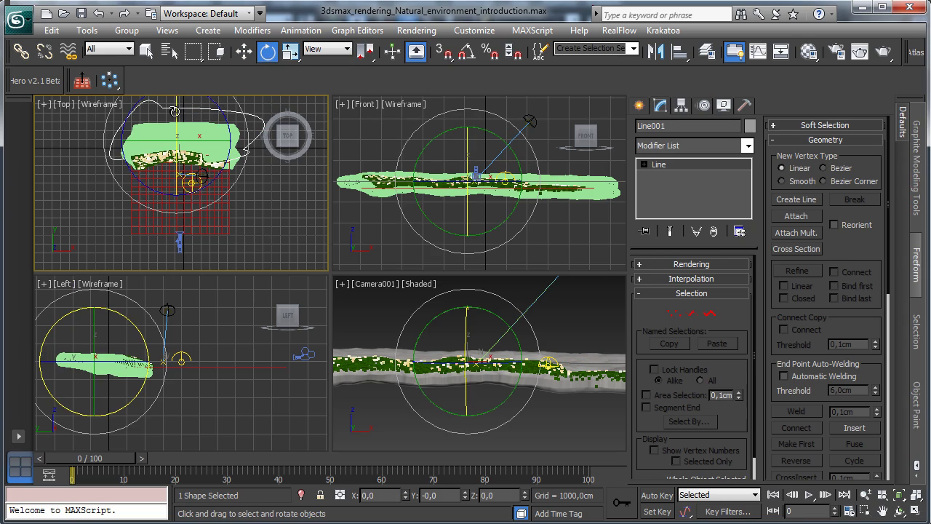
left_click_drag(174, 110, 176, 146)
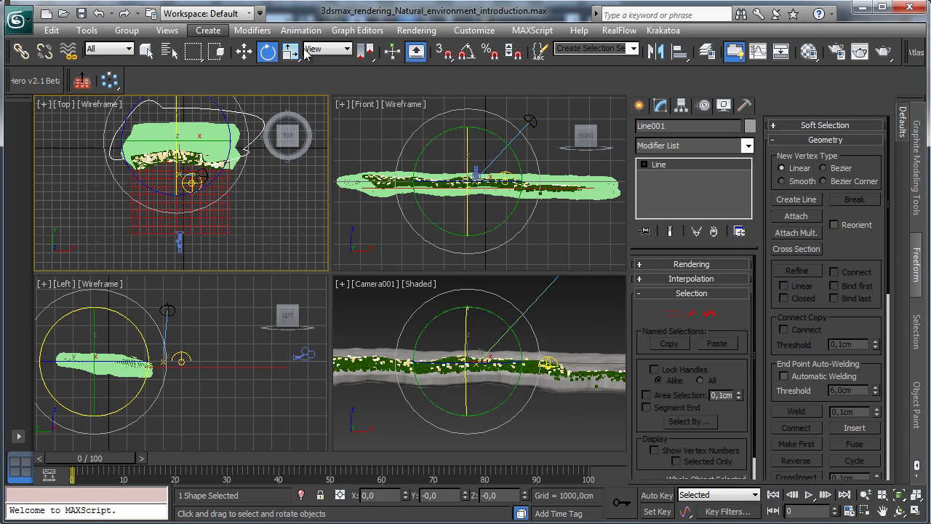
left_click(466, 51)
left_click_drag(175, 110, 169, 243)
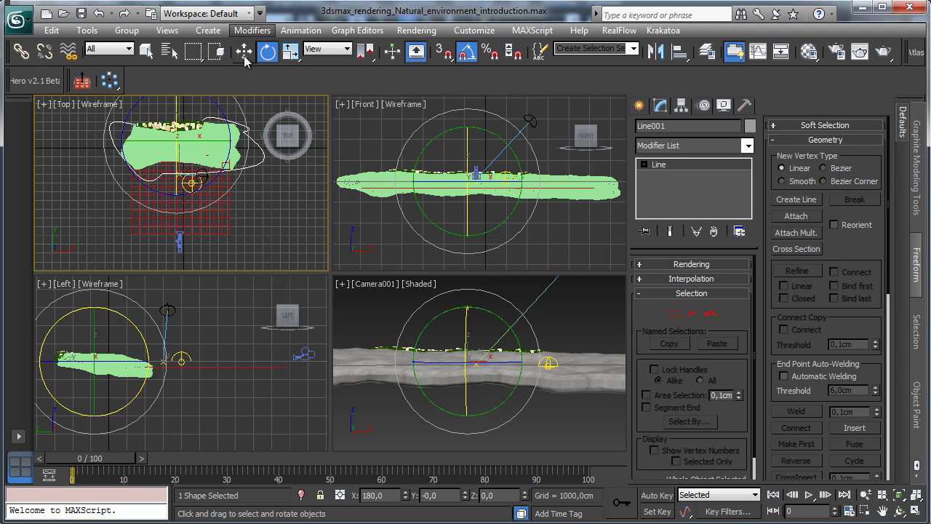
Step: Move Line001 toward the water in the Top view and adjust its terrain-side vertices so it covers only the terrain's front strip
left_click(244, 53)
left_click_drag(192, 114, 192, 152)
left_click(674, 312)
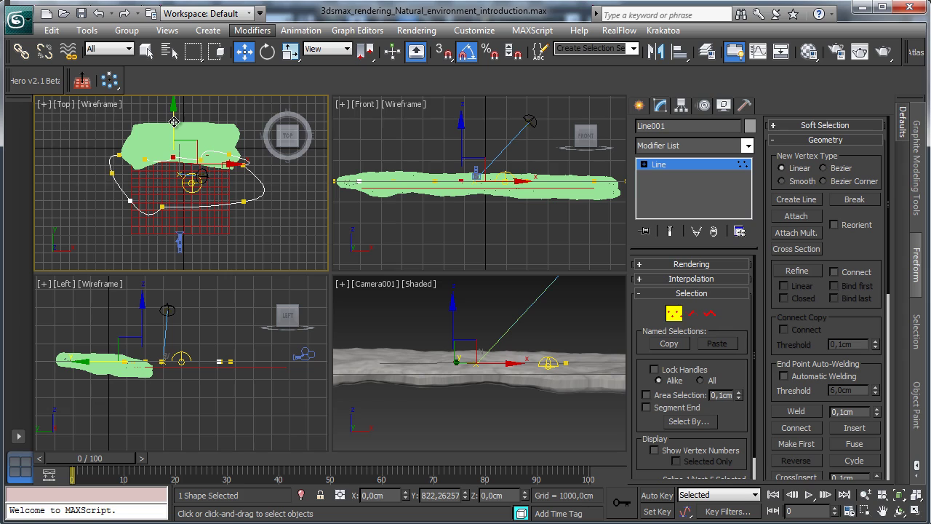
left_click(146, 159)
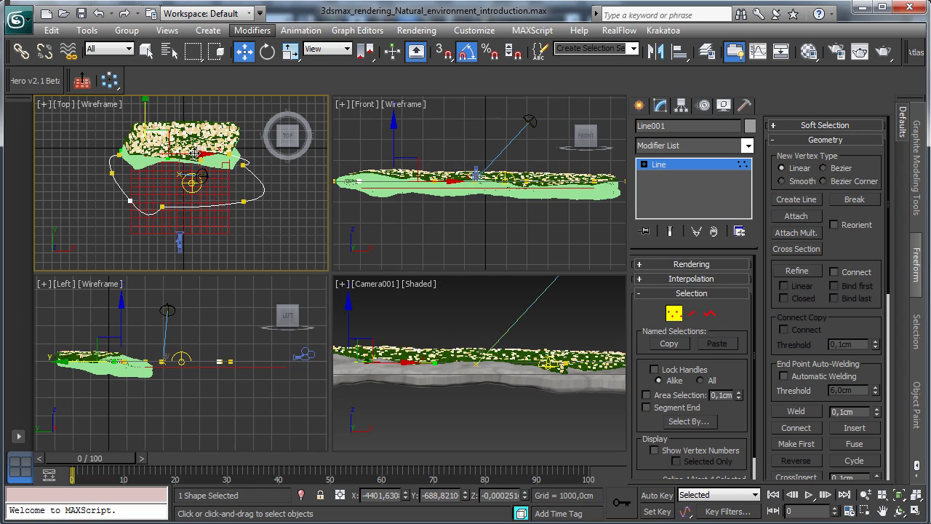
left_click(200, 155, "ctrl")
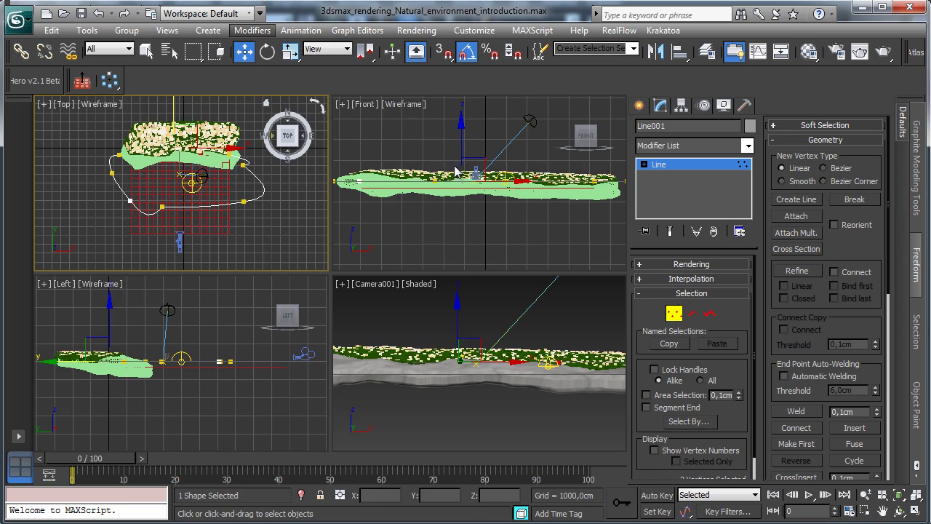
left_click(674, 310)
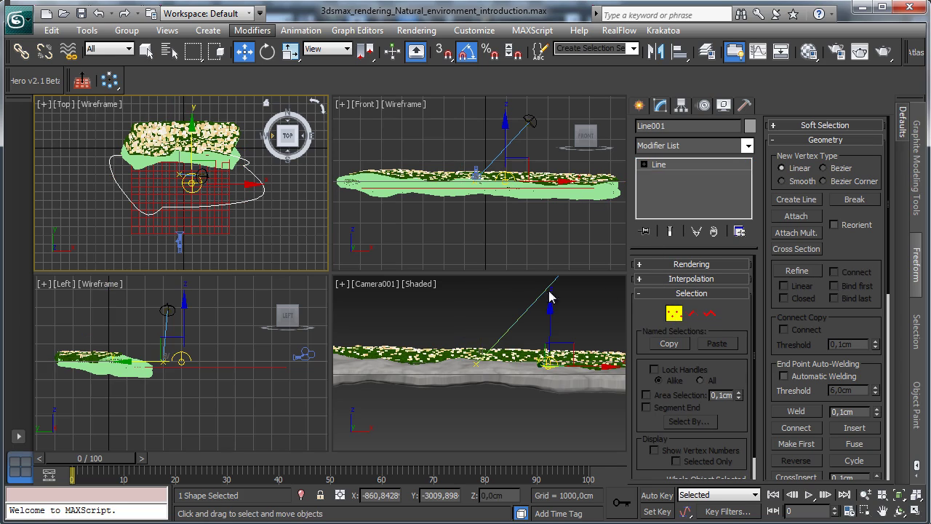
right_click(482, 300)
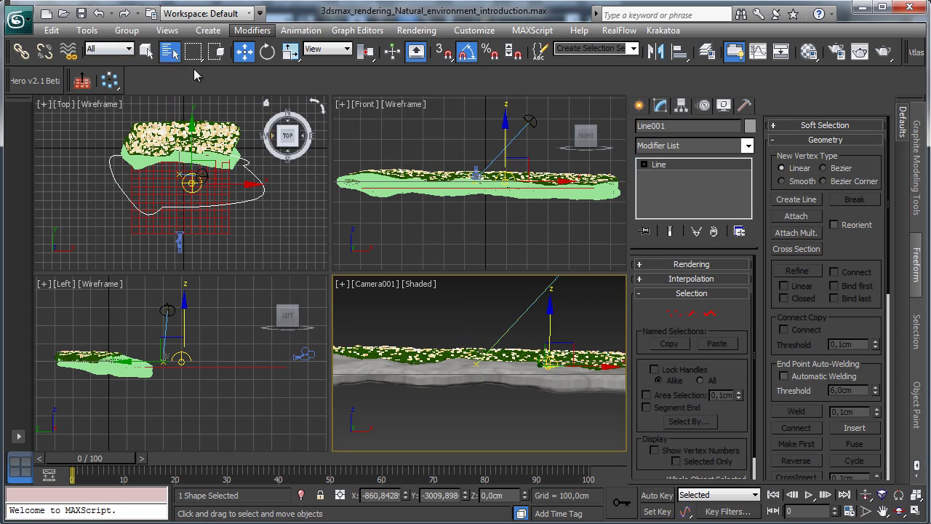
Step: Reopen Forest001's area settings, compare the Surface Area and Line001 entries, and turn the Line001 area off
left_click(169, 50)
double_click(248, 214)
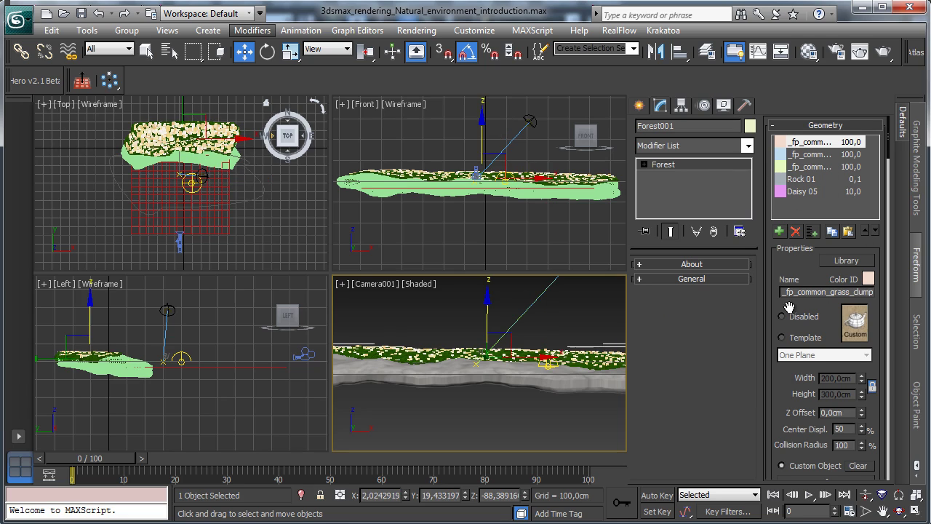
scroll(826, 309, "down", 9)
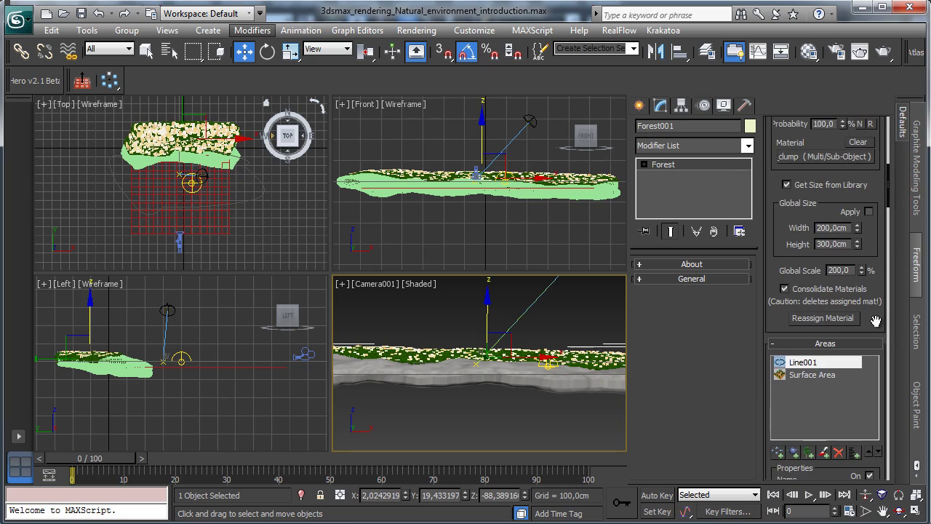
scroll(876, 309, "down", 3)
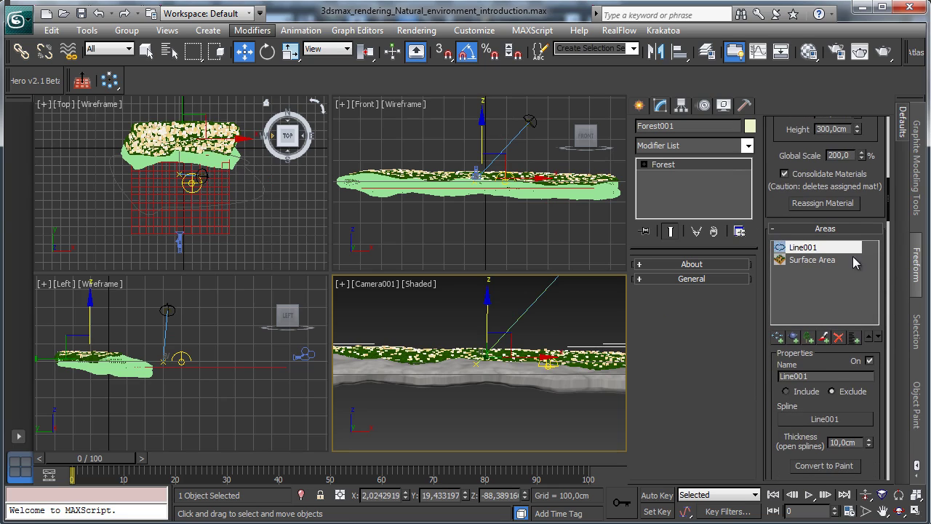
left_click(832, 259)
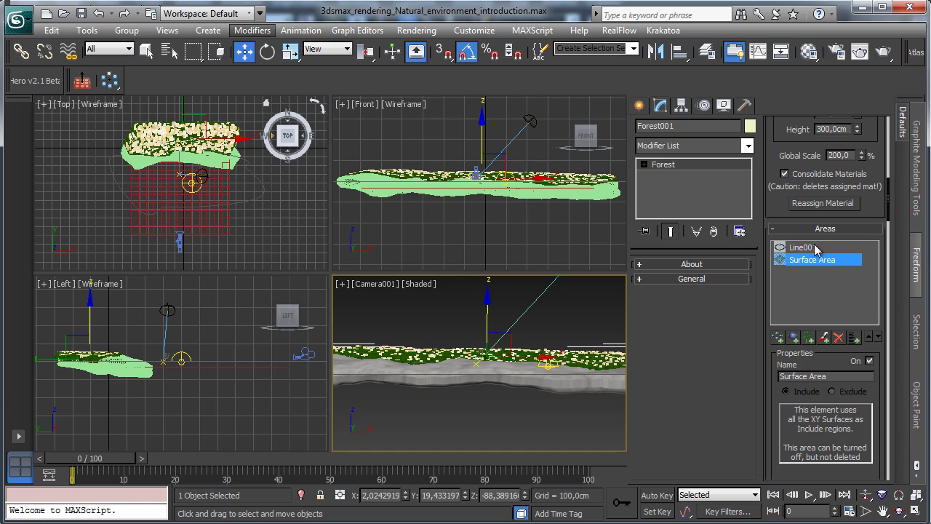
left_click(807, 247)
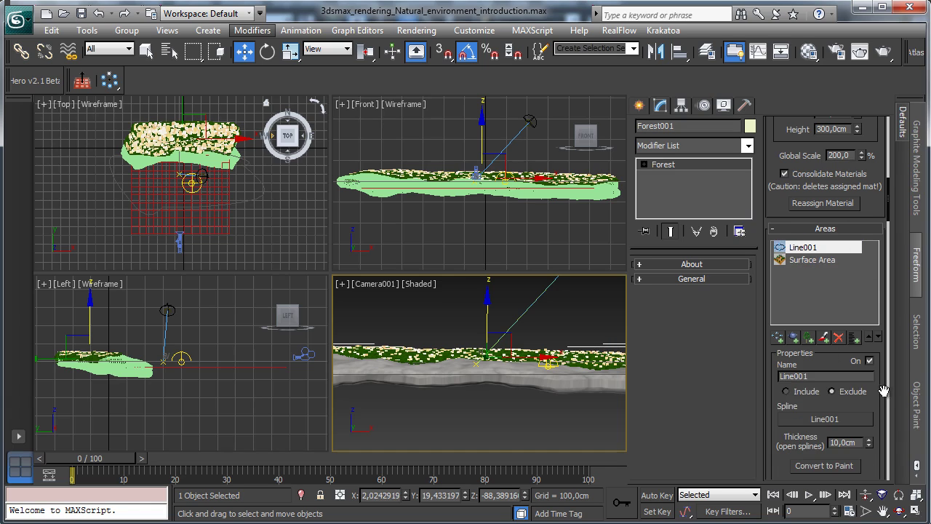
left_click_drag(882, 391, 878, 261)
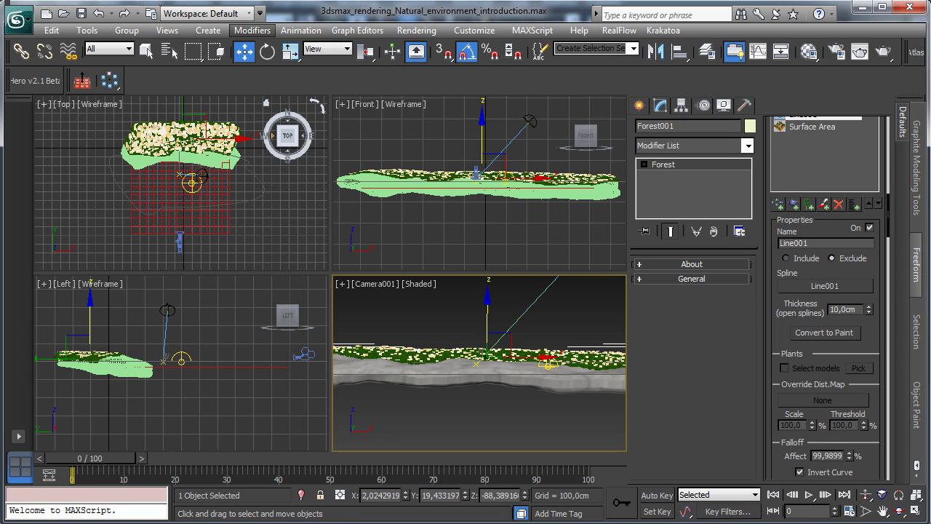
scroll(758, 240, "up", 2)
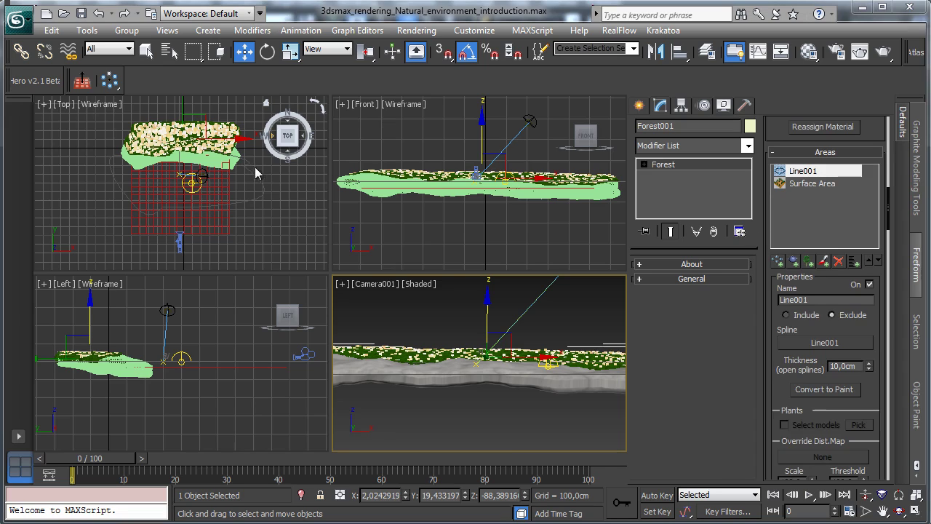
left_click(869, 284)
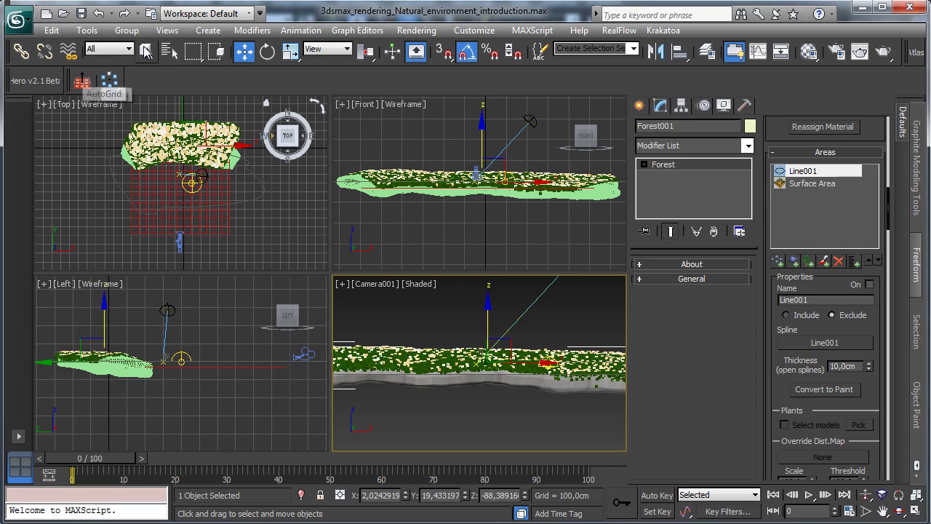
Step: Create another Forest Pro object scattered over the terrain, enable camera limit to visibility, and open its parameters
left_click(638, 106)
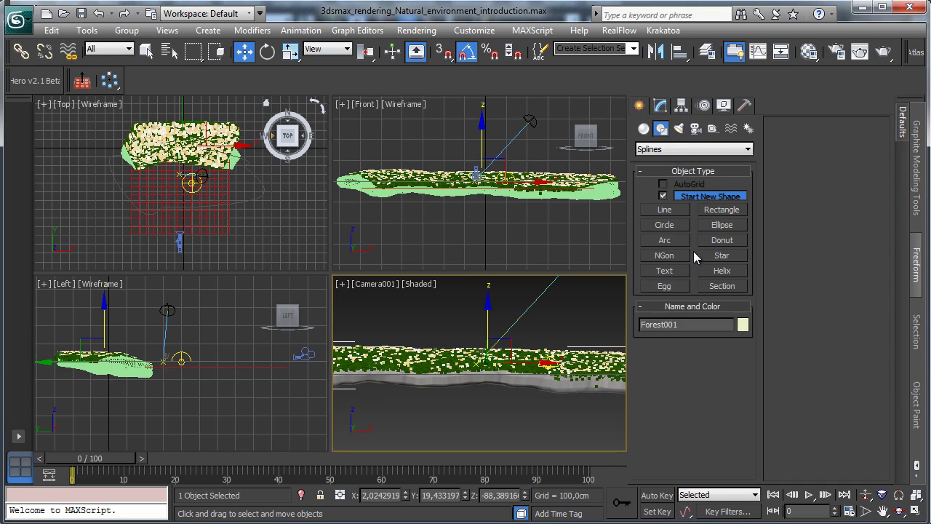
left_click(643, 128)
left_click(658, 198)
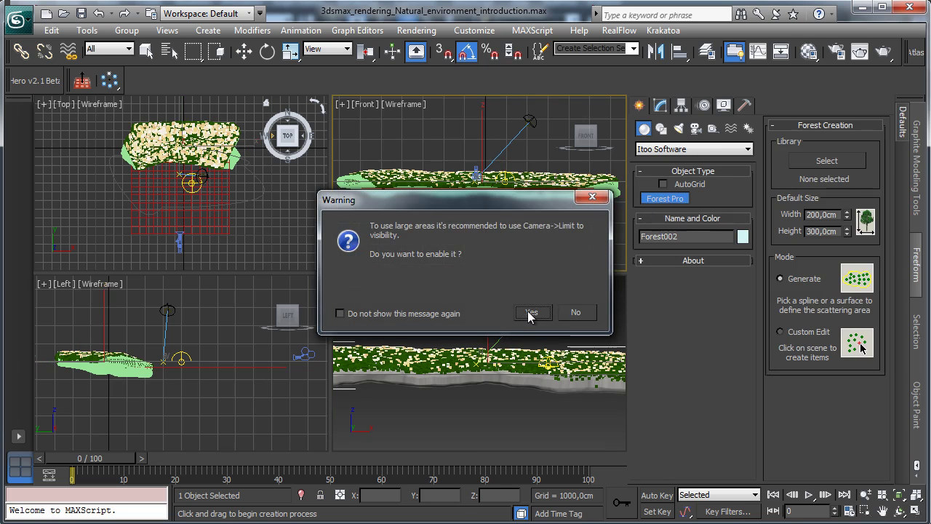
left_click(531, 312)
left_click(667, 109)
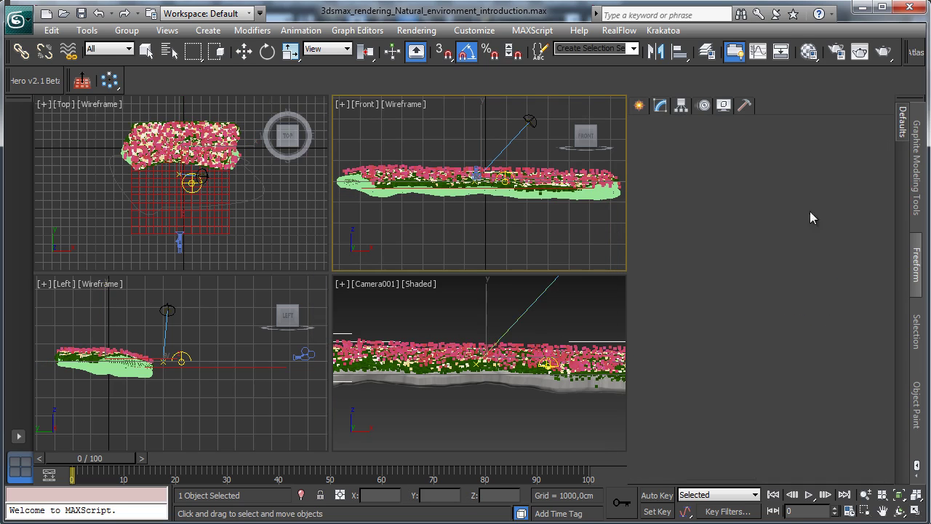
key("w")
Step: Add Line001 as a spline area of the new Forest002 object and set it to Exclude
scroll(808, 260, "down", 10)
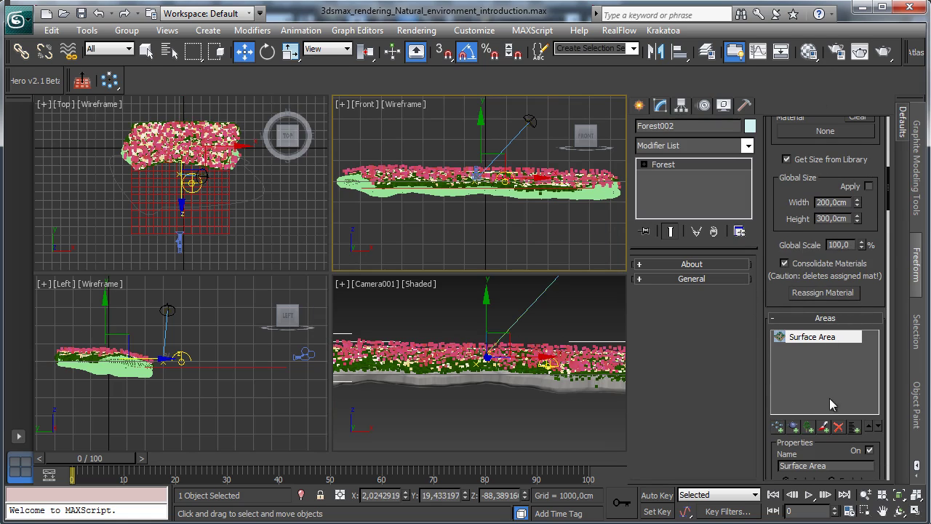
left_click(777, 426)
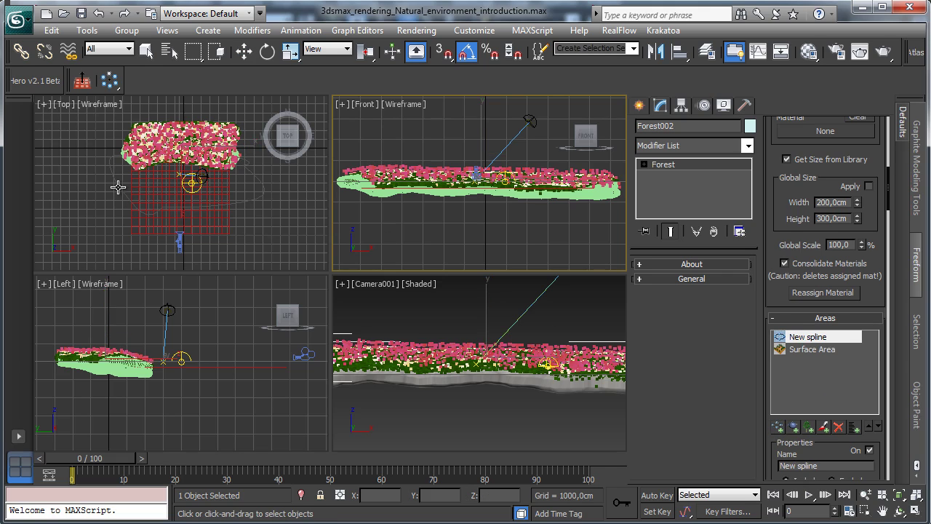
left_click(118, 187)
scroll(855, 407, "down", 4)
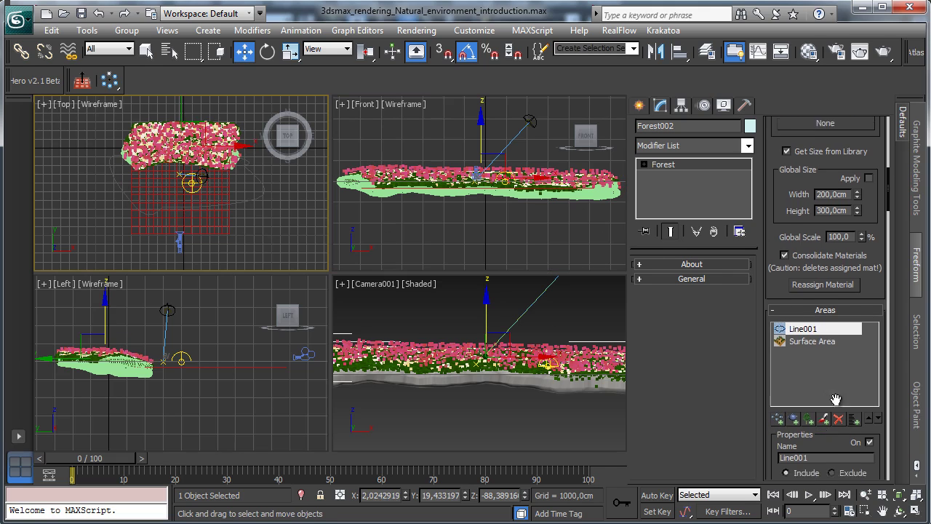
left_click(846, 350)
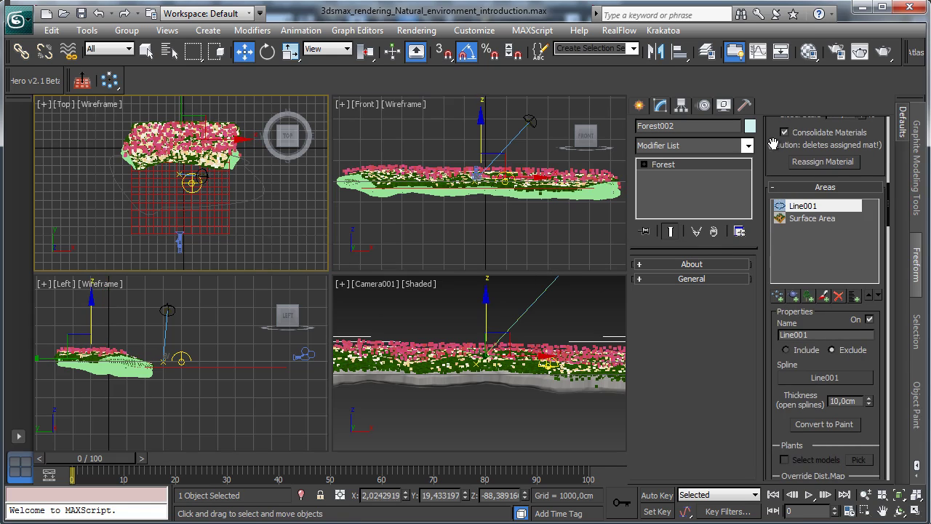
Step: Import the Maple model from the Forest Library's HQPlants Free collection as the geometry of Forest002
scroll(775, 149, "down", 10)
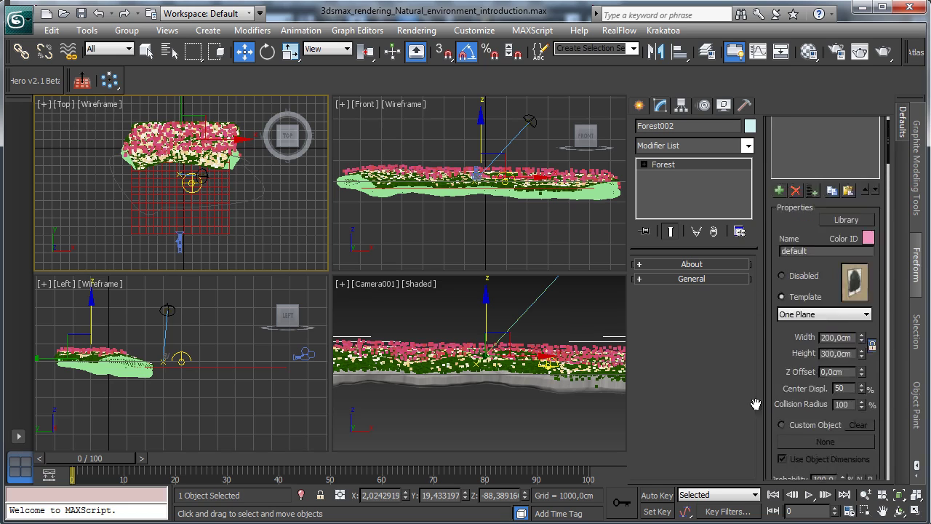
scroll(828, 177, "up", 2)
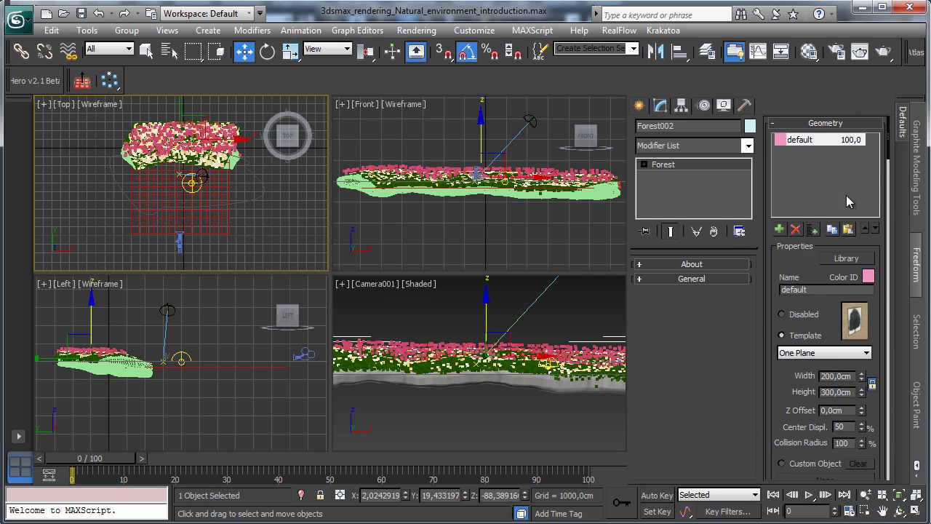
left_click(846, 258)
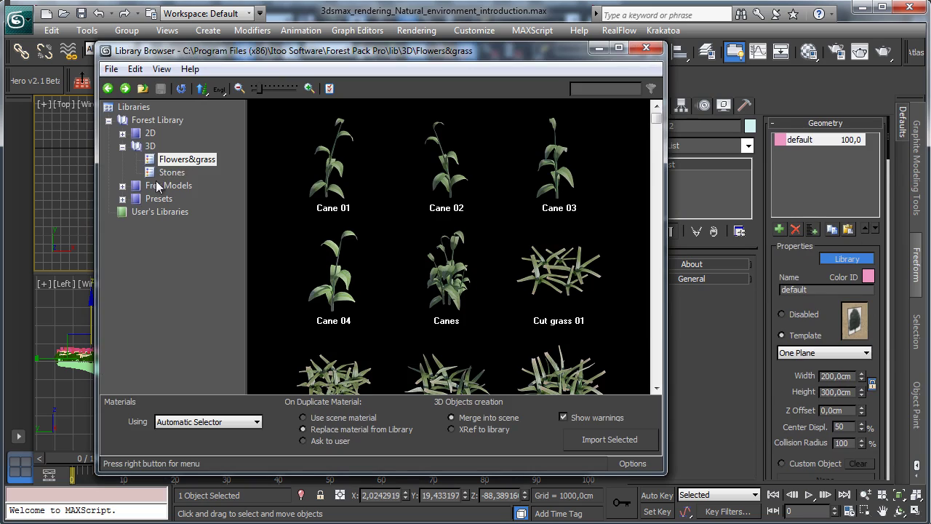
left_click(159, 187)
left_click(122, 186)
left_click(168, 199)
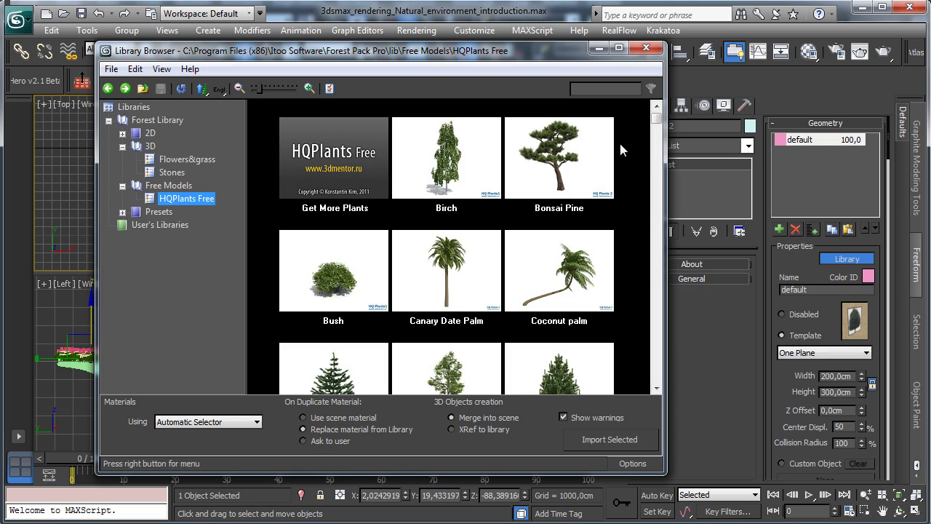
scroll(634, 166, "down", 3)
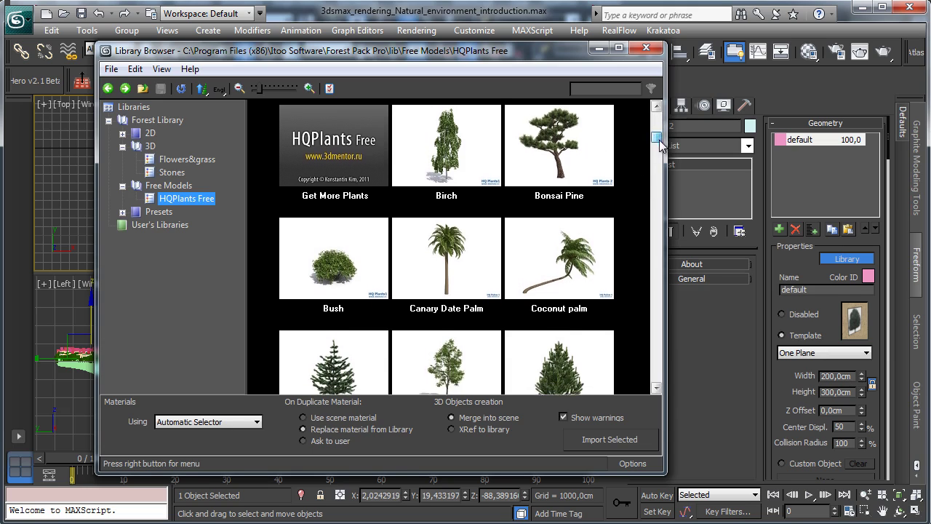
left_click(440, 251)
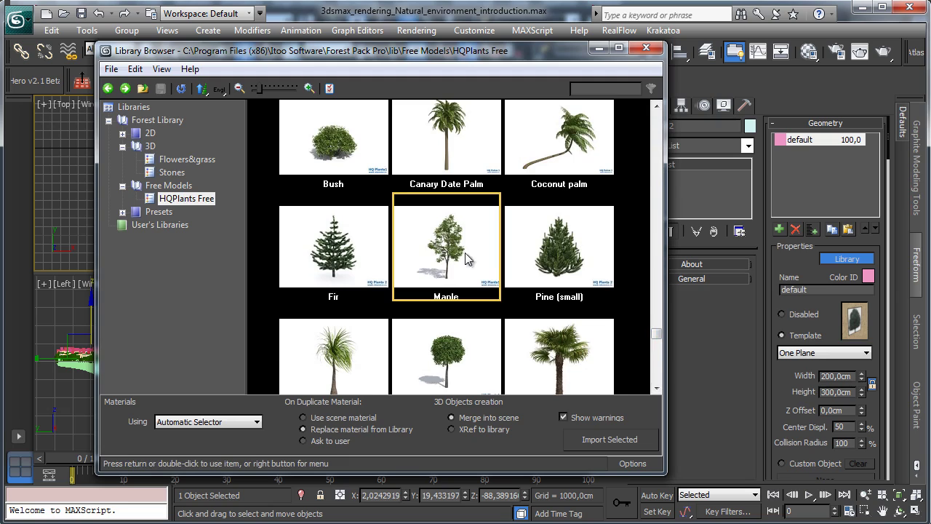
left_click(588, 440)
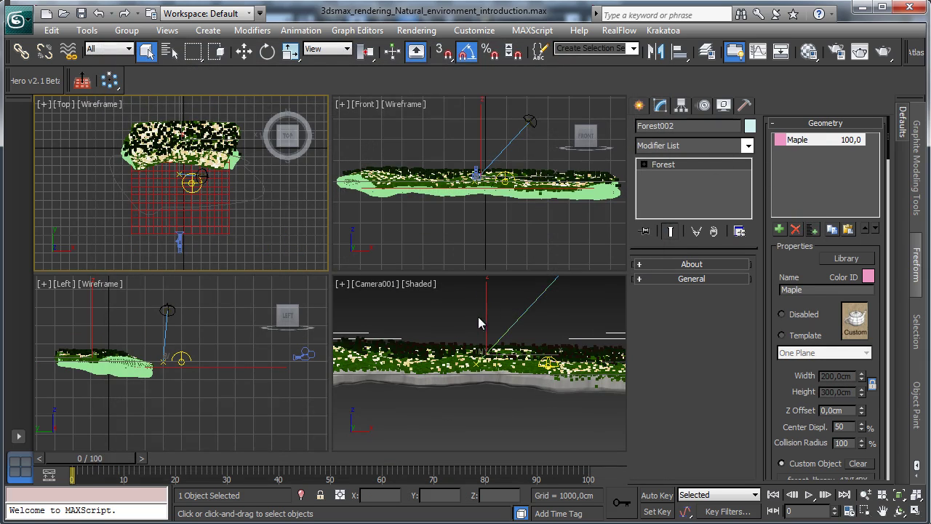
Step: Enlarge the Maple trees by setting Forest002's global scale to 800%, and reduce it to 464%
scroll(779, 274, "down", 4)
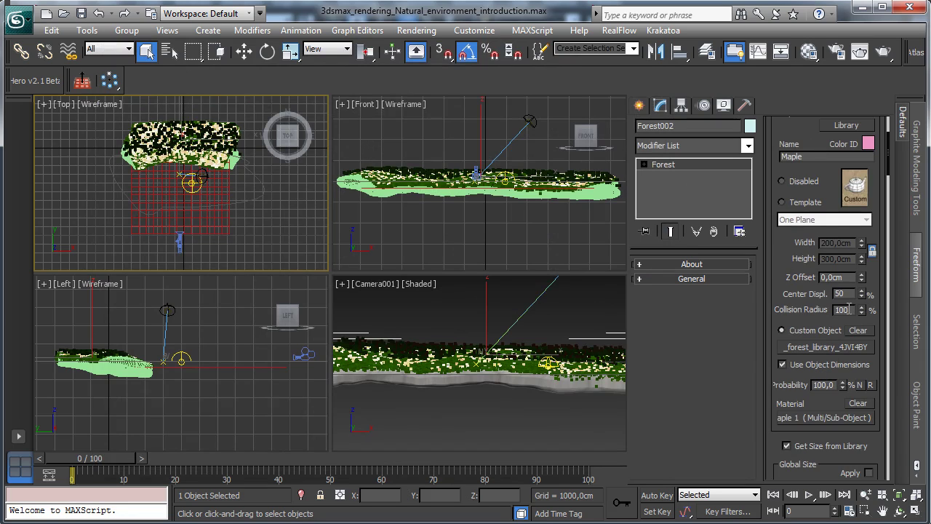
scroll(780, 295, "down", 4)
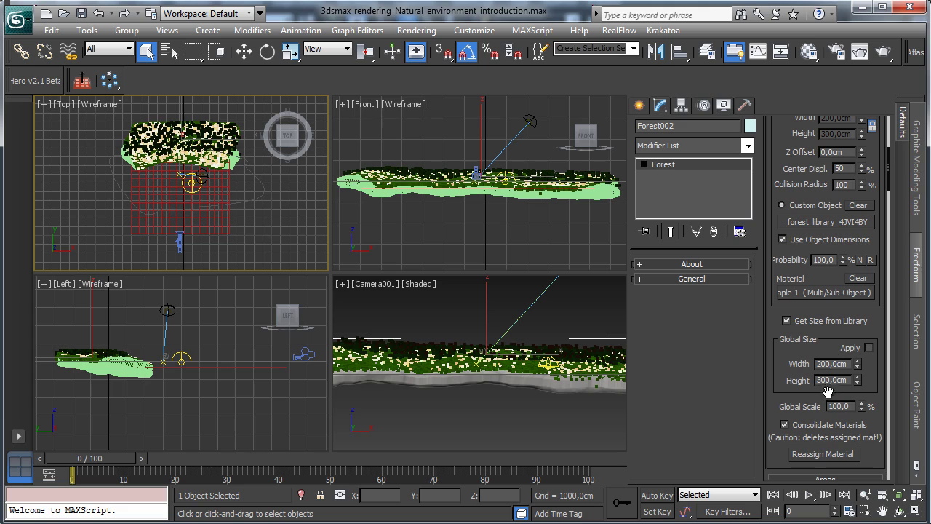
double_click(844, 406)
key("Return")
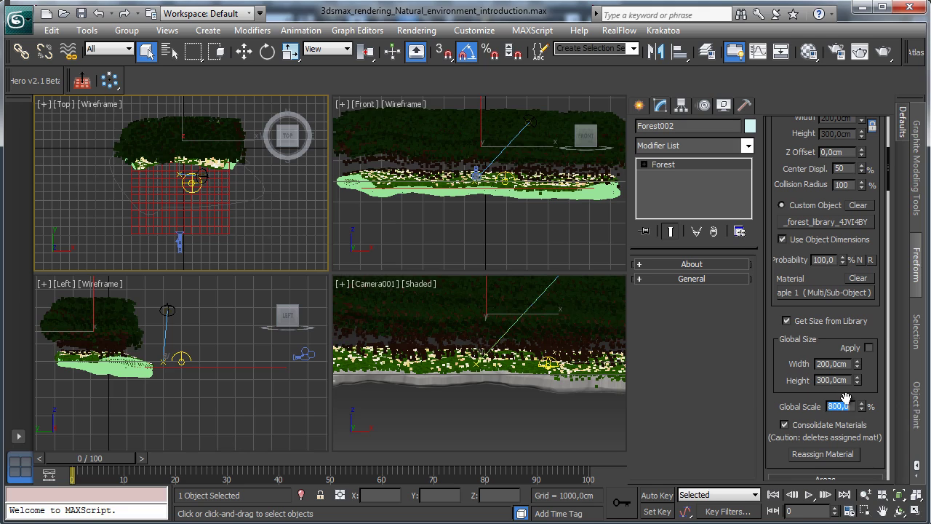
left_click_drag(863, 413, 855, 437)
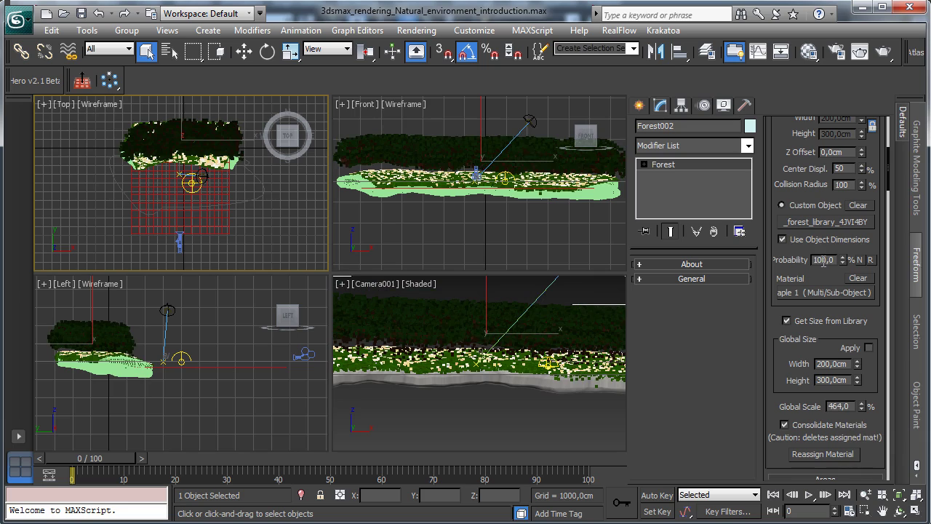
Step: Thin out the Maple trees by raising the X units of Forest002's distribution map density to 18800 cm
scroll(792, 271, "down", 3)
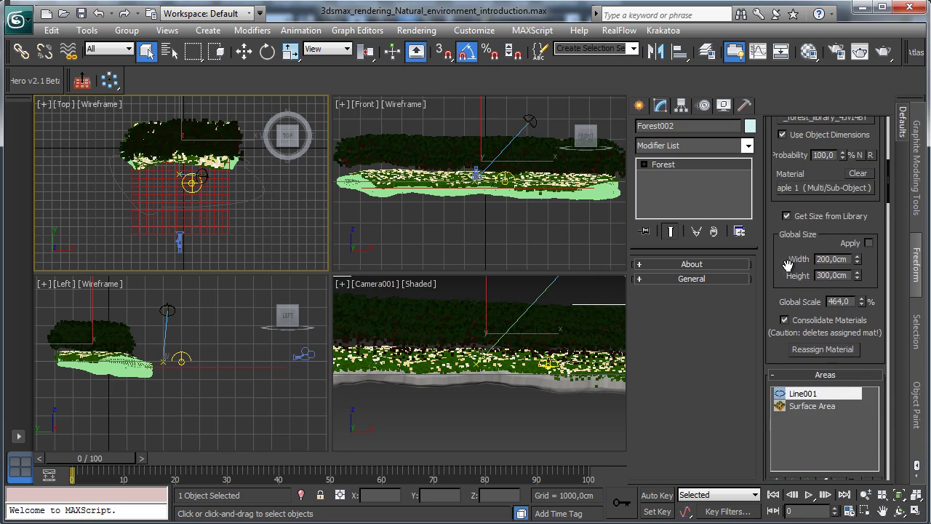
scroll(807, 176, "down", 2)
scroll(807, 177, "down", 2)
scroll(869, 385, "down", 7)
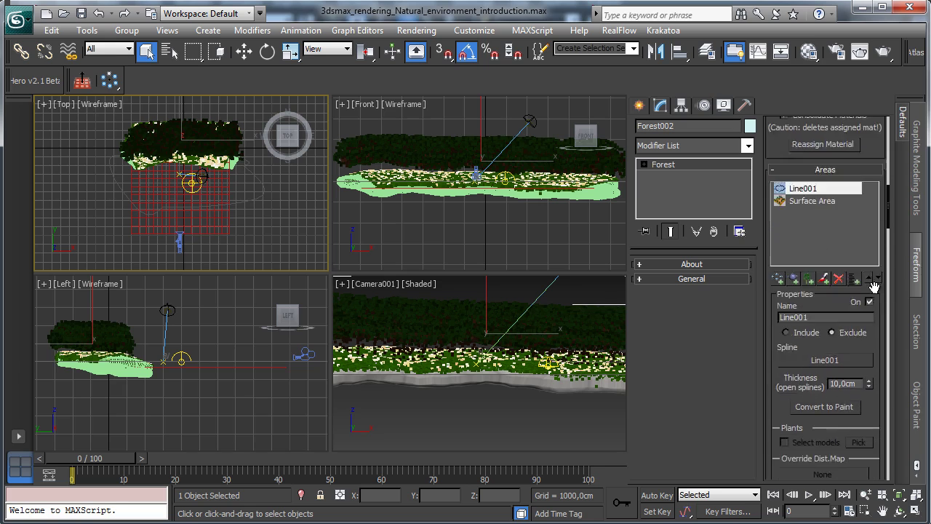
scroll(882, 306, "down", 5)
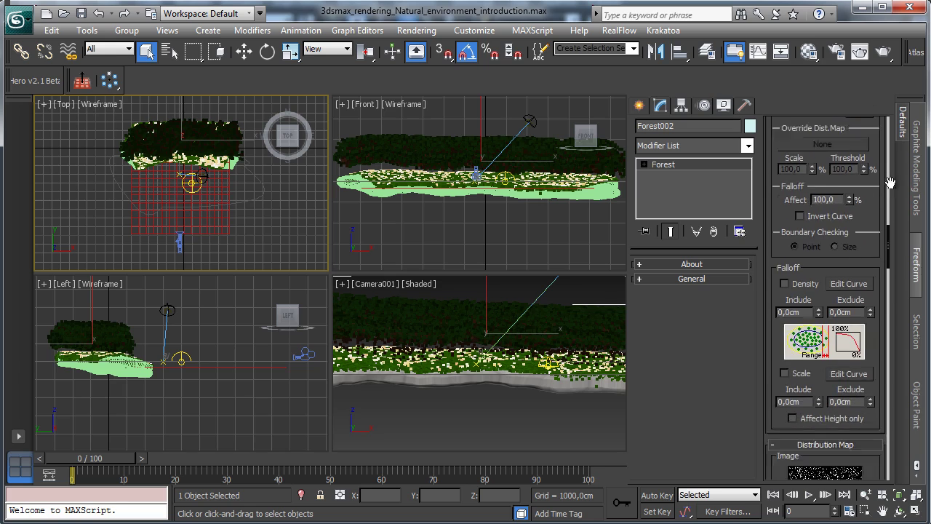
scroll(882, 306, "down", 7)
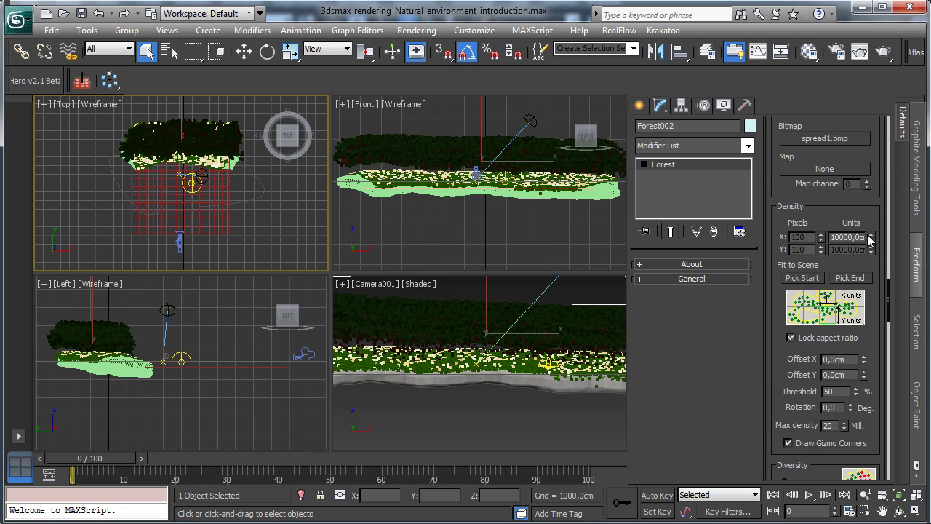
left_click_drag(872, 240, 874, 172)
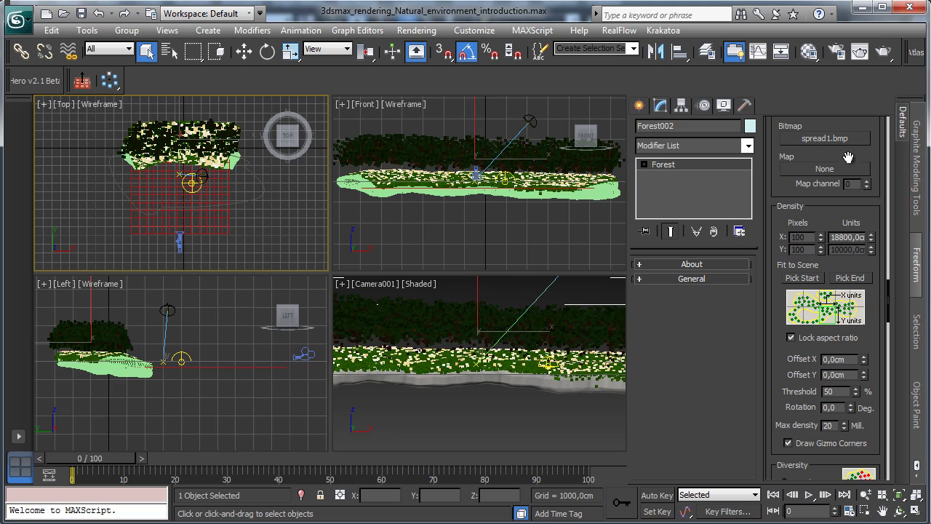
Step: Raise the forest's density X units to about 22372 cm and maximize the Camera001 view
left_click_drag(872, 242, 871, 221)
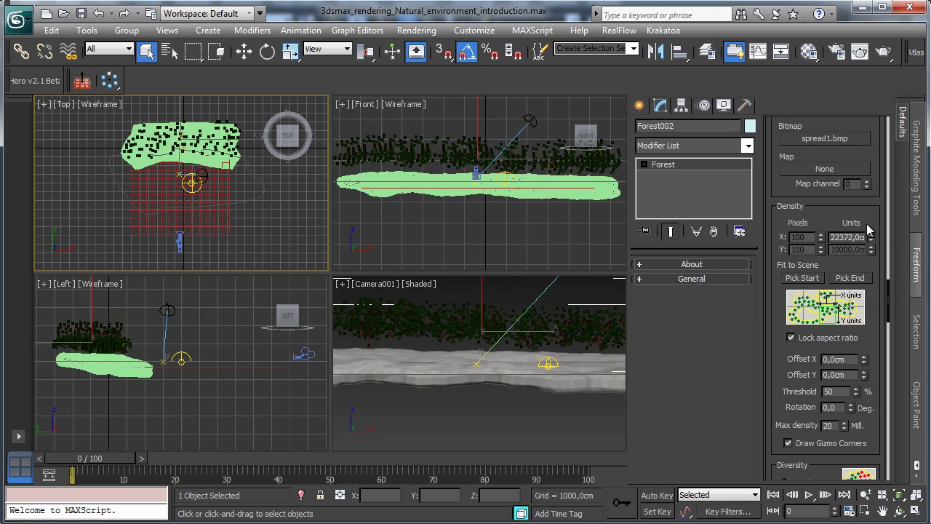
left_click_drag(773, 295, 792, 180)
left_click(458, 324)
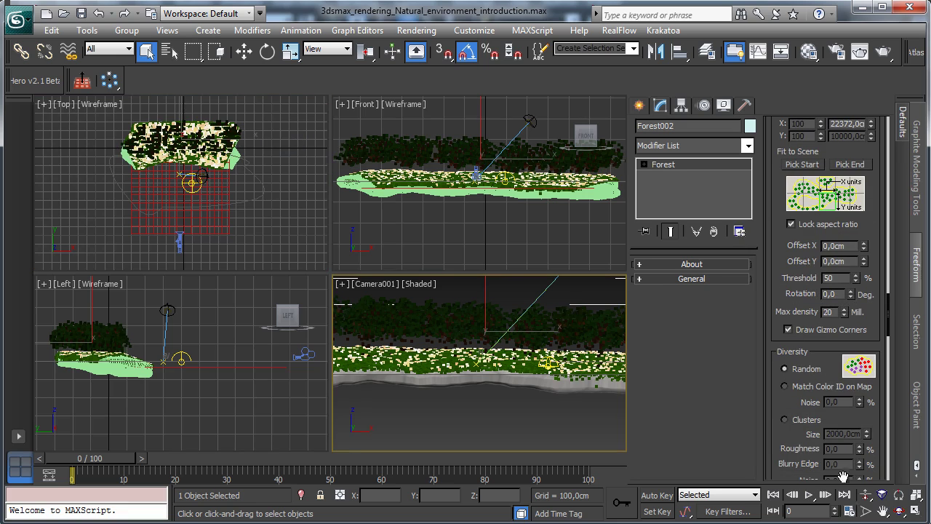
left_click(916, 511)
Step: Enable collisions for the tree forest and turn on their preview in the viewport
scroll(789, 407, "down", 7)
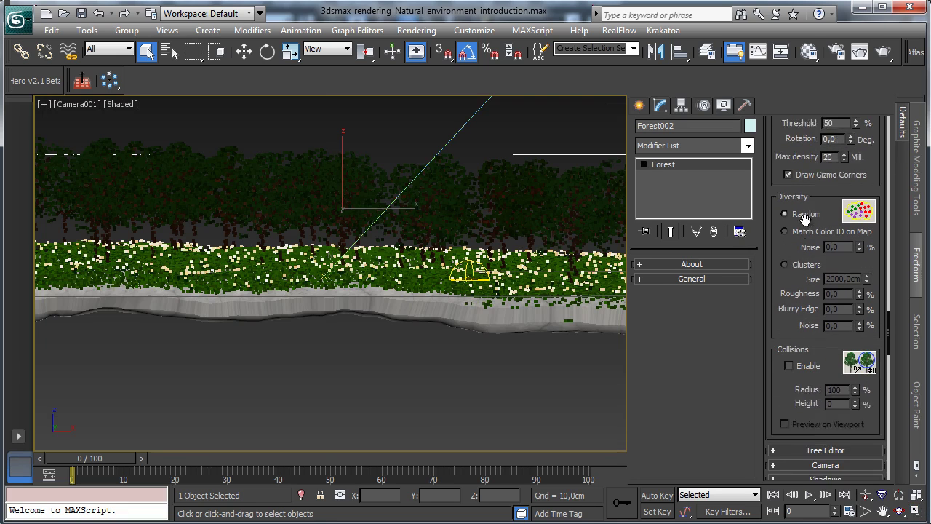
left_click_drag(784, 269, 775, 198)
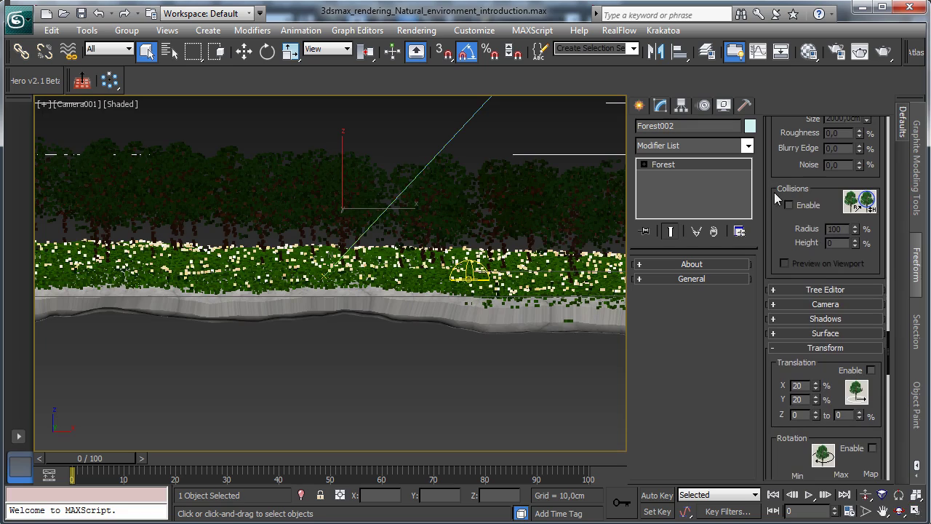
left_click(804, 208)
left_click(798, 263)
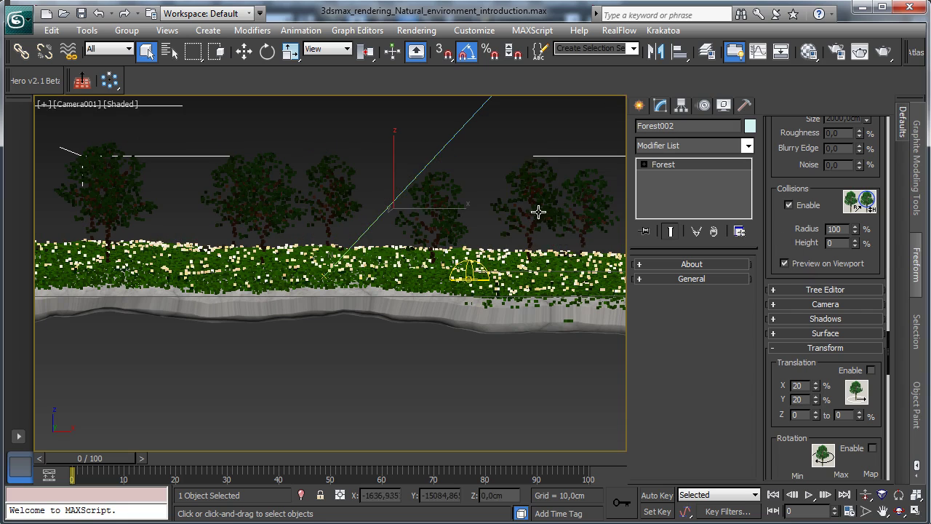
Step: Reduce the distribution map's density X units to about 13870 cm
scroll(786, 190, "up", 8)
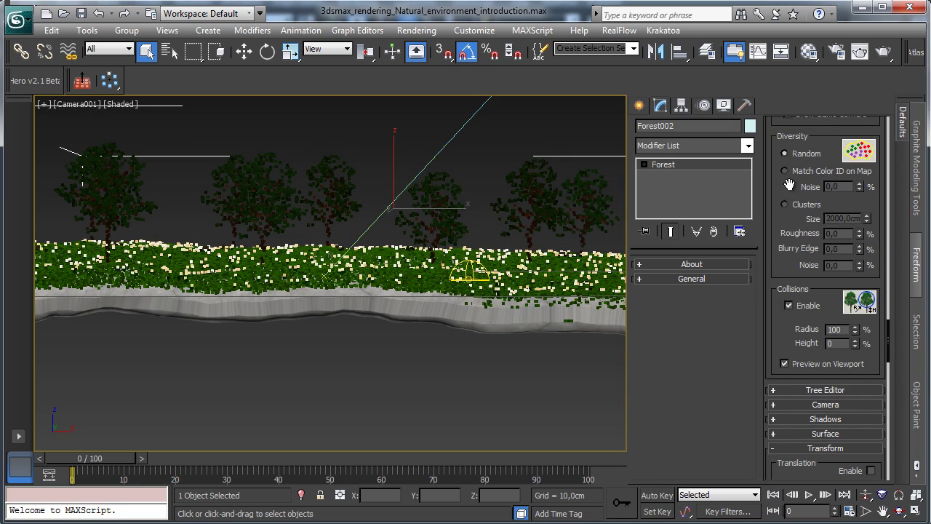
scroll(782, 251, "up", 4)
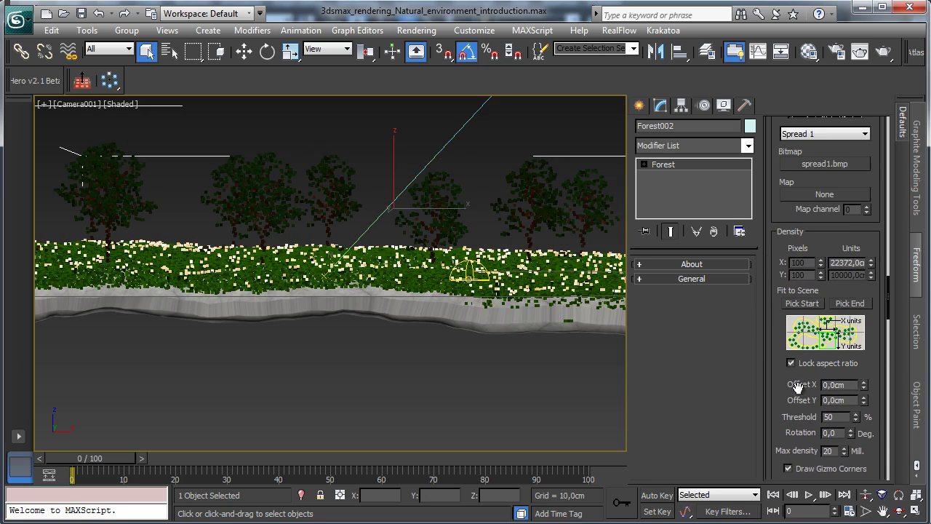
left_click_drag(872, 280, 872, 309)
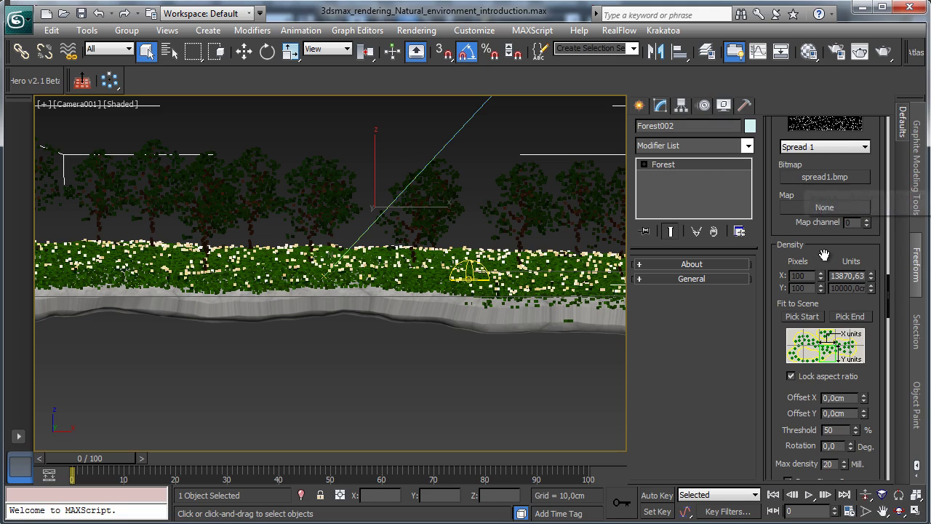
Step: Set the forest's collision radius to 50%
scroll(805, 249, "down", 5)
scroll(806, 250, "down", 5)
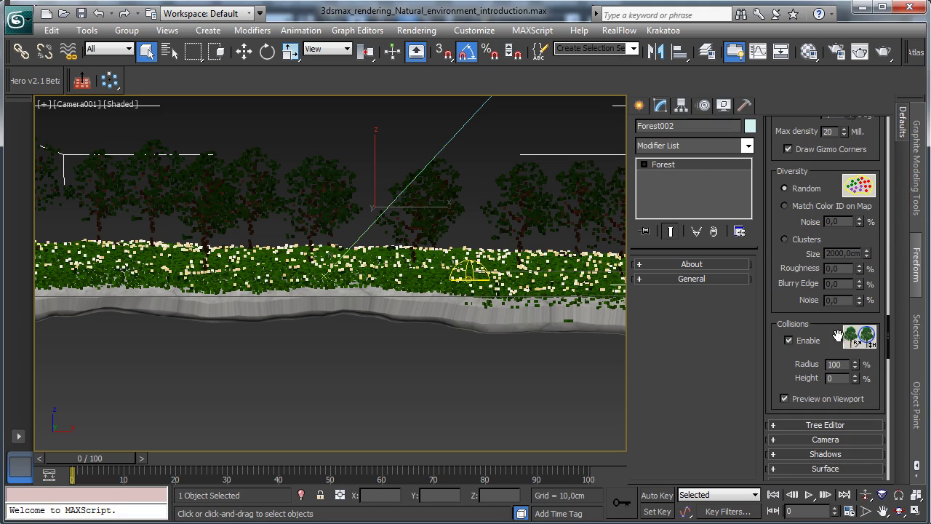
left_click(845, 365)
key("Return")
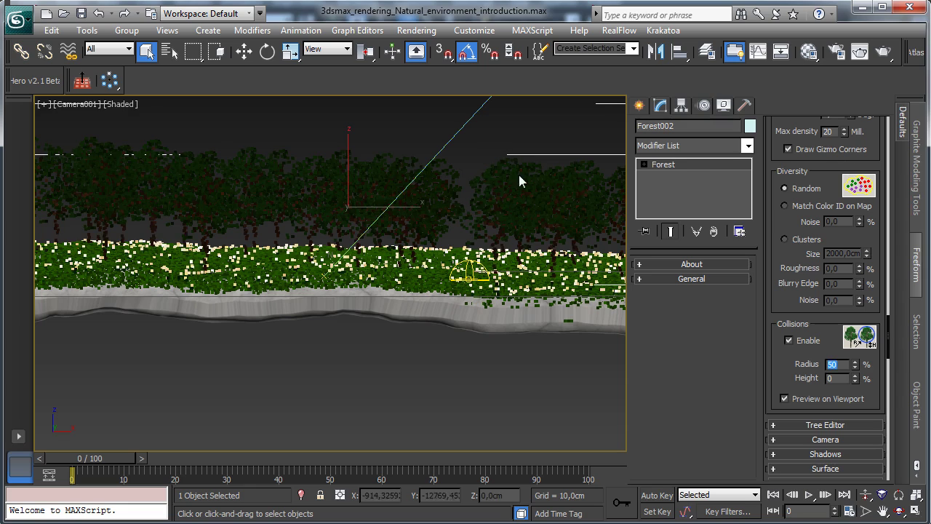
Step: Enable random translation for the trees in the forest's transform settings
scroll(832, 252, "down", 3)
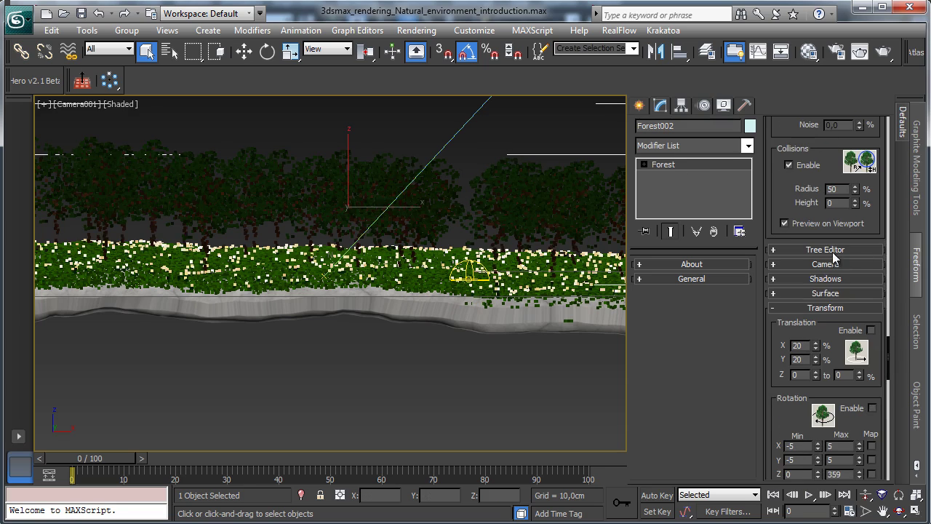
left_click_drag(818, 321, 818, 239)
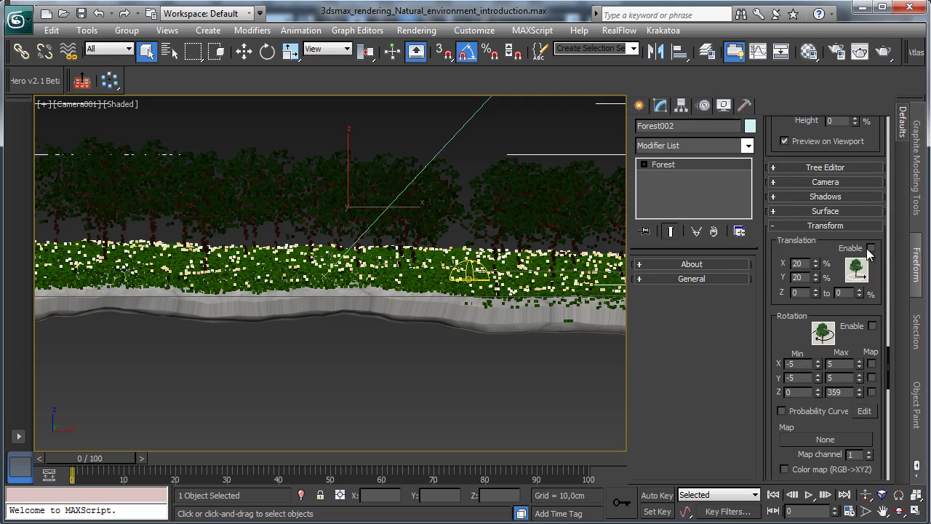
left_click(871, 249)
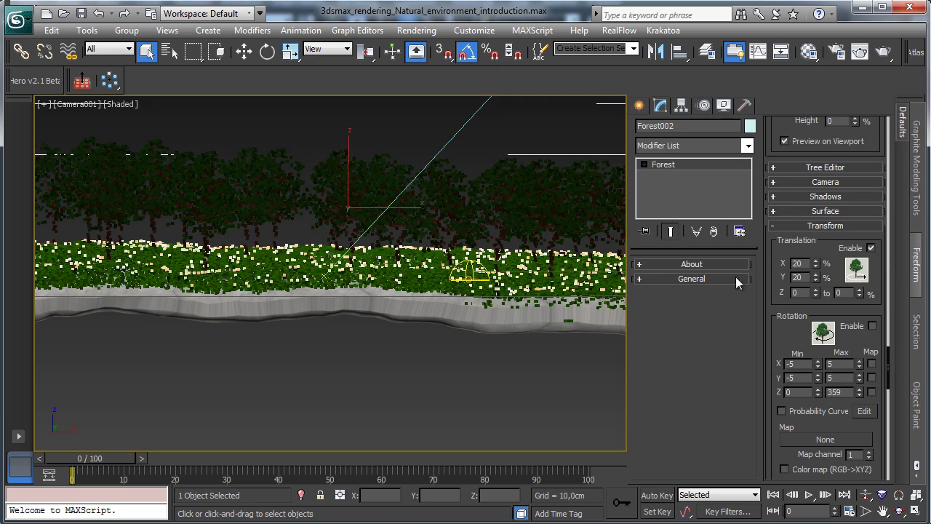
Step: Enable random rotation for the trees and limit both the X and Y ranges to -2 to 2
left_click_drag(782, 328, 789, 280)
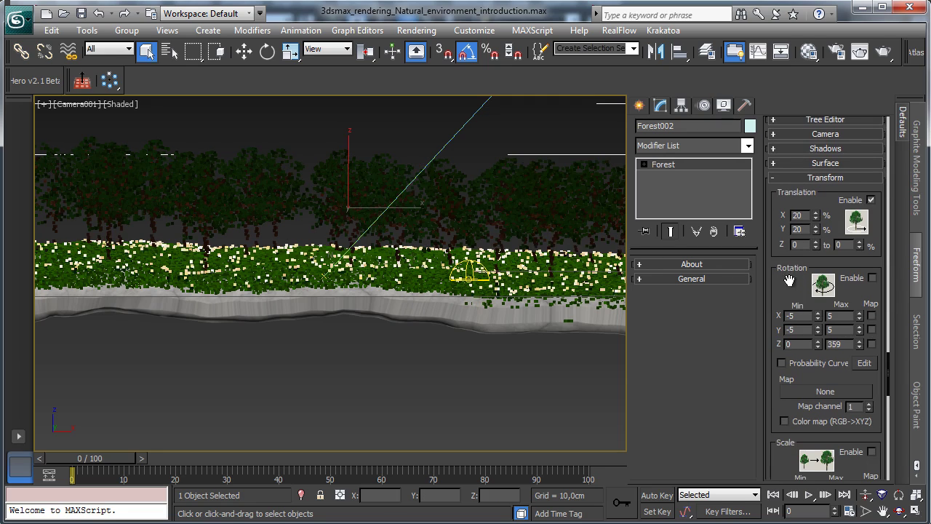
left_click(872, 278)
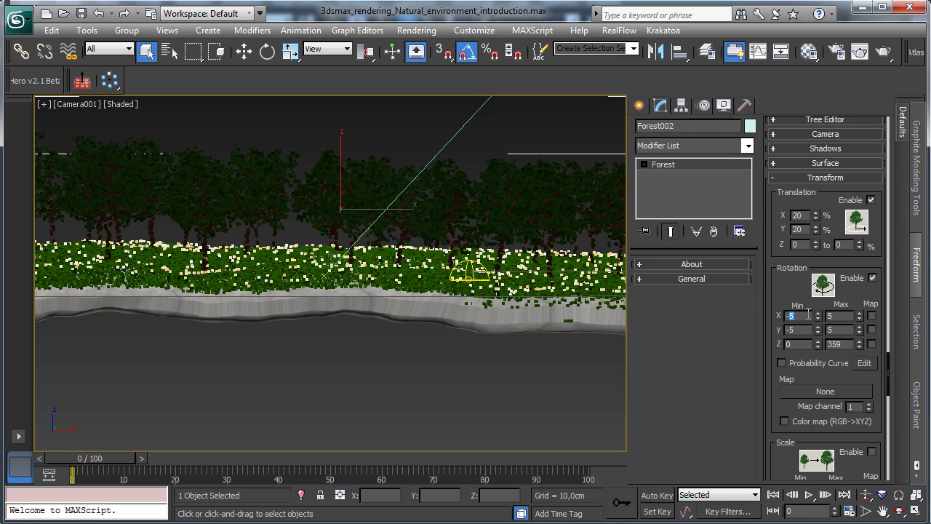
key("Return")
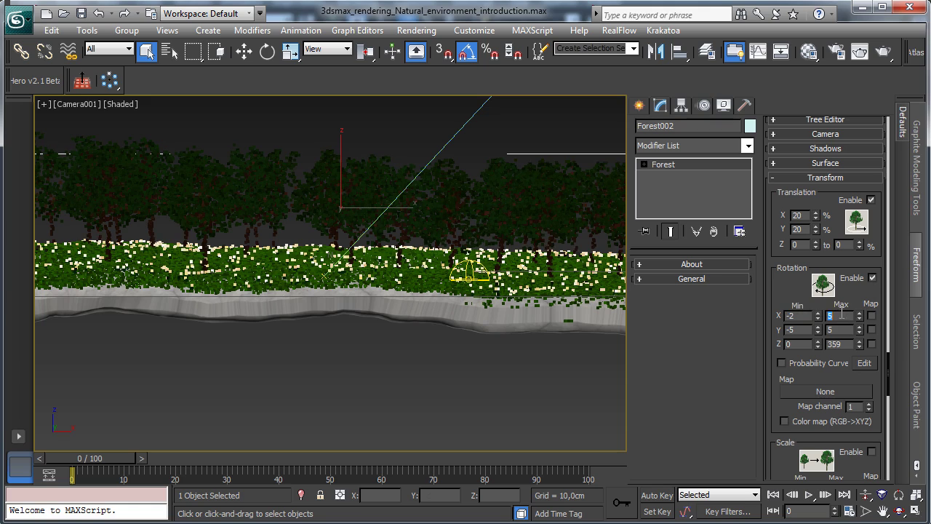
left_click(805, 329)
type("2")
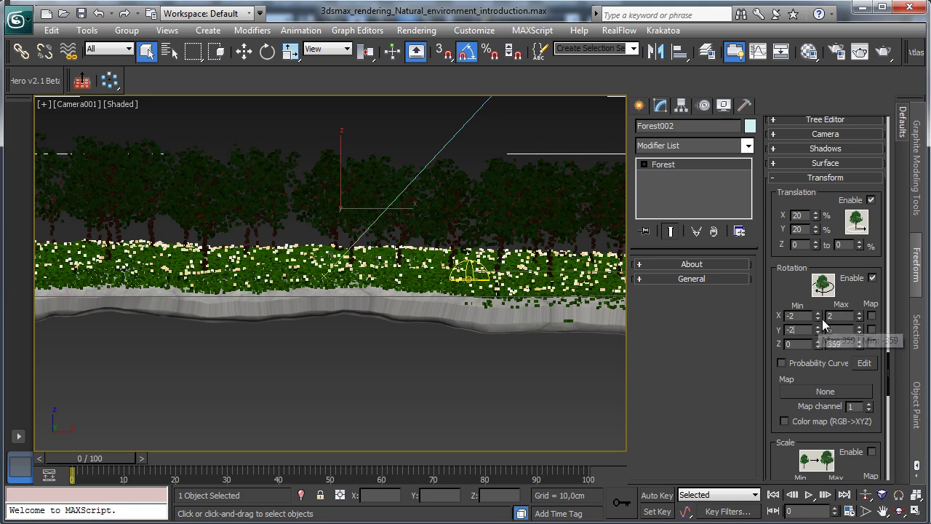
type("2")
key("Return")
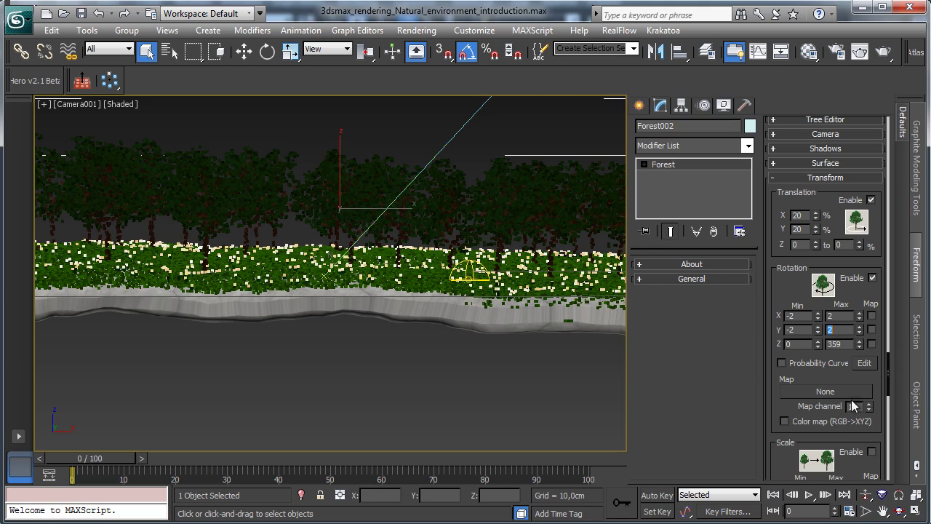
Step: Enable random scale for the trees with an X range of 70% minimum to 100% maximum
left_click_drag(816, 437, 879, 280)
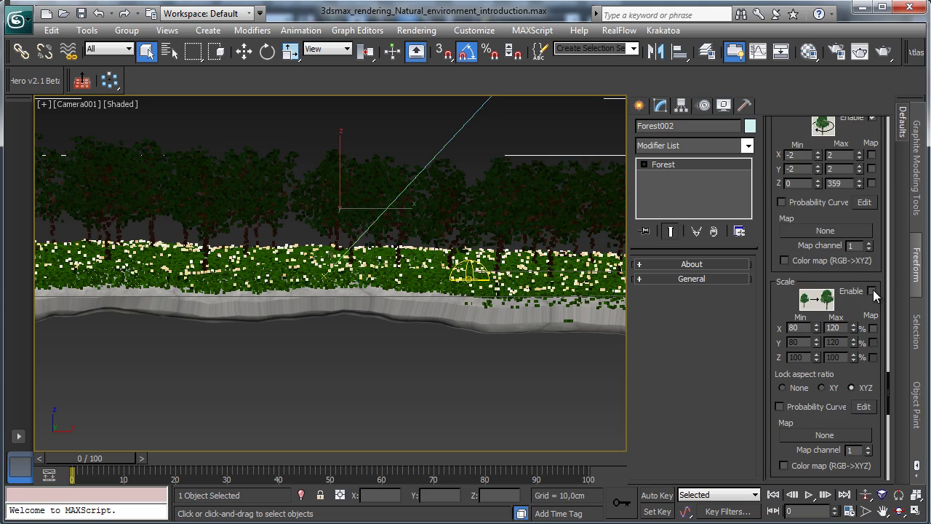
left_click(872, 290)
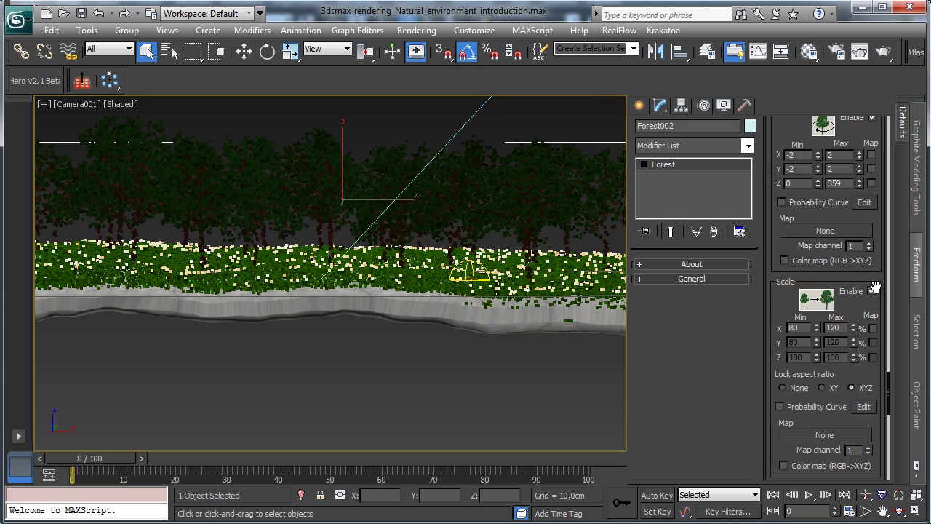
double_click(845, 328)
key("Return")
type("70")
key("Return")
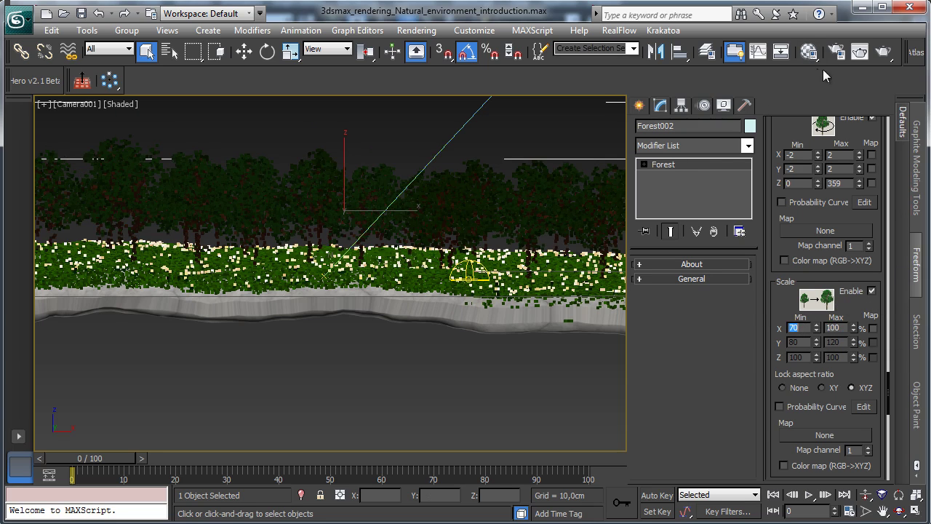
Step: Test-render the camera view to check the trees, cancelling the render partway and closing the frame buffer
left_click(882, 51)
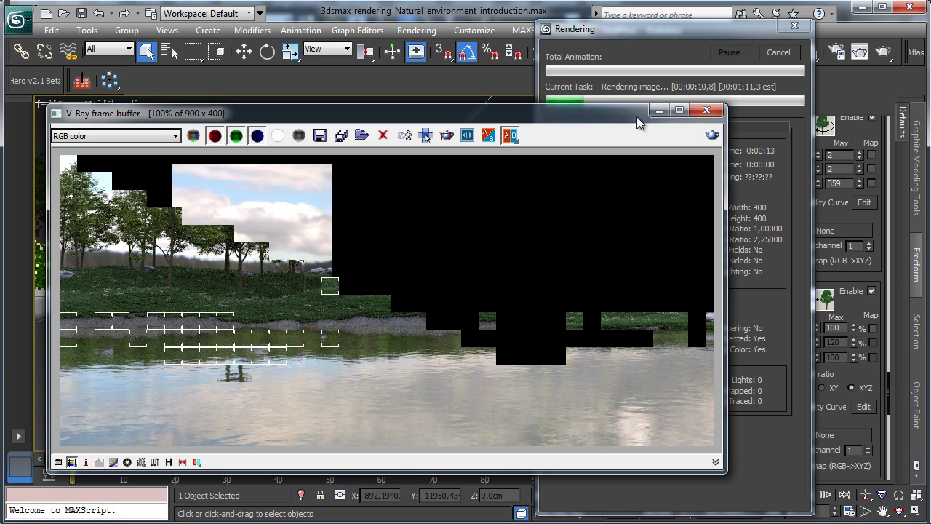
left_click(775, 63)
left_click(791, 131)
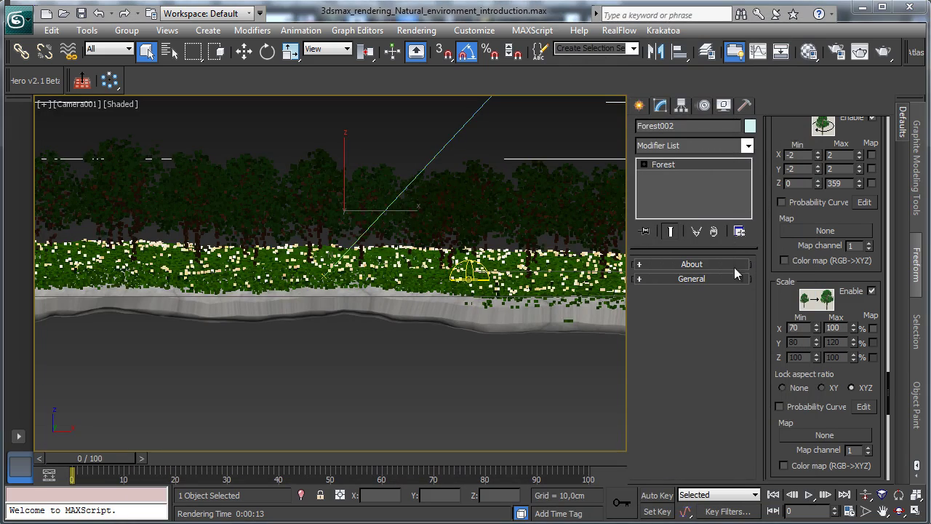
Step: Add a new geometry item to the forest and import the Birch model from the HQPlants Free library into it
scroll(816, 129, "up", 5)
scroll(783, 164, "up", 10)
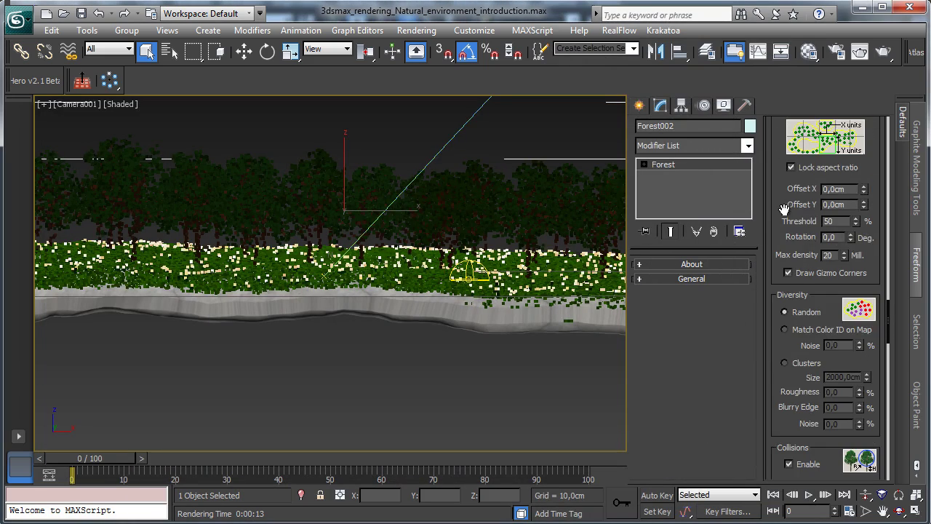
scroll(812, 237, "up", 6)
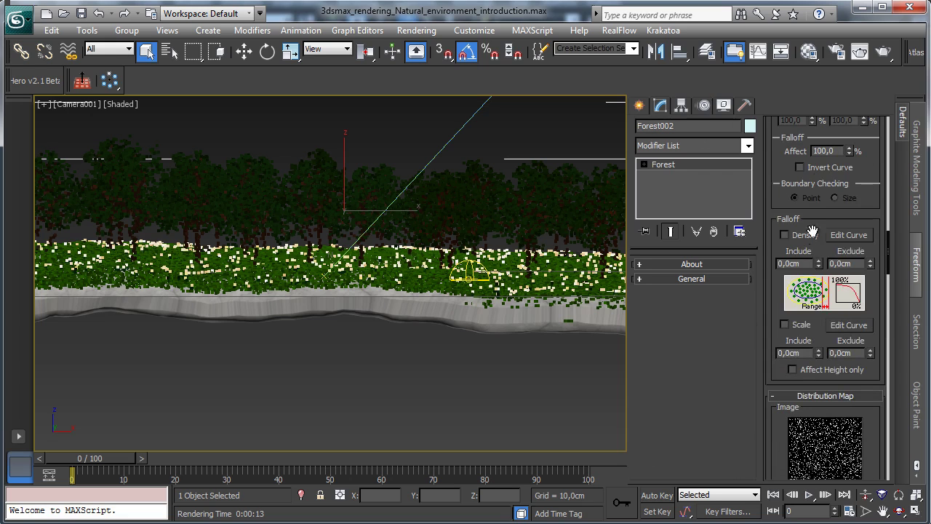
scroll(815, 200, "up", 5)
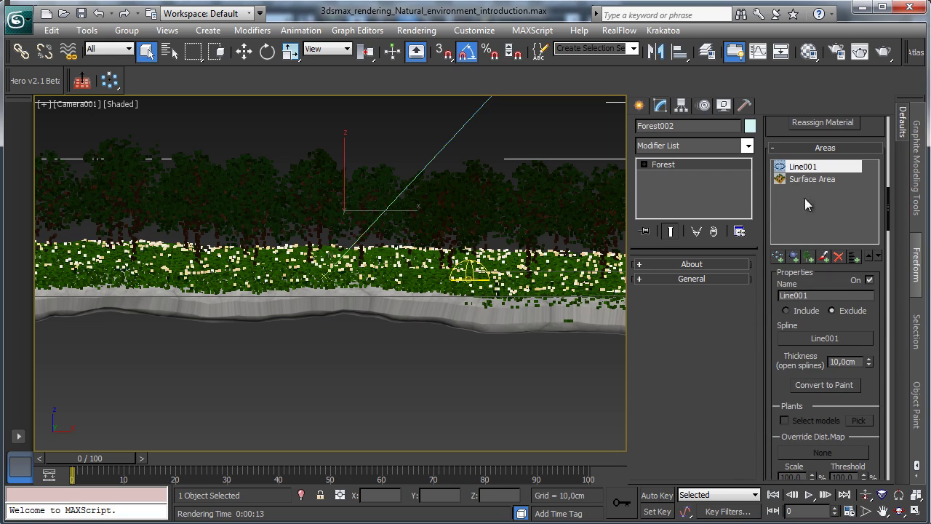
left_click(773, 147)
scroll(767, 291, "up", 8)
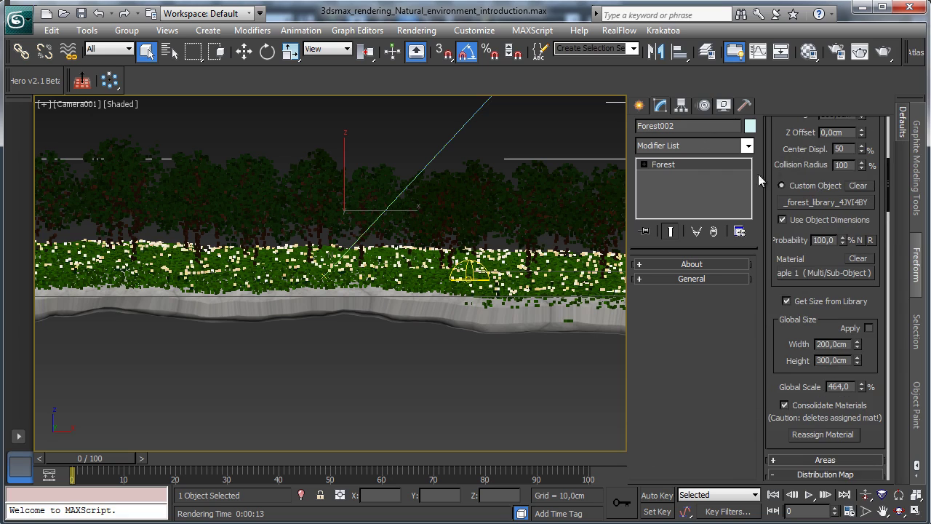
left_click_drag(778, 142, 747, 487)
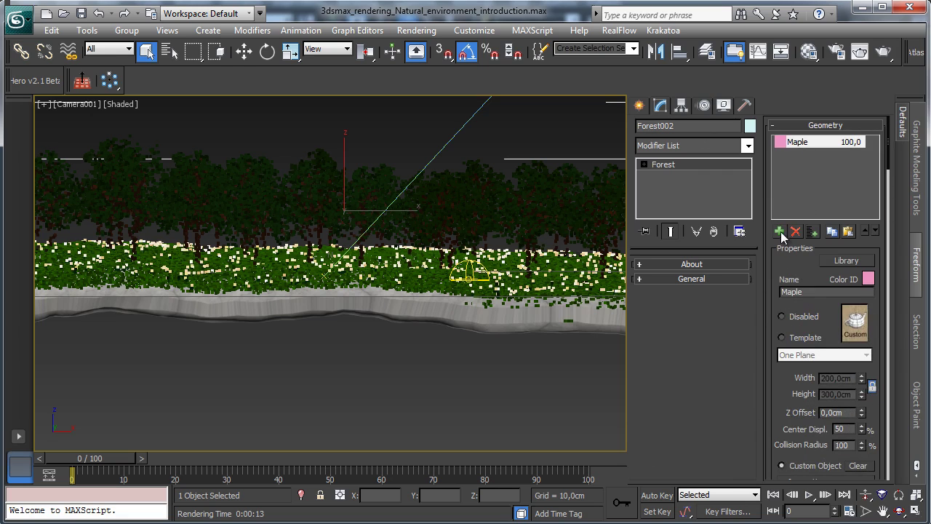
left_click(779, 231)
left_click(848, 261)
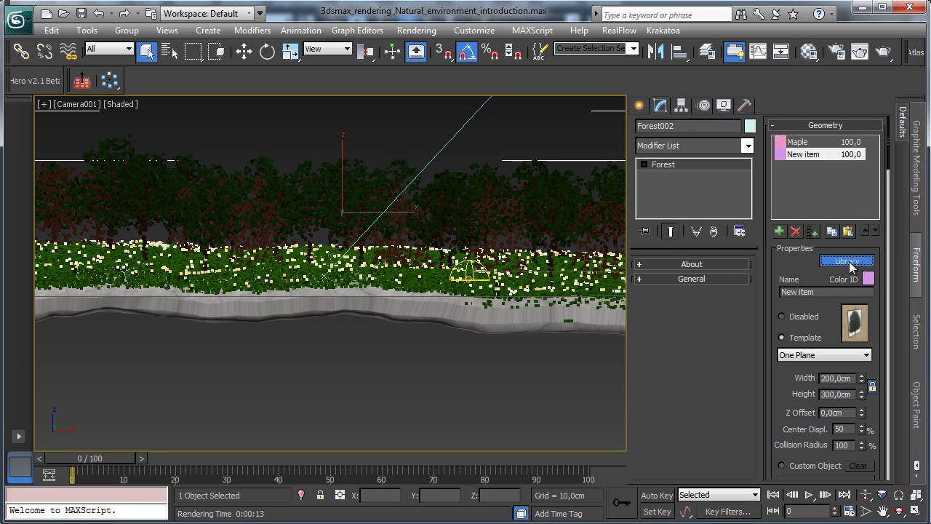
left_click(473, 171)
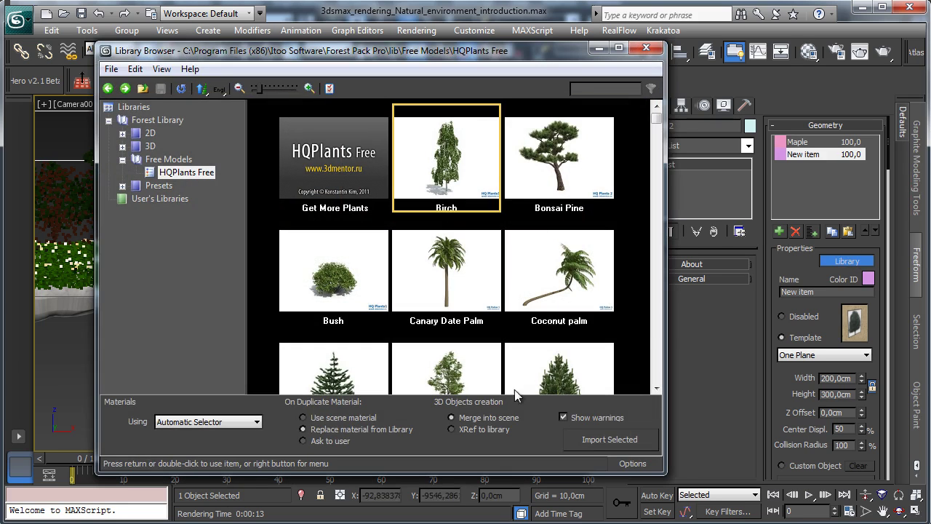
left_click(609, 438)
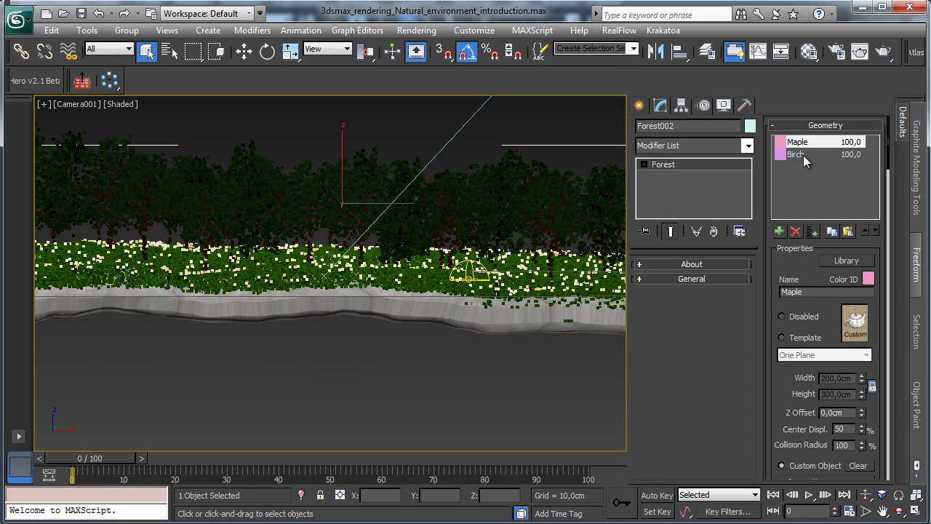
Step: Set the Maple item's probability to 50%
left_click(803, 155)
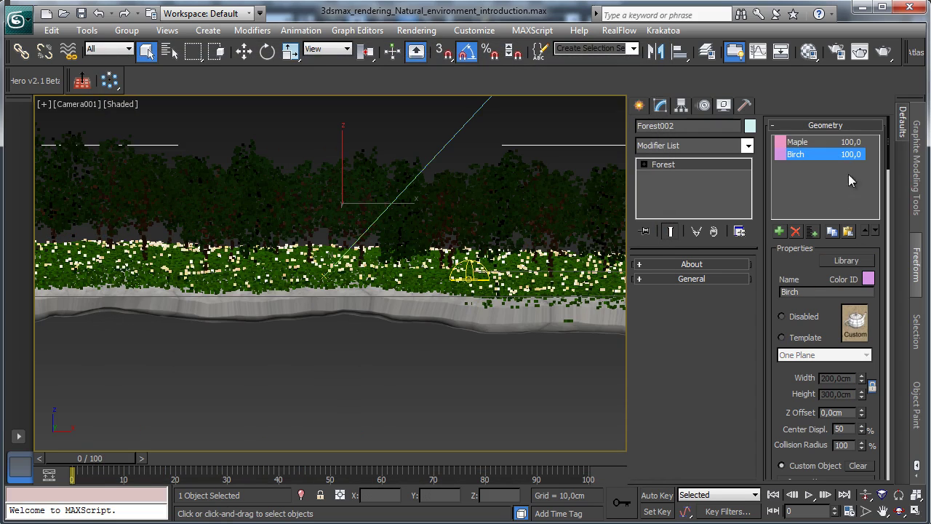
left_click(830, 144)
left_click_drag(816, 265, 816, 189)
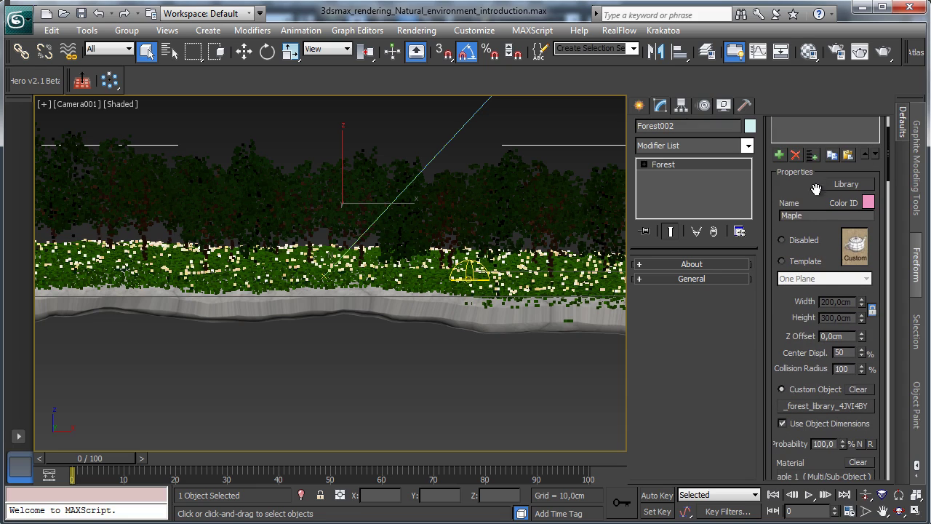
scroll(844, 364, "down", 3)
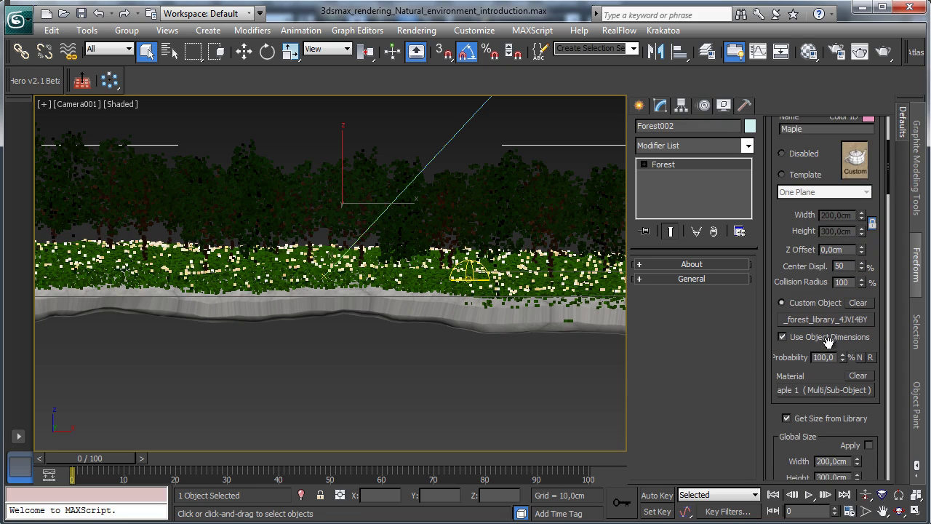
type("0")
key("Return")
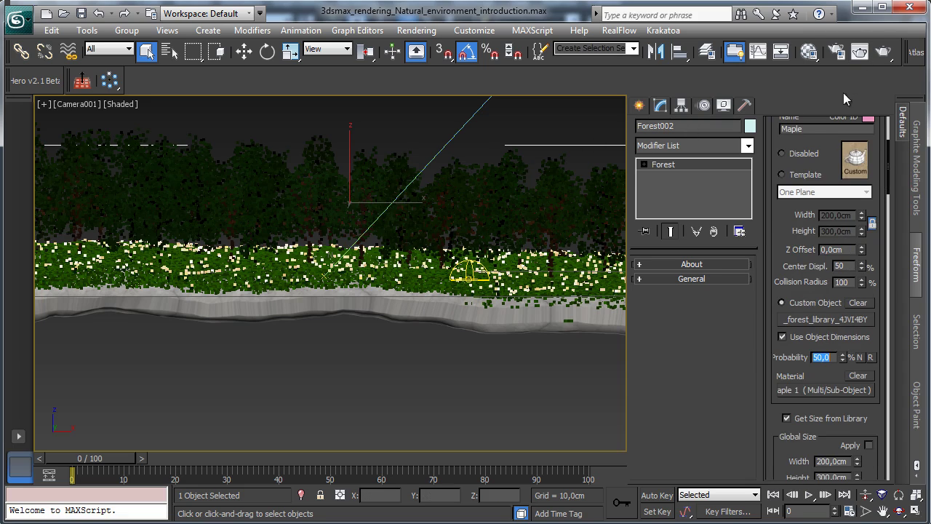
Step: Examine the Birch item's properties and the forest's global scale, density, diversity, collision and transform settings
left_click_drag(842, 176, 815, 336)
left_click(801, 153)
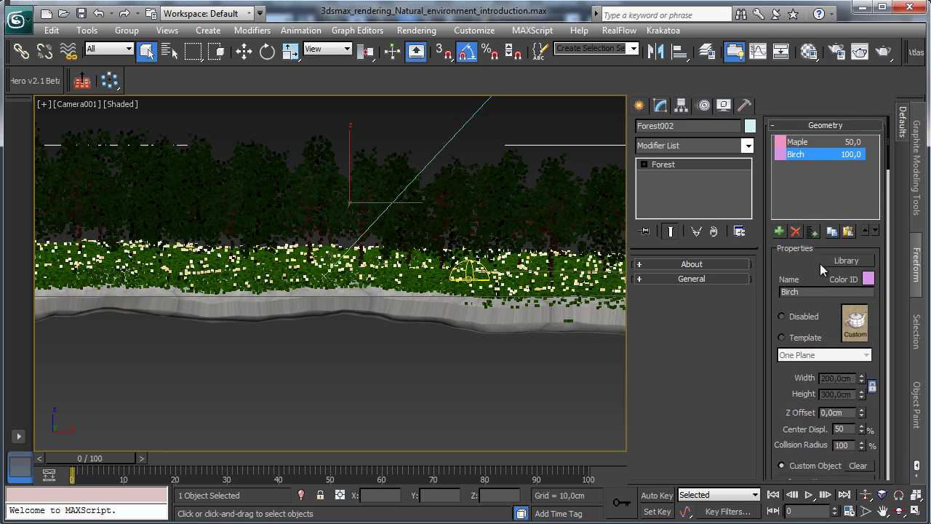
scroll(800, 272, "down", 5)
left_click_drag(770, 335, 799, 221)
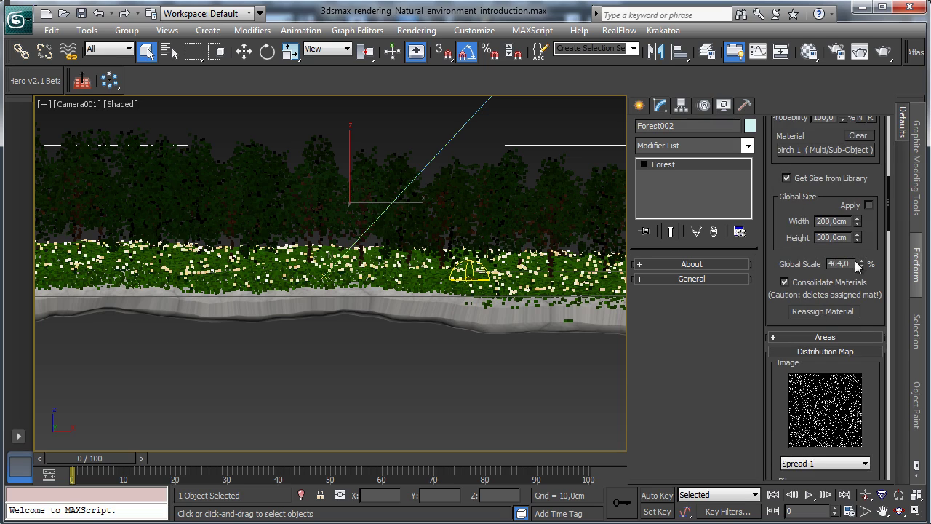
scroll(837, 291, "down", 10)
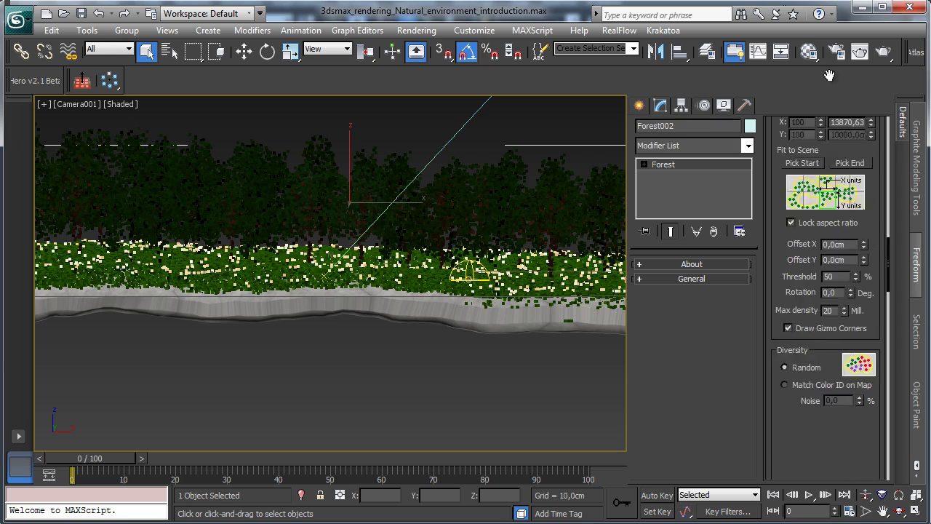
scroll(800, 320, "down", 8)
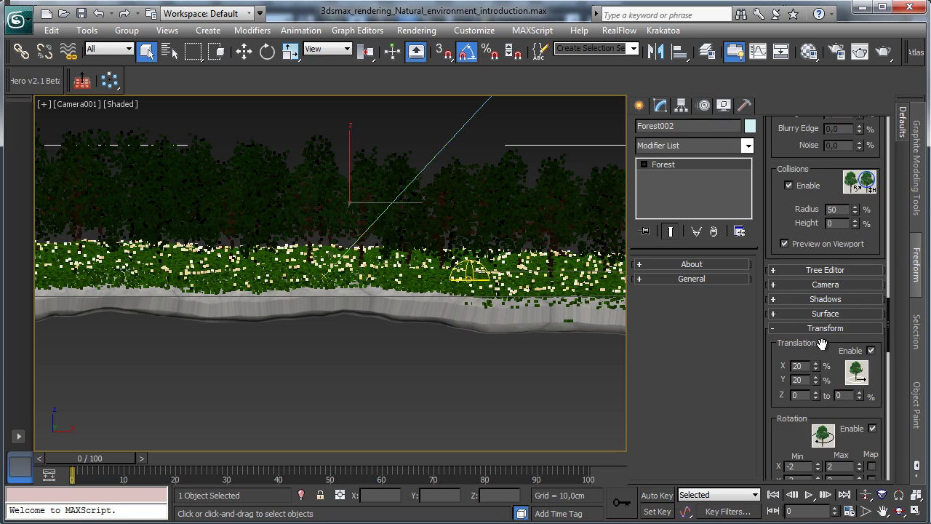
left_click_drag(822, 343, 822, 138)
scroll(798, 193, "up", 5)
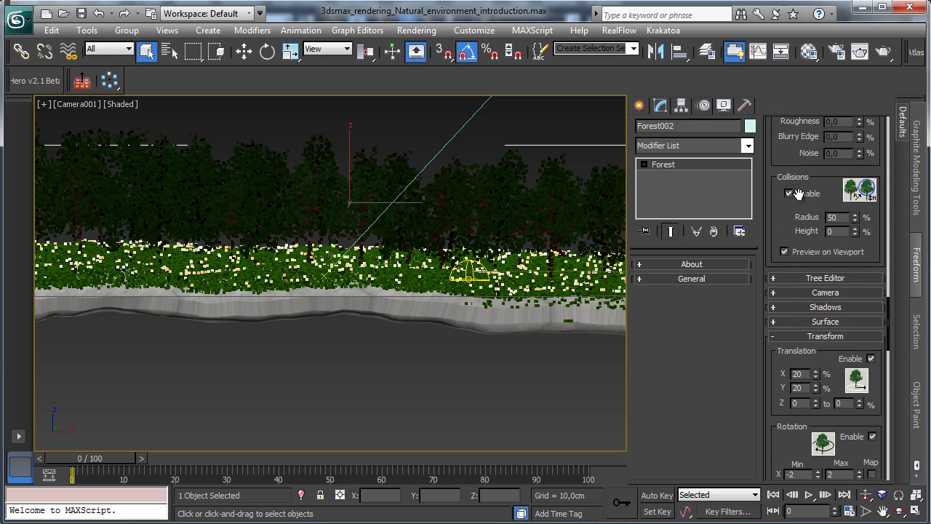
Step: Test-render the camera view to check the mixed maples and birches, cancelling partway and minimizing the frame buffer
left_click(885, 53)
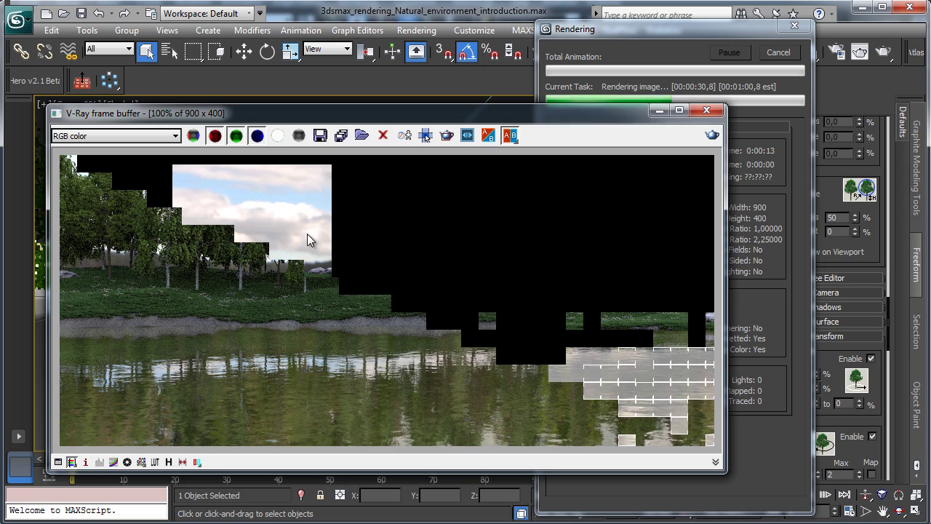
left_click(778, 52)
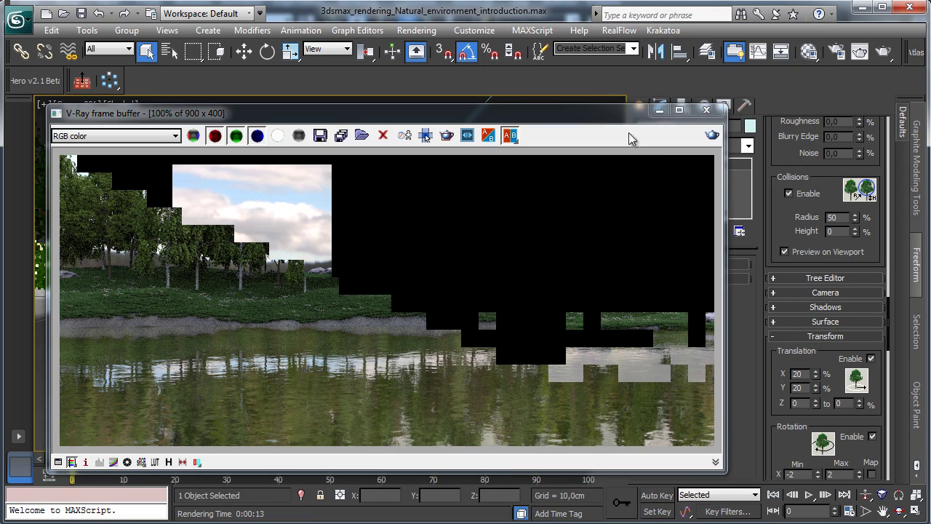
left_click(658, 111)
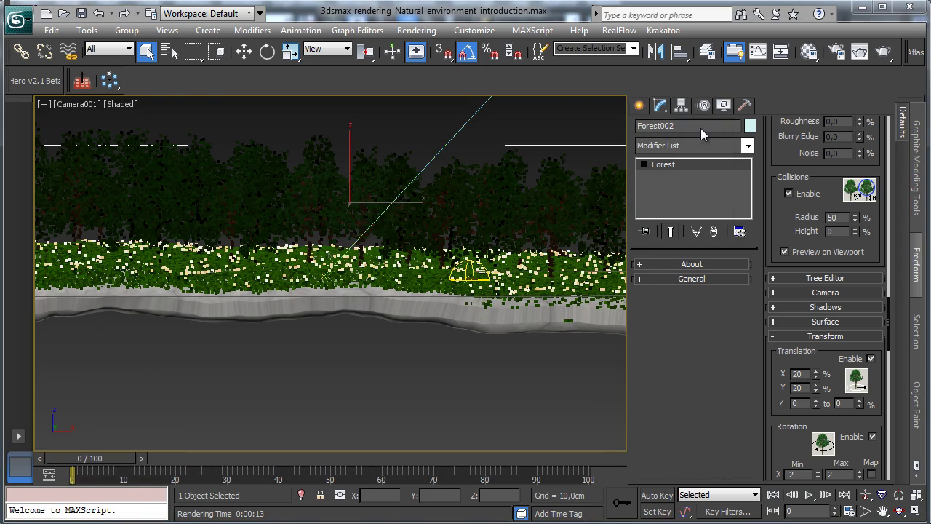
Step: Add a third geometry item to the forest and import the Bush model from the HQPlants Free library into it
scroll(774, 157, "up", 10)
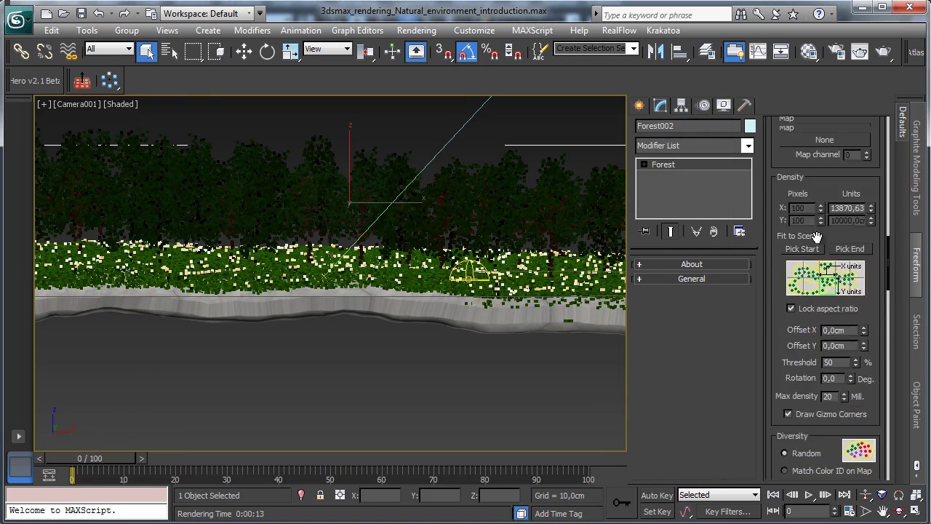
scroll(782, 170, "up", 5)
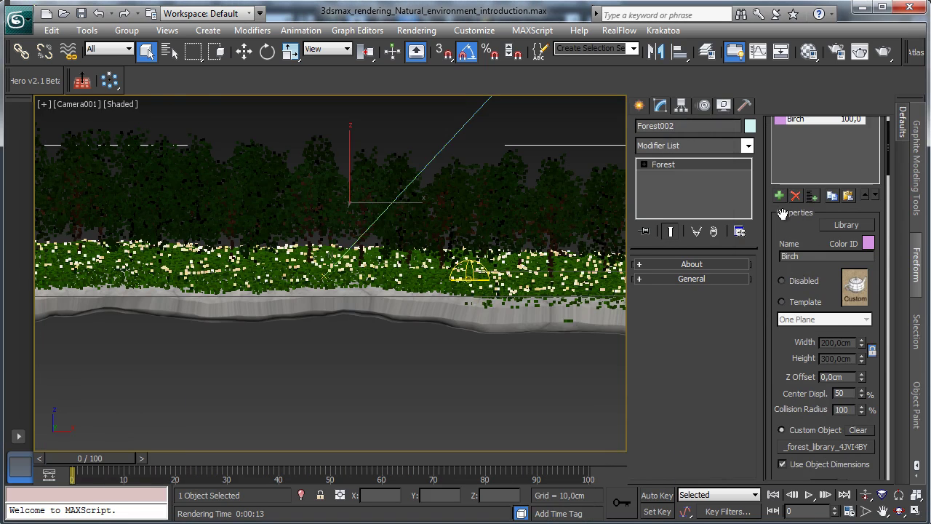
scroll(781, 213, "up", 2)
left_click(779, 231)
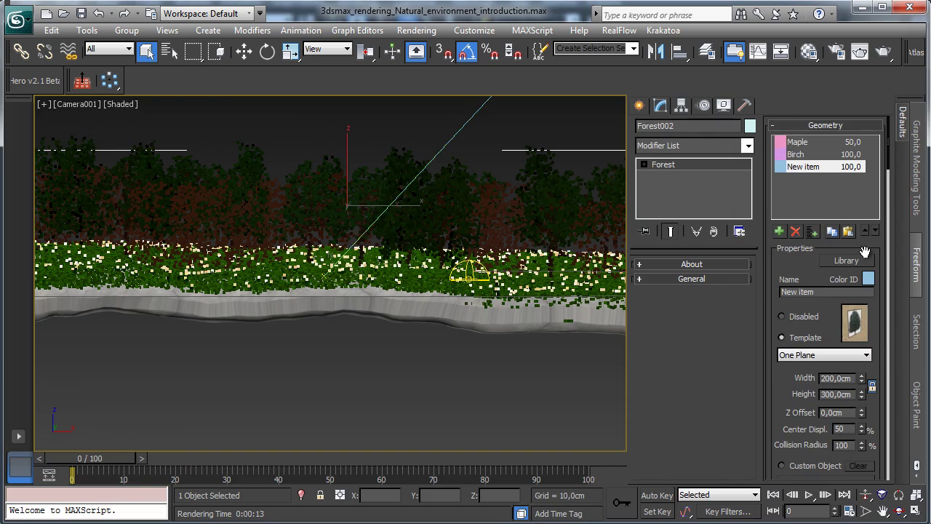
left_click(845, 259)
left_click_drag(657, 131, 660, 408)
left_click(354, 214)
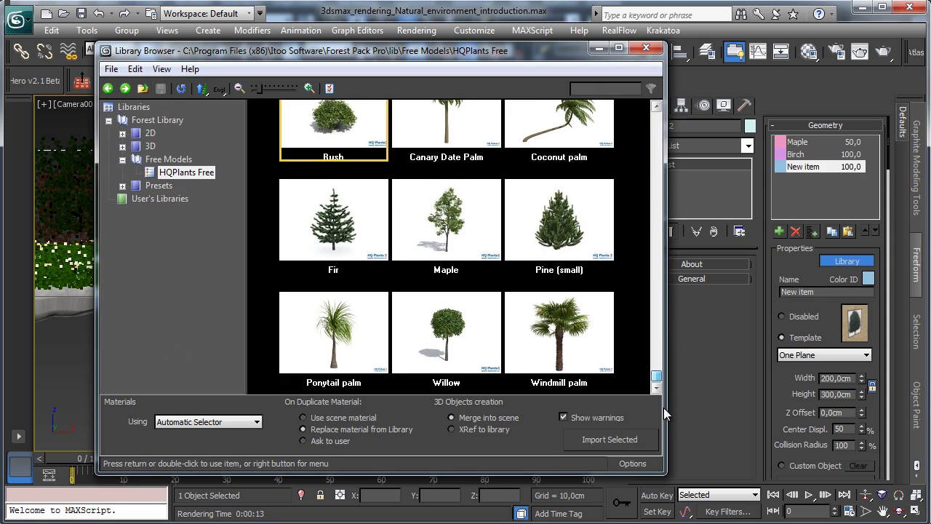
left_click(609, 440)
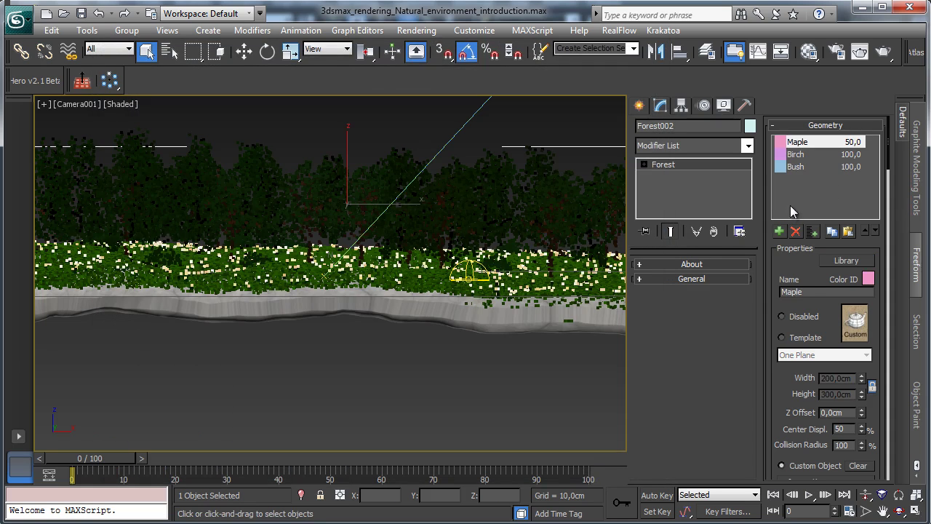
Step: Select the Bush item and test-render the camera view to check the bushes, cancelling the render partway
left_click(800, 167)
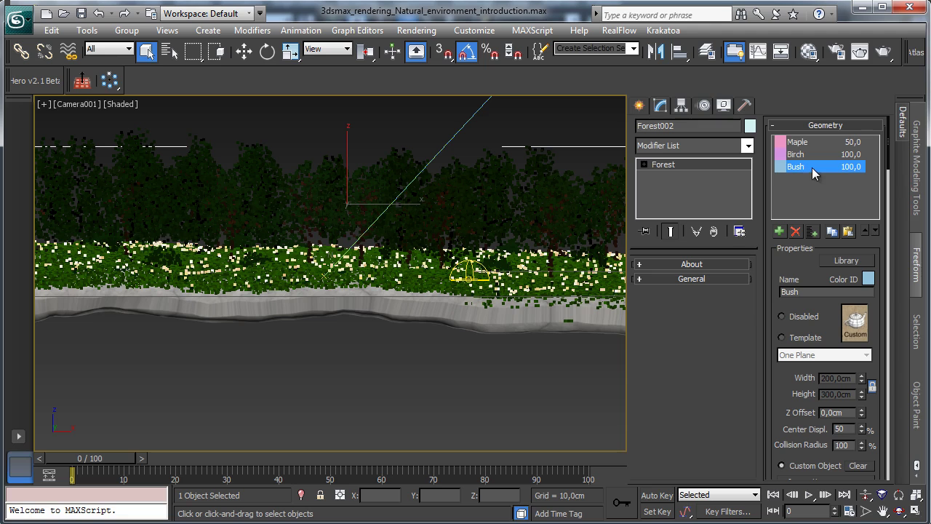
left_click(880, 54)
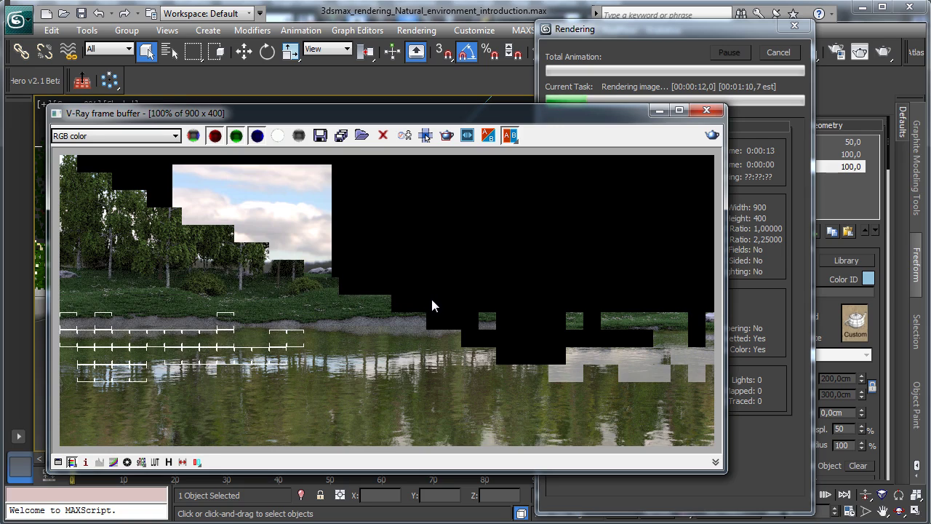
left_click(778, 51)
Step: Replace the Substance package in the Terrain material's diffuse map with Dry_Ground_02.sbsar
left_click(815, 52)
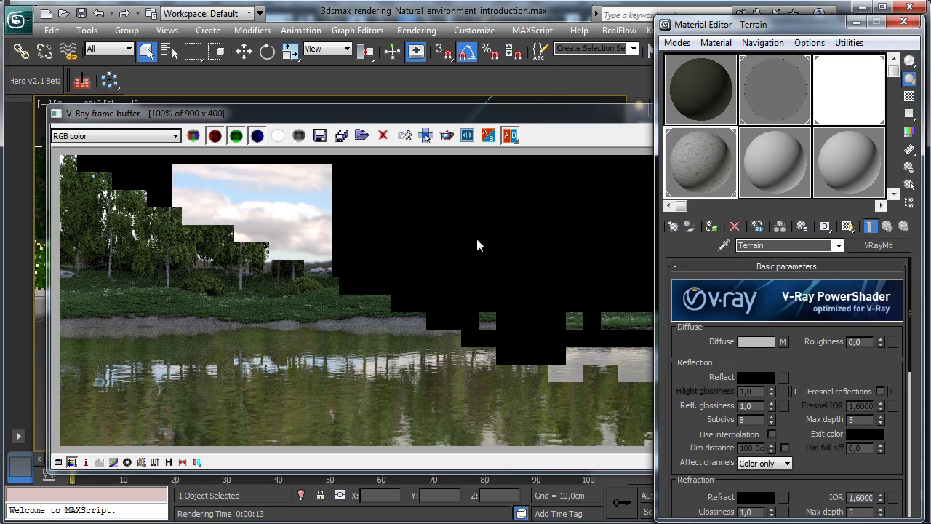
left_click(785, 341)
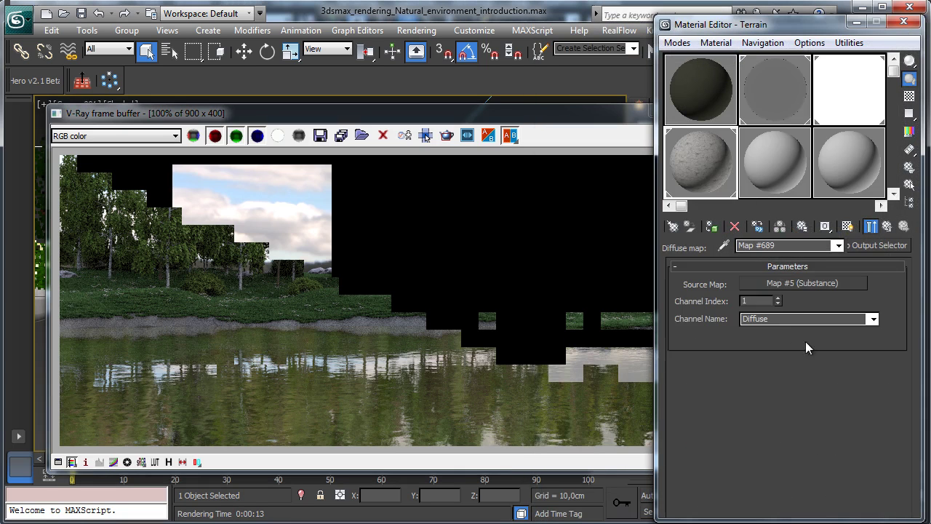
left_click(804, 283)
left_click(773, 304)
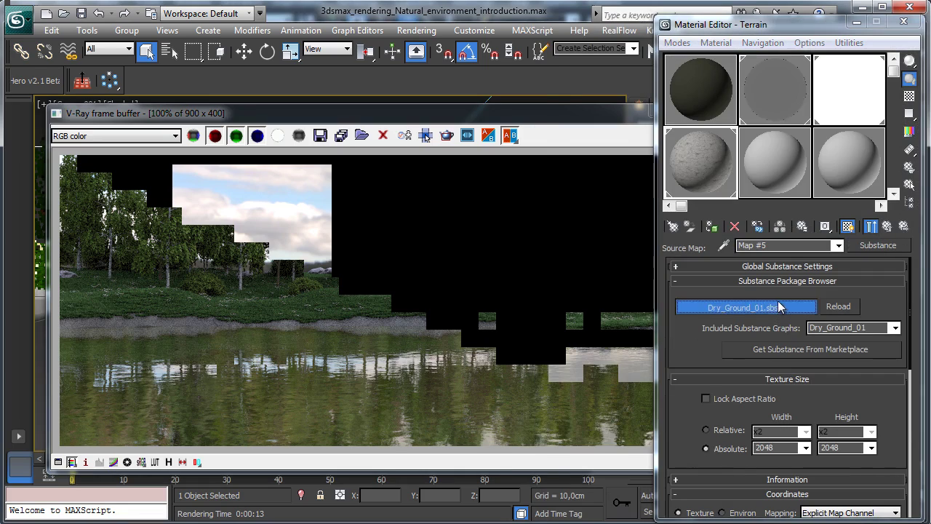
left_click(109, 397)
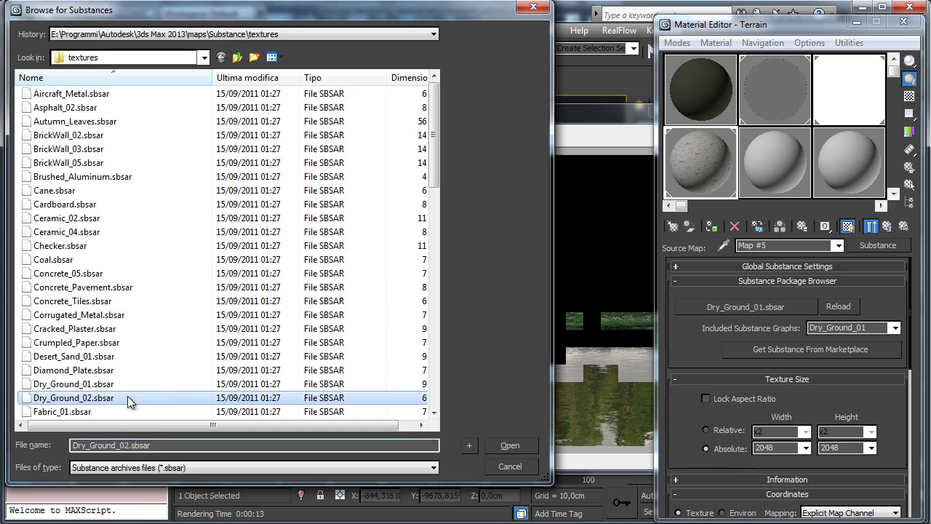
left_click(509, 444)
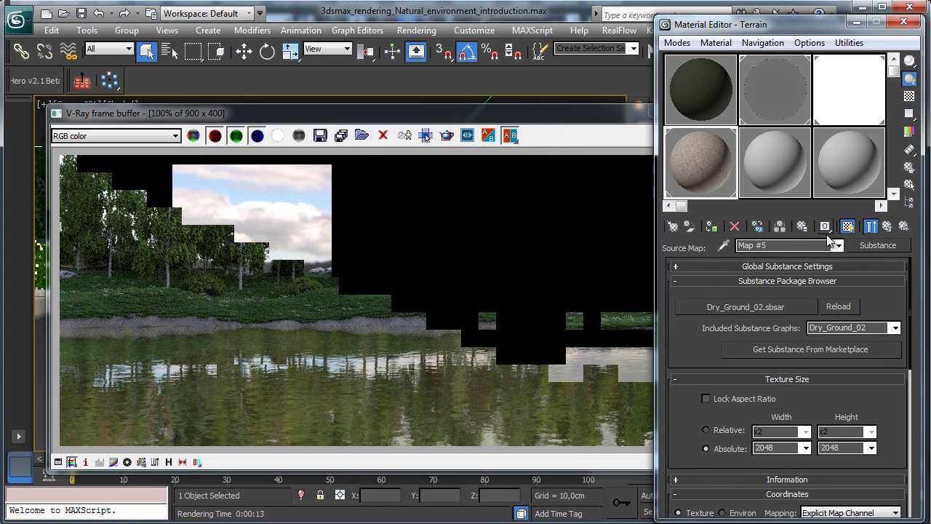
Step: Set the Dry_Ground_02 substance's luminosity to 0.43
scroll(707, 333, "down", 10)
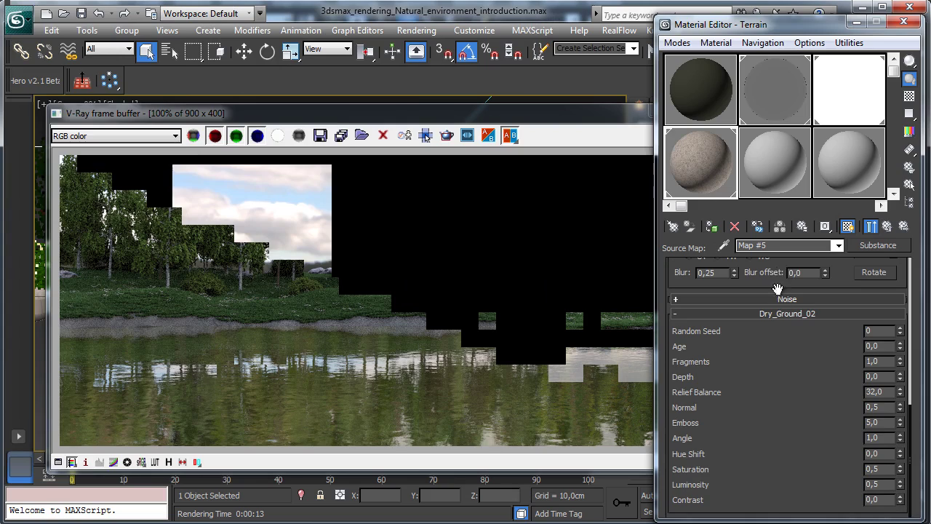
left_click(899, 486)
left_click(900, 487)
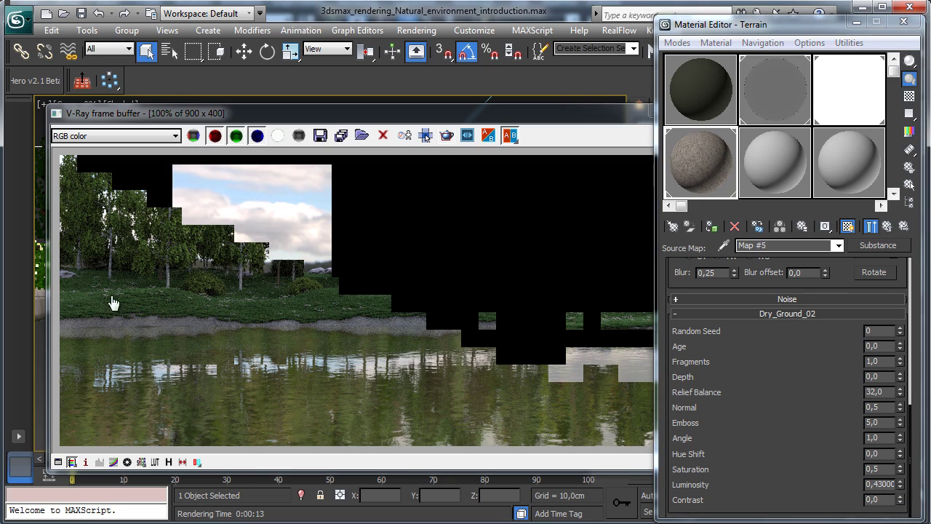
Step: Test-render only a region around the shoreline at the foot of the trees to check the new ground texture
left_click(176, 333)
left_click_drag(261, 351, 77, 295)
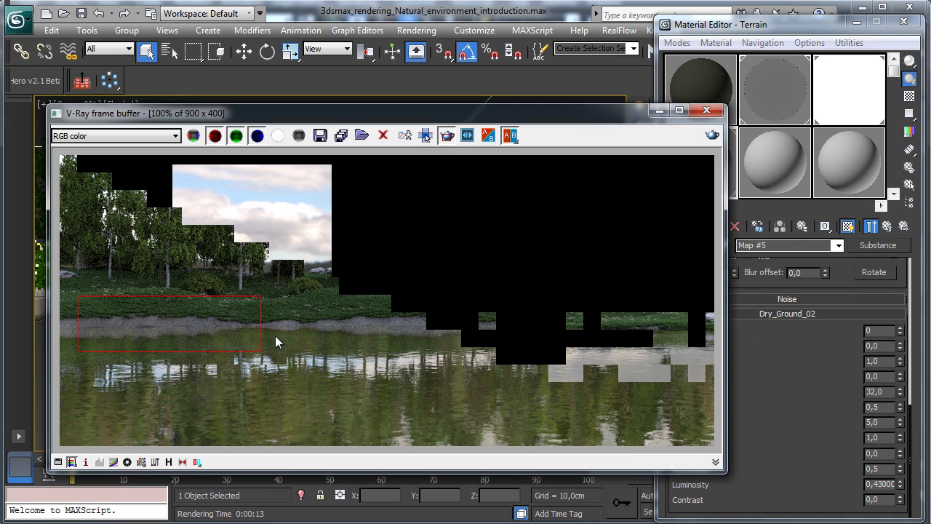
left_click(709, 136)
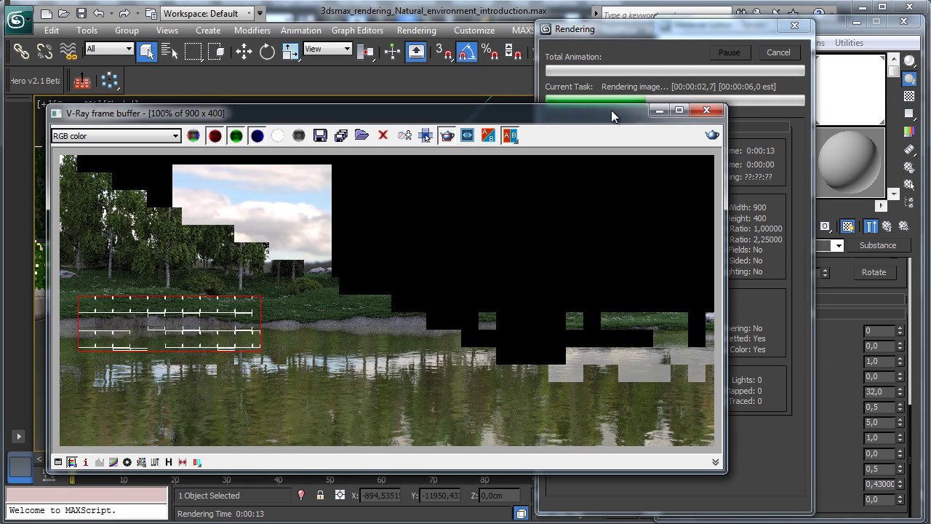
left_click(779, 52)
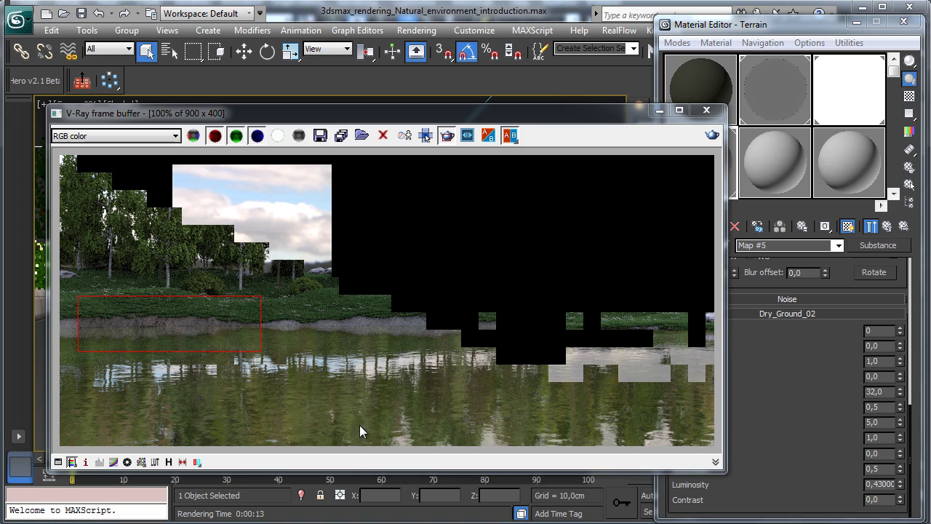
Step: Move the render region onto the lake and set the Water material's fog color to RGB 111, 143, 135 with fog multiplier 0.25
left_click(82, 13)
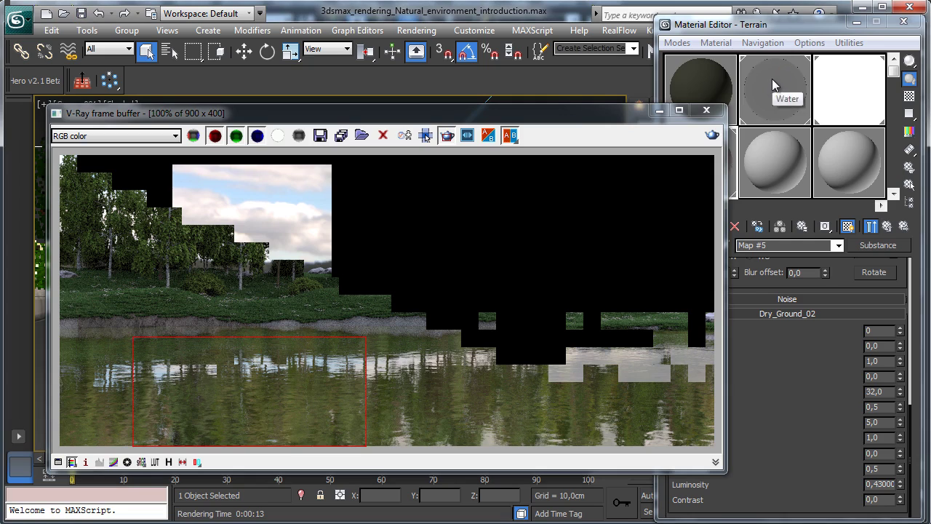
left_click(700, 161)
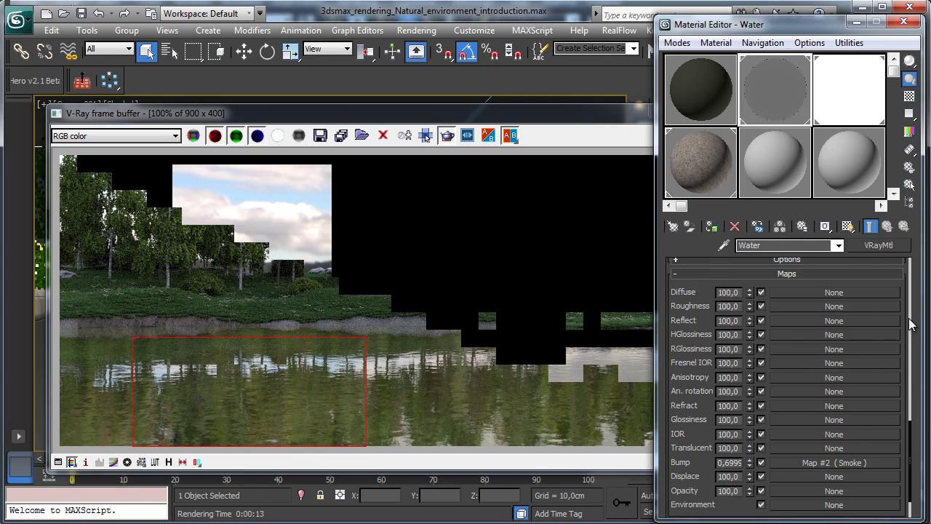
scroll(901, 323, "up", 3)
scroll(815, 386, "up", 5)
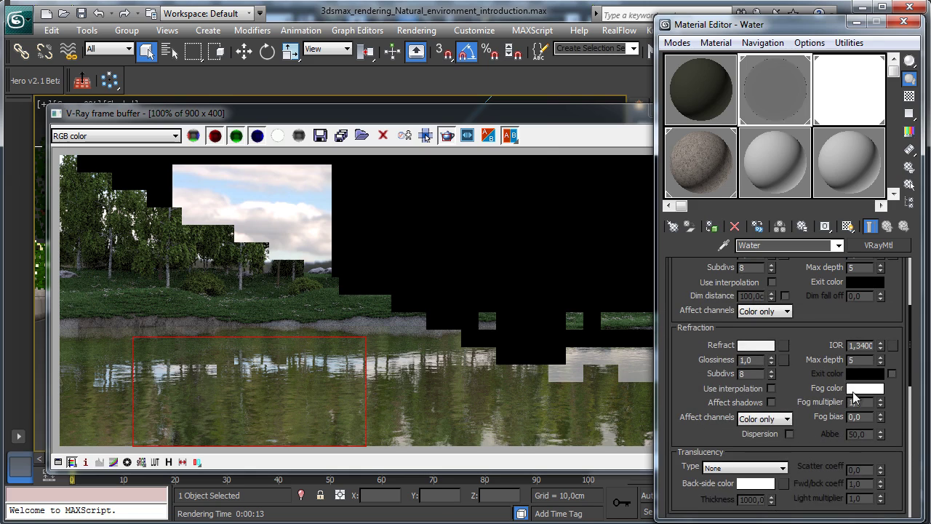
left_click(858, 389)
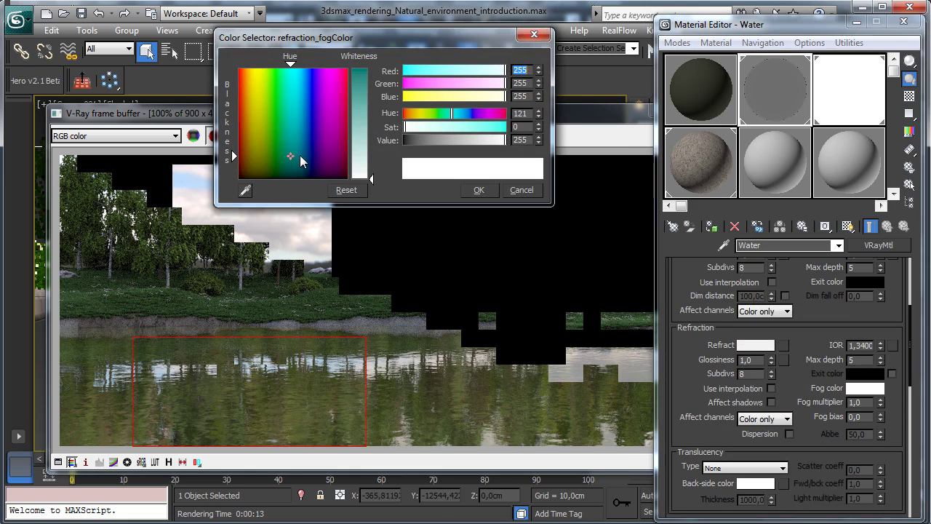
left_click_drag(365, 138, 371, 117)
left_click(289, 155)
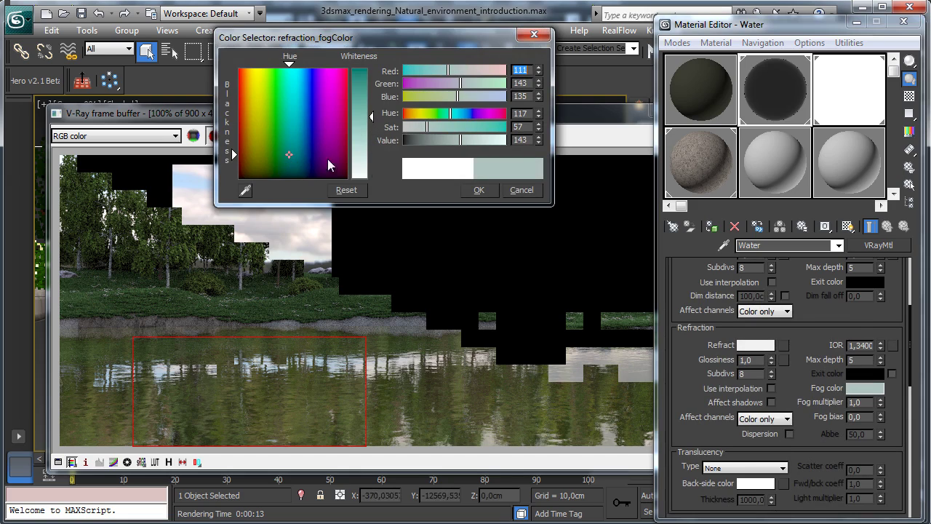
left_click(478, 189)
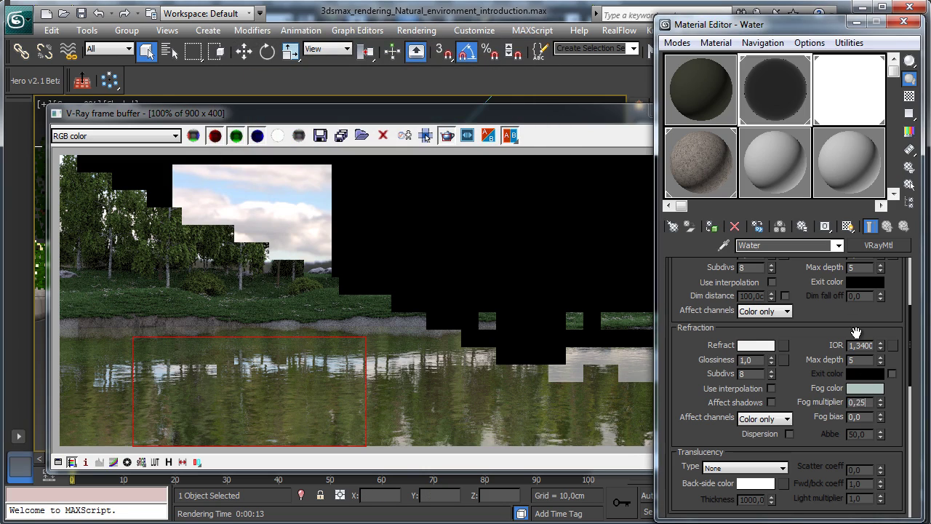
Step: Set the Water material's Fresnel IOR to about 1.4, test-rendering the lake region before and after the change
left_click_drag(753, 283, 806, 354)
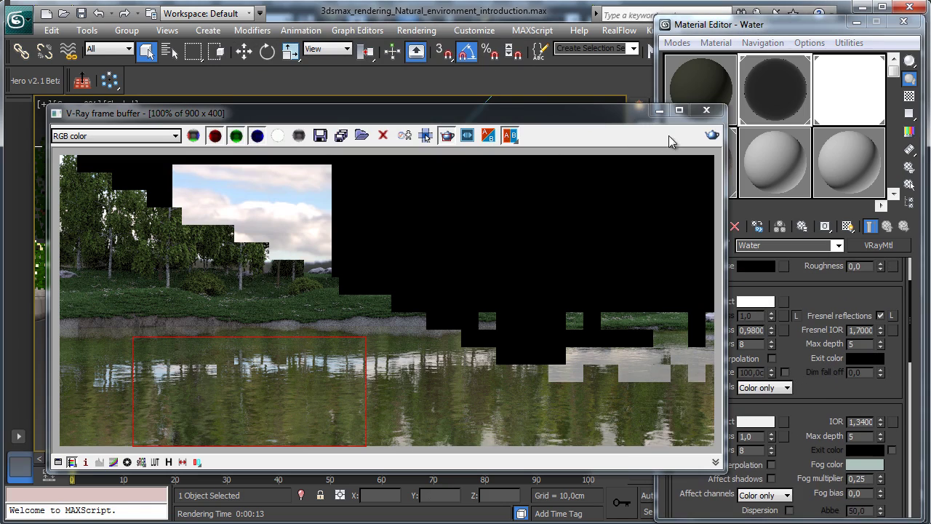
left_click(711, 134)
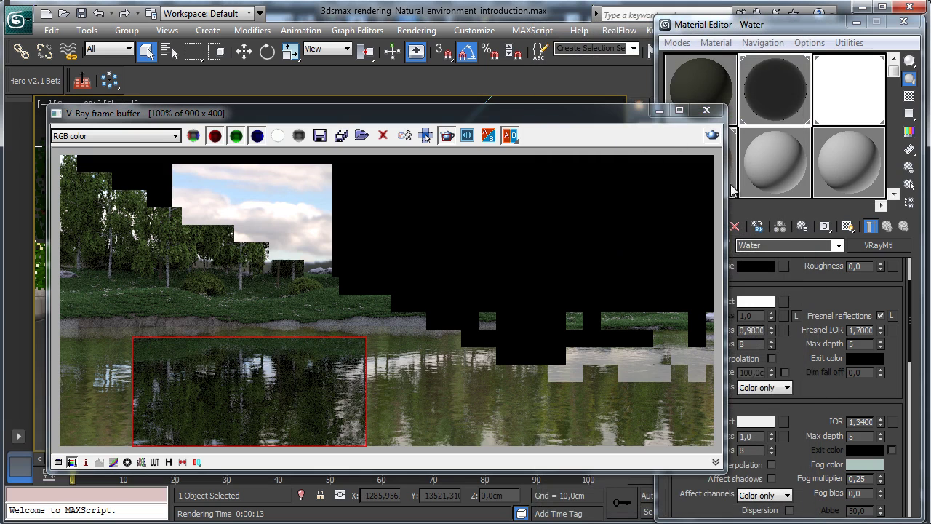
left_click(736, 229)
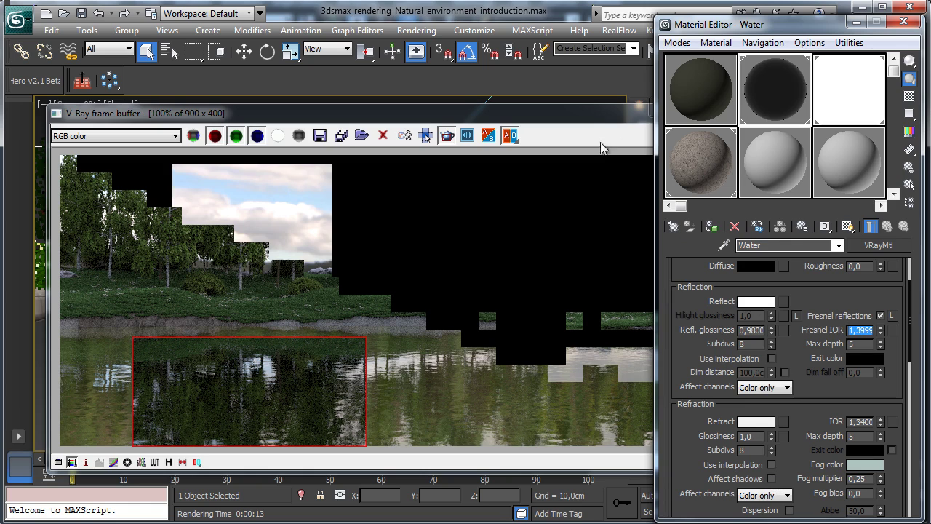
left_click(619, 116)
key("shift+q")
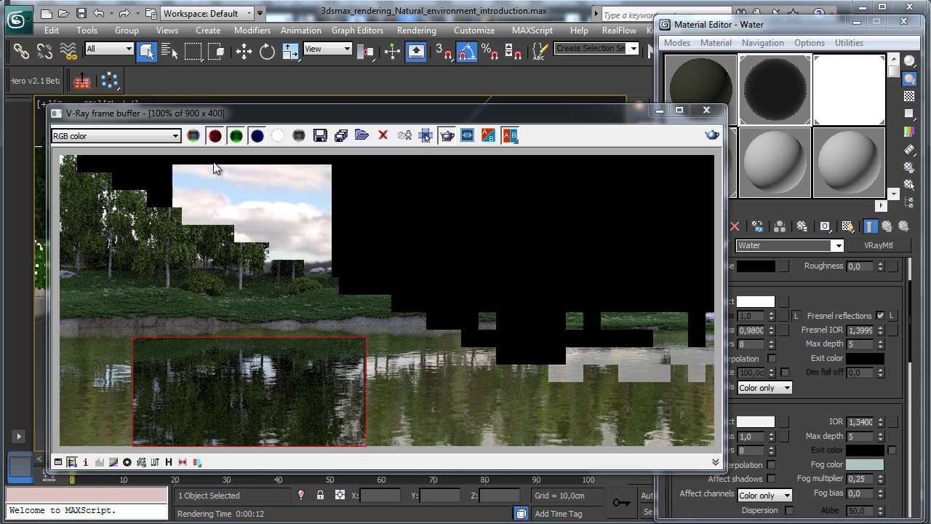
Step: Draw a render region over the trees and lake, and nest the 01 - Default material's VRayHDRI map in a Color Correction as sub-map
left_click_drag(174, 172, 415, 429)
left_click(694, 65)
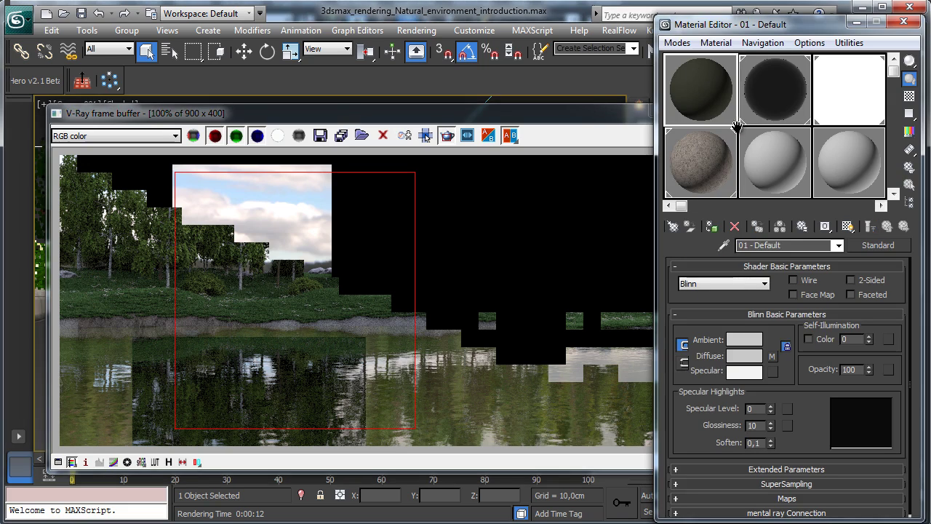
left_click_drag(858, 193, 826, 212)
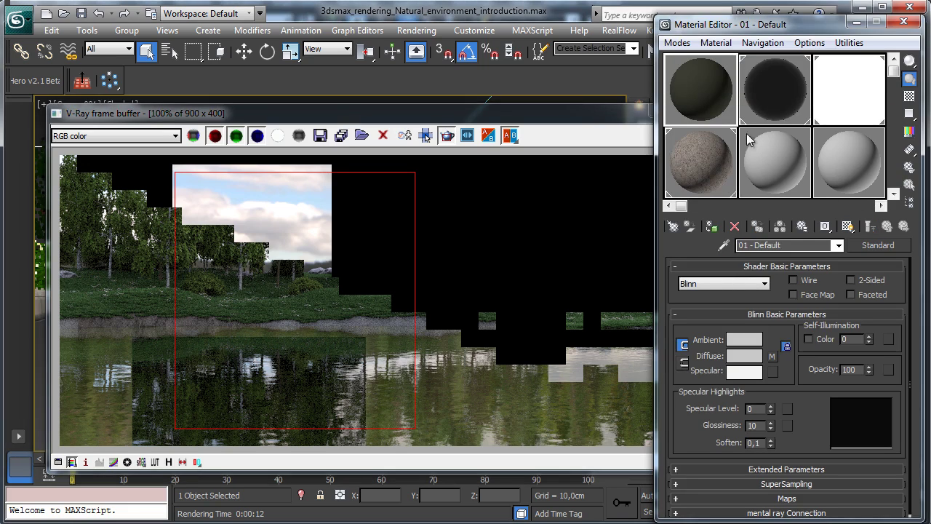
left_click(772, 355)
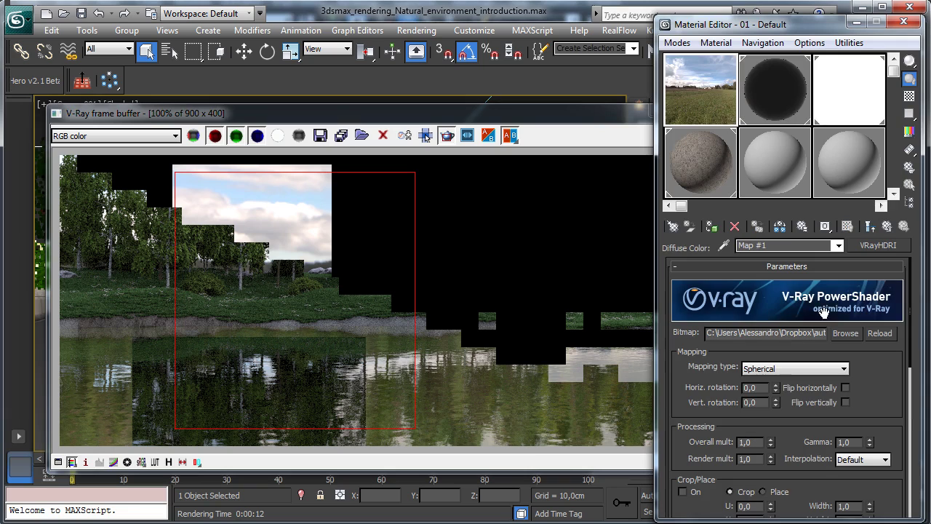
left_click(880, 245)
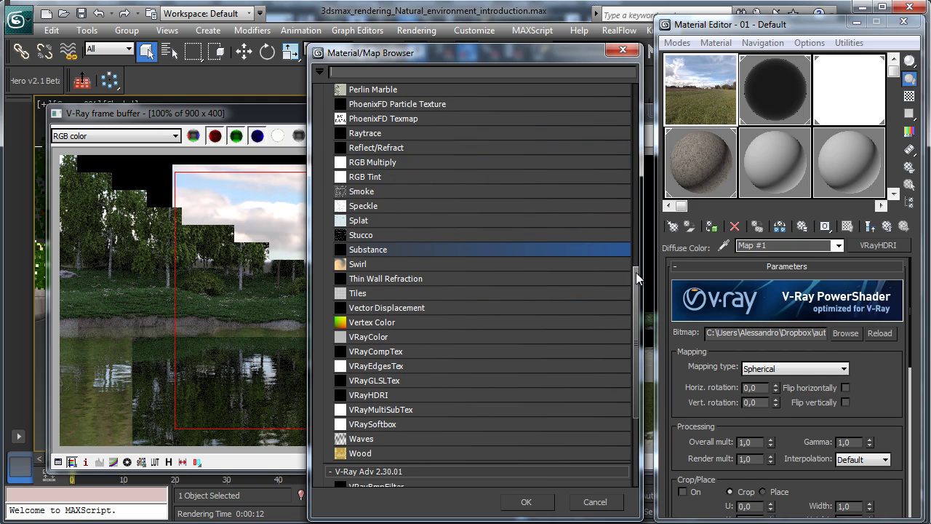
left_click_drag(636, 272, 620, 91)
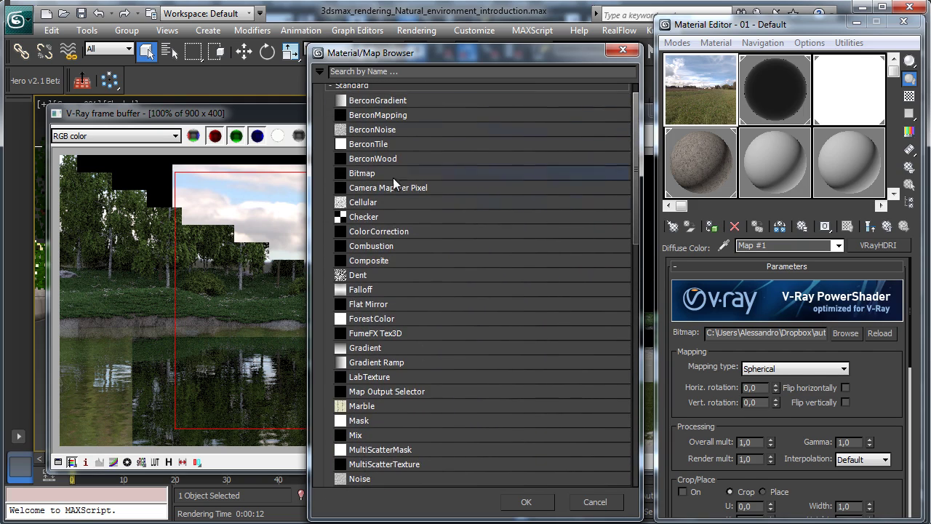
double_click(375, 232)
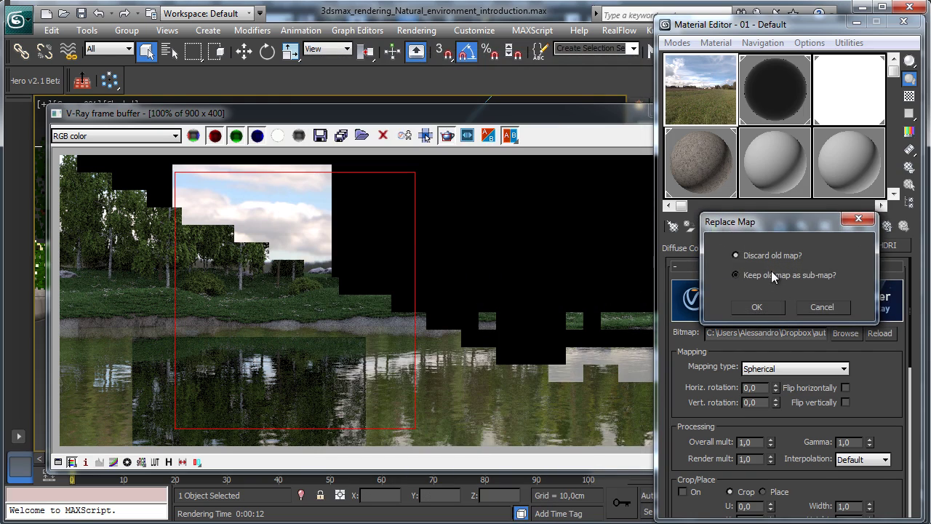
left_click(762, 307)
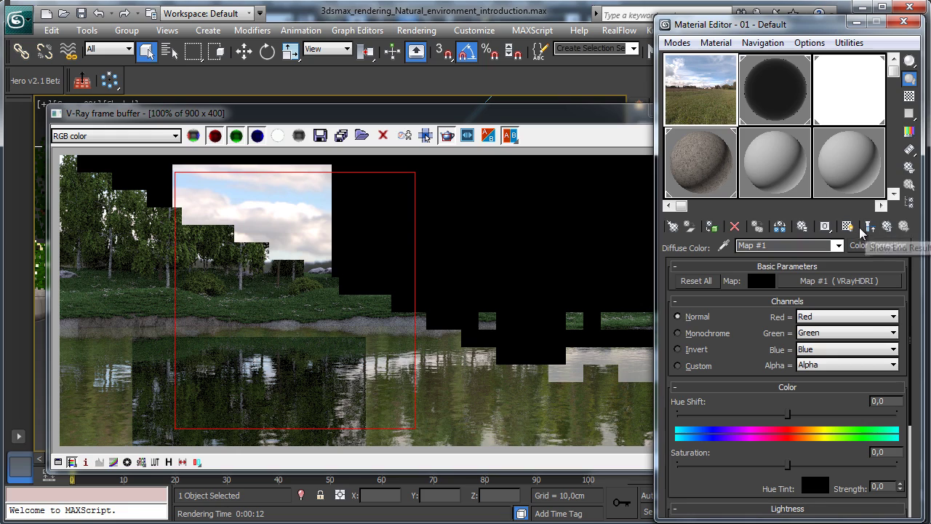
Step: Try the Color Correction with brightness about 16.28 and contrast about 79.4, and test-render the region
left_click_drag(751, 321, 749, 293)
scroll(749, 293, "down", 5)
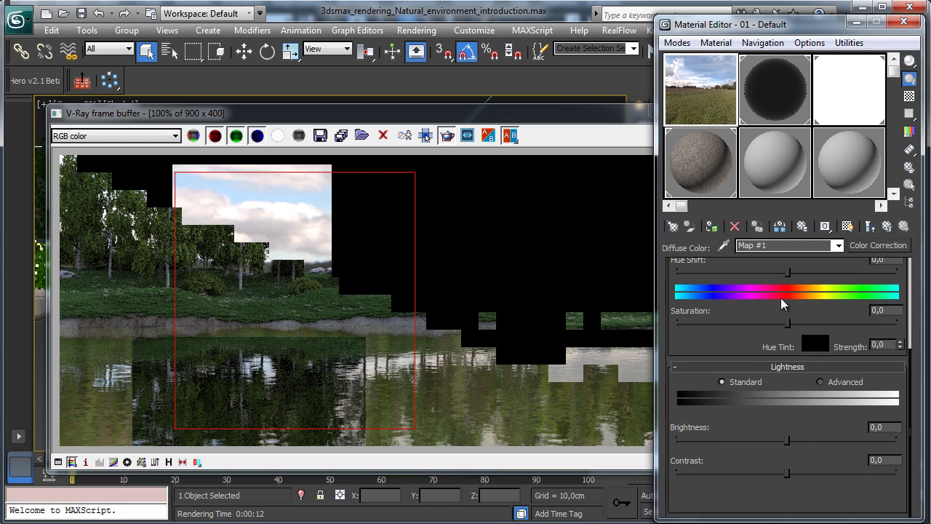
left_click_drag(800, 471, 837, 473)
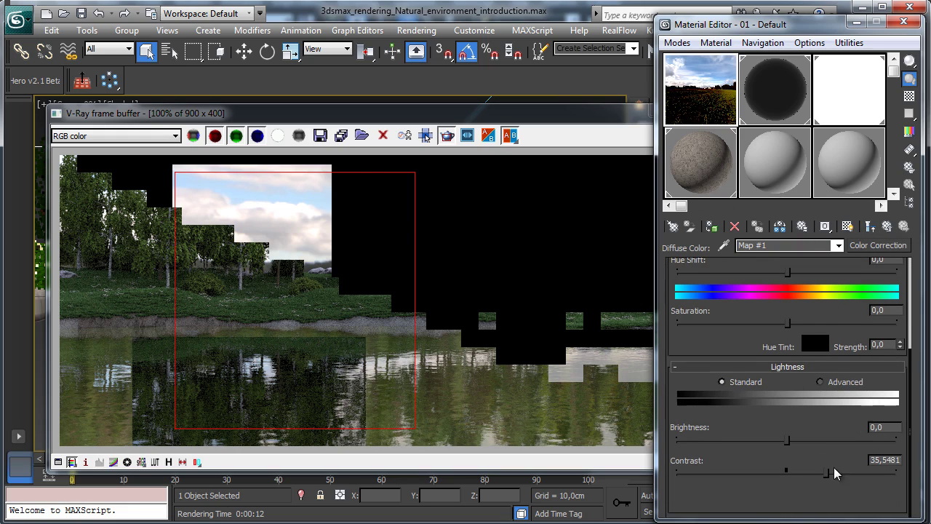
left_click_drag(802, 439, 799, 445)
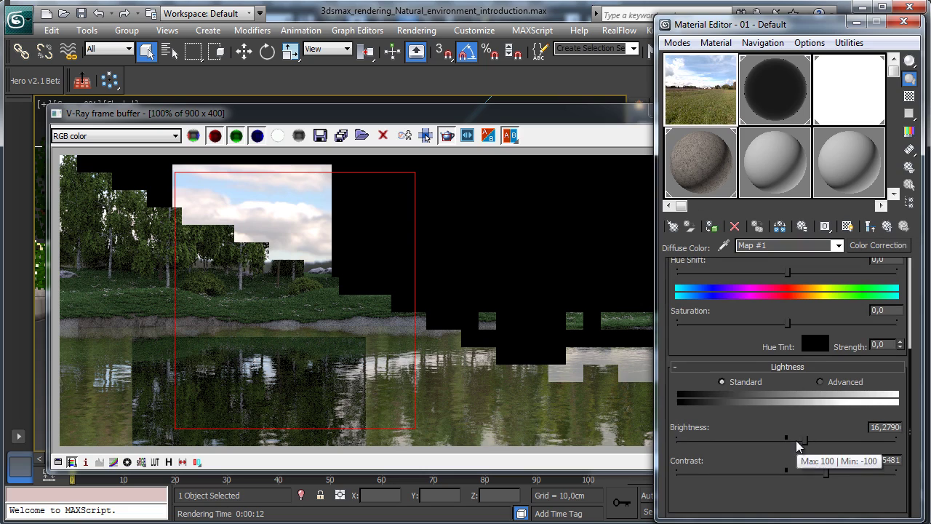
left_click_drag(827, 472, 875, 473)
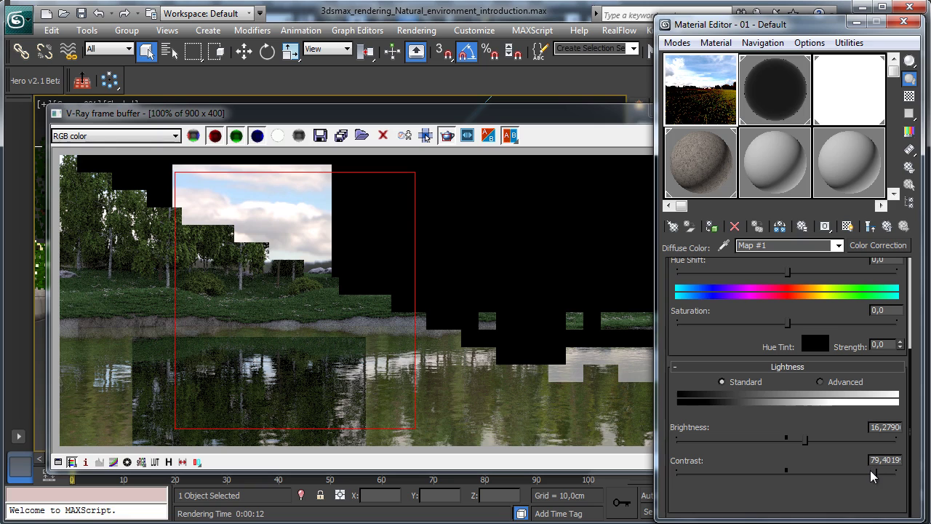
key("shift+q")
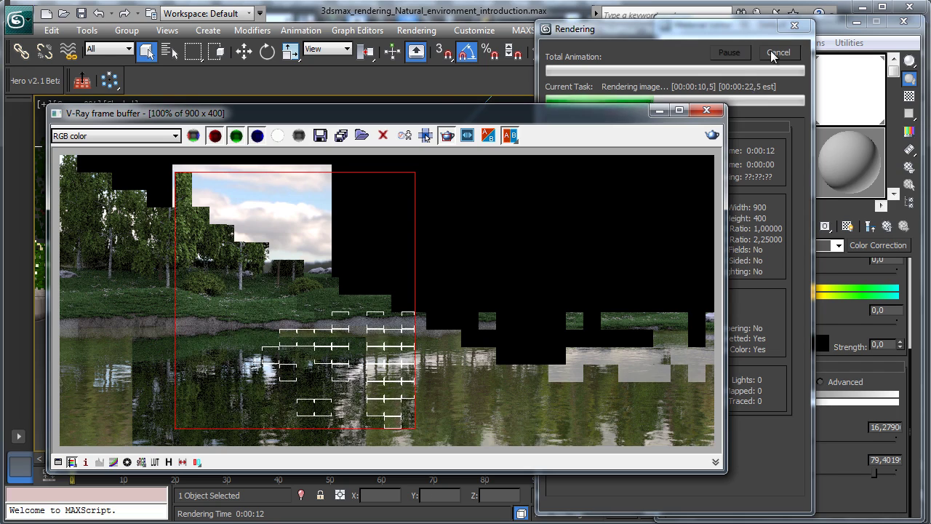
Step: Set the Color Correction's brightness to about -6.98 and contrast to 100, and test-render the region again
left_click_drag(810, 446, 778, 444)
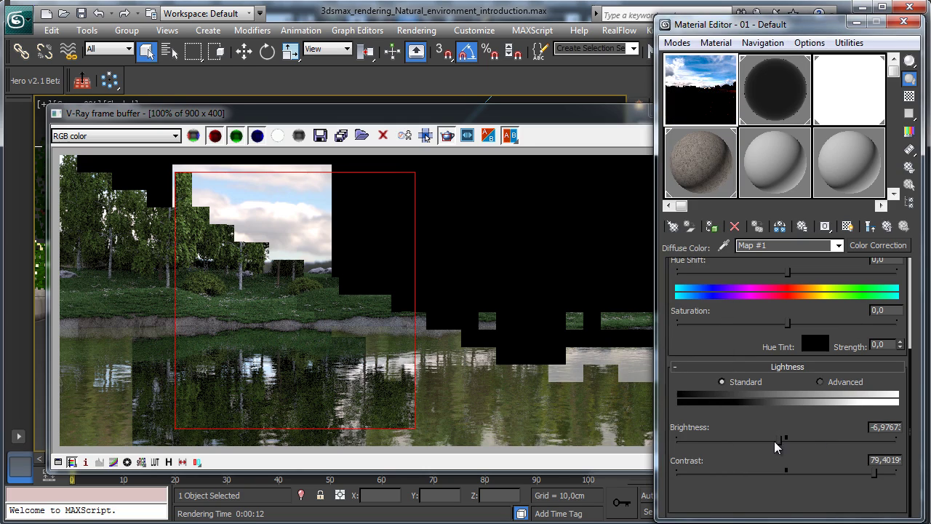
left_click_drag(875, 472, 889, 472)
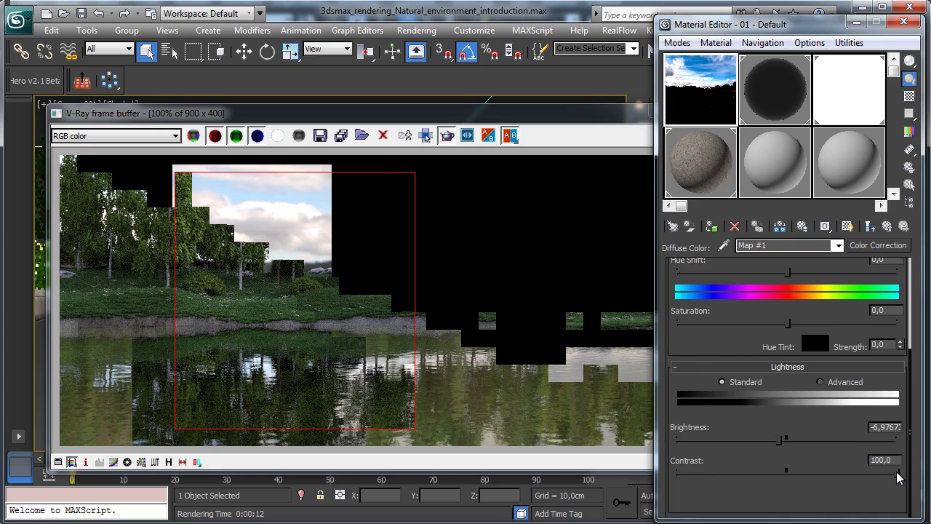
left_click(596, 118)
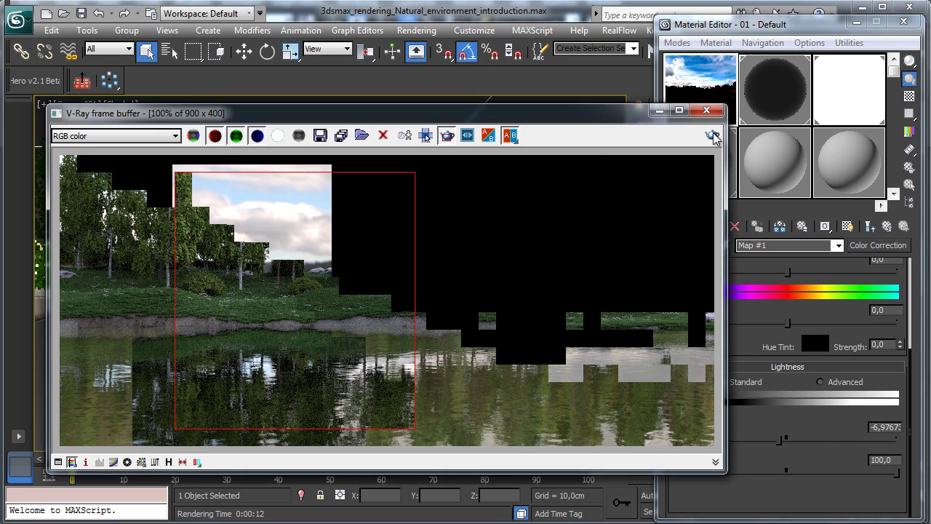
left_click(712, 136)
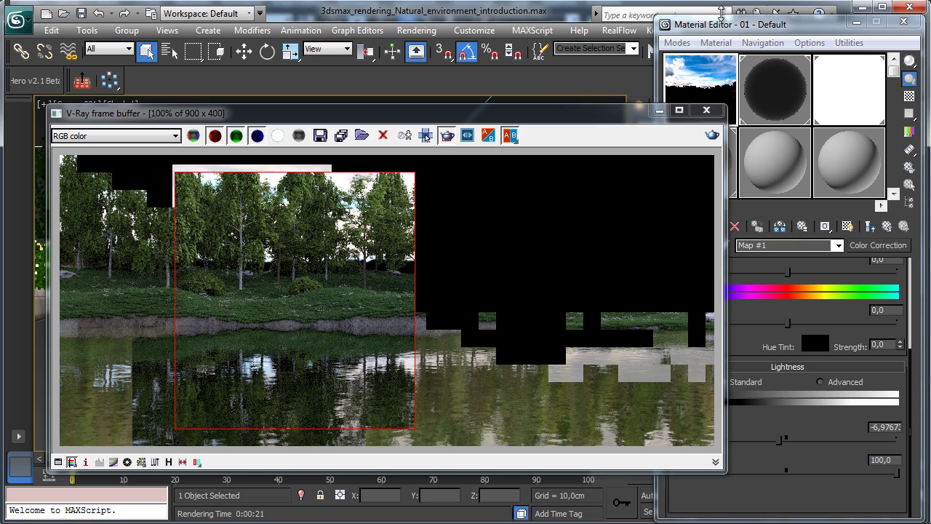
Step: Wrap the sky map in a second Color Correction, keeping the old one as sub-map, with contrast about 63.46 and brightness about -53.49
left_click(774, 28)
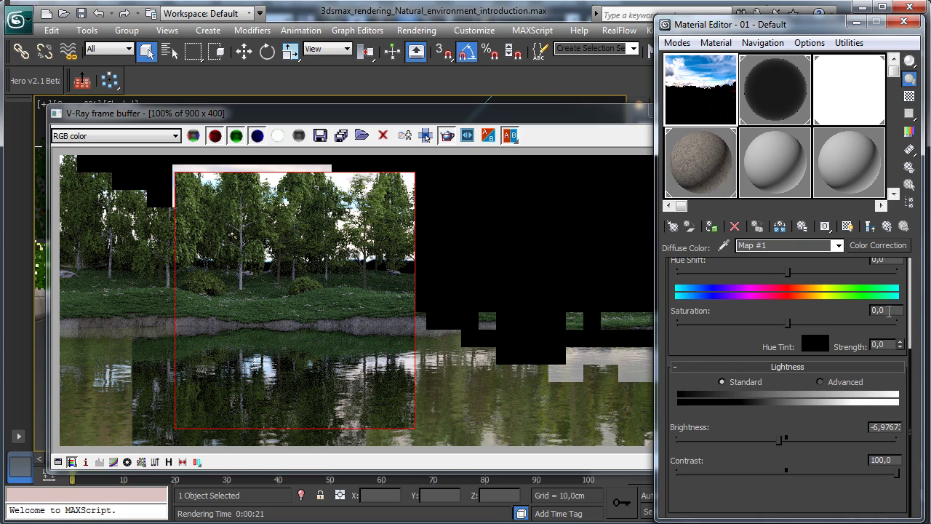
left_click(884, 246)
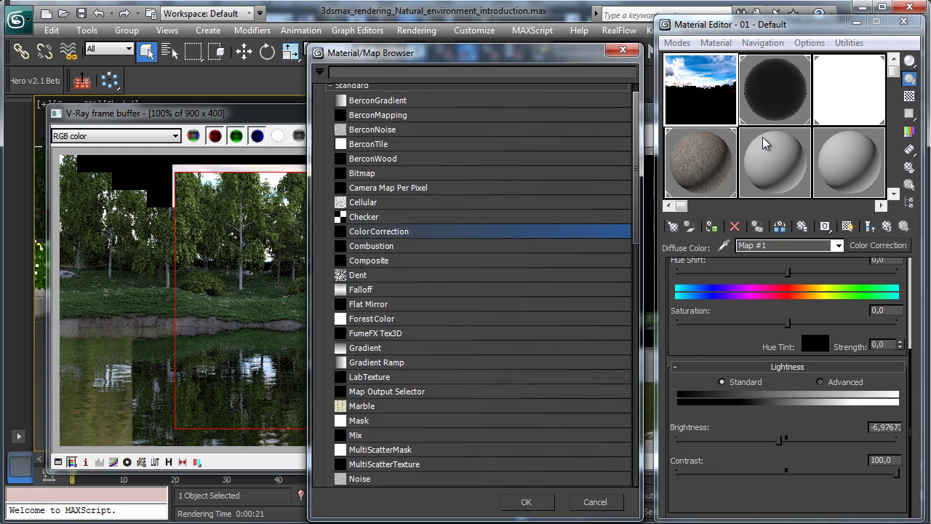
double_click(396, 232)
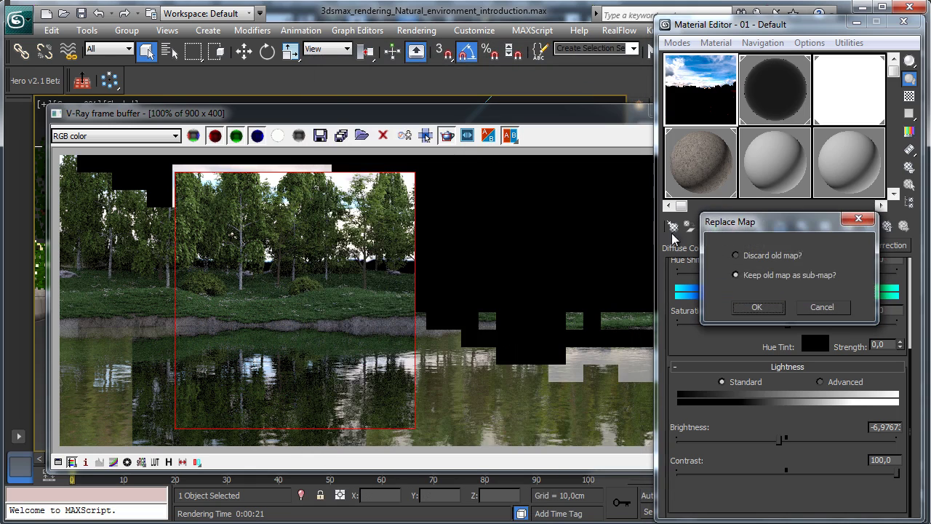
left_click(757, 307)
left_click_drag(803, 473, 857, 472)
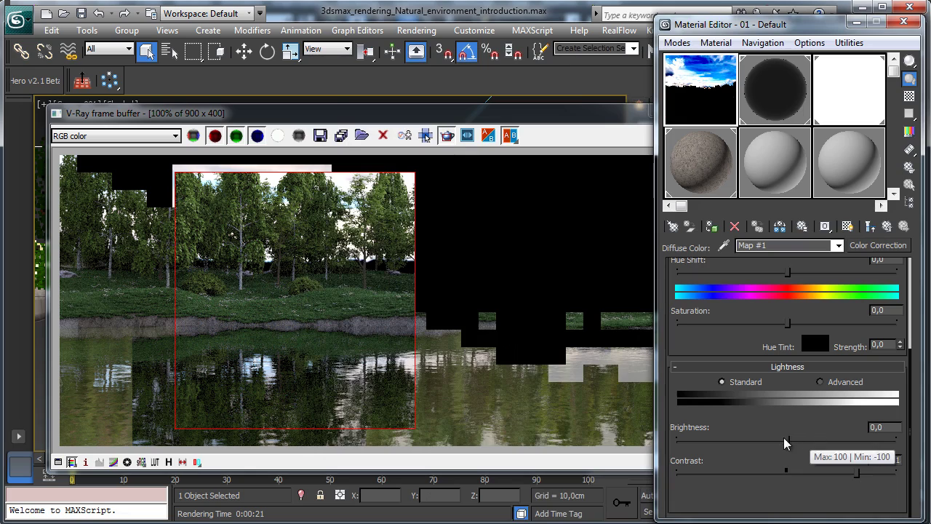
left_click_drag(792, 442, 729, 442)
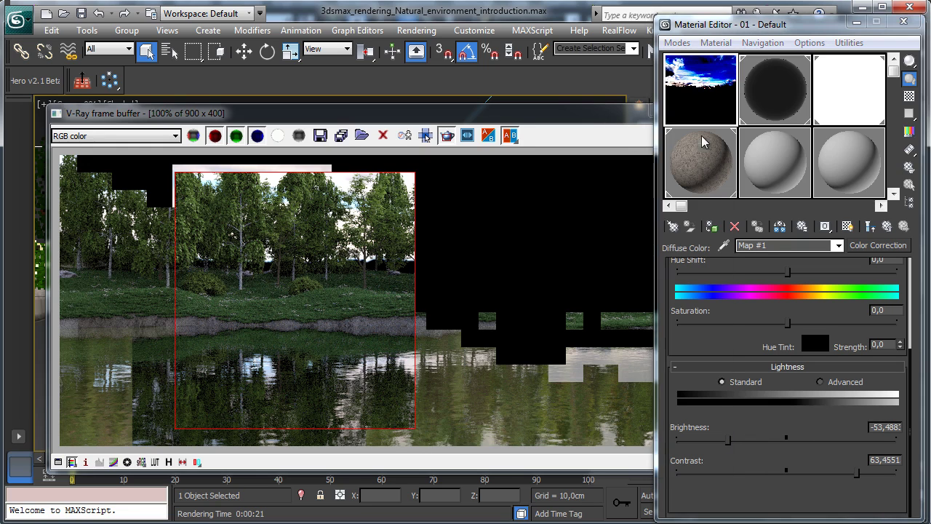
Step: Test-render the region with the darker sky map, switch off region rendering and clear the render and material windows away
key("shift+q")
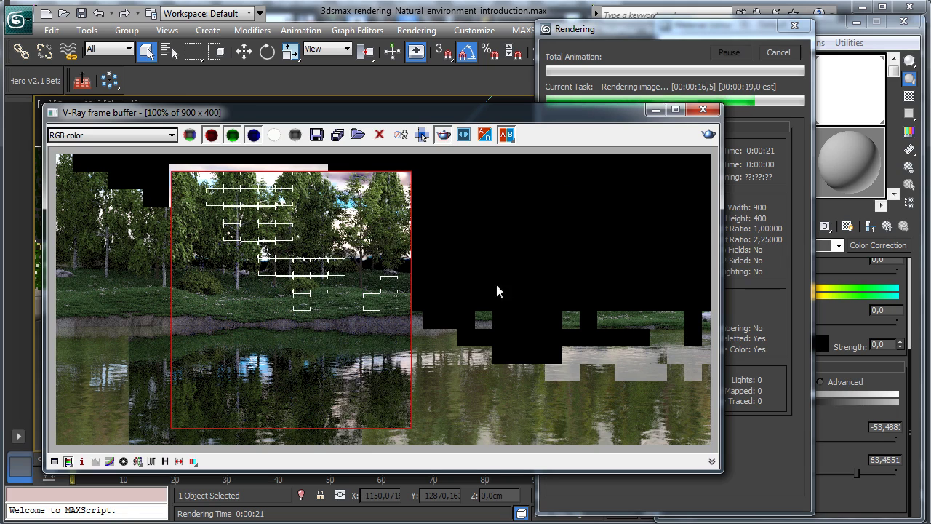
left_click(775, 53)
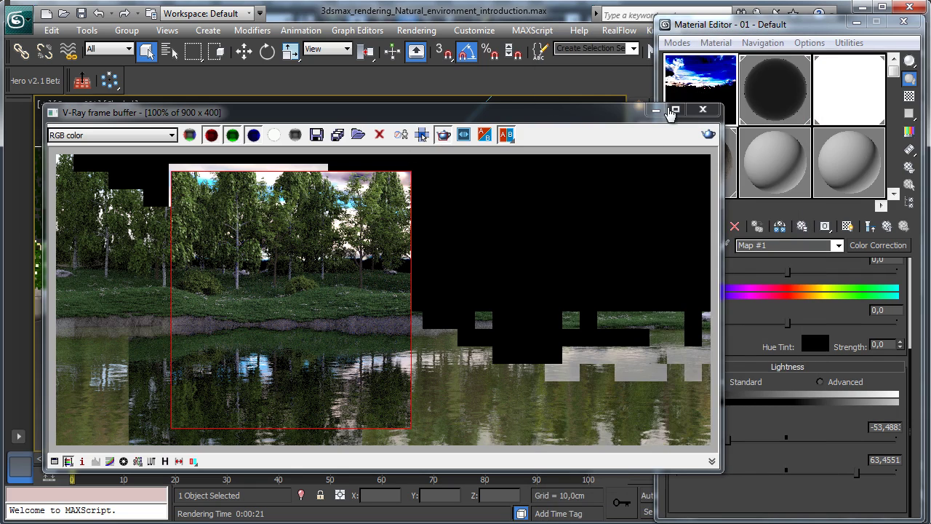
left_click(422, 136)
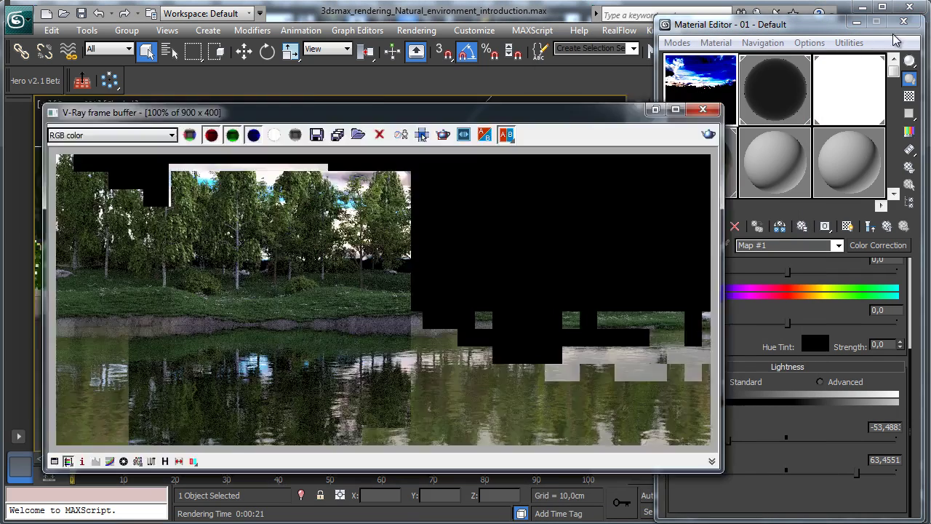
left_click(859, 26)
left_click(903, 24)
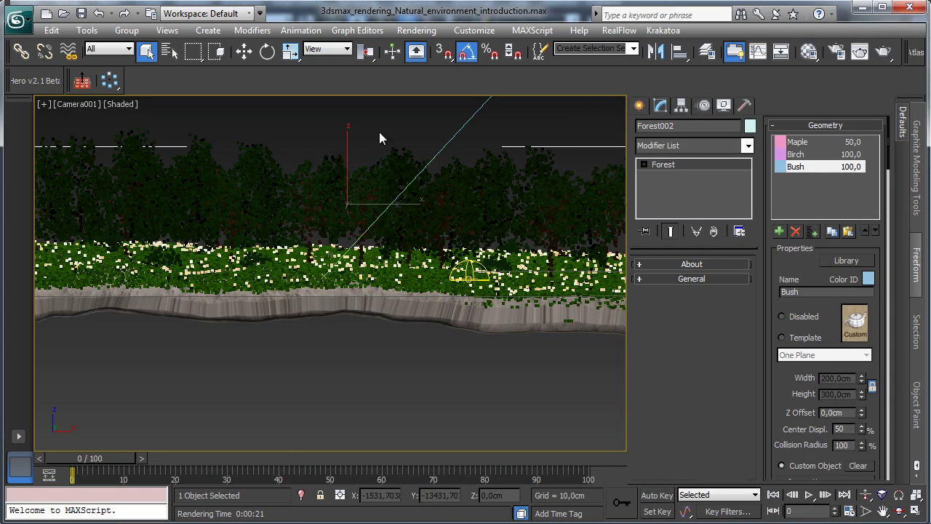
Step: Select VRayLight001 and turn off its Affect reflections option
key("h")
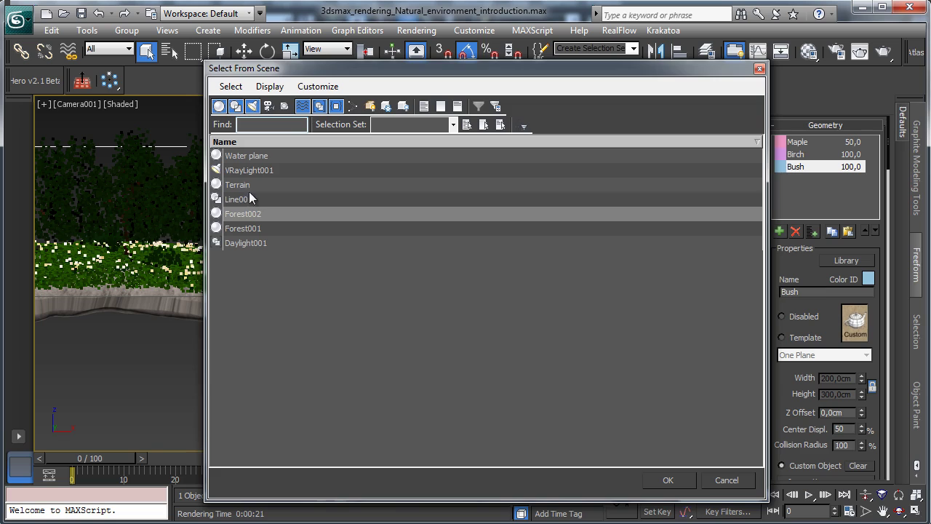
double_click(249, 169)
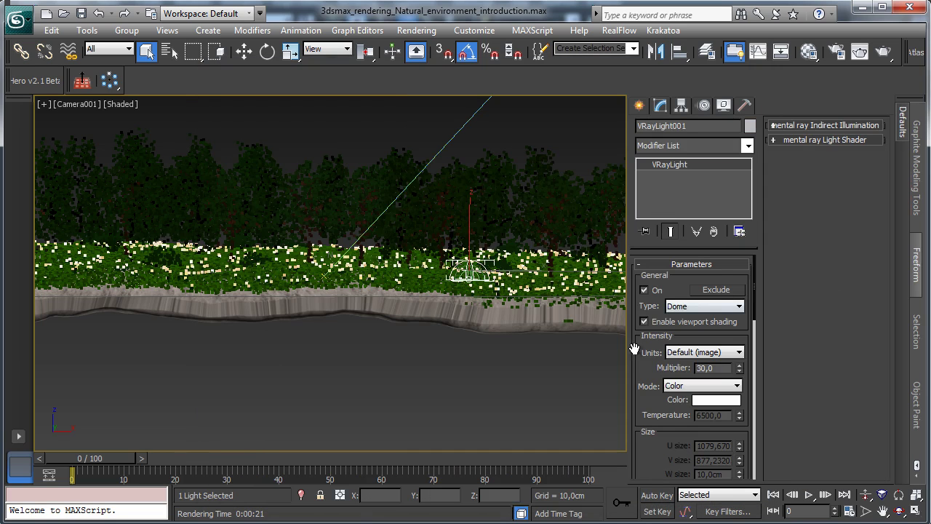
left_click_drag(634, 349, 671, 300)
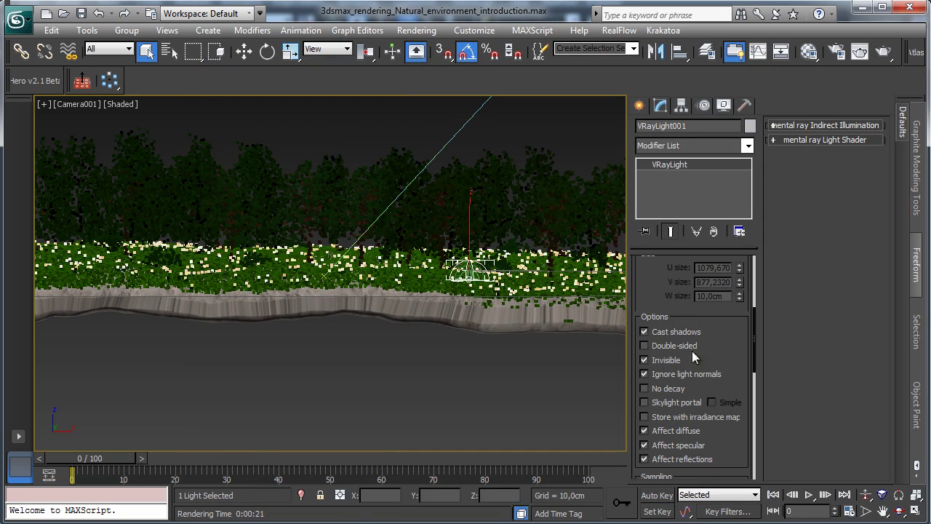
scroll(741, 364, "down", 5)
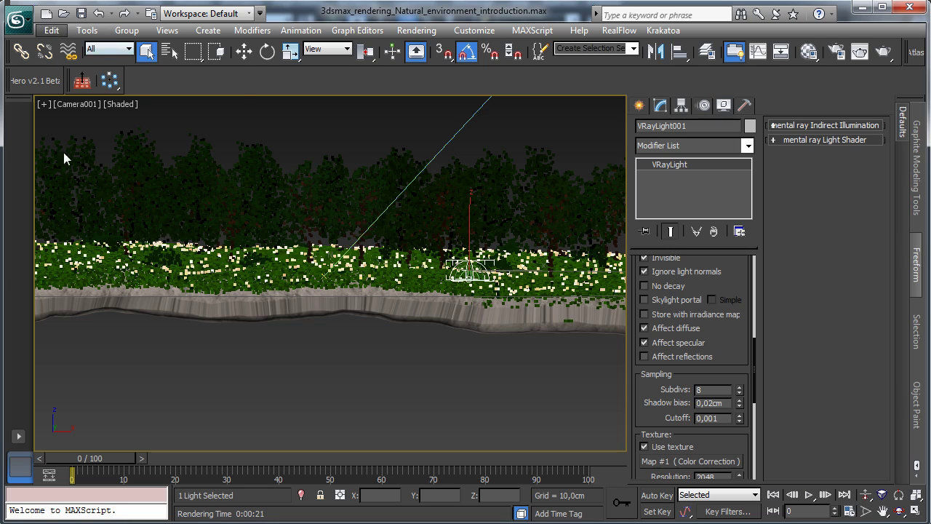
Step: Clone the dome light as a copy that affects only reflections, with Affect diffuse and Affect specular turned off
left_click(85, 141)
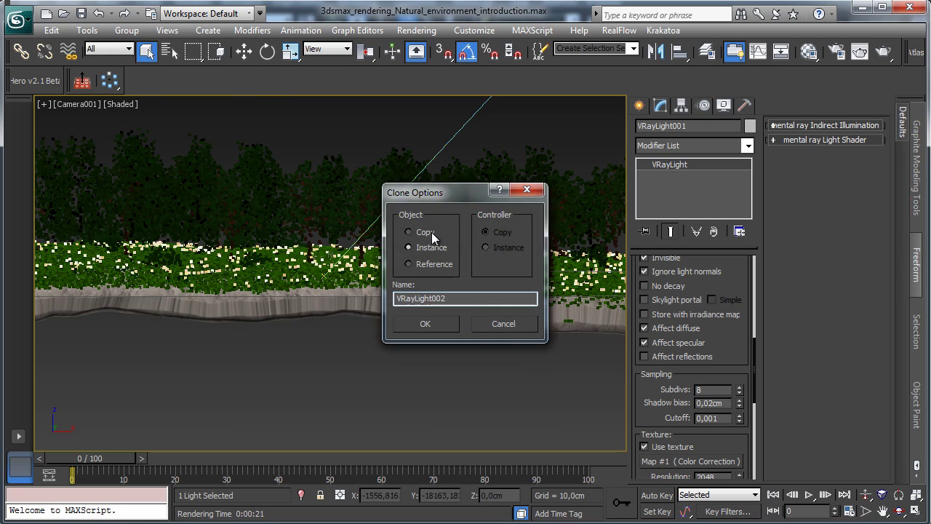
key("Return")
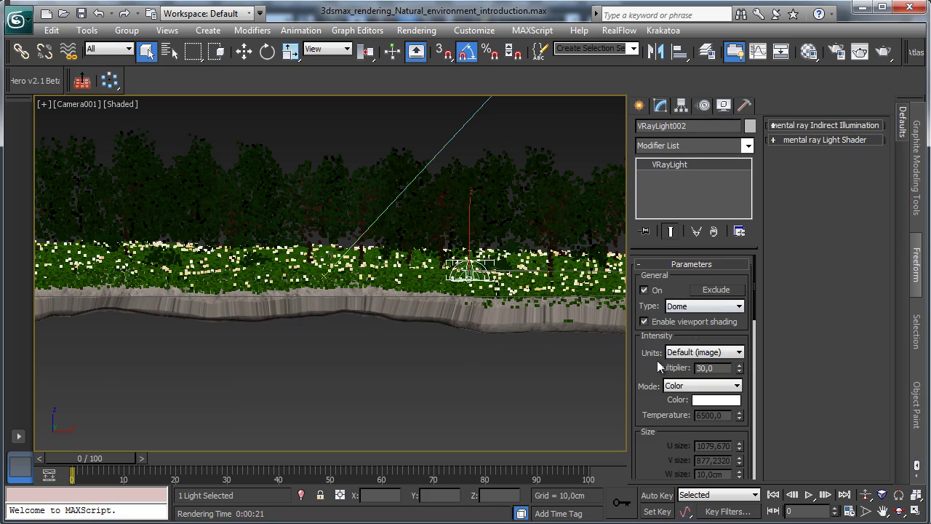
scroll(658, 353, "down", 5)
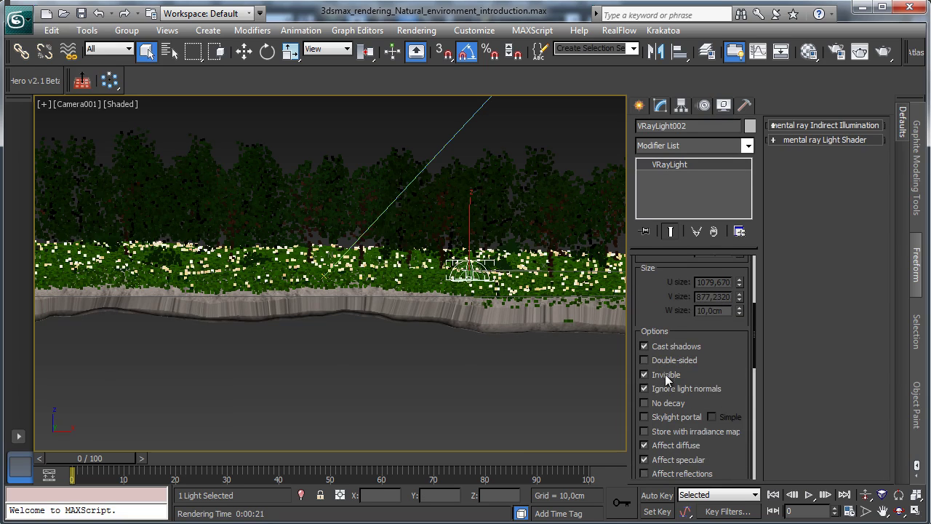
scroll(718, 358, "down", 4)
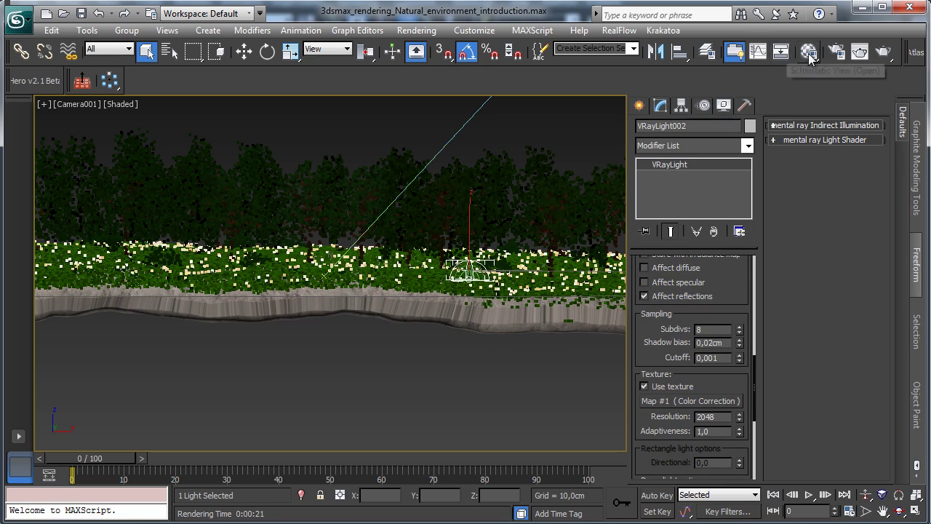
Step: Copy the colour-corrected sky map from the 01 - Default material's diffuse slot into an empty sample slot as an independent copy
left_click(780, 52)
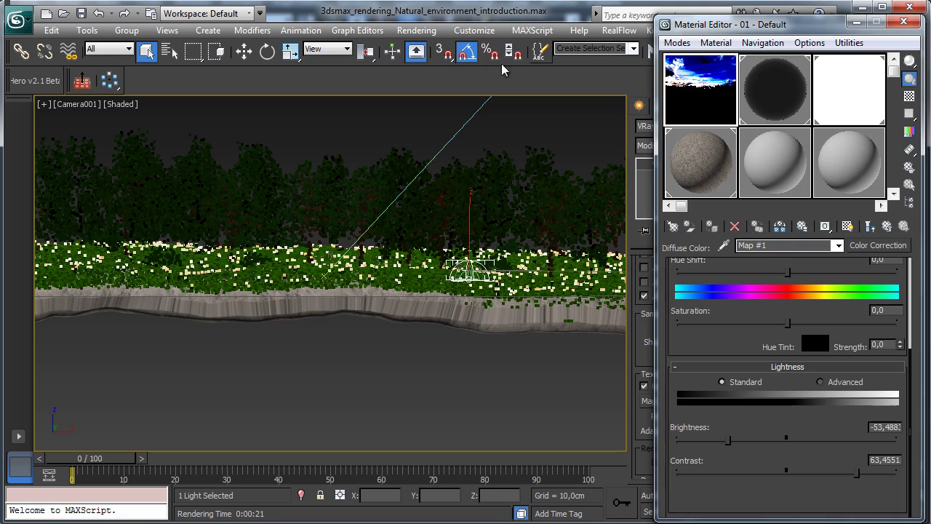
left_click(869, 226)
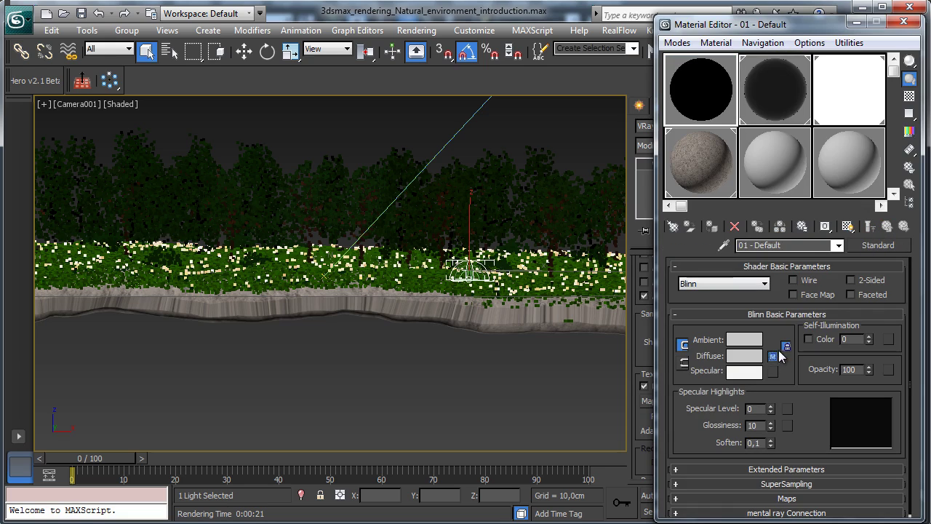
left_click_drag(779, 355, 777, 183)
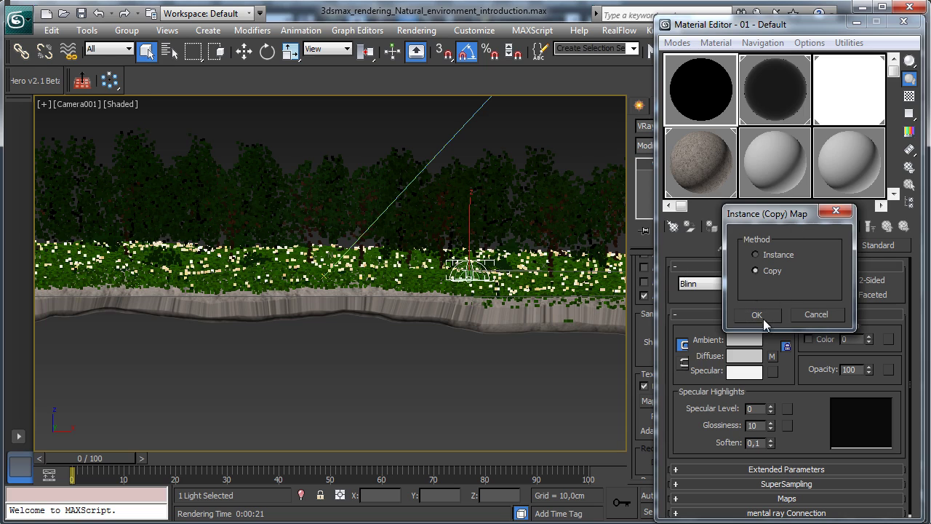
left_click(762, 319)
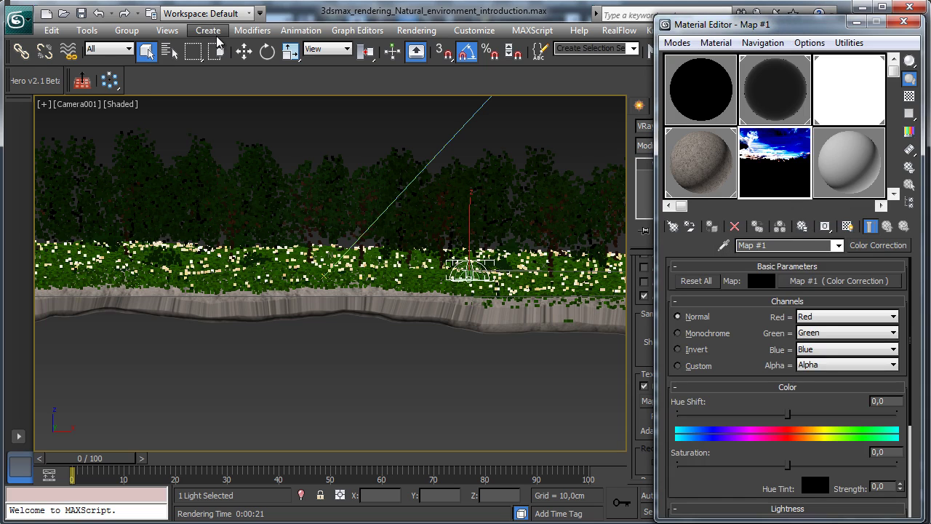
left_click_drag(734, 24, 135, 17)
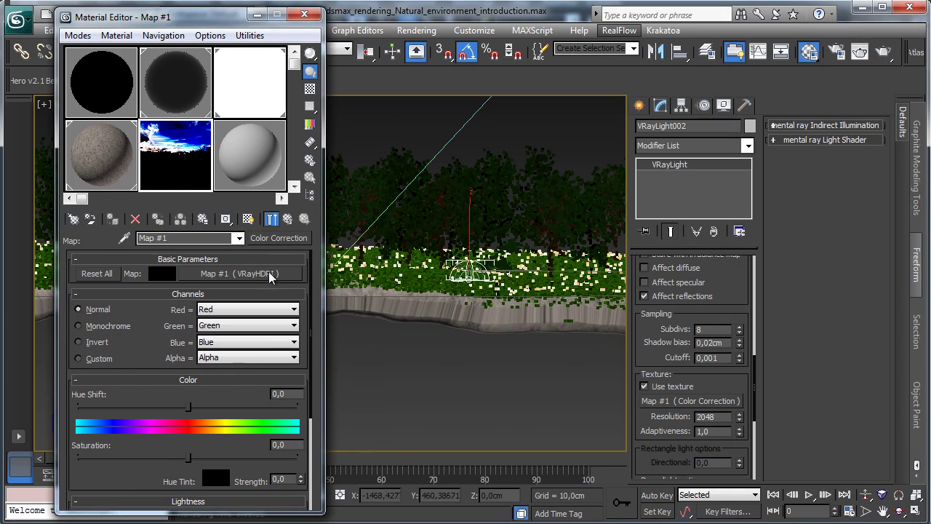
Step: Replace both Color Correction levels of the copied sky map with its plain VRayHDRI sub-map
left_click_drag(269, 277, 280, 237)
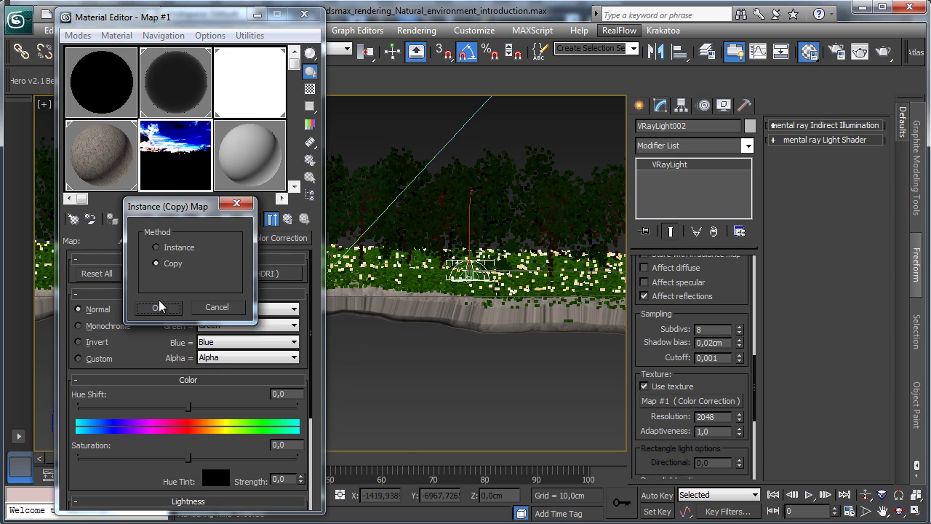
left_click(159, 307)
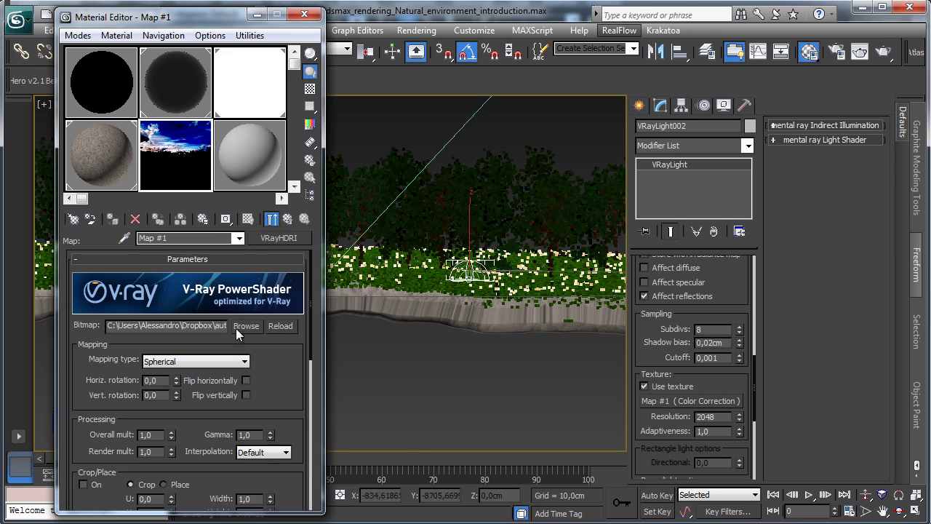
left_click(293, 218)
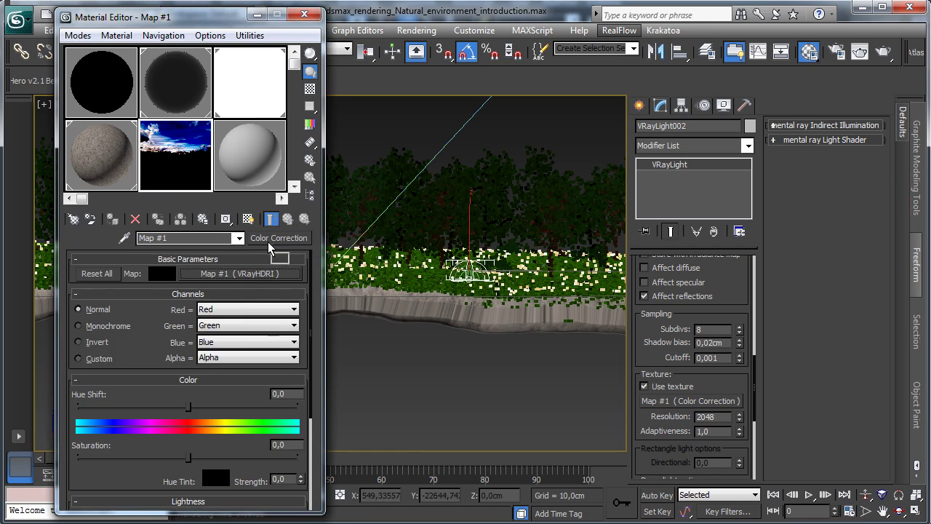
left_click_drag(270, 249, 270, 248)
left_click(156, 306)
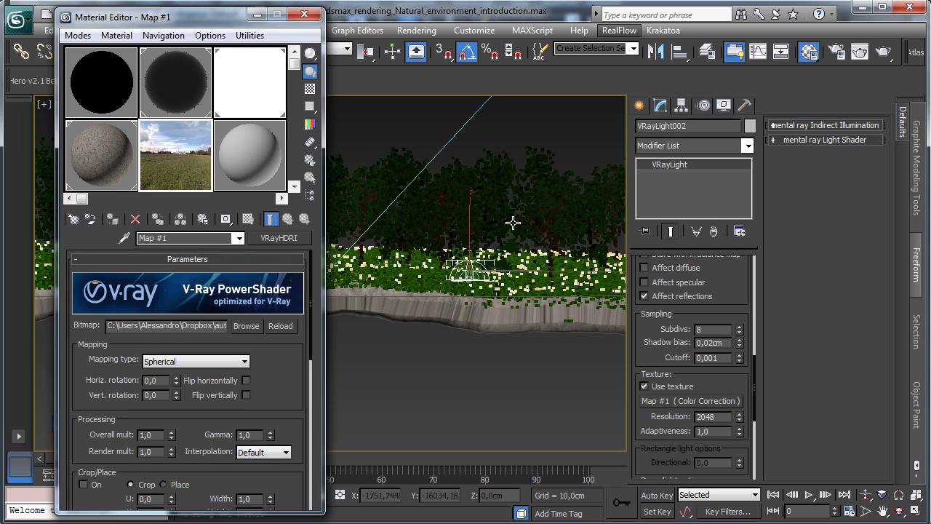
Step: Assign the plain VRayHDRI map as the texture of VRayLight002 and test-render the full camera view
left_click_drag(297, 240, 689, 402)
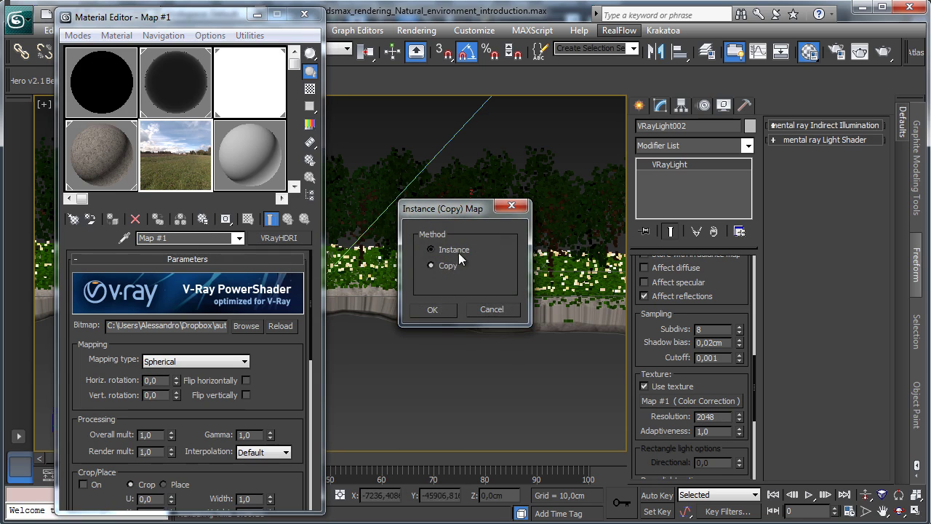
left_click(432, 309)
left_click(304, 14)
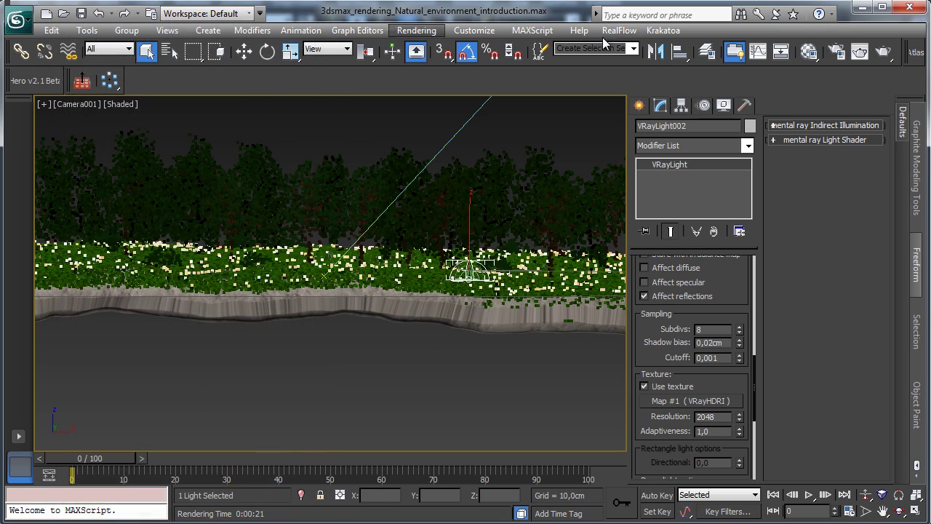
left_click(883, 51)
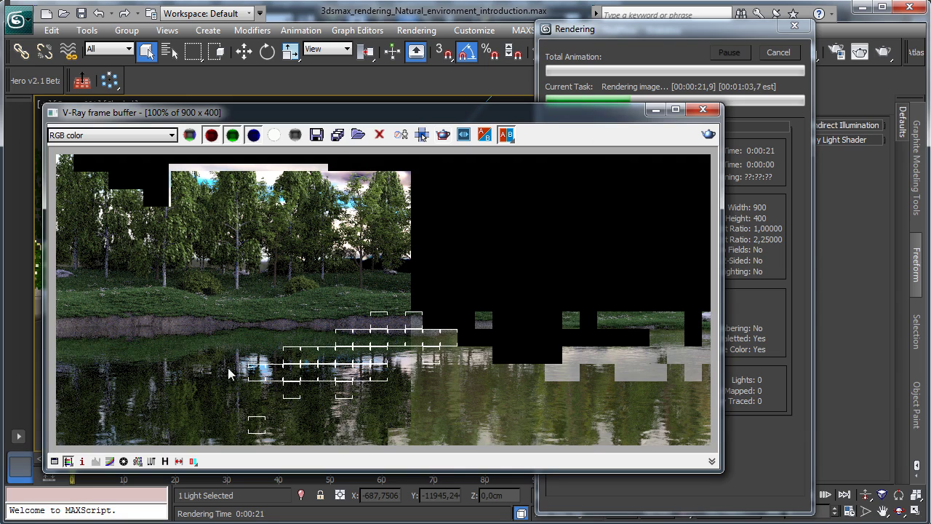
left_click(778, 53)
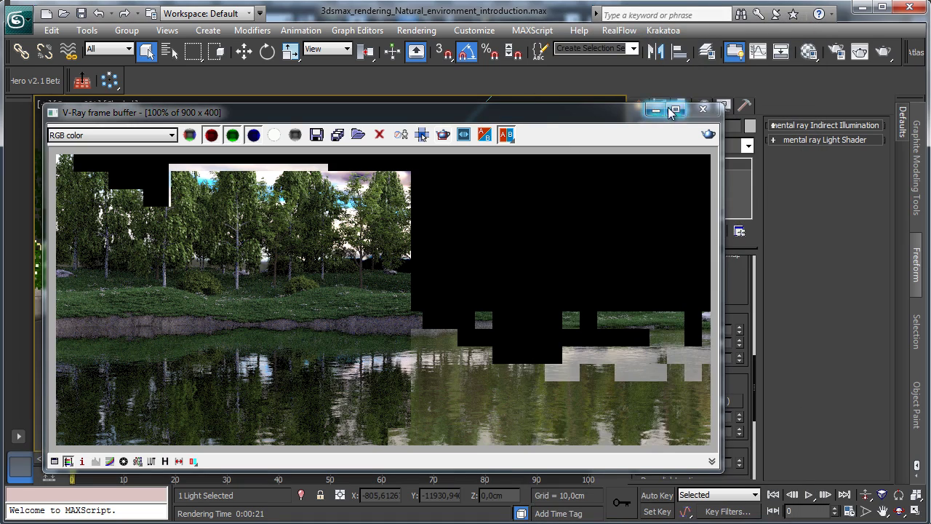
Step: Set the refraction fog multiplier of the Water material to 0.05
left_click(804, 54)
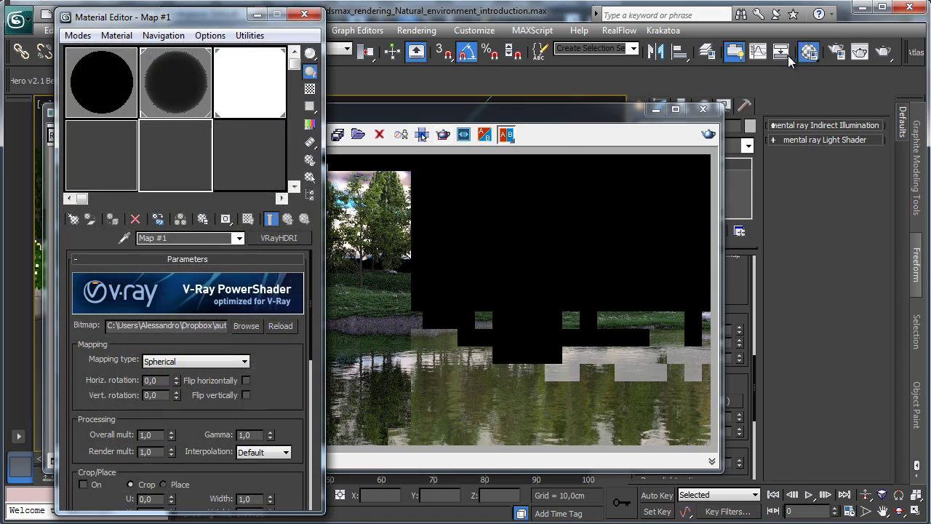
left_click(149, 70)
left_click_drag(205, 285, 222, 201)
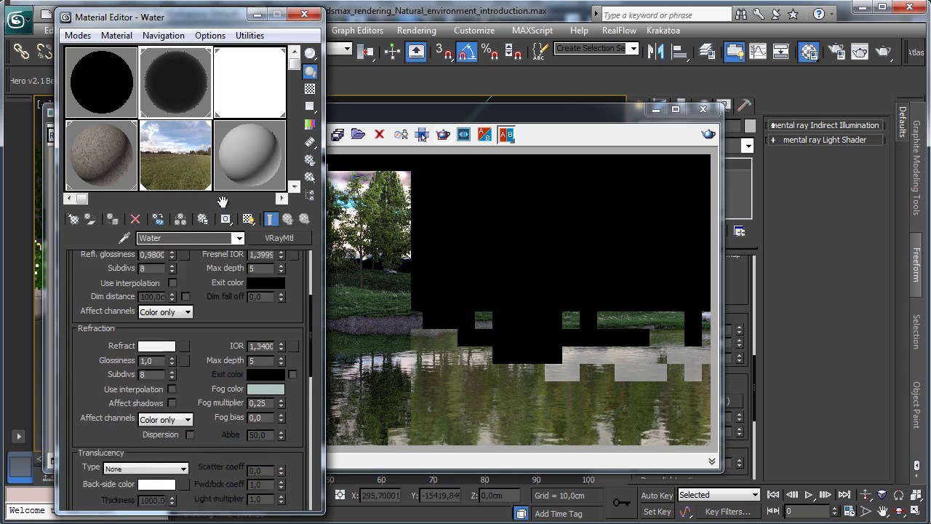
scroll(251, 369, "down", 2)
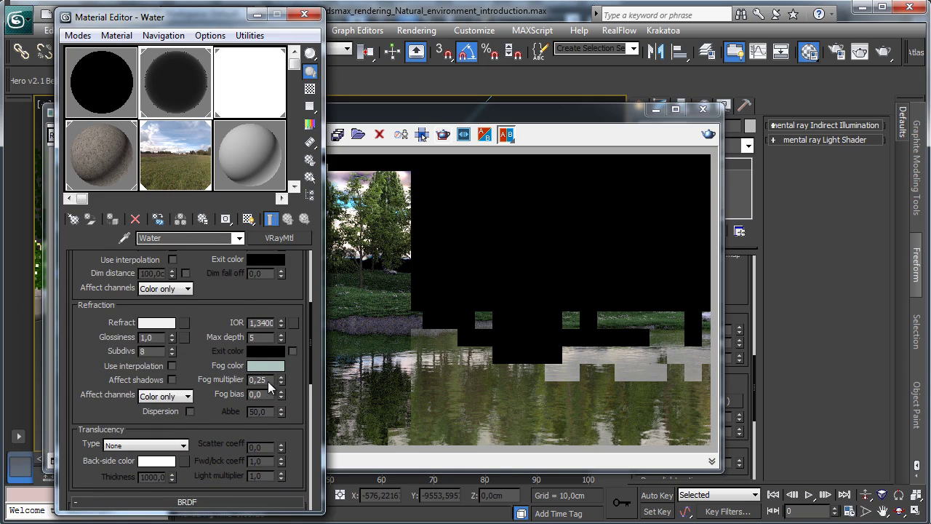
key("BackSpace")
key("BackSpace")
type("05")
key("Return")
Step: Turn on Affect shadows for the Water material's refraction and set its reflection glossiness to 0.93
left_click_drag(206, 336, 211, 376)
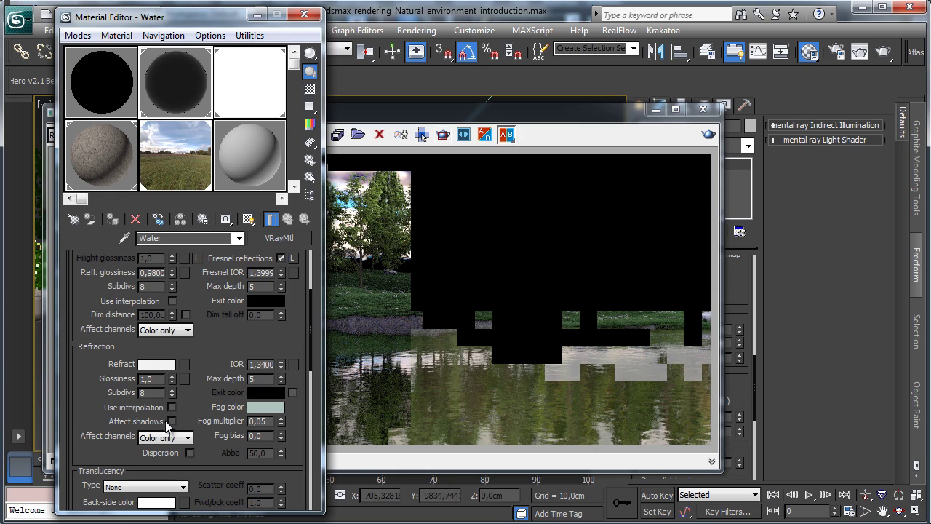
left_click_drag(209, 337, 206, 423)
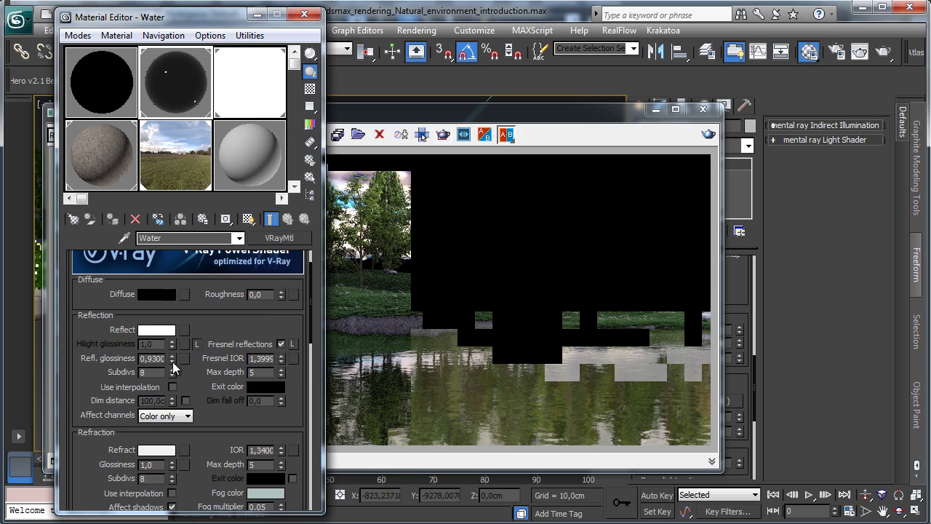
Step: Draw a render region over the shoreline and the water in front of it and render it
left_click(464, 137)
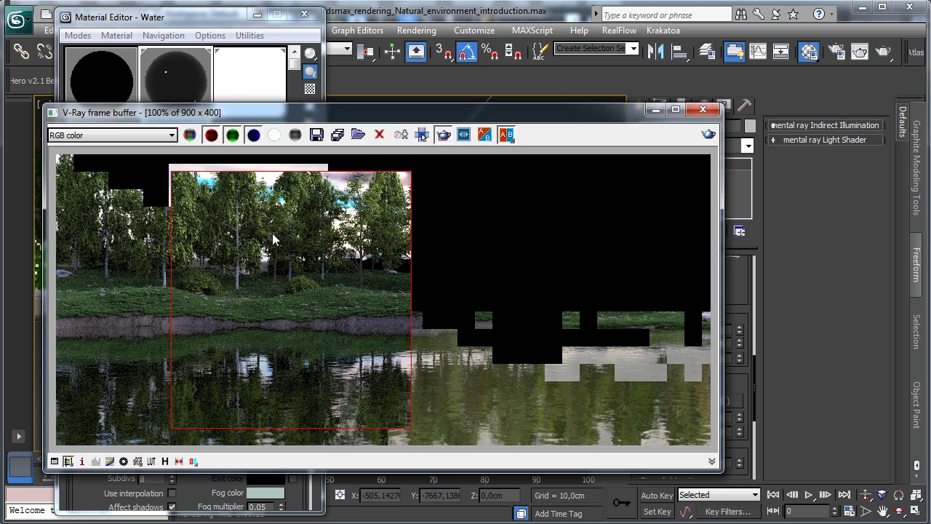
left_click_drag(174, 285, 526, 444)
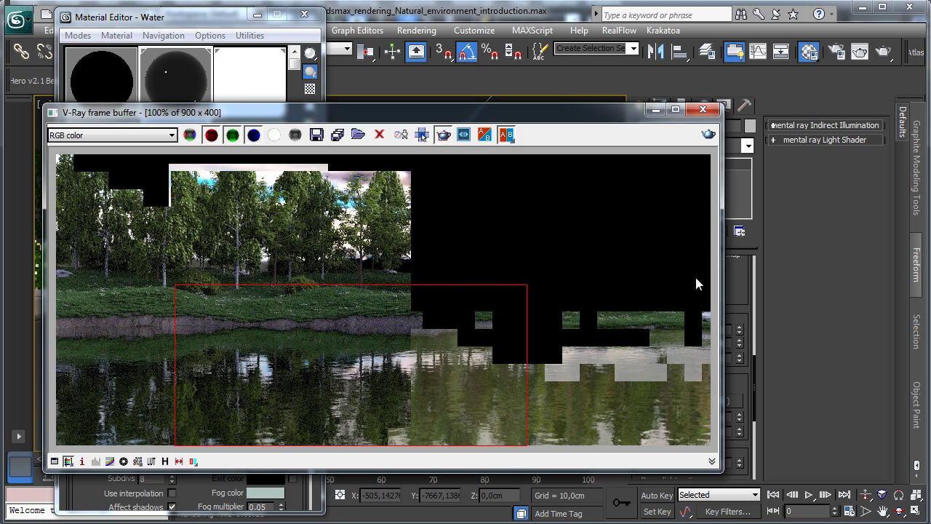
left_click(710, 136)
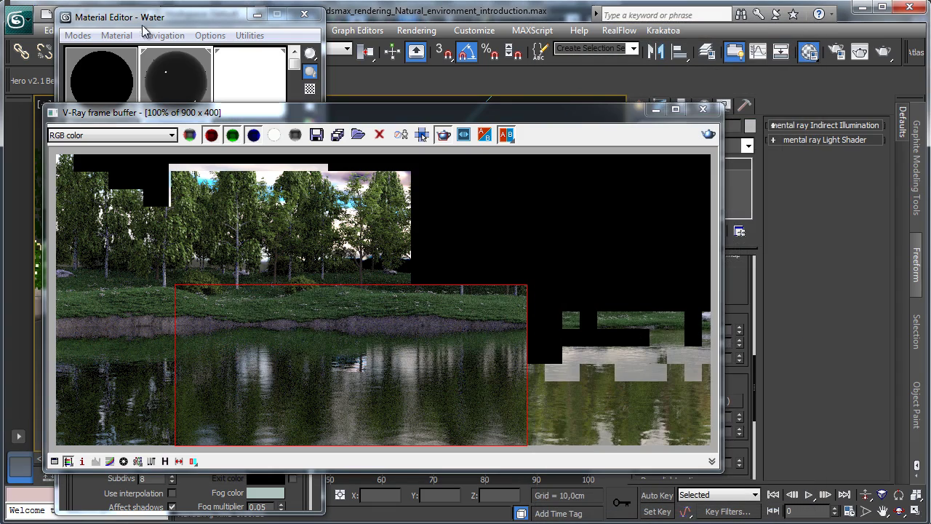
Step: Set the Water reflection color to grey 163 and its reflection glossiness to about 0.945, then re-render the region
left_click(191, 22)
left_click(156, 329)
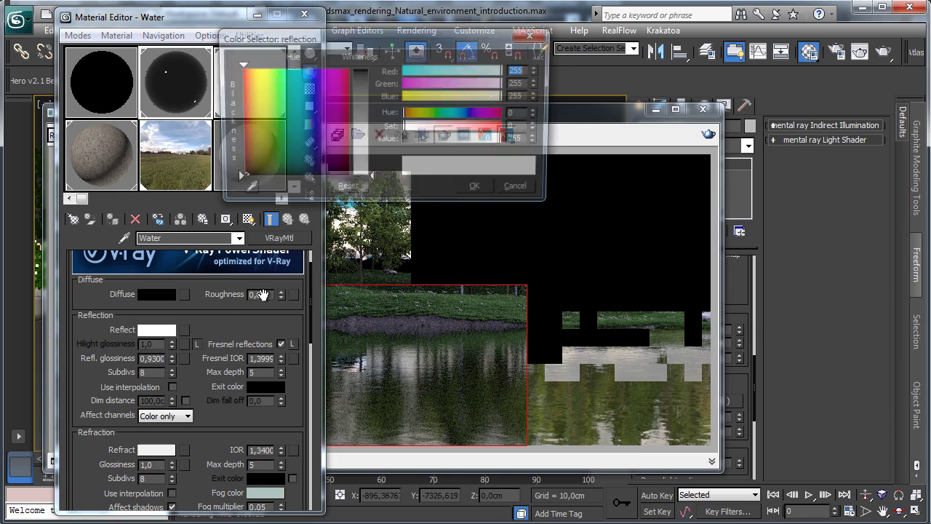
mouse_move(371, 148)
left_mouse_down()
mouse_move(372, 158)
mouse_move(371, 139)
left_mouse_up()
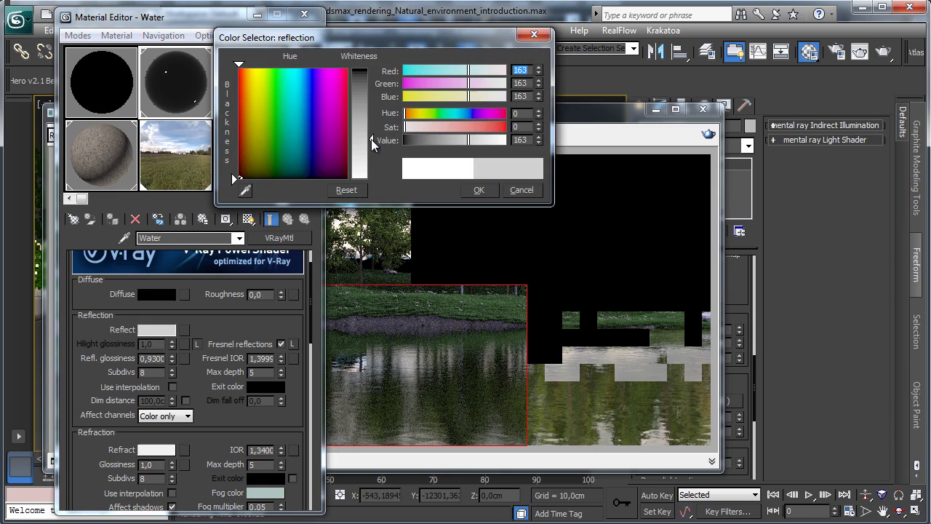
left_click(478, 190)
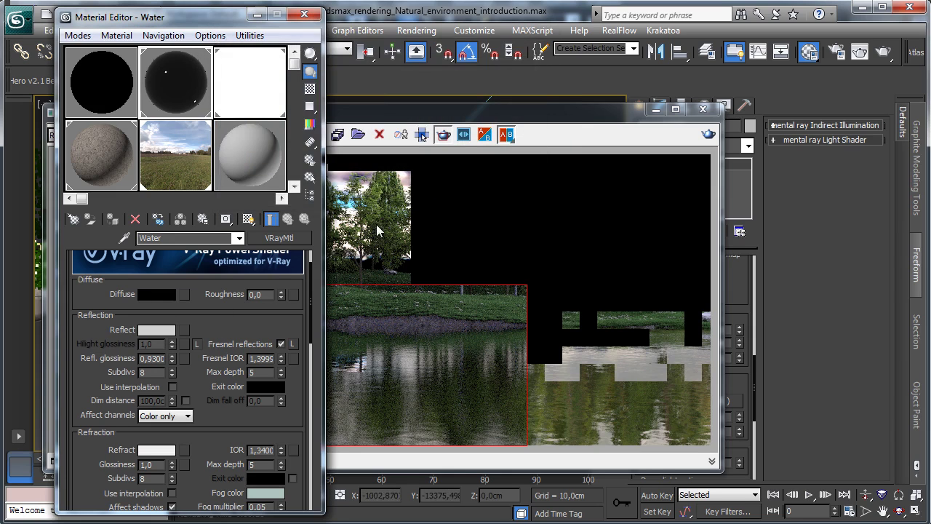
double_click(152, 358)
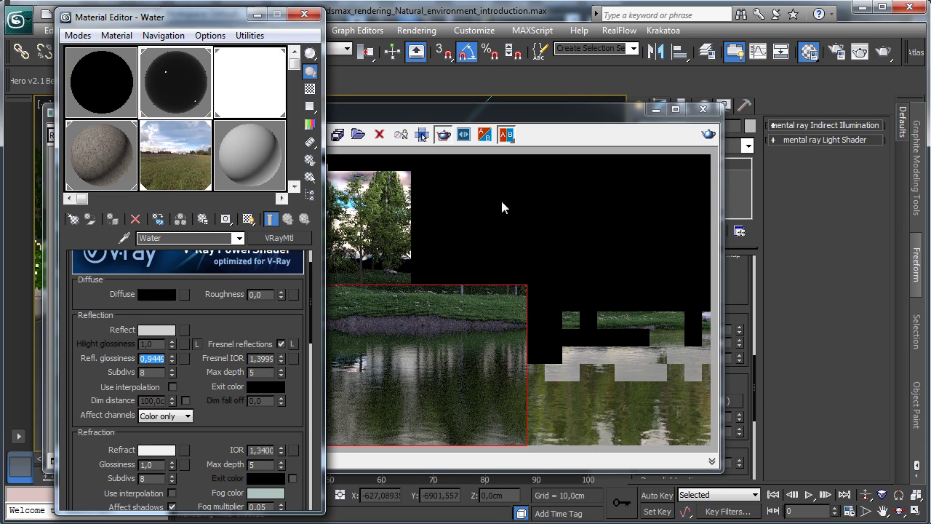
left_click(709, 137)
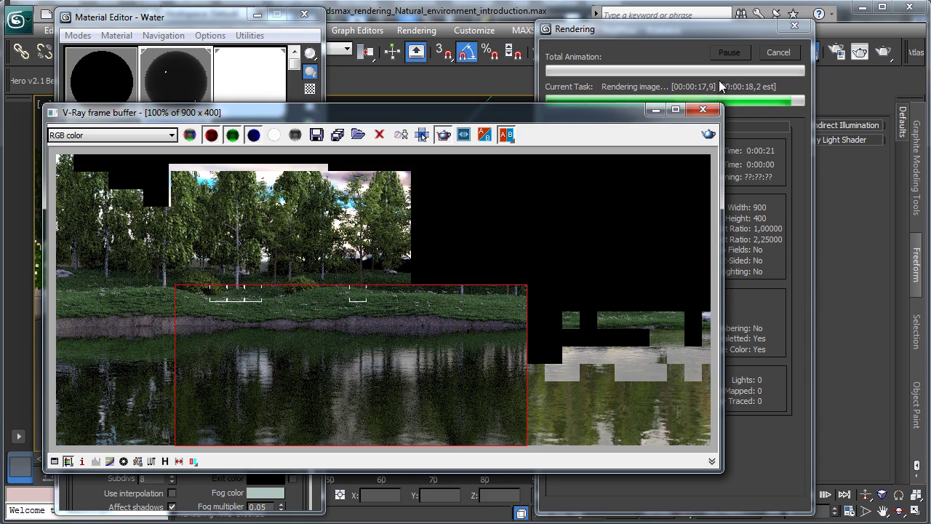
key("Escape")
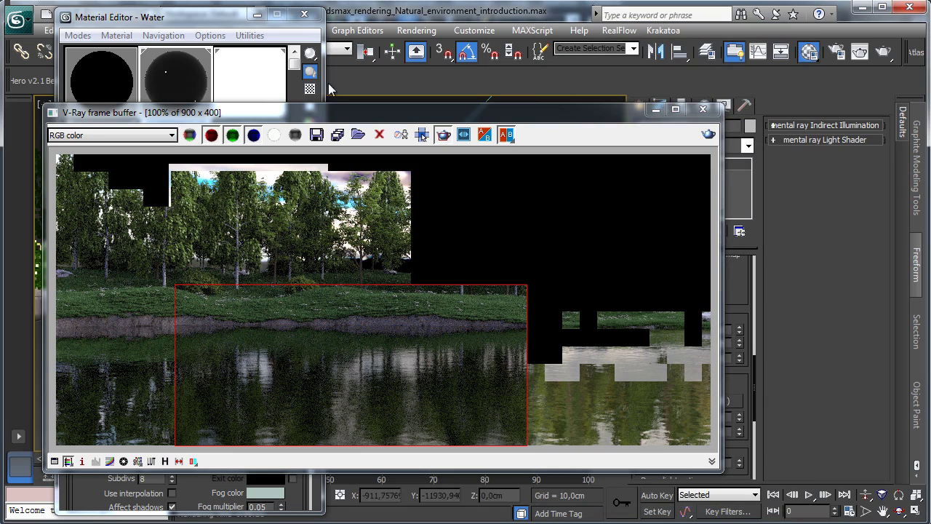
Step: Darken the Water material's refraction color to a neutral grey of value 141
left_click(161, 22)
mouse_move(205, 314)
left_mouse_down()
mouse_move(208, 262)
mouse_move(208, 300)
left_mouse_up()
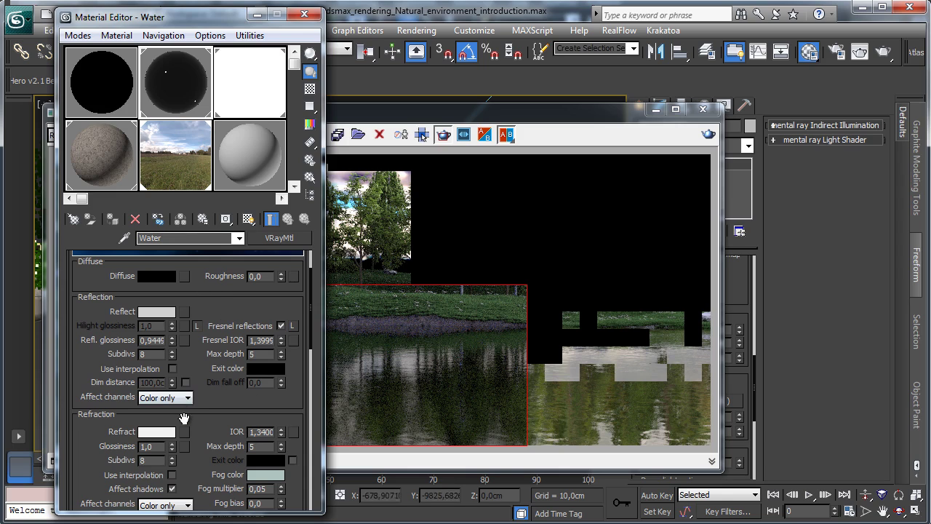
left_click_drag(183, 418, 198, 384)
left_click(162, 395)
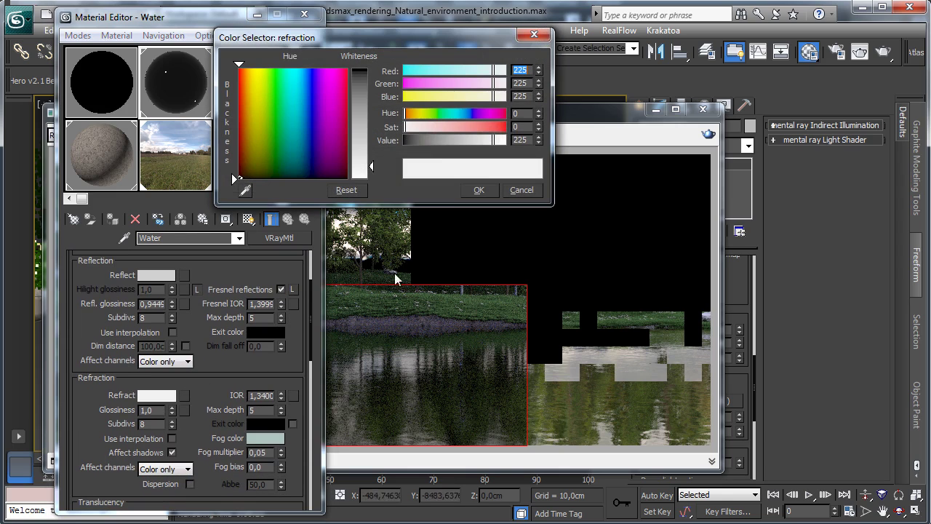
left_click_drag(372, 160, 371, 122)
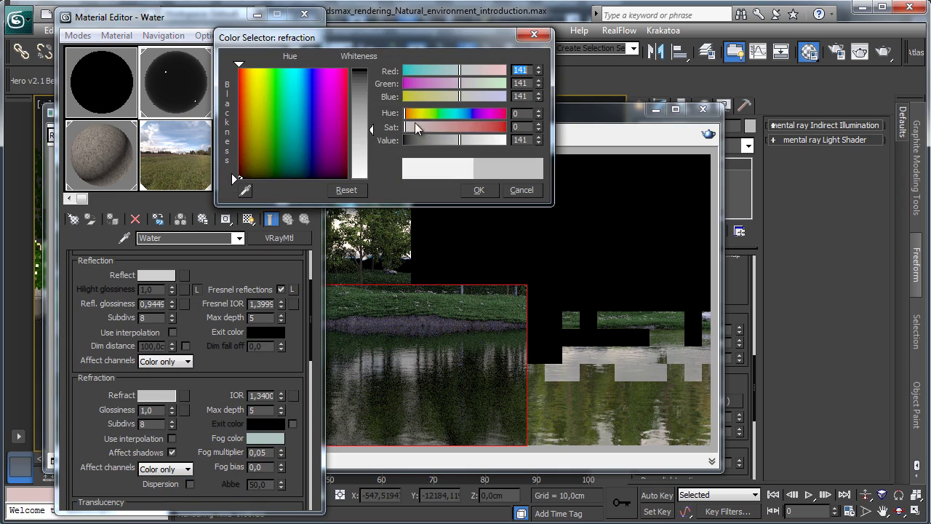
Step: Test-render the water region with the darker refraction, accept the color and lighten the Water fog color
left_click(674, 135)
left_click(708, 134)
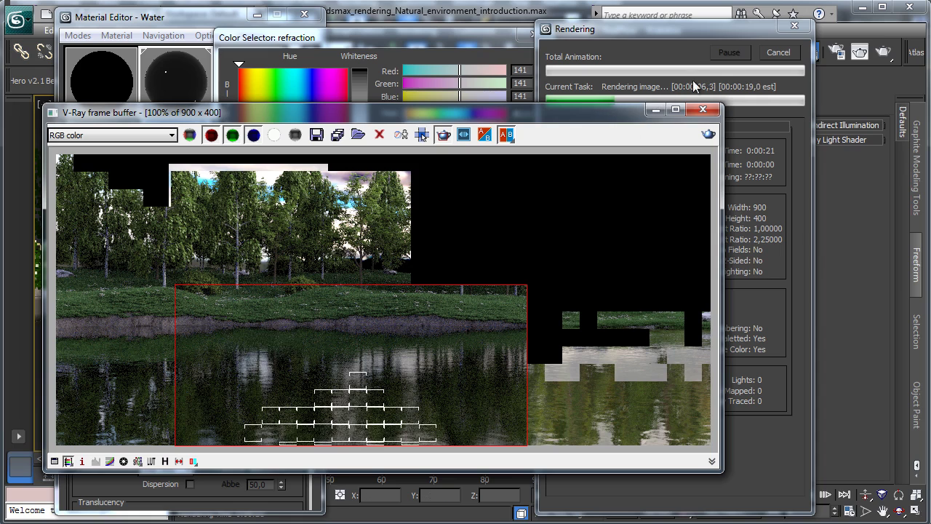
left_click(778, 52)
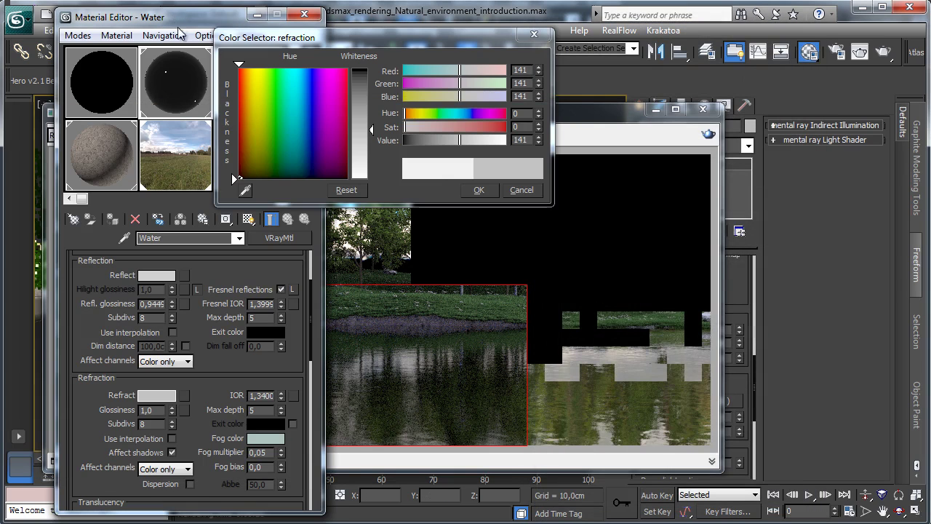
left_click(479, 189)
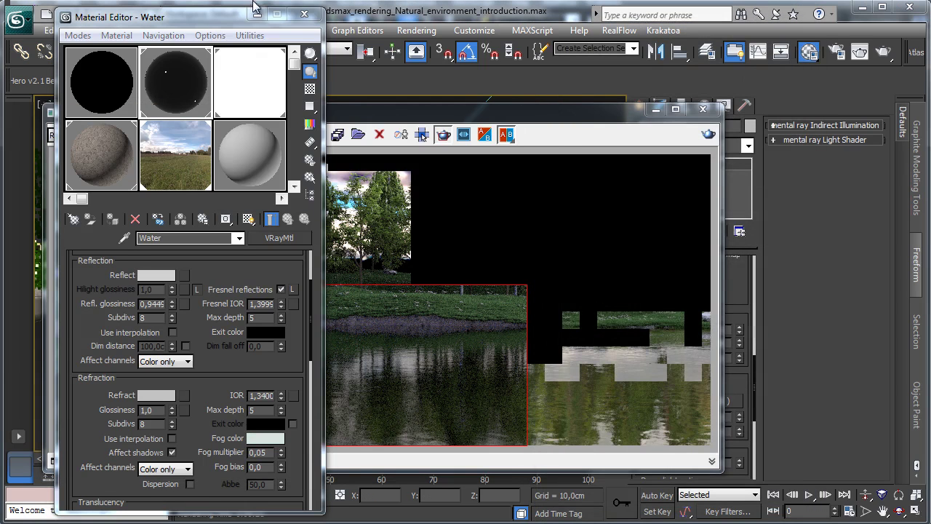
Step: Raise the V-Ray exposure ISO to 200 and re-render a region covering the central trees and shoreline
left_click(304, 14)
left_click_drag(228, 160, 525, 341)
left_click(418, 30)
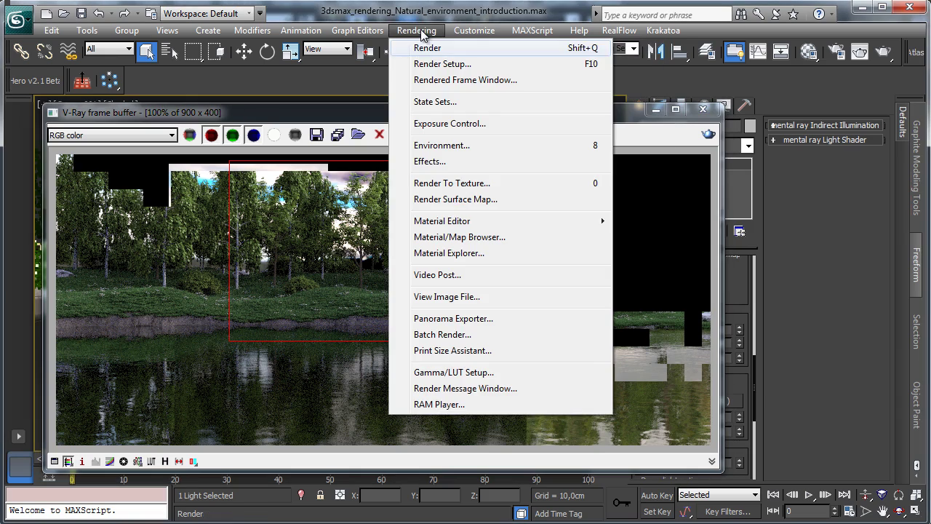
left_click(480, 124)
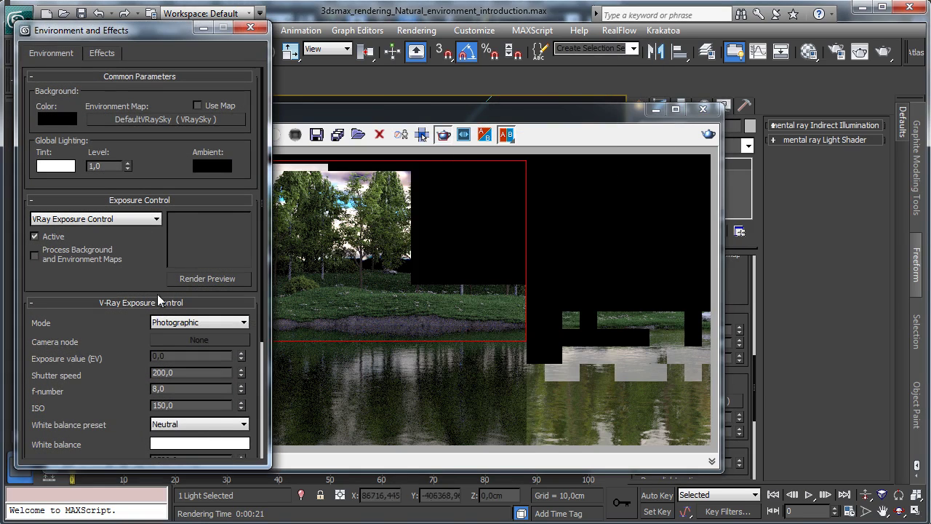
scroll(145, 349, "down", 2)
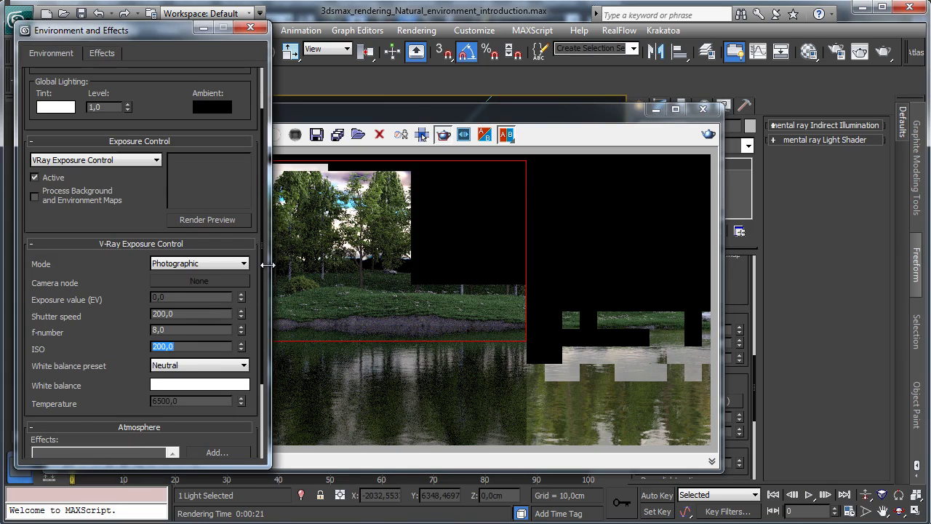
left_click(706, 134)
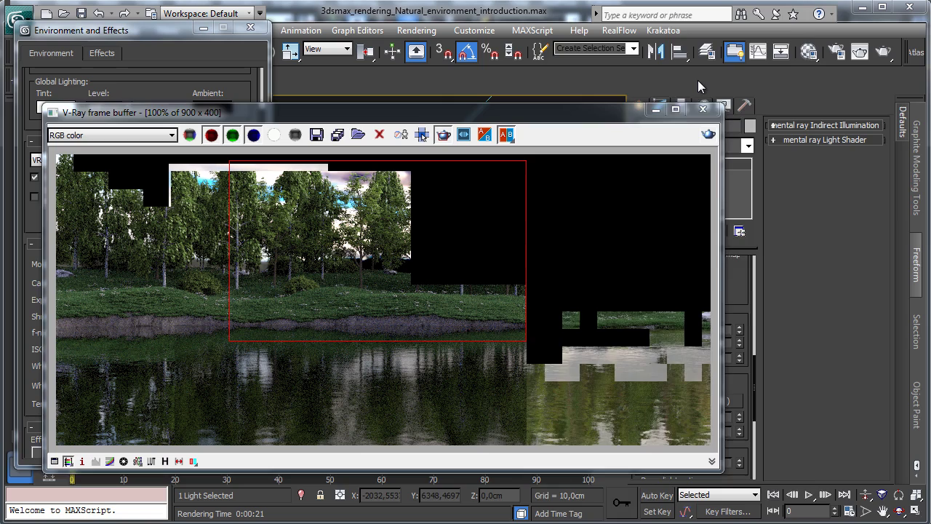
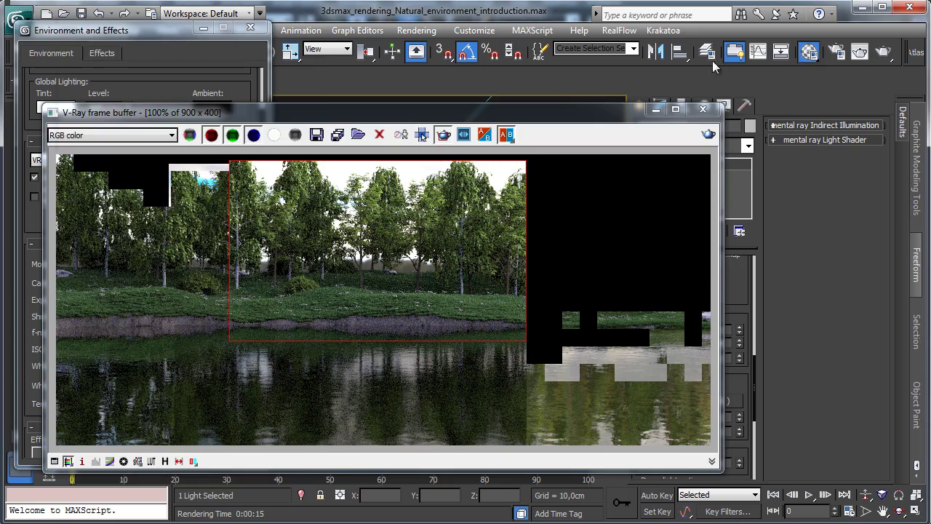
Step: Set the VRayHDRI sky map's gamma to about 0.7 and re-render a region over the central treetops and sky
left_click(811, 55)
left_click_drag(211, 14, 760, 48)
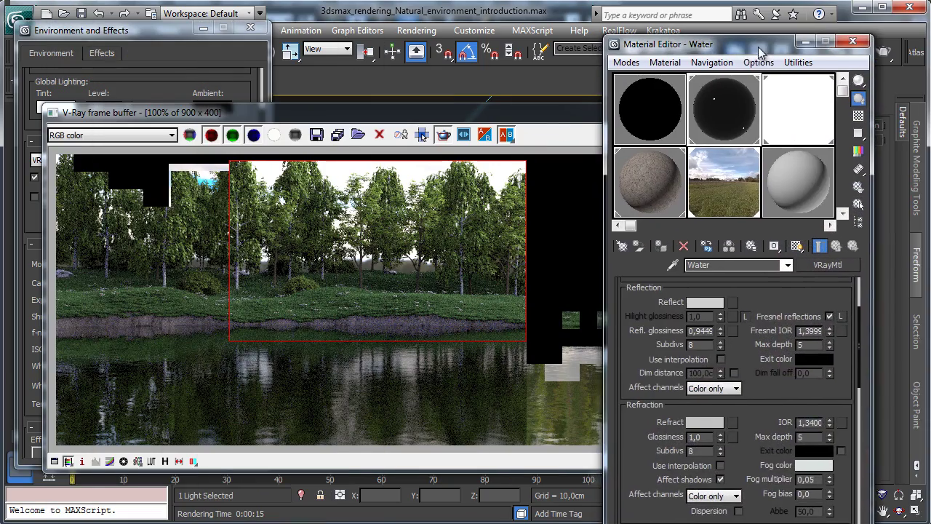
left_click(725, 182)
left_click_drag(814, 389, 838, 293)
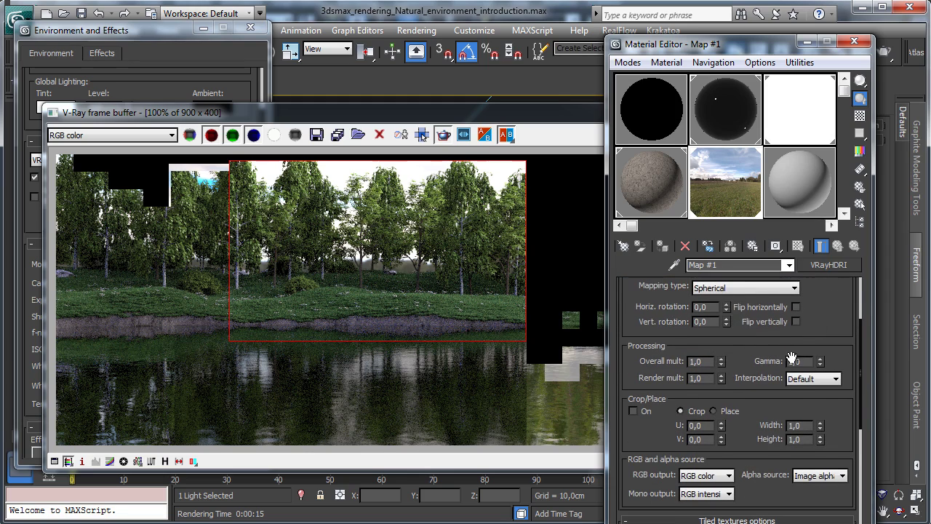
left_click_drag(816, 362, 821, 366)
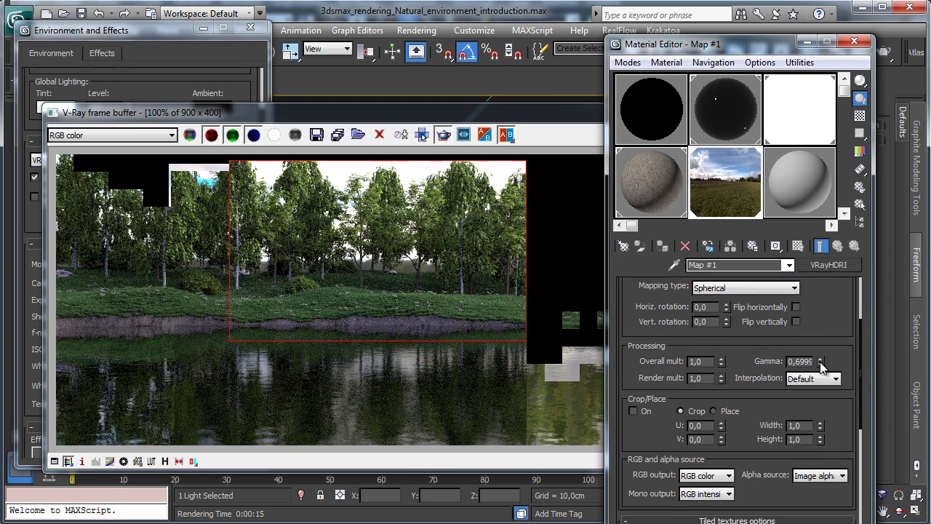
left_click_drag(256, 157, 518, 285)
left_click(708, 134)
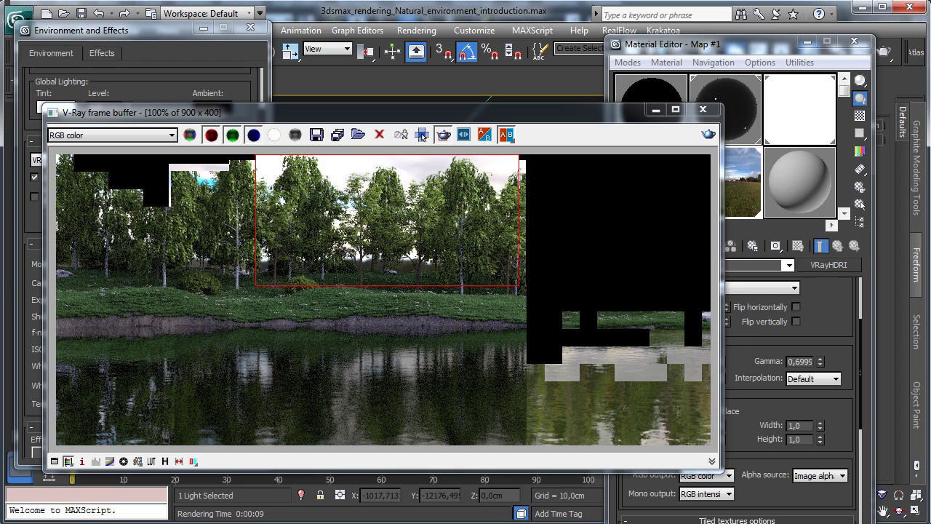
Step: Render one region over the trees at the image's left end and another over those at its right end
left_click_drag(92, 158, 271, 278)
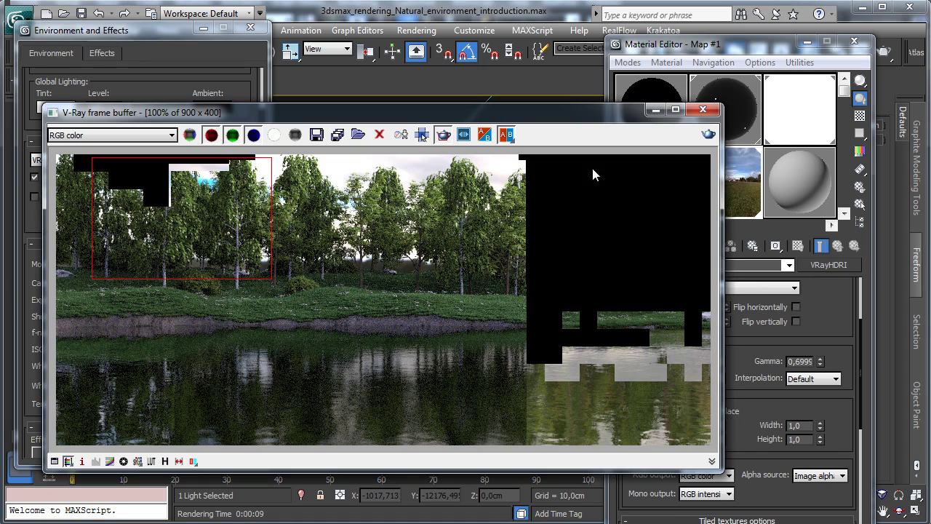
left_click(706, 134)
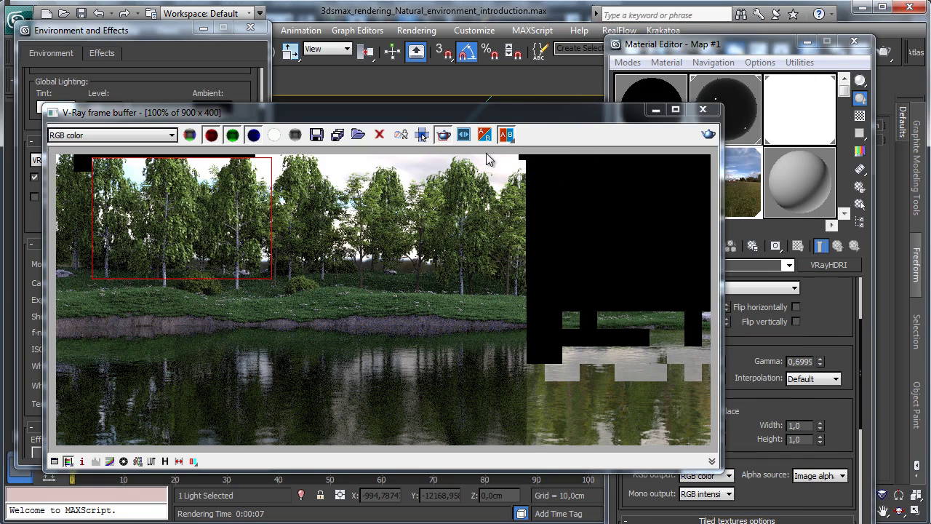
left_click_drag(492, 156, 710, 283)
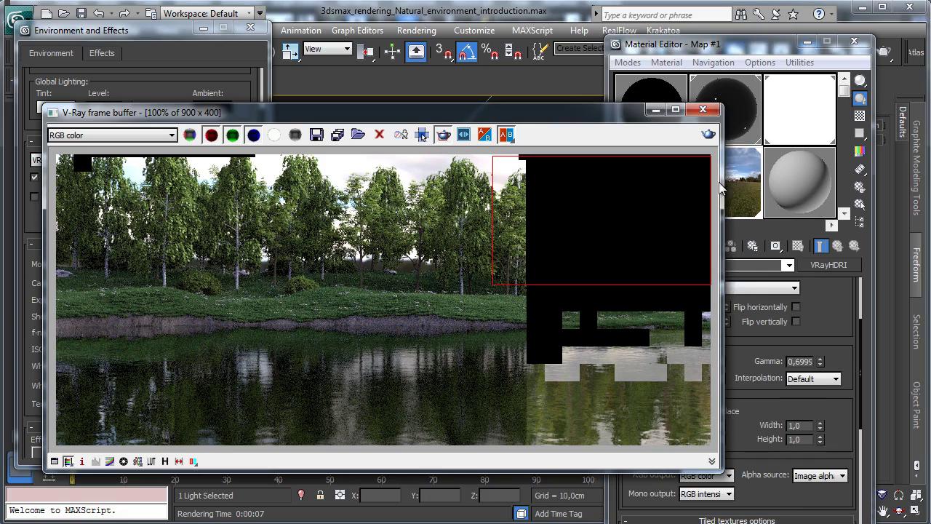
left_click(708, 134)
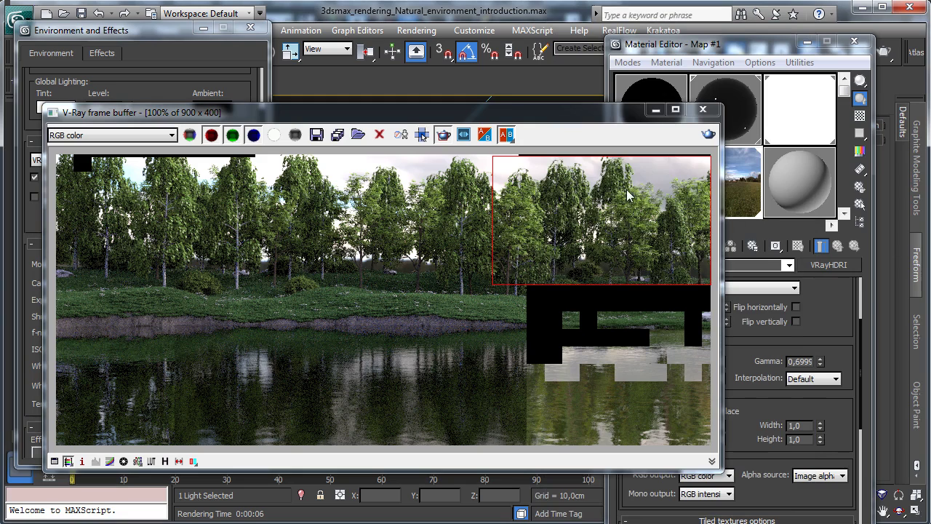
Step: Turn off region rendering, save the scene and close the material and environment settings
left_click(443, 134)
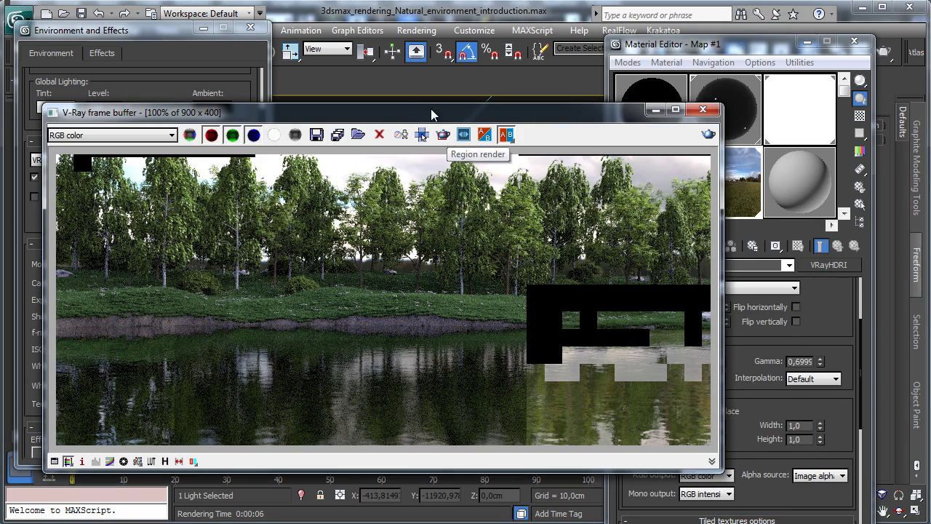
left_click(81, 14)
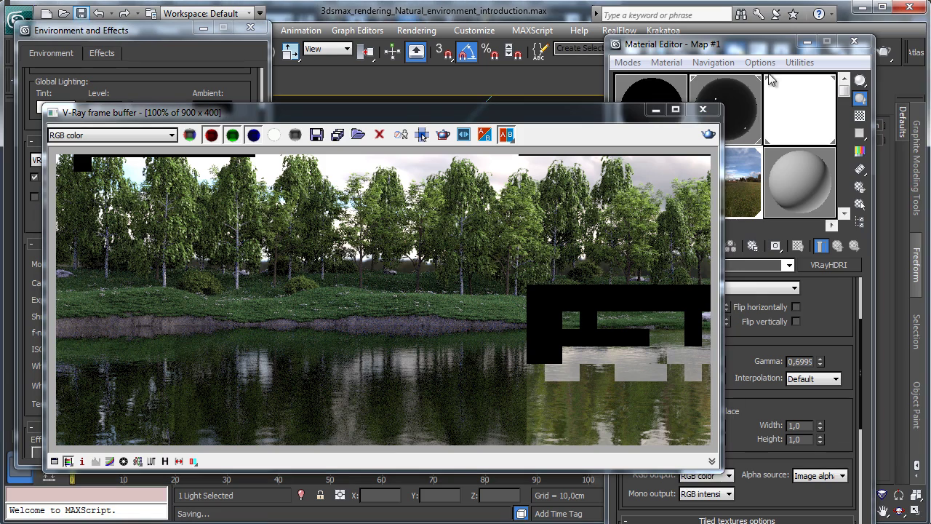
left_click(855, 44)
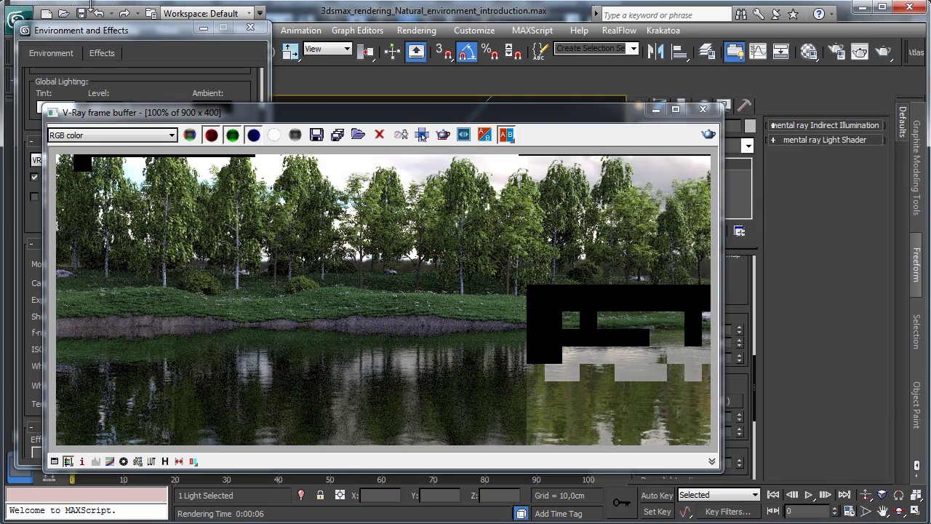
left_click(251, 28)
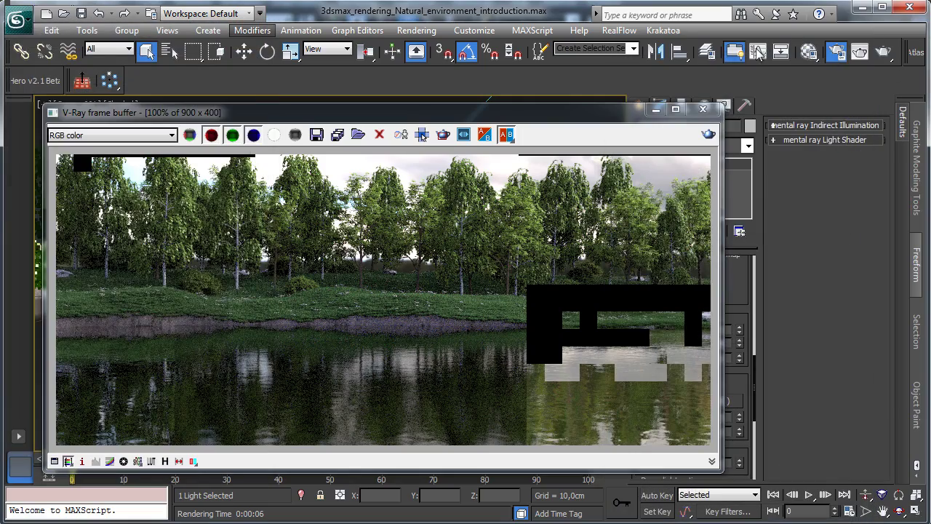
Step: Set the output width to 1280 and use the Mitchell-Netravali antialiasing filter with Adaptive DMC max subdivs of 8
key("F10")
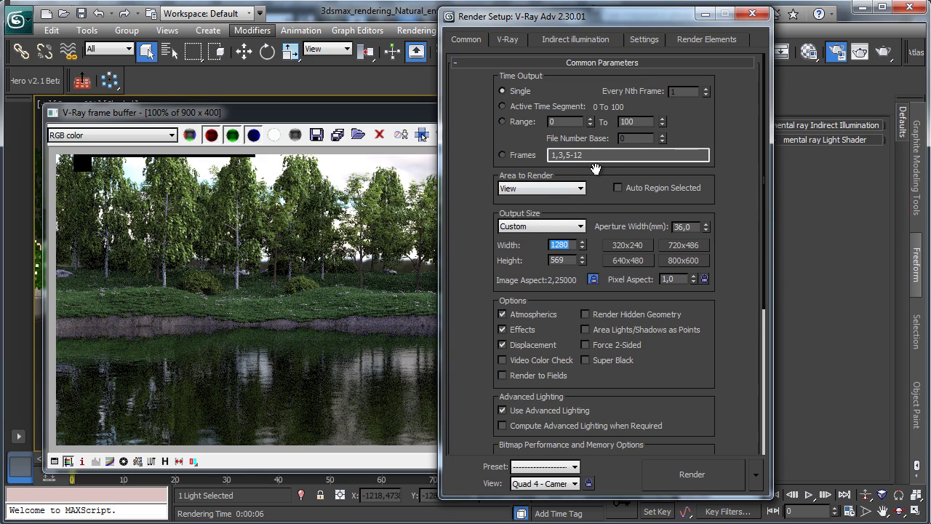
left_click_drag(693, 381, 607, 157)
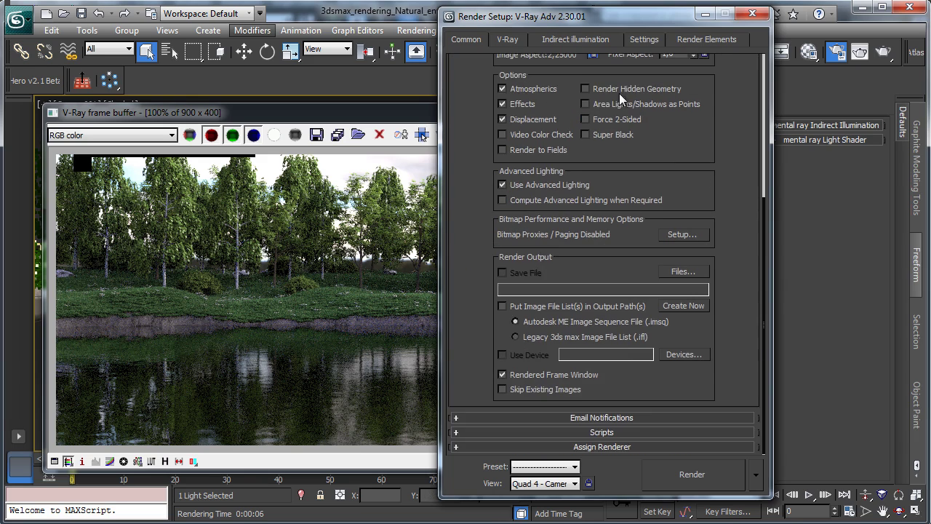
left_click(507, 39)
left_click(550, 183)
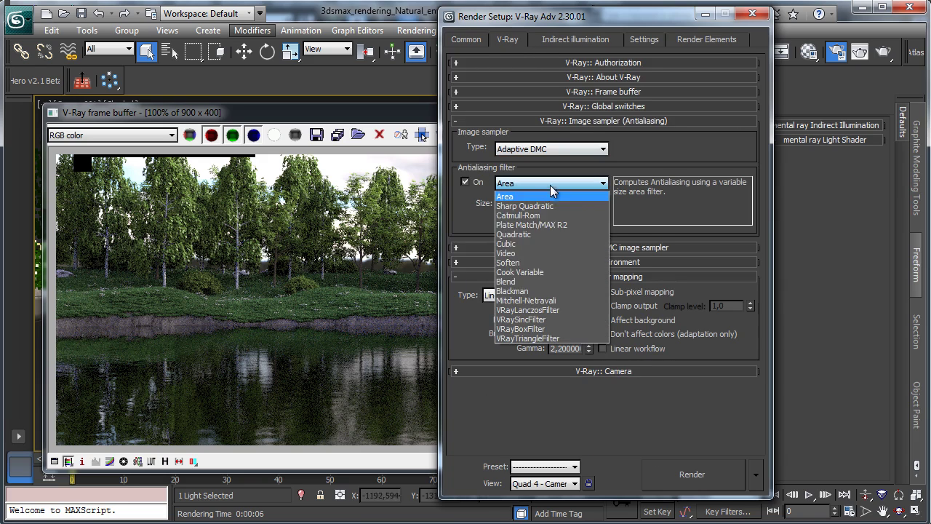
left_click(552, 300)
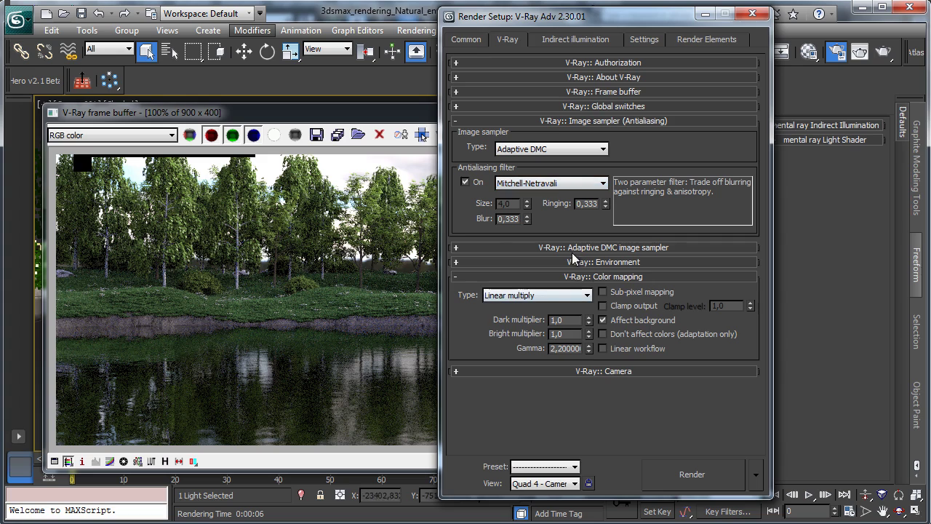
left_click(522, 248)
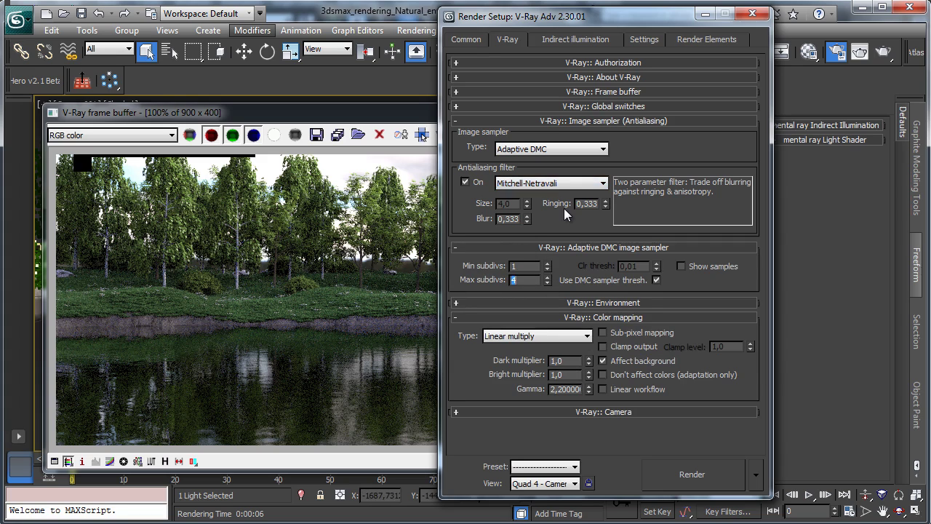
Step: Turn on V-Ray indirect illumination, start a full-frame render and cancel it
left_click(595, 39)
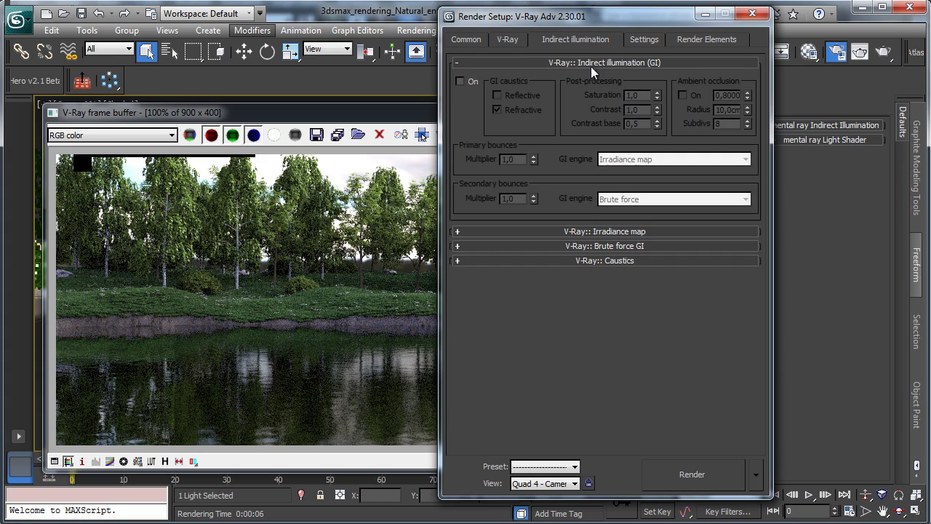
left_click(466, 81)
left_click(506, 40)
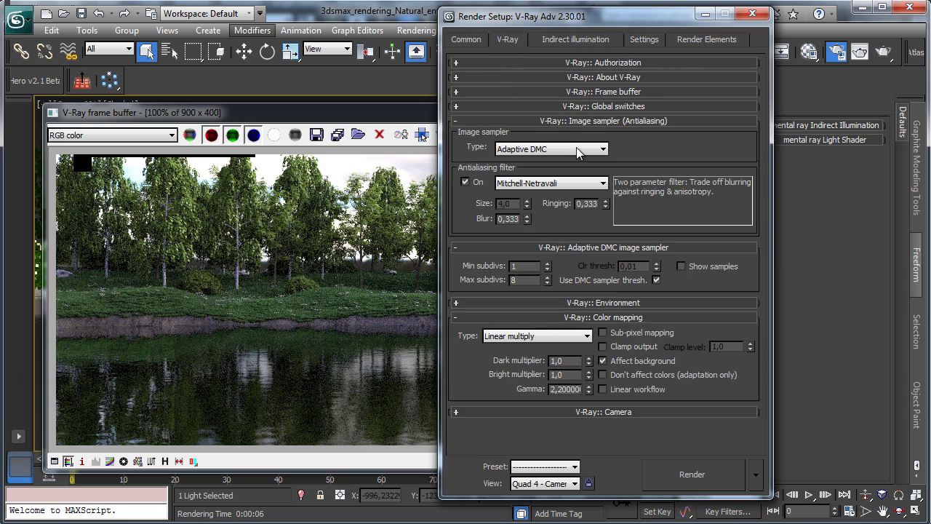
left_click(466, 182)
key("shift+q")
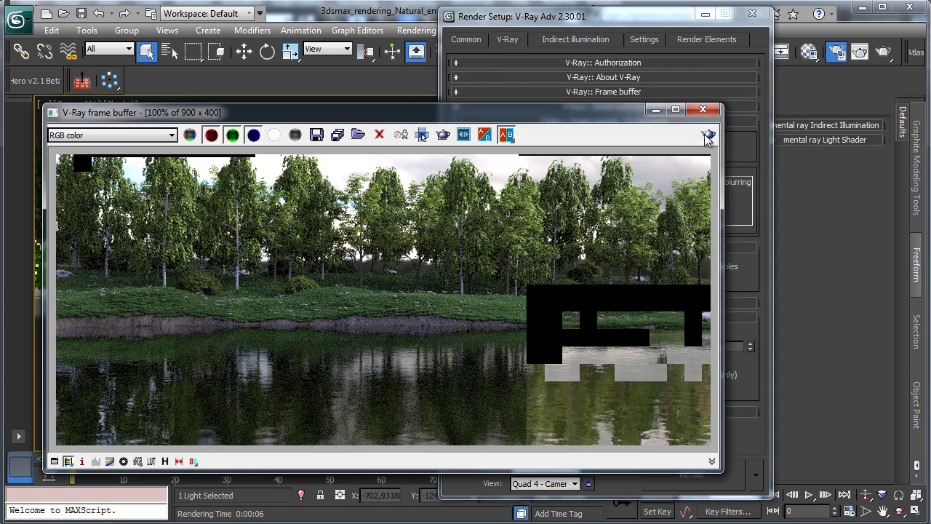
left_click(707, 136)
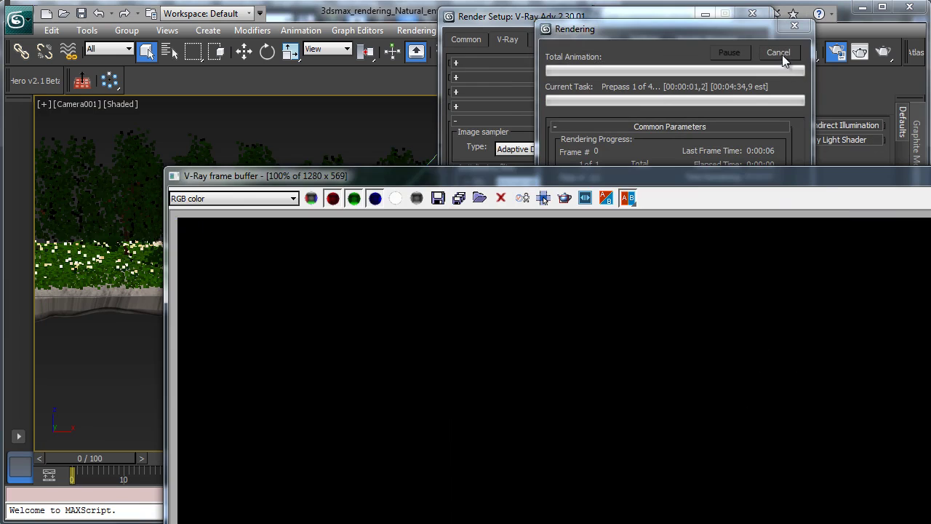
left_click(777, 52)
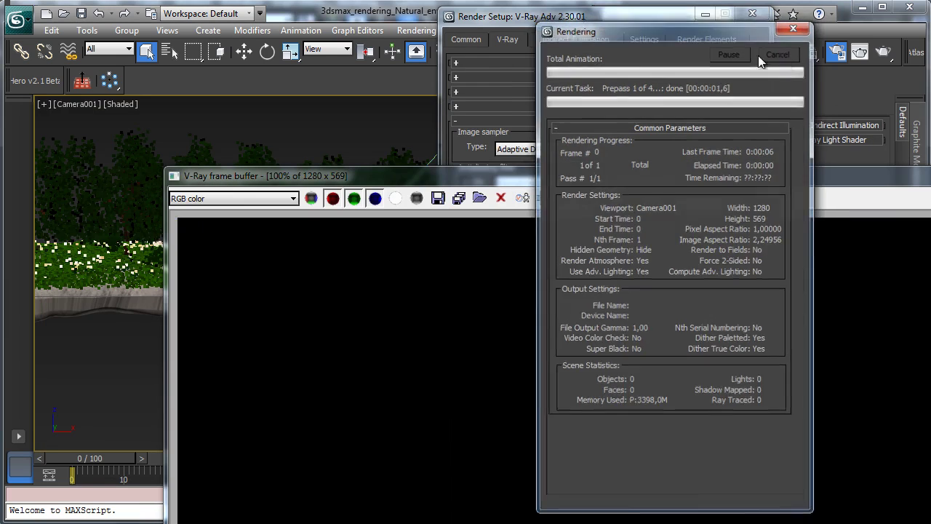
Step: Set the irradiance map's built-in preset to Low for the primary bounces
left_click(560, 40)
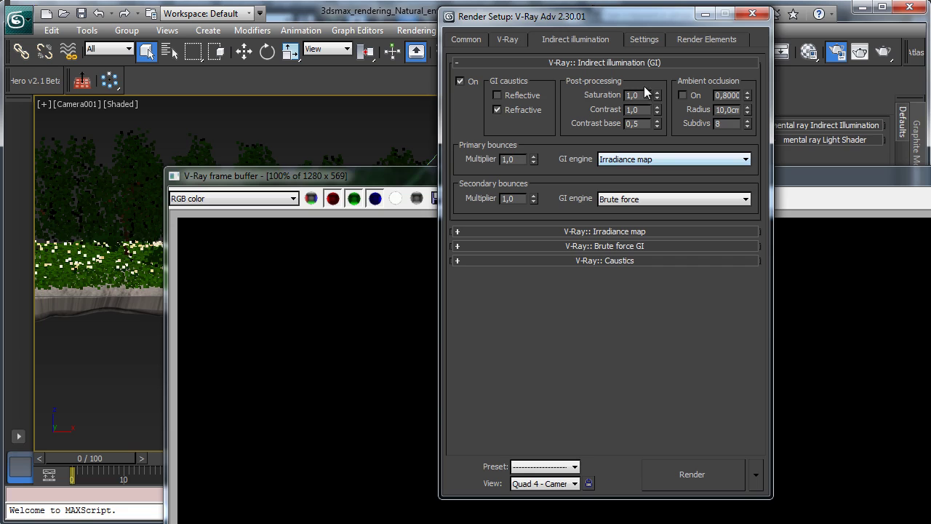
left_click(570, 231)
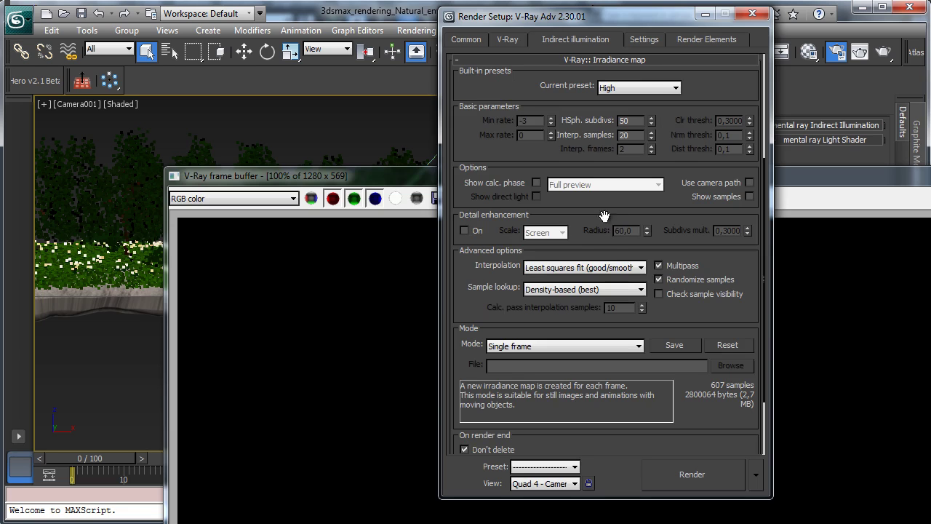
left_click(636, 87)
left_click(628, 118)
left_click(603, 59)
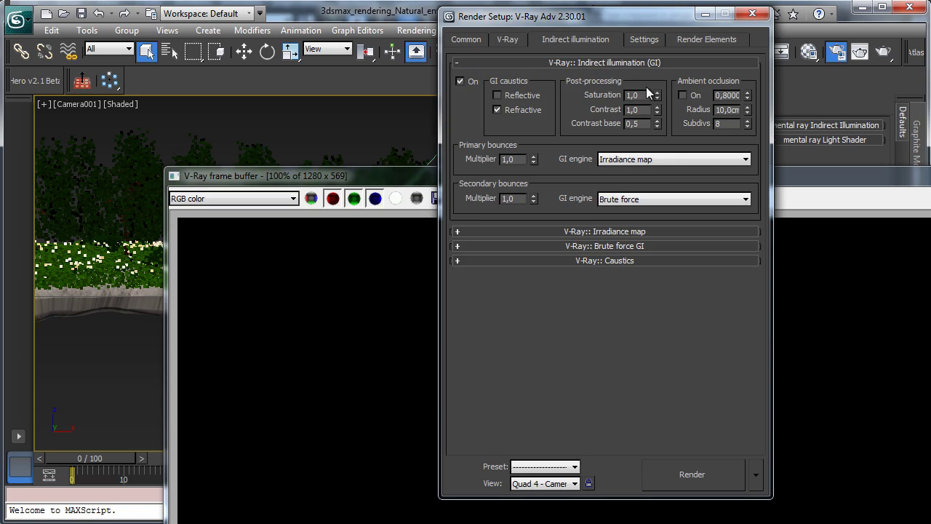
Step: Switch the secondary bounces to Light cache with 500 subdivs
left_click(680, 199)
left_click(634, 242)
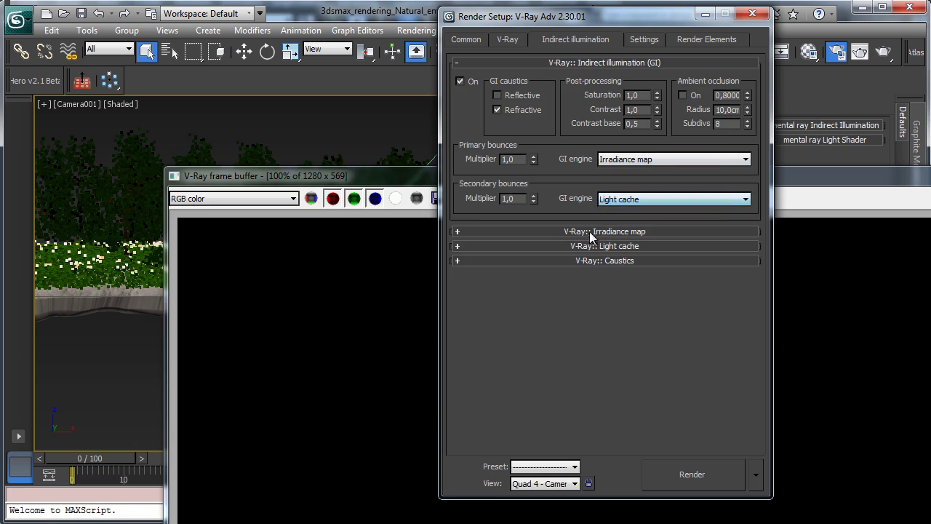
left_click(595, 246)
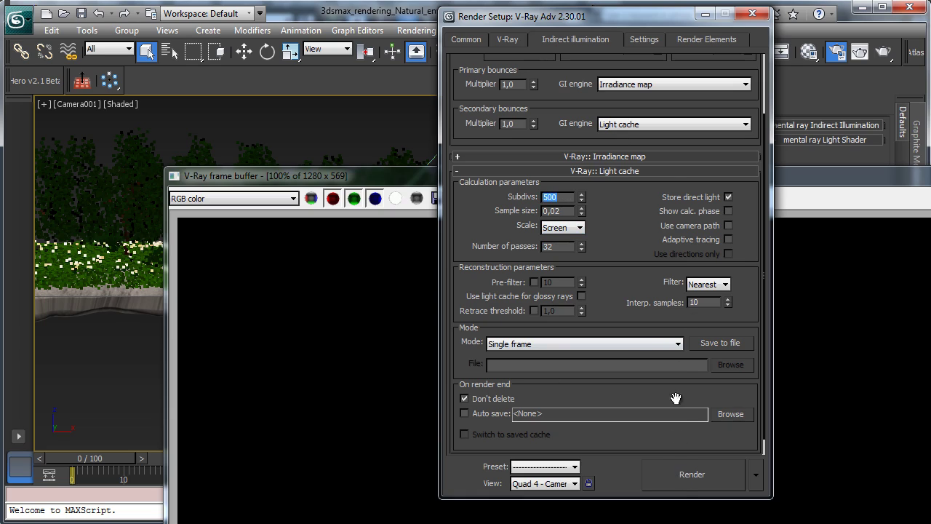
Step: Check the DMC sampler settings, test-render the full camera view and minimize the frame buffer
left_click(647, 44)
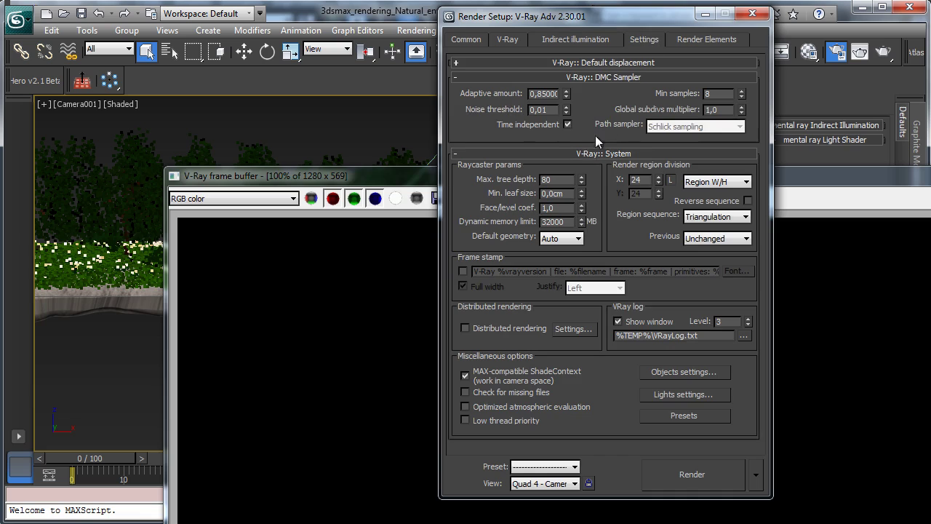
left_click(691, 474)
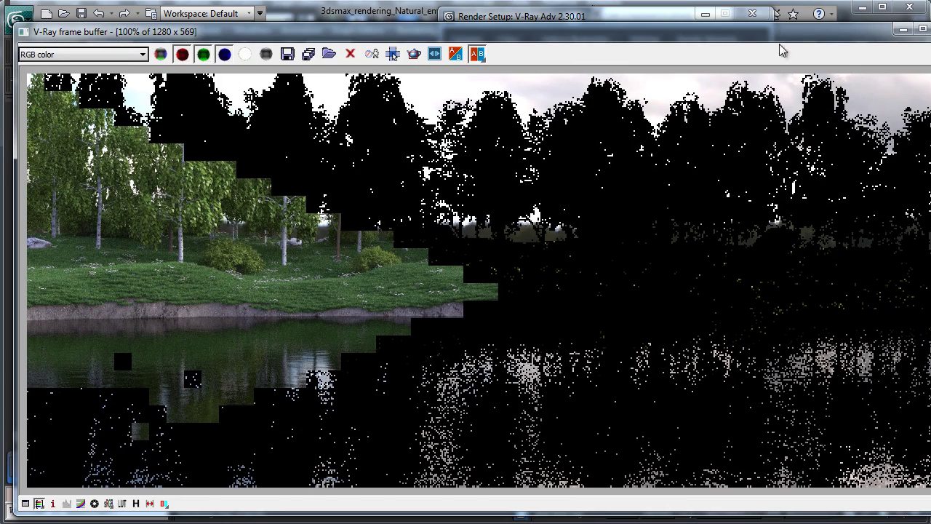
left_click(902, 29)
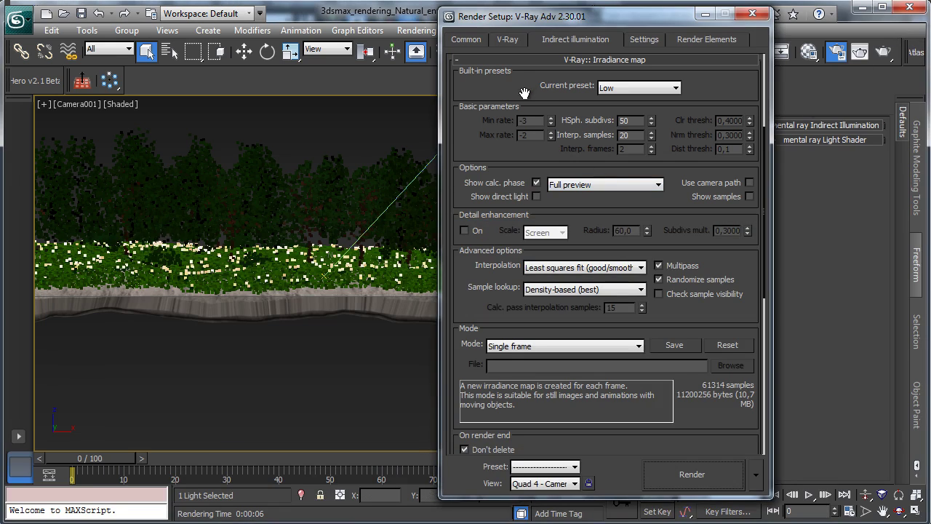
Step: Set the irradiance map preset to Medium and turn on the Mitchell-Netravali antialiasing filter
left_click(625, 88)
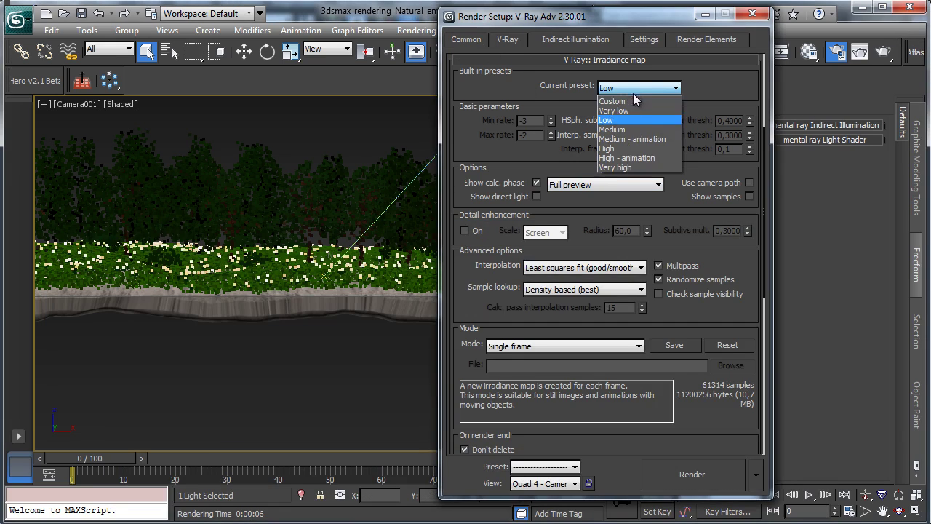
left_click(633, 131)
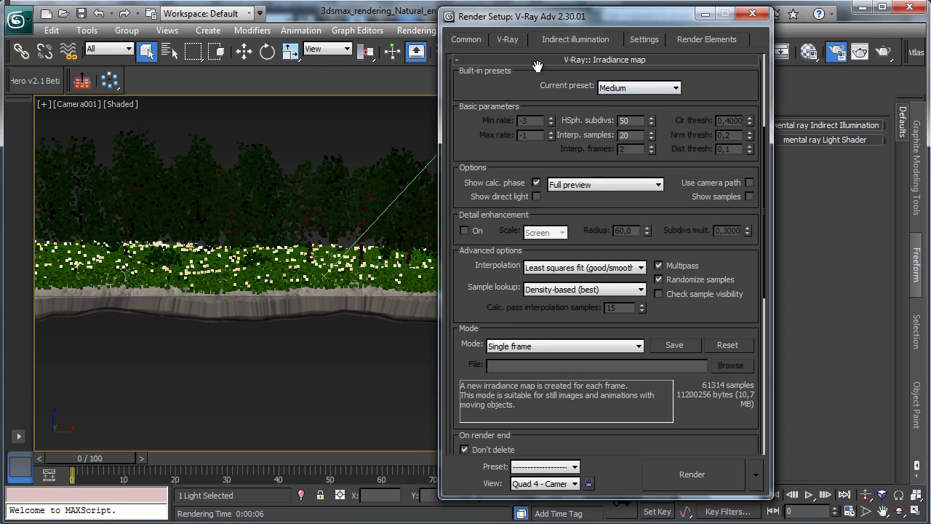
left_click(512, 40)
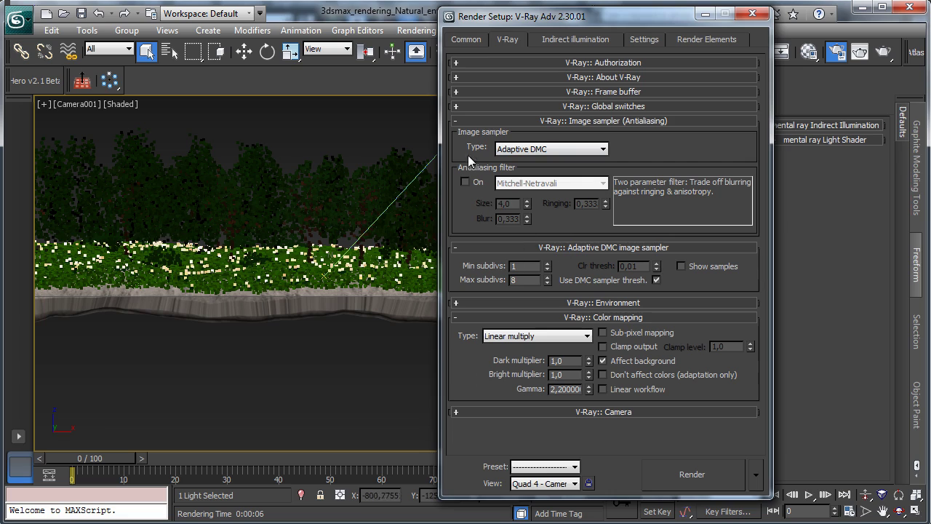
left_click(475, 183)
Step: Check the DMC sampler settings, save the scene and start the final camera render
left_click(644, 40)
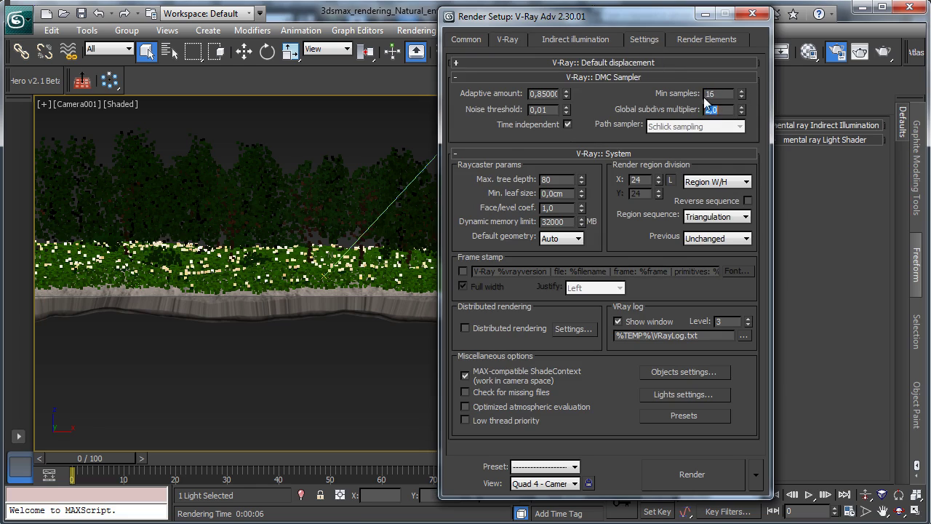
left_click(471, 41)
key("ctrl+s")
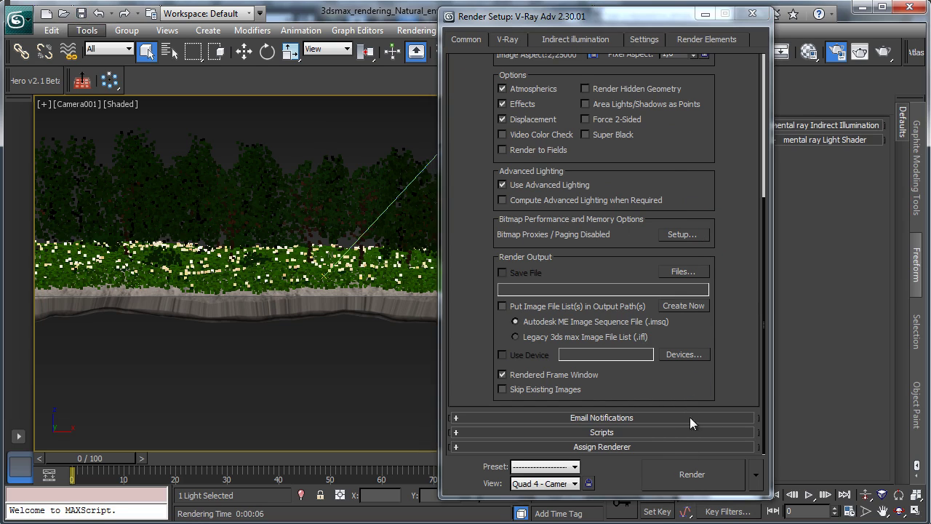
left_click(679, 473)
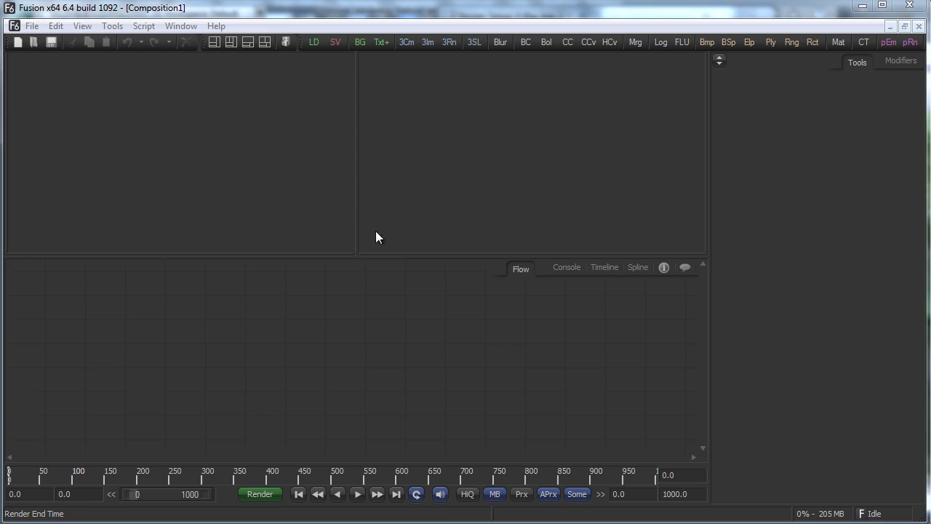
Step: In Fusion, switch the new composition to a single-viewer layout and enlarge the viewer area
left_click(357, 285)
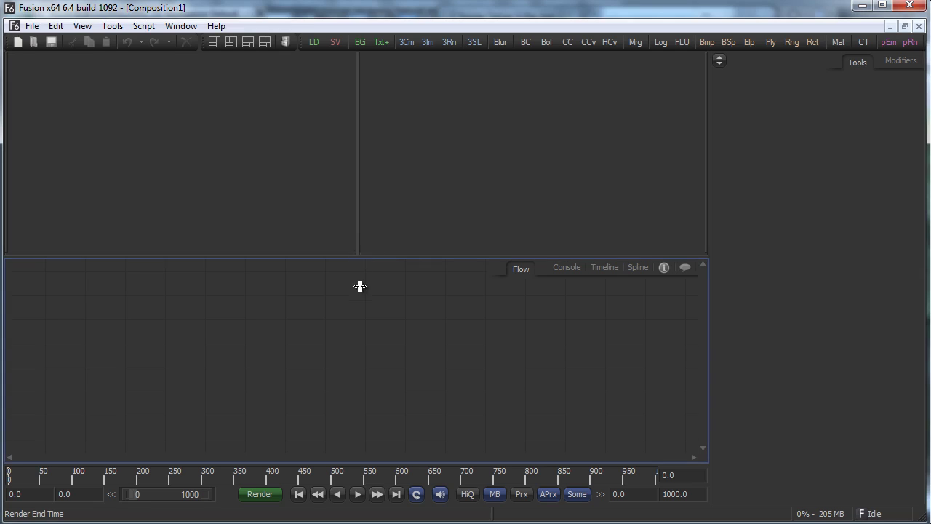
left_click(215, 42)
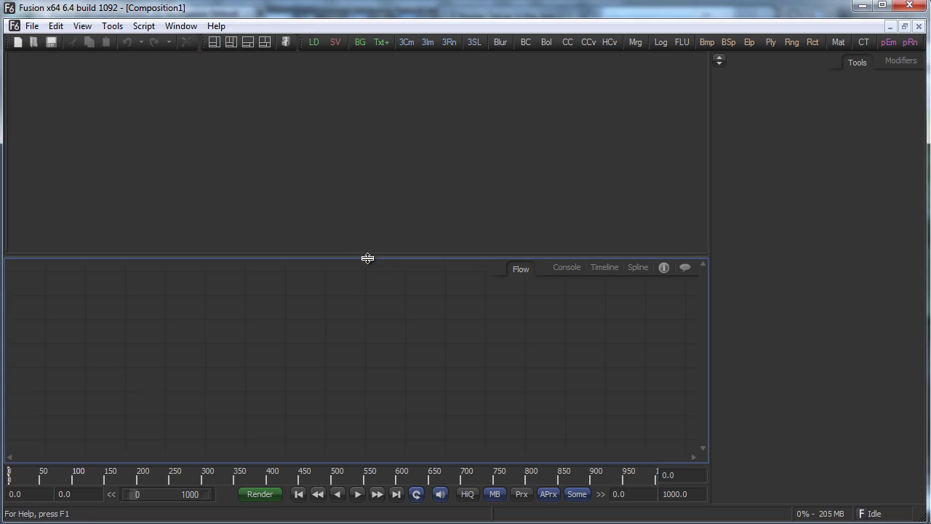
left_click_drag(375, 256, 376, 301)
Step: Add a Loader tool to the flow and browse through the desktop's Dropbox folder shortcut to the tutorials folder
right_click(192, 360)
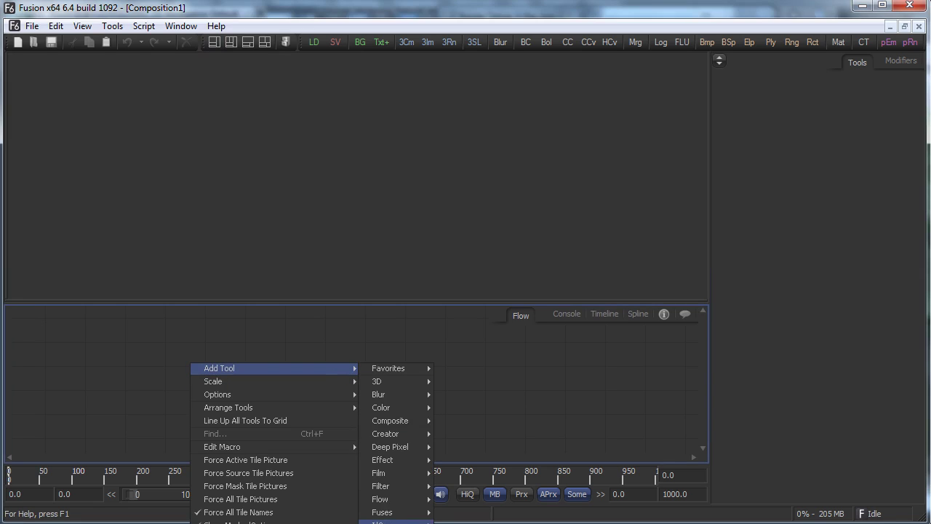
left_click(454, 520)
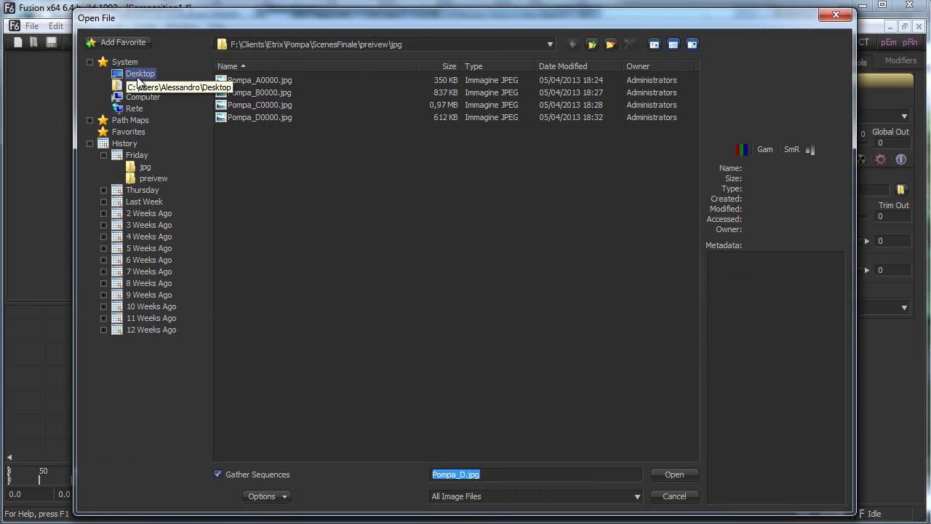
left_click(138, 75)
double_click(256, 105)
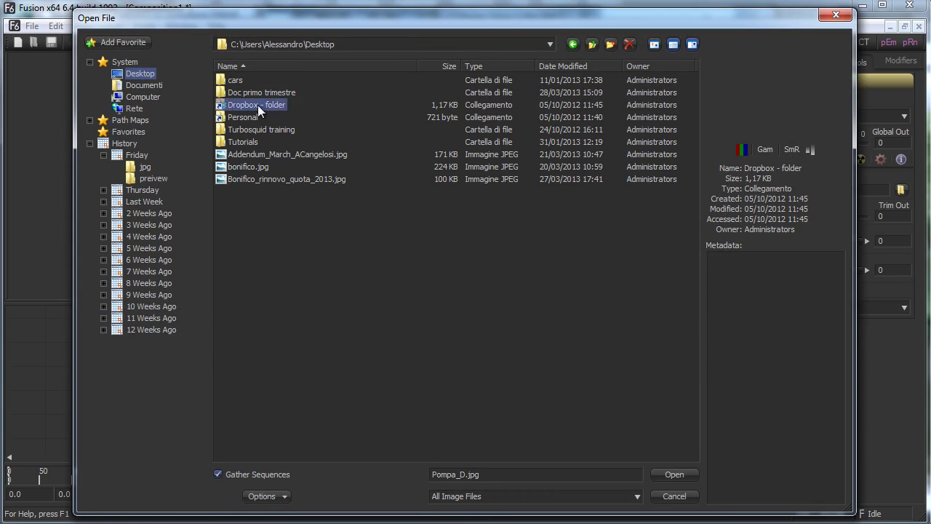
double_click(260, 104)
left_click(248, 80)
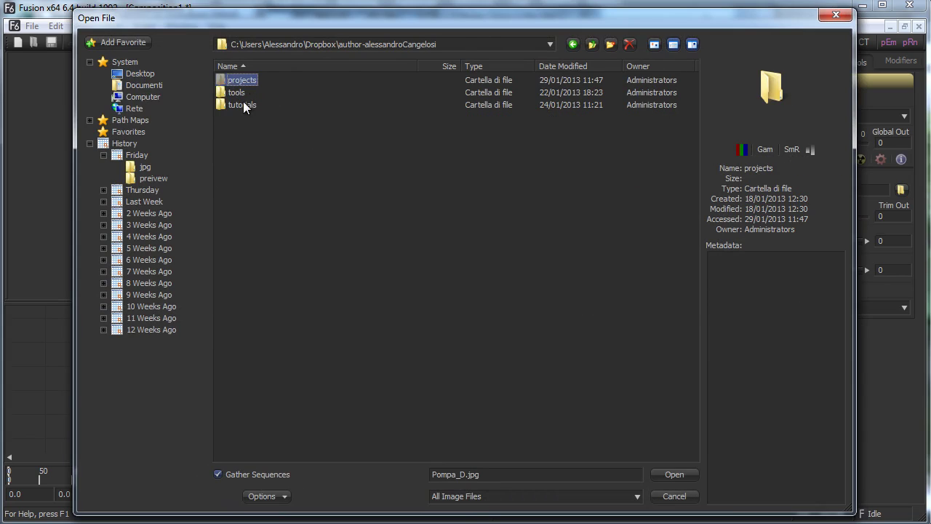
double_click(242, 105)
Step: Load 3dsmax_rendering_Natural_environment_introduction.tif from the April 2013 tutorial's Beauty pass folder
double_click(247, 81)
left_click(238, 81)
double_click(238, 81)
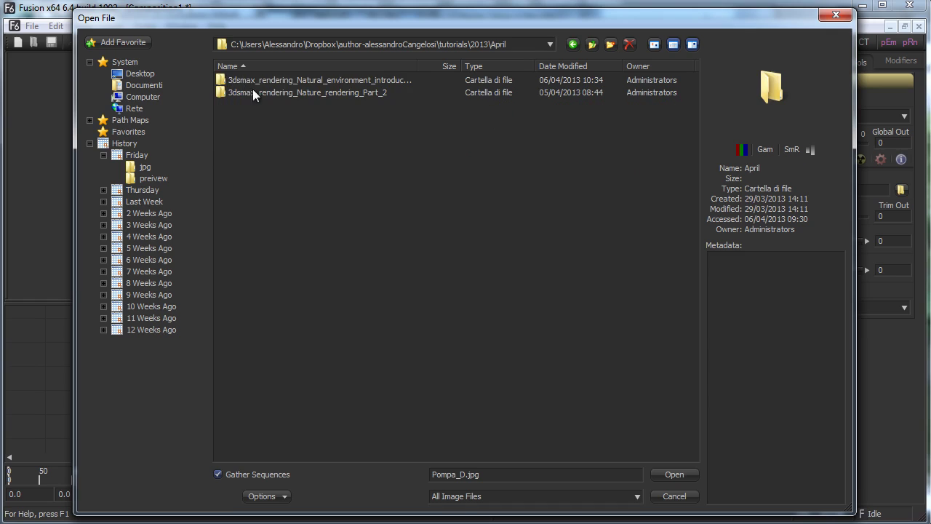
double_click(255, 81)
double_click(252, 81)
left_click(259, 81)
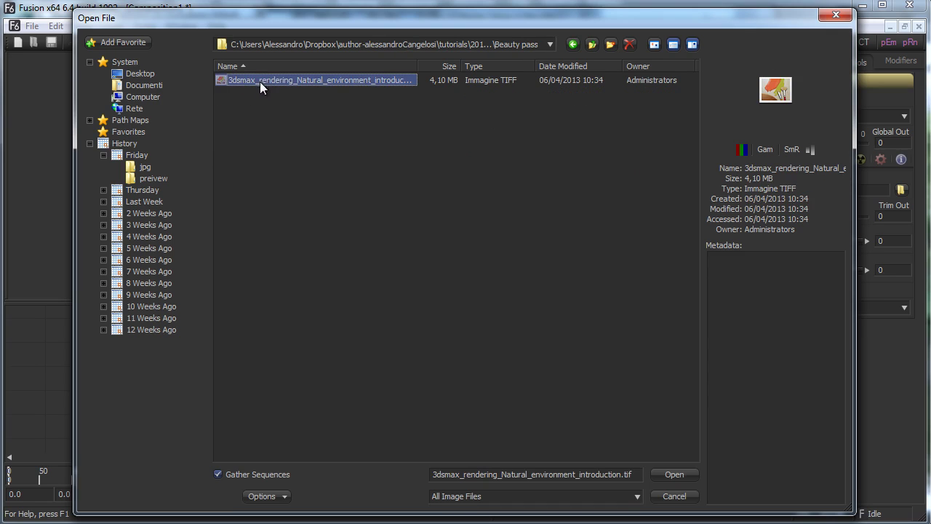
left_click(674, 474)
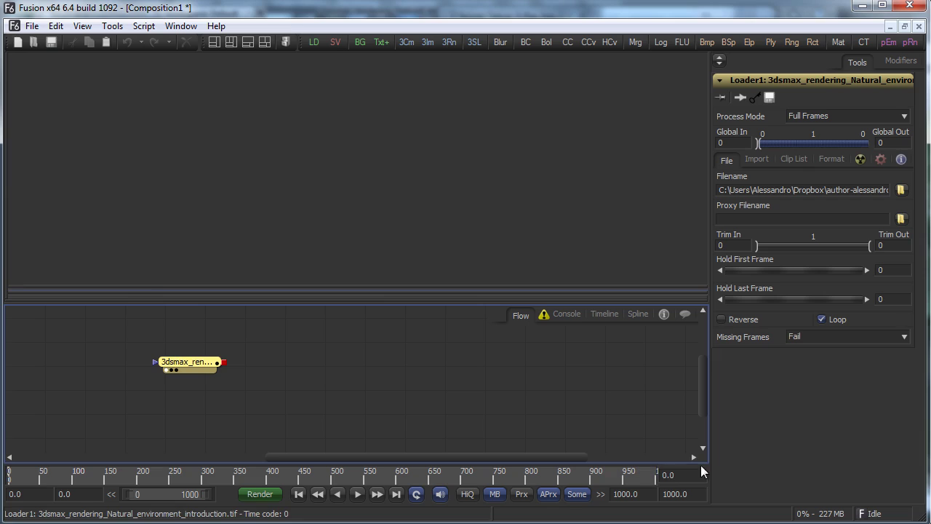
Step: Display the loaded render in the viewer and set the composition's end frame to 0
key("1")
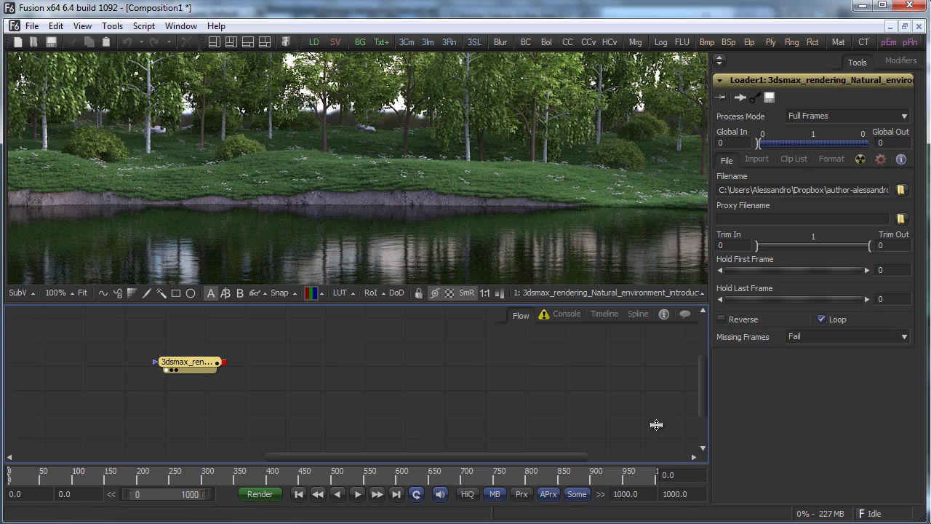
key("Return")
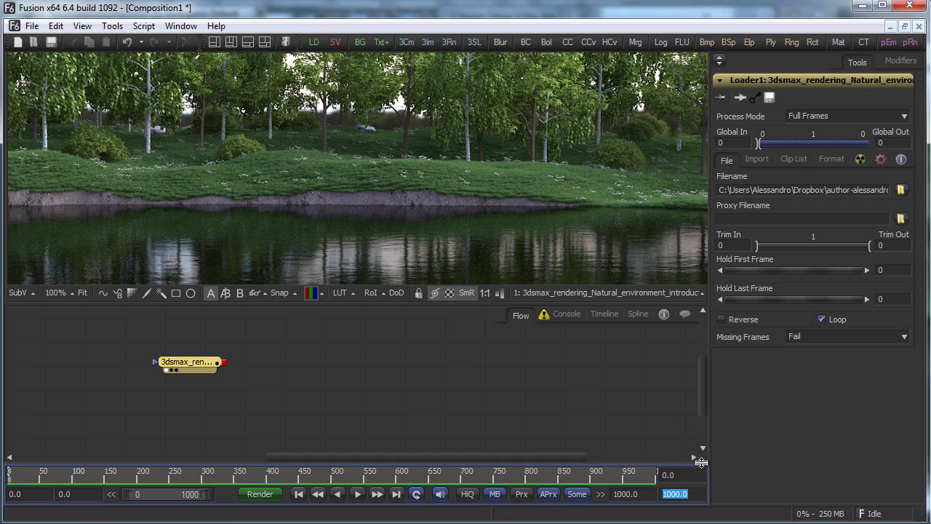
type("0")
key("Return")
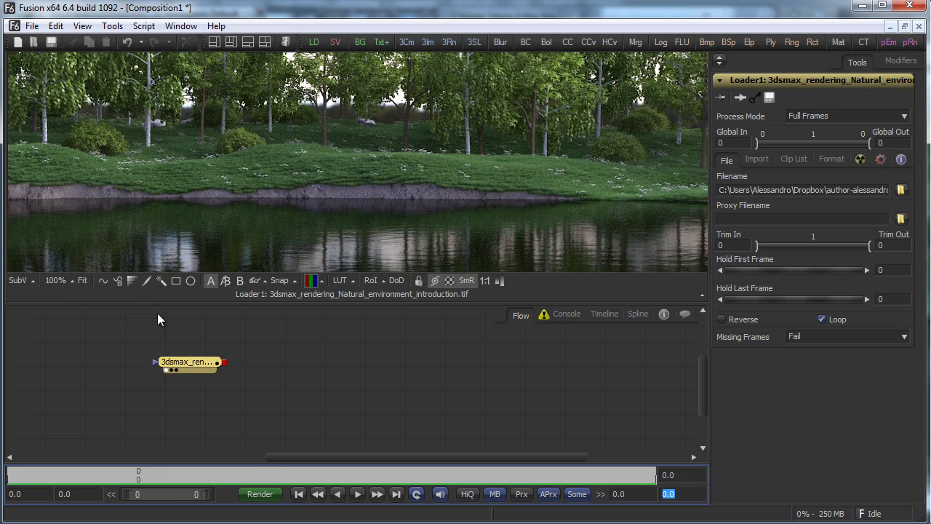
Step: Enlarge the viewer area, reposition the Loader node in the flow and fit the whole image in view
left_click_drag(159, 303, 164, 357)
left_click_drag(176, 424, 116, 415)
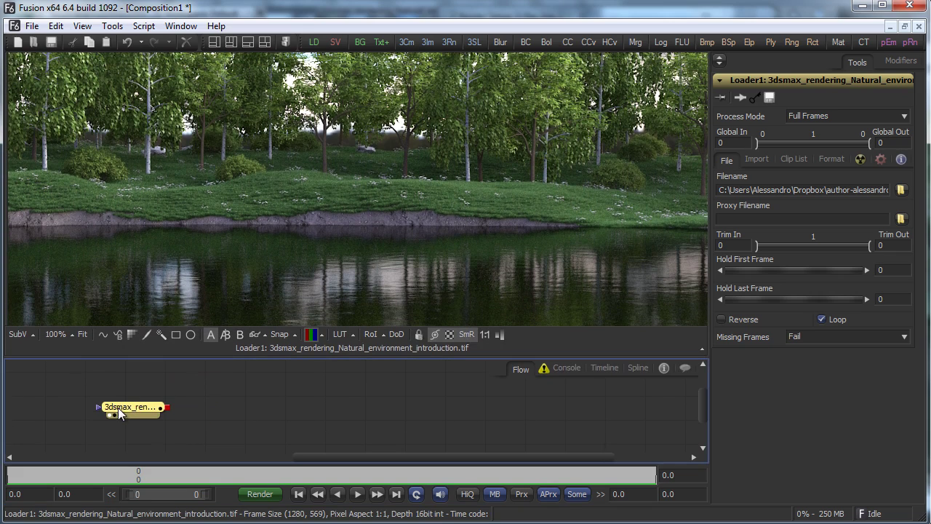
left_click(62, 332)
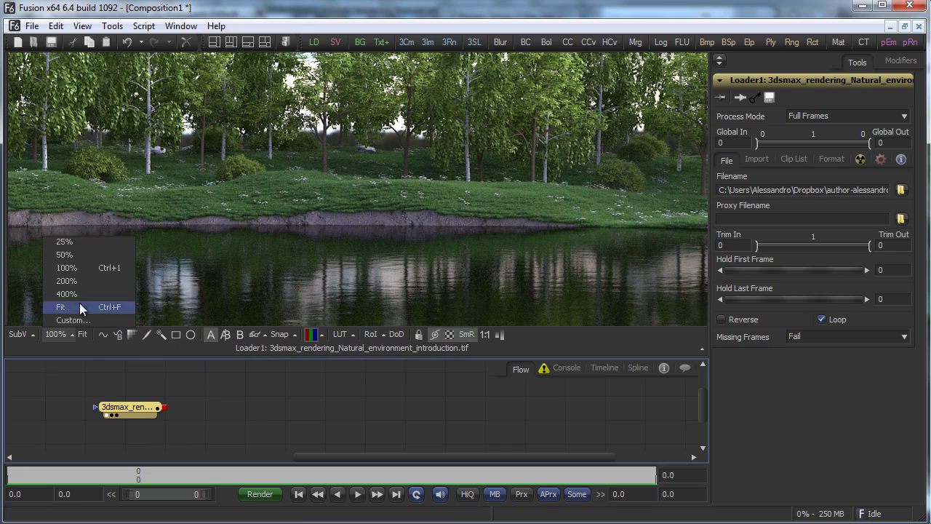
left_click(66, 306)
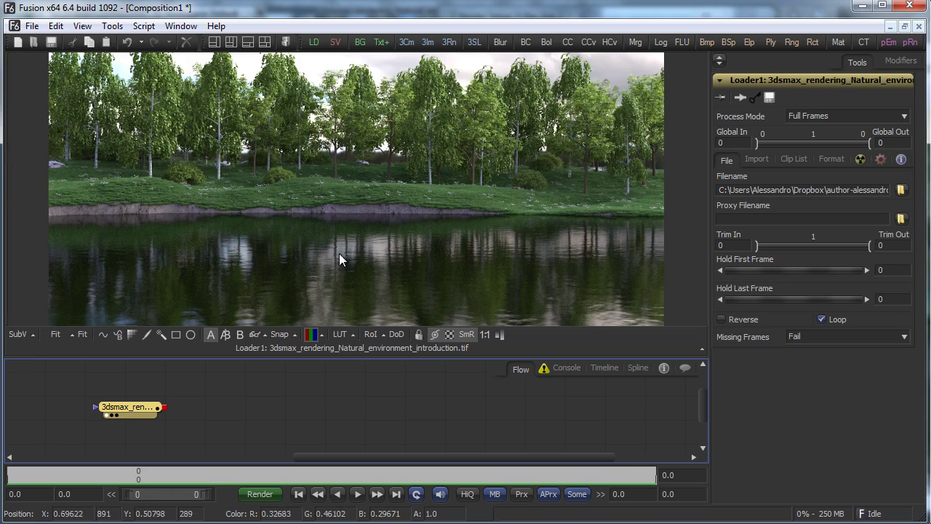
Step: Add a Brightness / Contrast tool, connect the Loader's output to it and display its result in the viewer
right_click(196, 389)
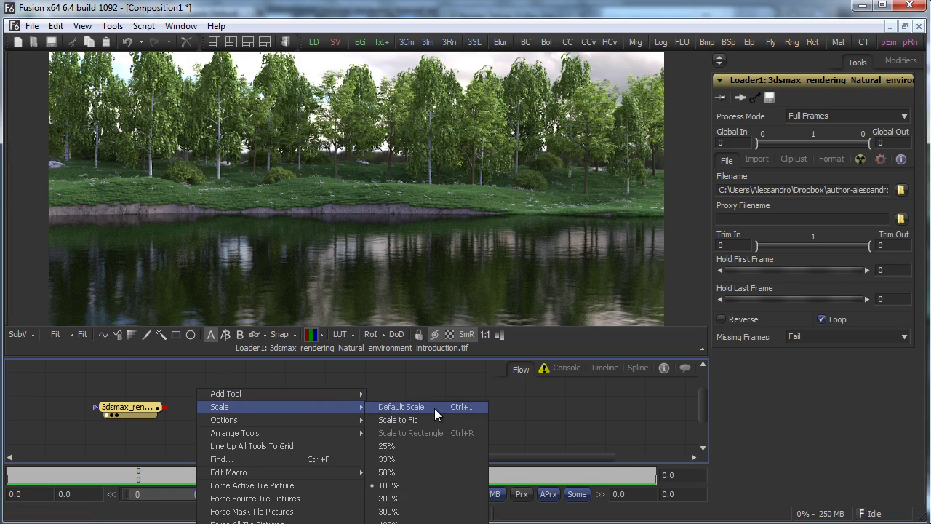
mouse_move(356, 393)
mouse_move(428, 432)
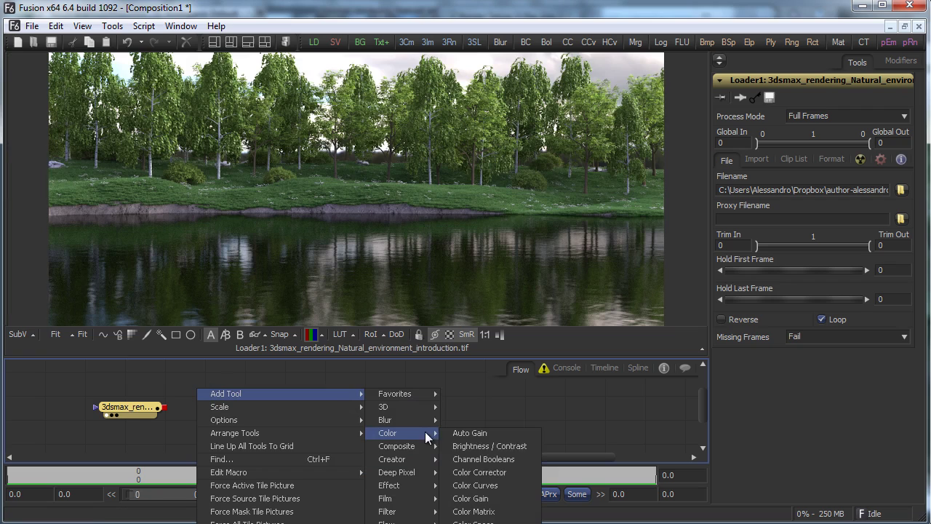
left_click(500, 445)
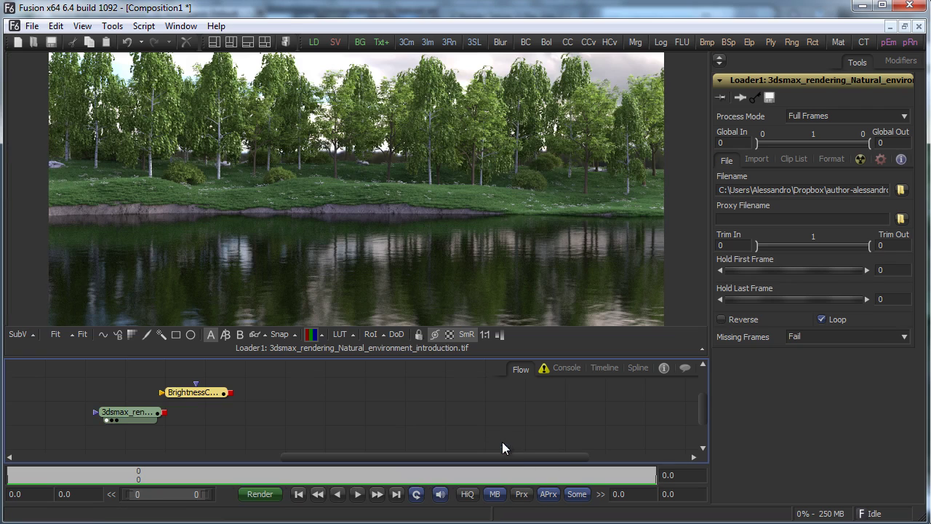
left_click_drag(165, 412, 191, 411)
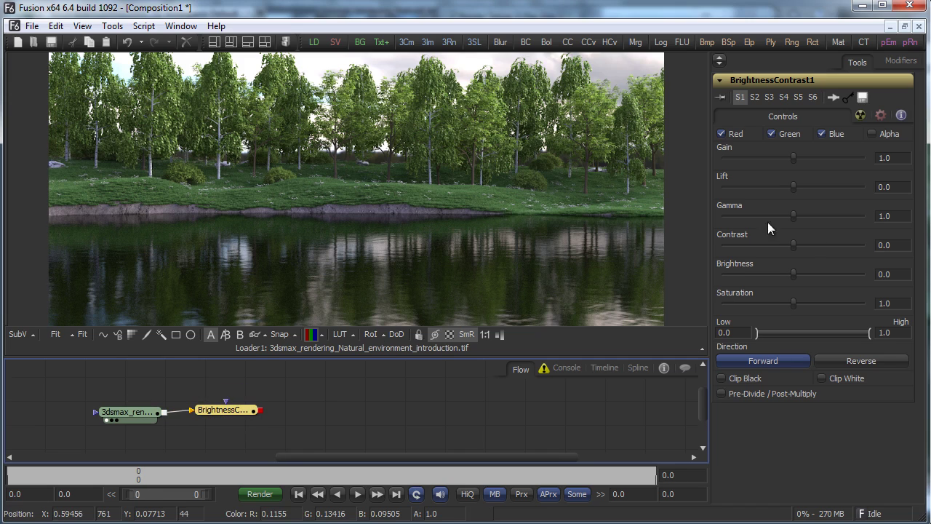
key("1")
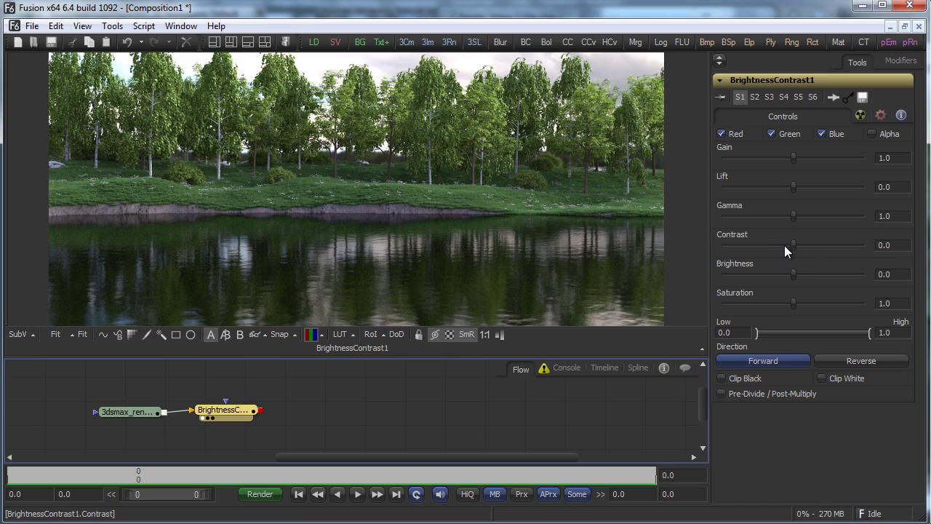
Step: Raise the contrast to about 0.208 and the brightness to about 0.021, comparing the result with the original render
left_click_drag(794, 245, 799, 245)
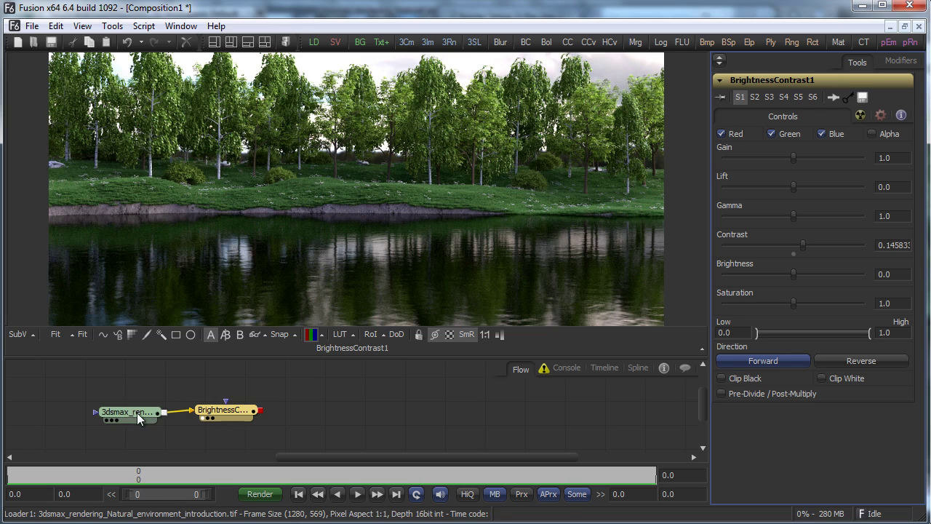
left_click_drag(137, 412, 305, 219)
left_click_drag(221, 410, 408, 260)
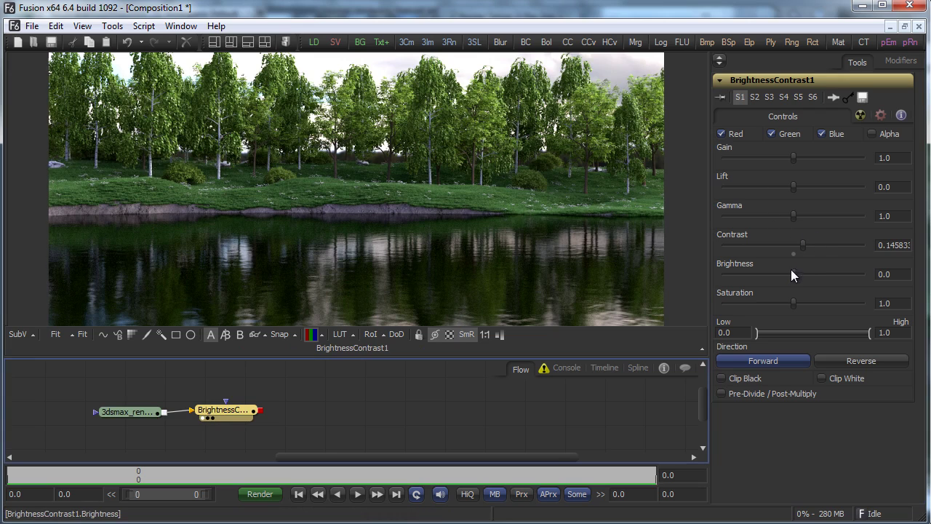
left_click_drag(793, 274, 797, 275)
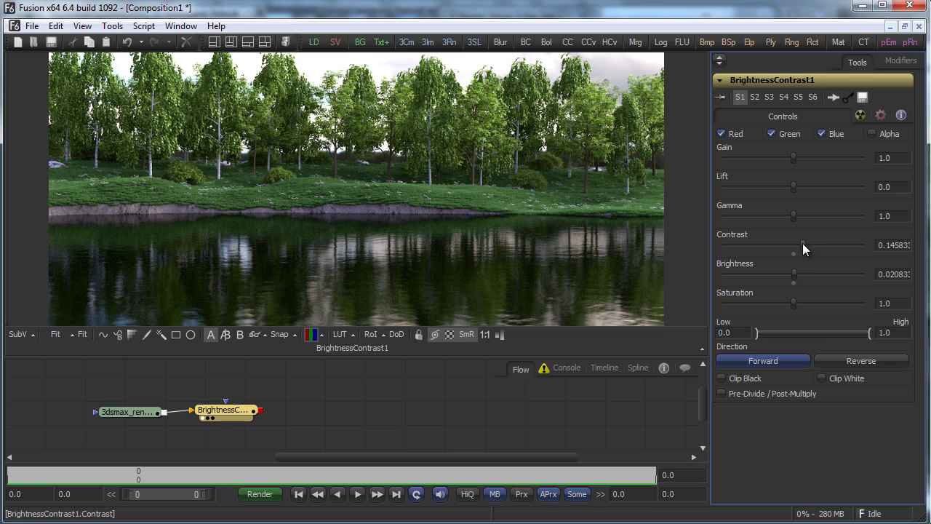
left_click_drag(802, 243, 806, 247)
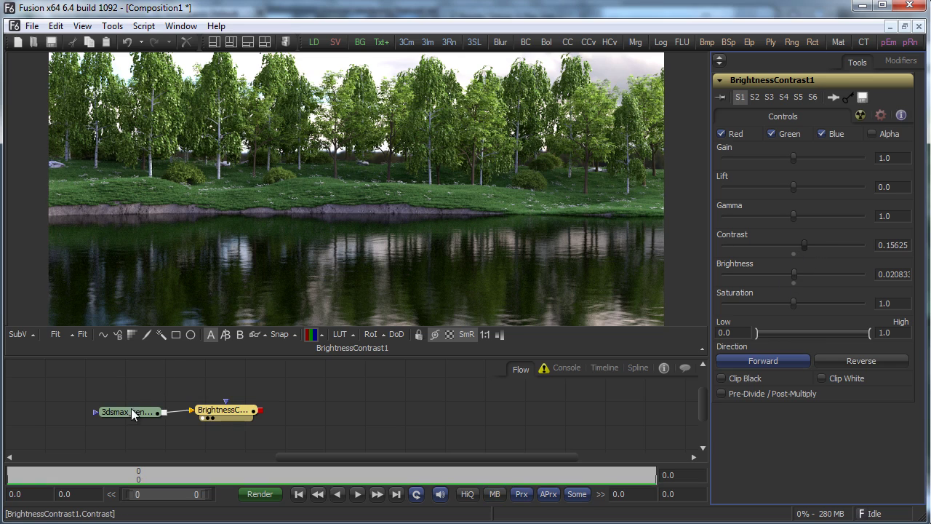
left_click_drag(134, 412, 246, 309)
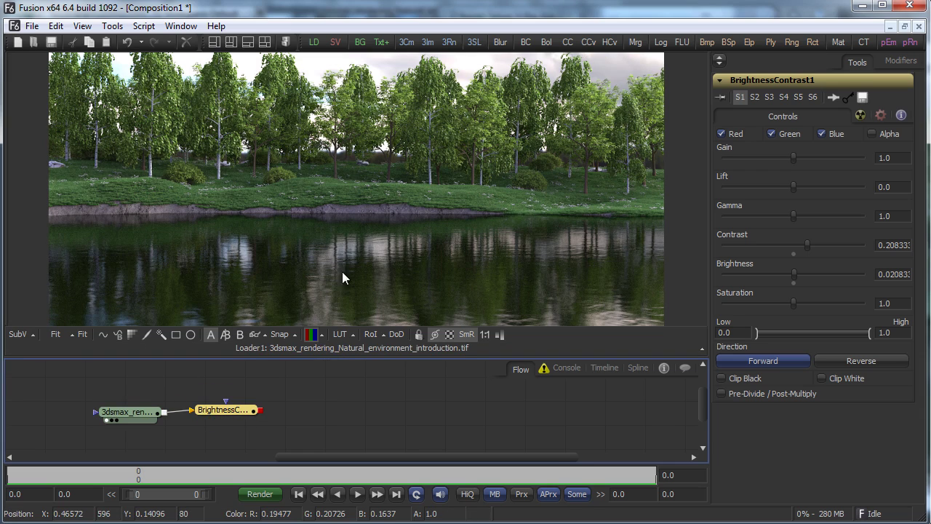
key("1")
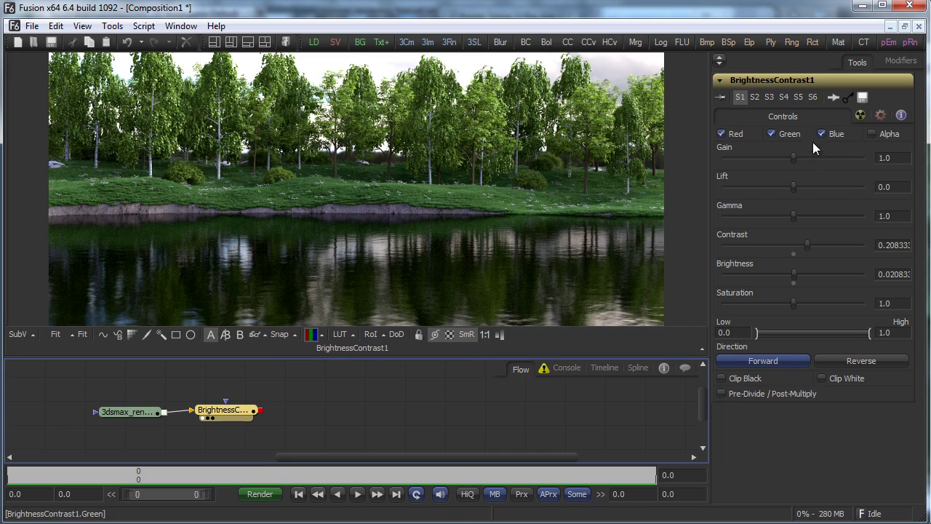
Step: Raise the saturation to about 1.208 and enable the A/B split view to compare with the original render
left_click_drag(791, 300, 823, 301)
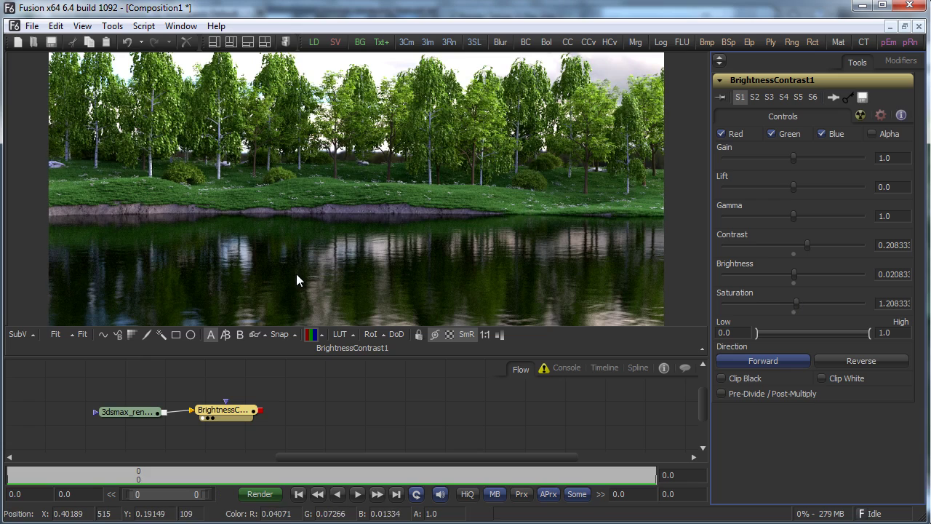
left_click(128, 410, "ctrl")
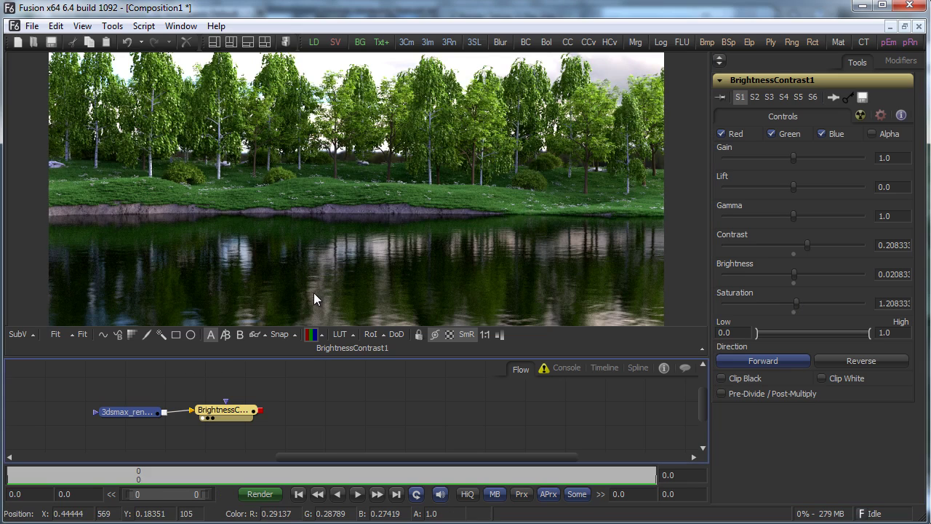
left_click(225, 335)
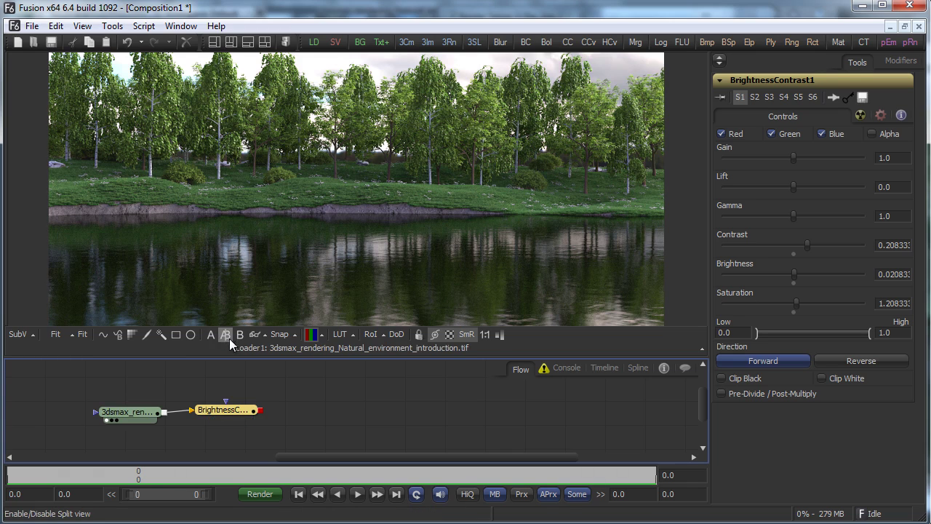
Step: Compare the color-corrected image with the original render across the split view, and reset the Brightness / Contrast saturation to 1.0
left_click(207, 418)
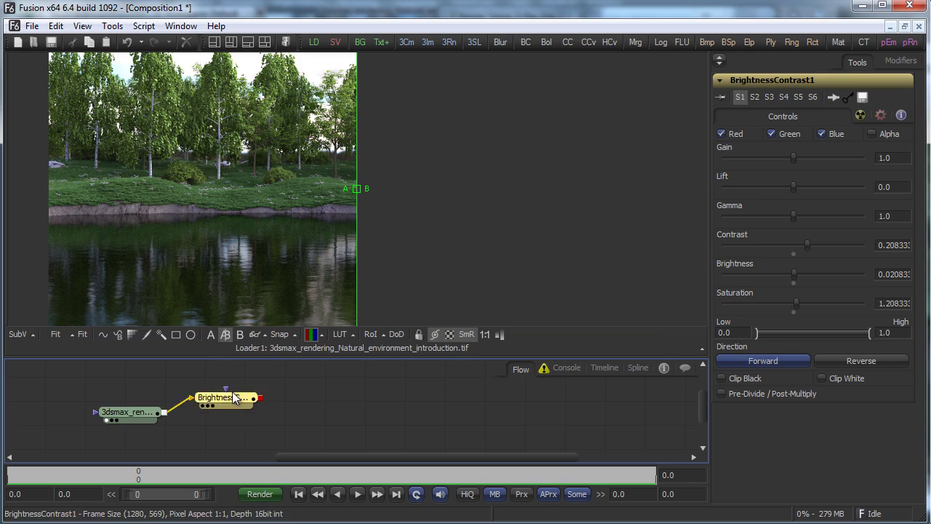
left_click_drag(131, 412, 536, 239)
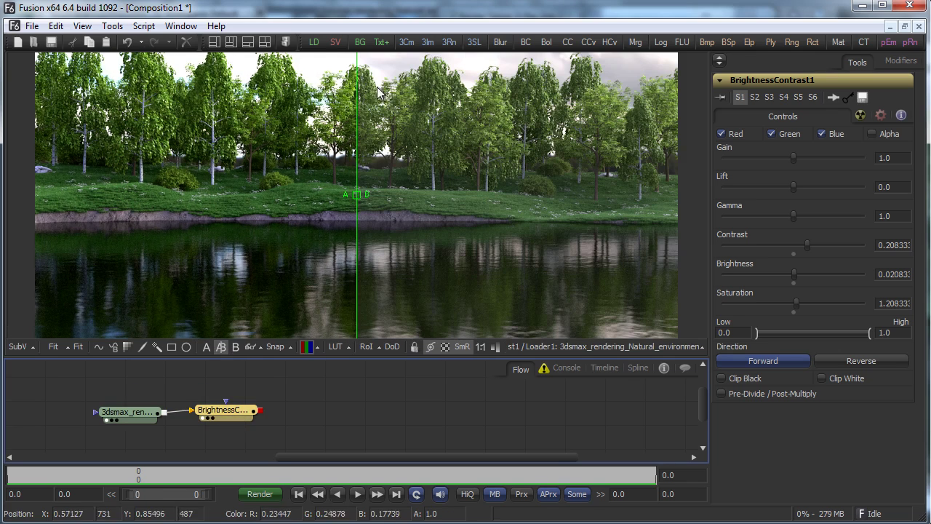
left_click_drag(355, 195, 36, 216)
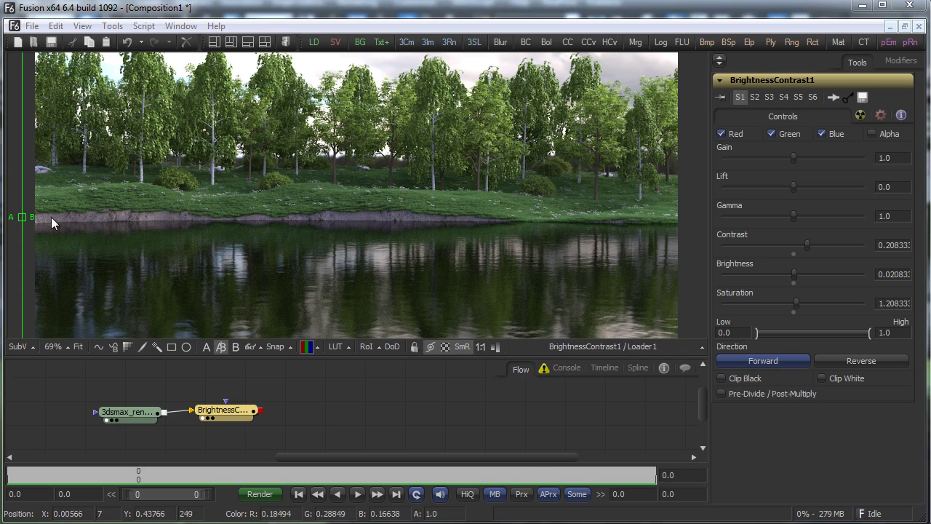
left_click_drag(25, 216, 599, 273)
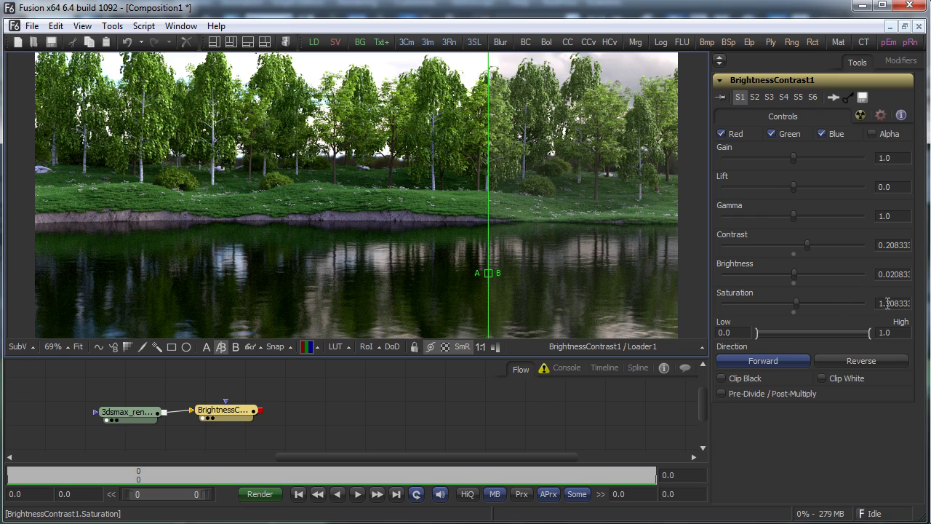
left_click_drag(887, 303, 906, 304)
key("Tab")
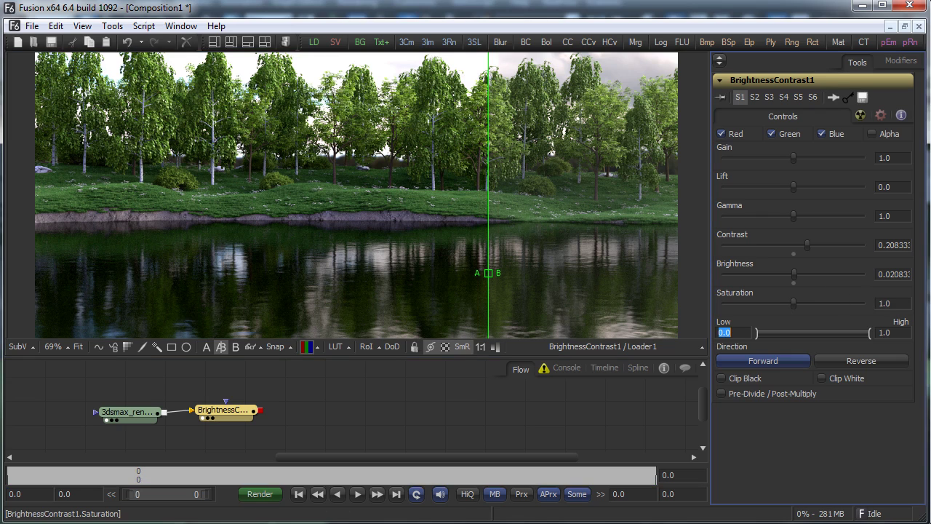
Step: Add a Color Corrector tool after the Brightness / Contrast node, connect that node's output to it and display its result in the viewer
right_click(302, 398)
mouse_move(409, 405)
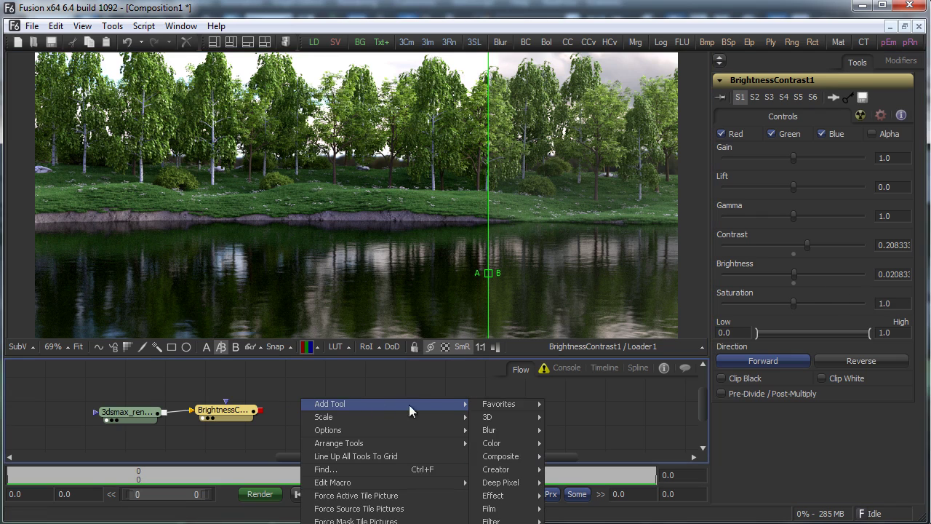
mouse_move(520, 444)
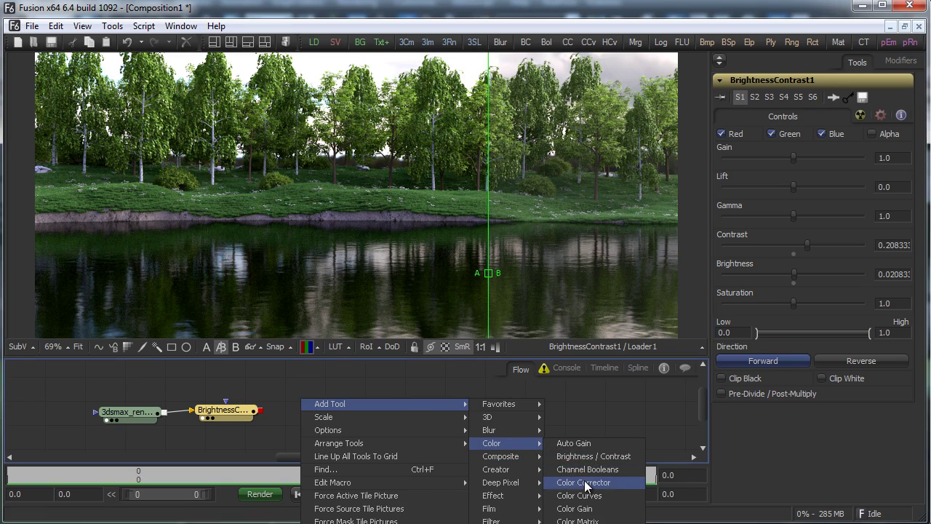
left_click(585, 482)
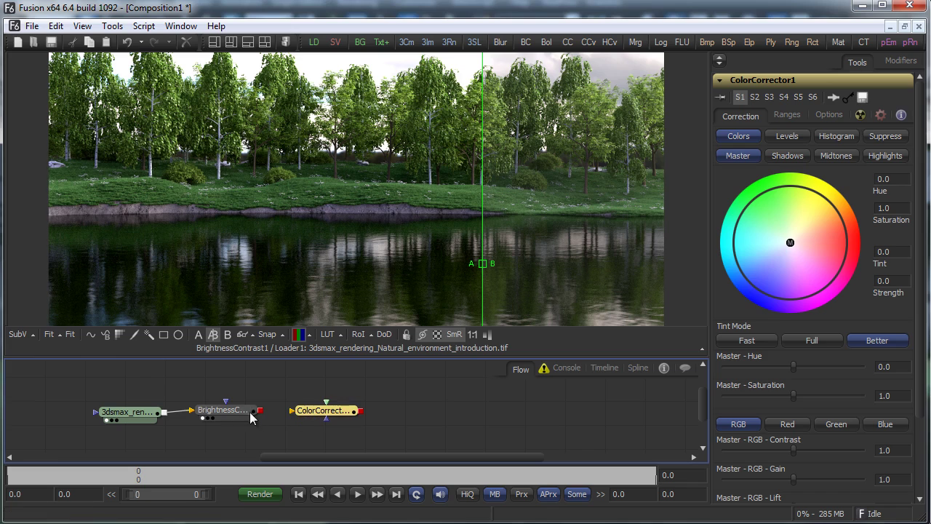
left_click_drag(261, 416, 342, 415)
Step: Tint the shadows toward warm orange and the midtones slightly toward cyan, with a midtone tint of about -0.555 and strength of about 0.039
left_click(786, 156)
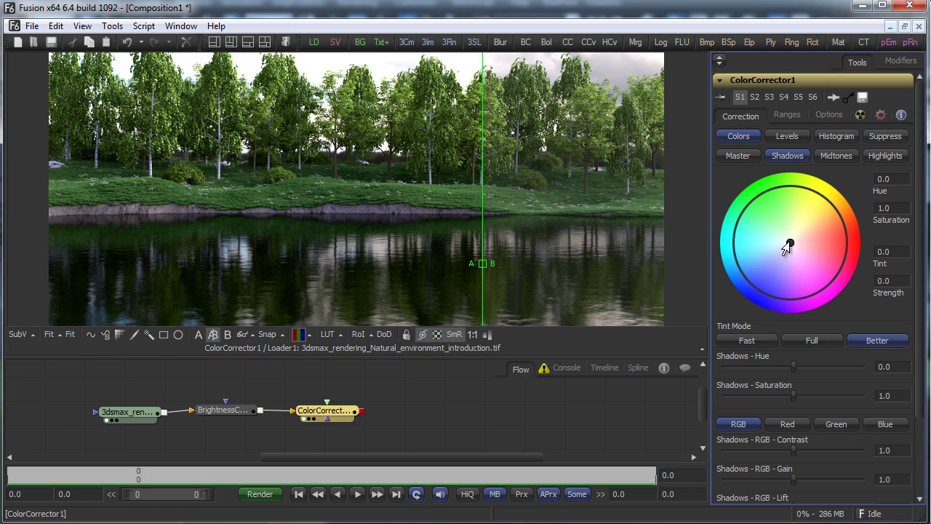
mouse_move(787, 246)
left_mouse_down()
mouse_move(773, 247)
mouse_move(815, 232)
mouse_move(779, 239)
left_mouse_up()
left_click(833, 156)
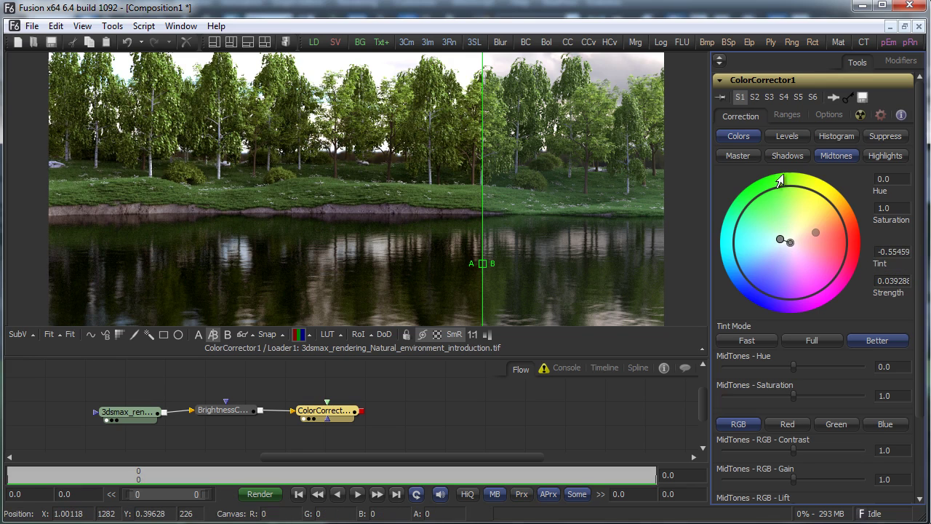
Step: Tint the master color toward orange, with tint about 0.064 and strength 0.0928, and compare with the original render across the split view
left_click(749, 157)
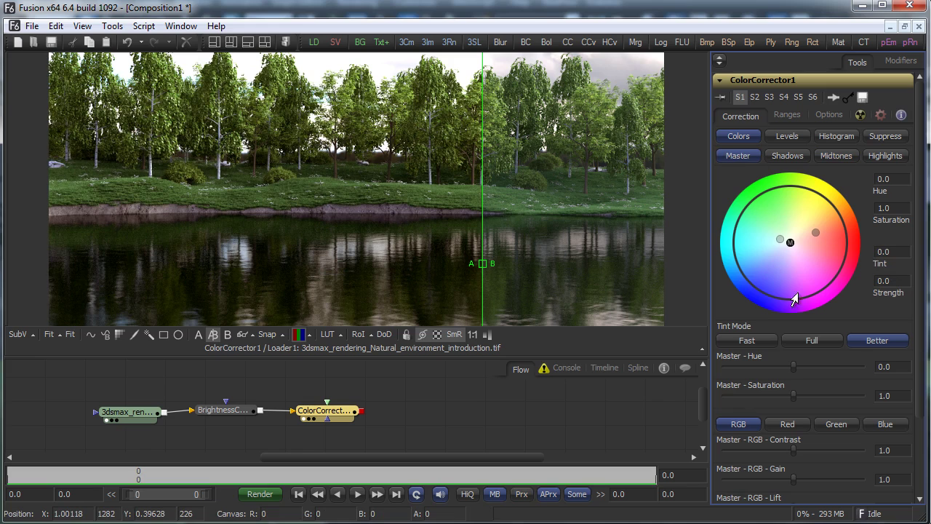
left_click_drag(791, 242, 810, 242)
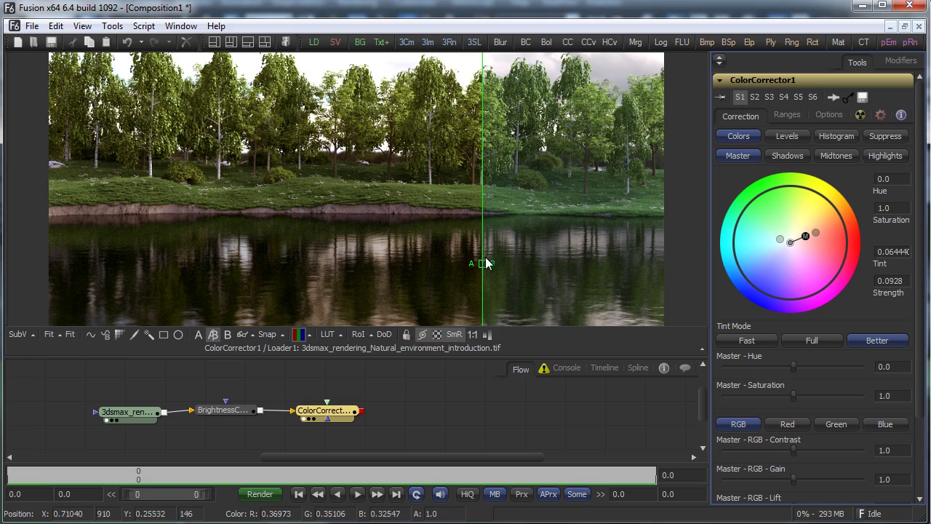
left_click_drag(483, 270, 487, 188)
left_click_drag(488, 272, 598, 254)
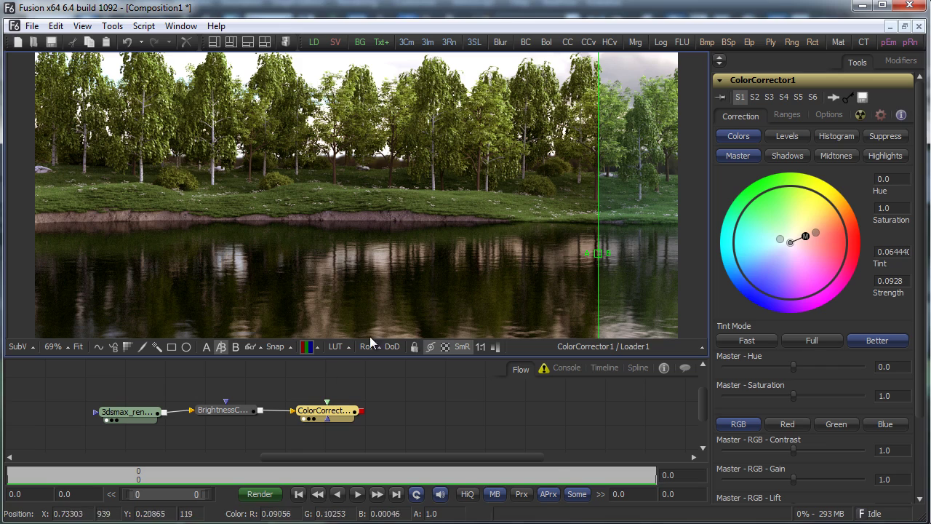
Step: Add a Glow tool after the Color Corrector, connect the Color Corrector's output to it and display the glow result in the viewer
right_click(391, 394)
mouse_move(535, 398)
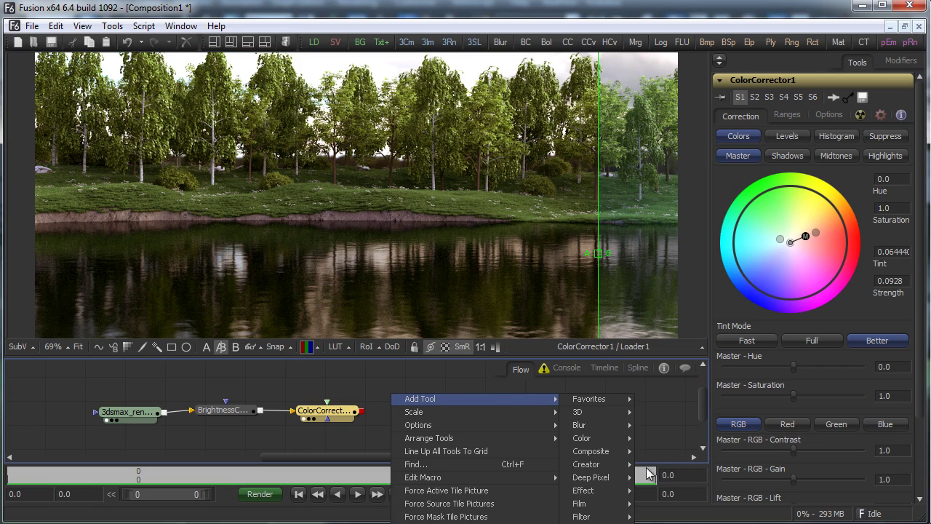
mouse_move(623, 505)
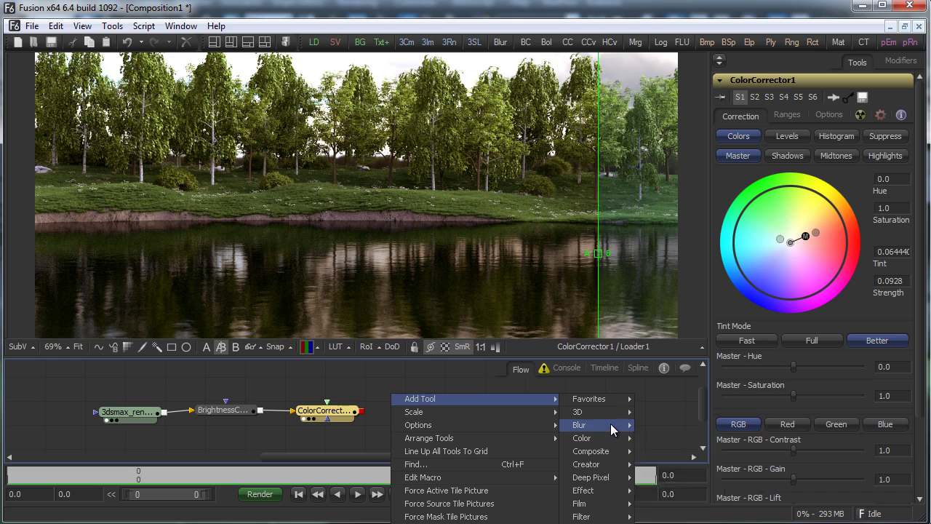
mouse_move(615, 427)
left_click(655, 464)
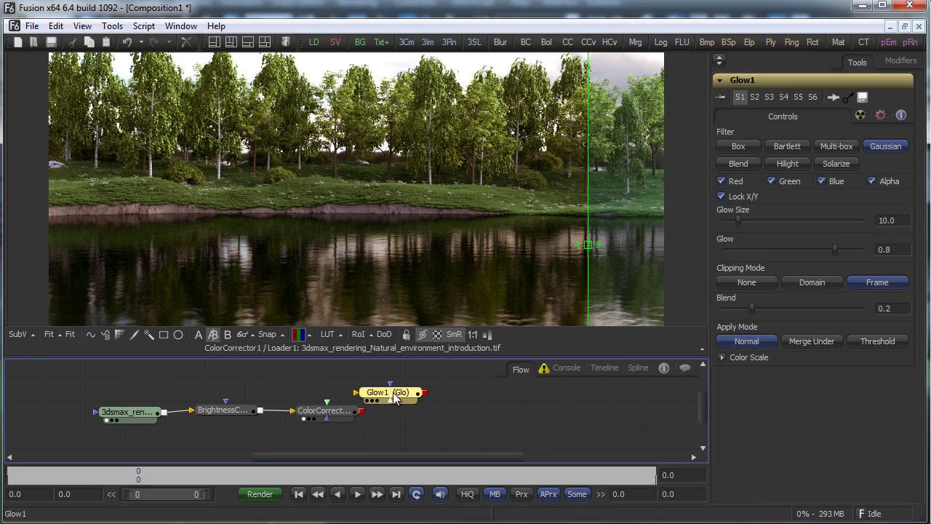
left_click_drag(393, 398, 442, 413)
left_click_drag(362, 415, 408, 240)
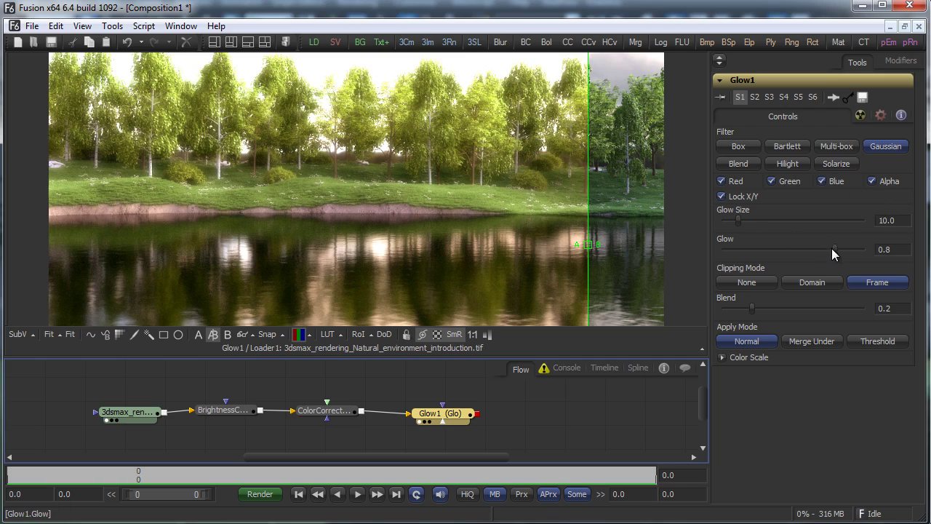
Step: Reduce the glow to about 0.66 and its blend to about 0.094, comparing the result with the original render in the split view
left_click_drag(831, 248, 742, 255)
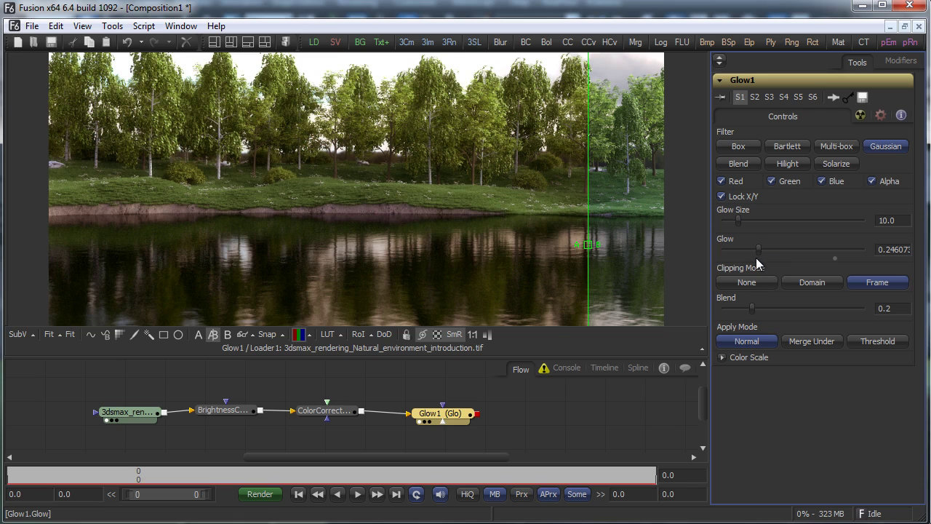
left_click_drag(757, 251, 816, 250)
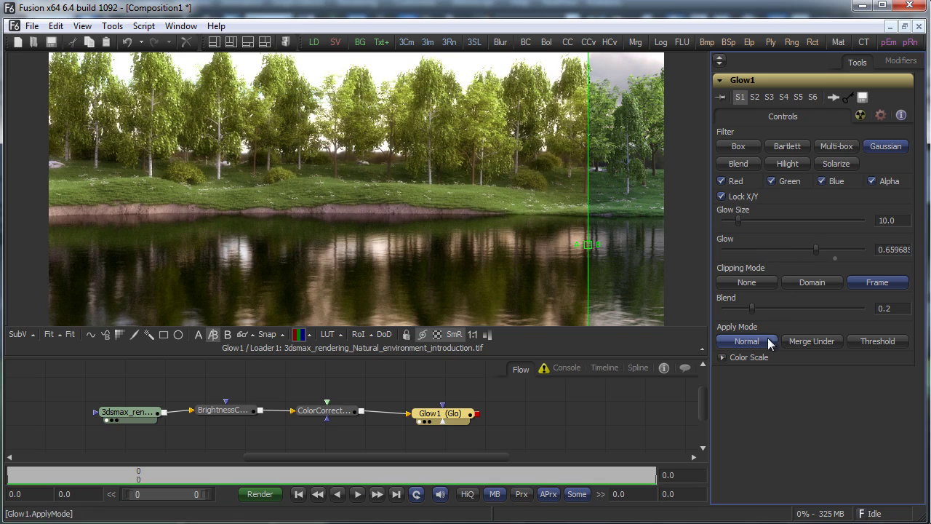
mouse_move(749, 306)
left_mouse_down()
mouse_move(720, 308)
mouse_move(740, 307)
left_mouse_up()
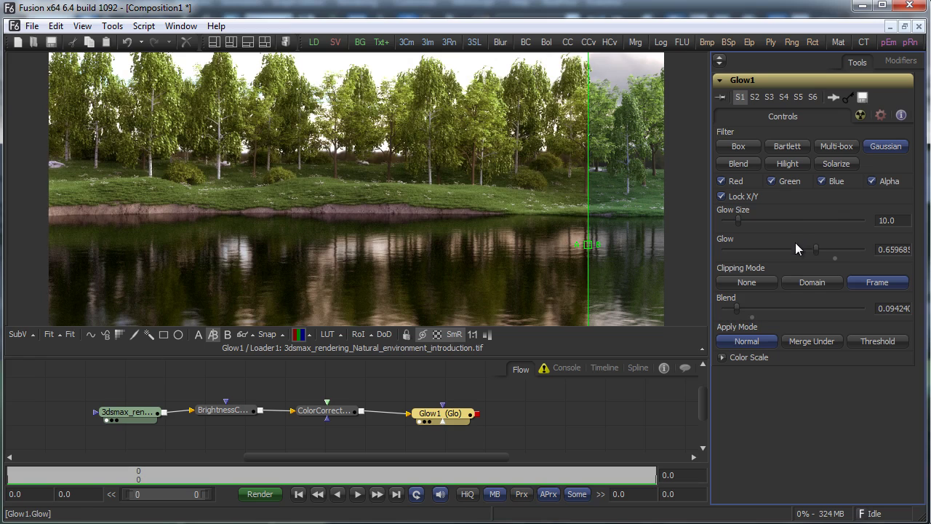
left_click_drag(589, 234, 719, 240)
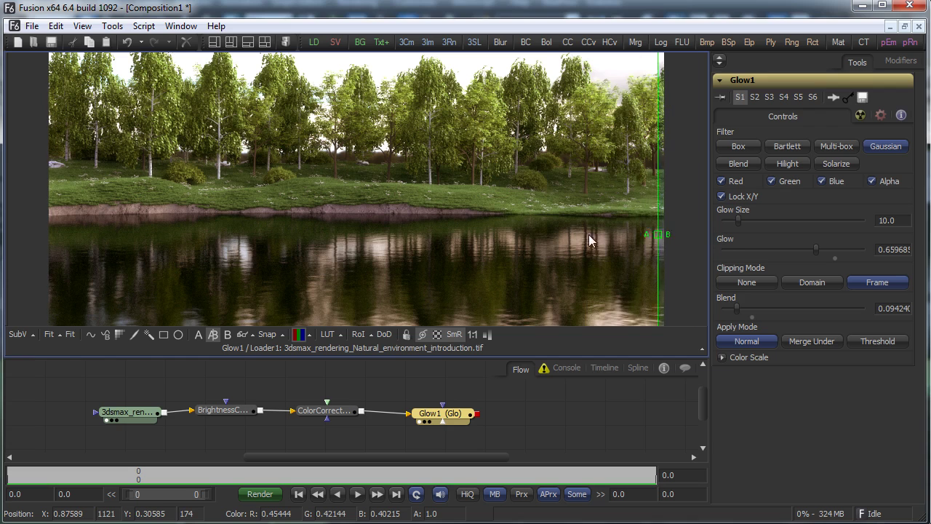
left_click_drag(590, 240, 598, 222)
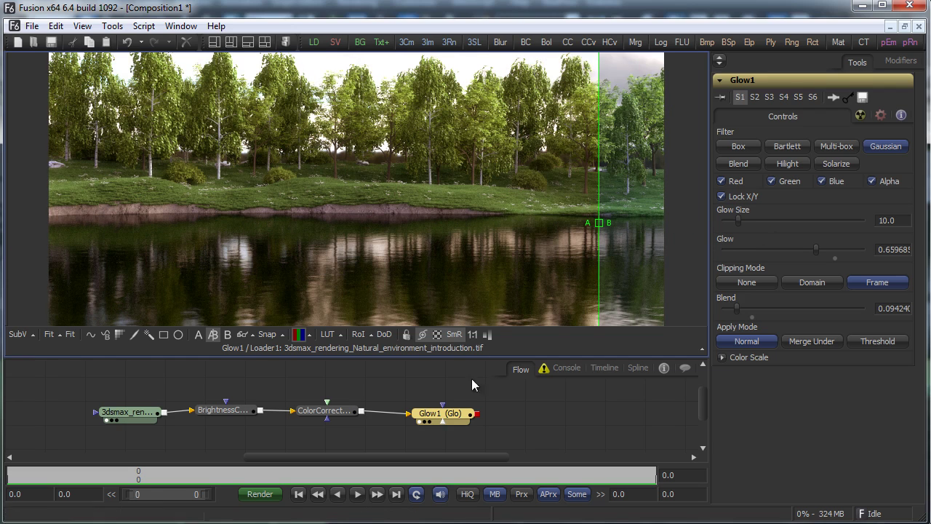
Step: Add a Grain tool after the Glow node, connect the Glow output to it and display its result in the viewer
right_click(507, 399)
mouse_move(524, 400)
mouse_move(749, 498)
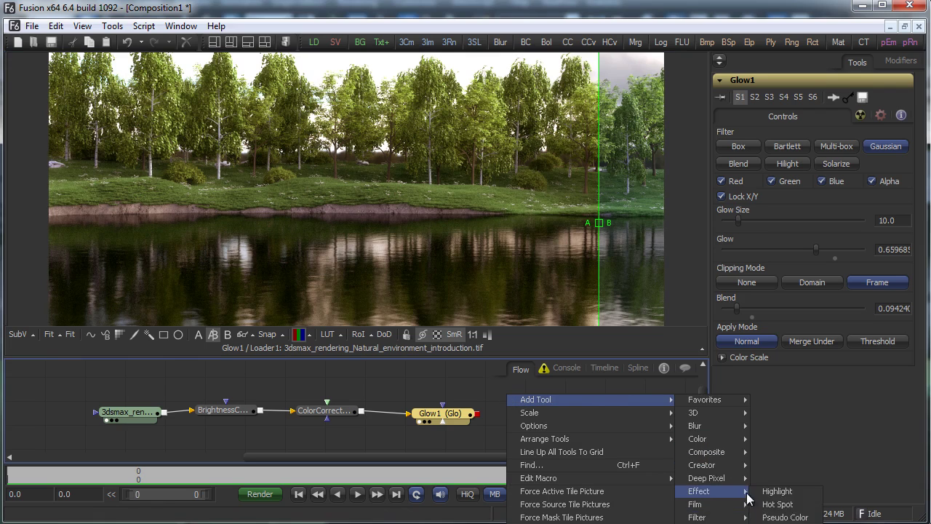
left_click(778, 517)
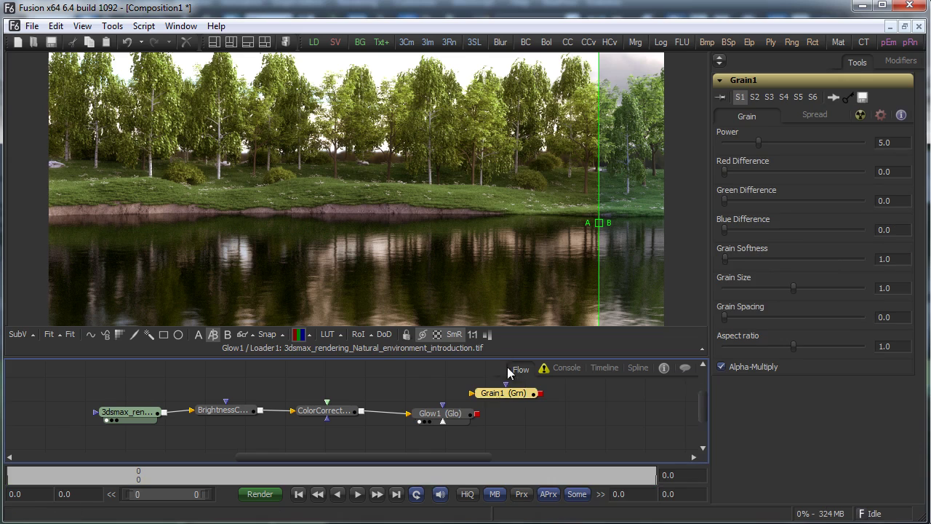
left_click_drag(477, 413, 514, 414)
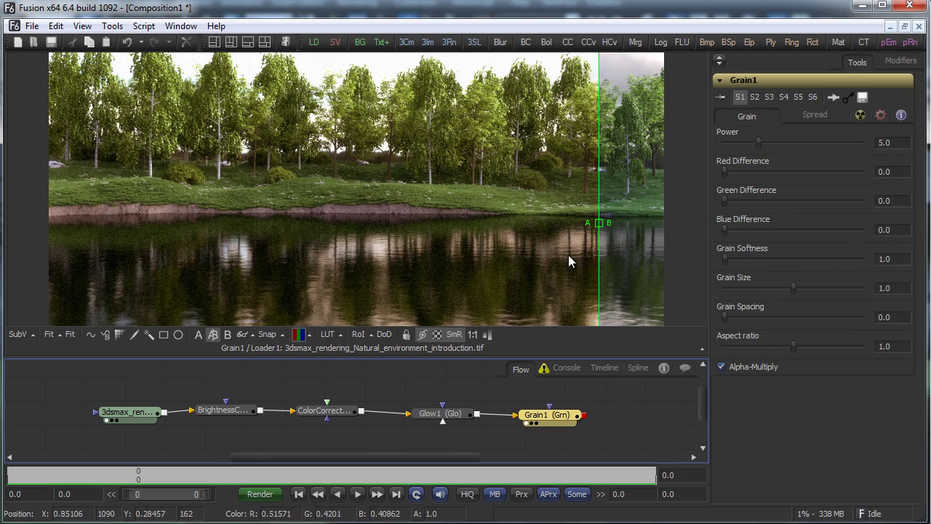
Step: Set the grain power to about 4.19 and the grain size to about 0.57, comparing with the original render in the split view
left_click_drag(757, 140, 746, 143)
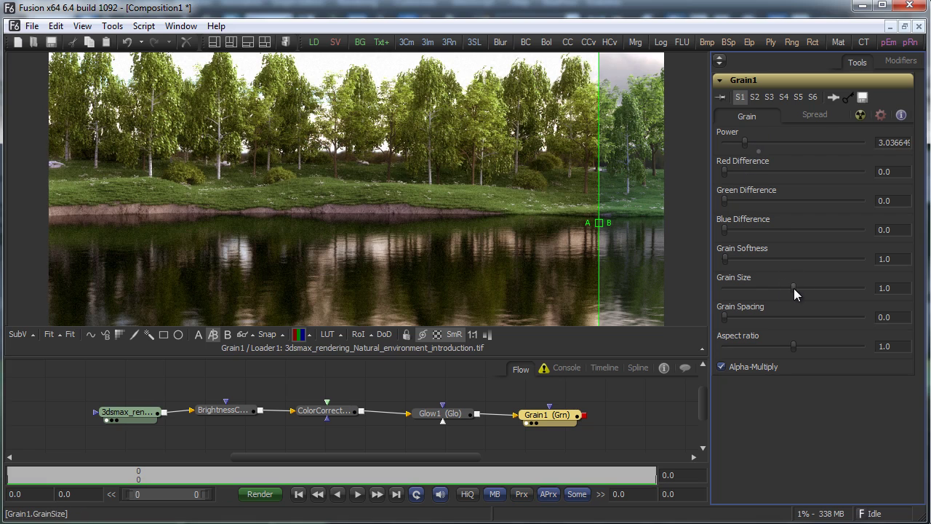
left_click_drag(794, 288, 757, 292)
left_click_drag(745, 141, 753, 142)
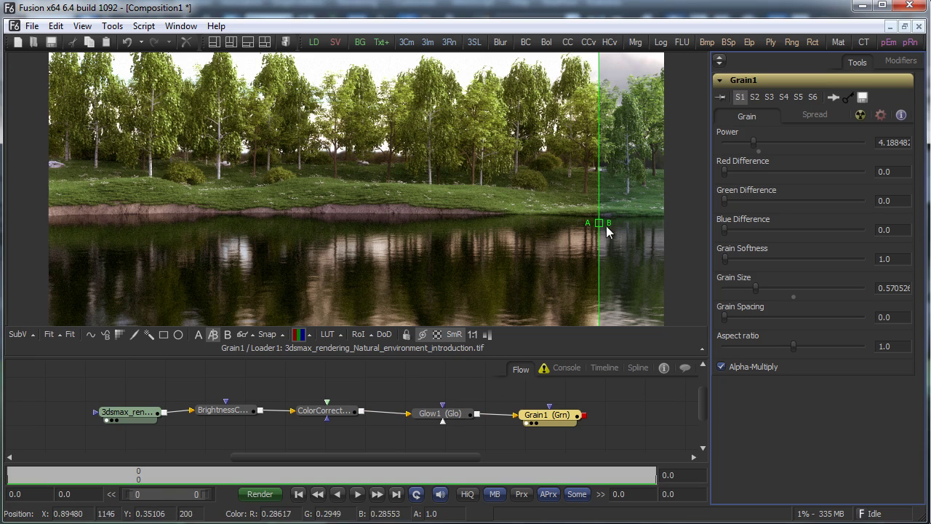
left_click_drag(603, 224, 438, 234)
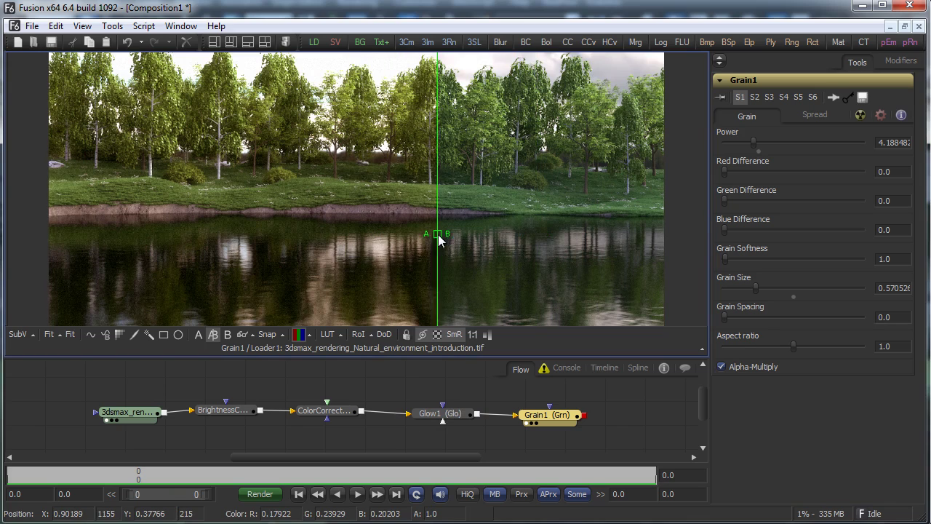
Step: Add a second Brightness / Contrast tool at the end of the node chain and connect the Grain output to it
left_click_drag(442, 456, 470, 457)
right_click(545, 403)
mouse_move(551, 408)
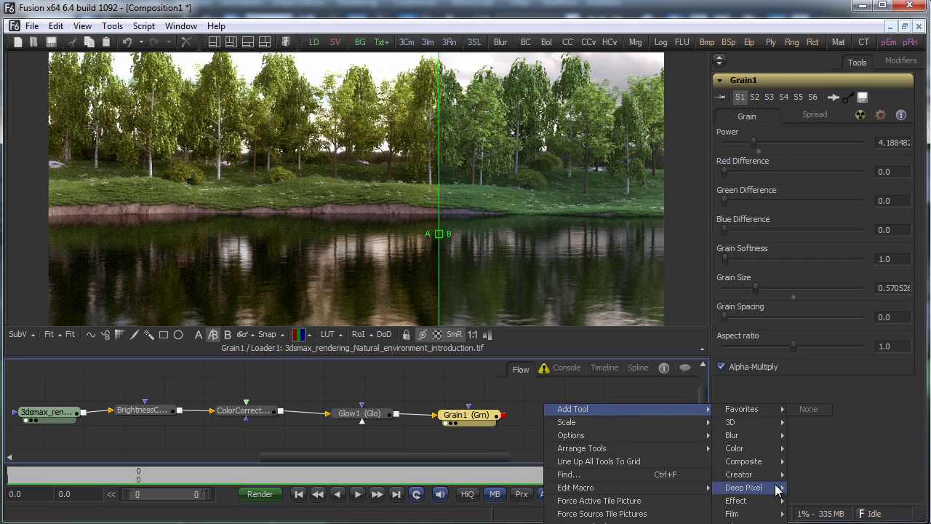
mouse_move(735, 448)
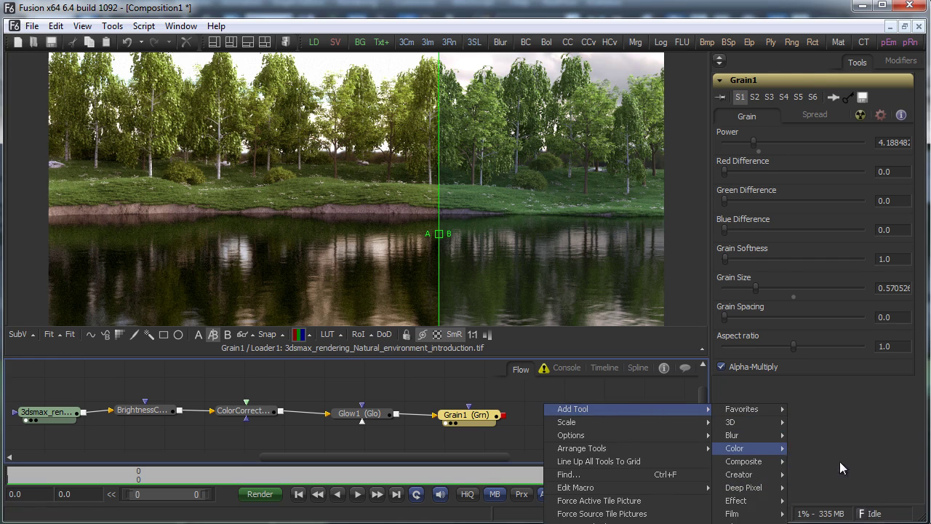
left_click(842, 461)
left_click_drag(538, 407, 600, 416)
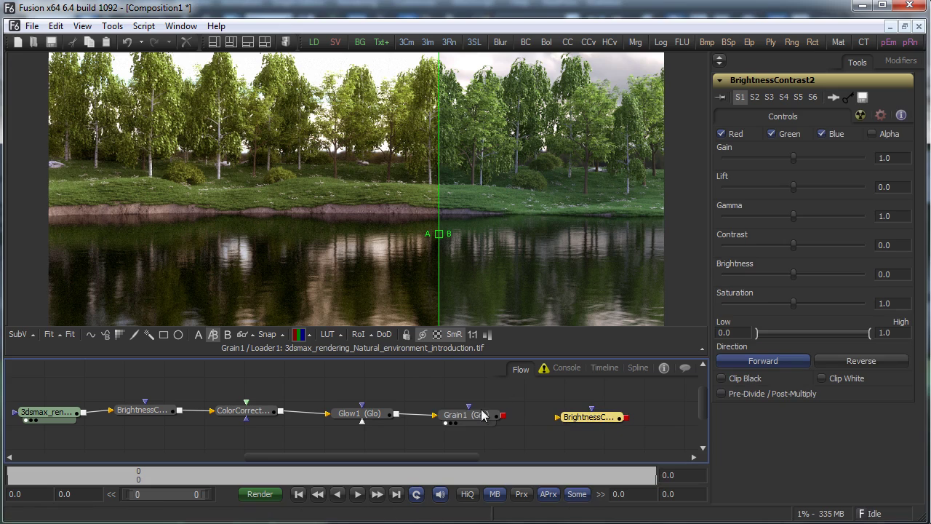
left_click_drag(503, 415, 589, 417)
Step: Add an Ellipse mask, connect it to the second Brightness / Contrast node's mask input, display that node's result and select the node
right_click(480, 389)
mouse_move(640, 407)
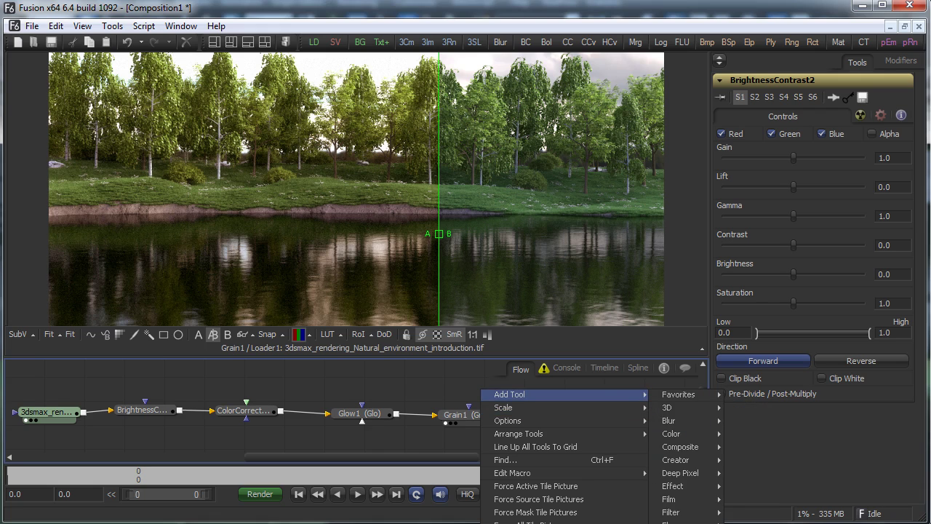
left_click(764, 453)
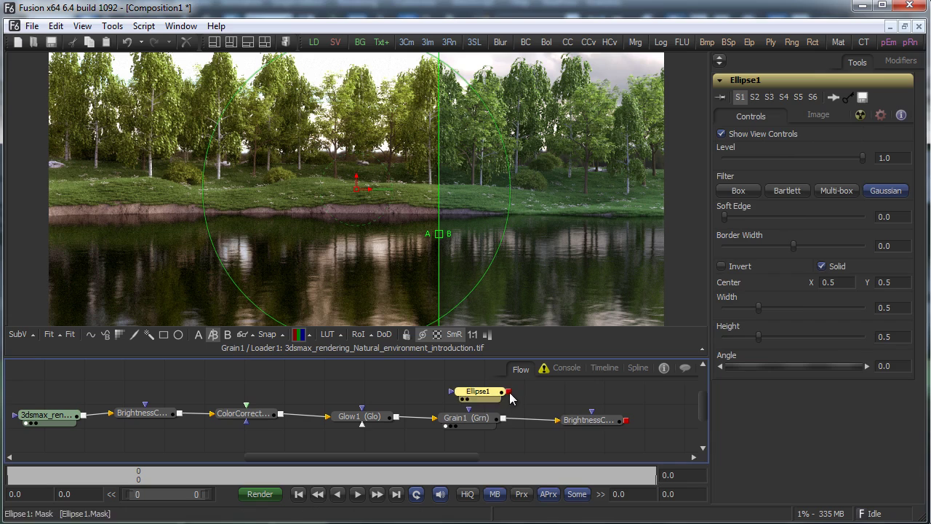
left_click_drag(509, 392, 592, 412)
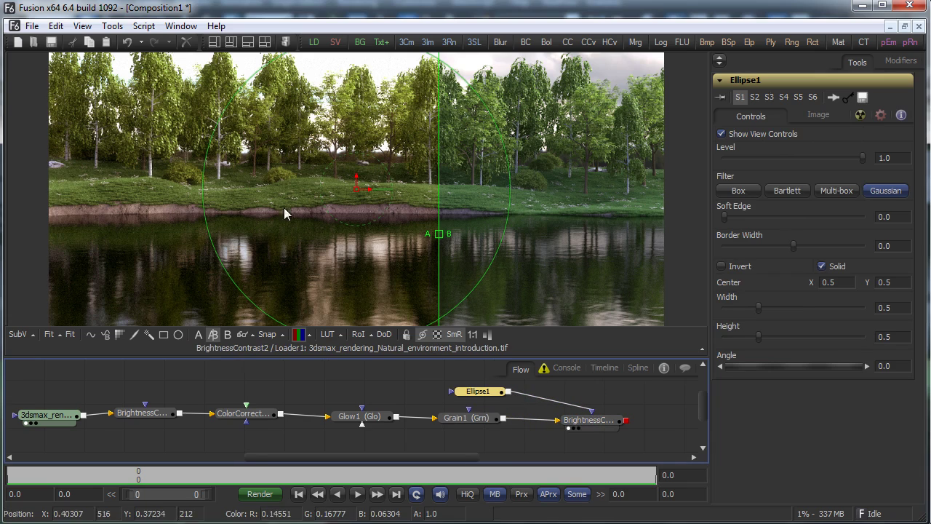
left_click(587, 420)
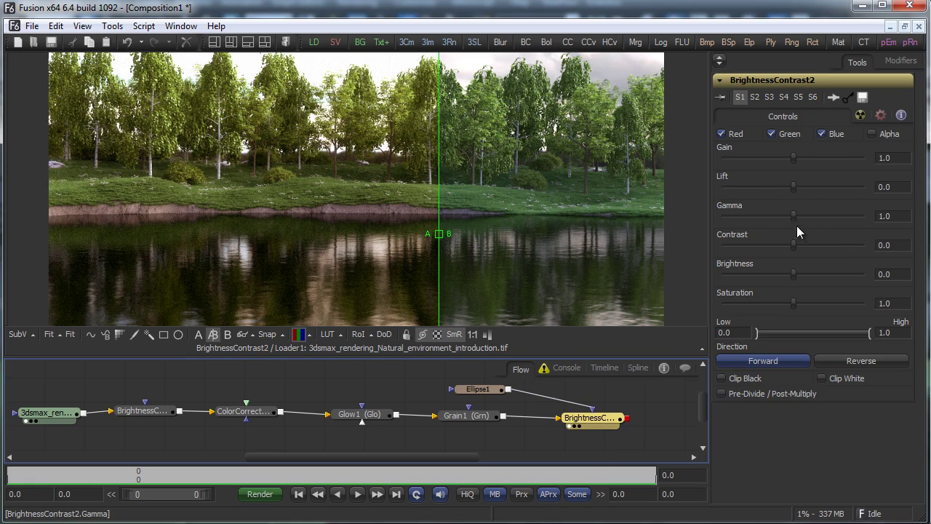
Step: Lower the second Brightness / Contrast node's brightness to about -0.095, then invert its ellipse mask and widen it to about 0.974
left_click_drag(793, 272, 785, 276)
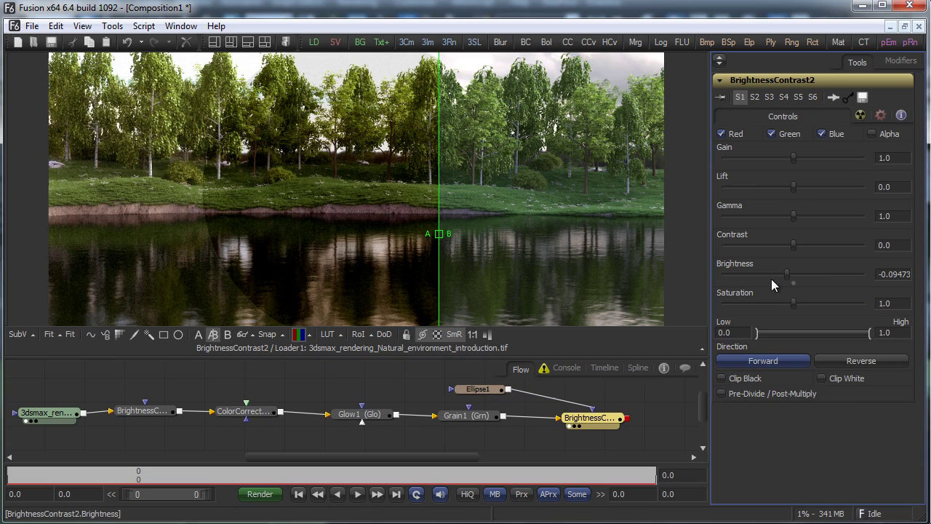
left_click(477, 389)
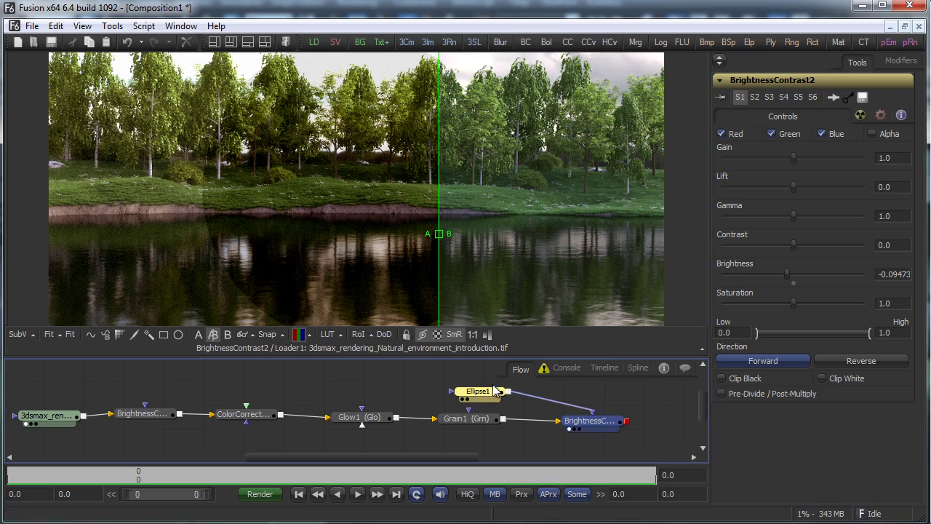
left_click(732, 270)
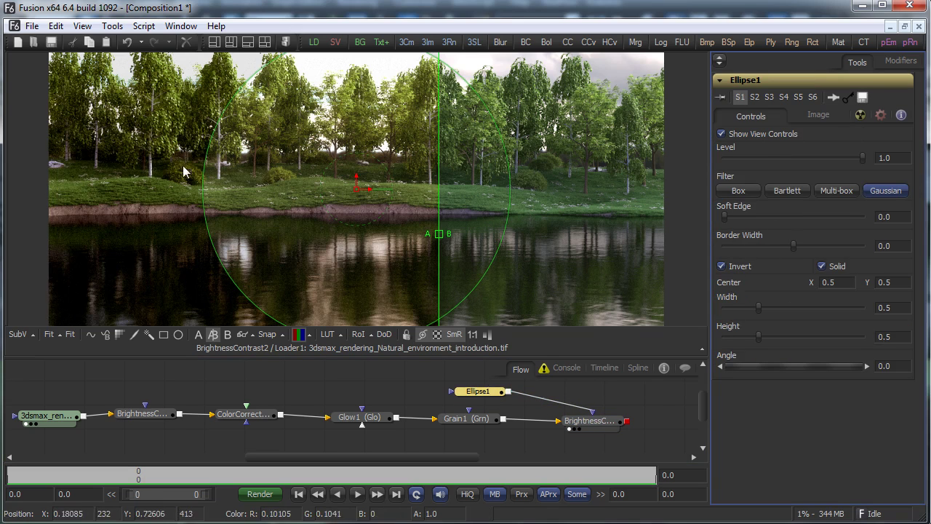
left_click_drag(511, 187, 659, 195)
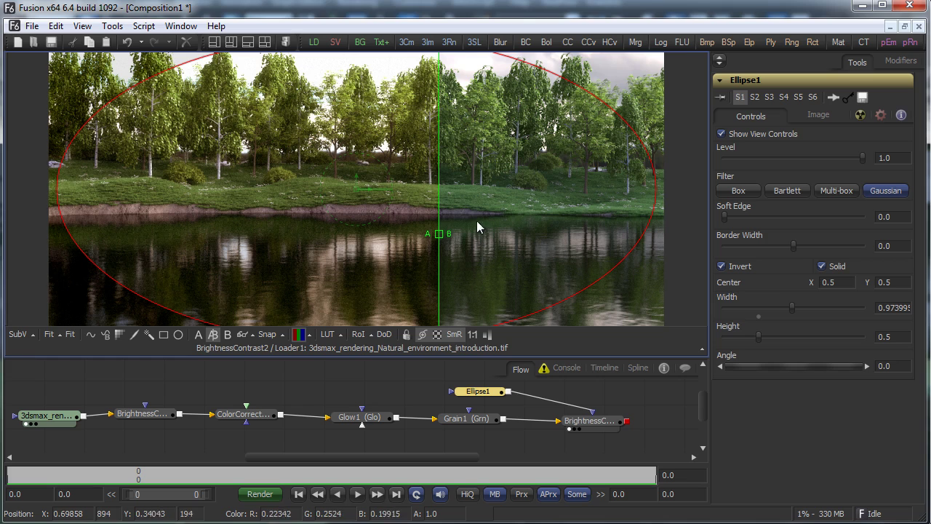
Step: Set the ellipse mask's soft edge to about 0.02 in the unsplit view and compare the masked result with the Grain output
left_click(198, 333)
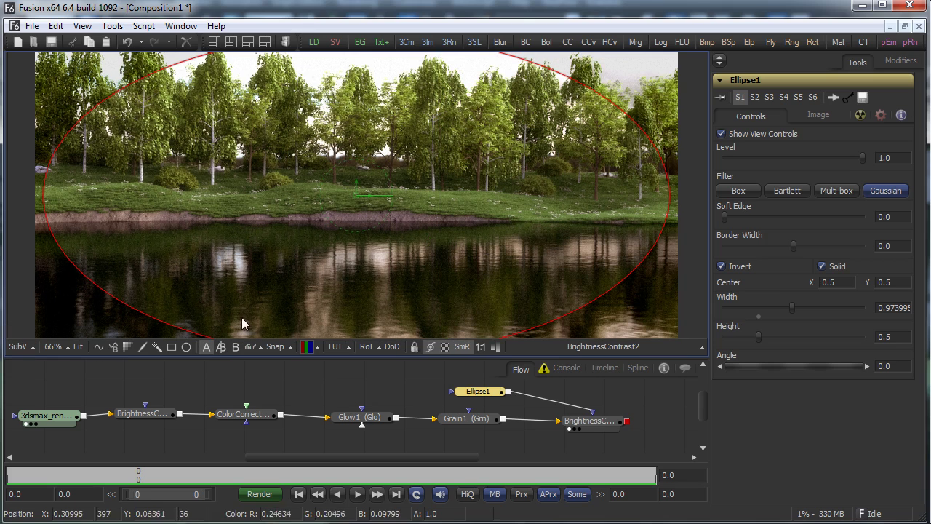
left_click(57, 348)
left_click(67, 318)
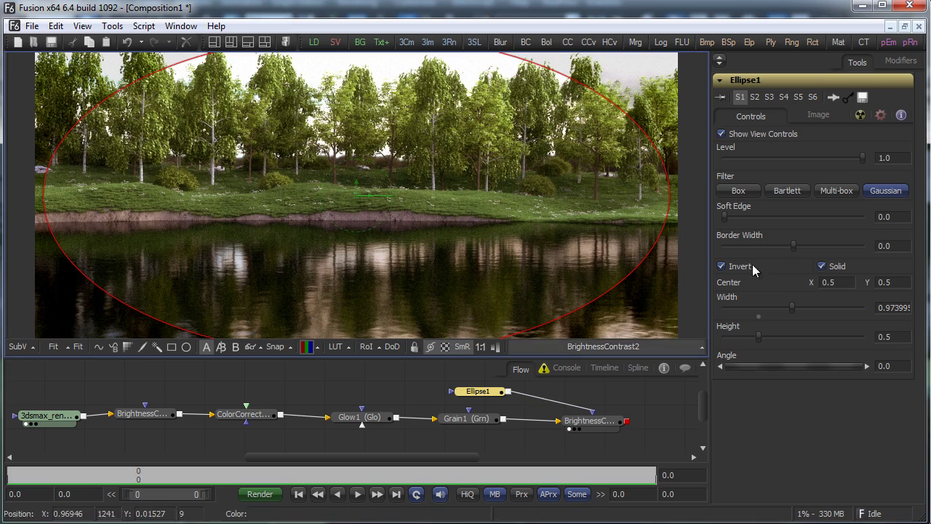
left_click_drag(725, 217, 741, 220)
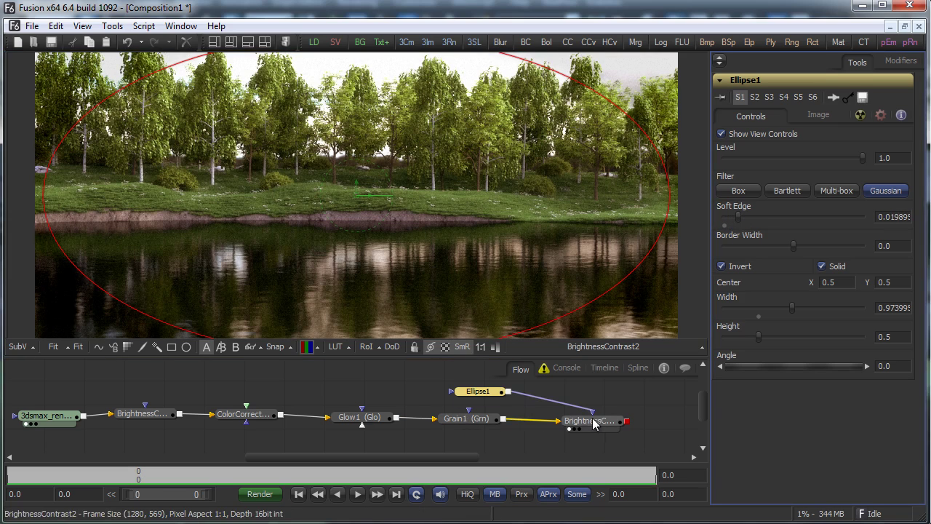
left_click_drag(490, 420, 592, 307)
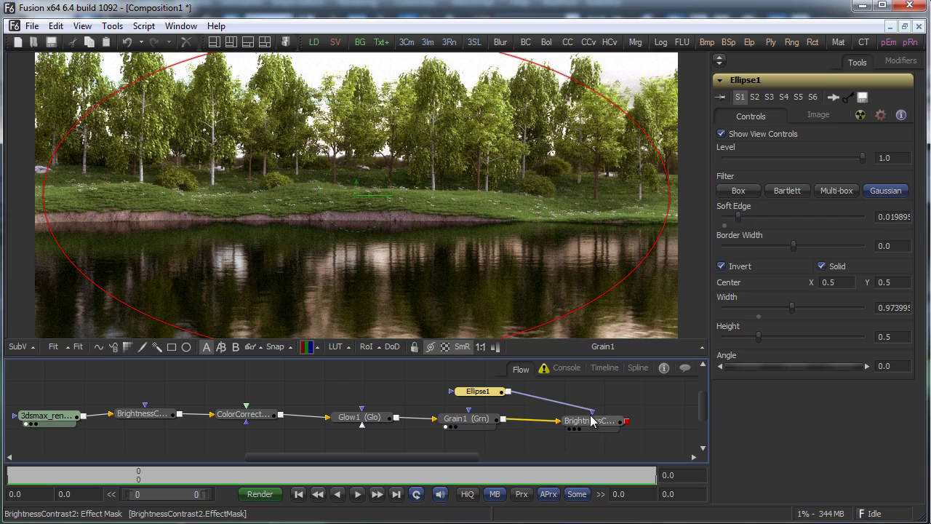
left_click_drag(585, 423, 548, 219)
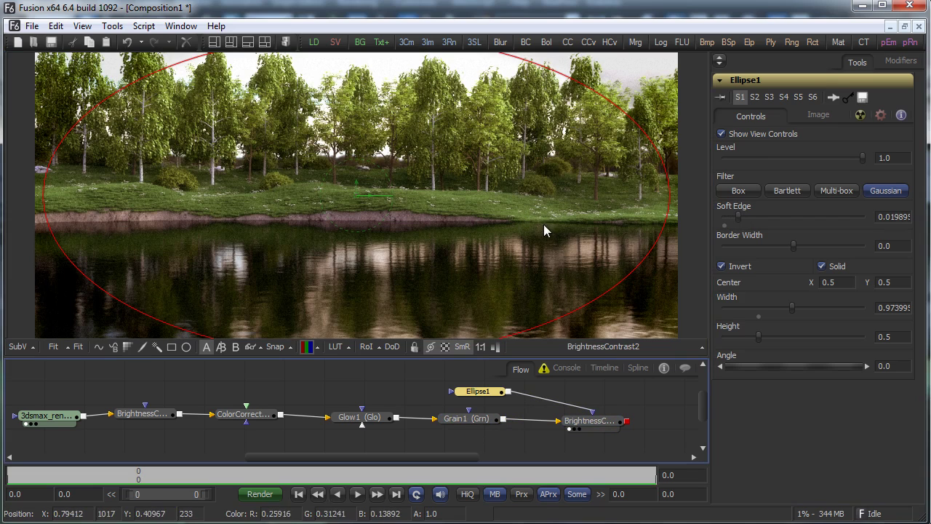
Step: Add a second Color Corrector tool at the end of the node chain, after the second Brightness / Contrast node
left_click_drag(596, 424, 579, 427)
left_click(579, 427)
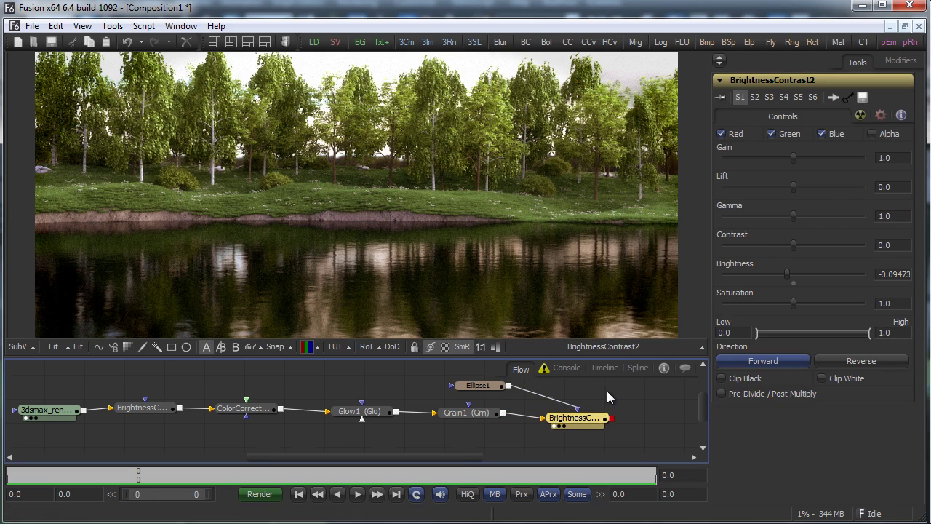
right_click(606, 390)
mouse_move(726, 396)
mouse_move(829, 436)
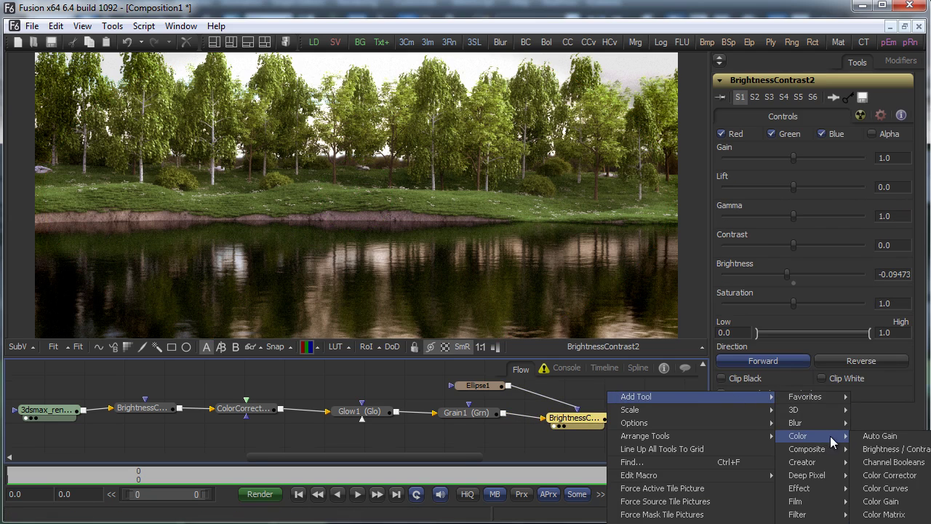
left_click(888, 475)
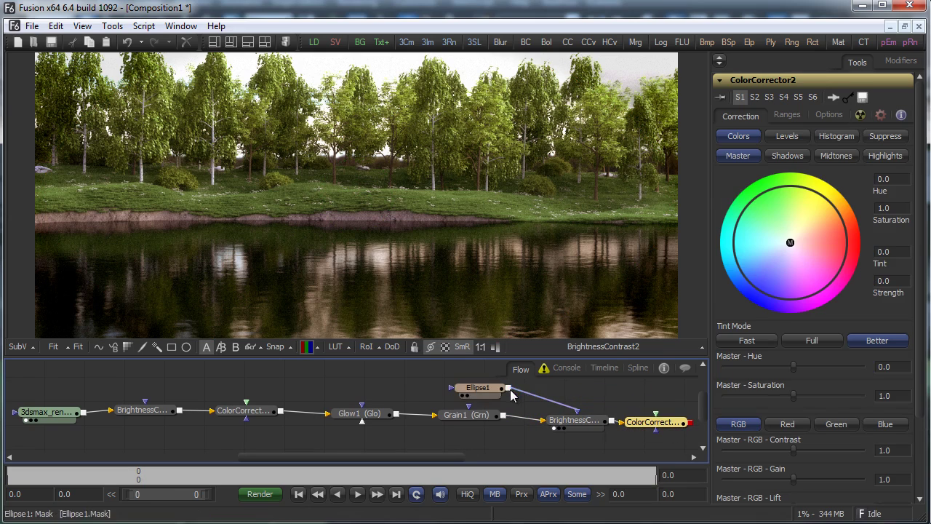
Step: Connect the Ellipse to the second Color Corrector's effect mask input and apply a blue master tint of about 0.628 at strength about 0.331
left_click_drag(507, 386, 653, 425)
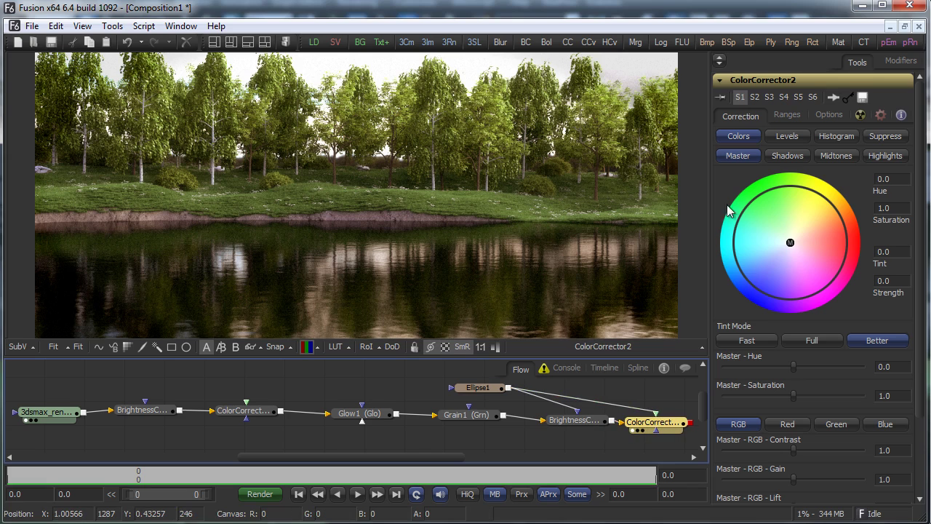
mouse_move(789, 245)
left_mouse_down()
mouse_move(769, 247)
mouse_move(781, 262)
left_mouse_up()
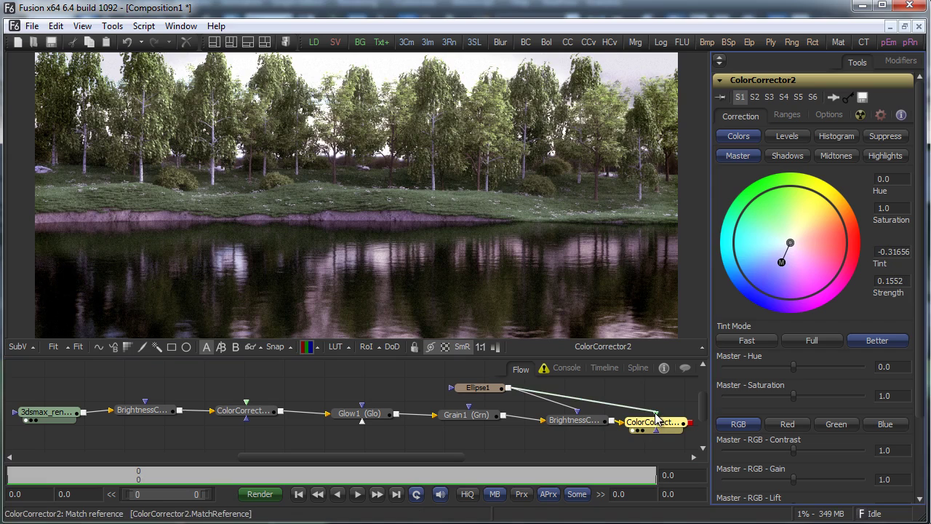
left_click_drag(656, 413, 582, 399)
left_click_drag(514, 395, 661, 430)
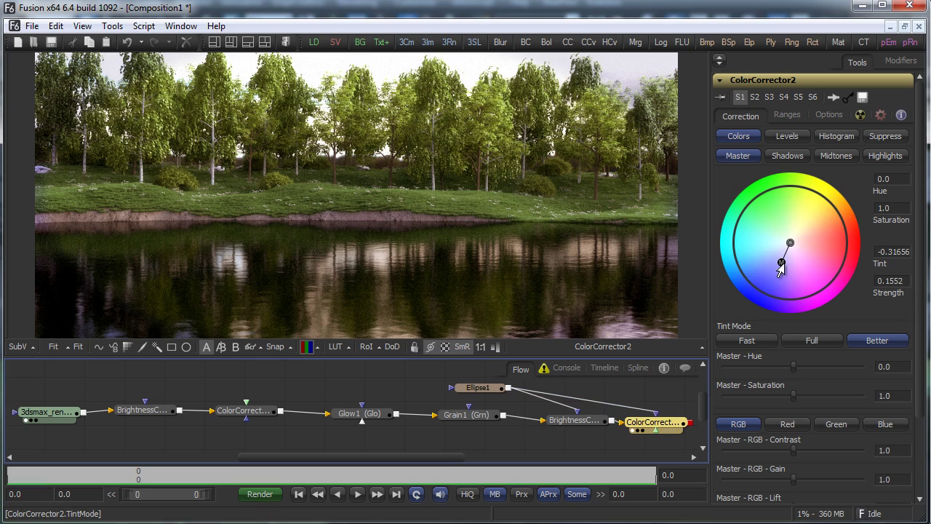
mouse_move(780, 269)
left_mouse_down()
mouse_move(800, 234)
mouse_move(769, 273)
mouse_move(792, 253)
mouse_move(810, 260)
mouse_move(774, 224)
mouse_move(764, 259)
left_mouse_up()
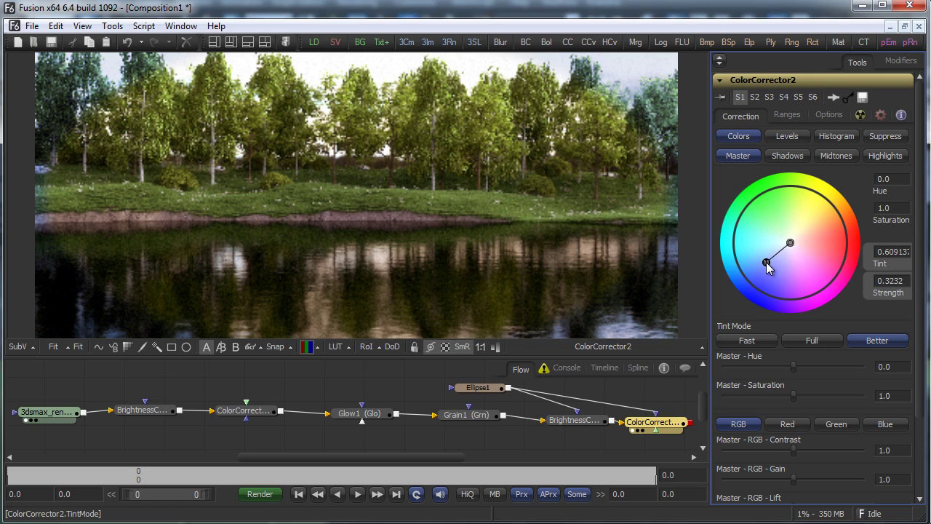
left_click_drag(768, 267, 766, 265)
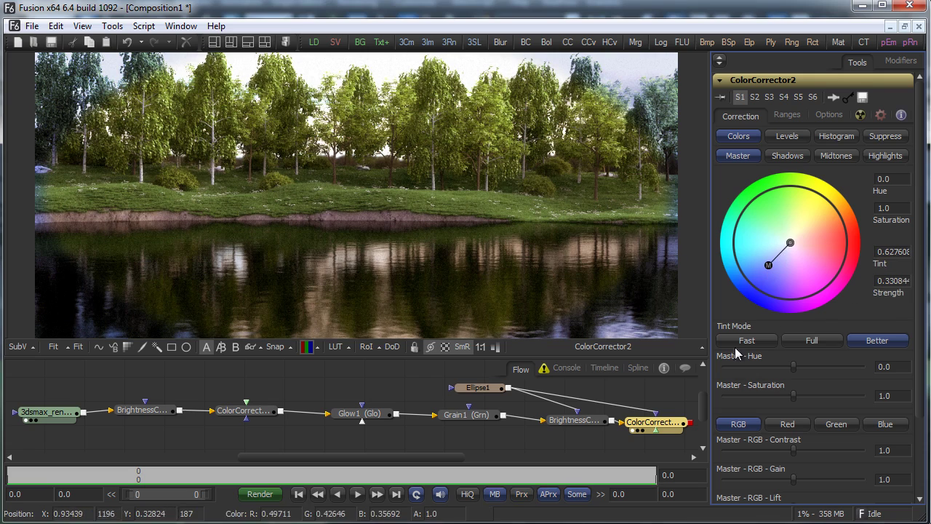
Step: Adjust the ellipse mask to a soft edge of about 0.048, a width of about 0.90 and a height of about 0.469
left_click(474, 388)
left_click_drag(723, 217, 758, 217)
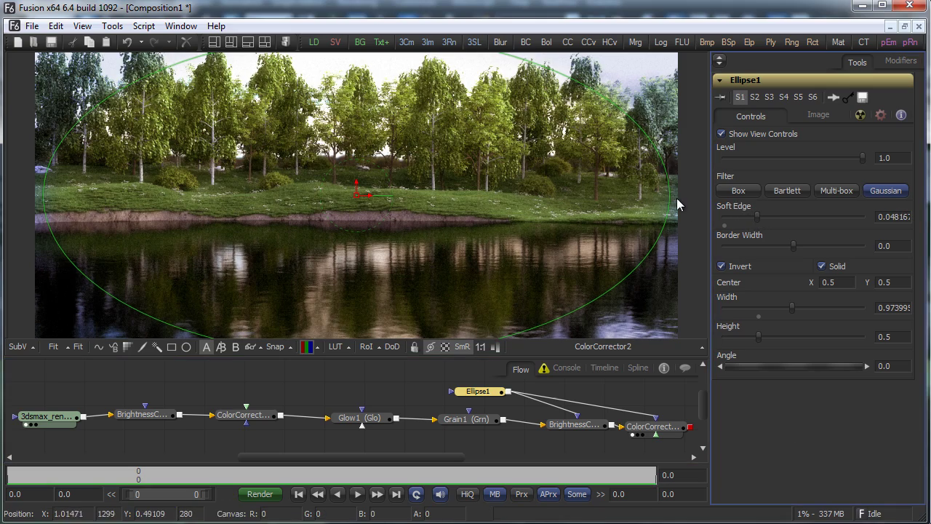
left_click_drag(670, 196, 647, 202)
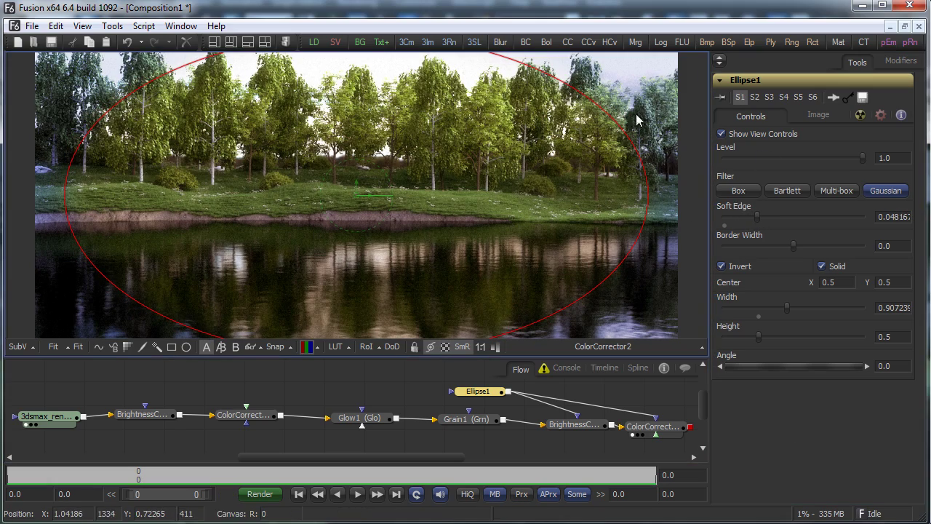
left_click_drag(494, 59, 624, 131)
left_click_drag(630, 180, 646, 181)
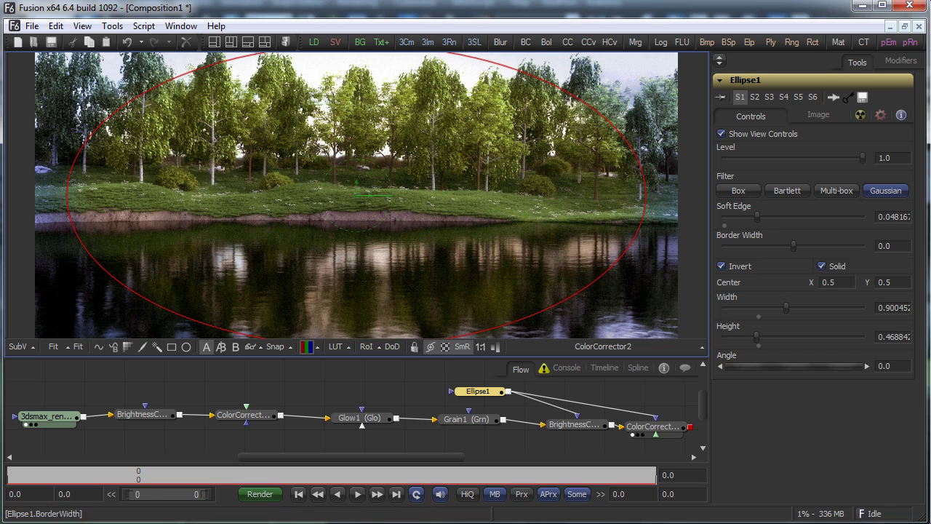
Step: Darken the second Brightness / Contrast node further by setting its brightness to about -0.126
left_click(593, 421)
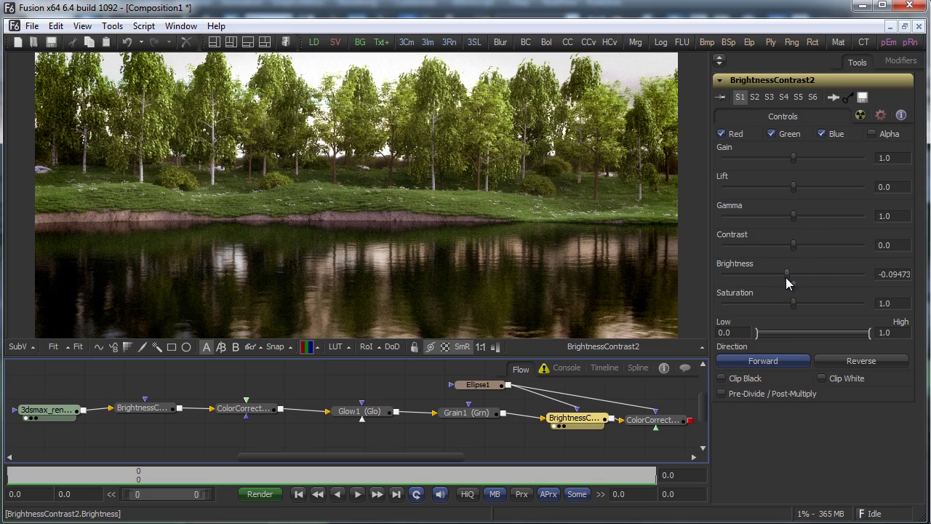
left_click_drag(786, 276, 784, 275)
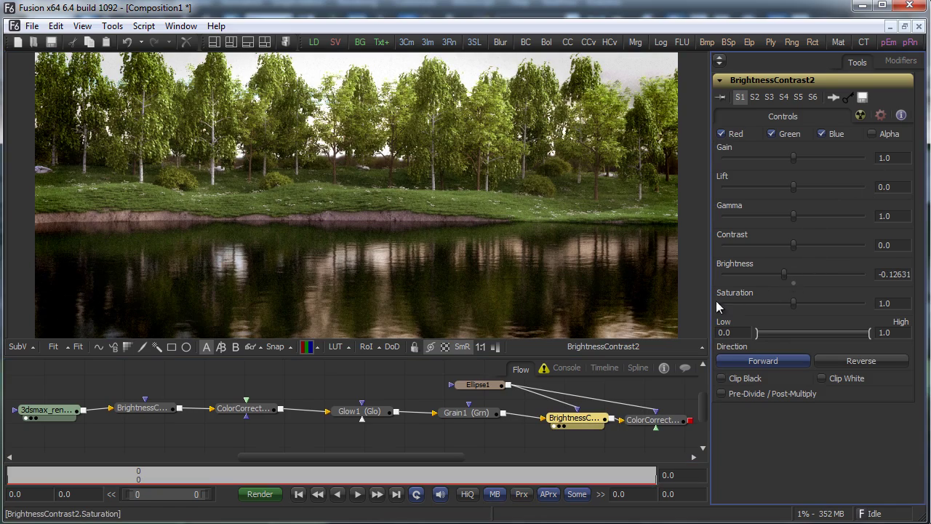
Step: Display the second Color Corrector's result in the viewer and set its master tint strength to 0.1
left_click(654, 420)
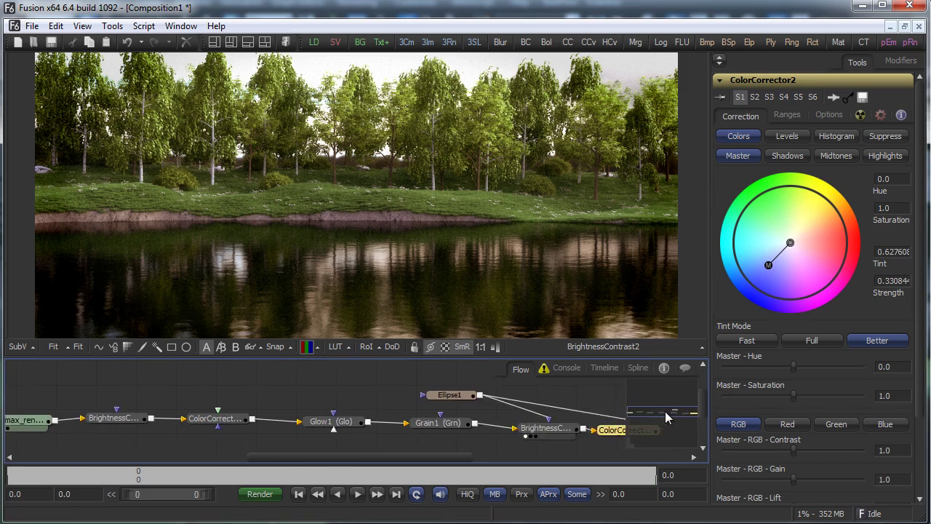
left_click_drag(664, 416, 675, 419)
left_click_drag(546, 410, 587, 284)
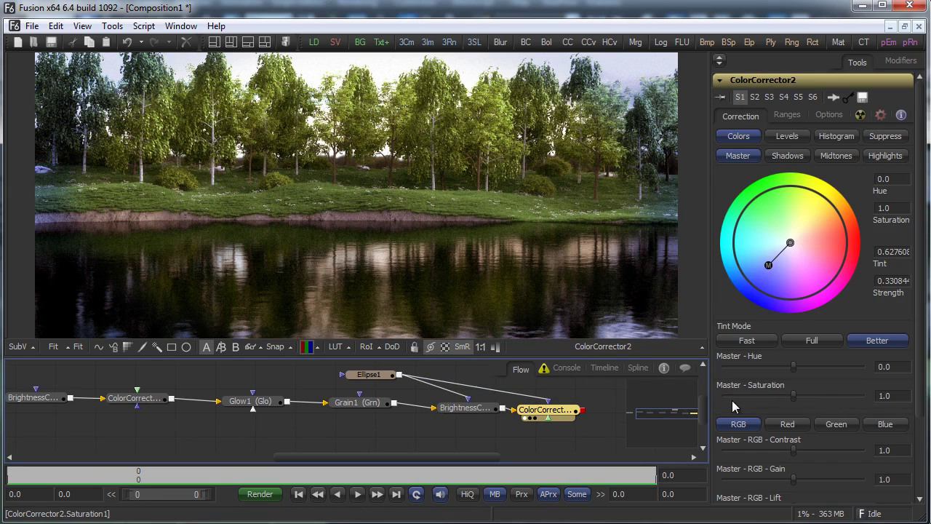
left_click(888, 280)
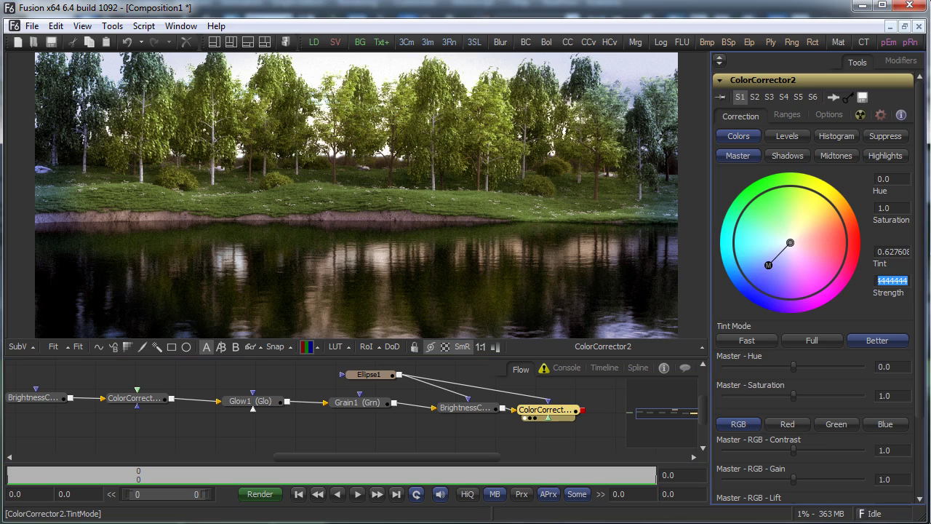
key("Return")
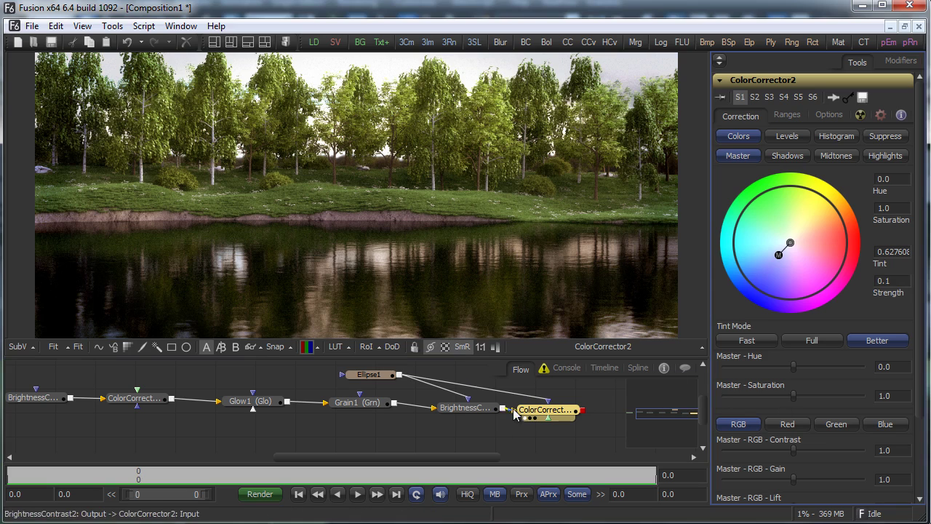
Step: Save the composition as 3dsmax_rendering_Natural_environment_introduction_Comp in the April 2013 tutorial folder 3dsmax_rendering_Natural_environment_introduction
left_click(32, 26)
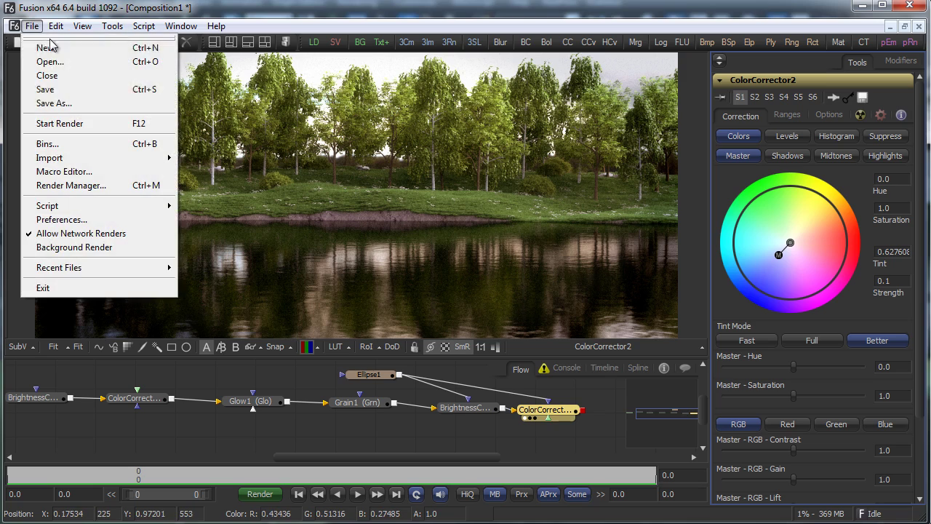
left_click(78, 104)
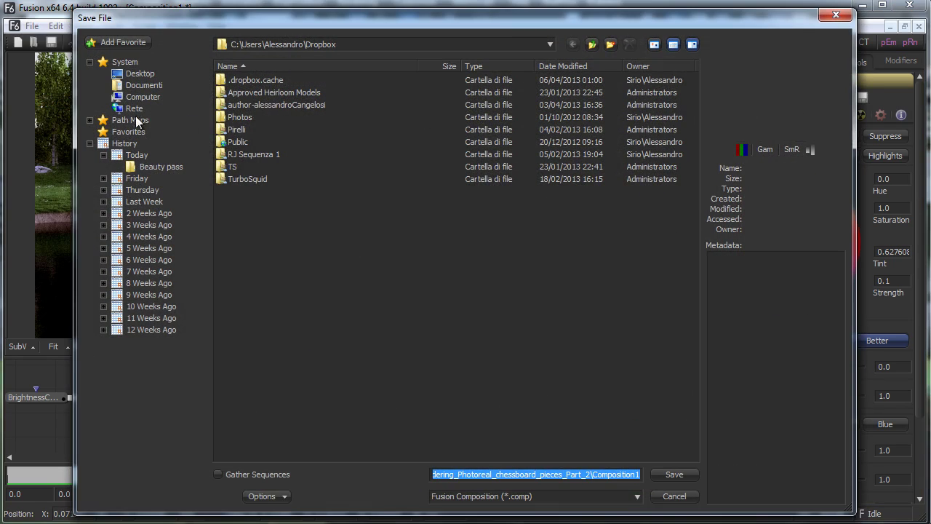
double_click(272, 104)
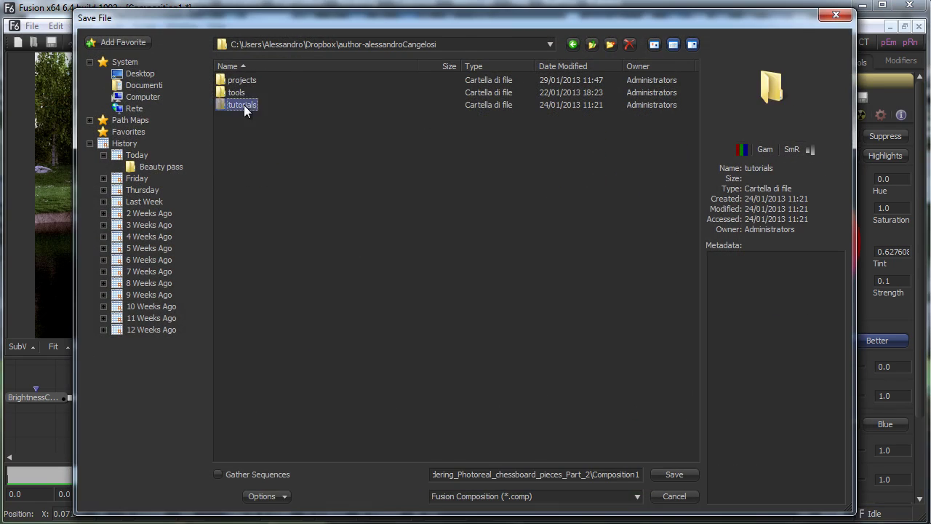
double_click(244, 105)
double_click(245, 81)
double_click(244, 80)
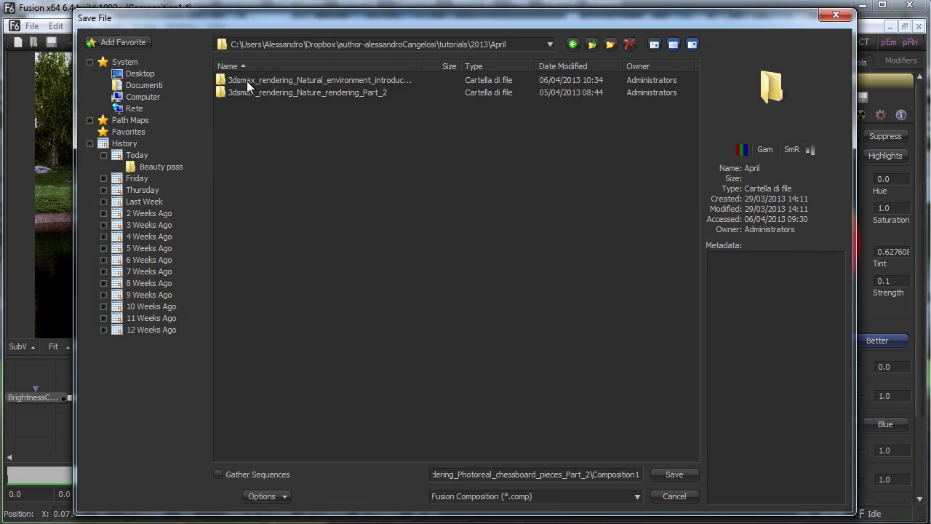
double_click(262, 82)
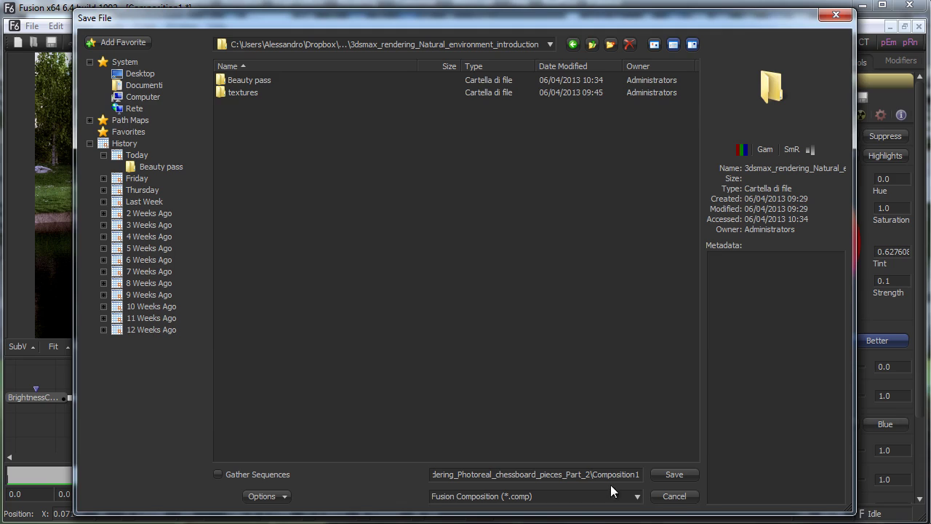
left_click_drag(602, 474, 239, 436)
key("BackSpace")
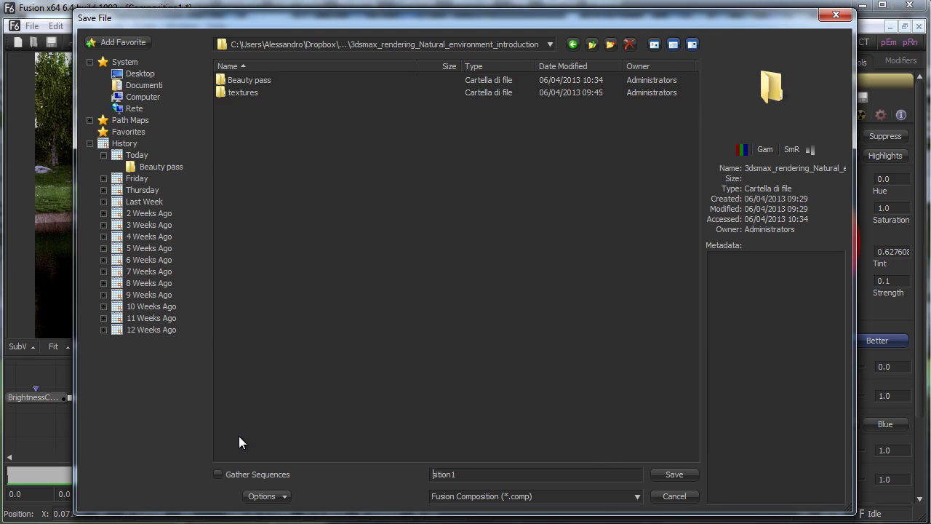
type("3dsmax_rendering_Natural_environment_introduction")
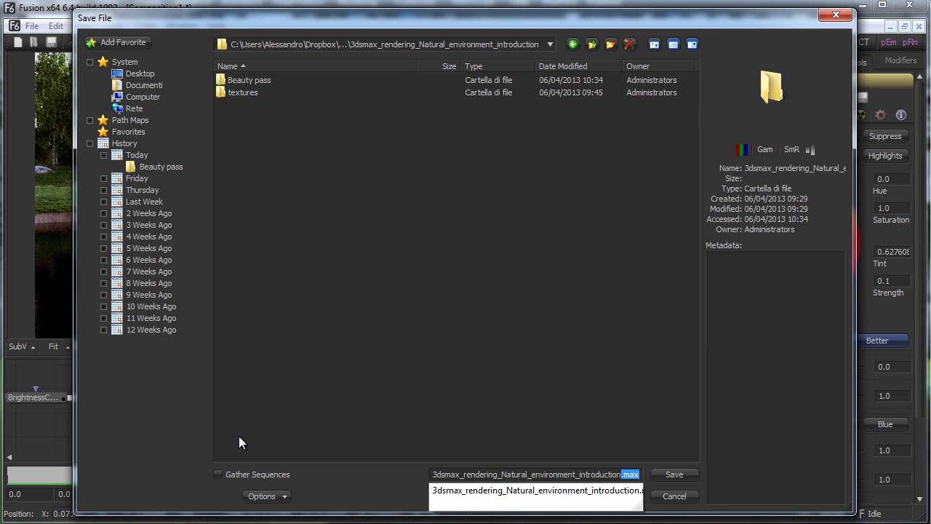
type("_Comp")
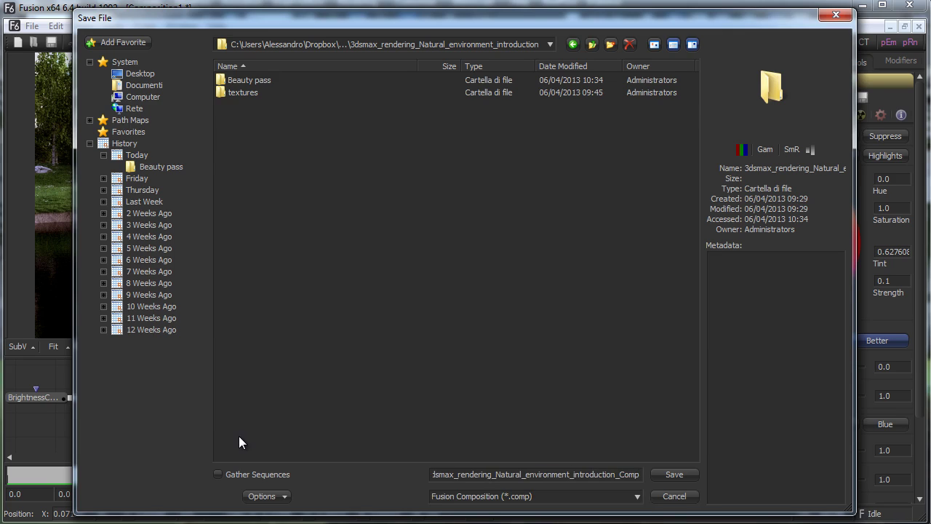
key("Return")
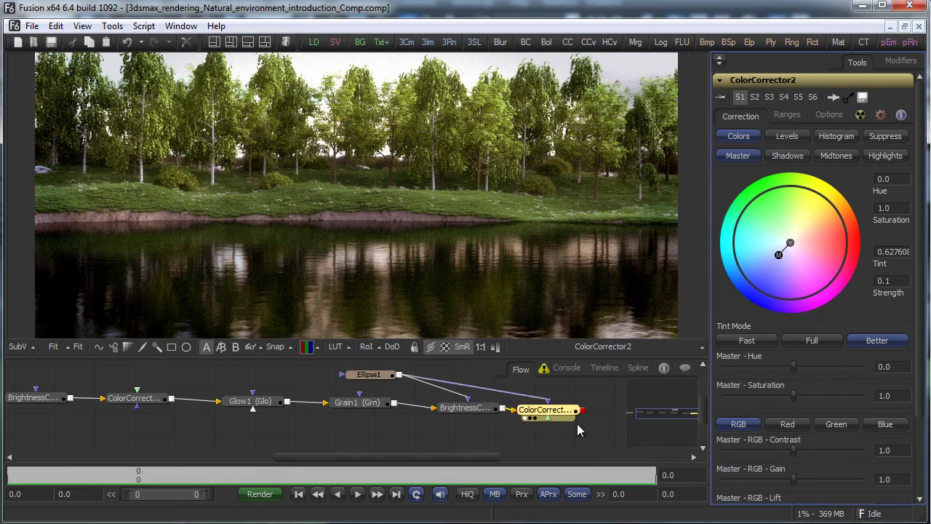
Step: Add a Background node below the node chain and set its image size to 1280 by 720
right_click(536, 434)
mouse_move(600, 443)
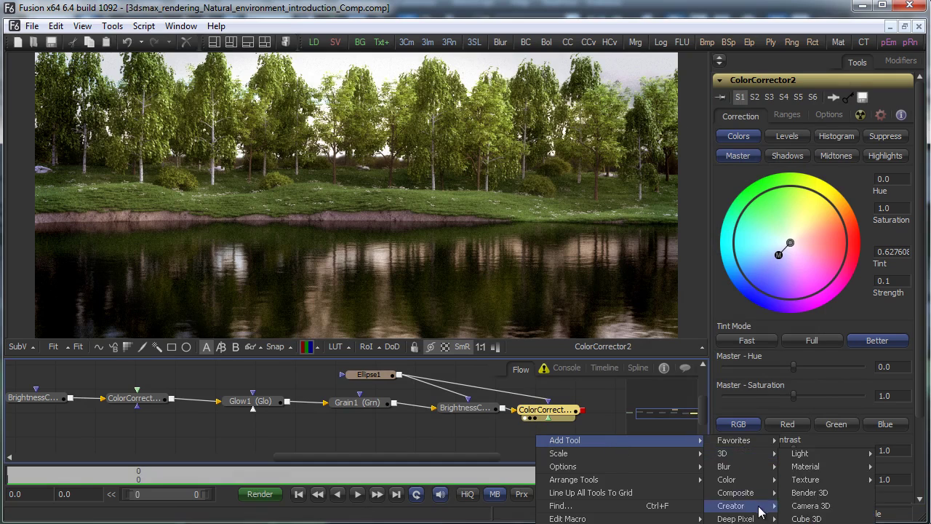
left_click(434, 426)
right_click(440, 431)
mouse_move(445, 433)
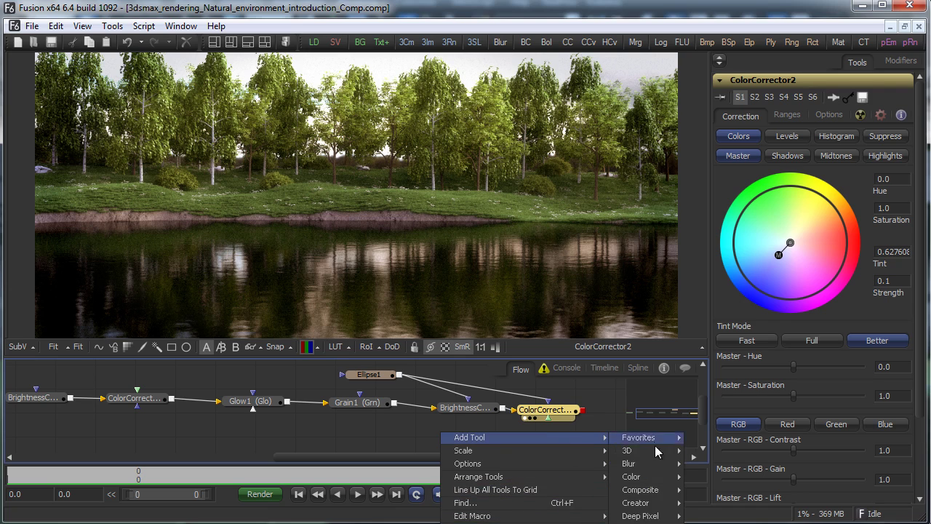
mouse_move(663, 501)
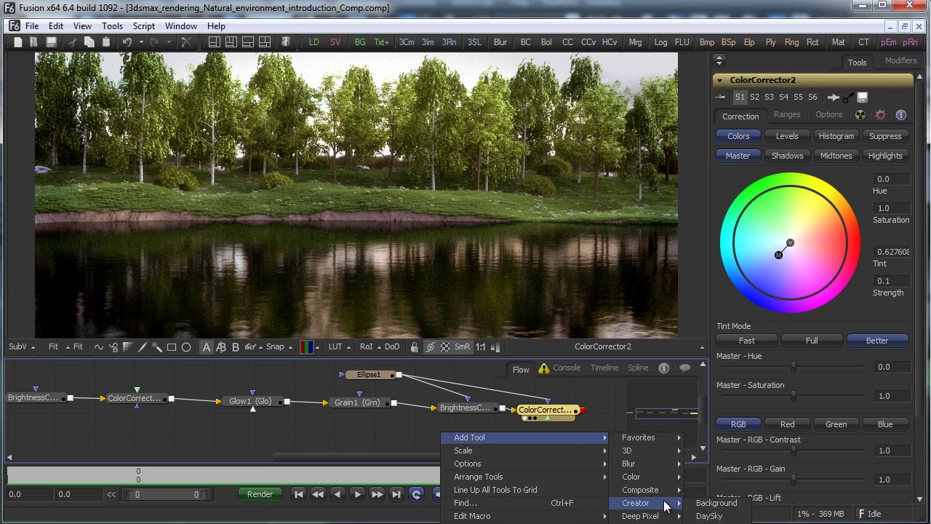
left_click(717, 502)
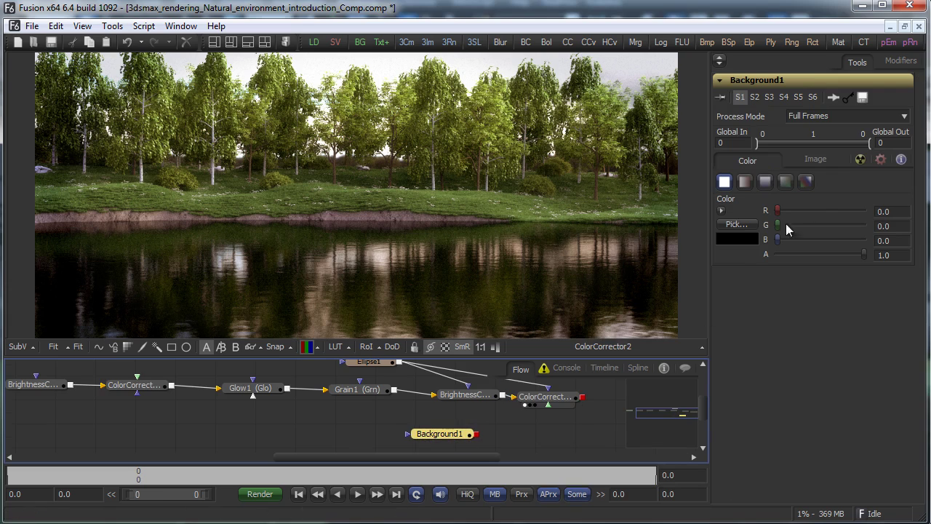
left_click(815, 160)
left_click(903, 202)
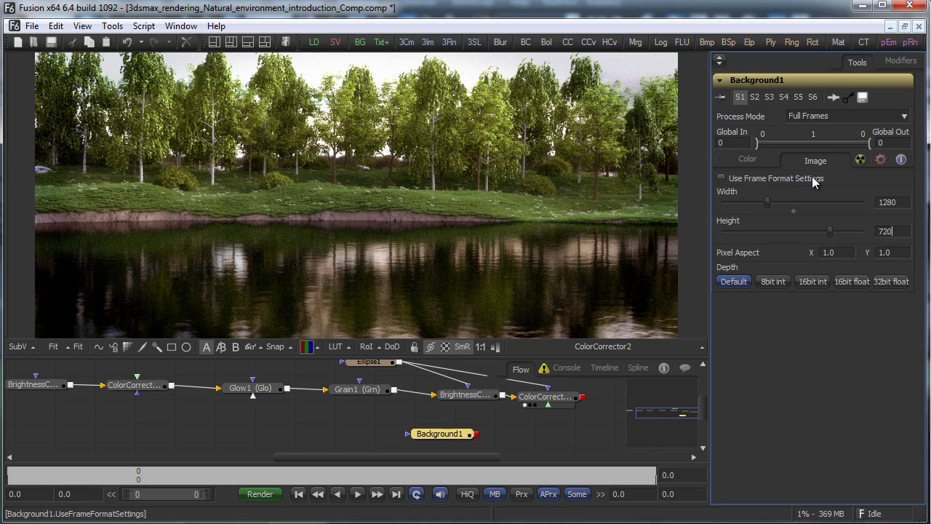
Step: Add a Merge node, connect Background1 as its background and the second Color Corrector as its foreground, and display the merged result in the viewer
right_click(520, 421)
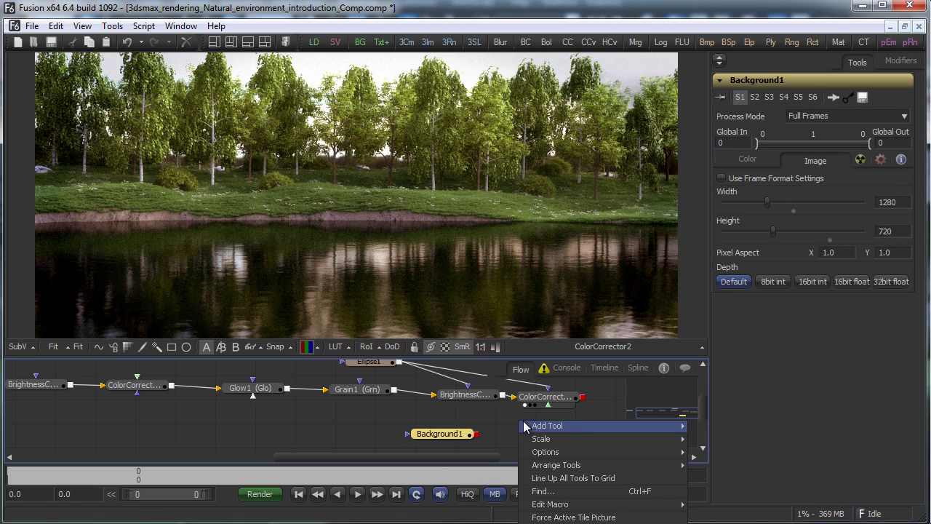
mouse_move(717, 477)
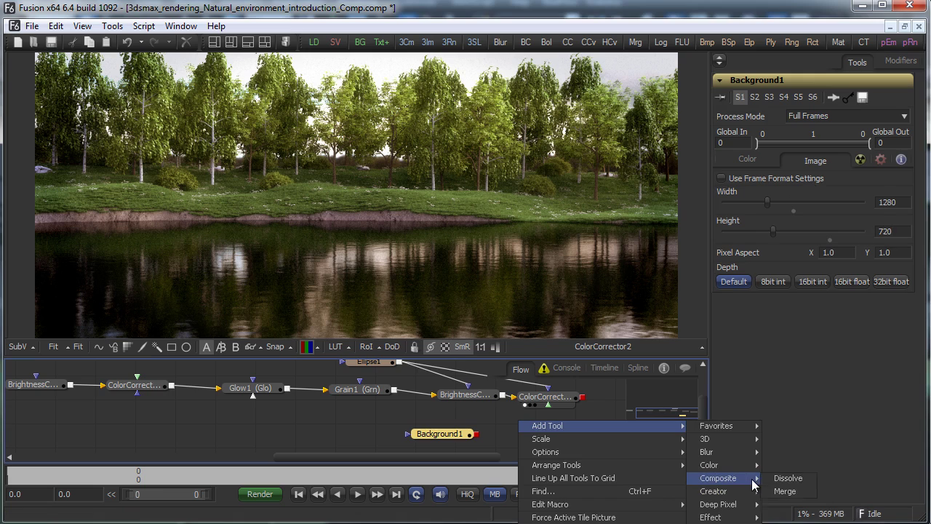
left_click(788, 493)
left_click_drag(515, 420, 574, 438)
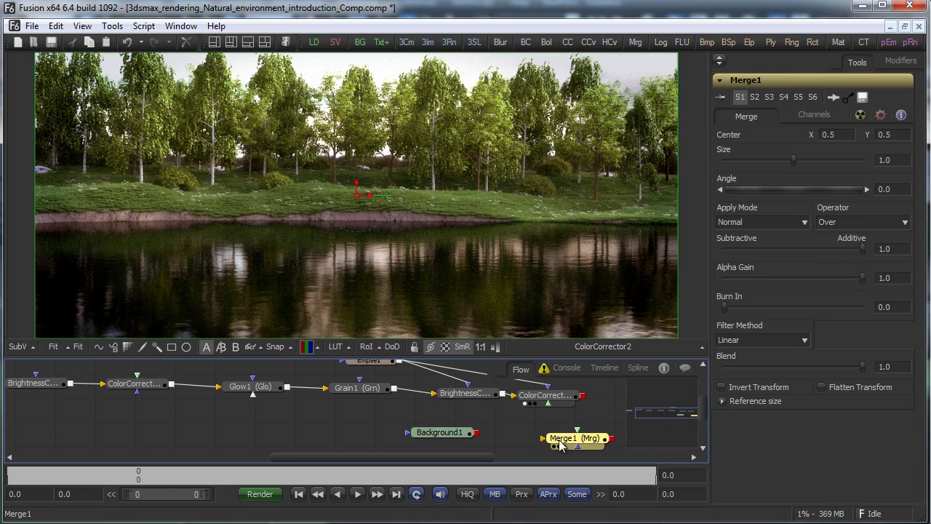
left_click_drag(477, 434, 543, 438)
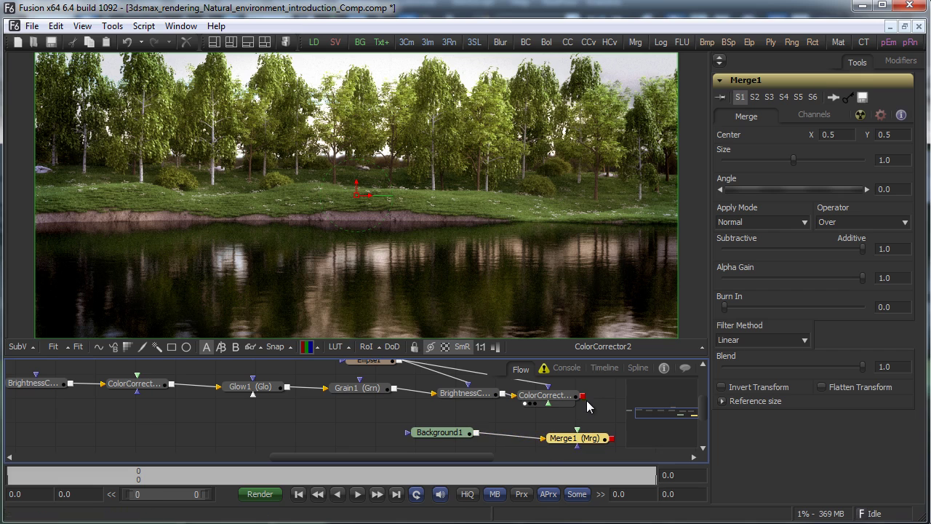
left_click_drag(583, 395, 588, 233)
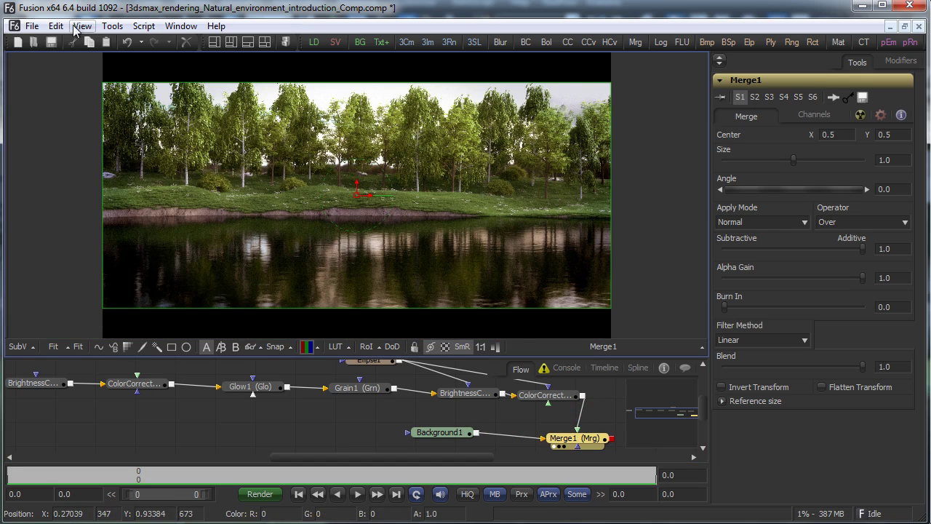
Step: Save the composition with the new background and merge nodes
left_click(32, 26)
left_click(45, 89)
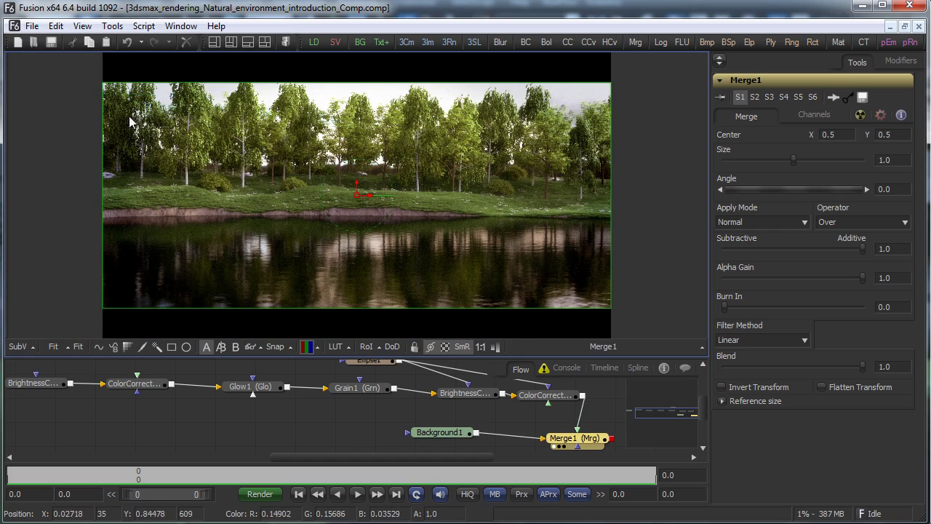